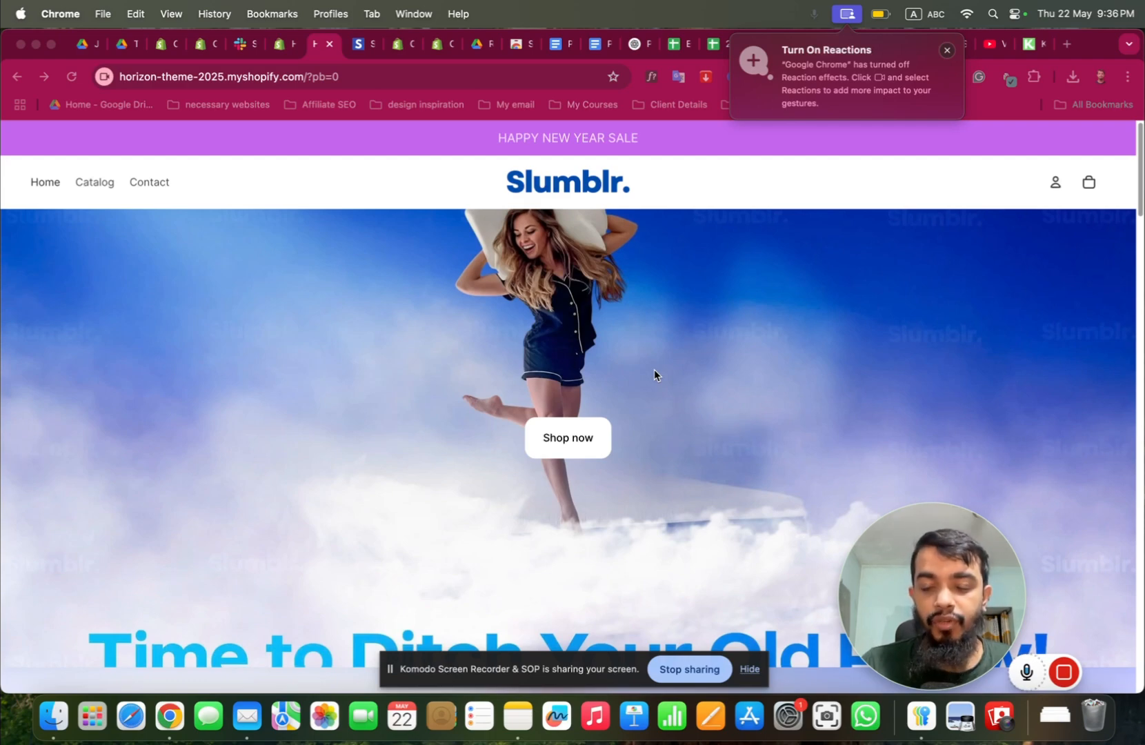
Examine the finished Slumblr homepage in the Horizon demo store, from the hero banner down through its product and video sections.
scroll(653, 370, down, 10)
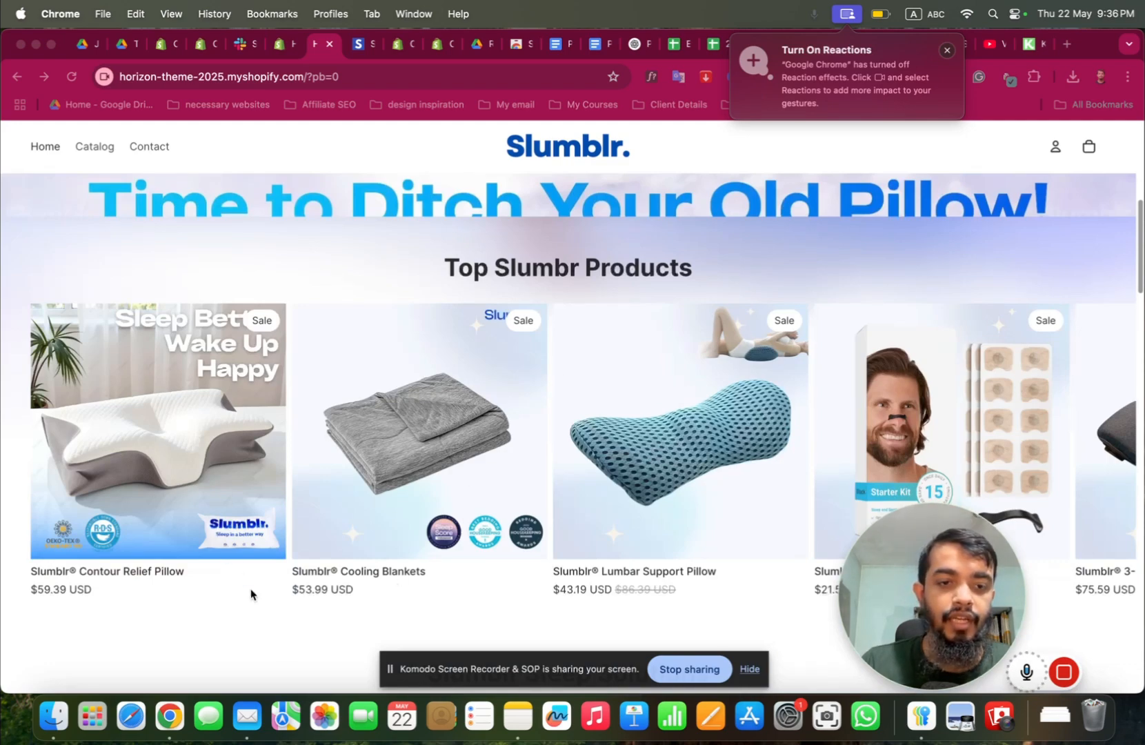
scroll(455, 507, down, 5)
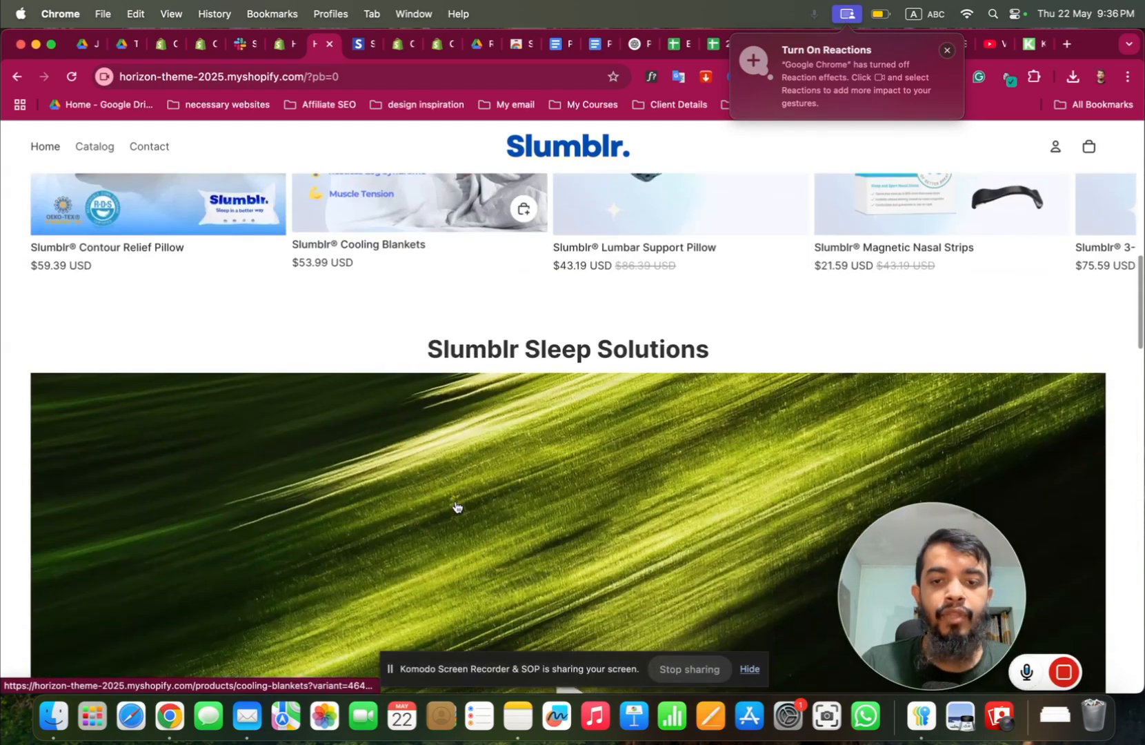
scroll(455, 507, down, 10)
scroll(473, 455, down, 4)
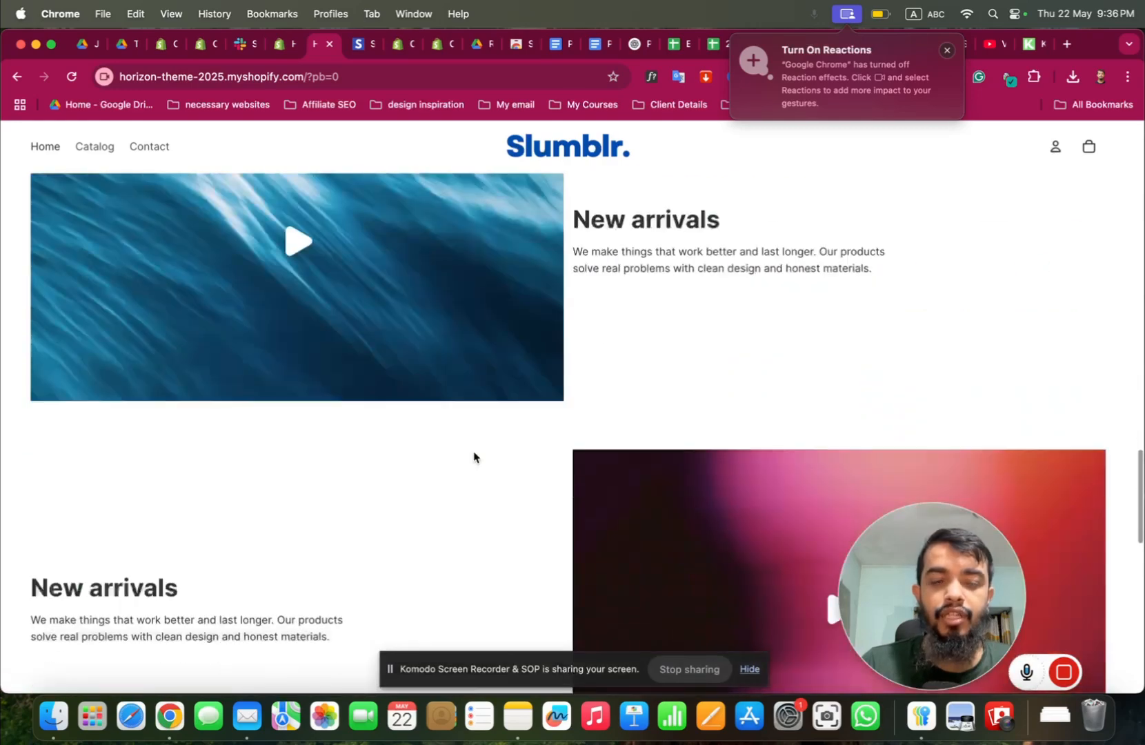
scroll(545, 347, up, 5)
scroll(542, 343, down, 4)
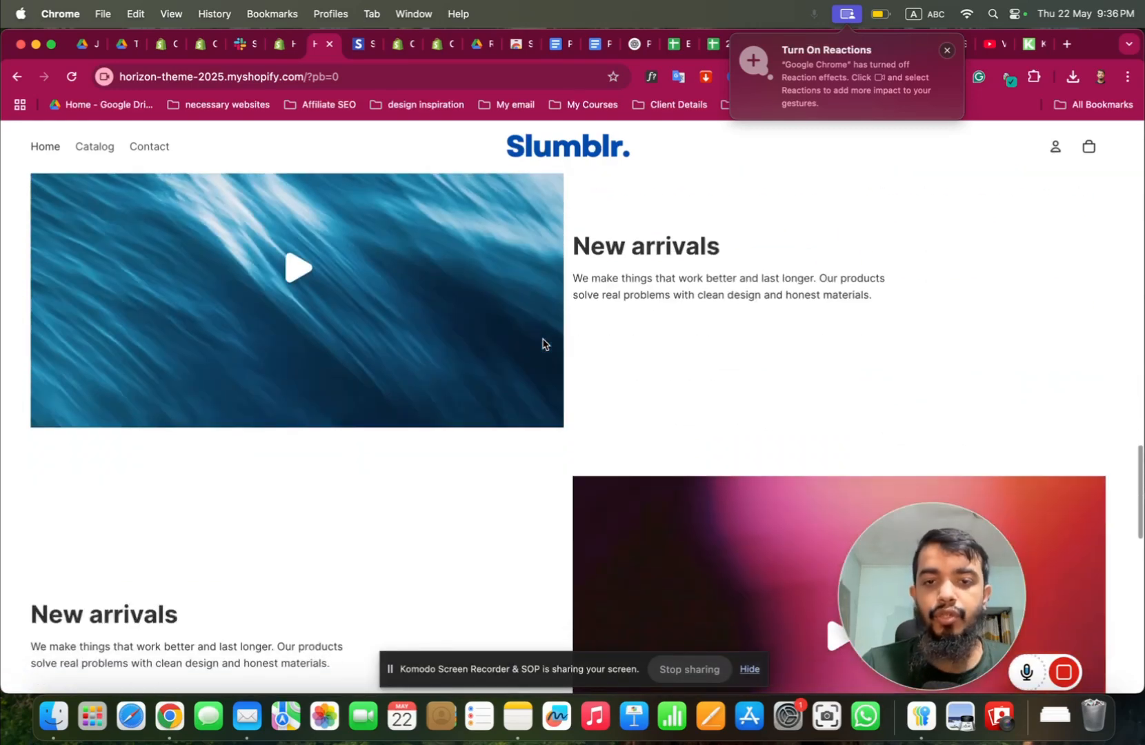
scroll(543, 343, down, 9)
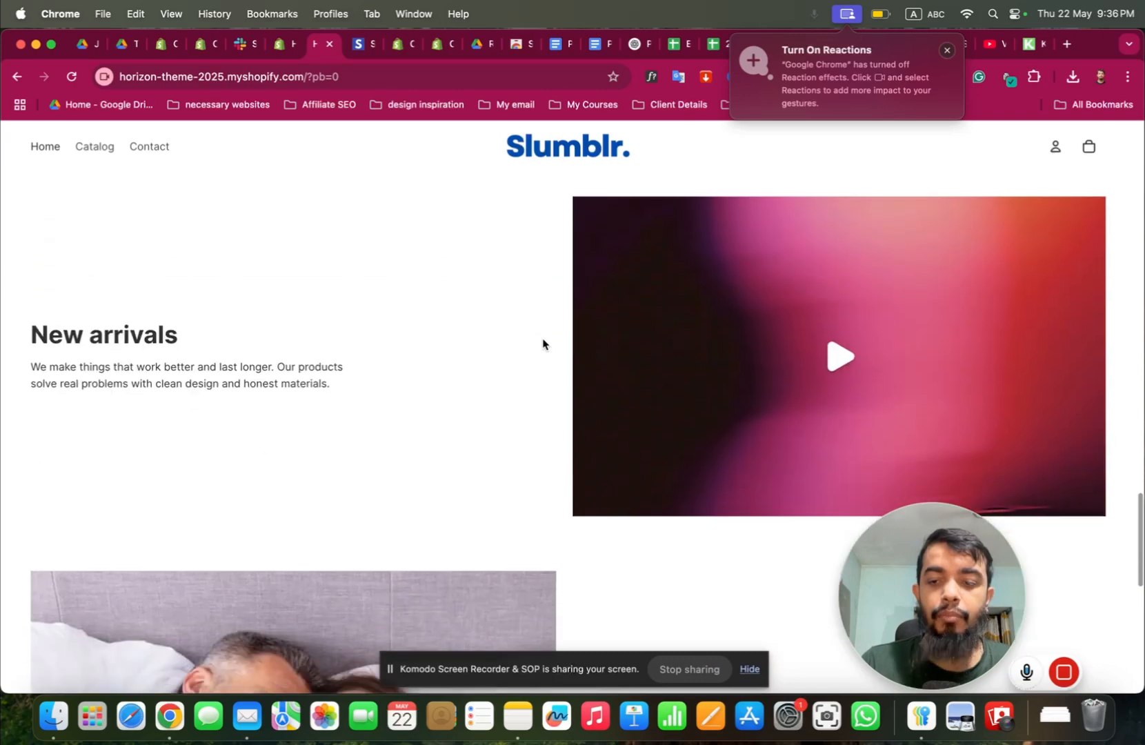
scroll(542, 344, down, 5)
scroll(542, 343, up, 20)
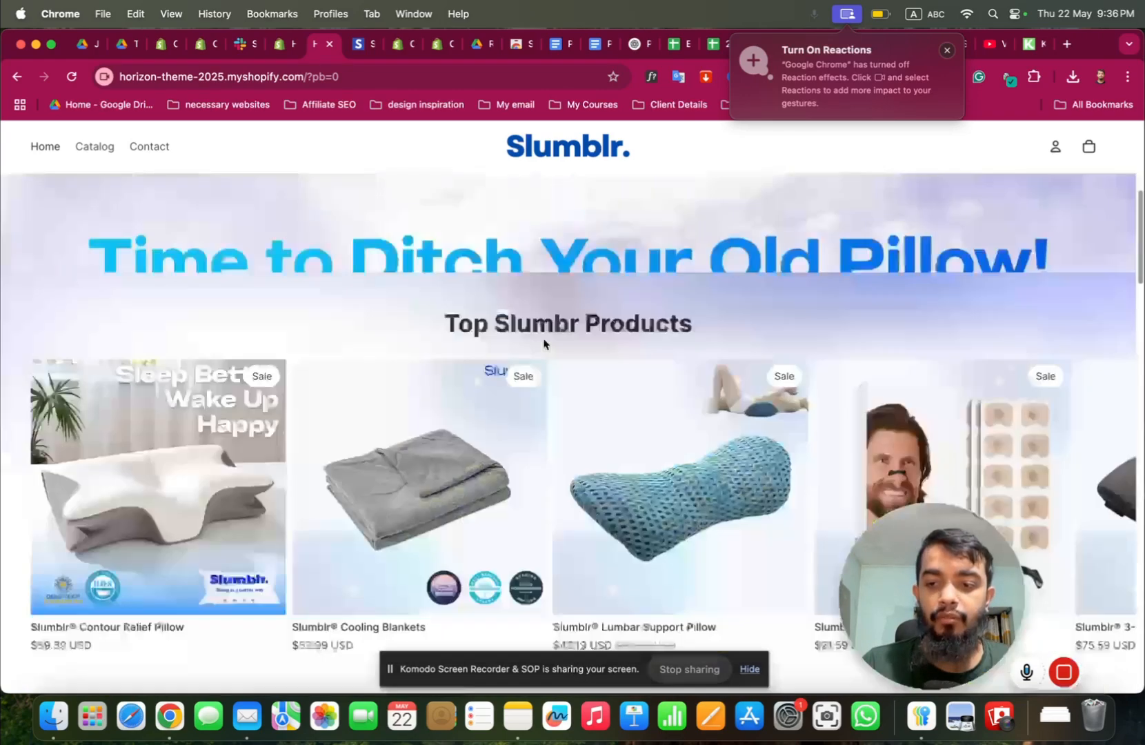
scroll(543, 344, up, 6)
Switch to the original slumblr.com homepage and examine its announcement bar, hero banner, video and As Seen On section.
click(357, 44)
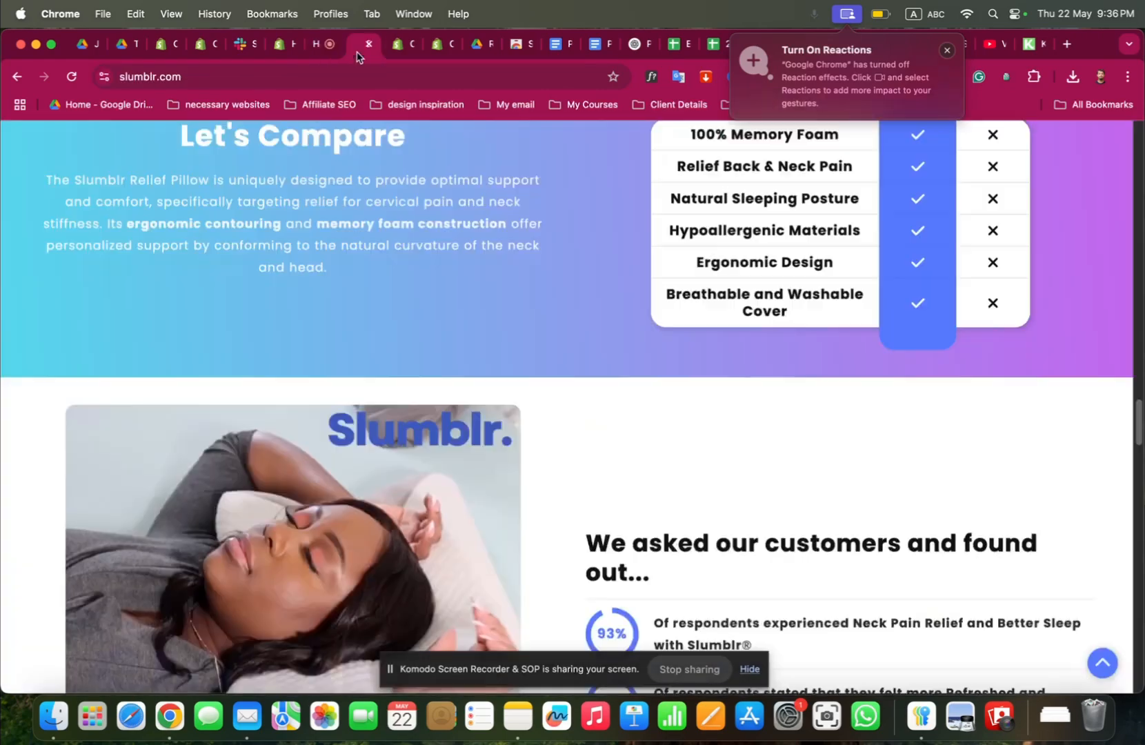
scroll(486, 293, up, 10)
scroll(492, 311, up, 5)
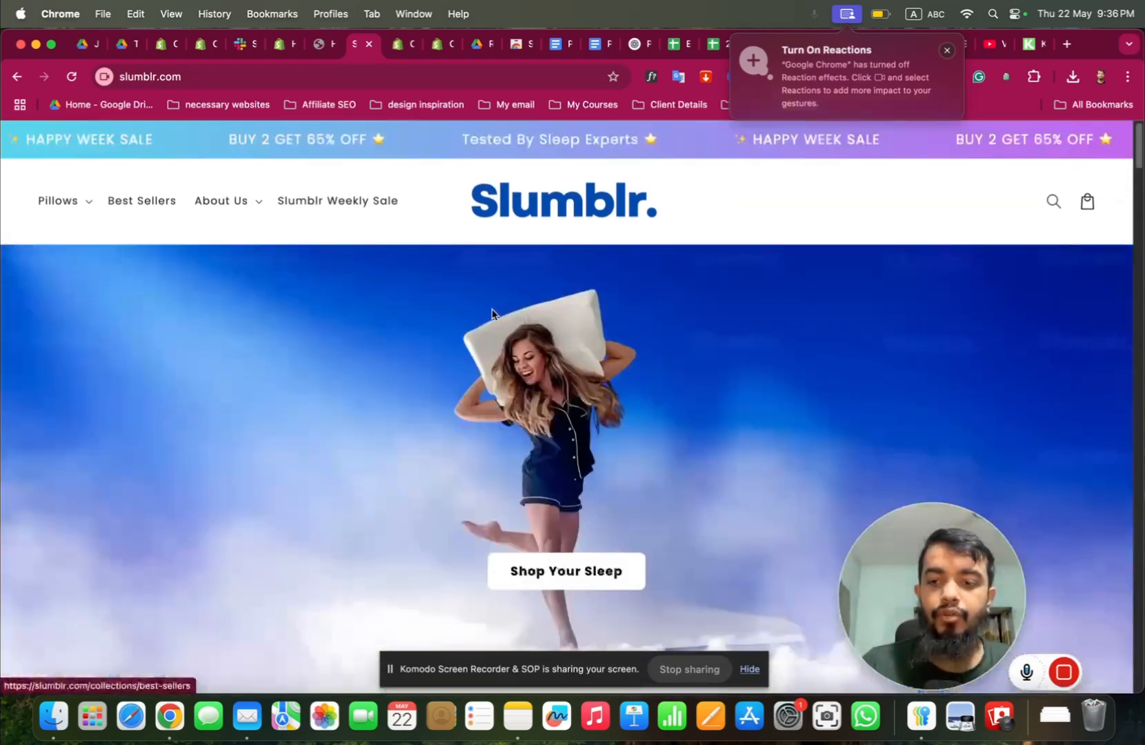
scroll(493, 315, down, 8)
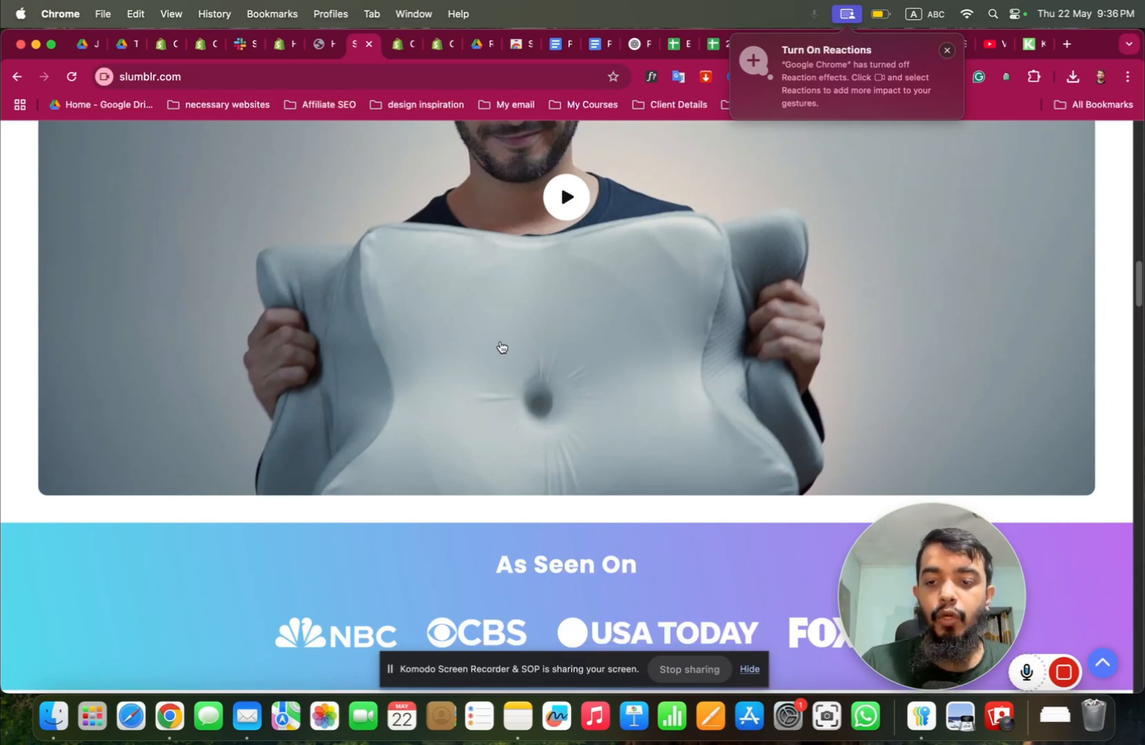
scroll(500, 346, down, 4)
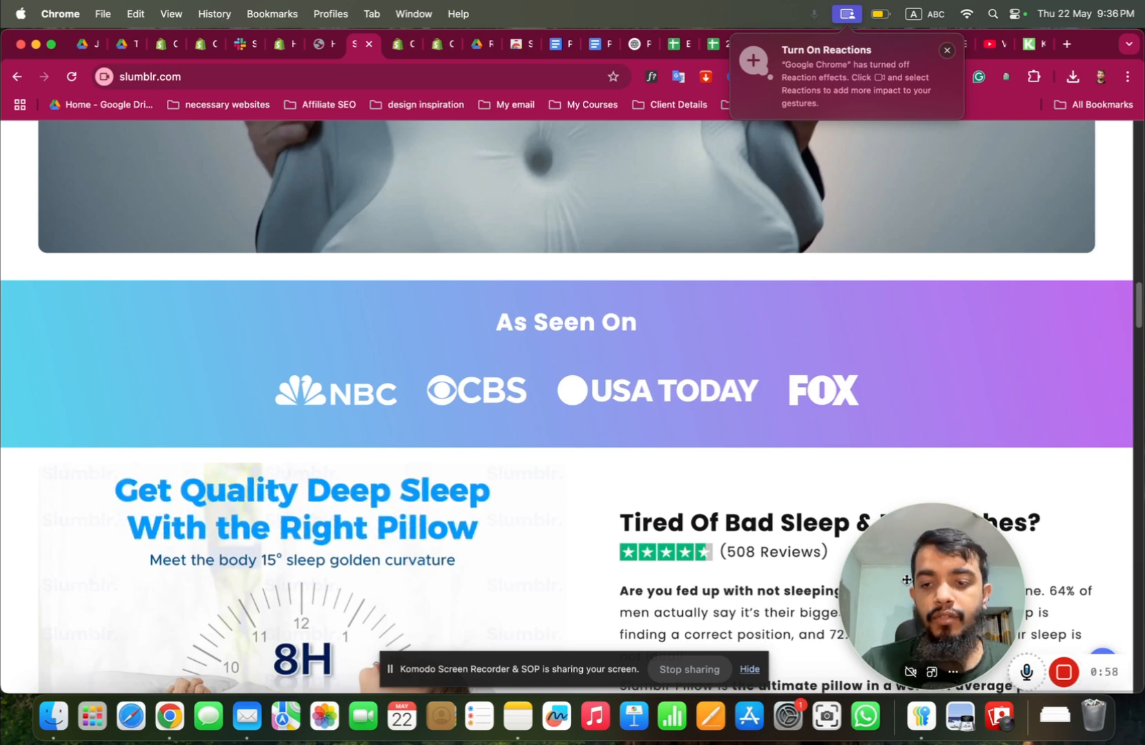
drag(906, 579, 757, 581)
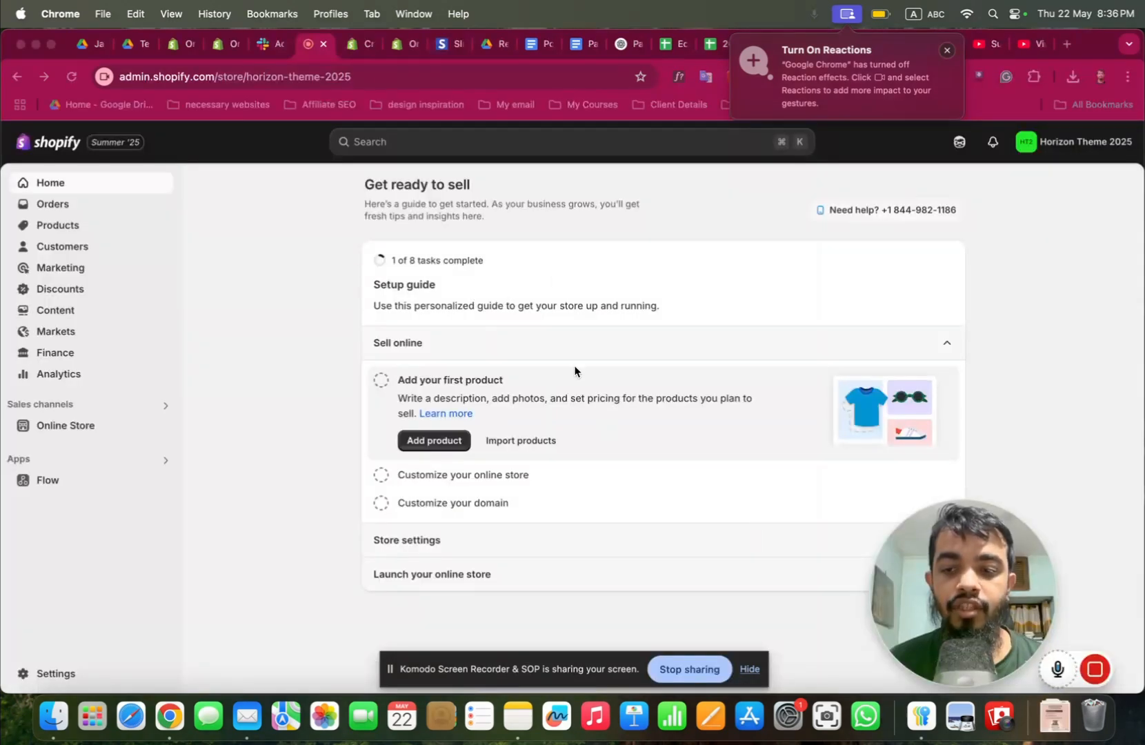
In the Shopify admin, go to the online store's themes and add the free Horizon theme to the theme library.
click(360, 43)
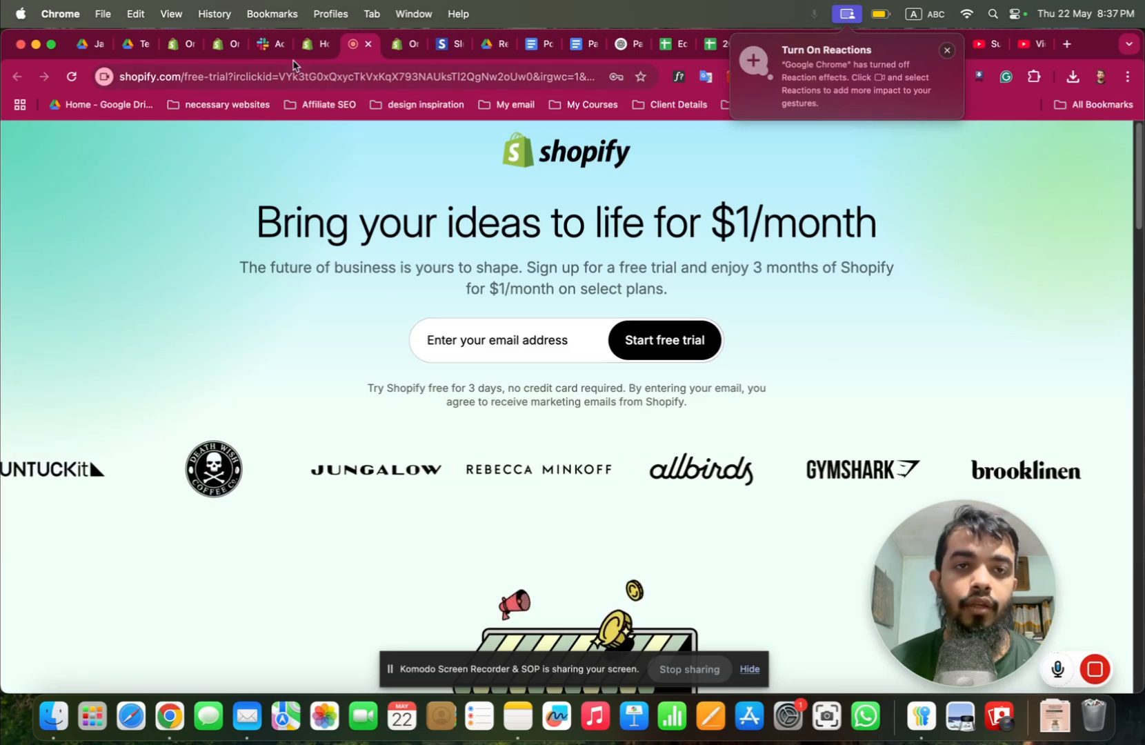
click(307, 48)
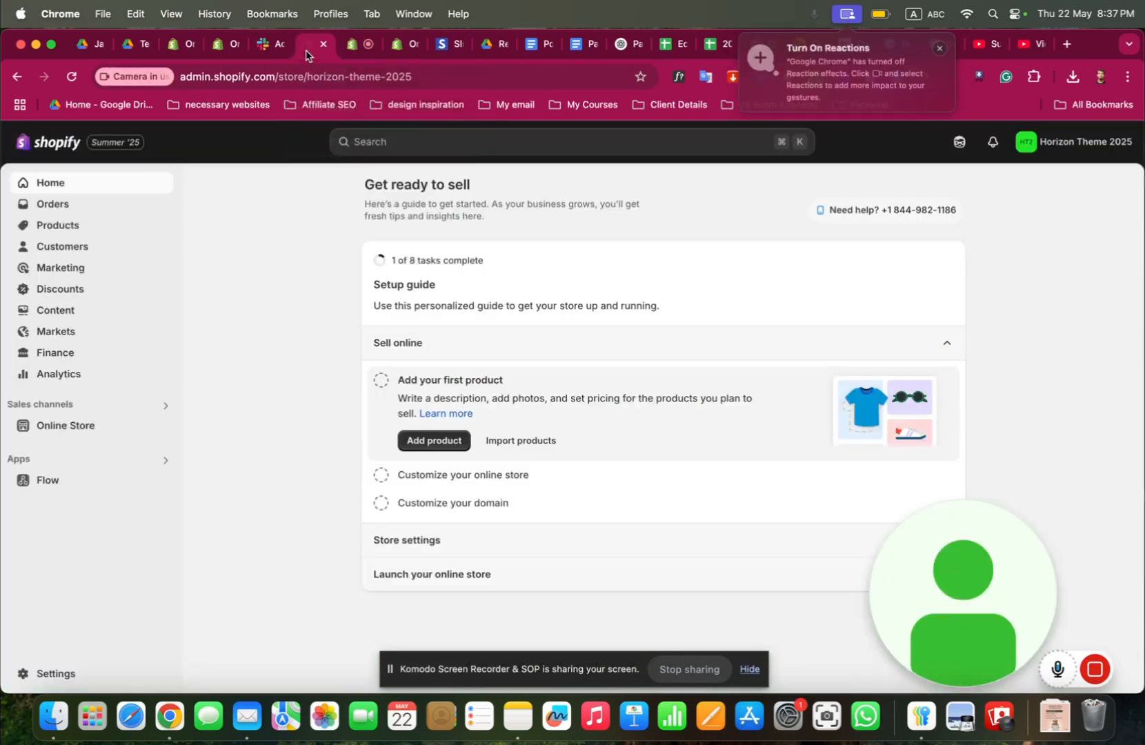
click(123, 428)
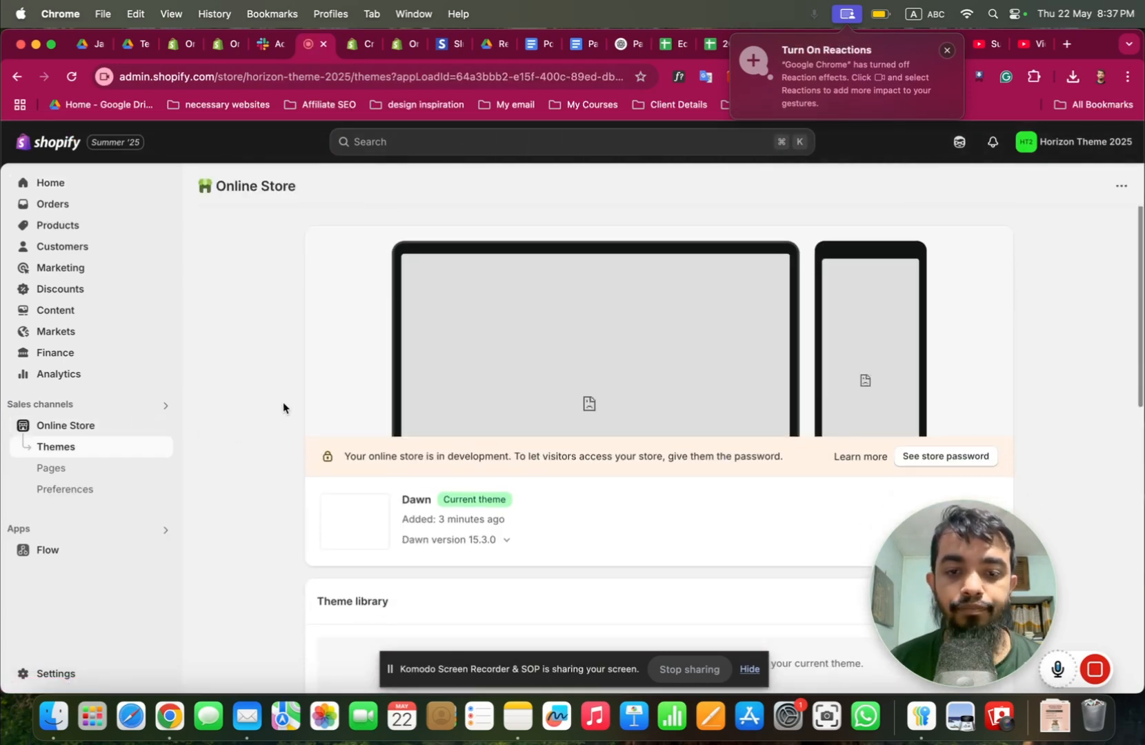
scroll(283, 408, down, 3)
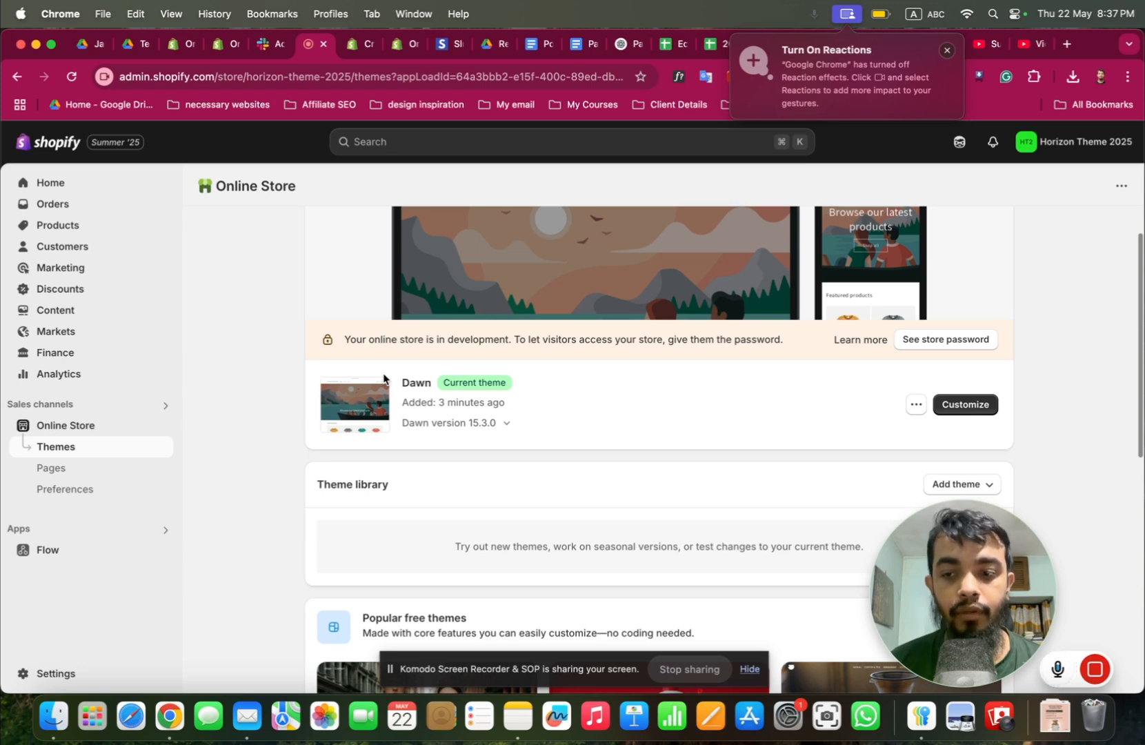
scroll(383, 379, down, 3)
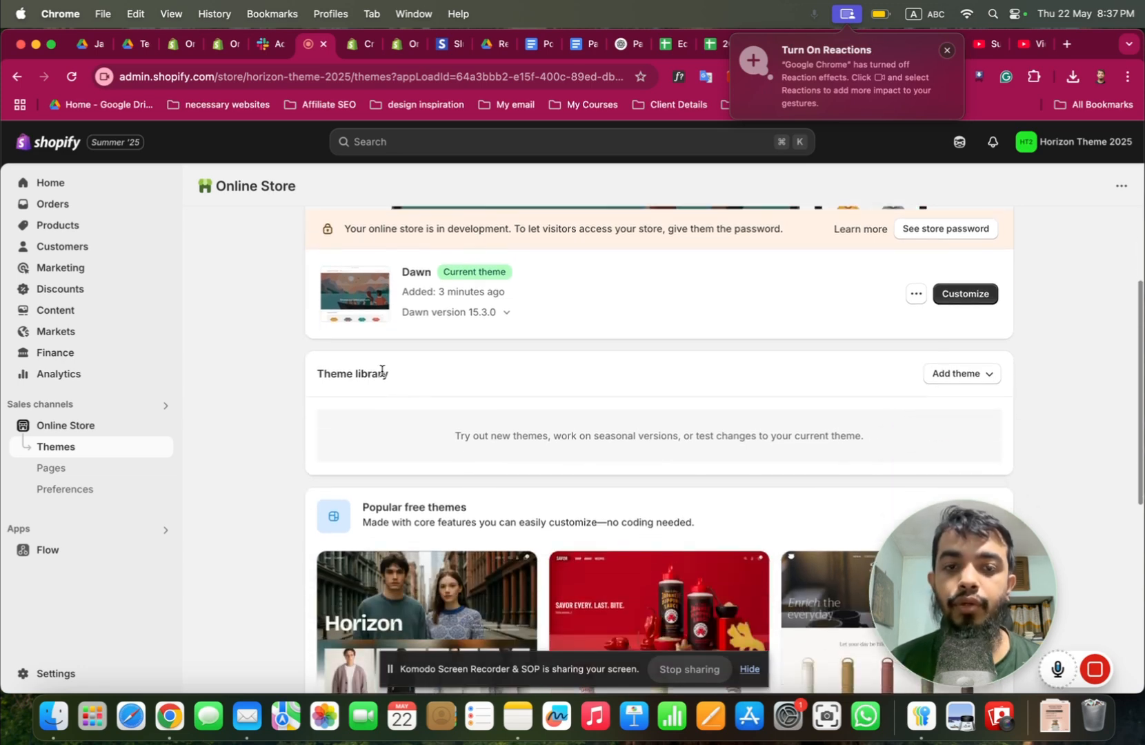
scroll(381, 372, down, 7)
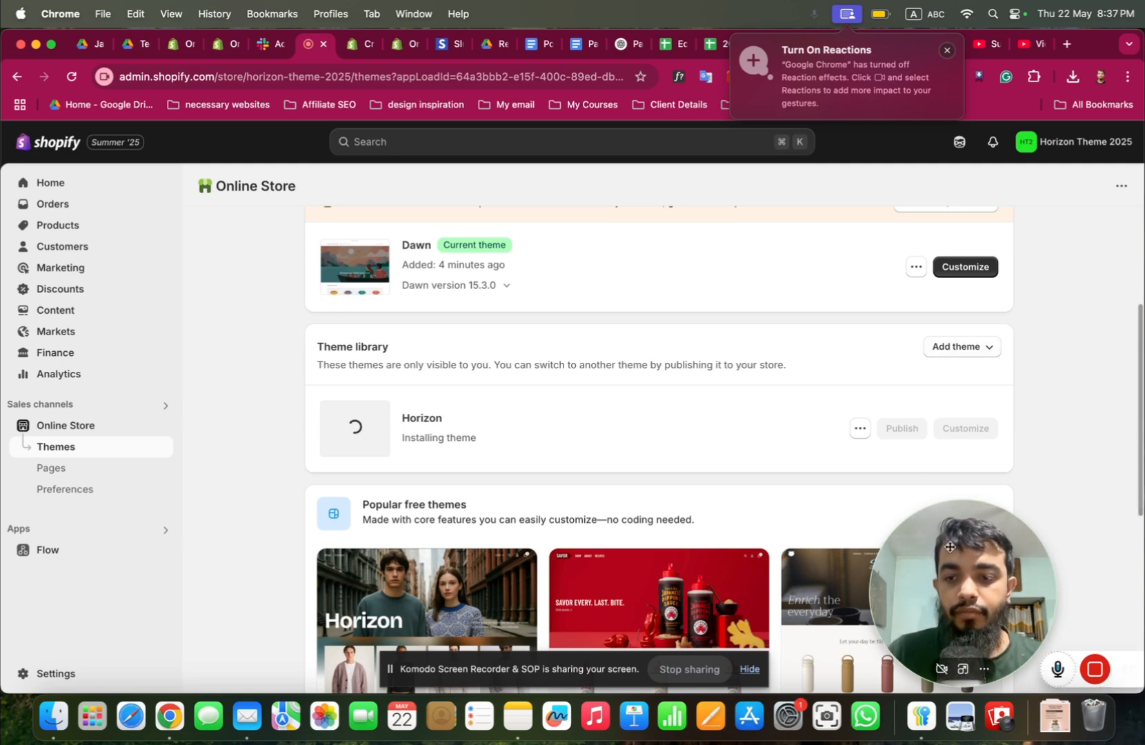
drag(980, 597, 861, 600)
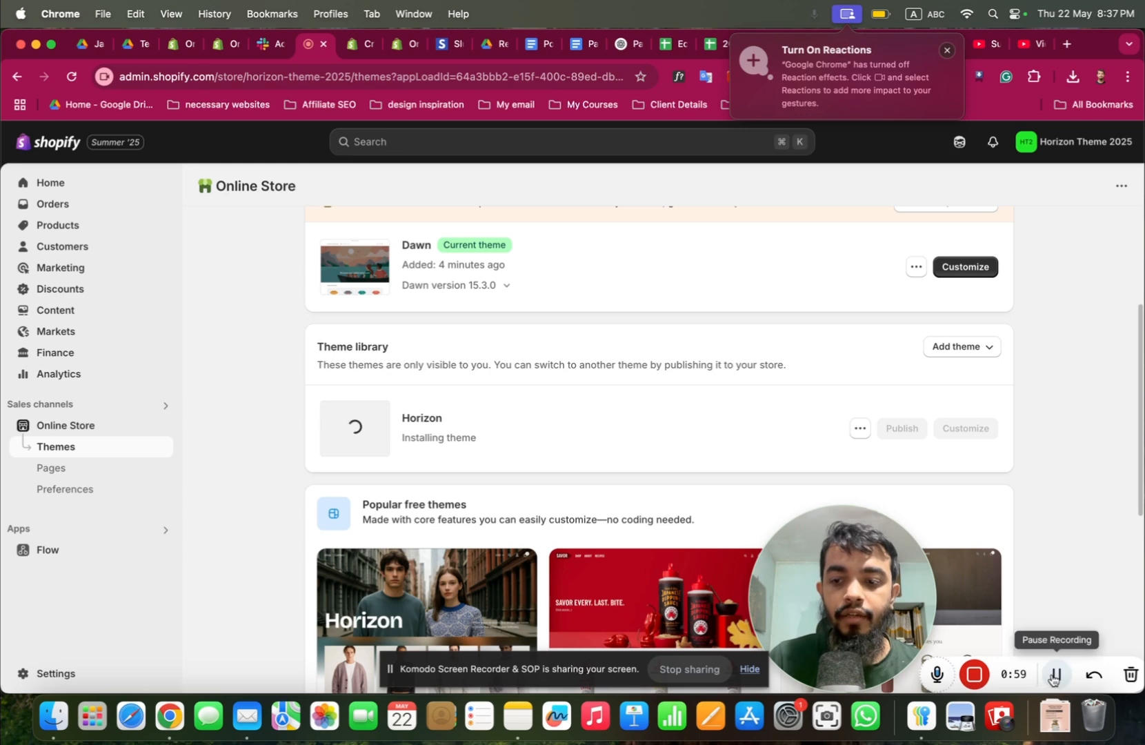
Publish the Horizon theme in place of the current Dawn theme.
click(896, 428)
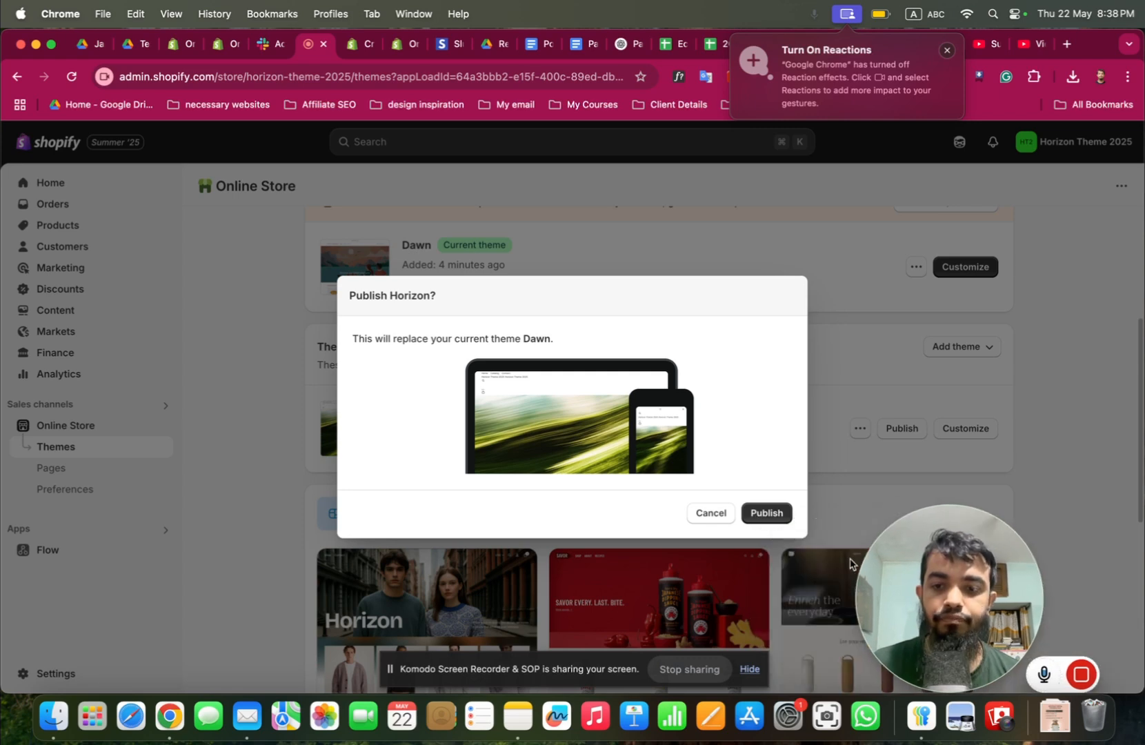
click(778, 514)
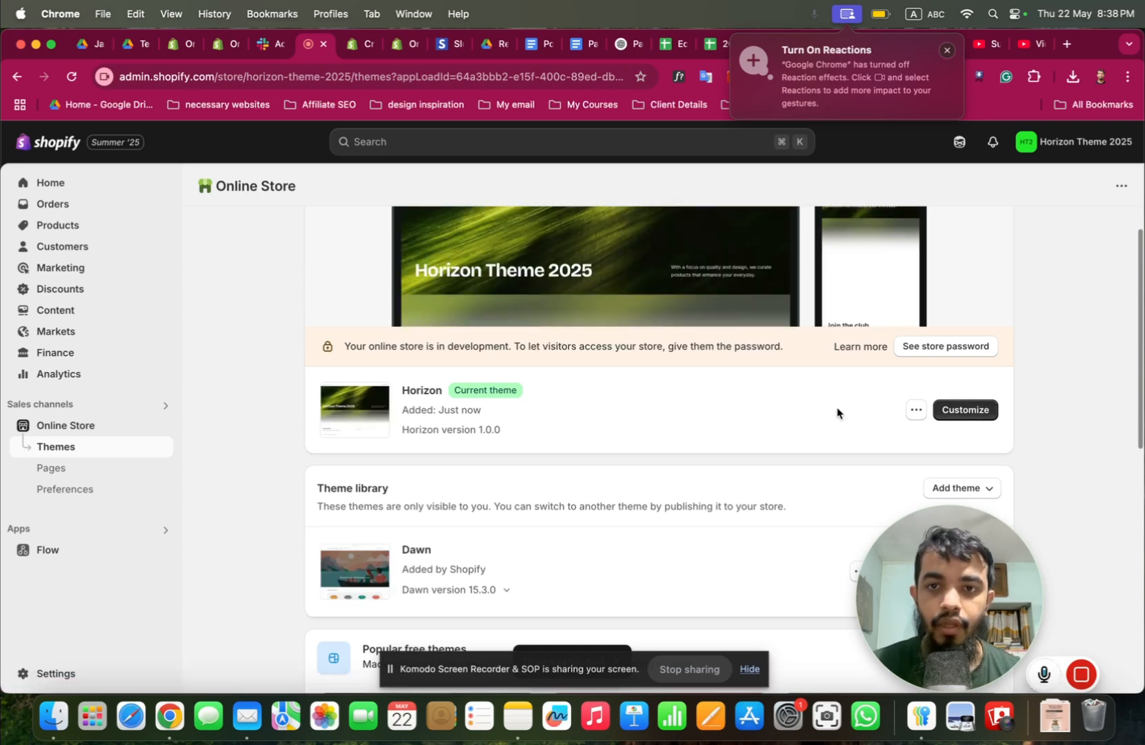
scroll(493, 374, up, 2)
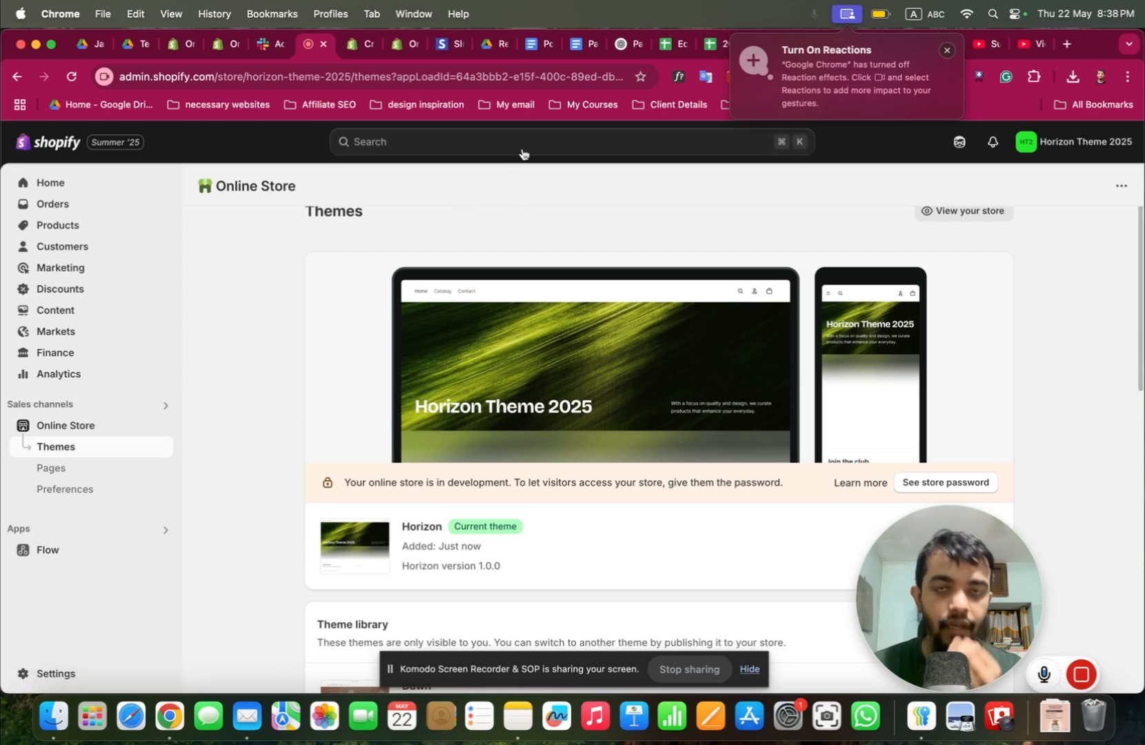
Save the header logo from slumblr.com as a PNG named download (3) in the Downloads folder.
drag(455, 48, 360, 46)
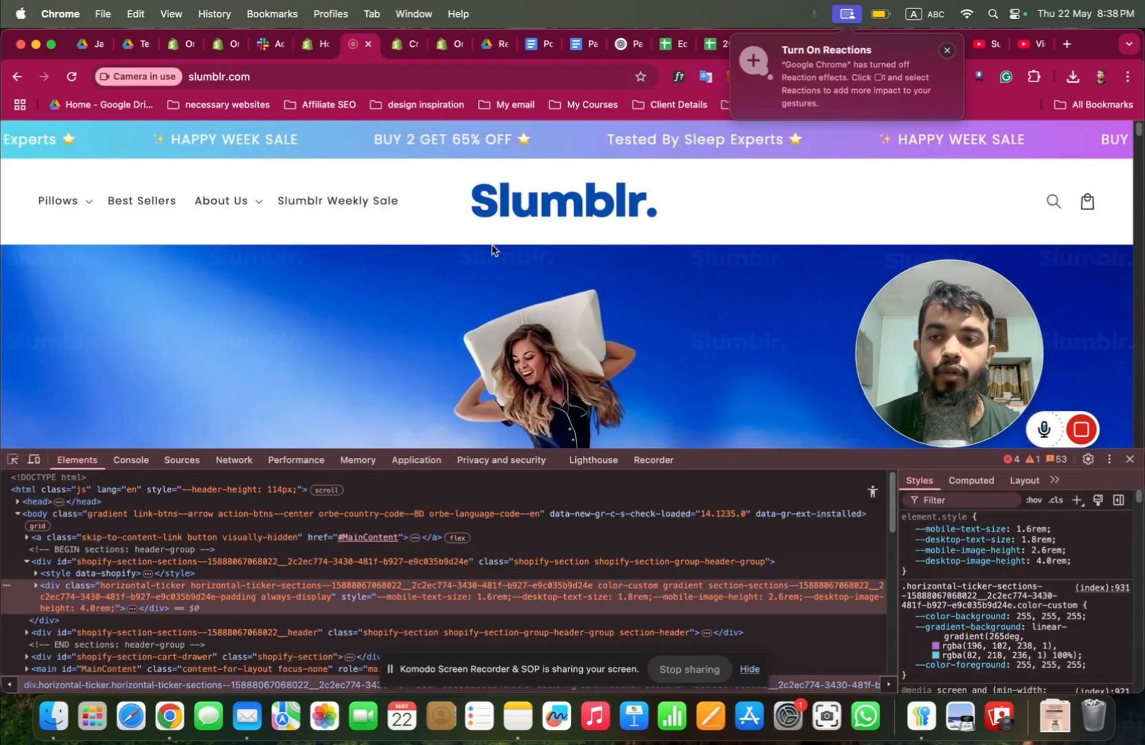
right_click(498, 215)
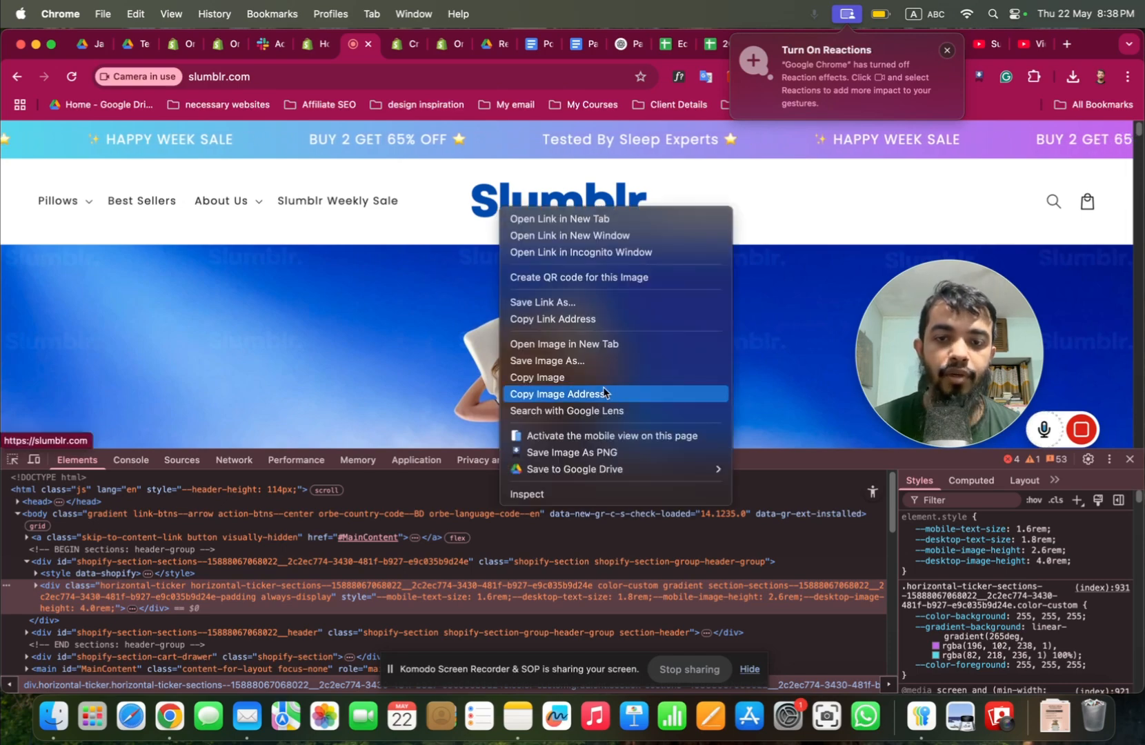
click(614, 449)
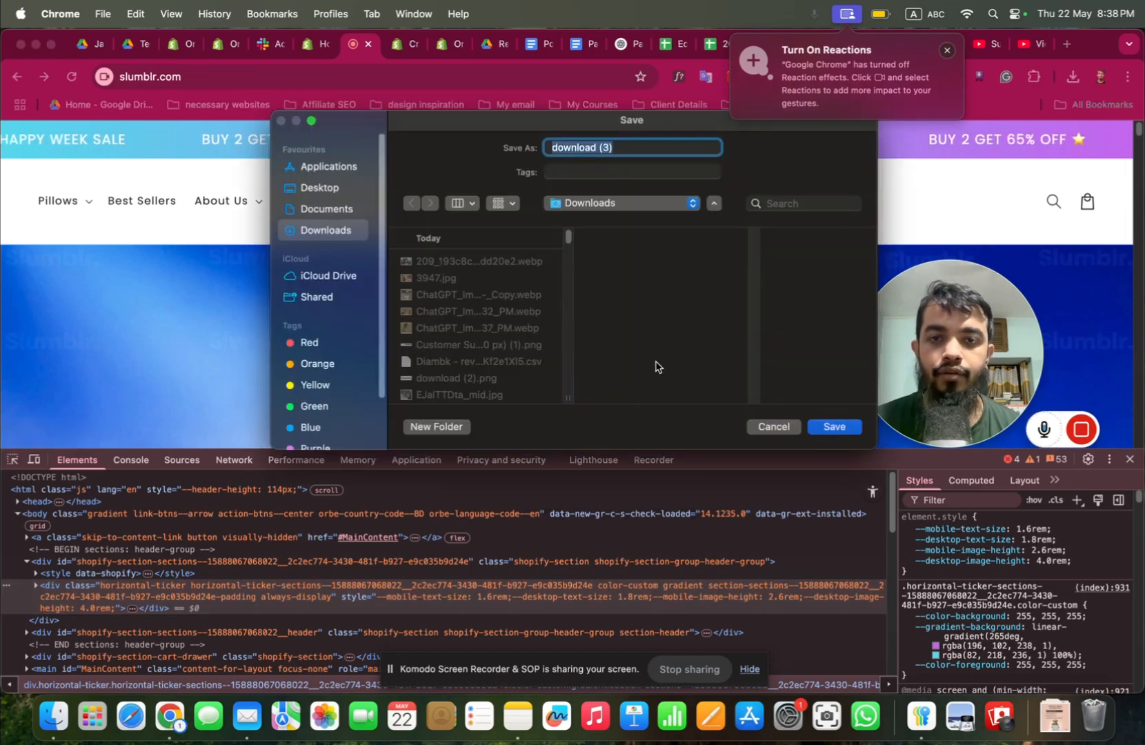
click(848, 427)
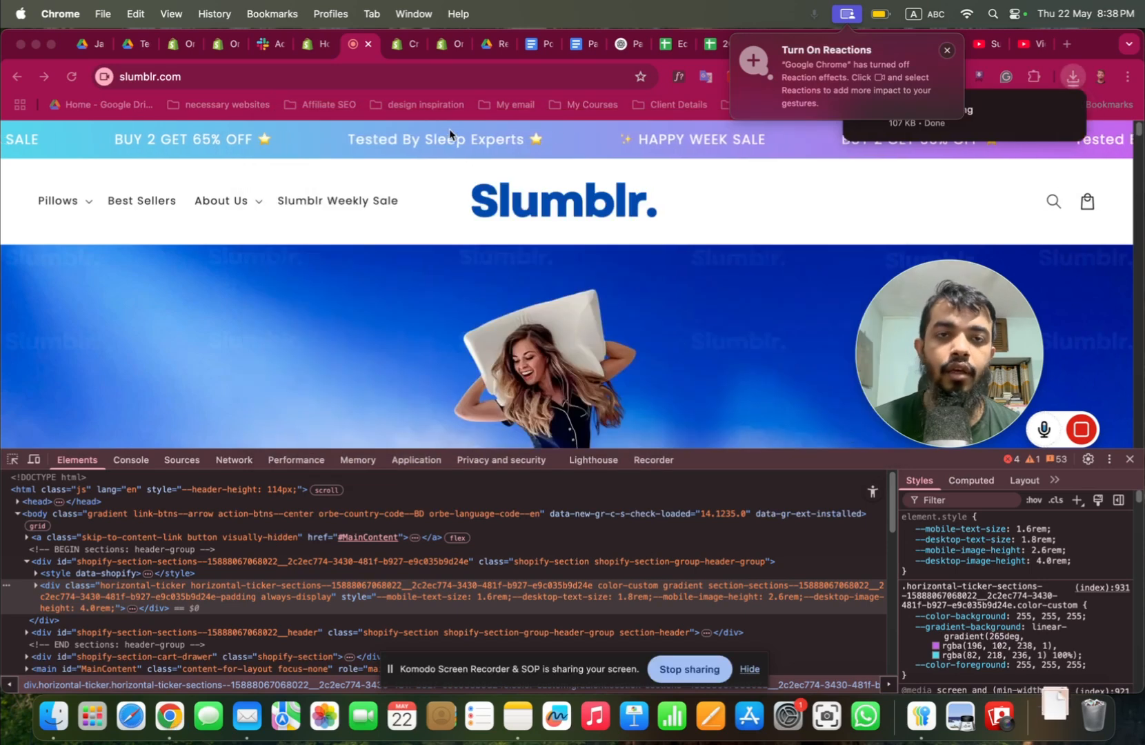
Return to the Shopify admin and open the Horizon theme for customization.
click(310, 55)
drag(957, 582, 1029, 455)
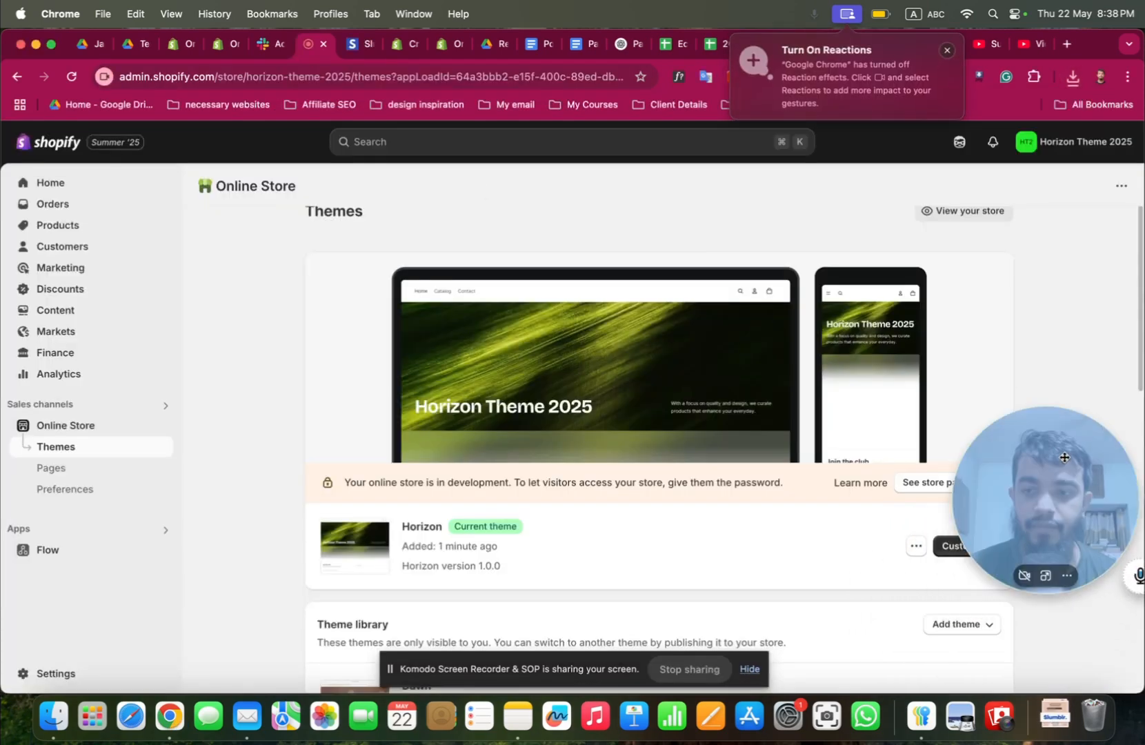
click(938, 555)
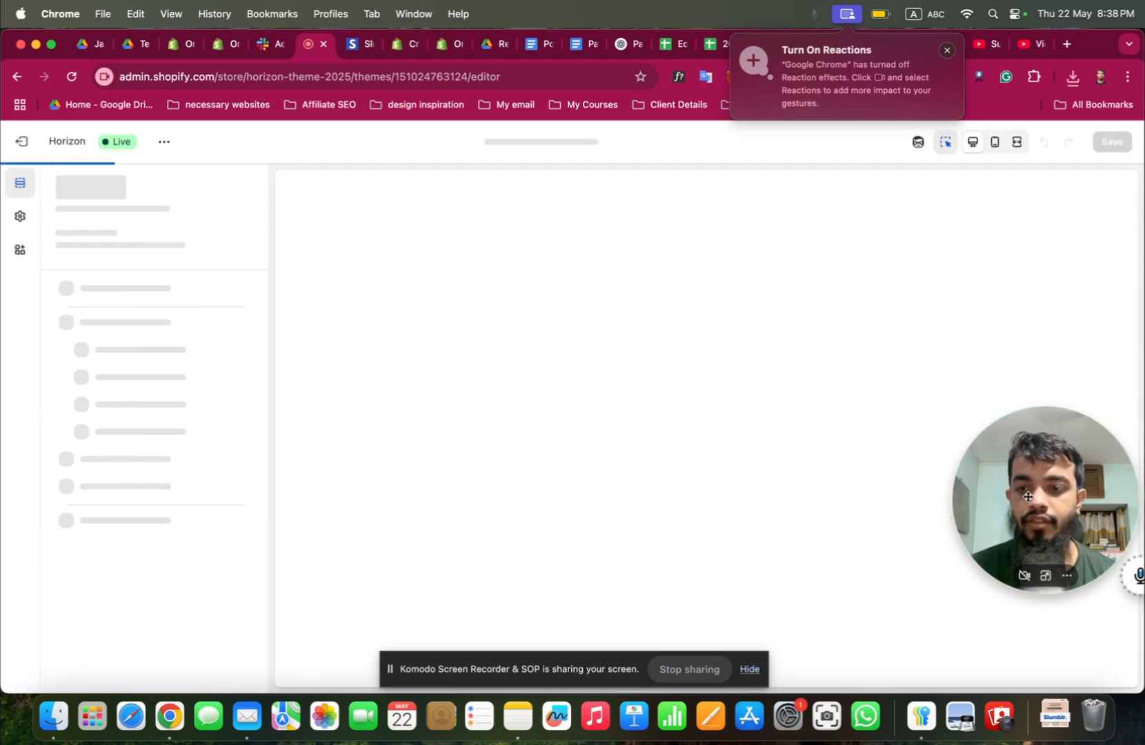
drag(1030, 496, 994, 595)
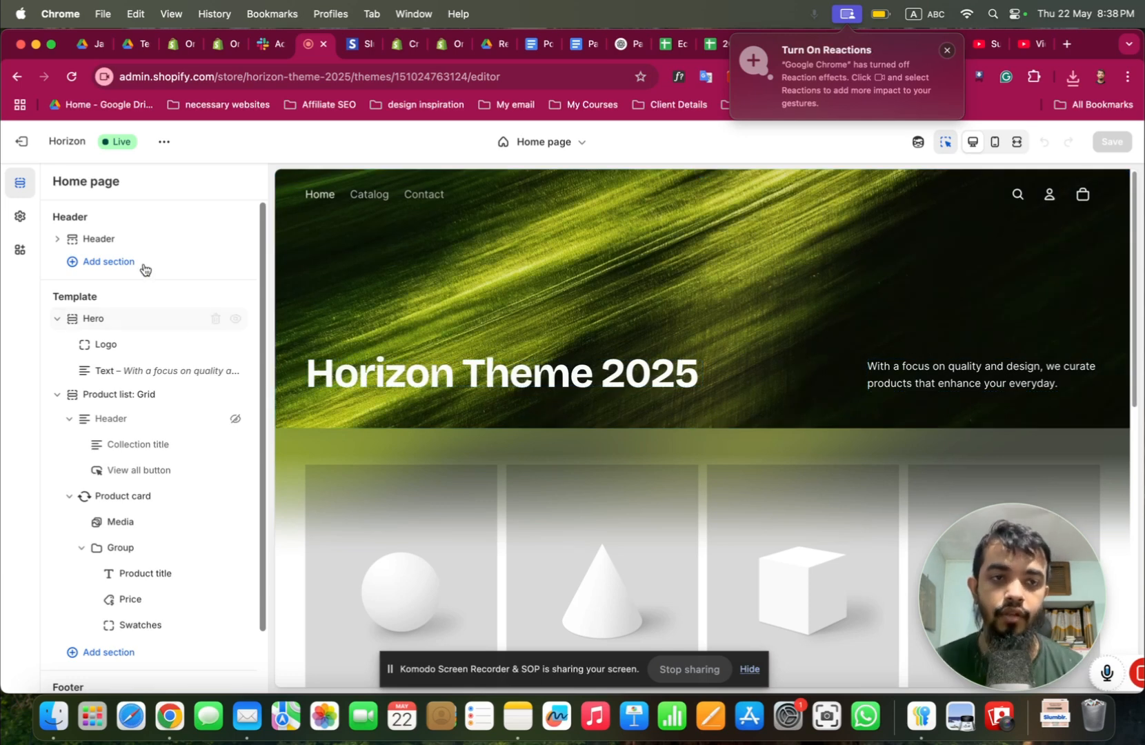
Expand the Header section and review its logo, menu, search and localization settings.
click(58, 239)
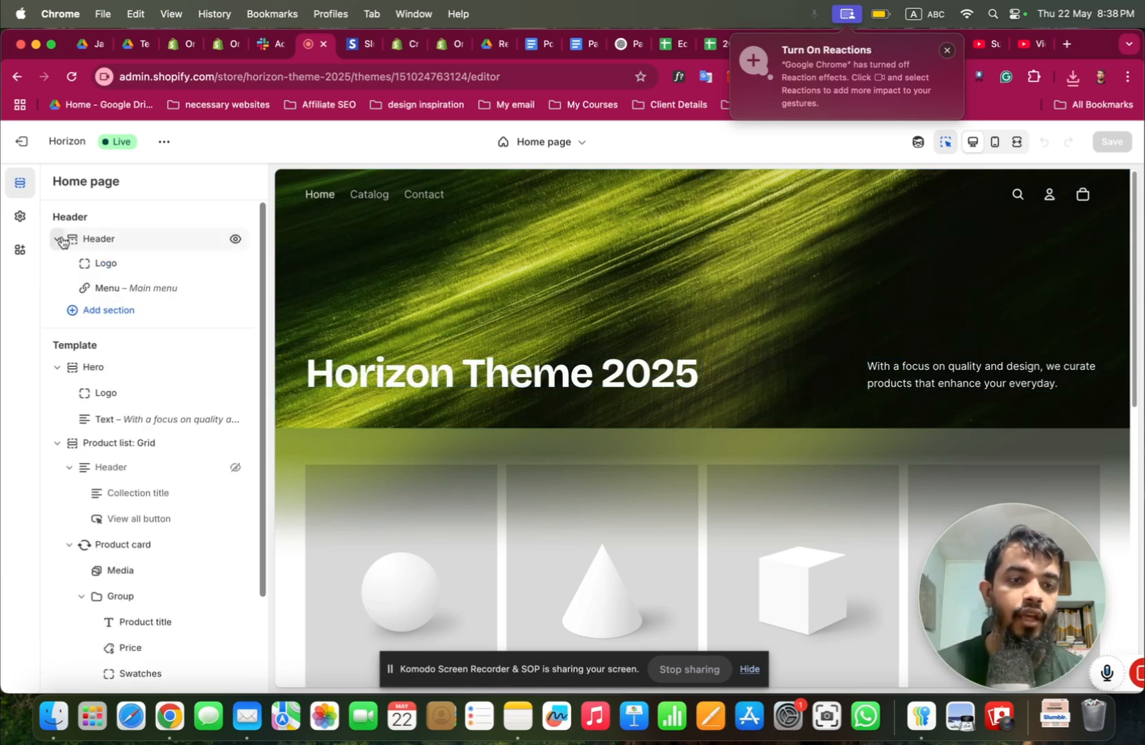
click(99, 239)
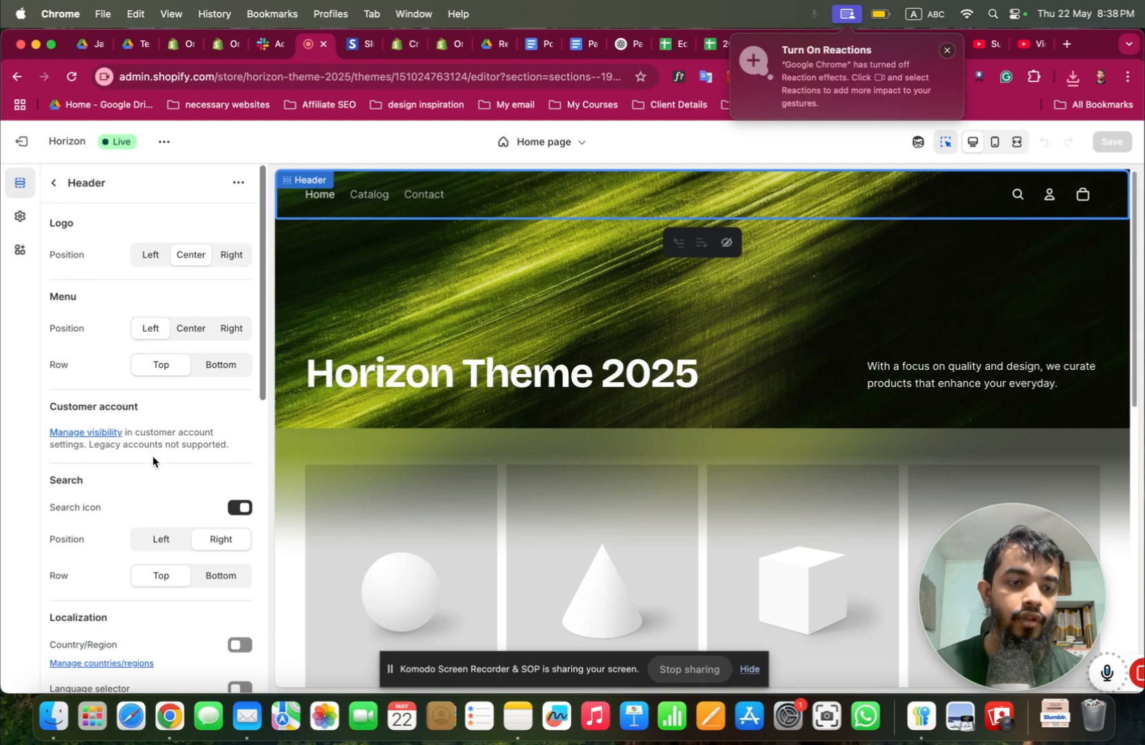
scroll(153, 457, down, 6)
scroll(153, 458, up, 6)
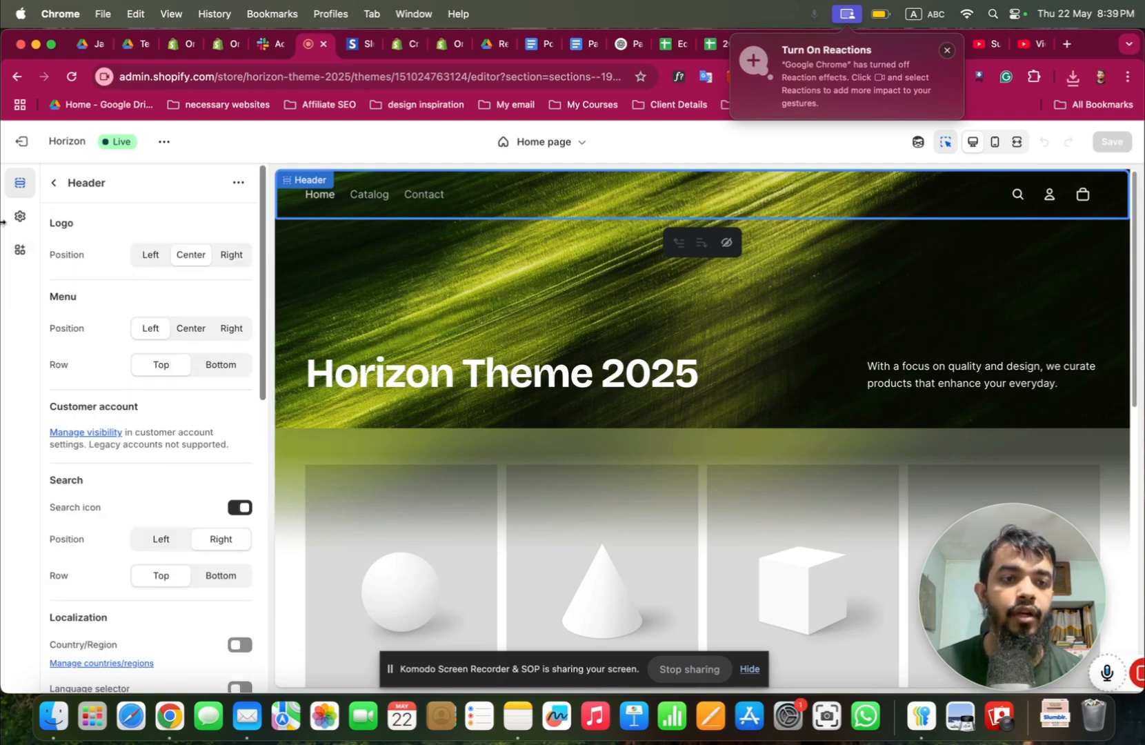
Upload download (3).png from the Downloads folder and set it as the theme's default logo.
click(20, 216)
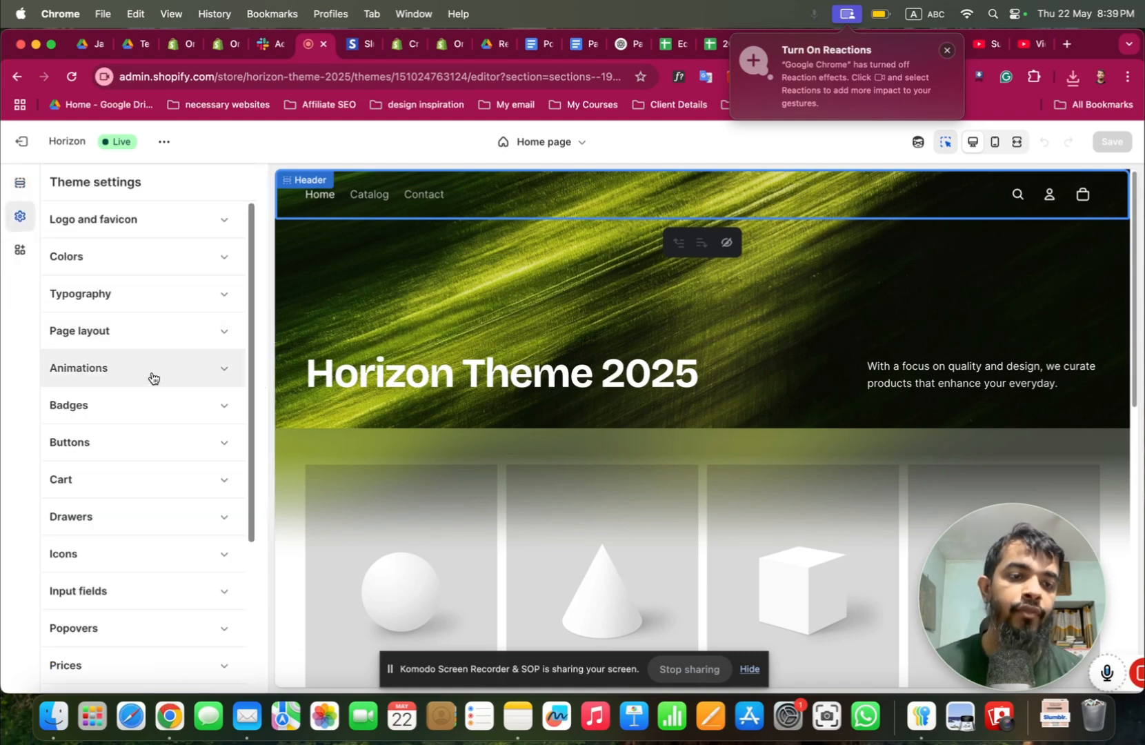
click(131, 221)
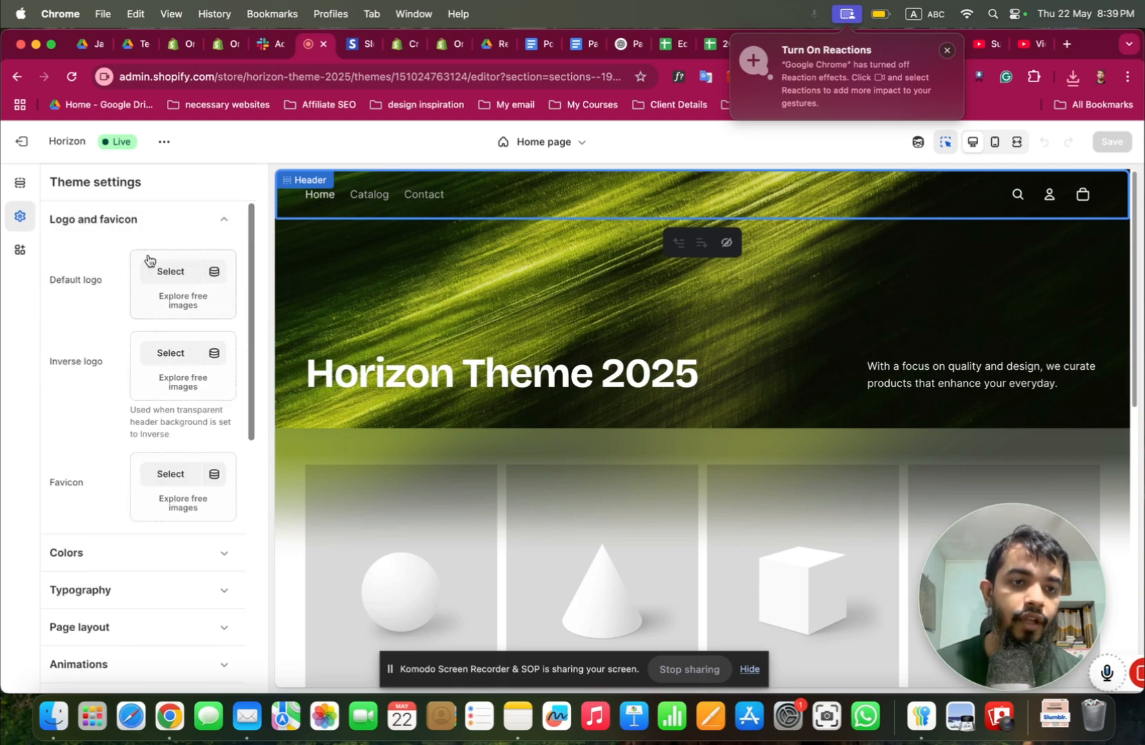
click(165, 277)
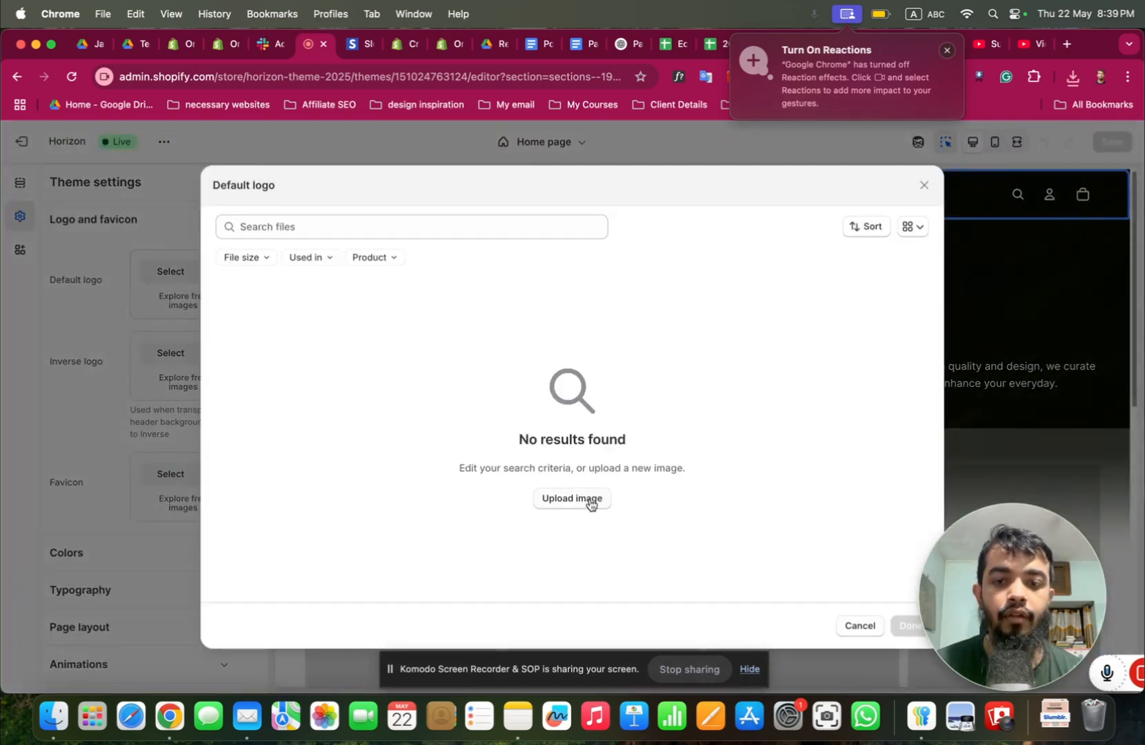
click(590, 504)
click(695, 406)
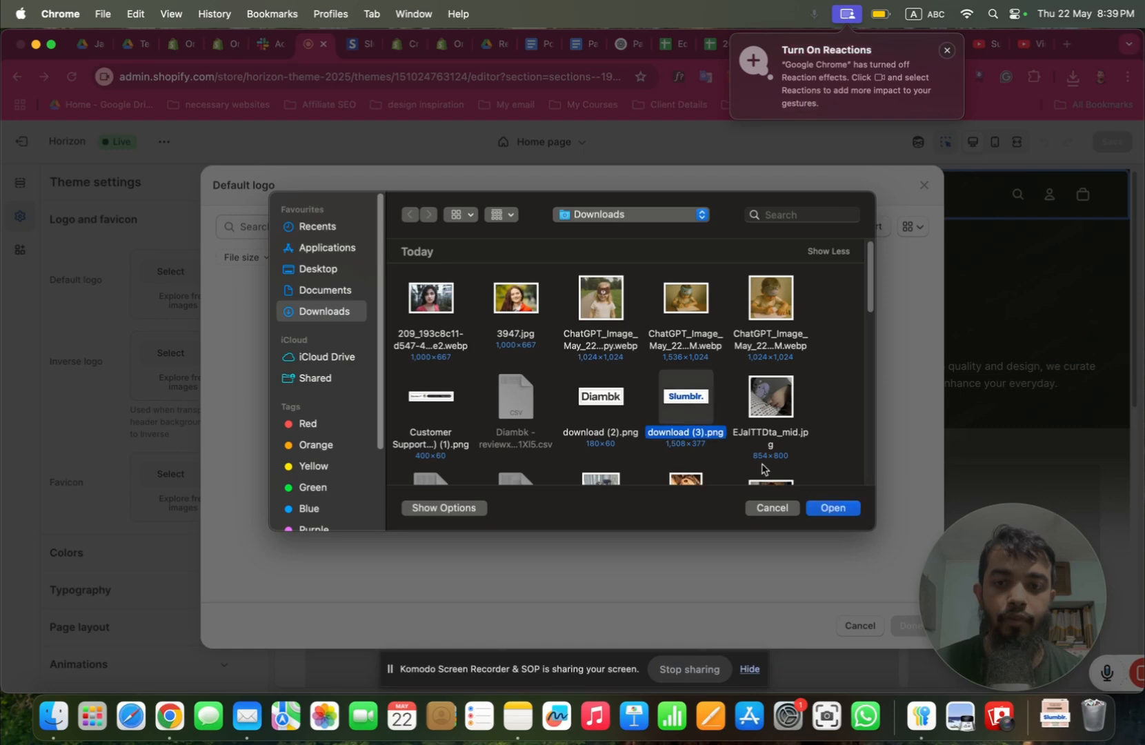
click(831, 510)
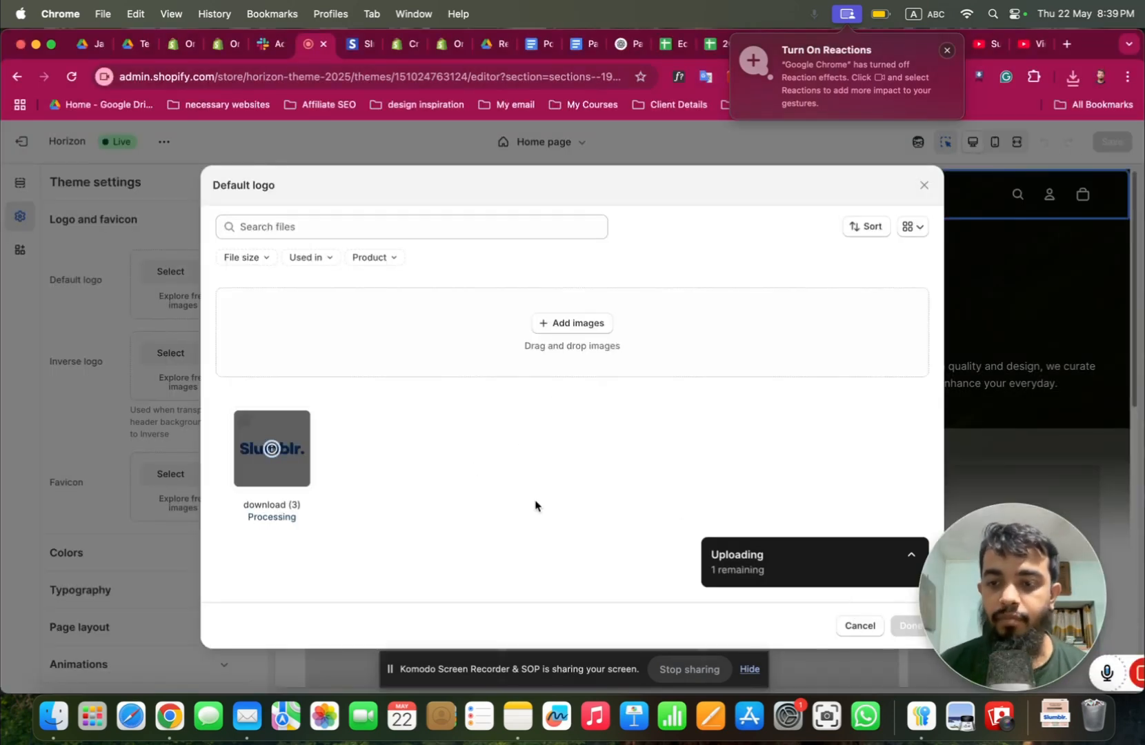
click(909, 627)
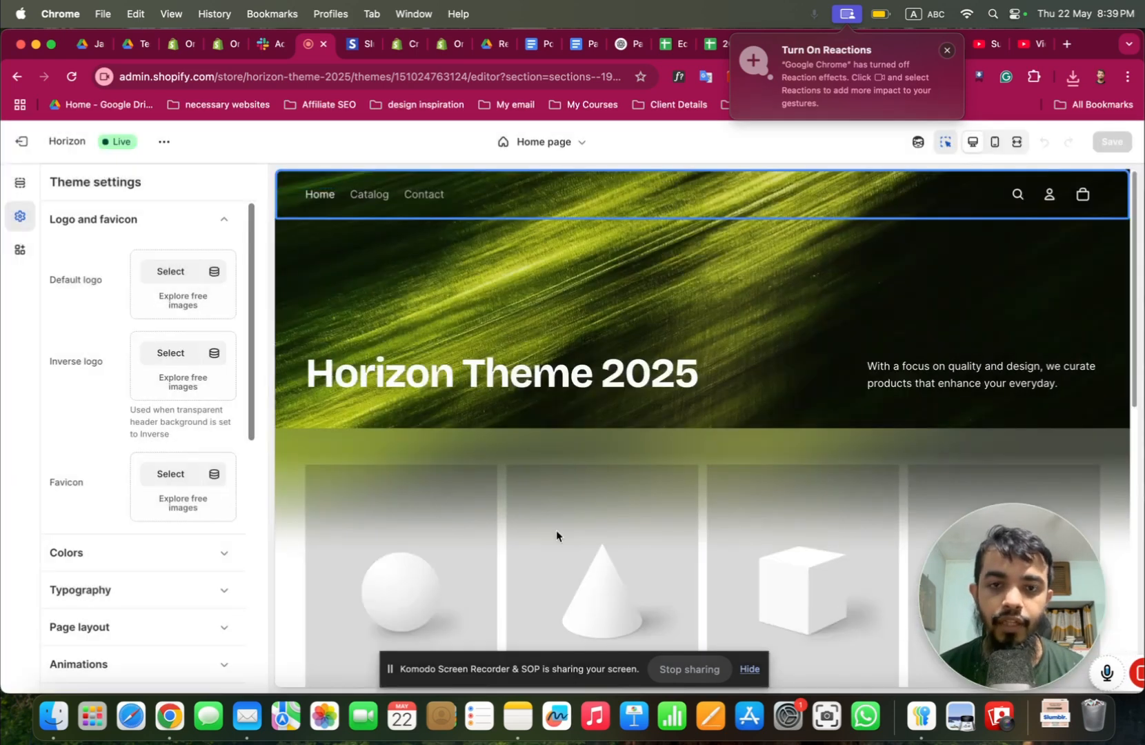
Turn off the header's transparent background for the home page.
click(21, 187)
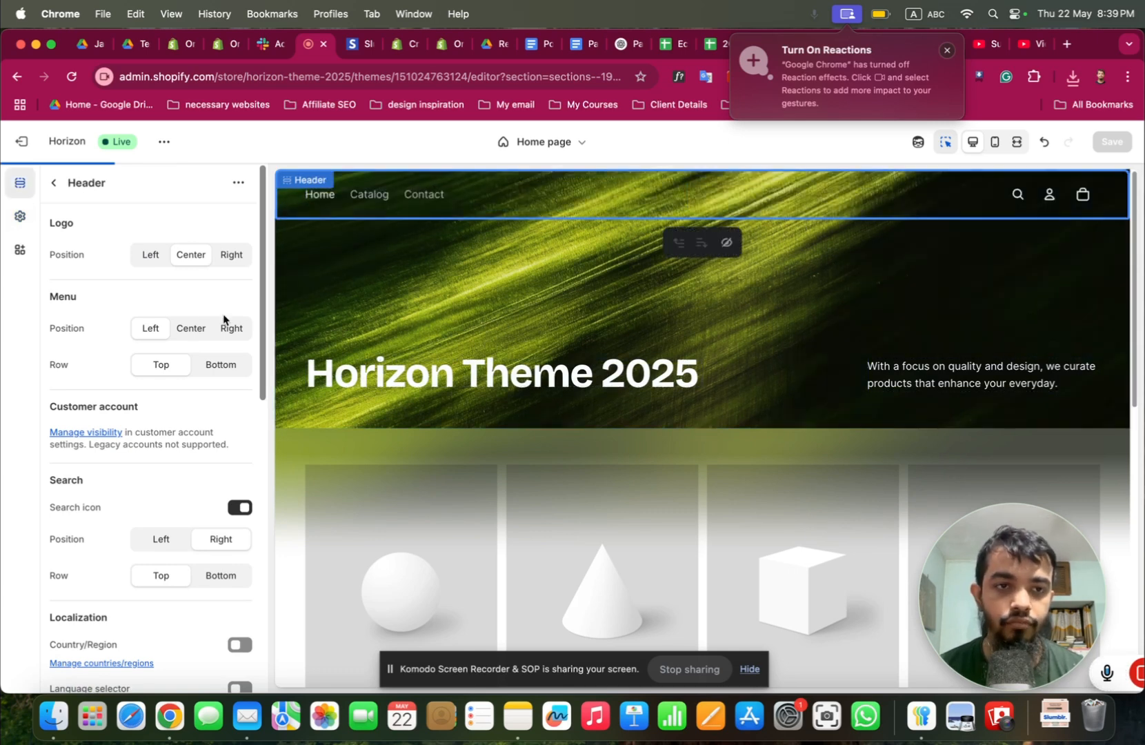
click(57, 184)
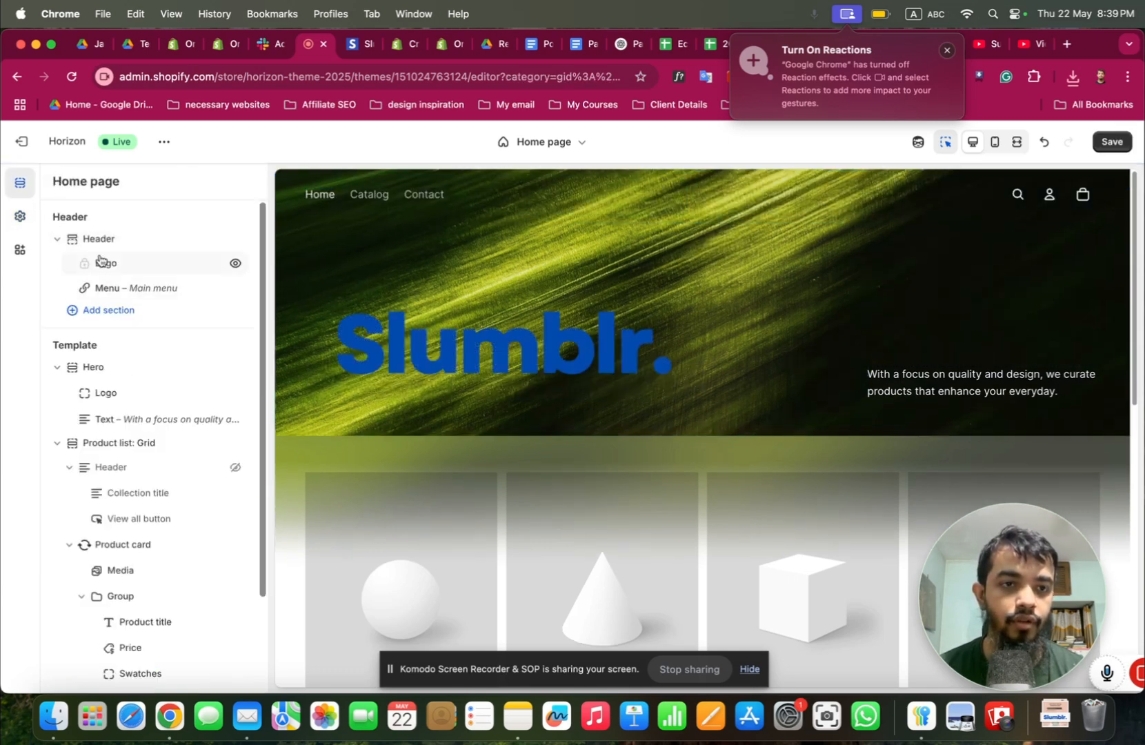
click(103, 248)
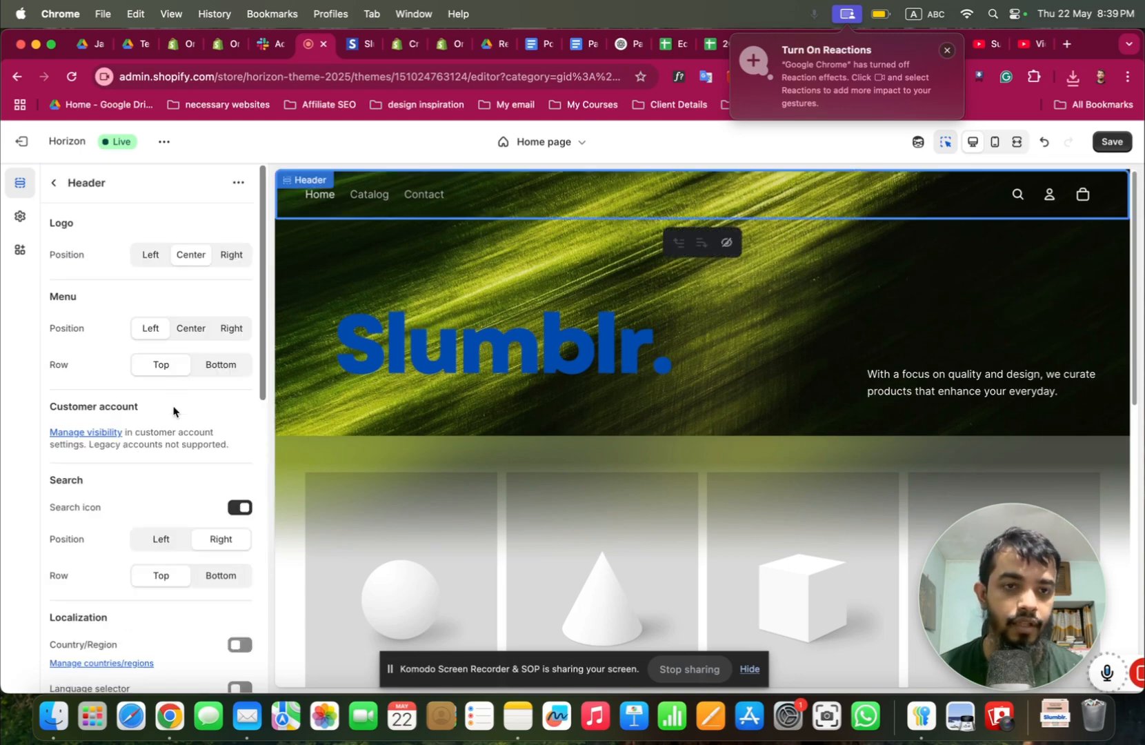
scroll(187, 441, down, 10)
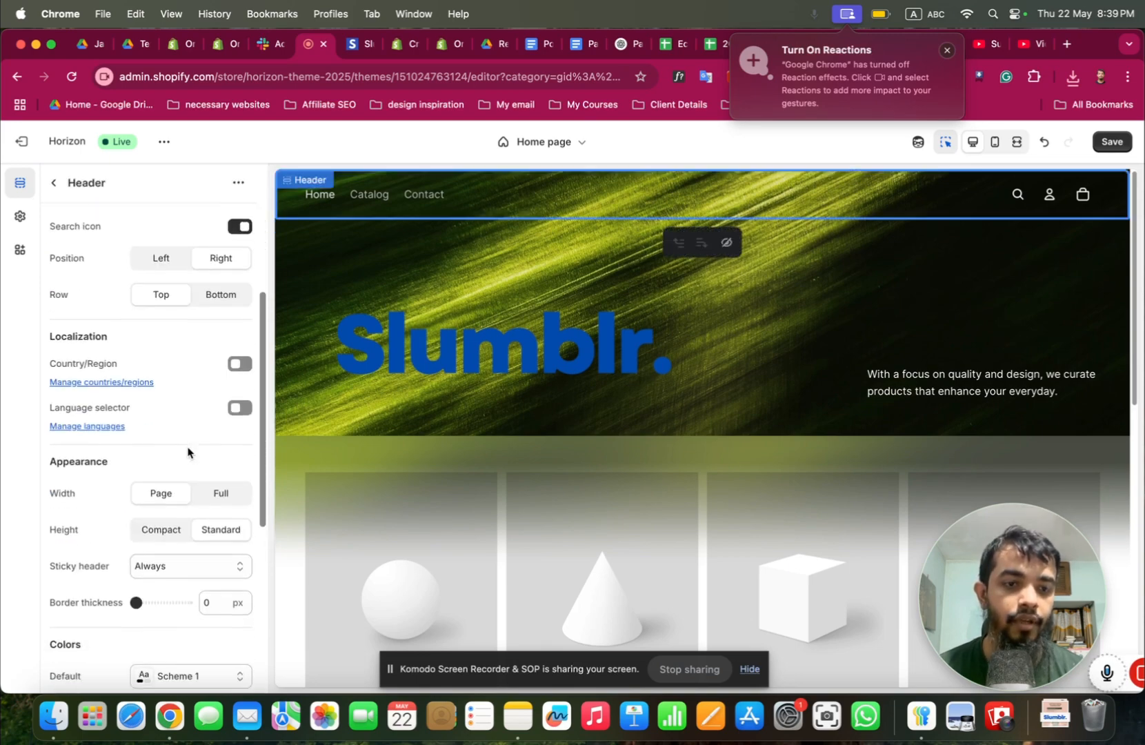
scroll(188, 452, down, 3)
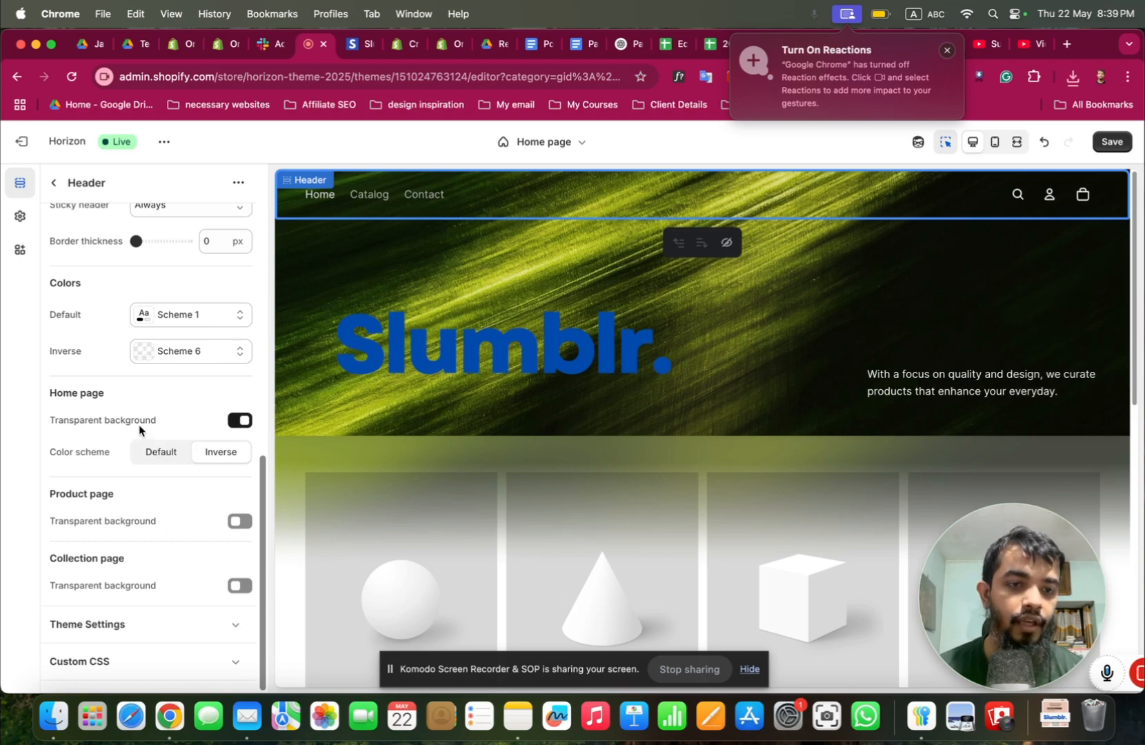
click(246, 421)
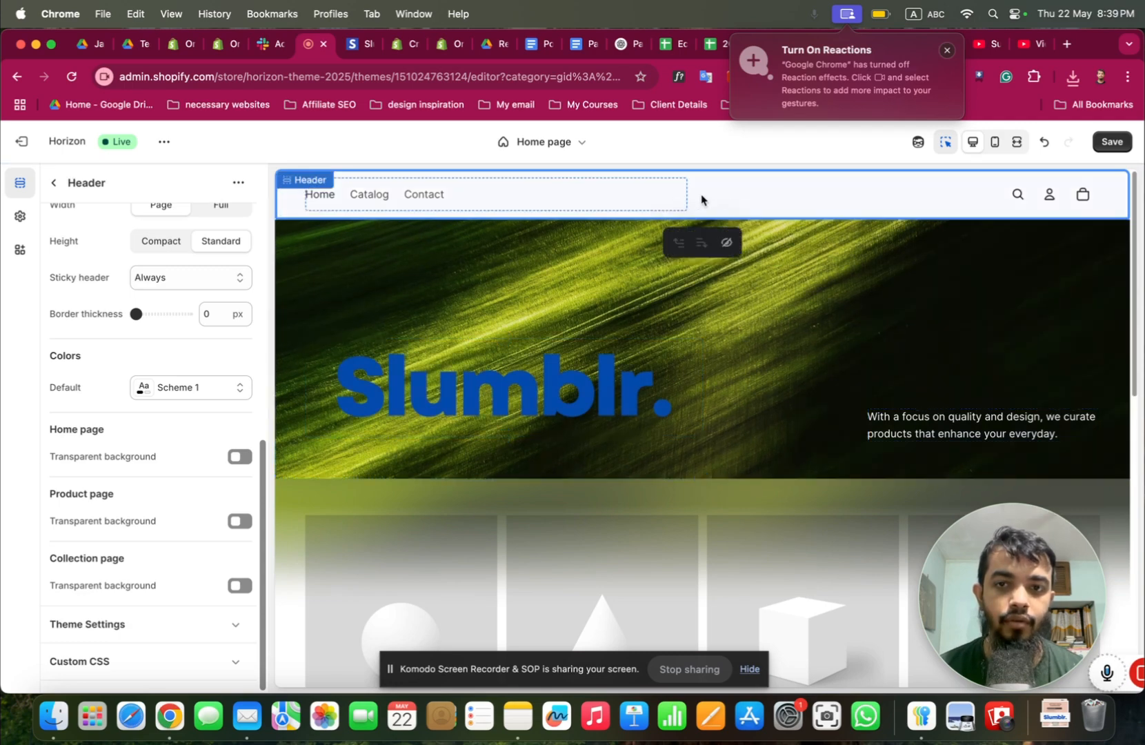
scroll(102, 312, up, 10)
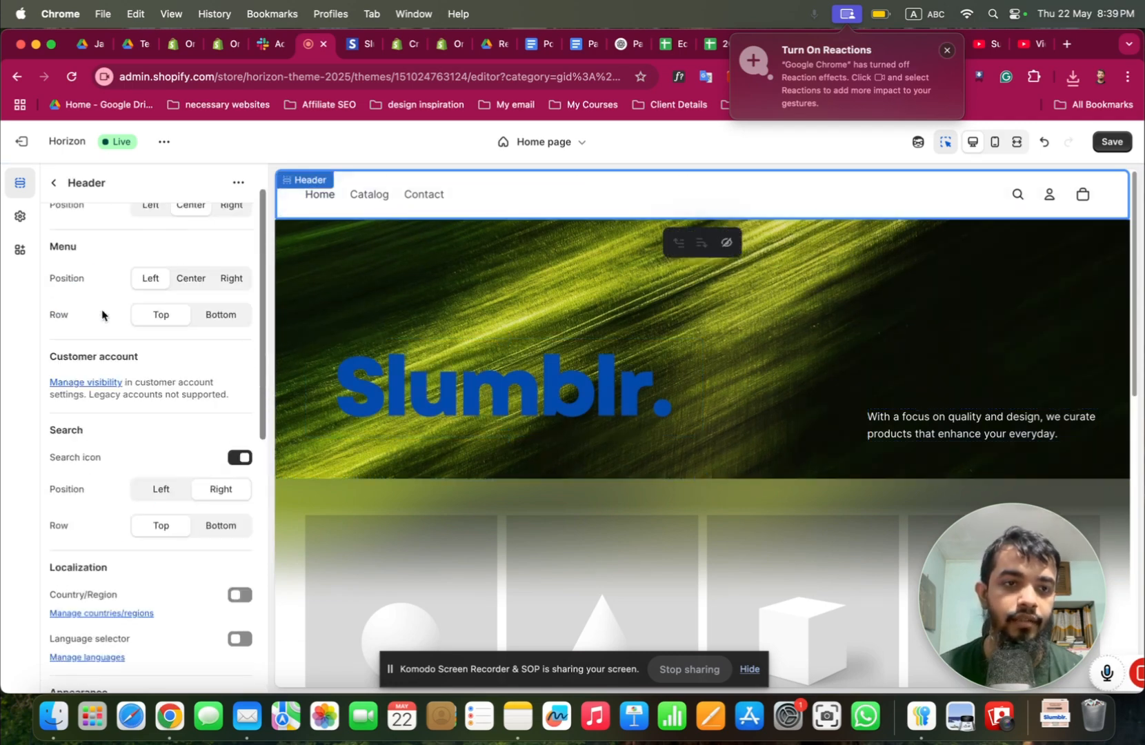
Show the header logo on the home page by disabling its hide option.
click(54, 183)
click(129, 271)
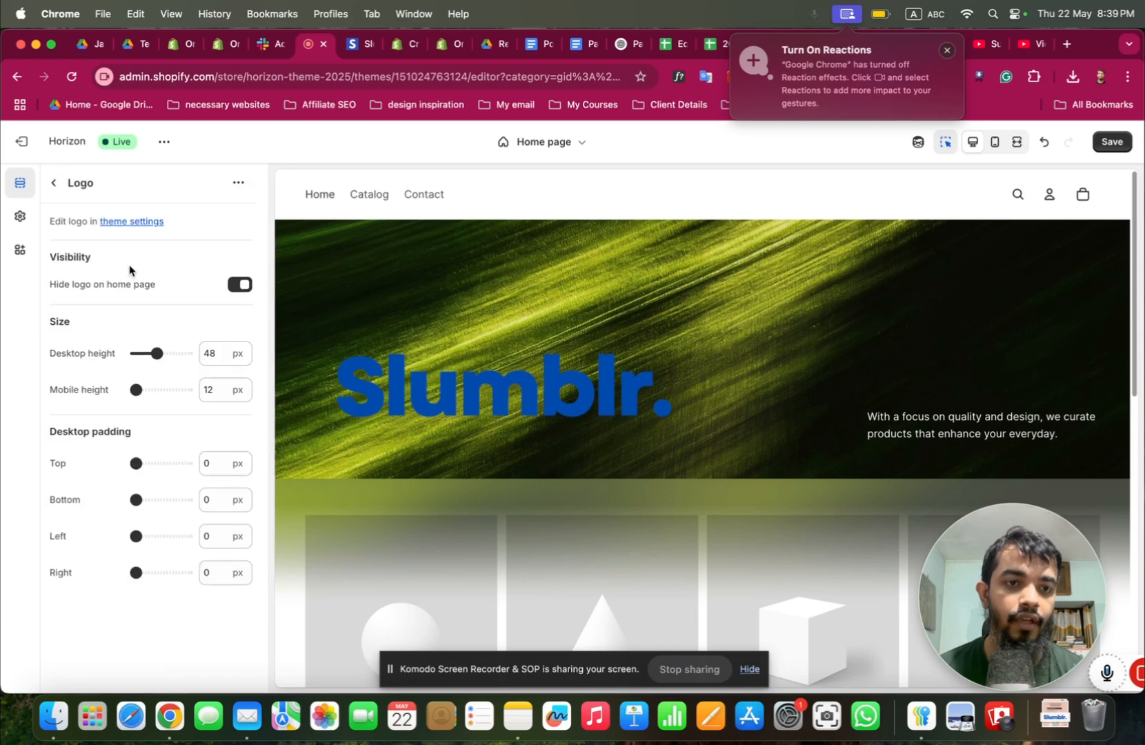
click(242, 286)
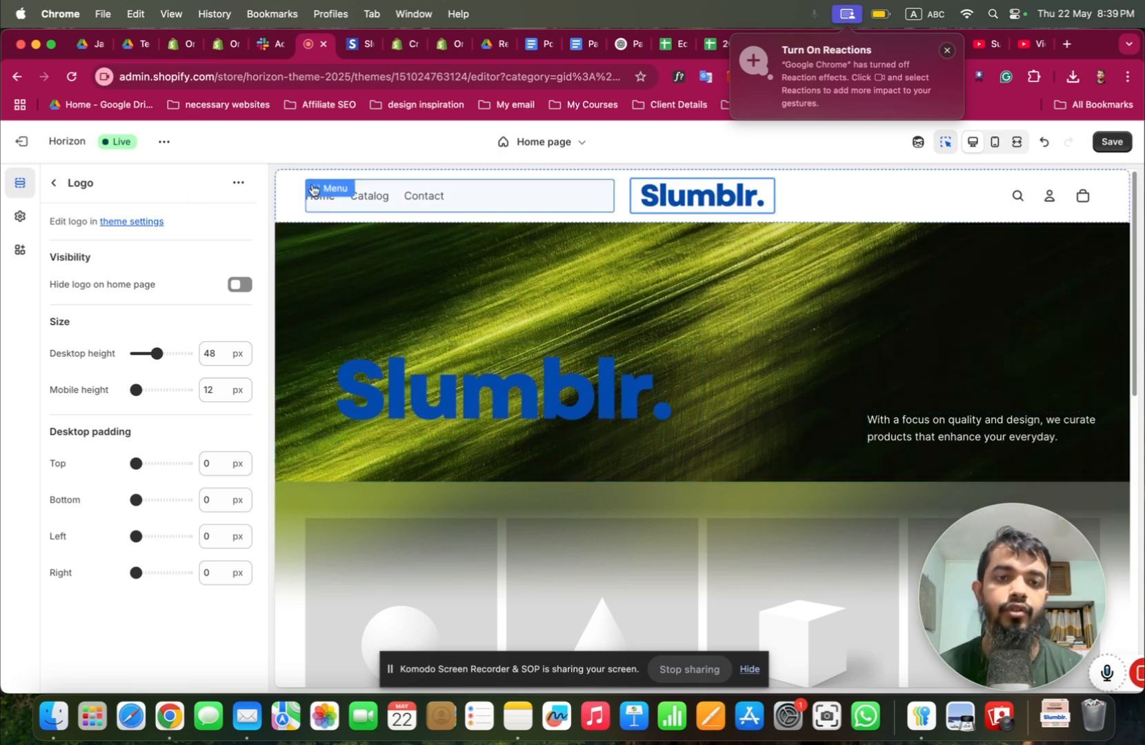
click(55, 183)
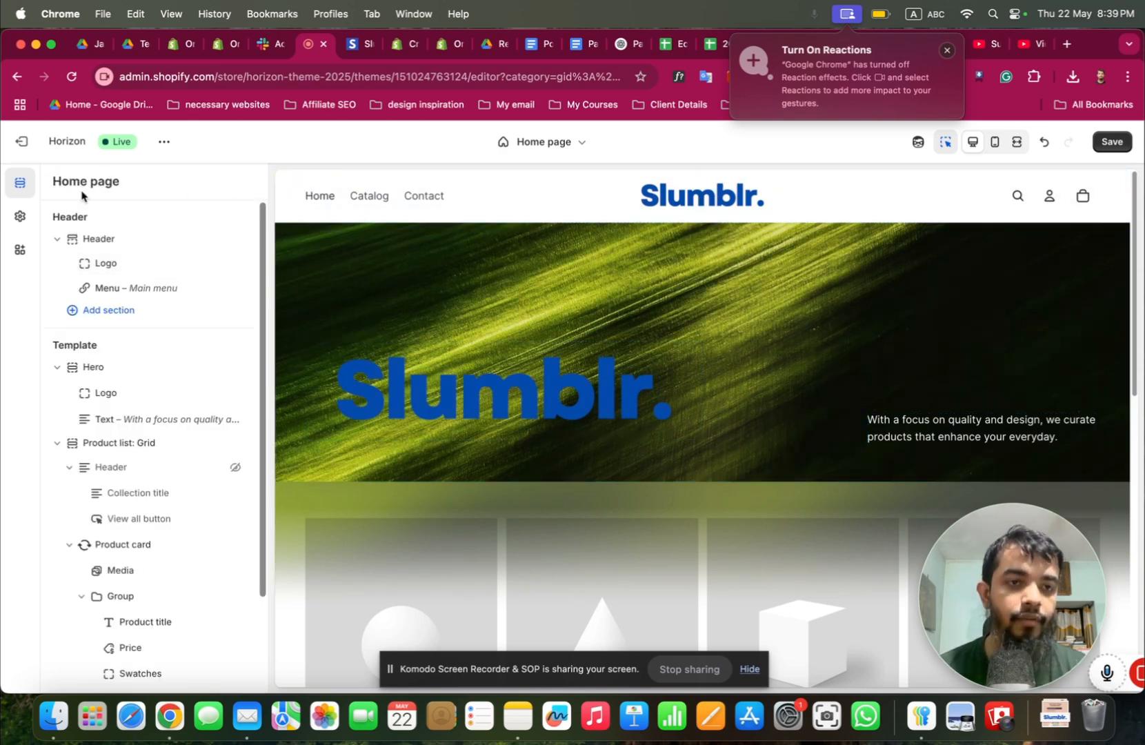
Check the top of slumblr.com for reference and add an Announcement bar section above the header.
click(360, 45)
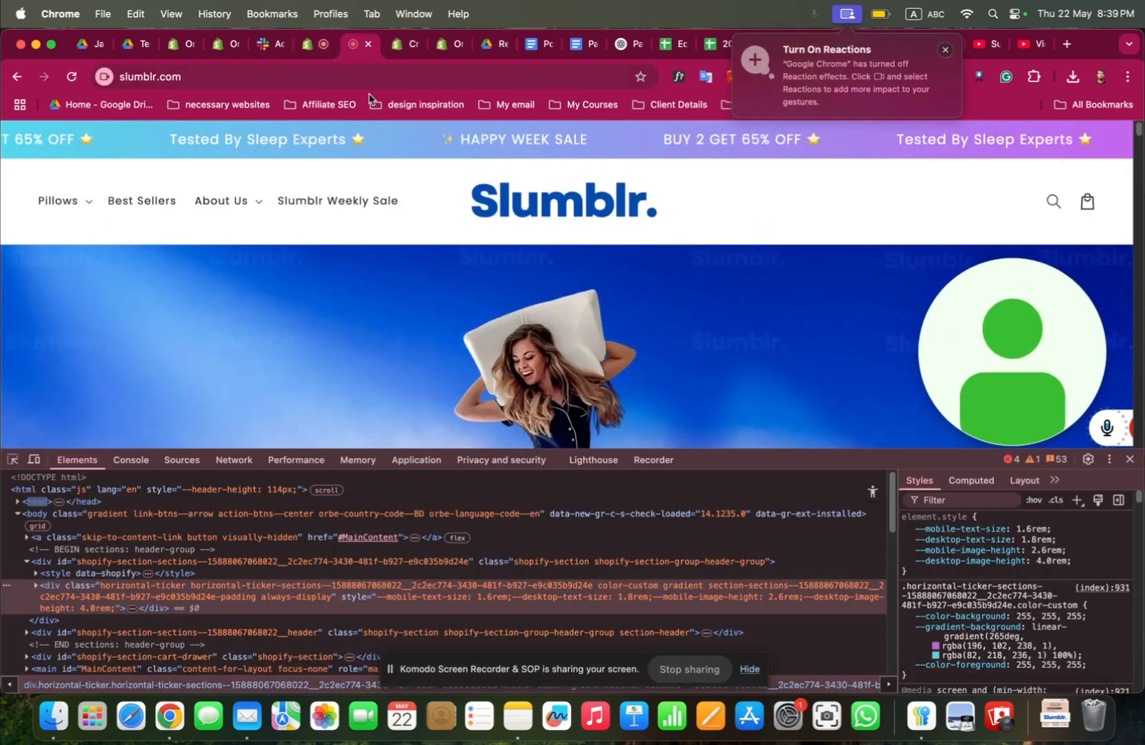
click(317, 45)
click(108, 229)
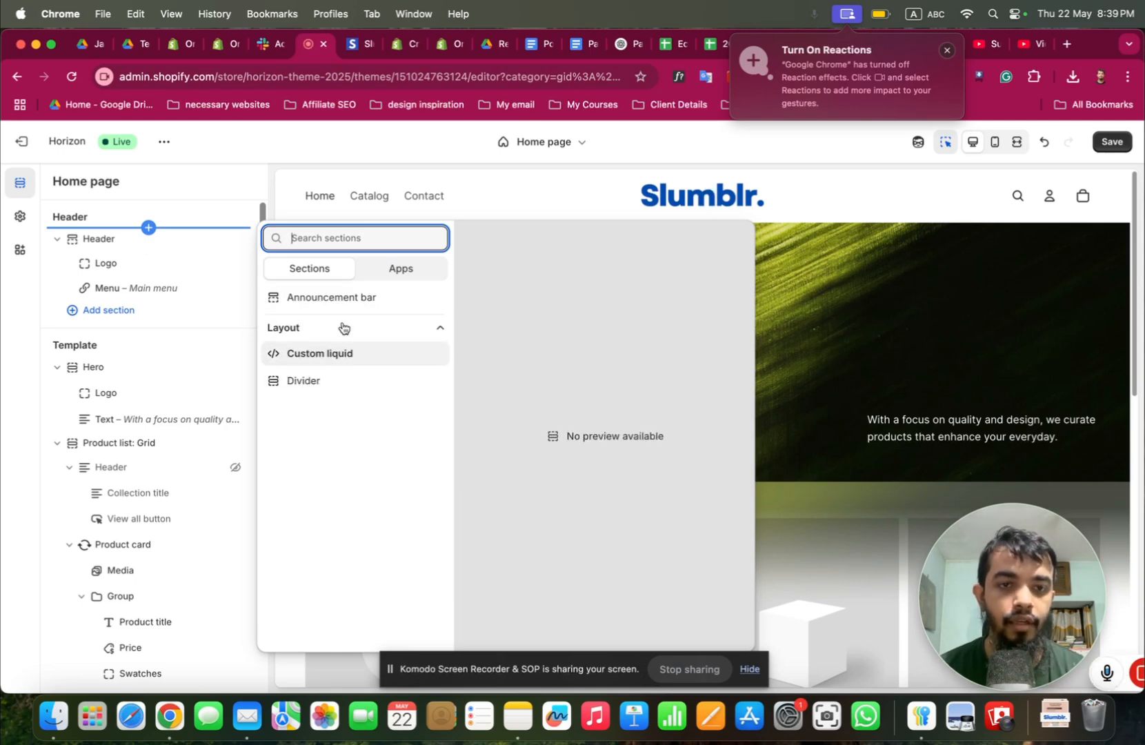
click(346, 307)
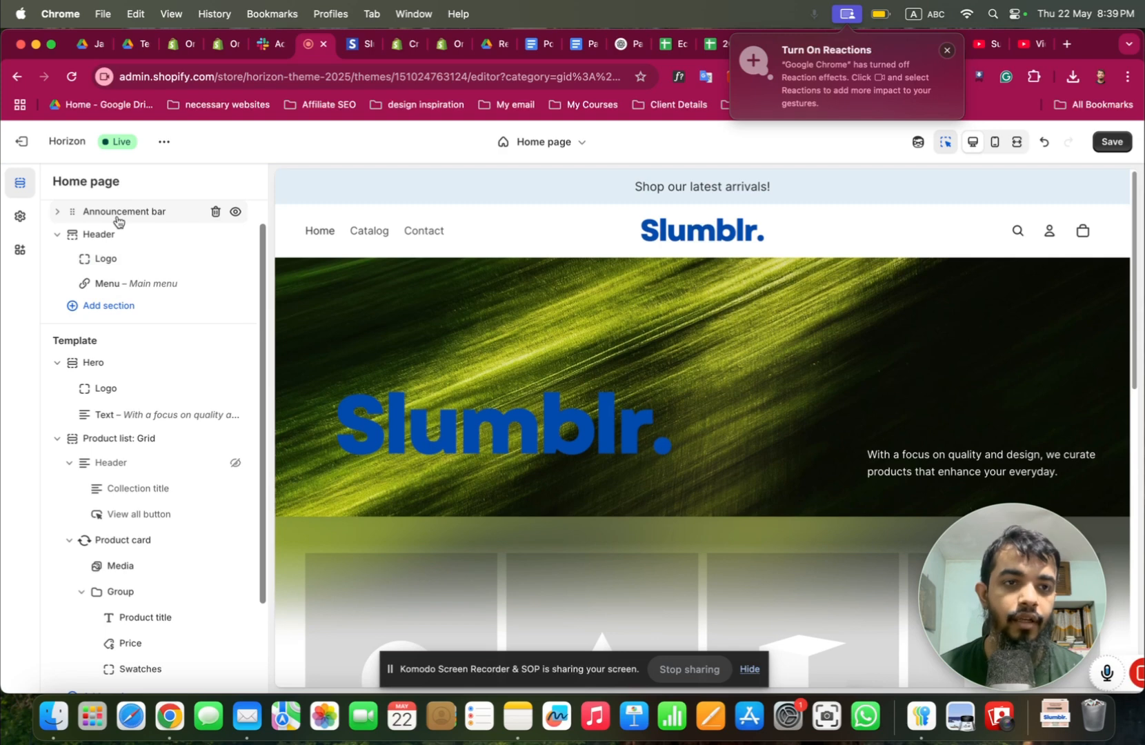
Replace the announcement block's text with HAPPY NEW YEAR SALE.
click(118, 213)
click(53, 185)
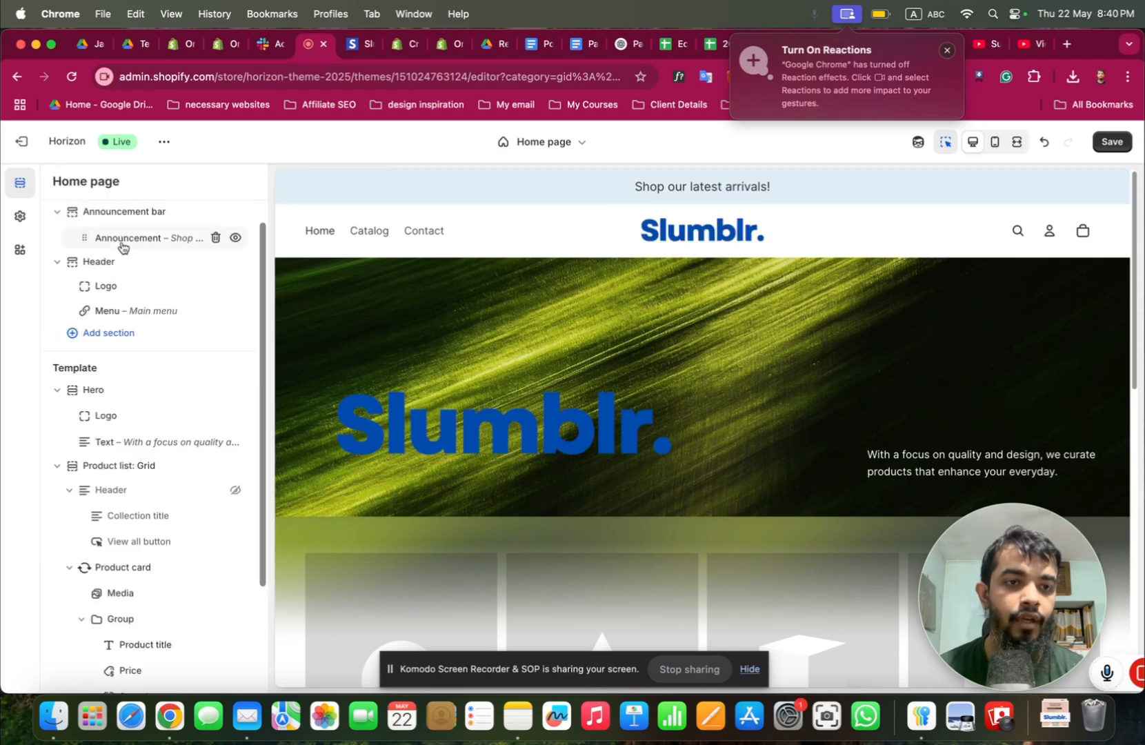
click(161, 249)
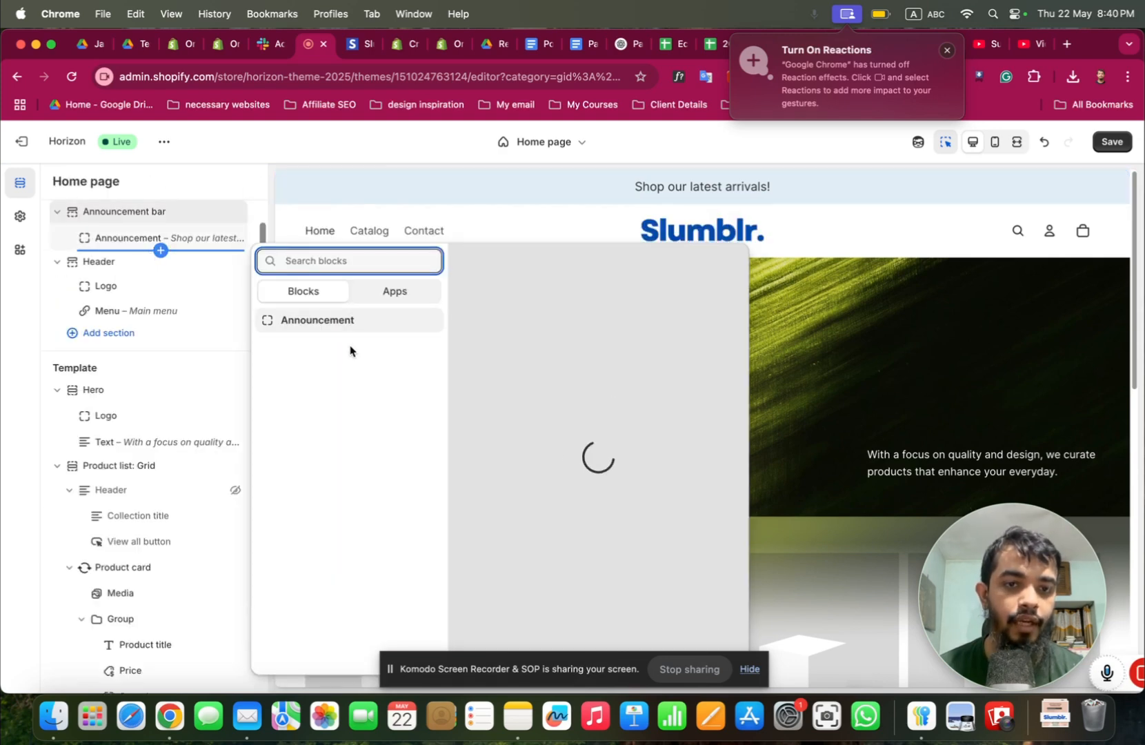
click(147, 239)
click(144, 239)
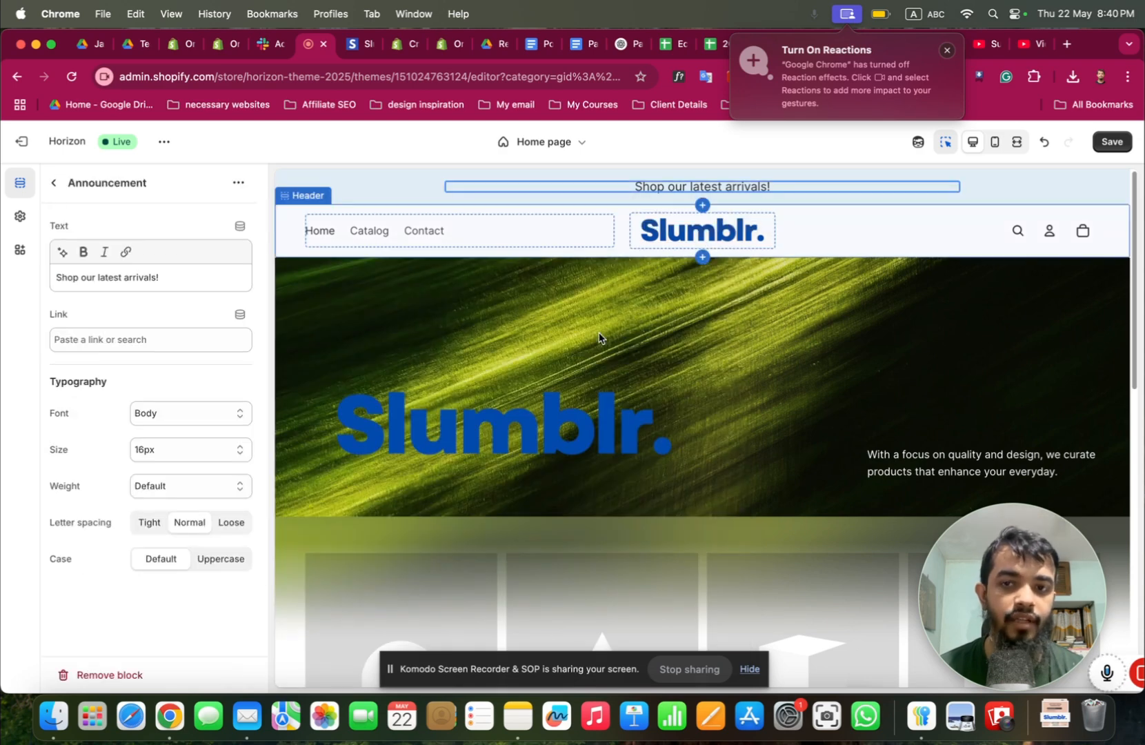
click(362, 44)
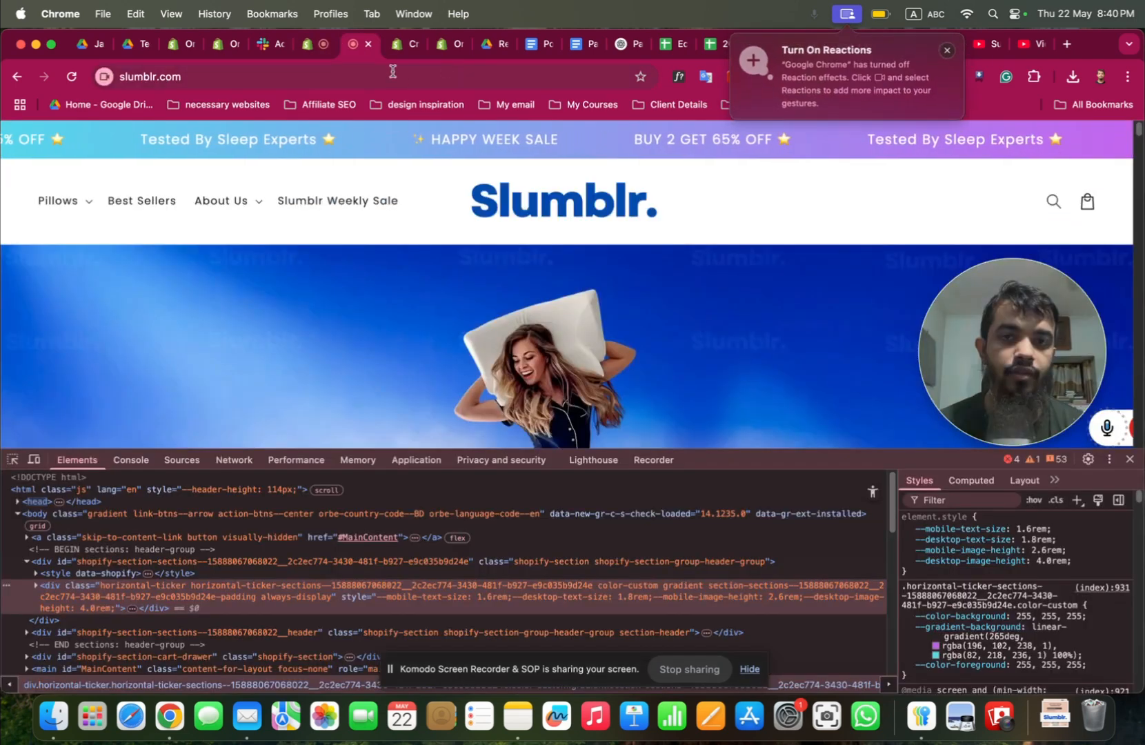
click(309, 44)
click(149, 274)
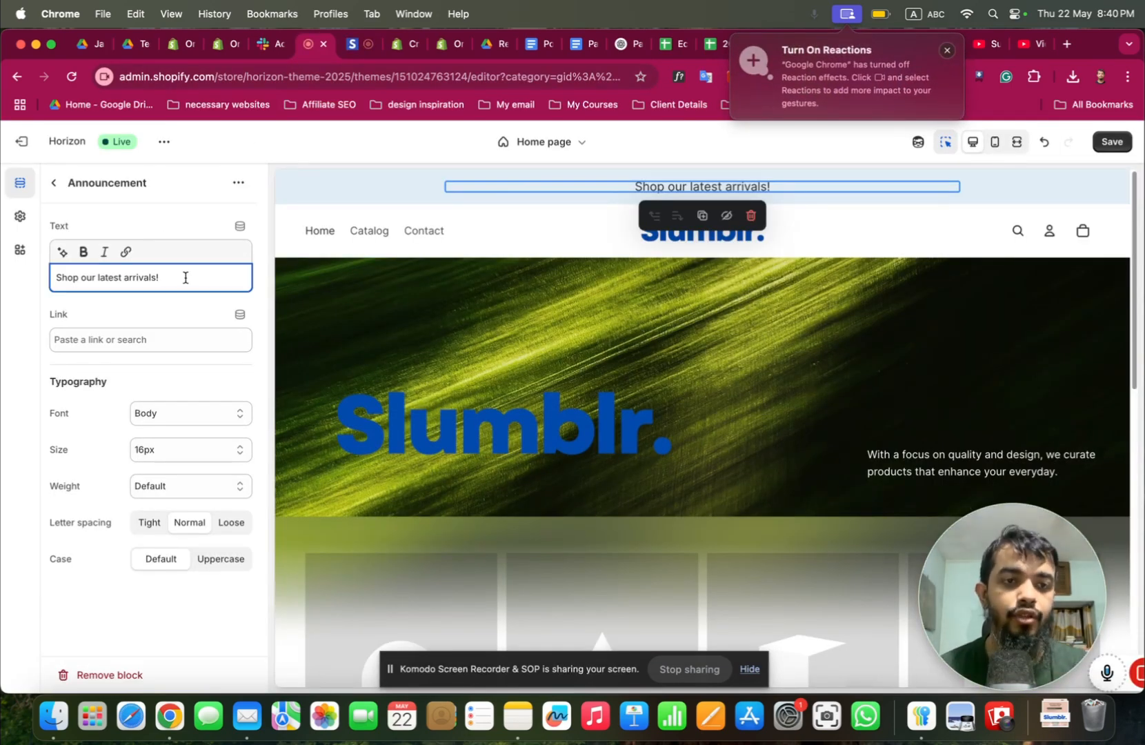
key(super+a)
text(HAP)
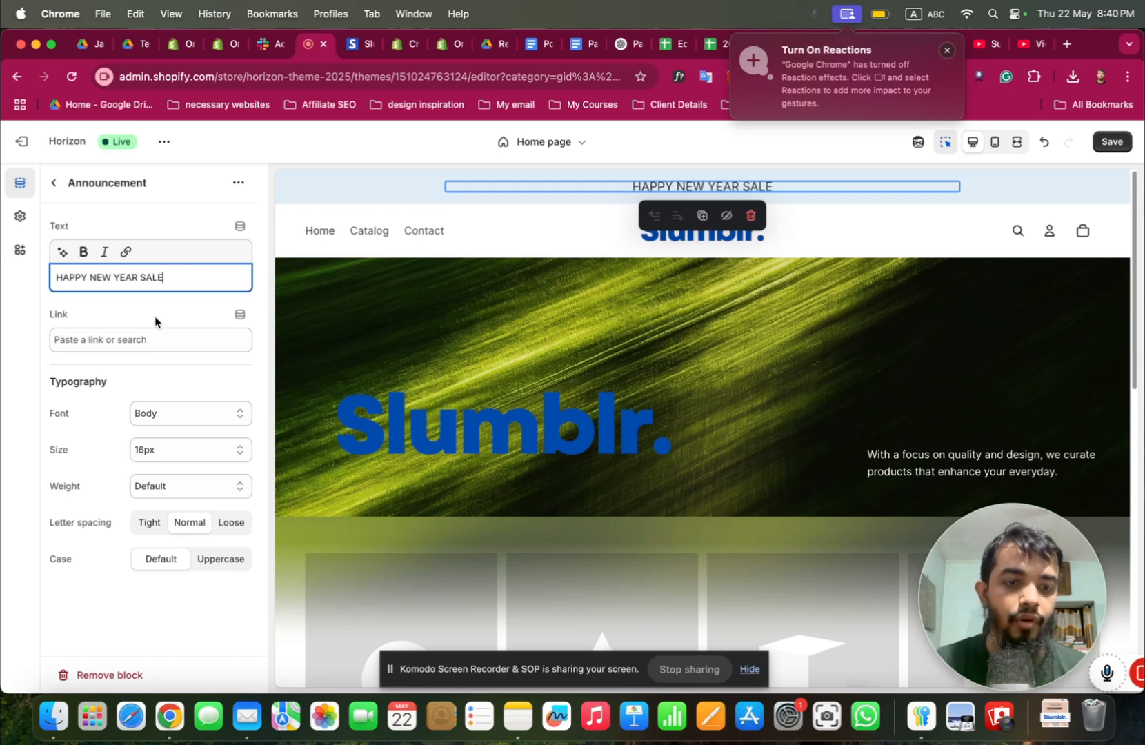
click(116, 422)
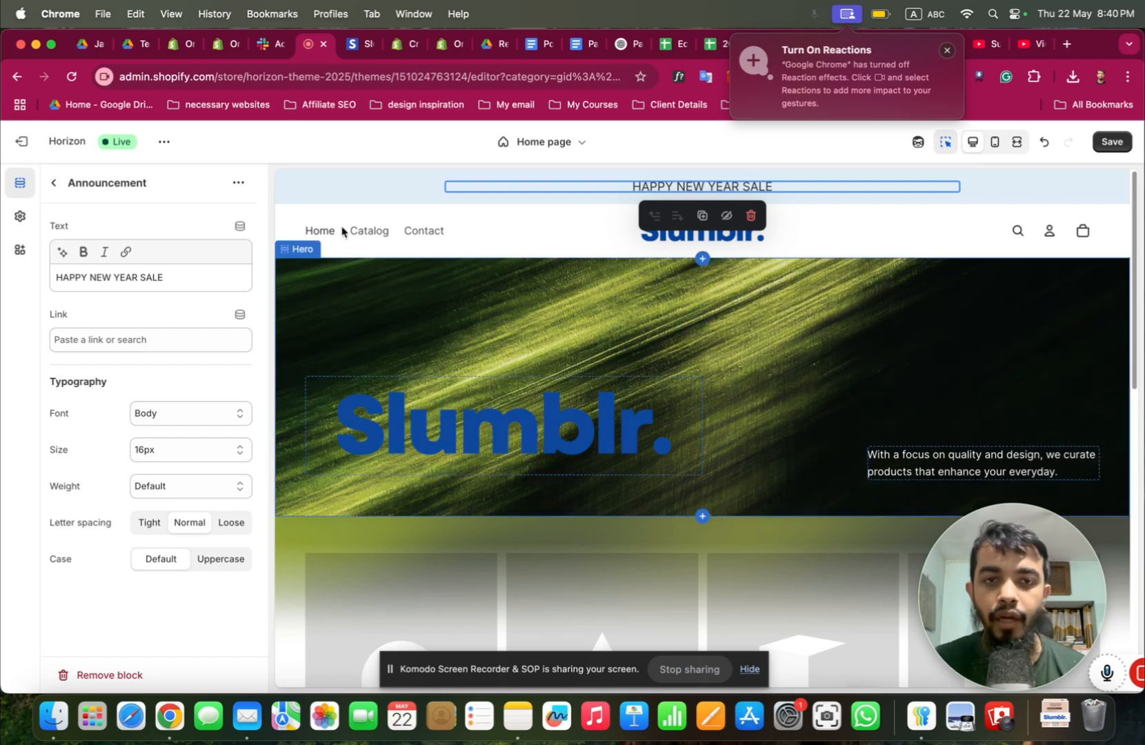
Review the announcement bar's color scheme choices and open the theme-wide color schemes.
click(344, 196)
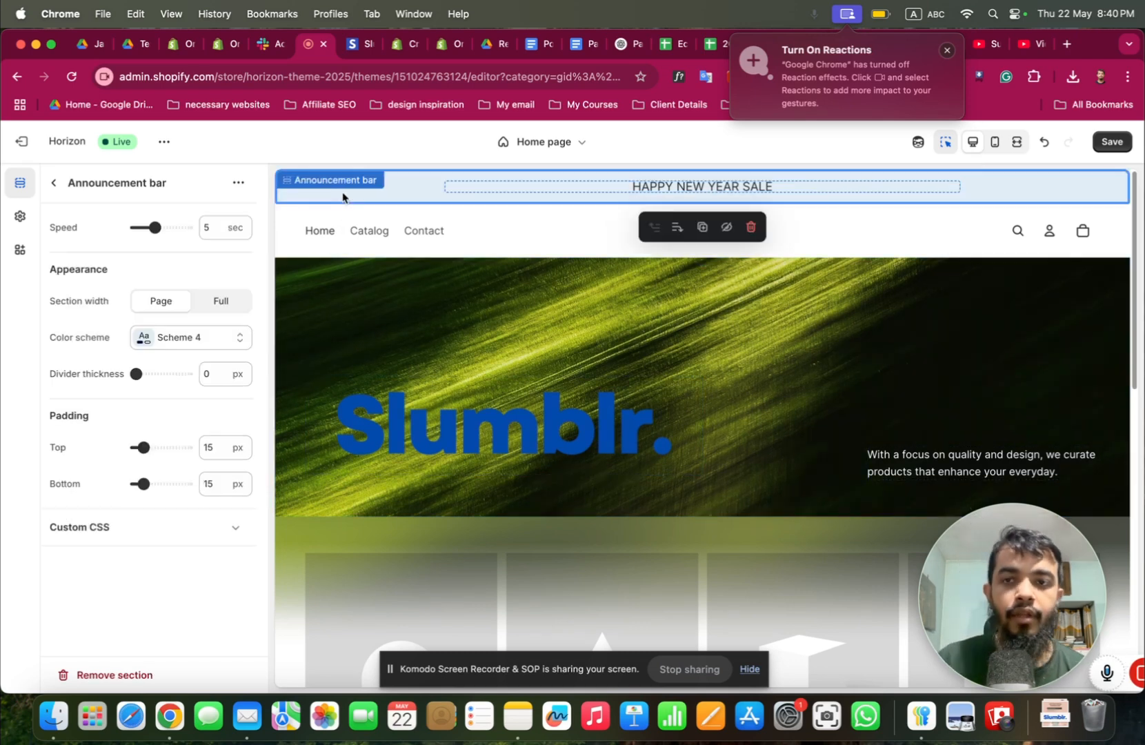
click(14, 222)
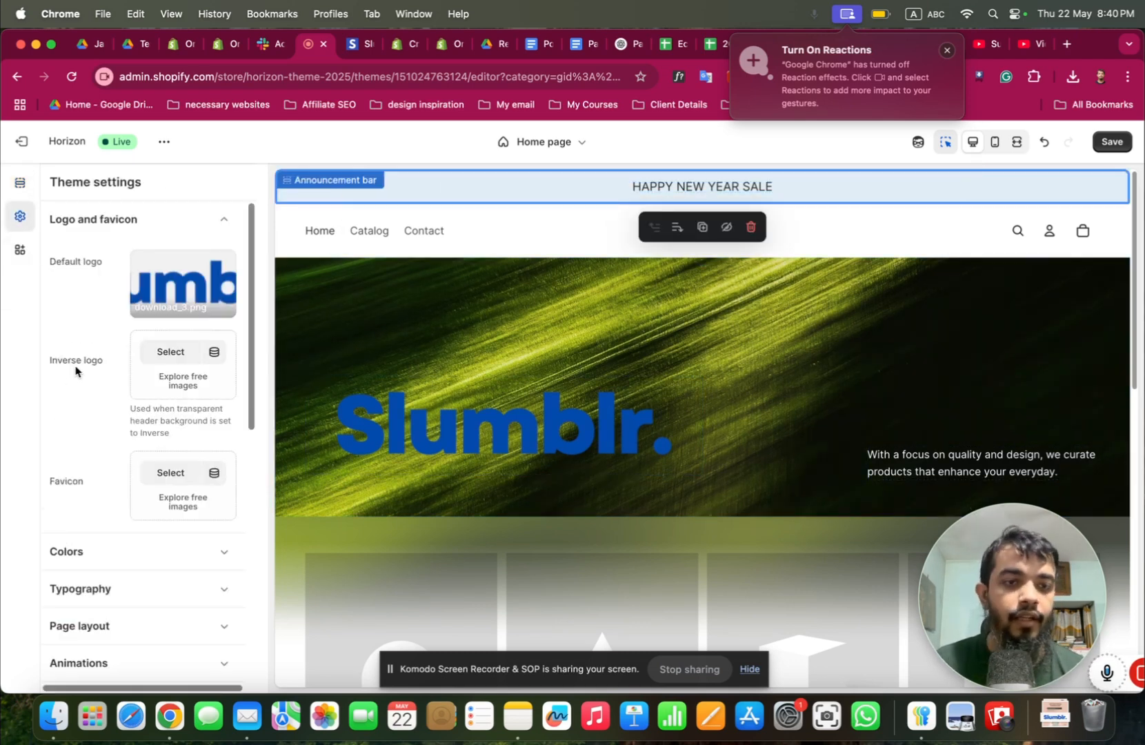
click(22, 193)
click(181, 338)
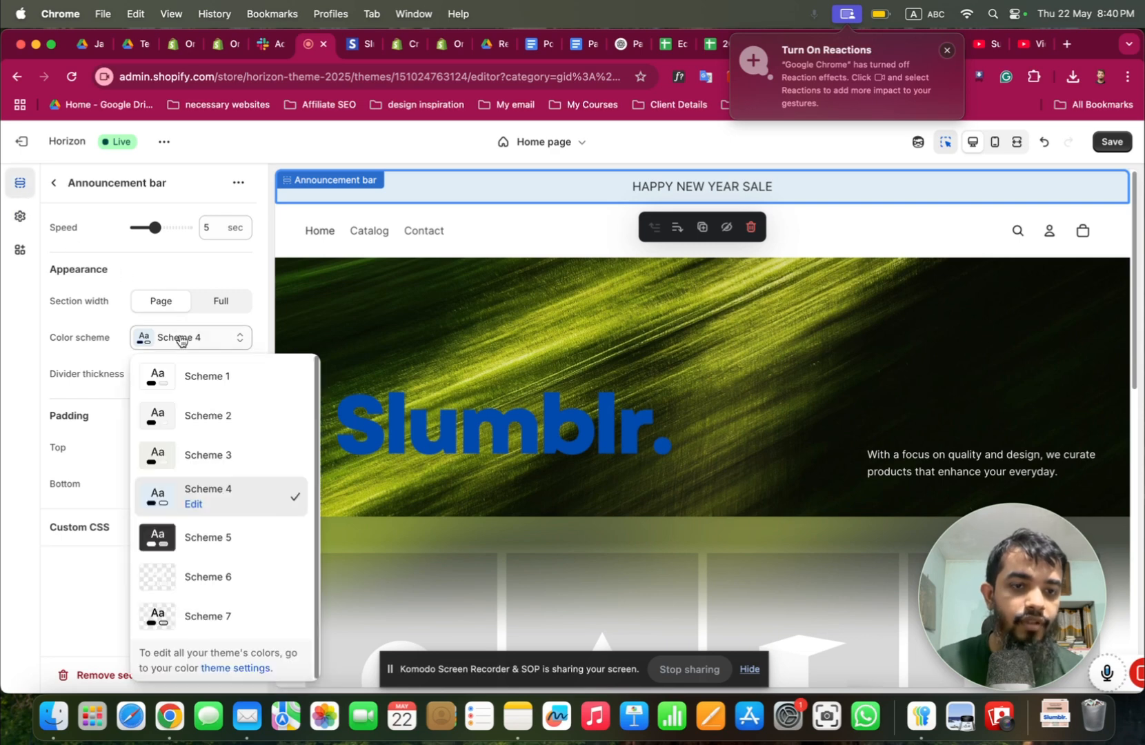
click(179, 338)
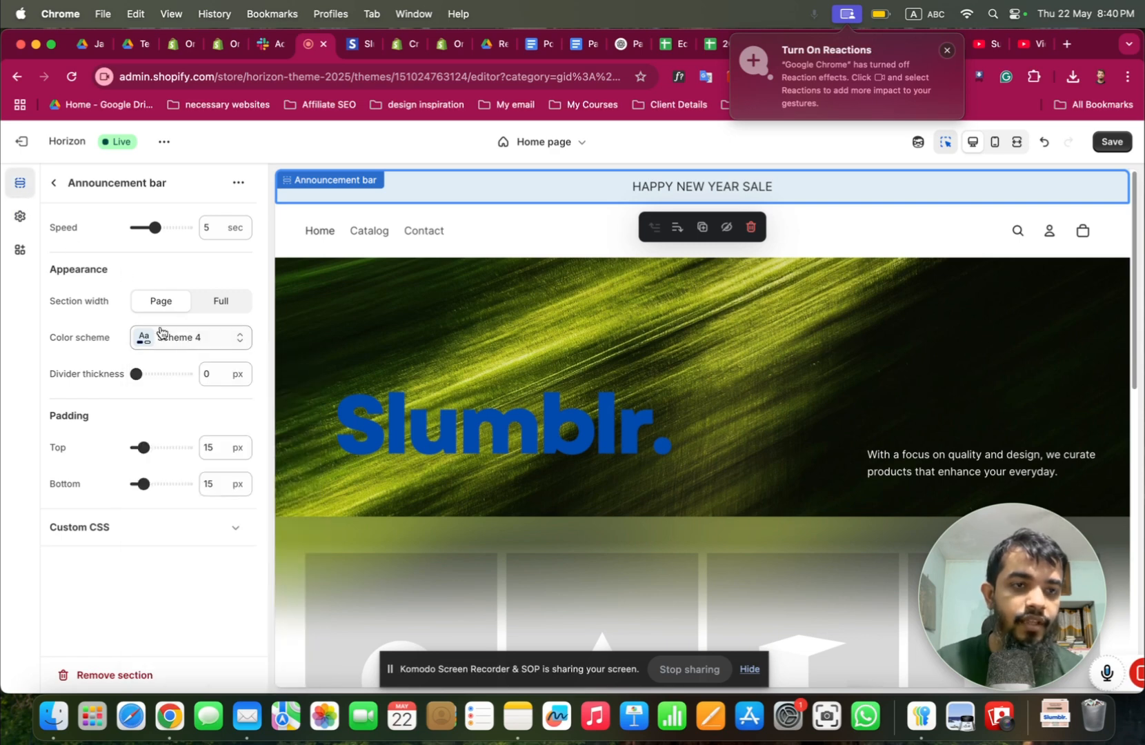
click(22, 217)
click(89, 220)
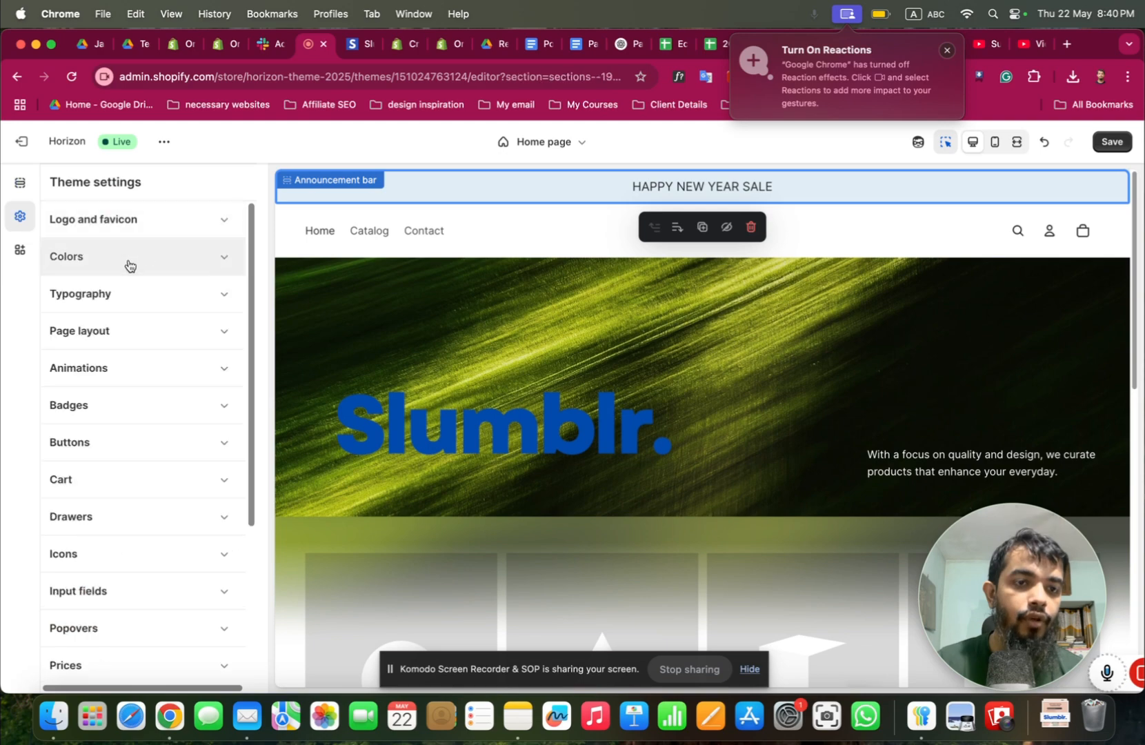
click(124, 262)
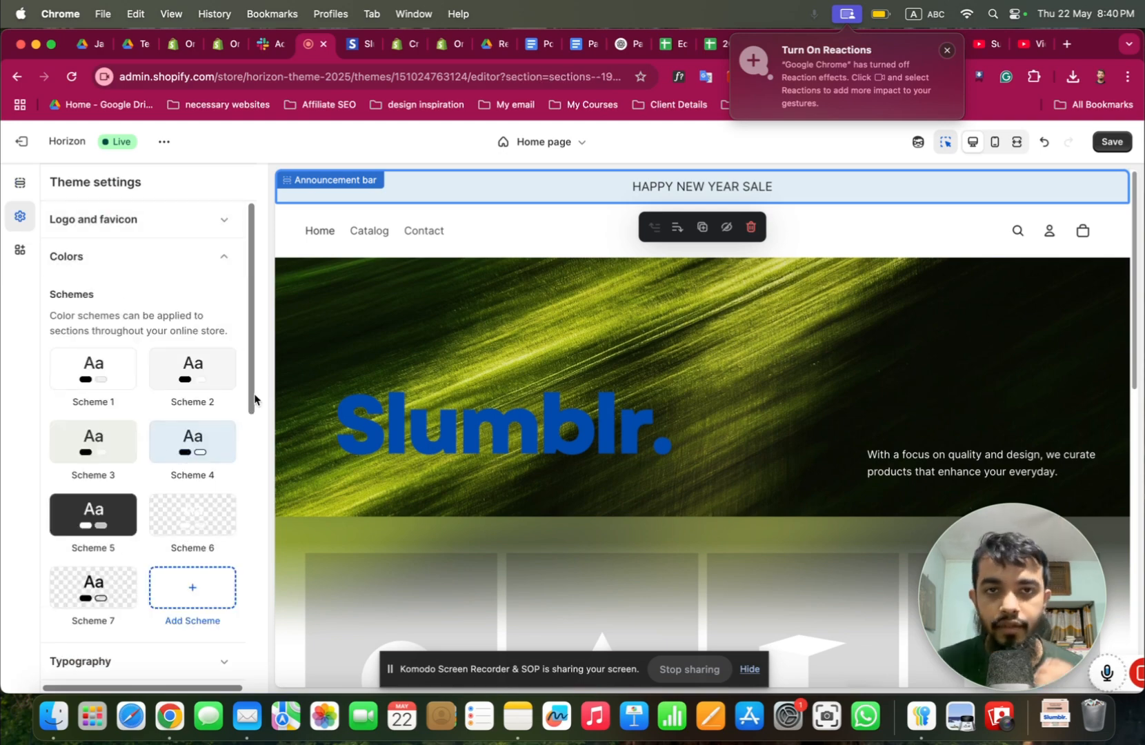
Switch to slumblr.com, convert the announcement gradient's purple rgba(196, 102, 238, 1) to hex and copy the code #c466ee.
click(353, 44)
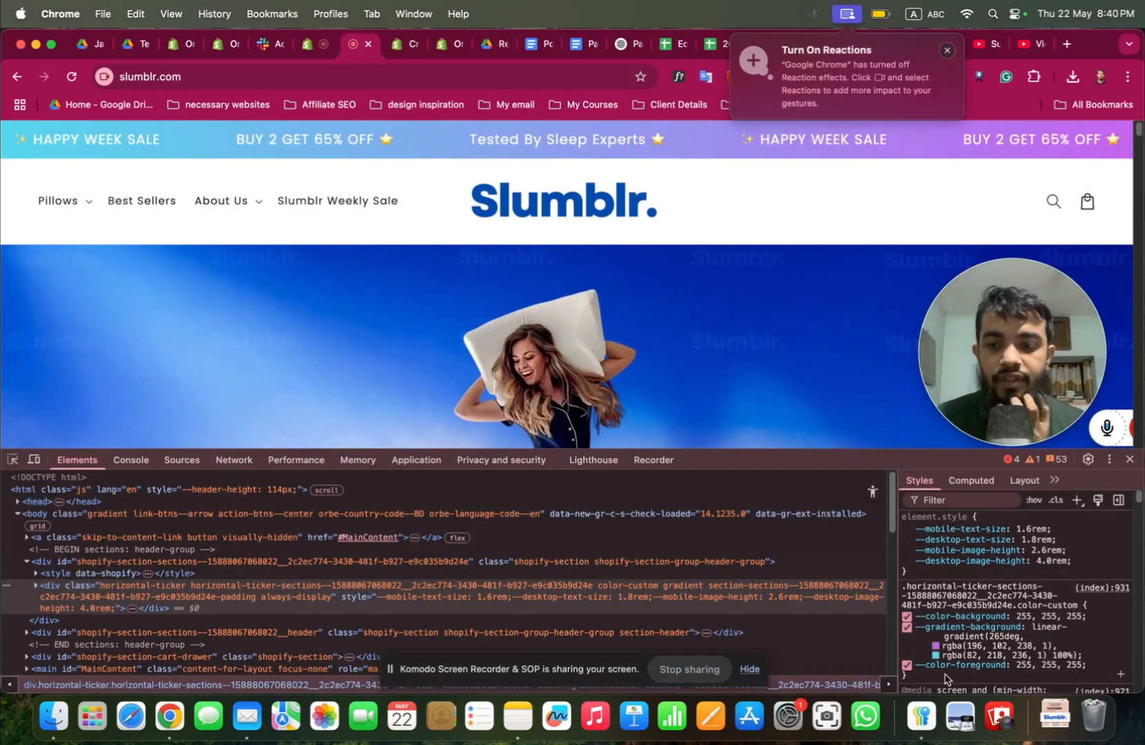
click(935, 645)
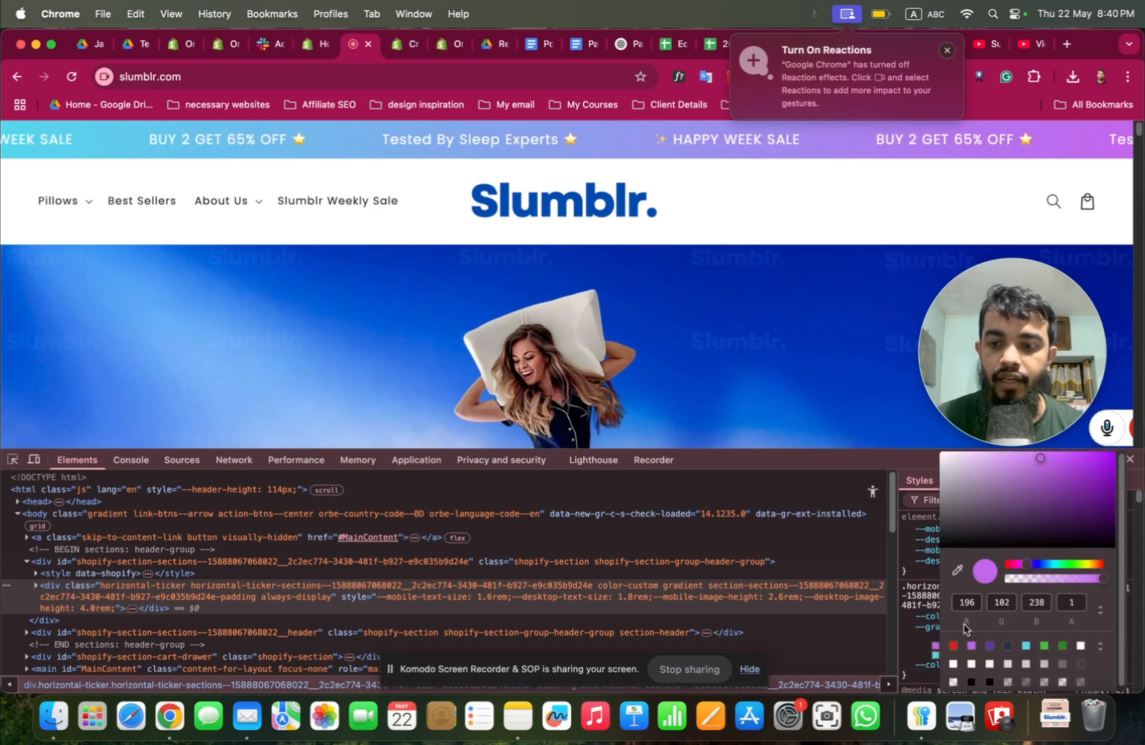
click(1100, 609)
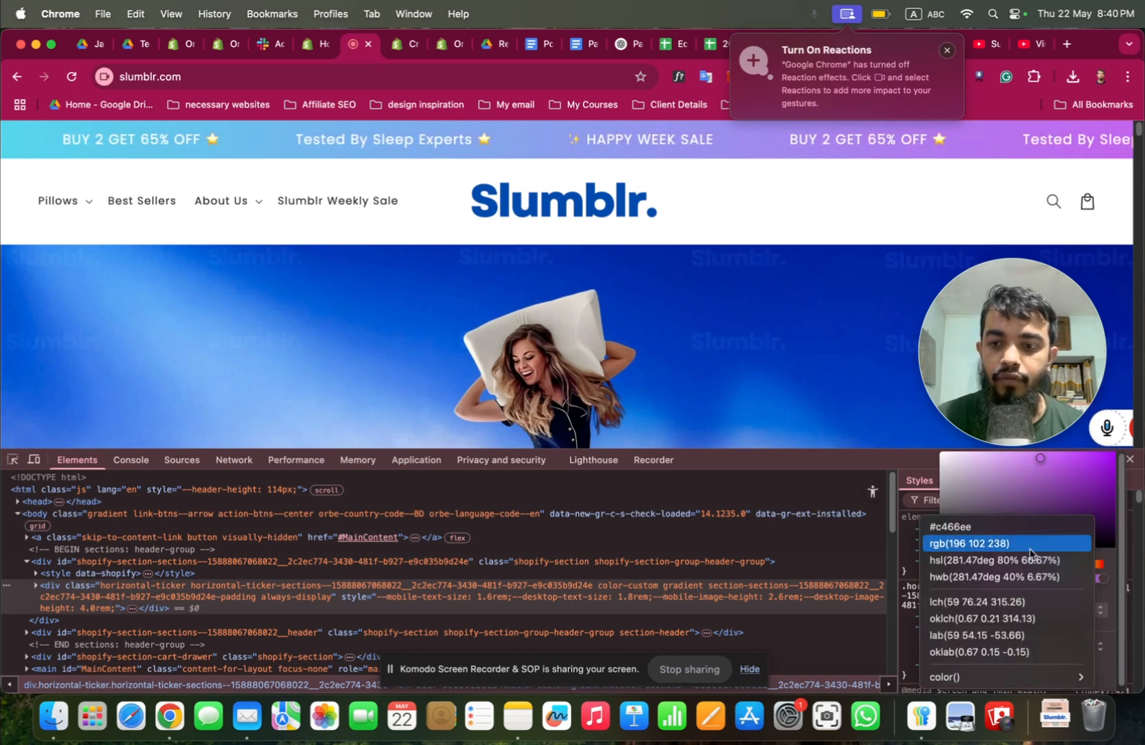
click(1017, 527)
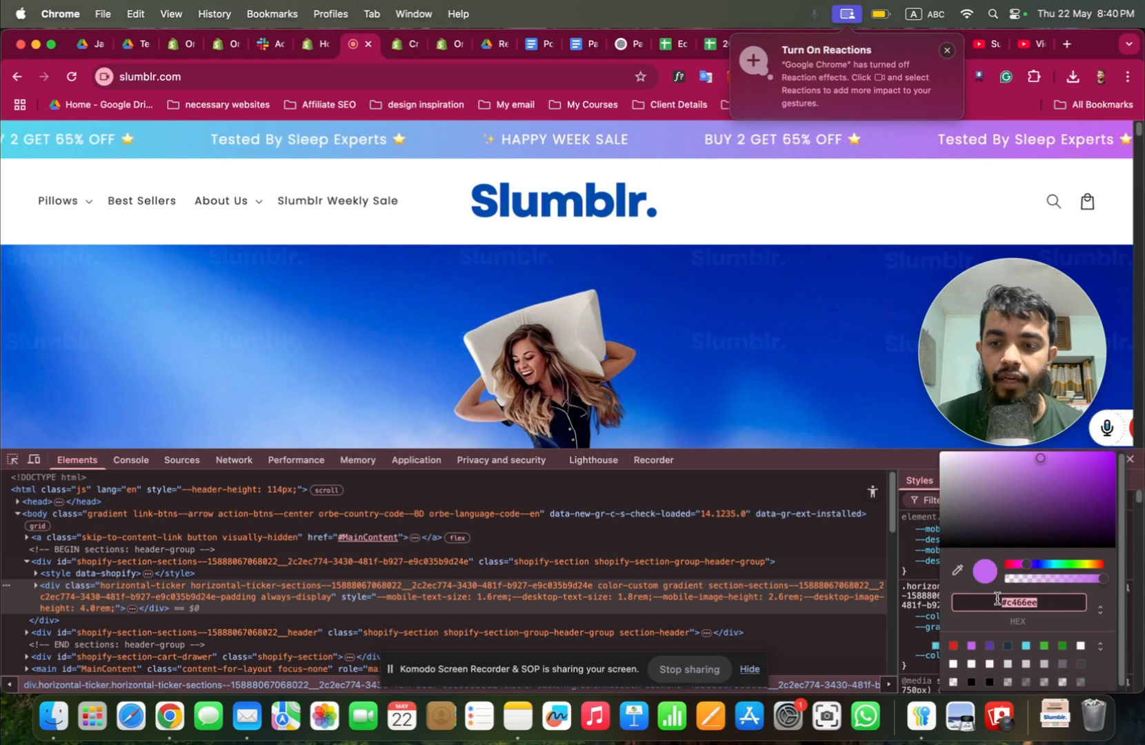
double_click(1007, 602)
right_click(1004, 602)
click(852, 494)
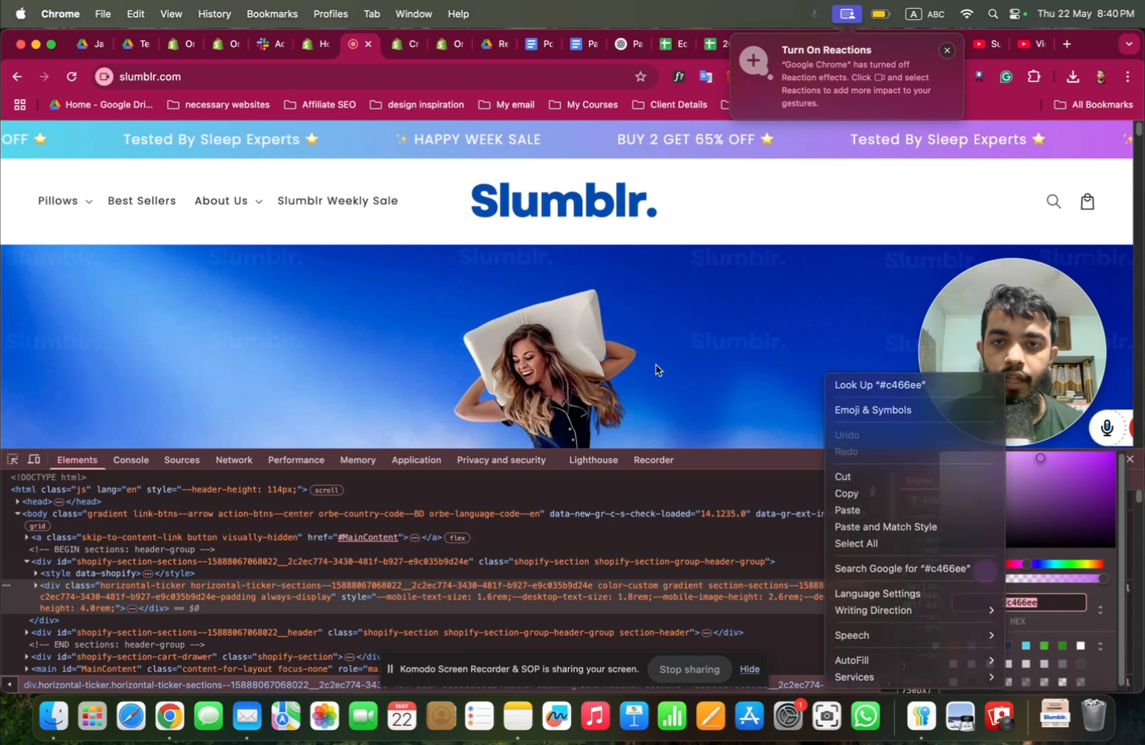
Return to the Shopify theme editor, add a new color scheme and set its general background color to #C466EE.
click(316, 43)
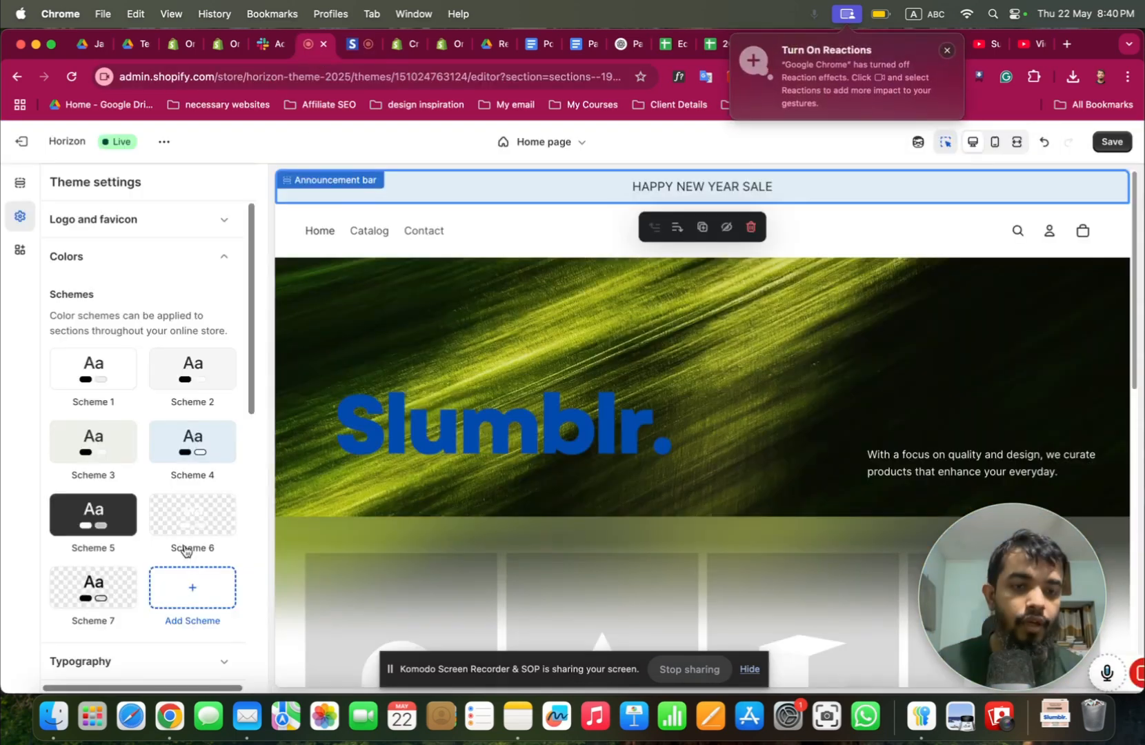
click(192, 594)
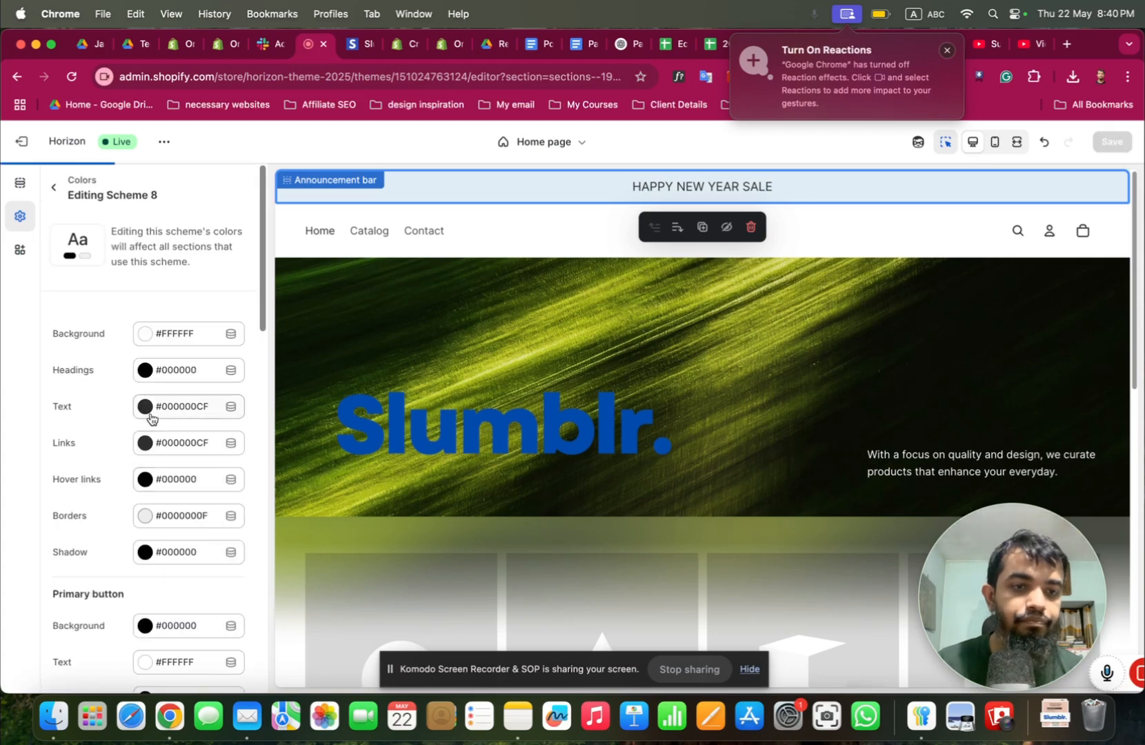
scroll(145, 458, down, 10)
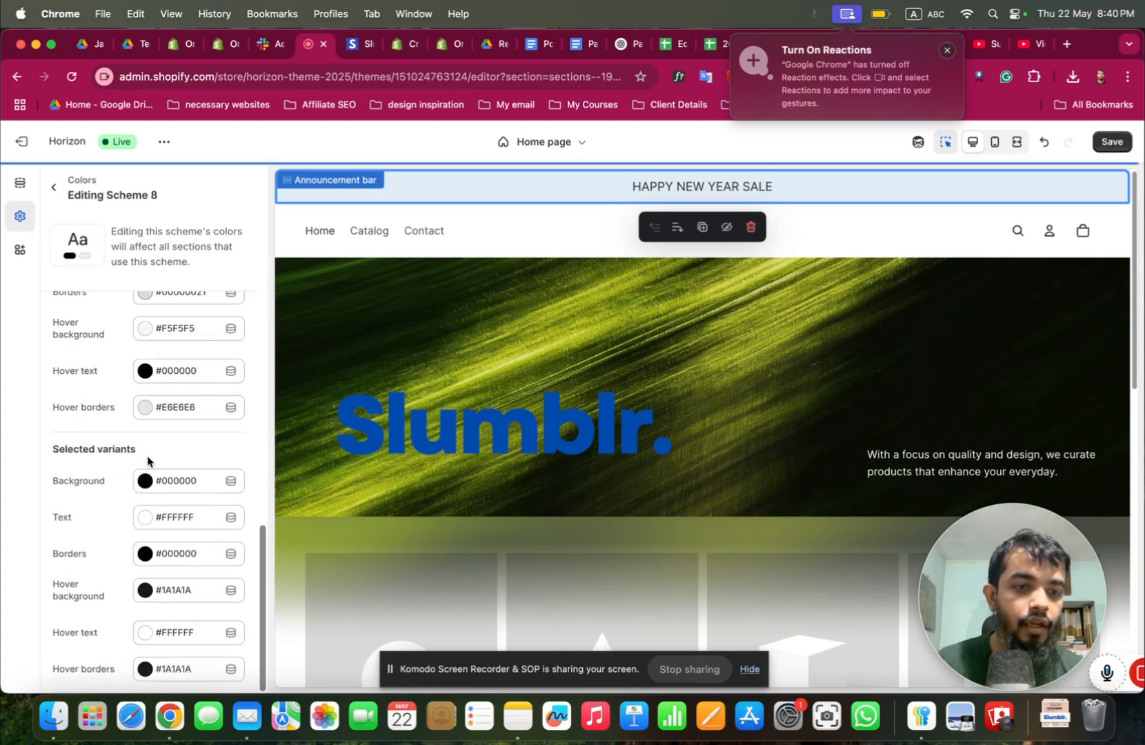
scroll(136, 434, down, 5)
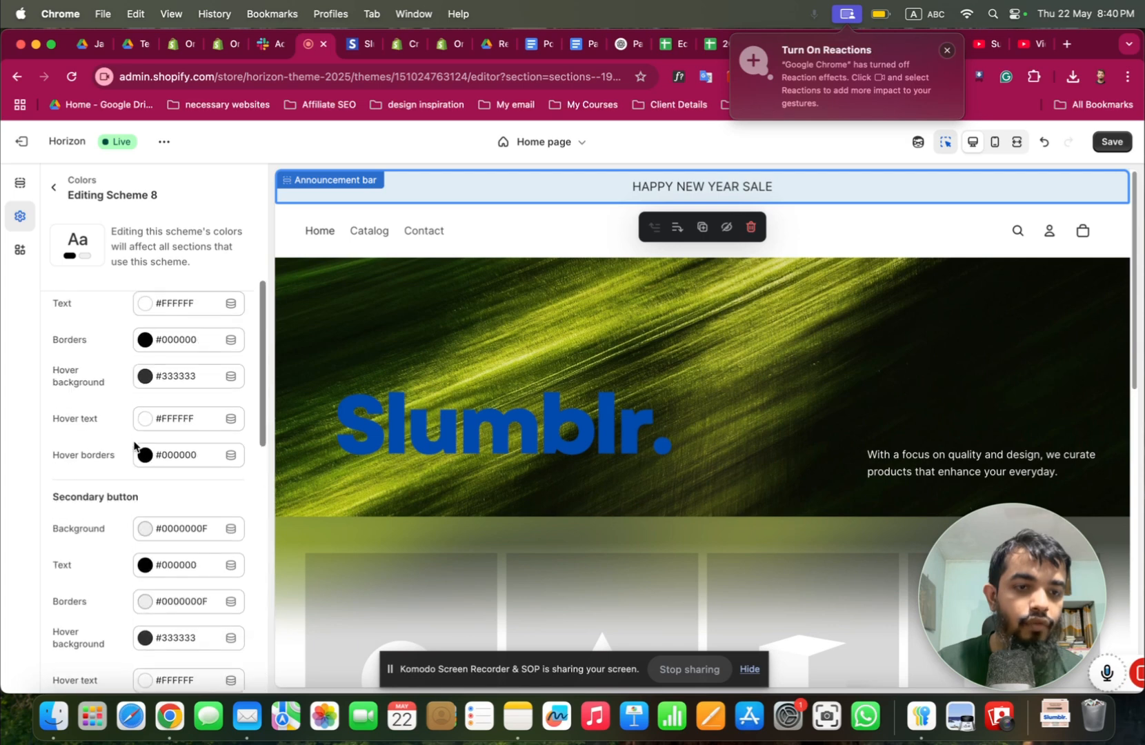
scroll(138, 448, up, 15)
click(196, 343)
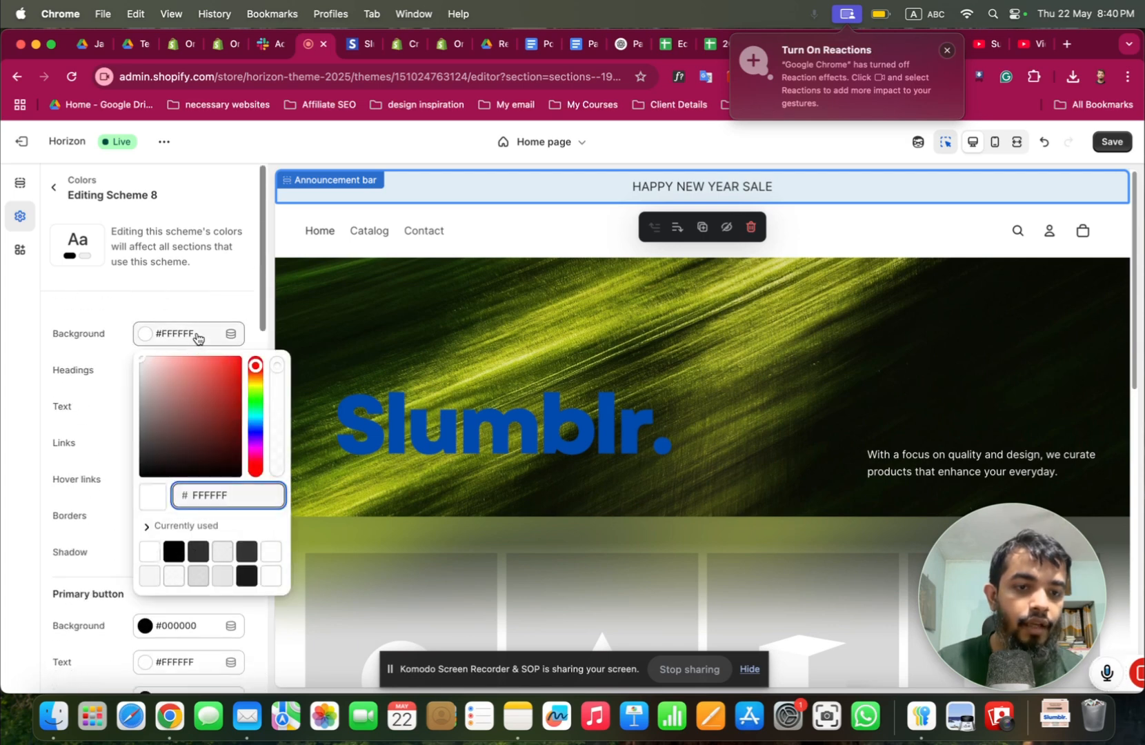
click(179, 337)
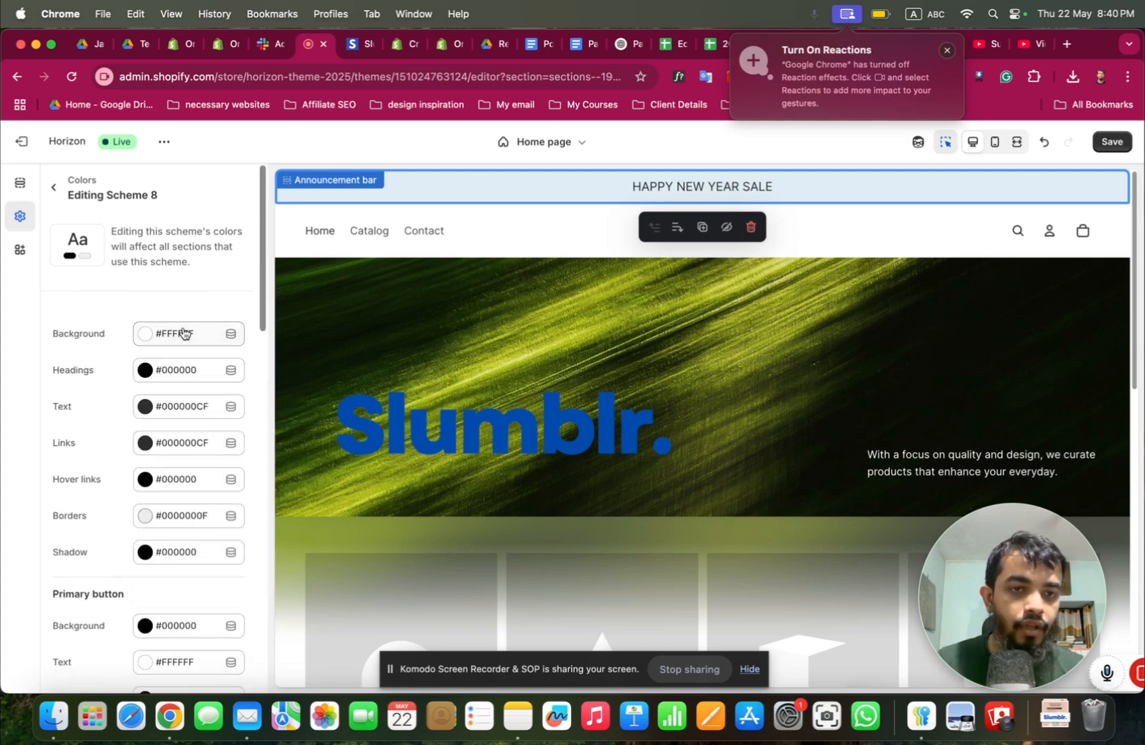
click(180, 336)
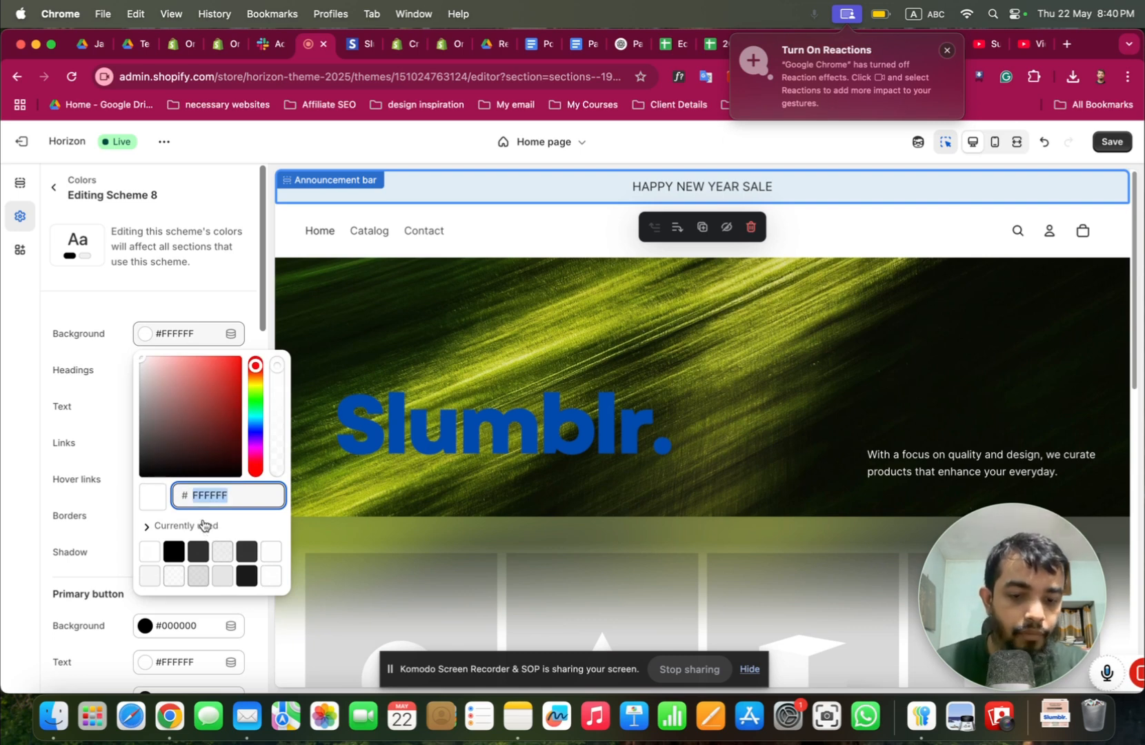
click(103, 423)
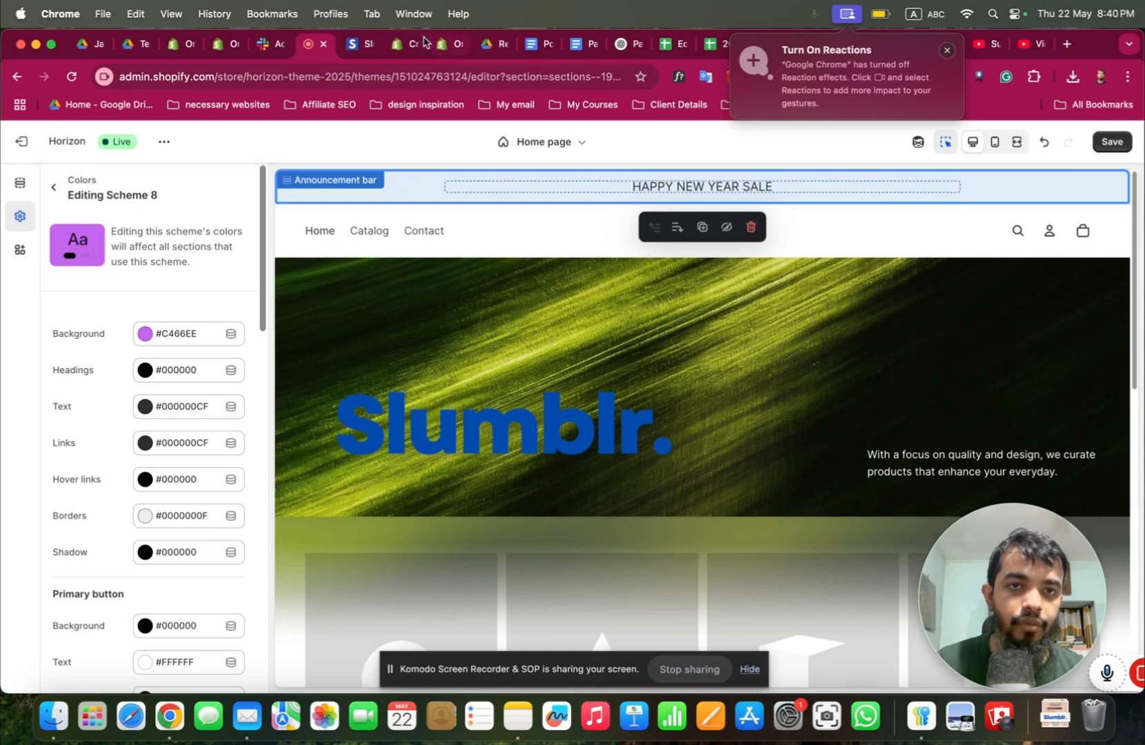
Check slumblr.com for reference and set the new scheme's general text color to white, #FFFFFFCF.
click(370, 46)
click(310, 44)
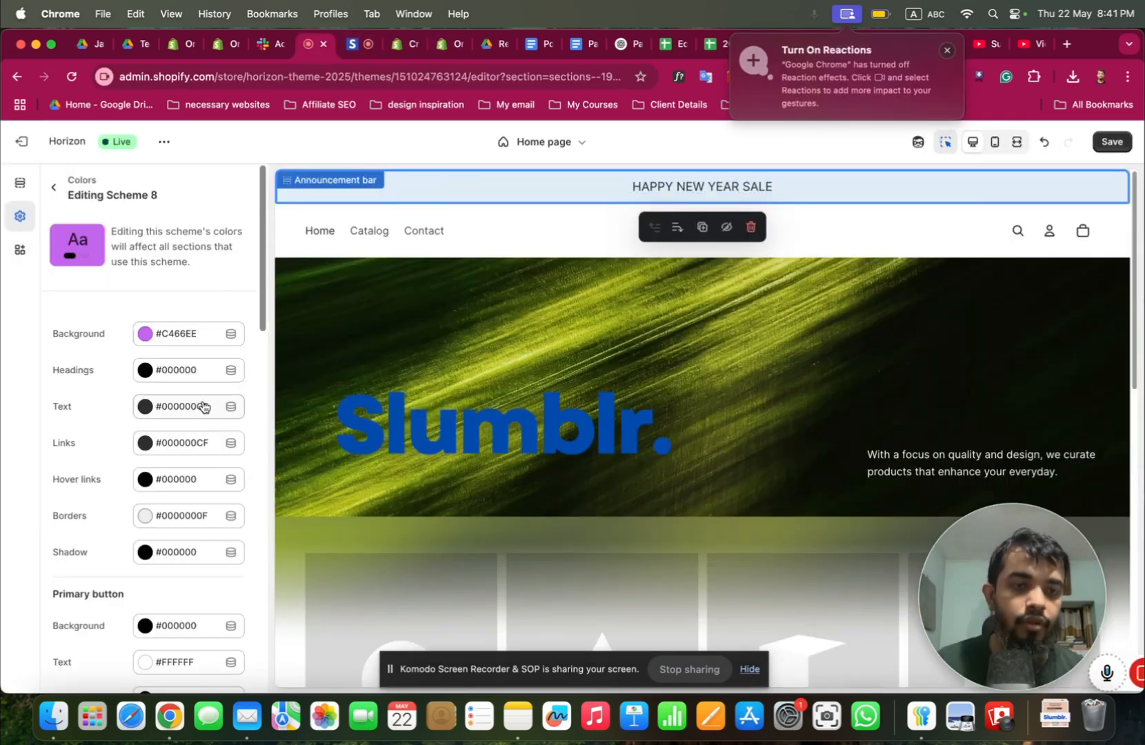
click(180, 414)
drag(199, 474, 83, 400)
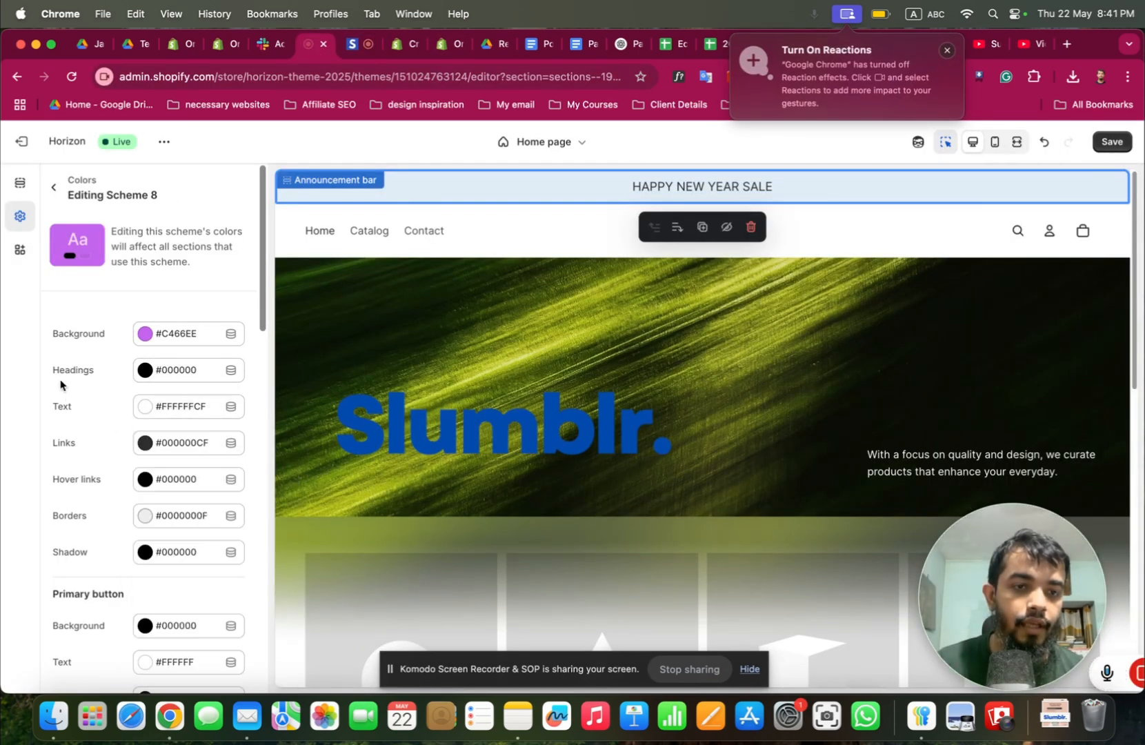
Apply Scheme 8 to the announcement bar, save the theme and go back to the home page section list.
click(46, 203)
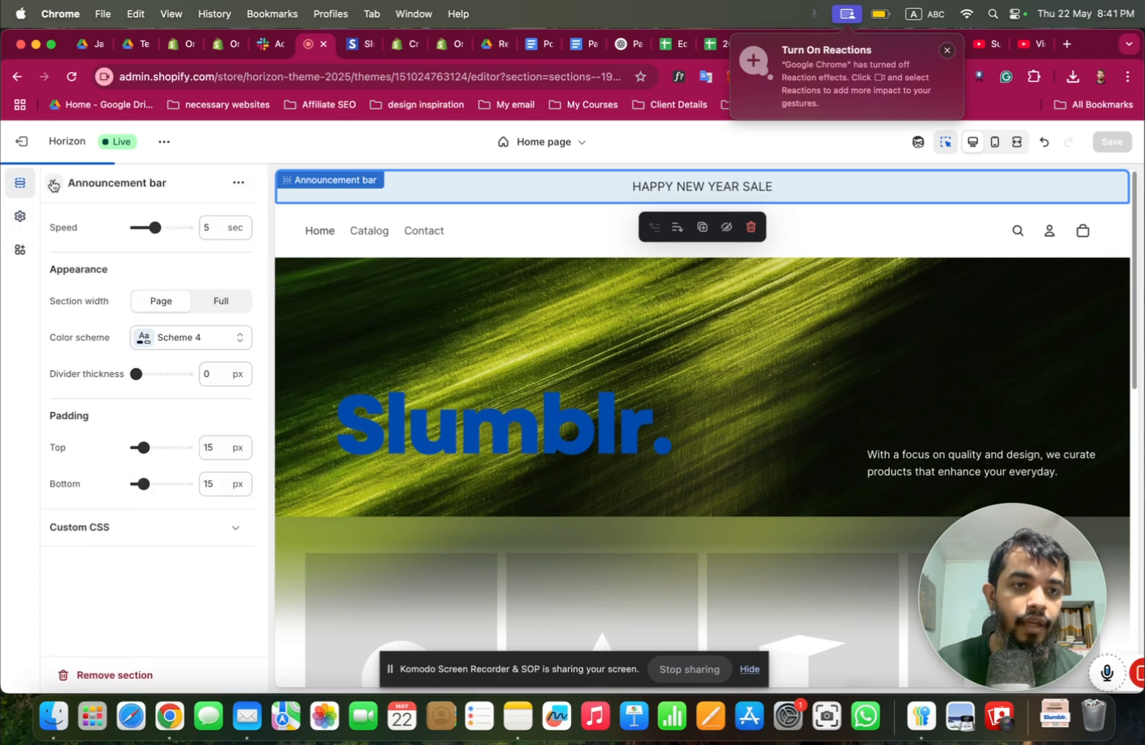
click(186, 336)
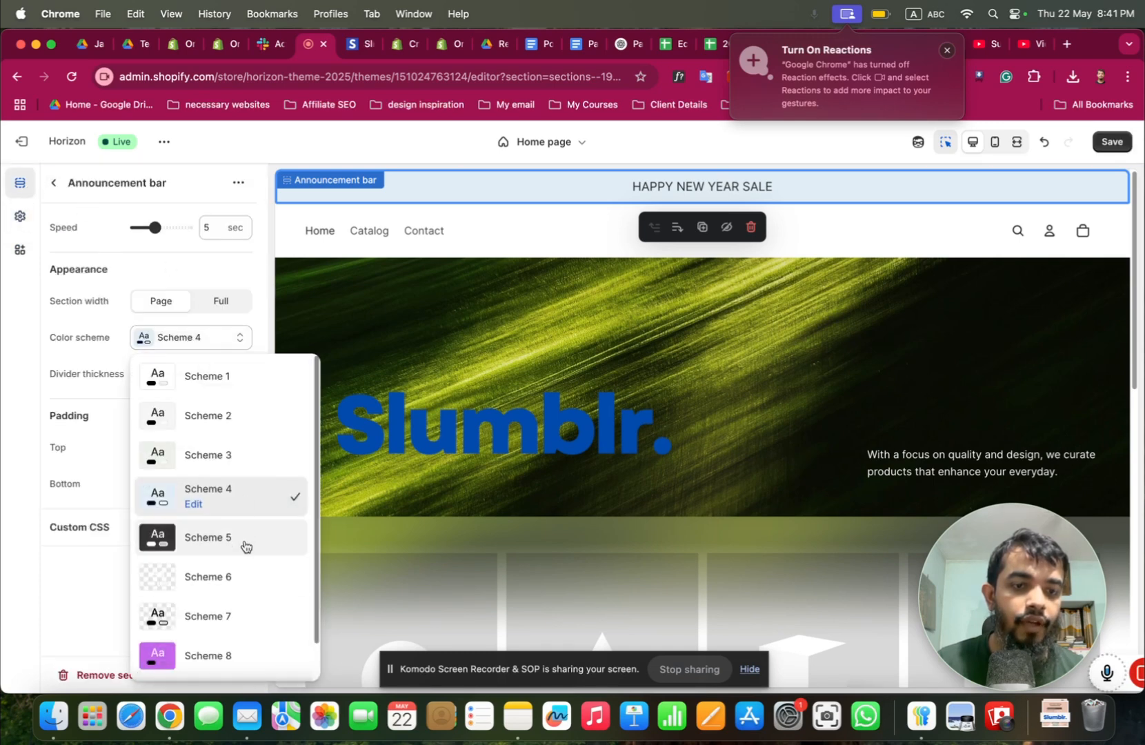
click(231, 656)
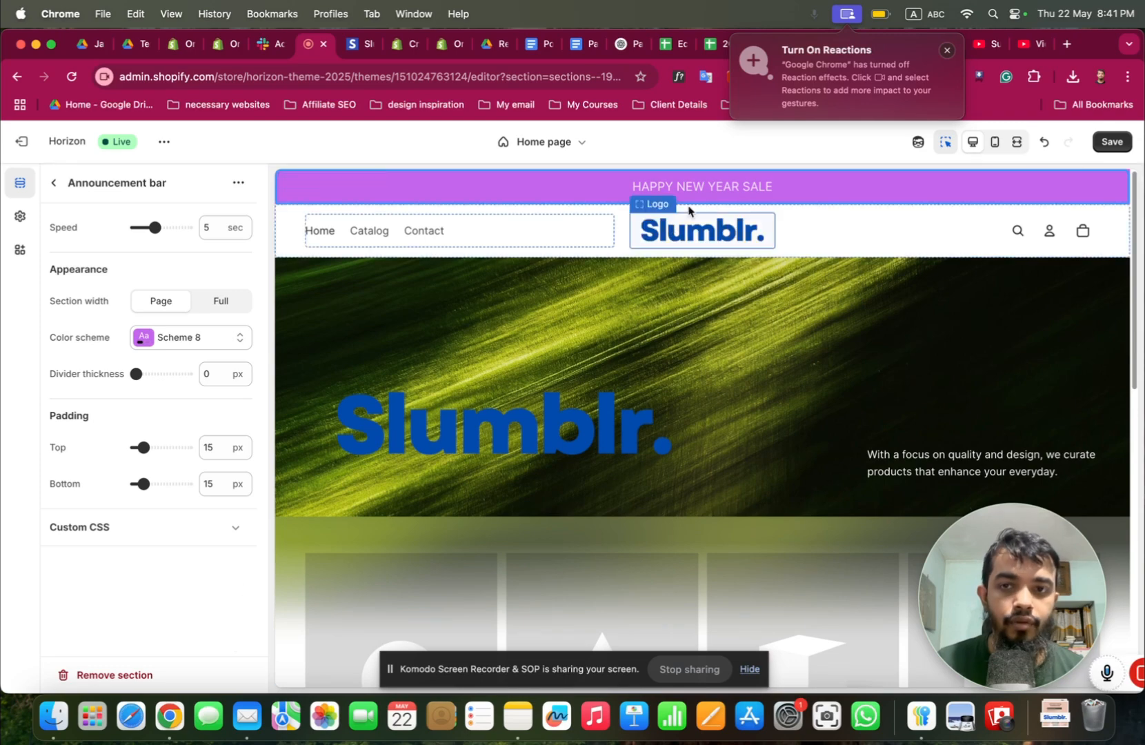
click(1112, 141)
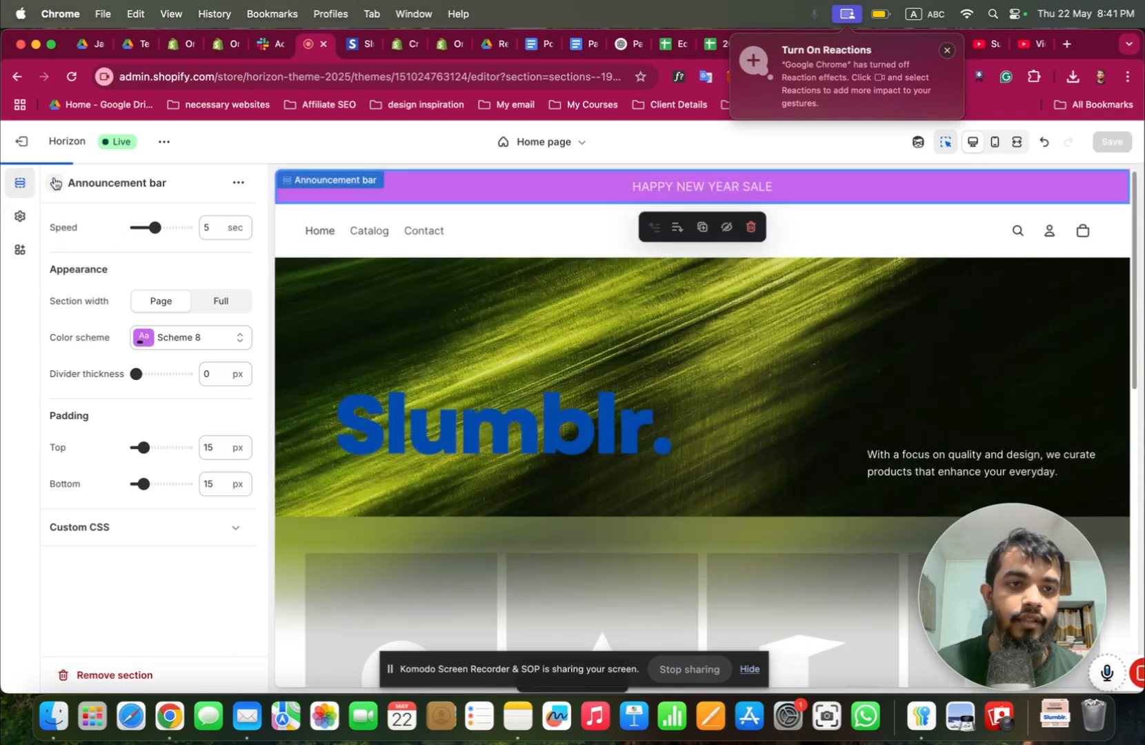
click(54, 182)
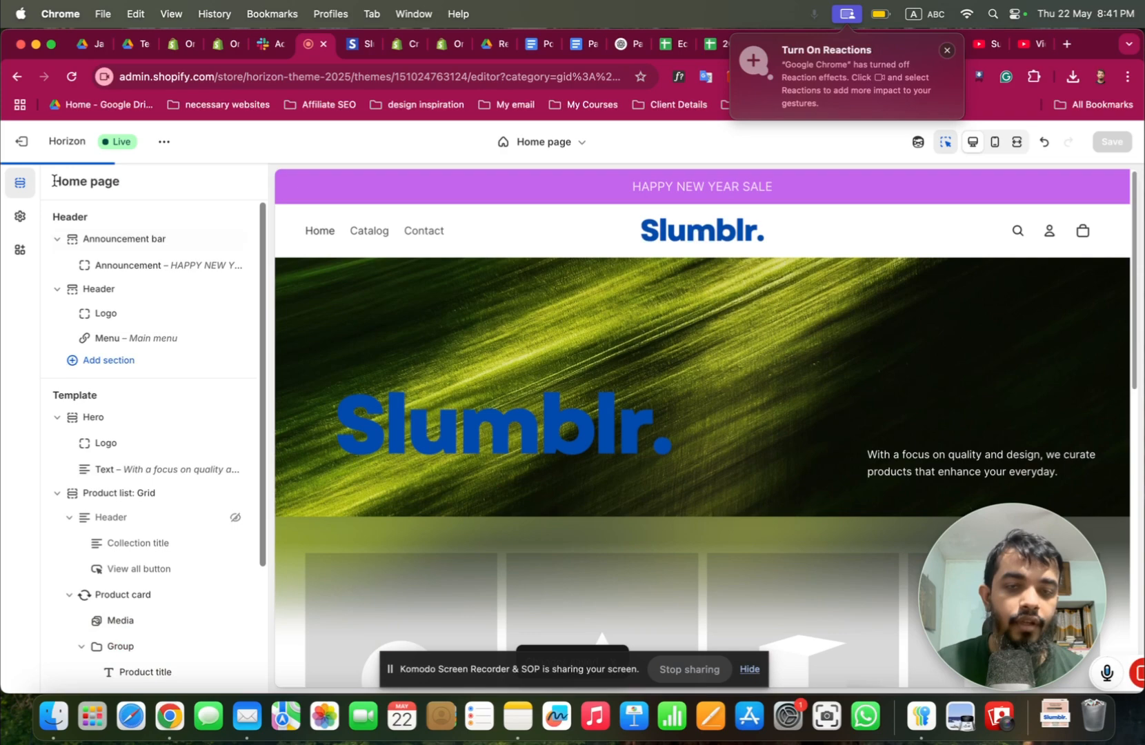
Switch to slumblr.com, close the developer tools and review the hero banner and the sections just below it.
click(355, 43)
scroll(432, 249, down, 4)
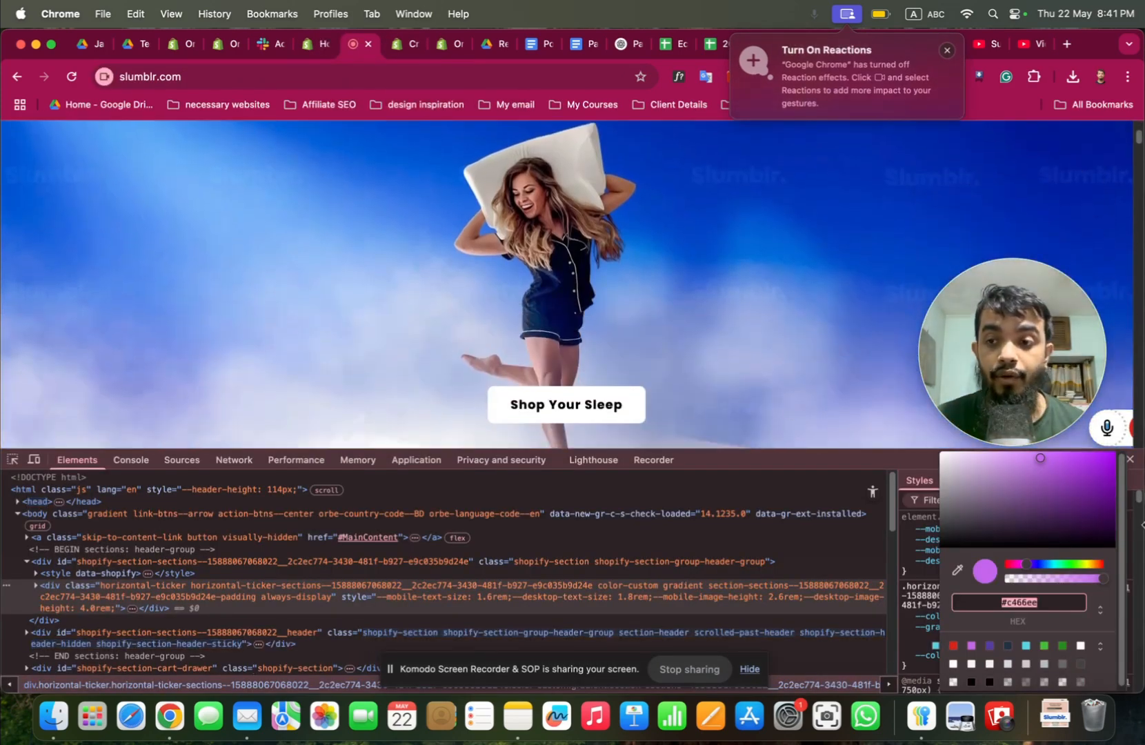
key(super+alt+i)
scroll(740, 415, down, 5)
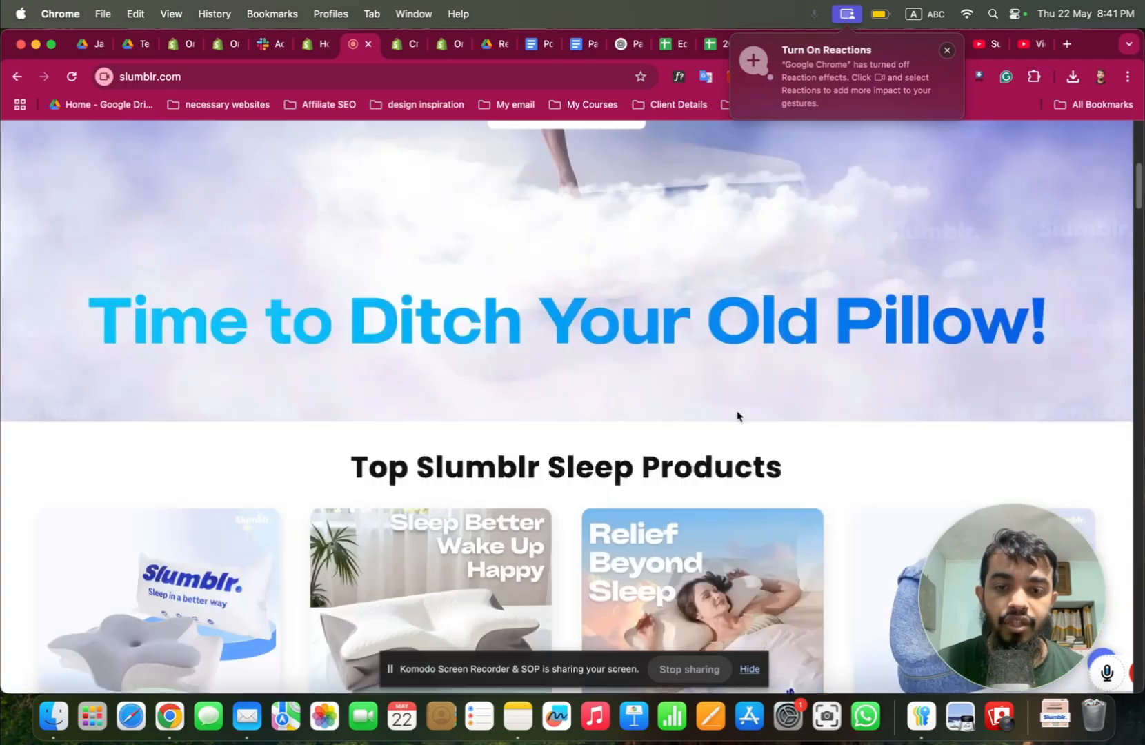
scroll(616, 295, up, 6)
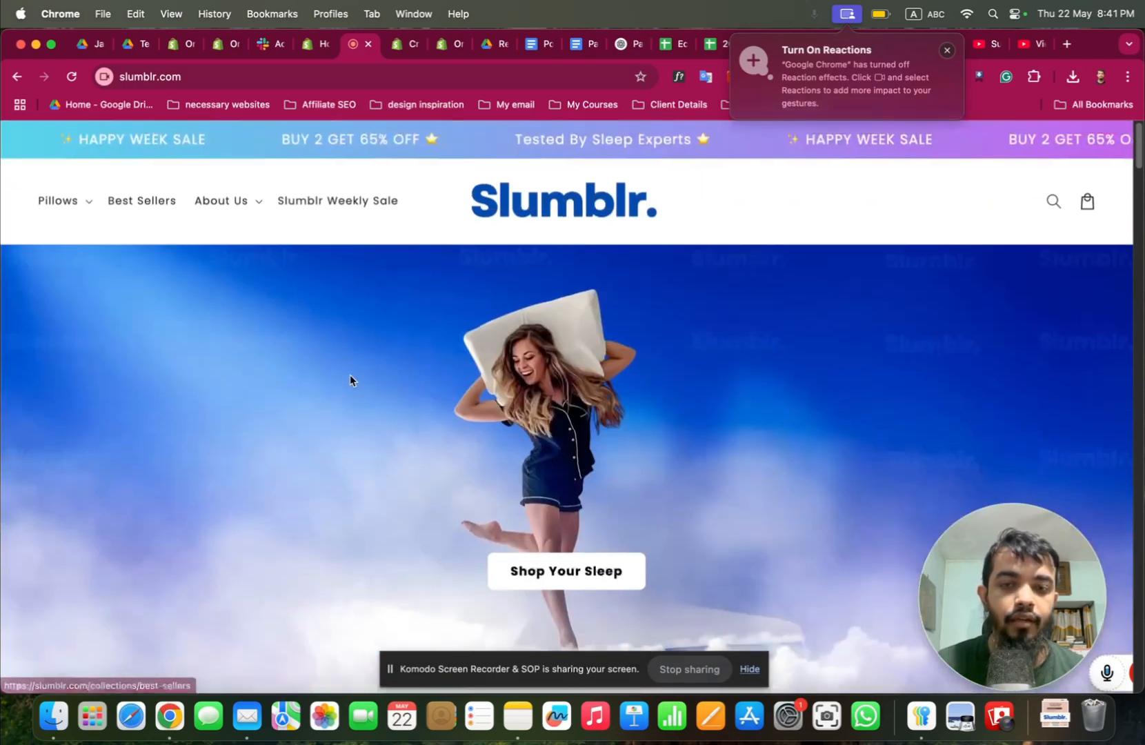
Inspect the slumblr.com hero banner and examine its container and nested content elements in the page markup.
right_click(329, 374)
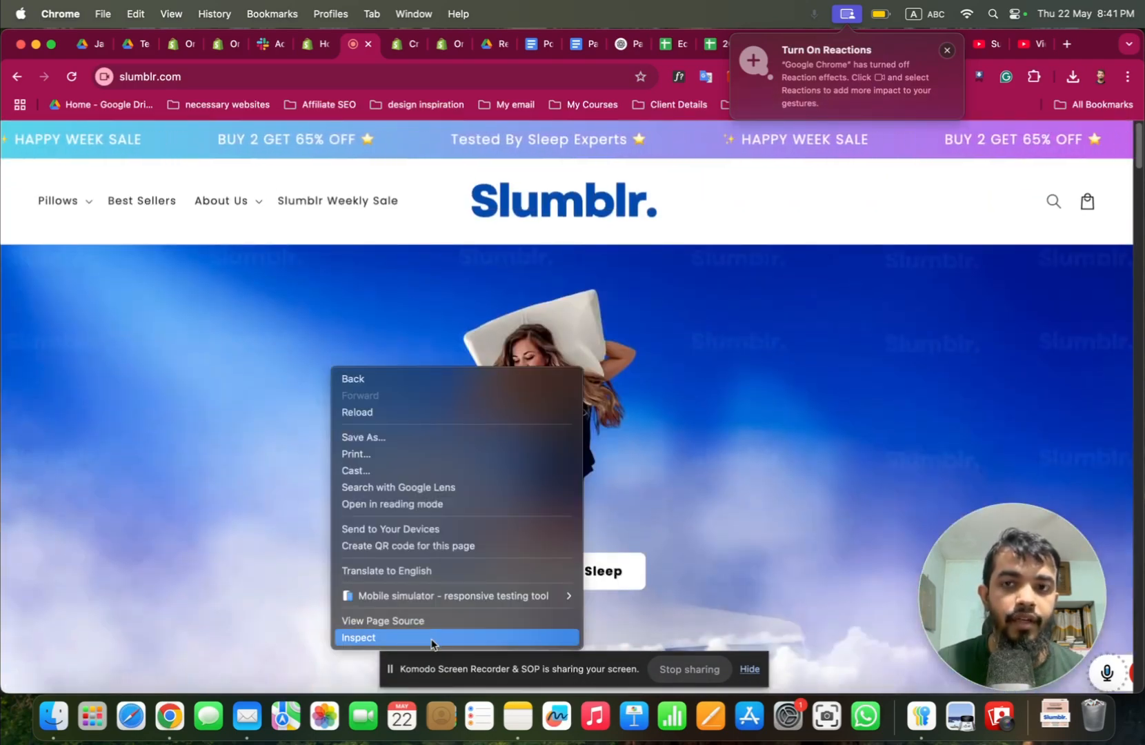
click(431, 638)
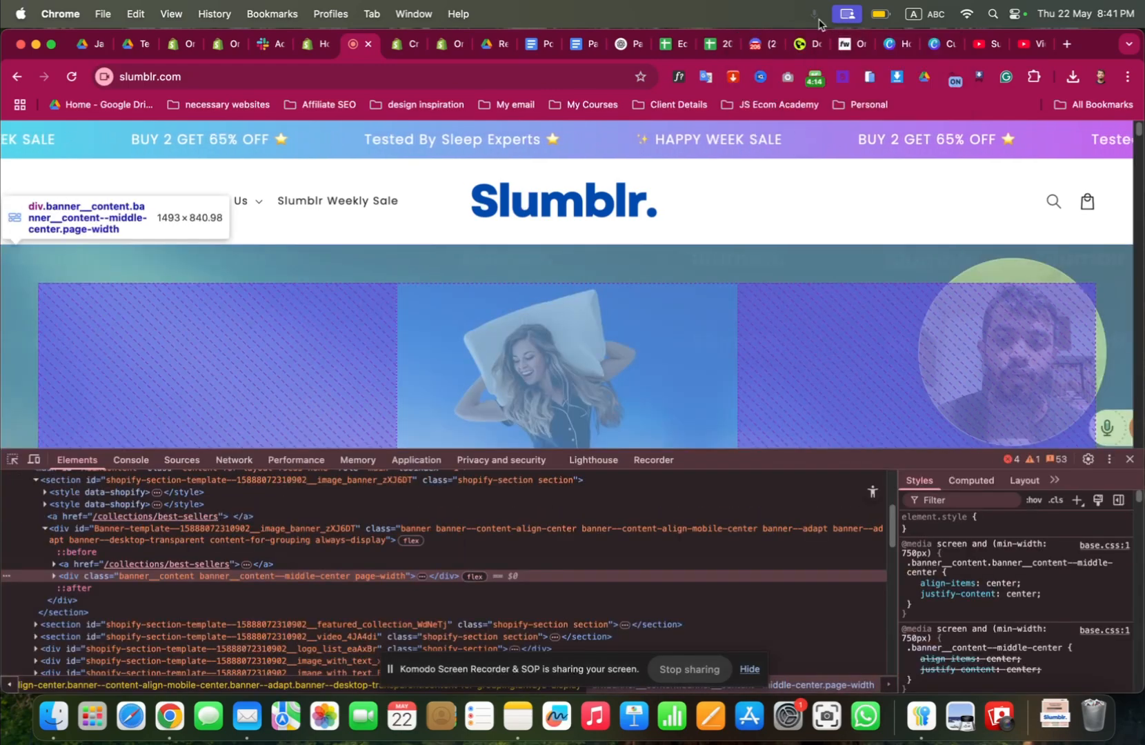
click(13, 460)
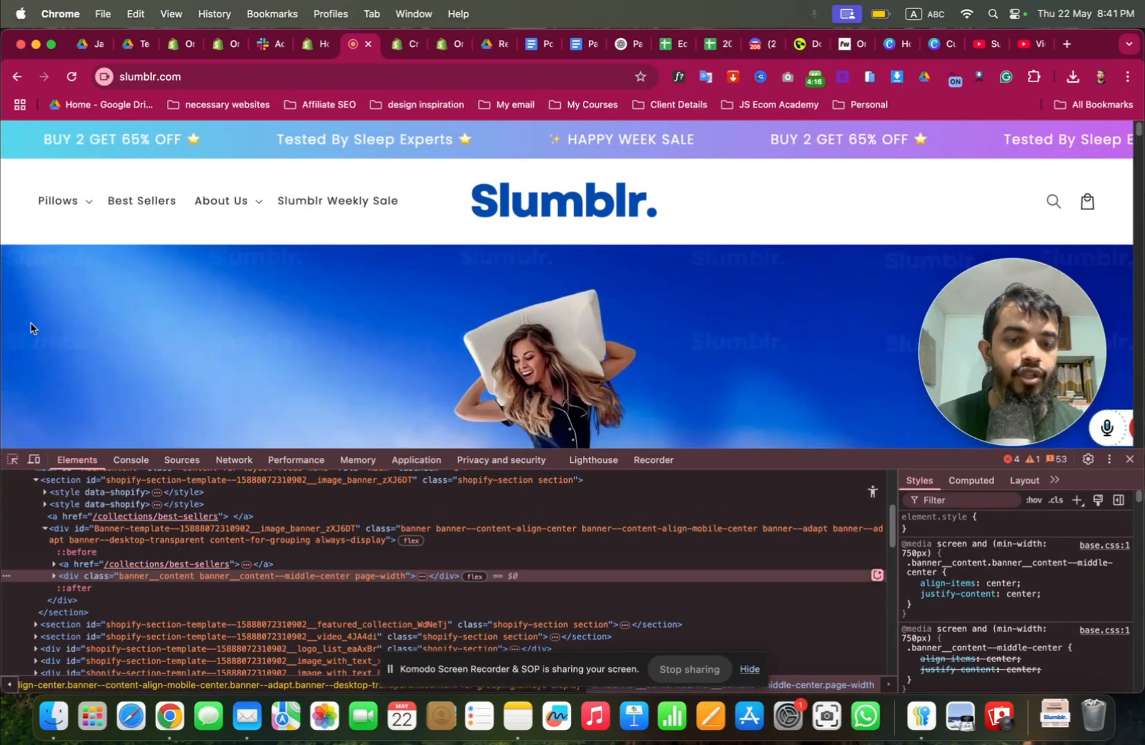
click(53, 578)
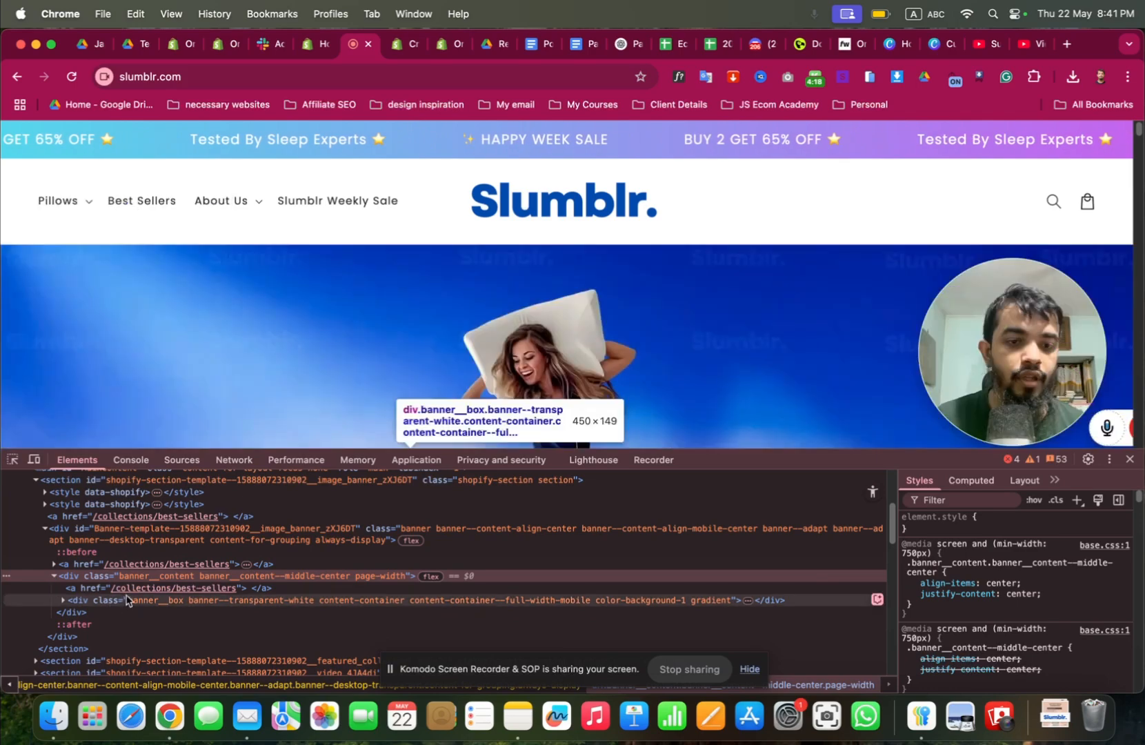
click(60, 537)
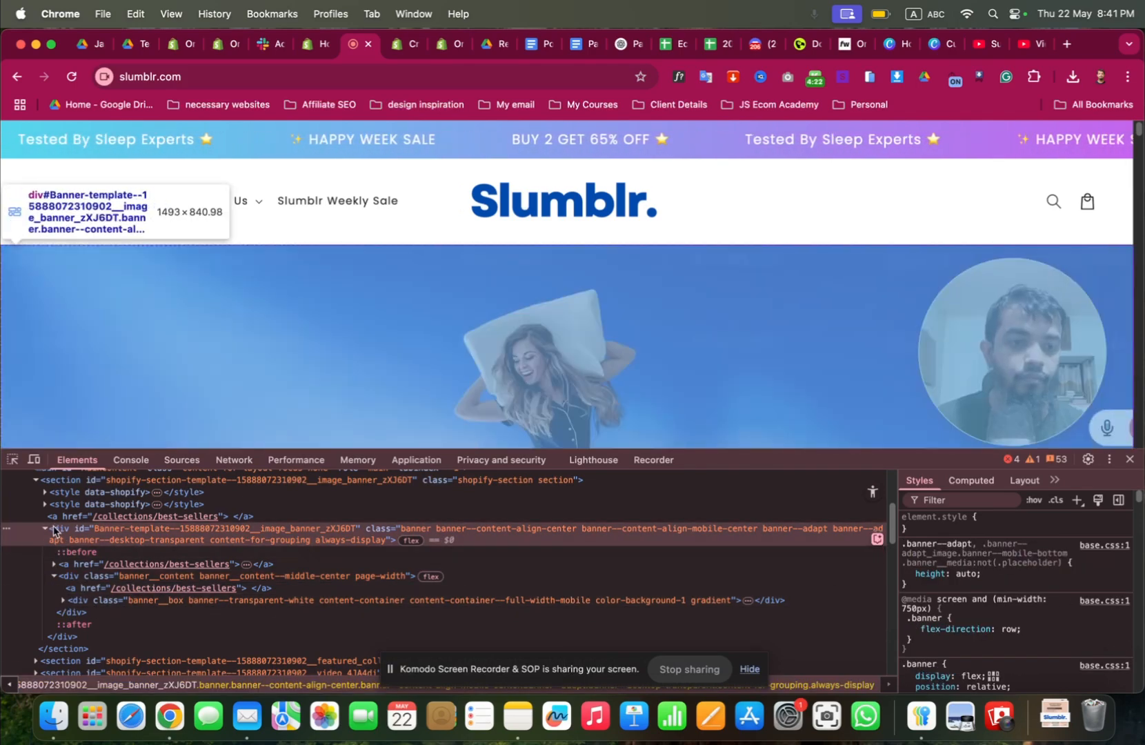
key(Up)
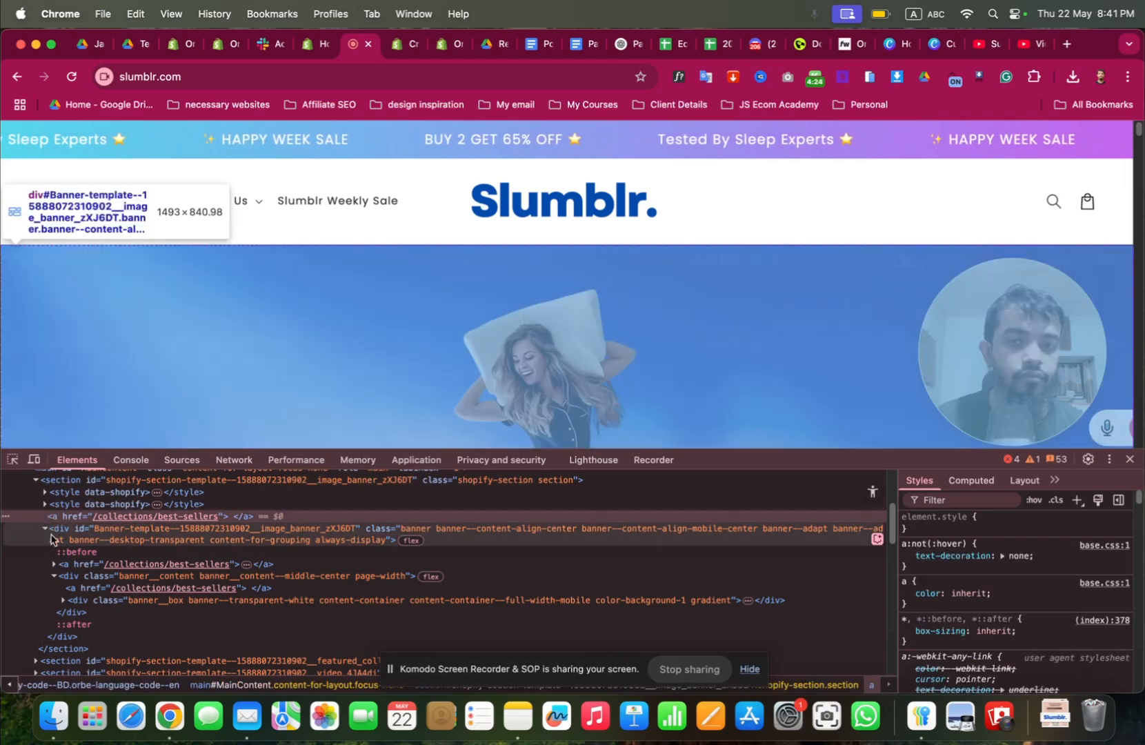
click(51, 545)
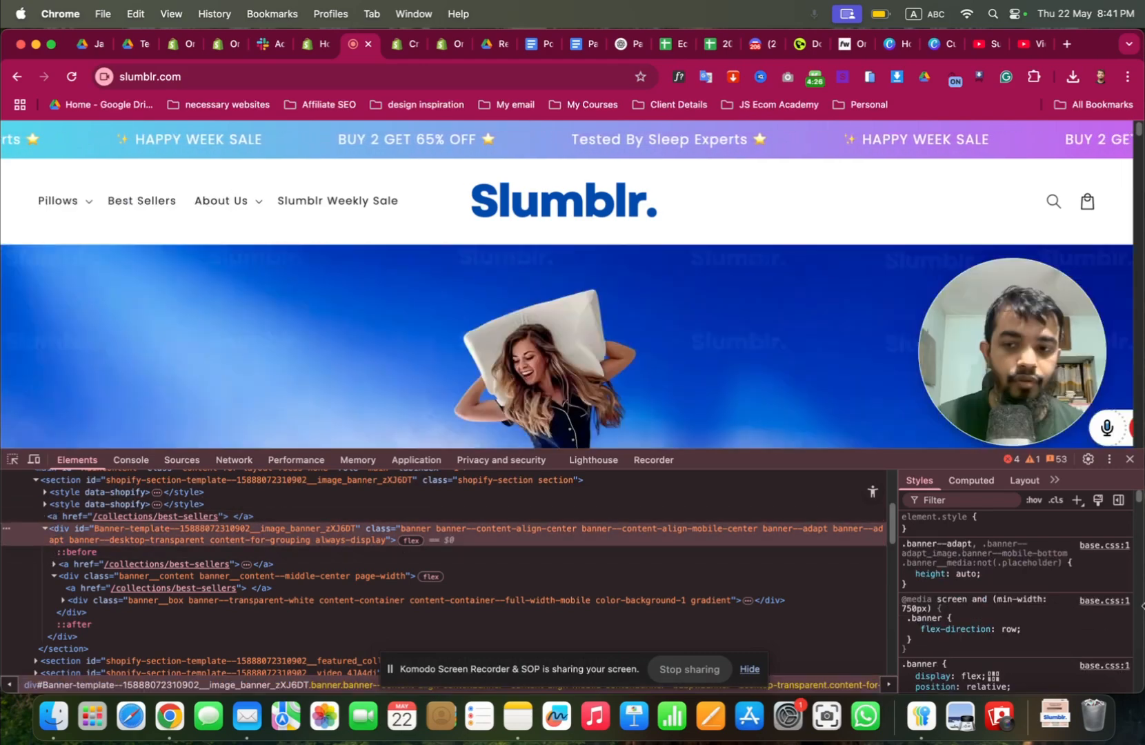
Examine the style rules of the banner container, its ::before element and its banner__content block.
scroll(1072, 592, down, 5)
scroll(1072, 591, up, 5)
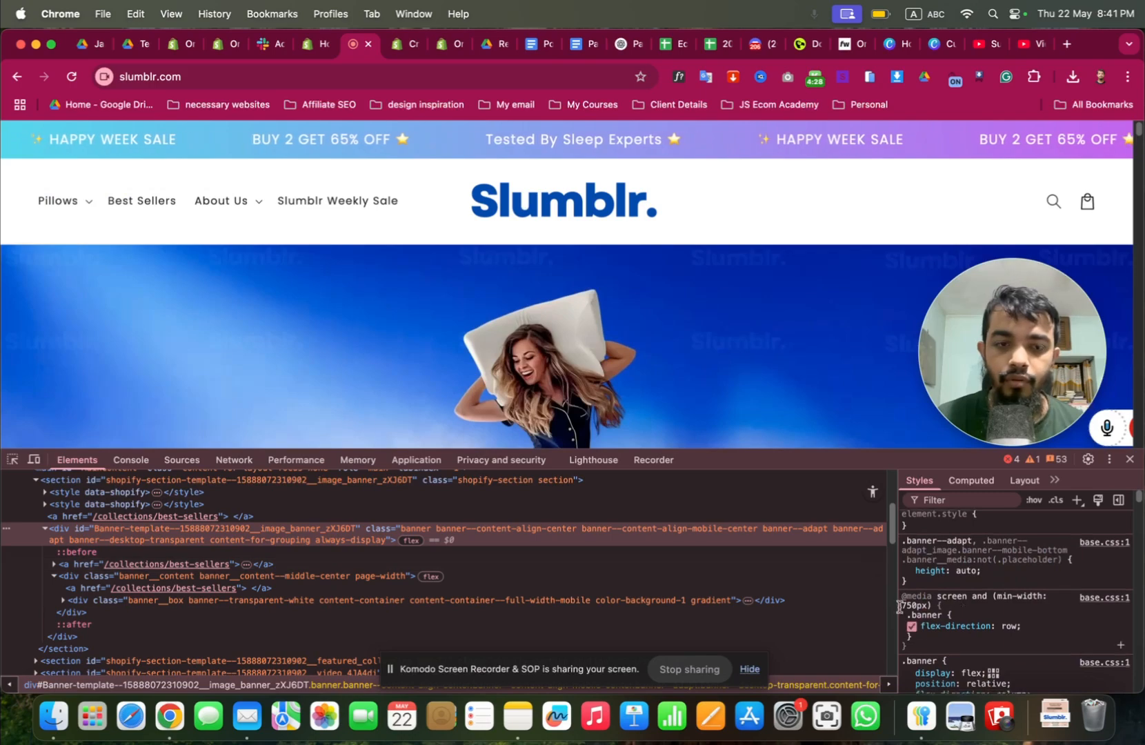
click(57, 553)
scroll(1044, 607, down, 5)
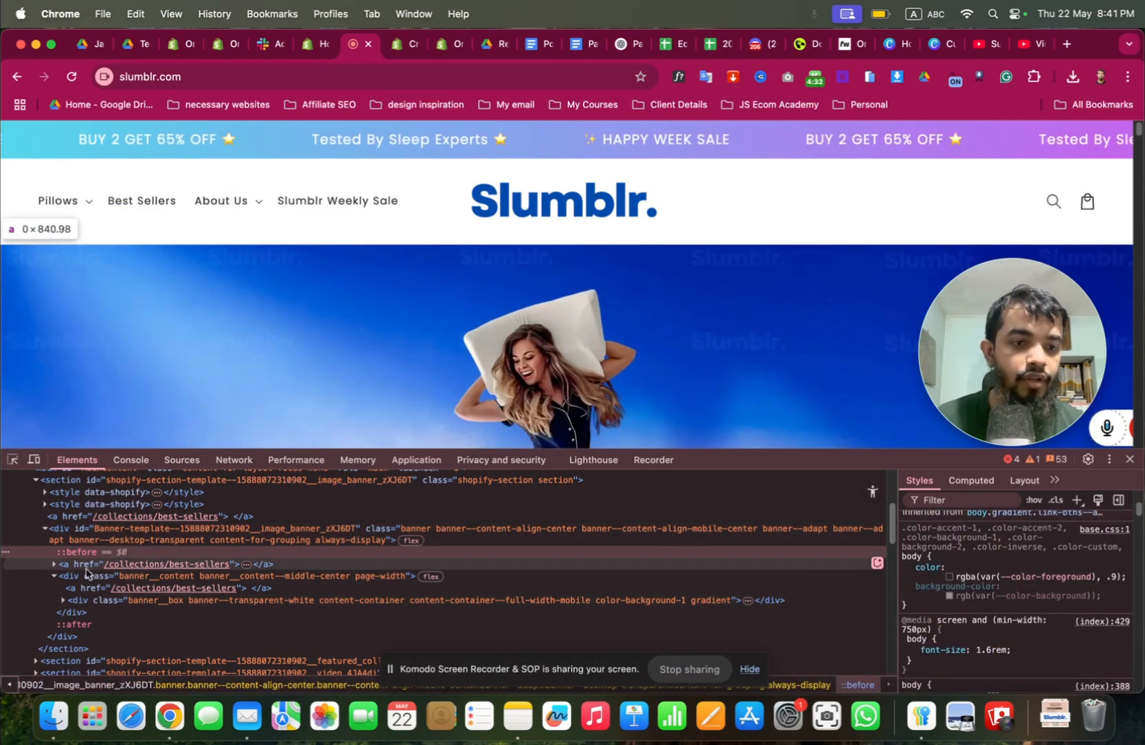
click(74, 580)
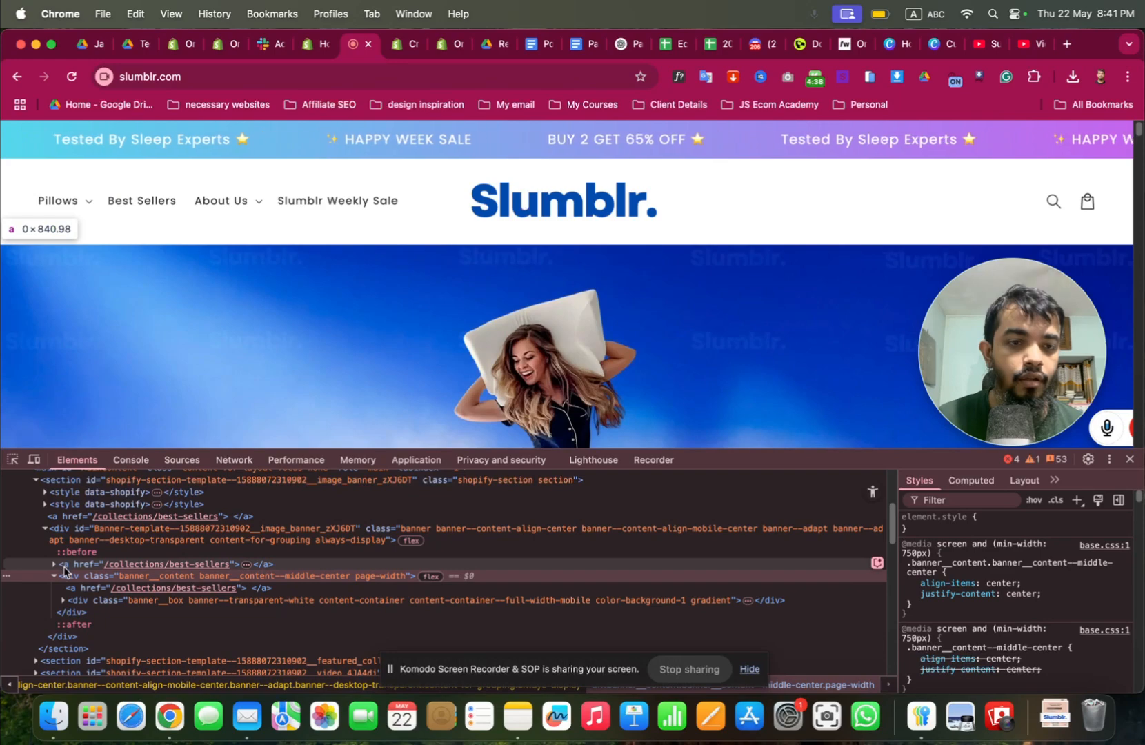
click(66, 529)
scroll(207, 586, up, 3)
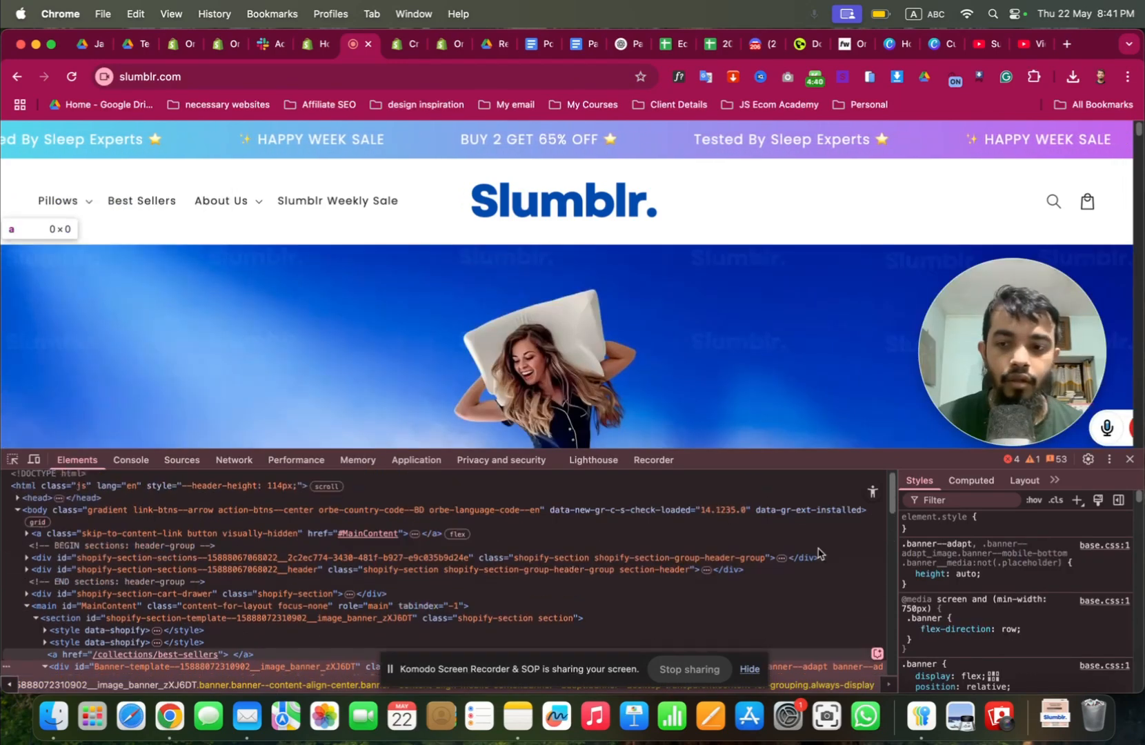
scroll(949, 593, down, 8)
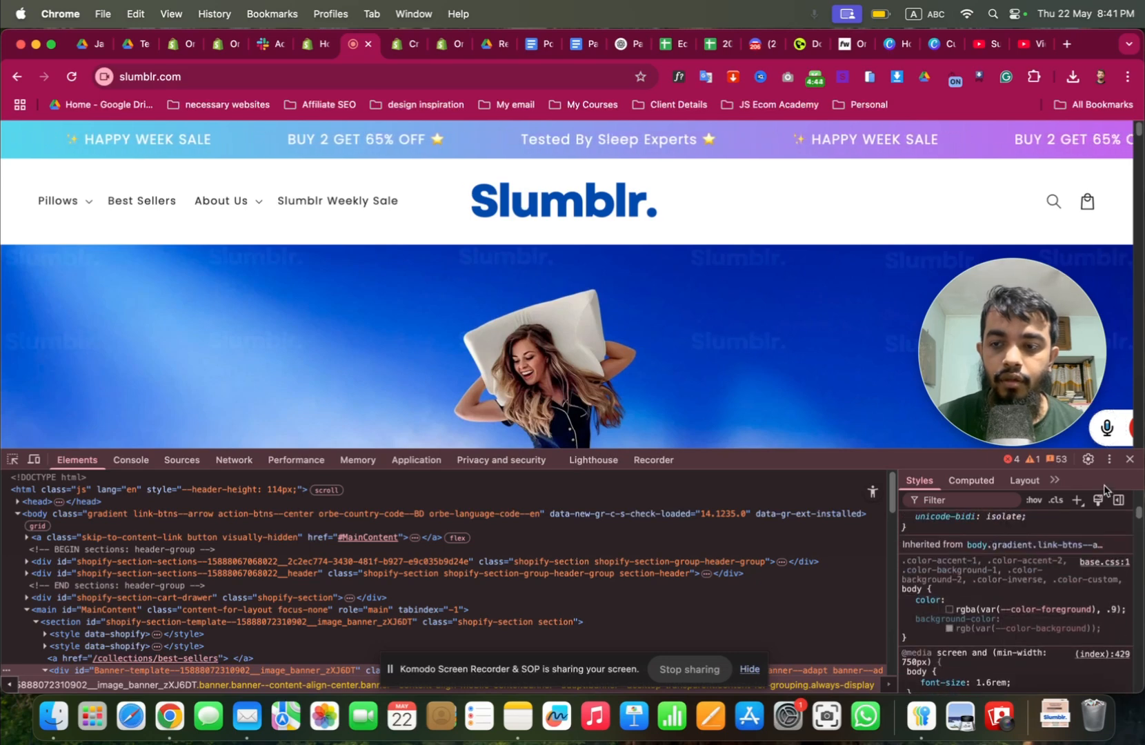
Close the developer tools and download the hero banner image captioned "Time to Ditch Your Old Pillow!" from slumblr.com with the image downloader extension.
click(1129, 459)
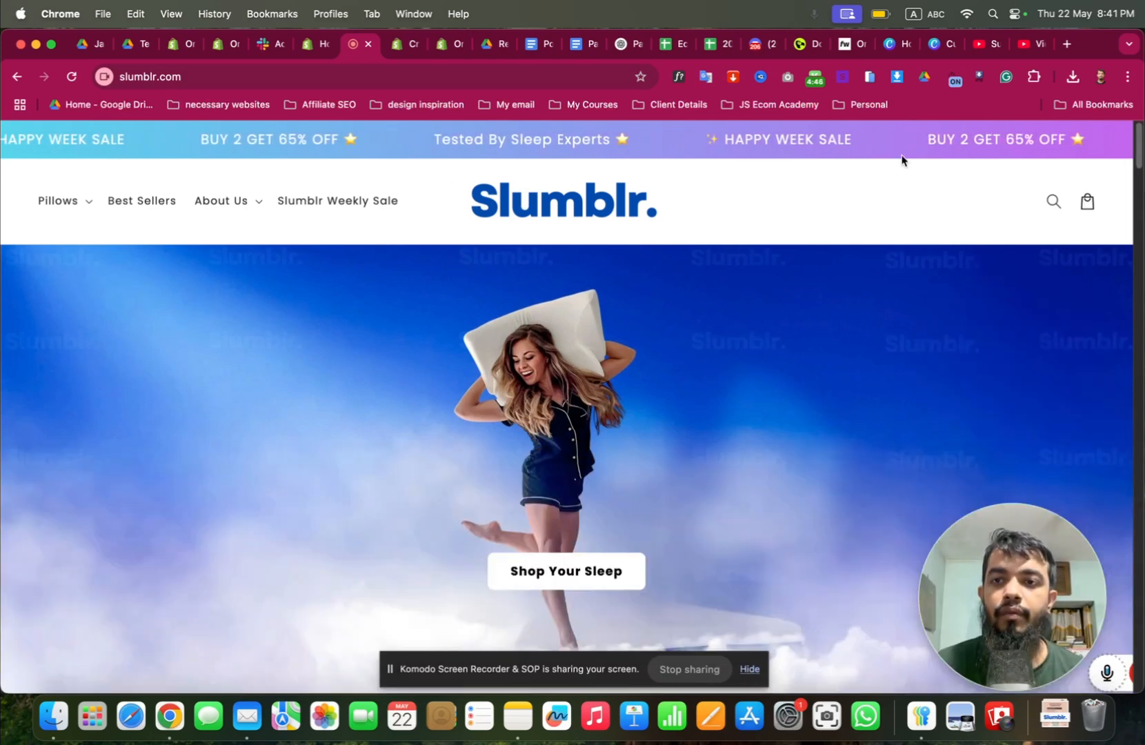
click(894, 77)
scroll(731, 290, down, 5)
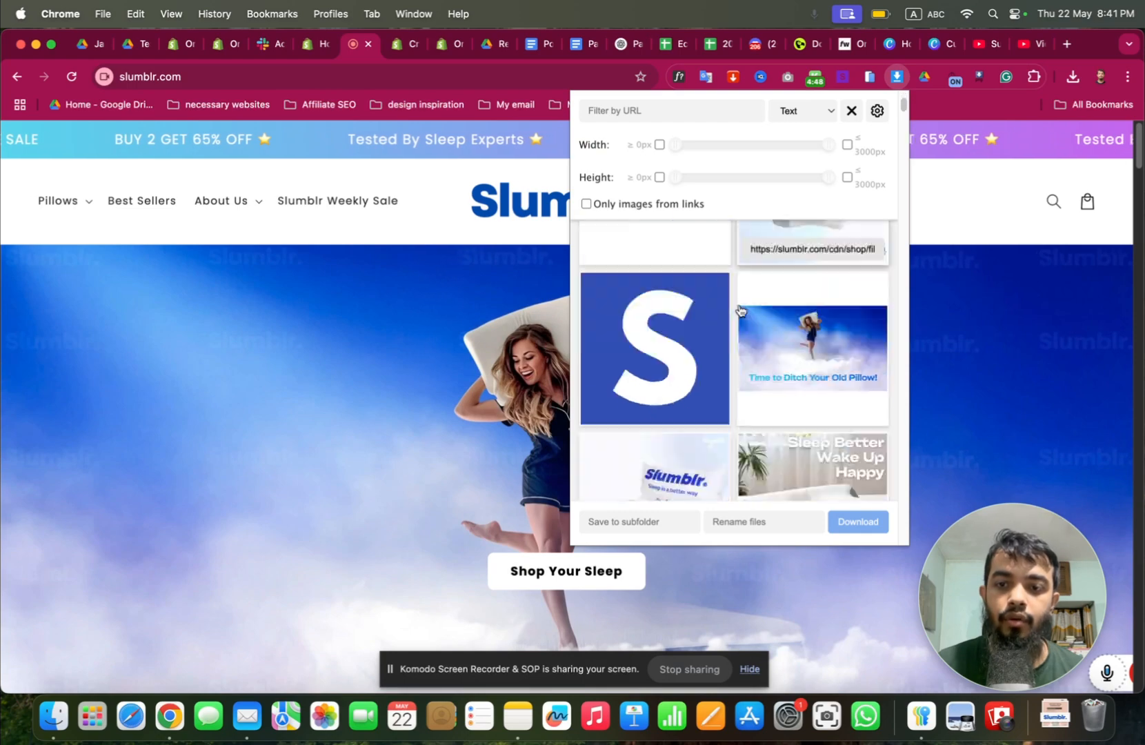
scroll(747, 312, up, 3)
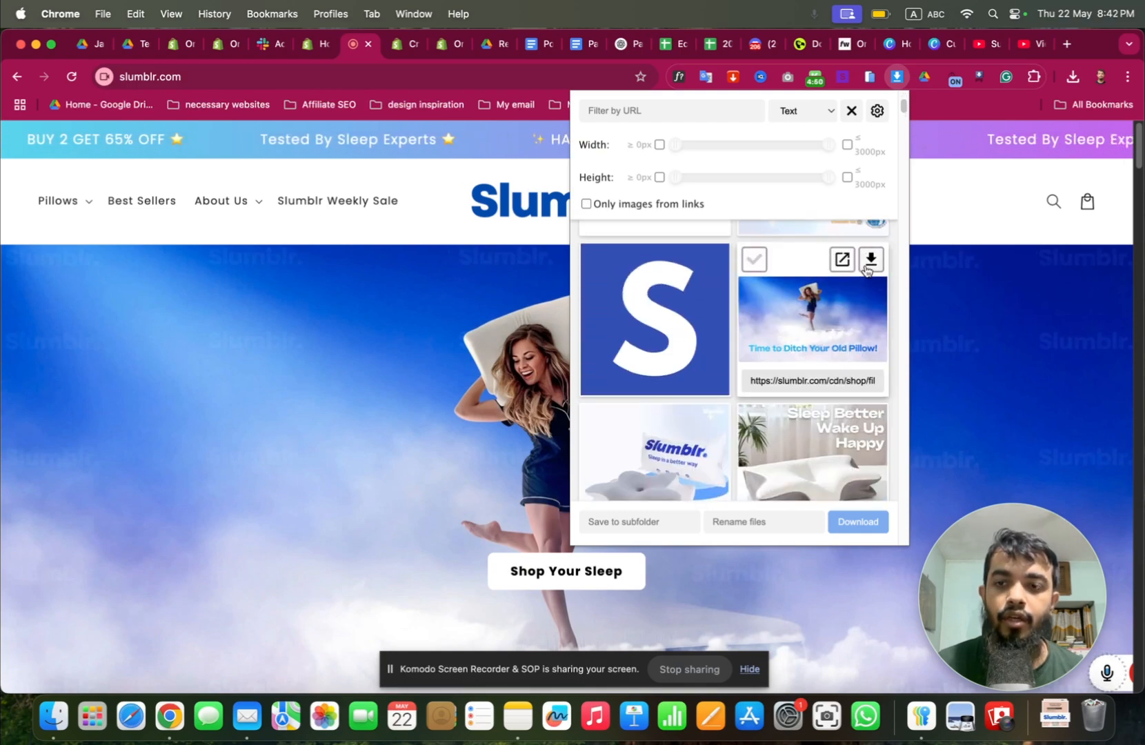
click(871, 260)
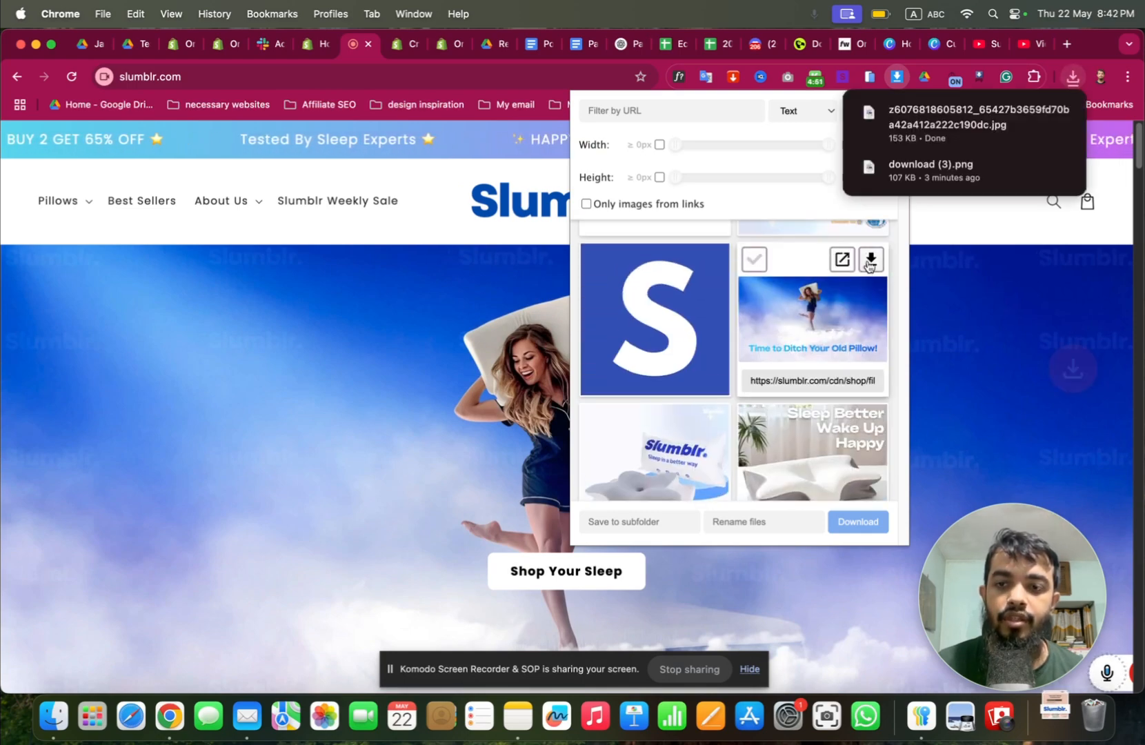
Switch to the Shopify theme editor and delete the Logo and Text blocks from the Hero section.
click(307, 44)
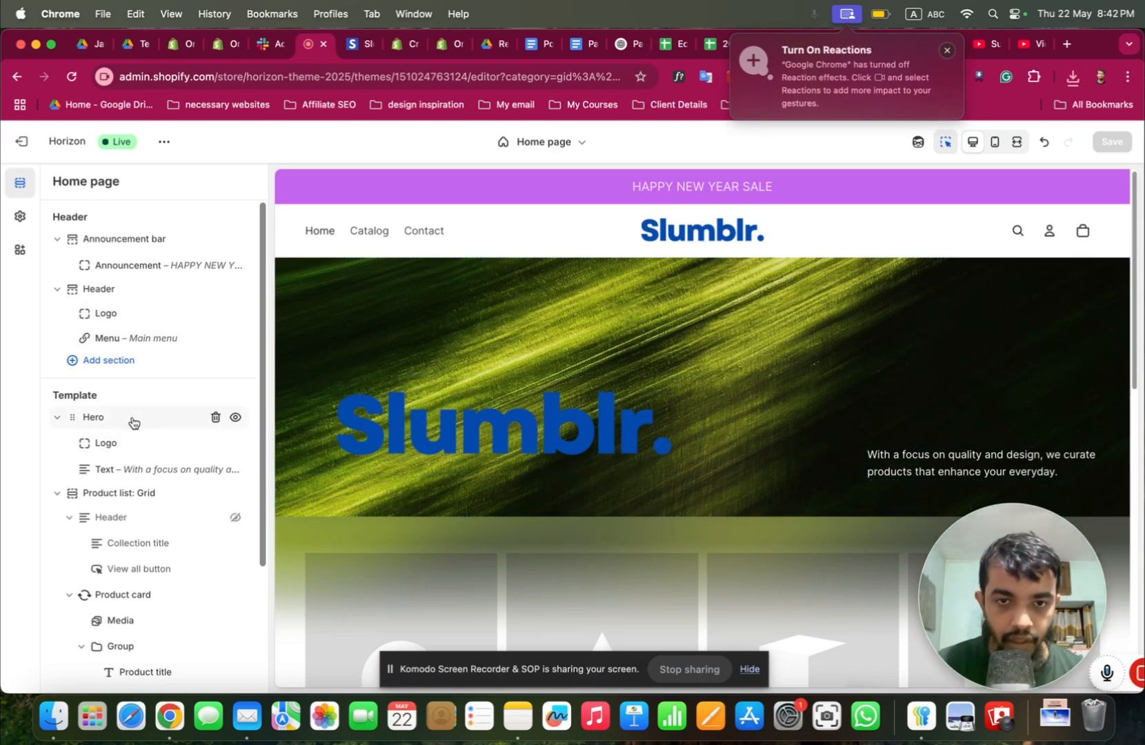
click(215, 443)
click(216, 443)
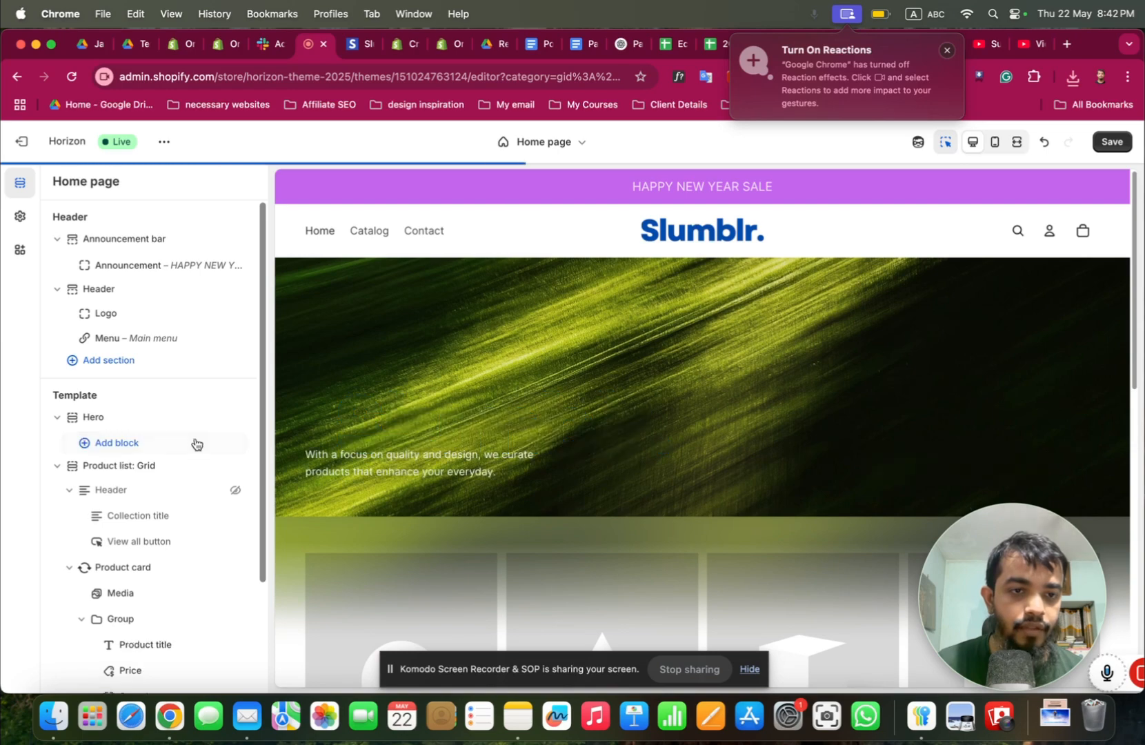
click(121, 420)
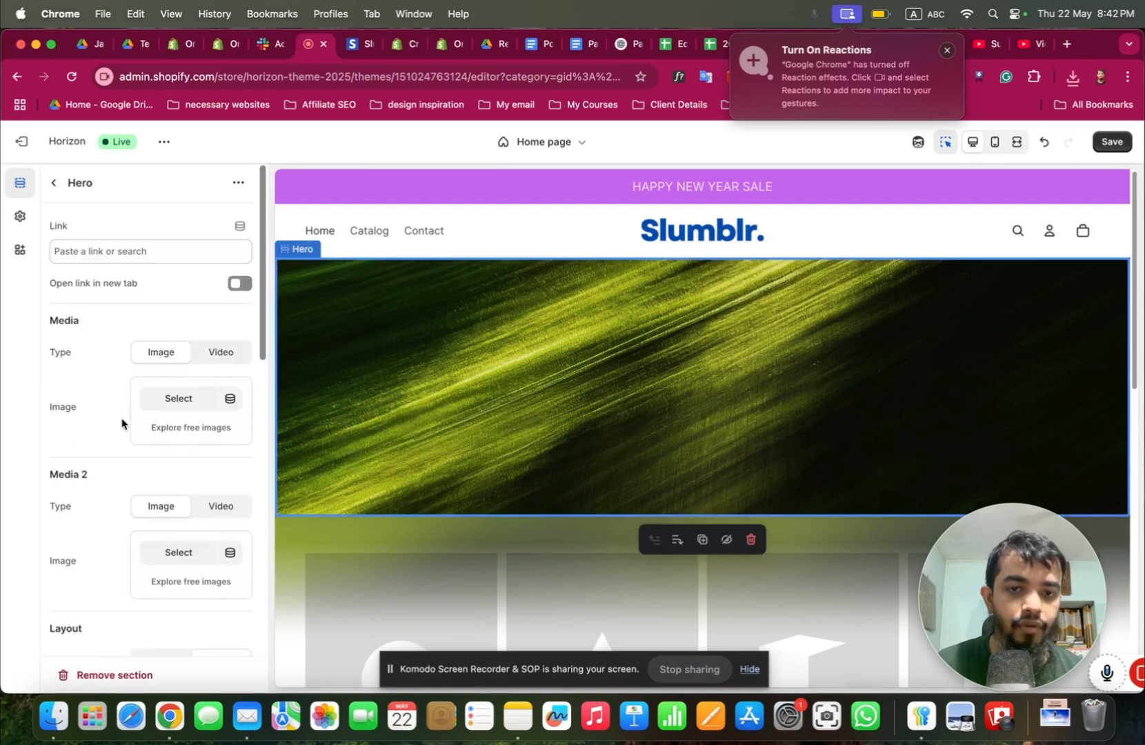
click(180, 399)
click(590, 331)
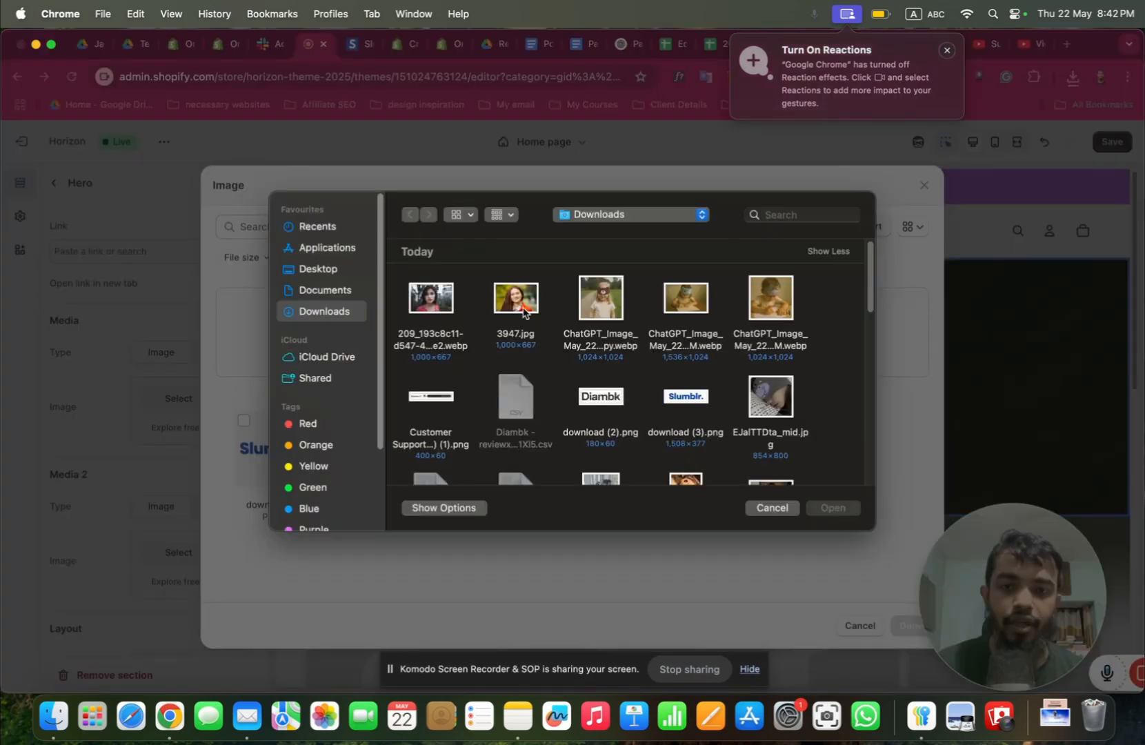
scroll(759, 414, down, 10)
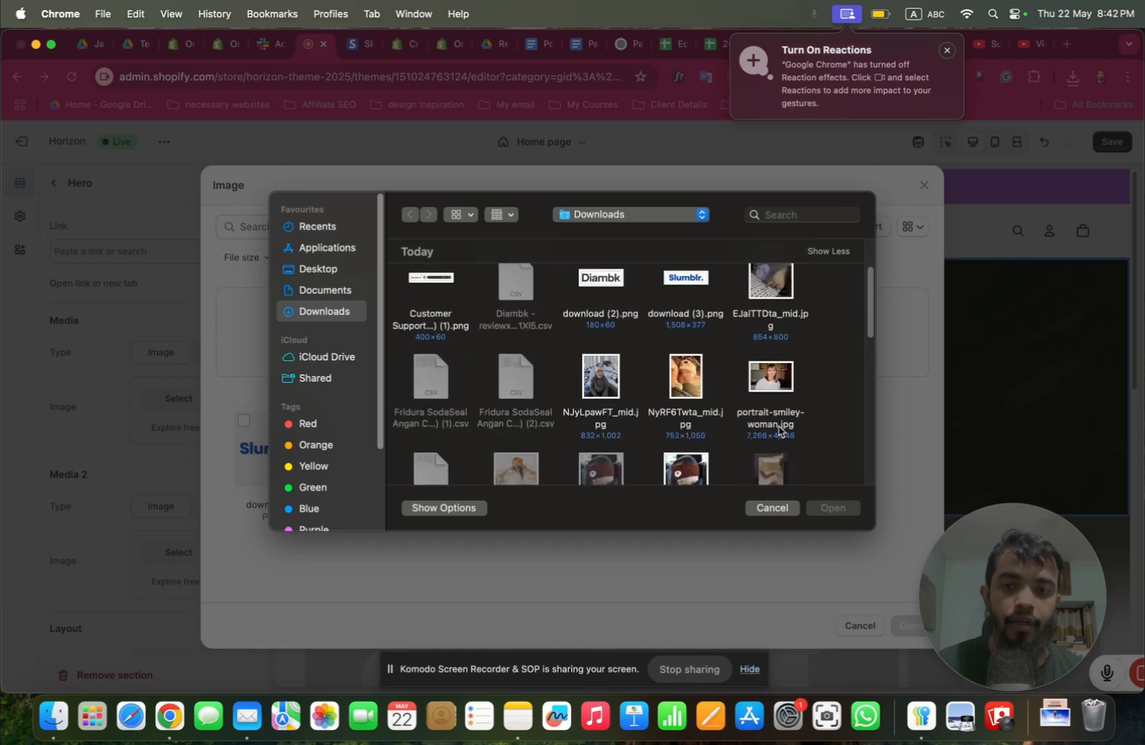
click(778, 431)
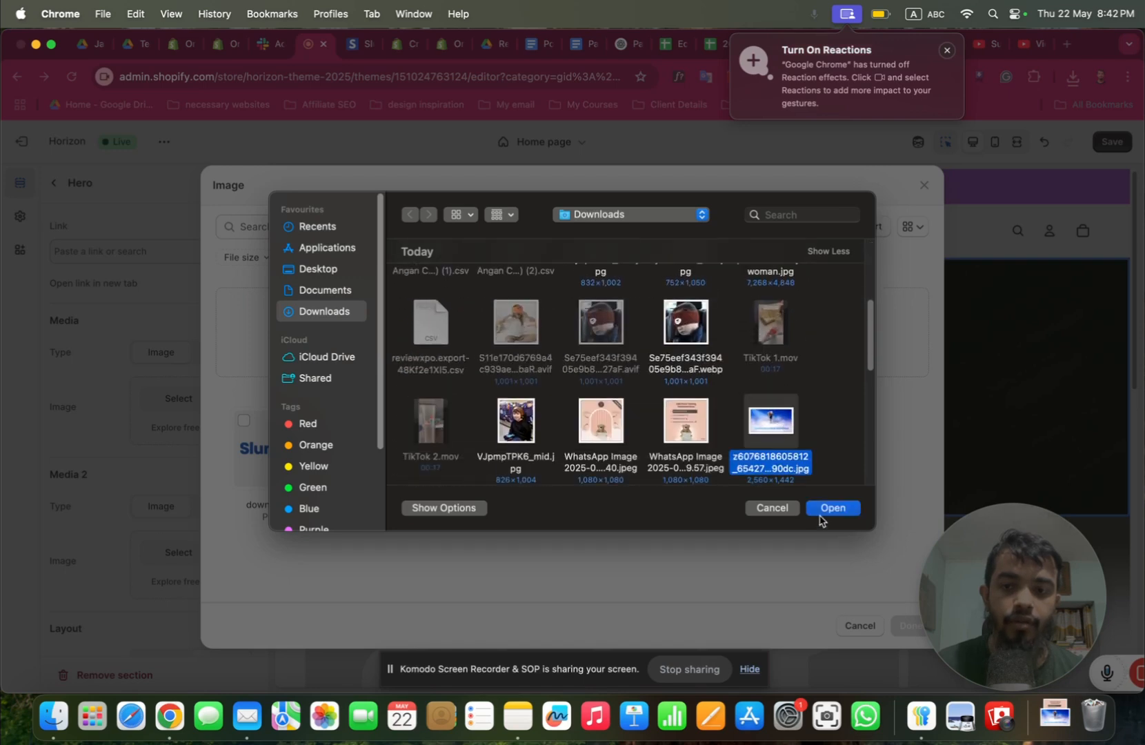
click(826, 511)
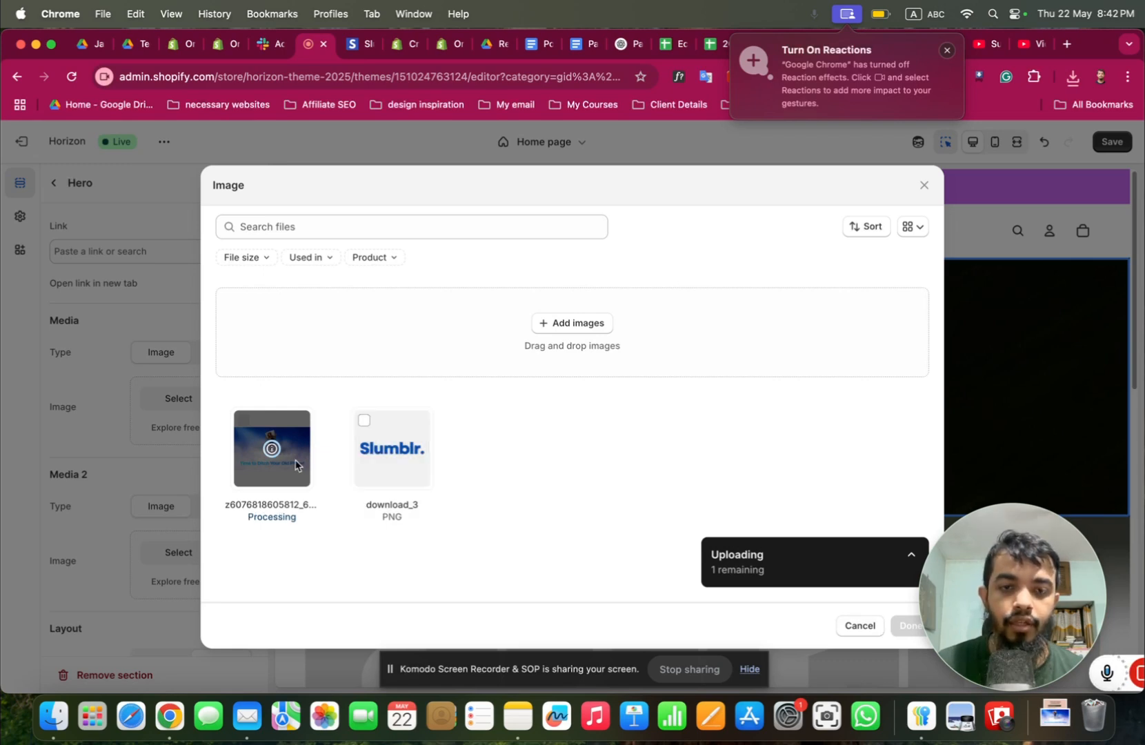
click(907, 625)
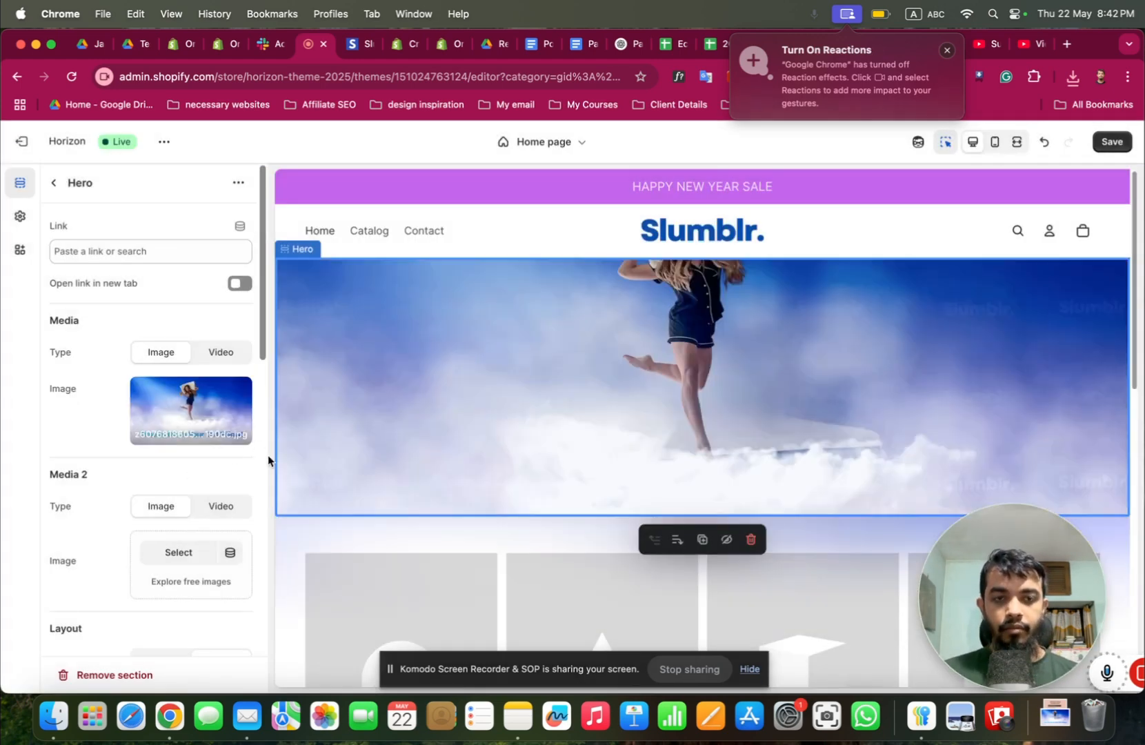
Set the content position in the Hero section's layout to Center.
scroll(87, 378, down, 6)
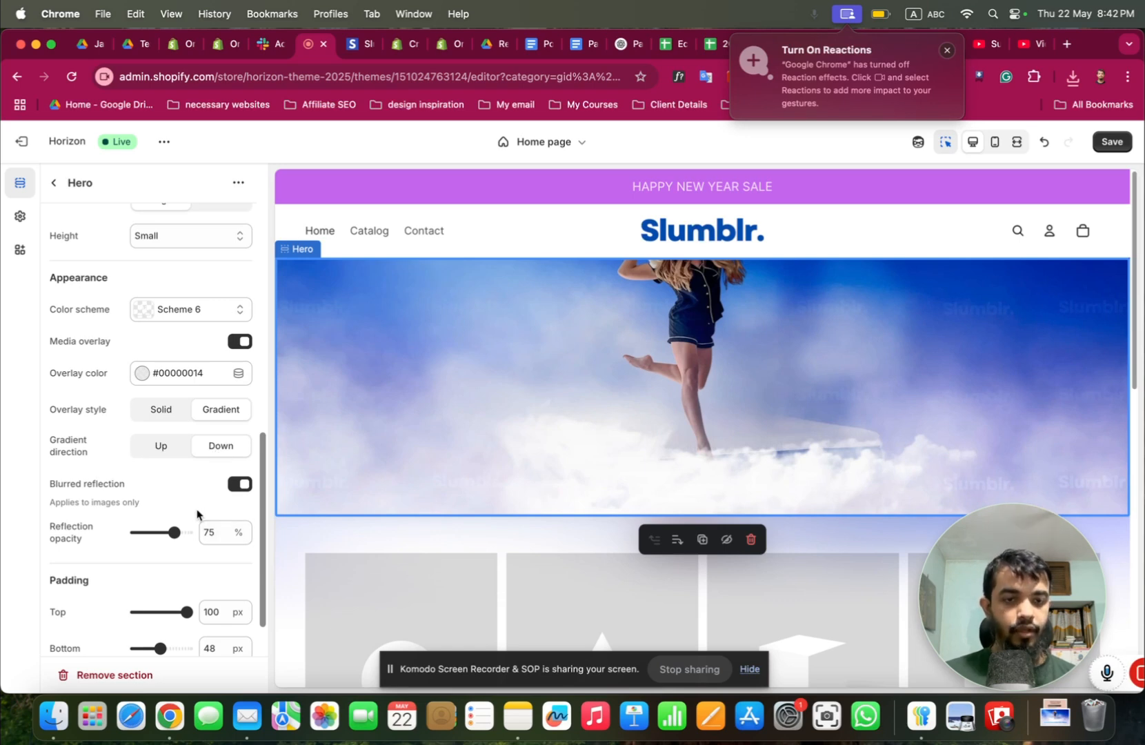
scroll(197, 514, down, 2)
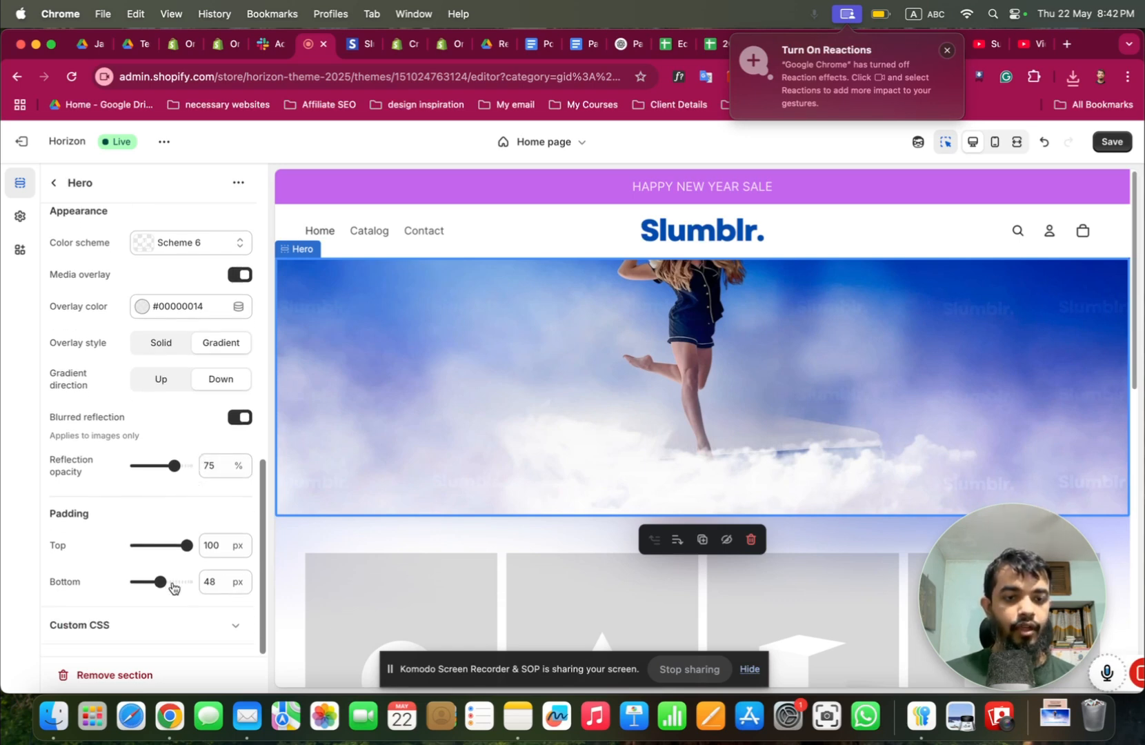
scroll(140, 498, up, 10)
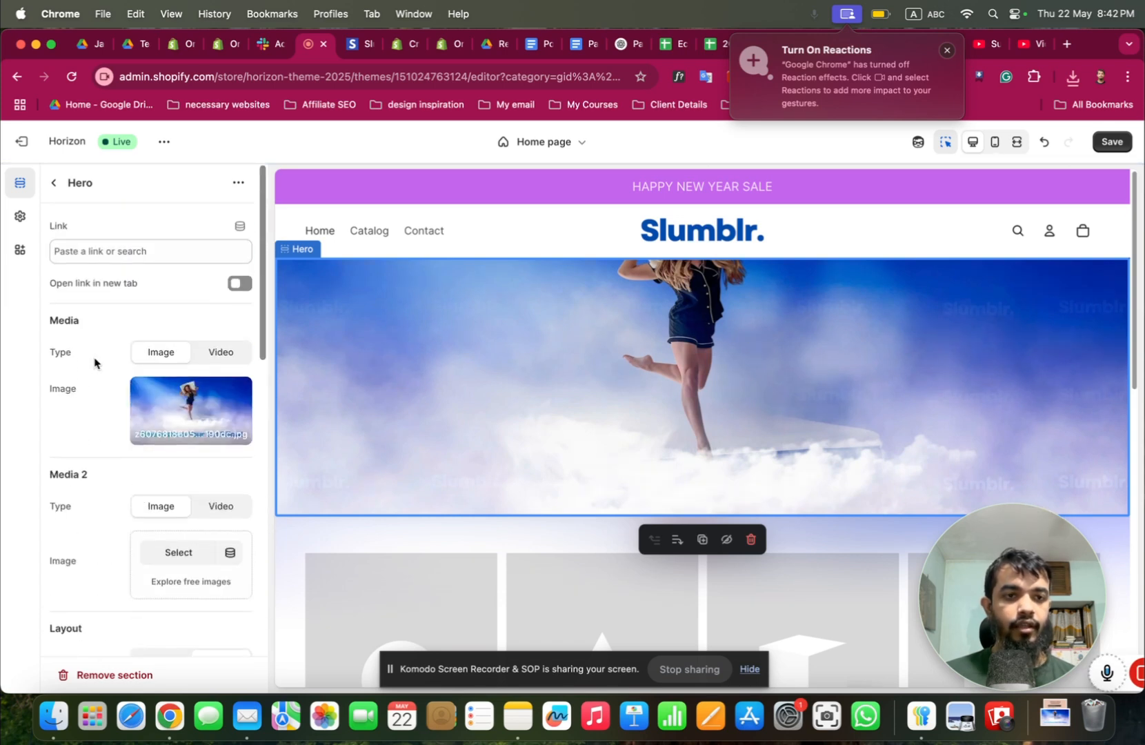
scroll(95, 362, down, 3)
scroll(97, 362, down, 2)
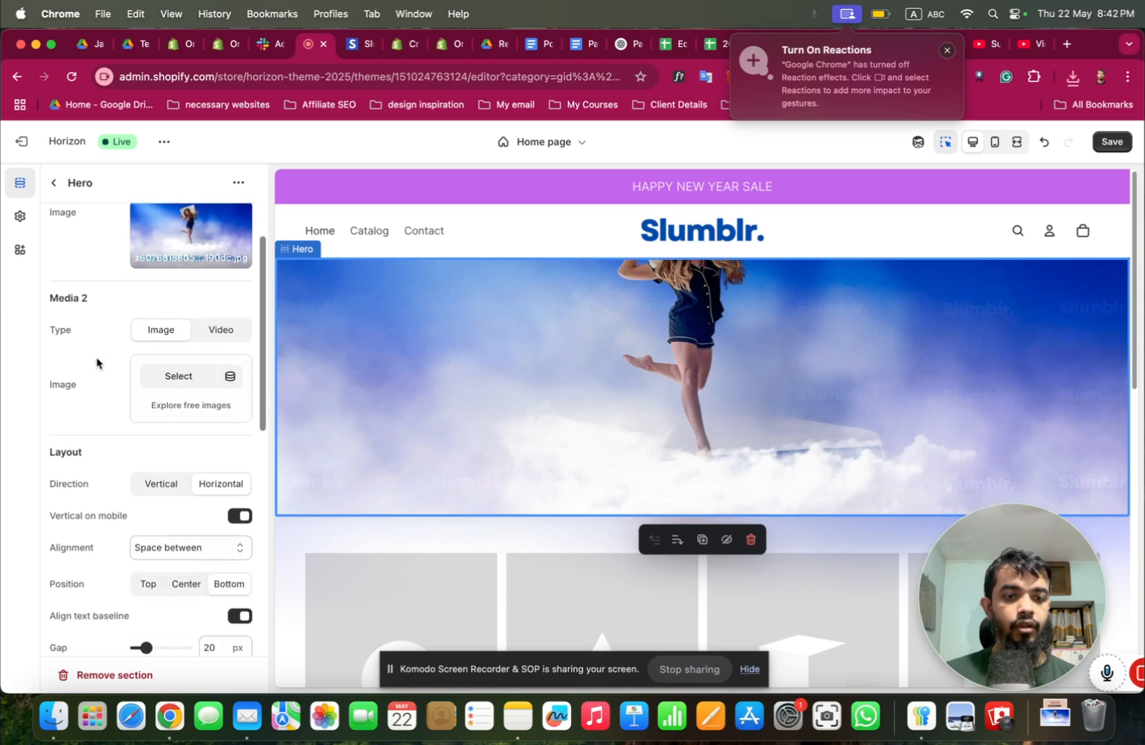
scroll(97, 362, down, 4)
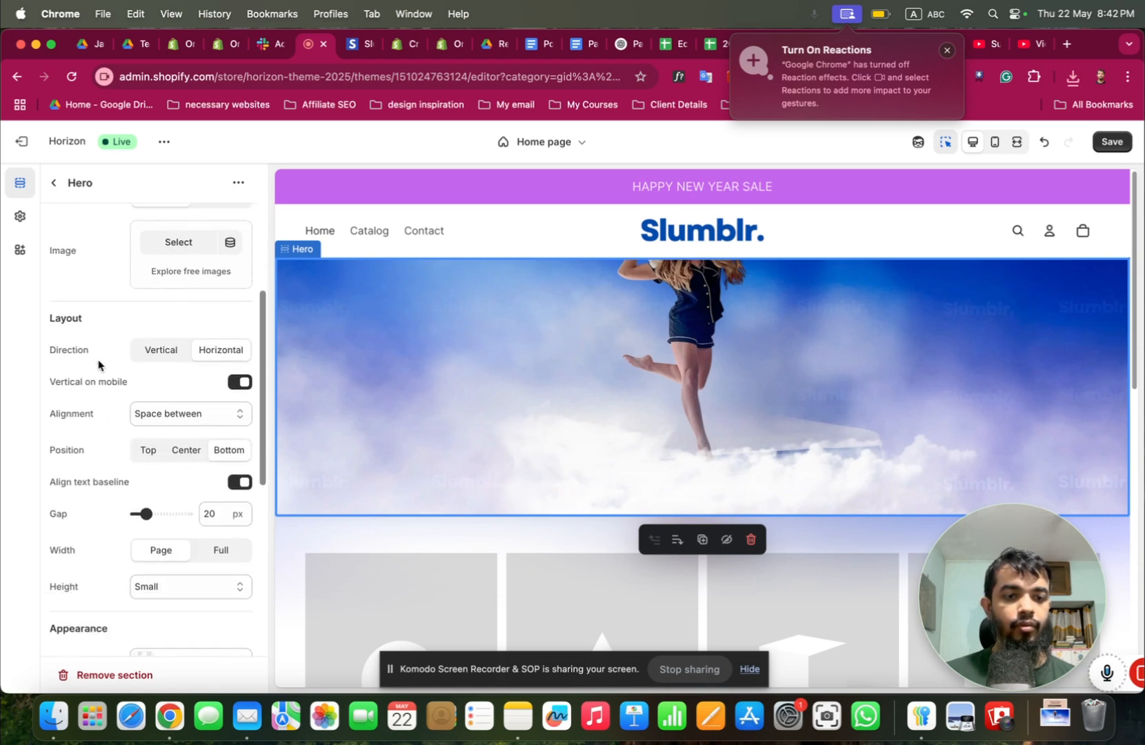
click(188, 455)
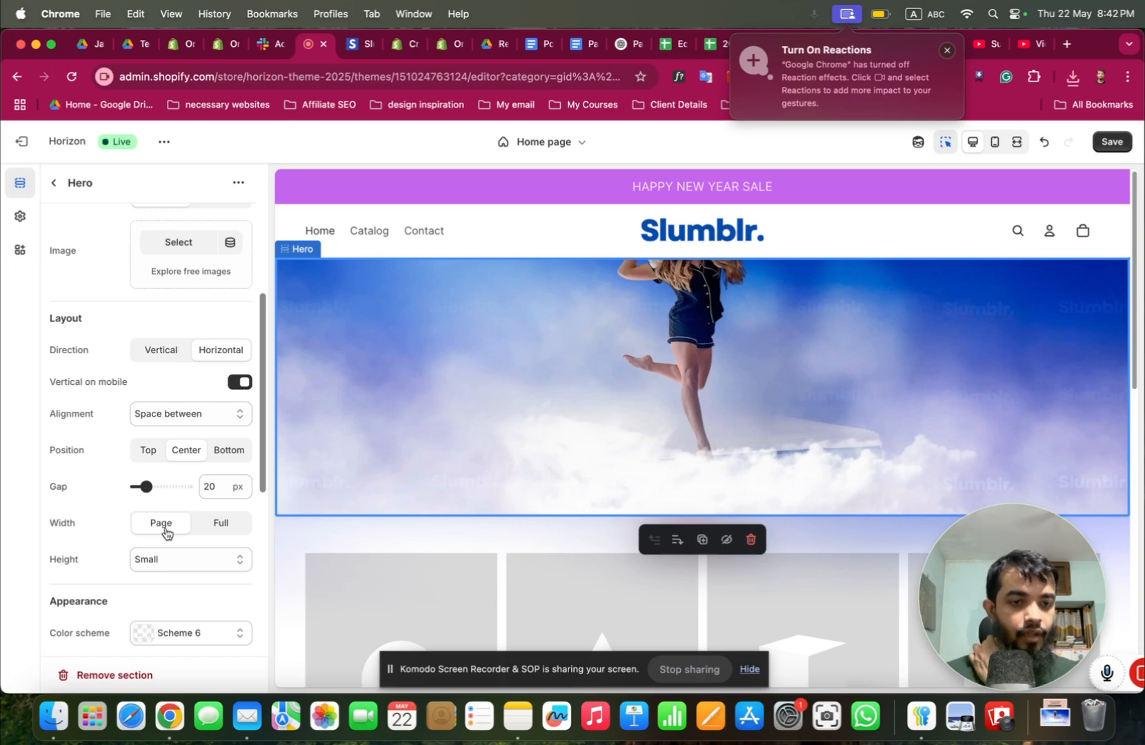
Review the Hero section's media, layout, appearance and padding settings.
scroll(120, 386, up, 9)
click(54, 183)
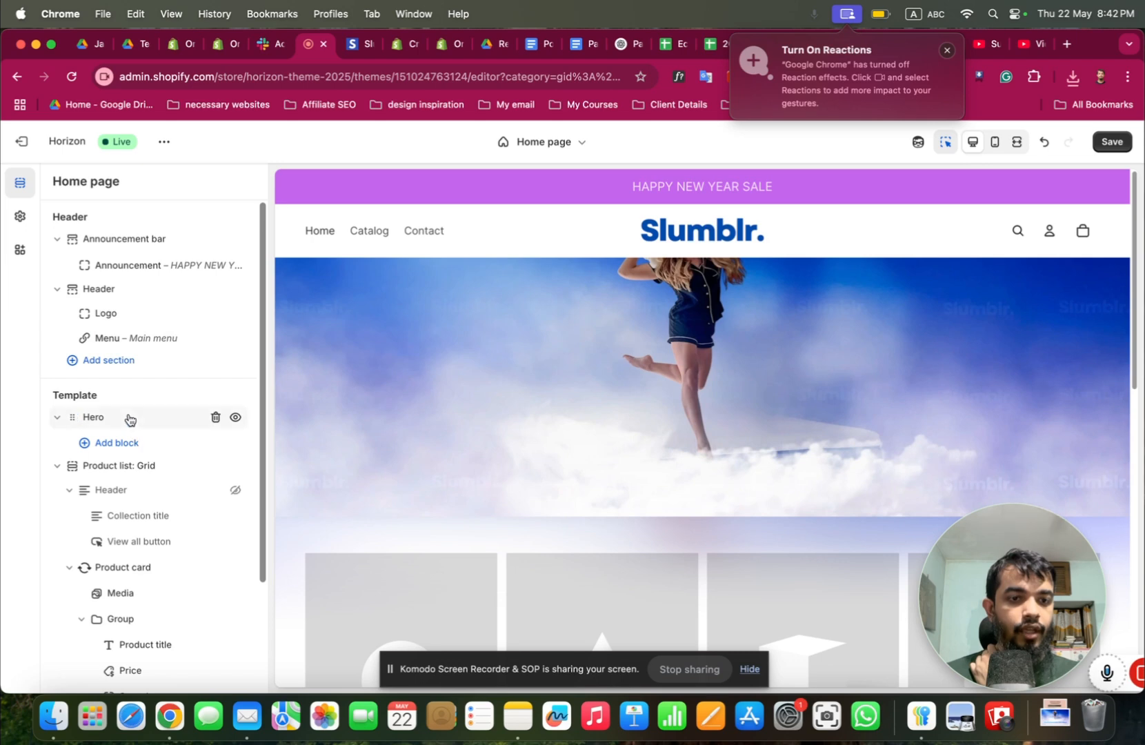
click(128, 419)
scroll(126, 405, down, 4)
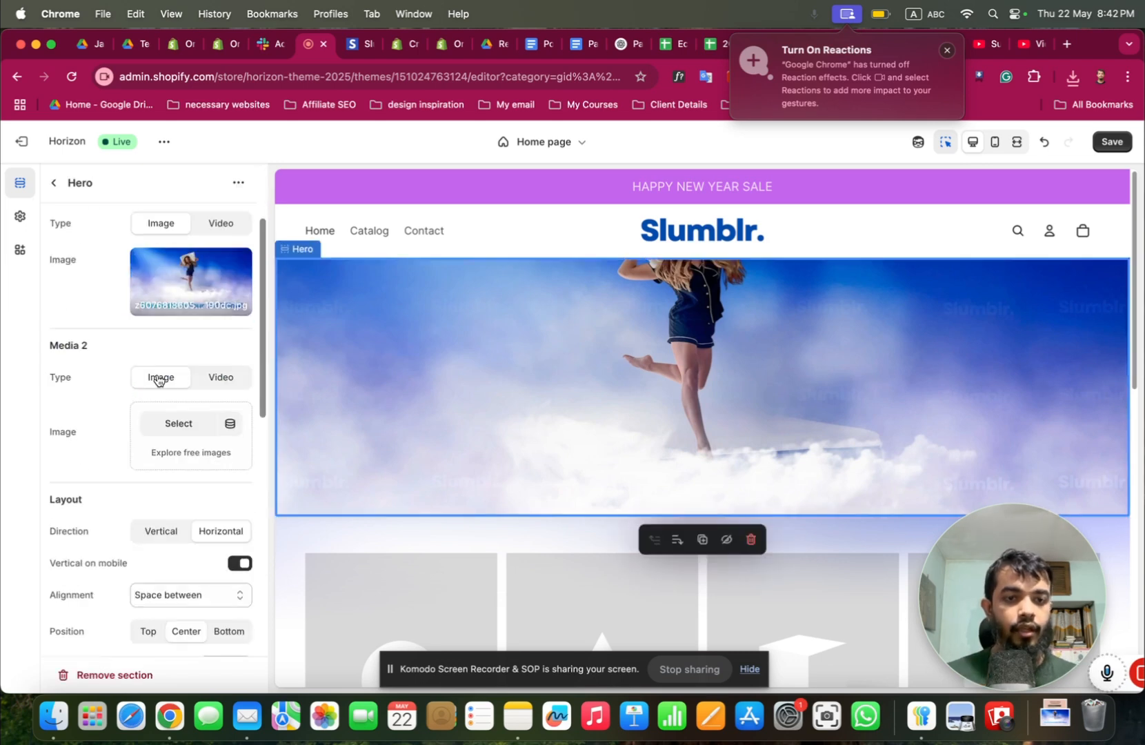
scroll(160, 384, down, 10)
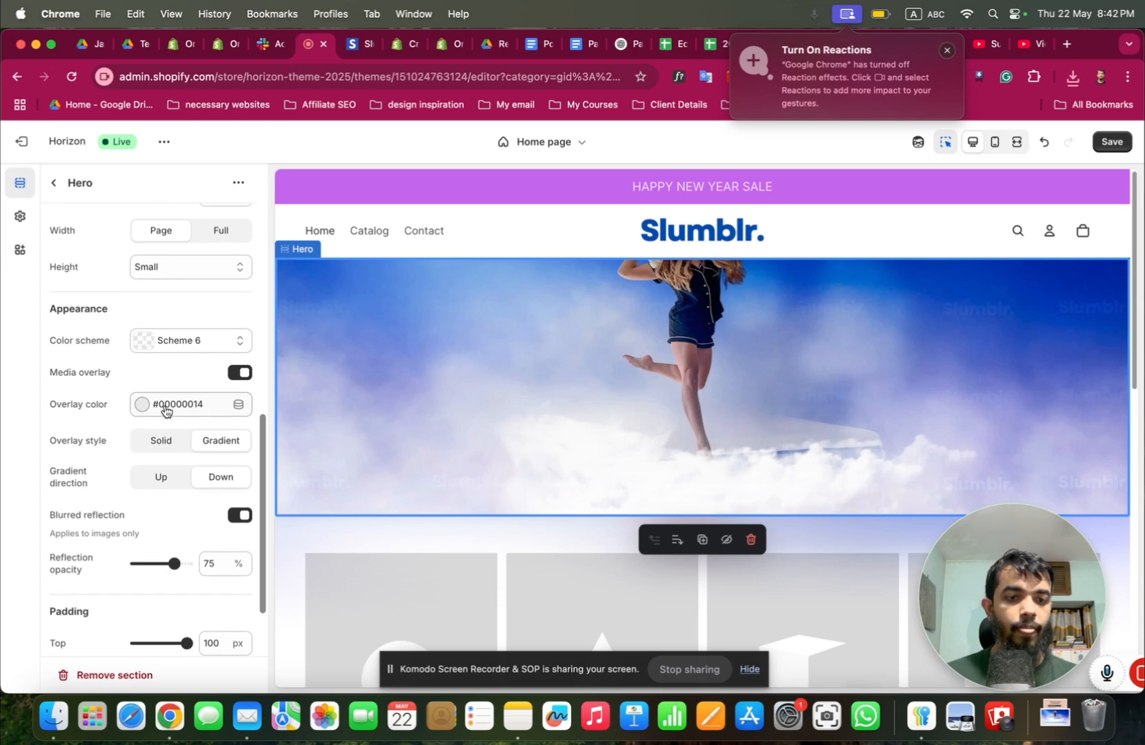
scroll(164, 411, down, 3)
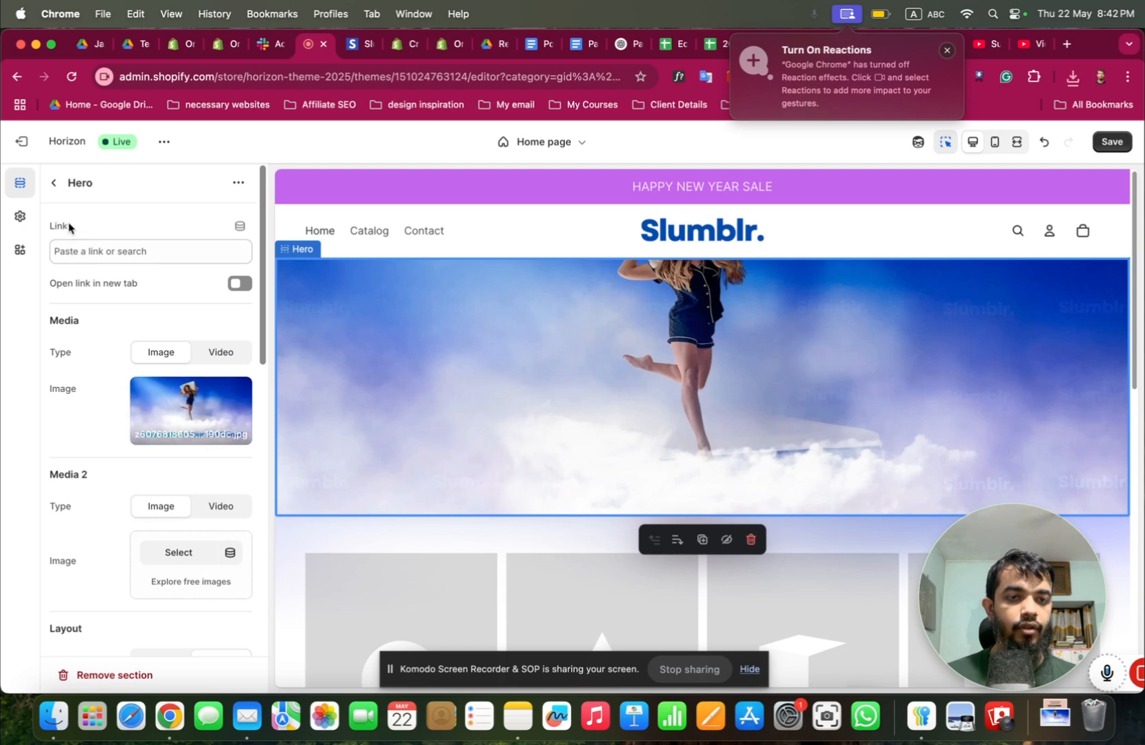
click(52, 185)
click(576, 469)
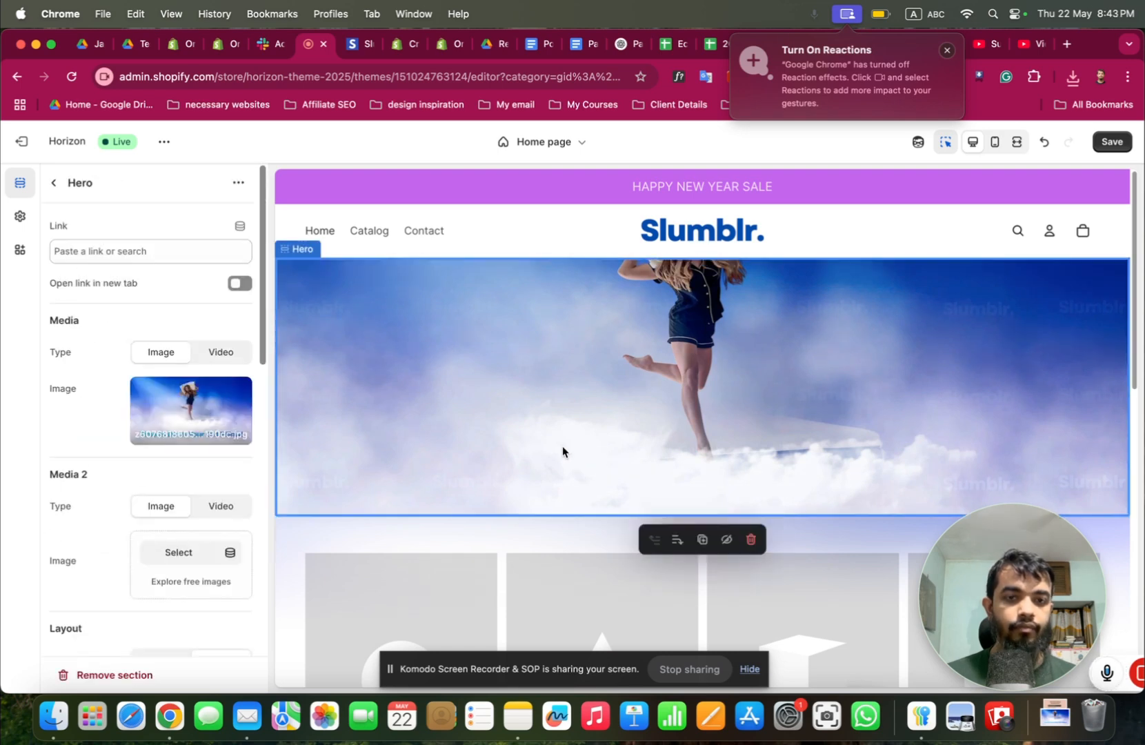
Add a Button block to the Hero section and go back to the home page section list.
click(54, 183)
click(118, 451)
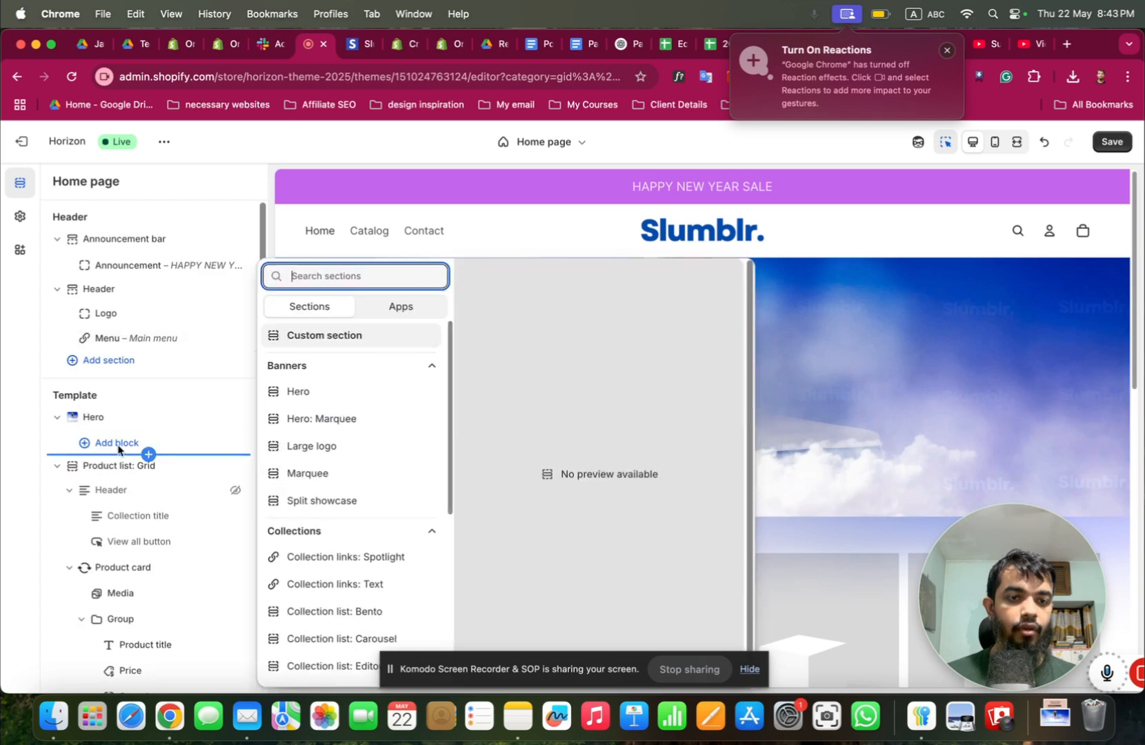
click(117, 443)
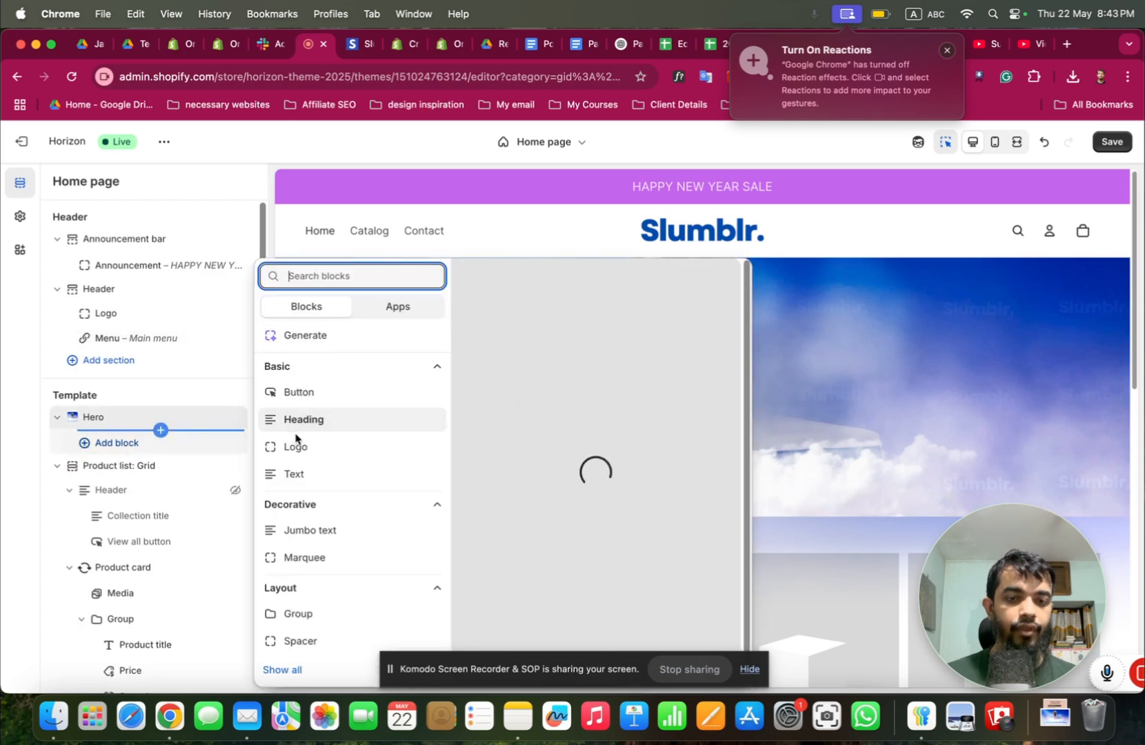
click(310, 403)
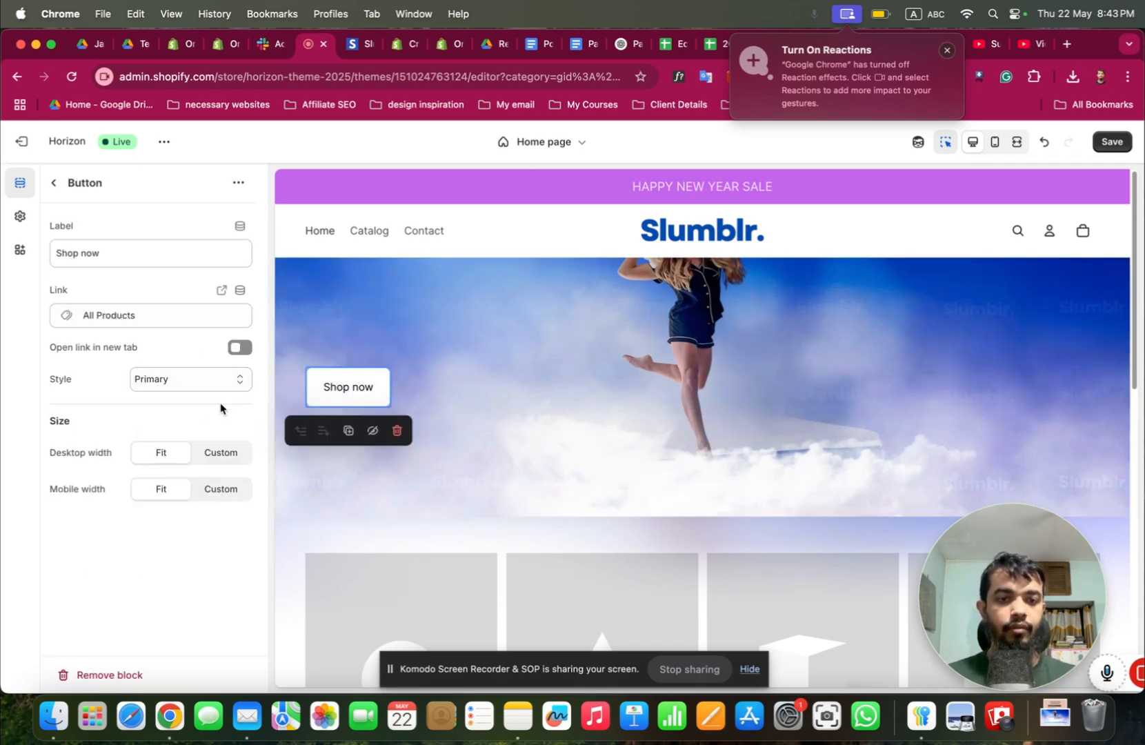
click(55, 182)
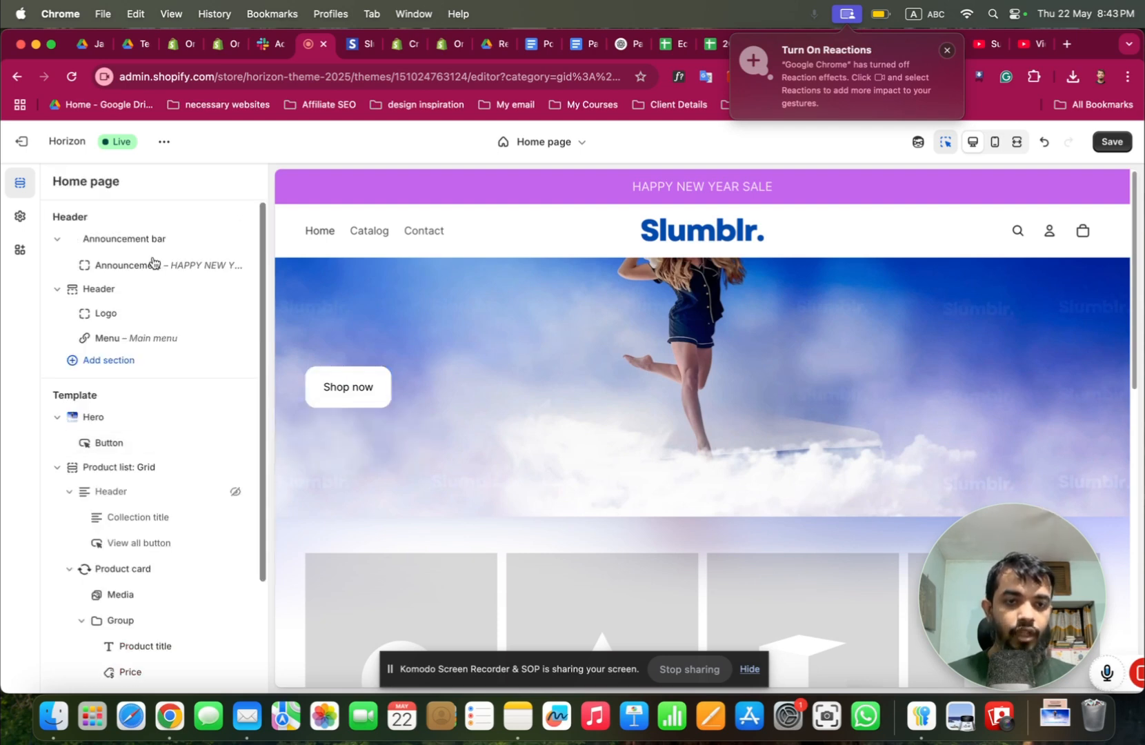
Set the Hero section's layout direction to Vertical with Center alignment.
click(137, 422)
scroll(137, 424, down, 10)
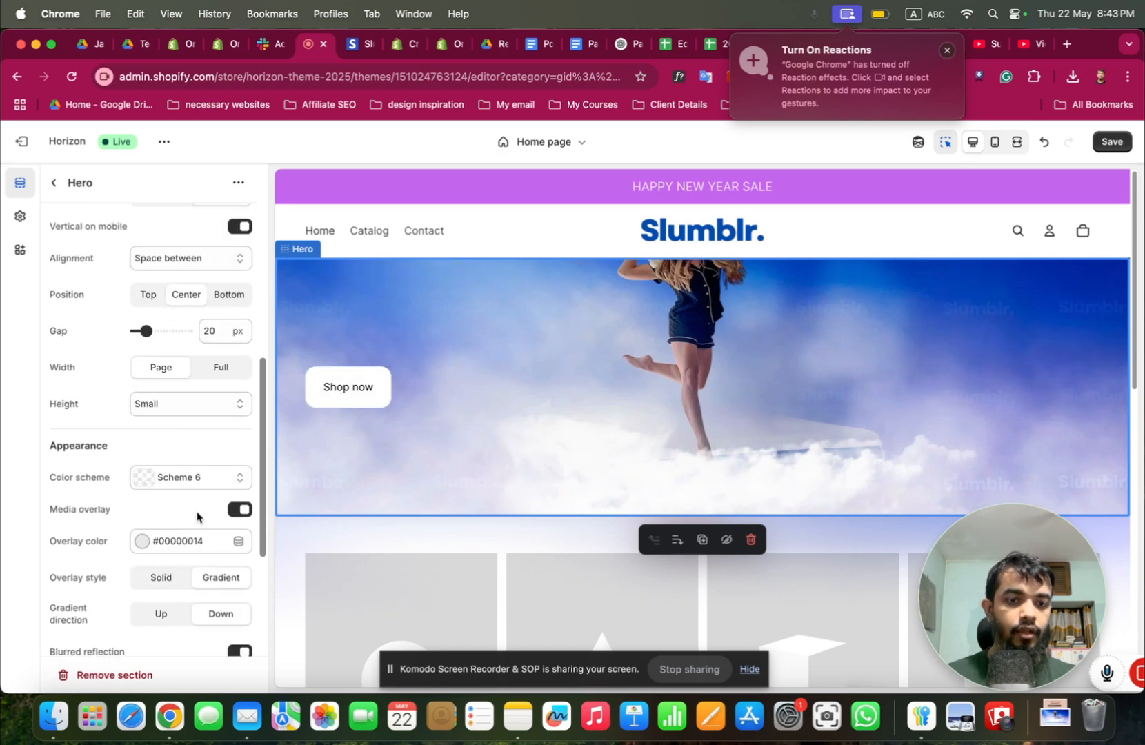
scroll(198, 513, up, 5)
click(171, 370)
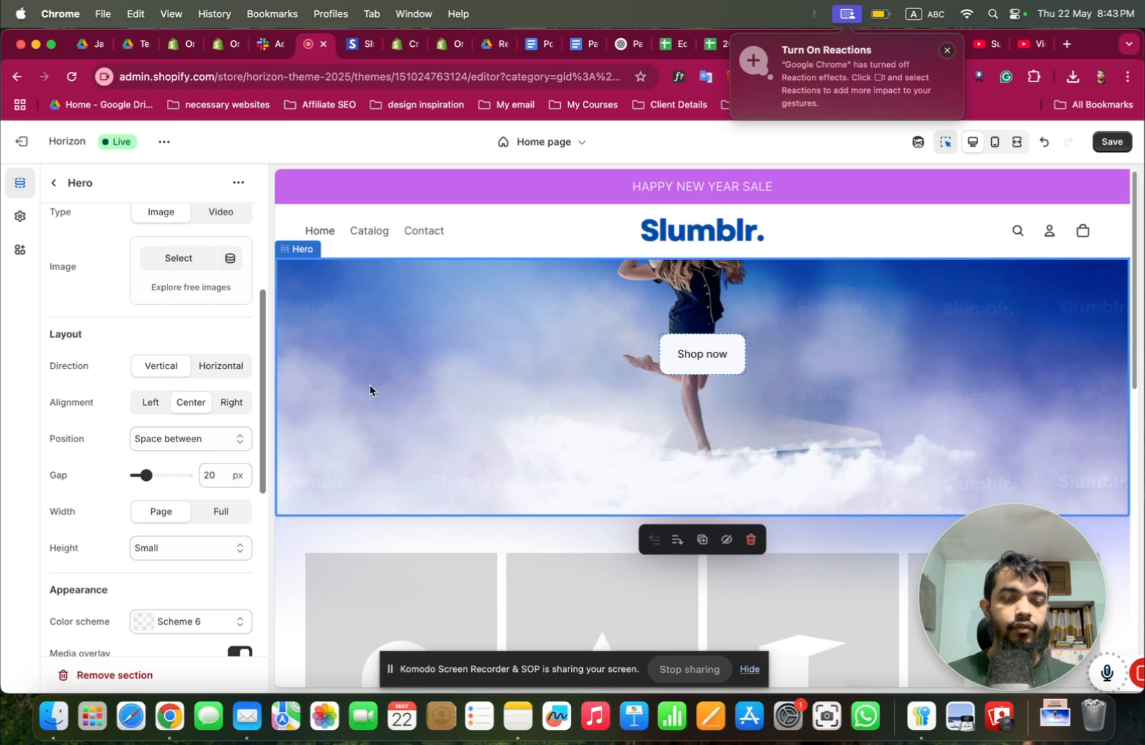
Set the Hero section's bottom padding to 100 px and its height to Large.
click(55, 183)
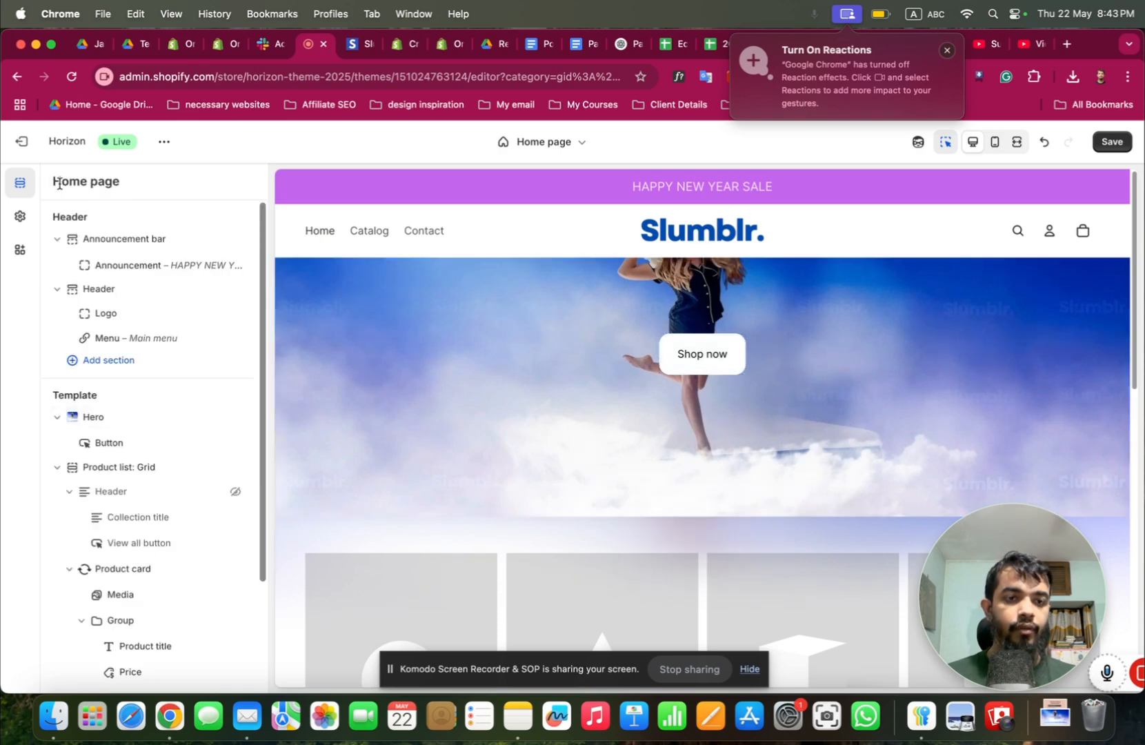
click(127, 417)
scroll(177, 492, down, 10)
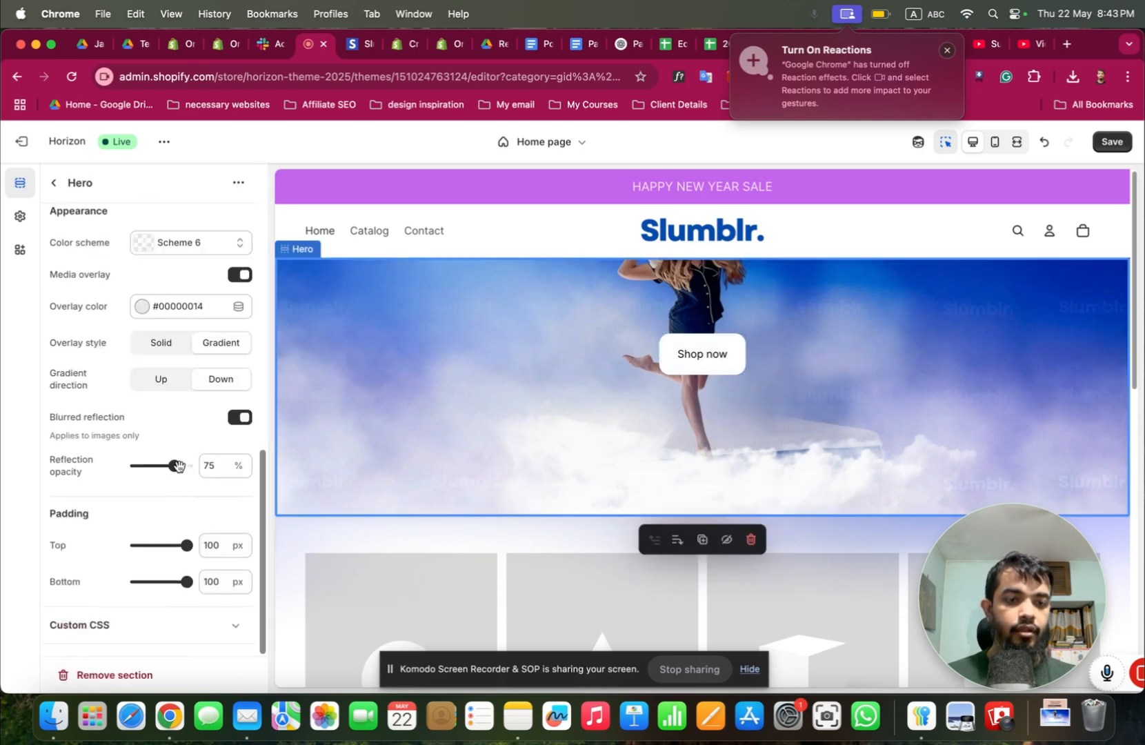
scroll(175, 448, up, 5)
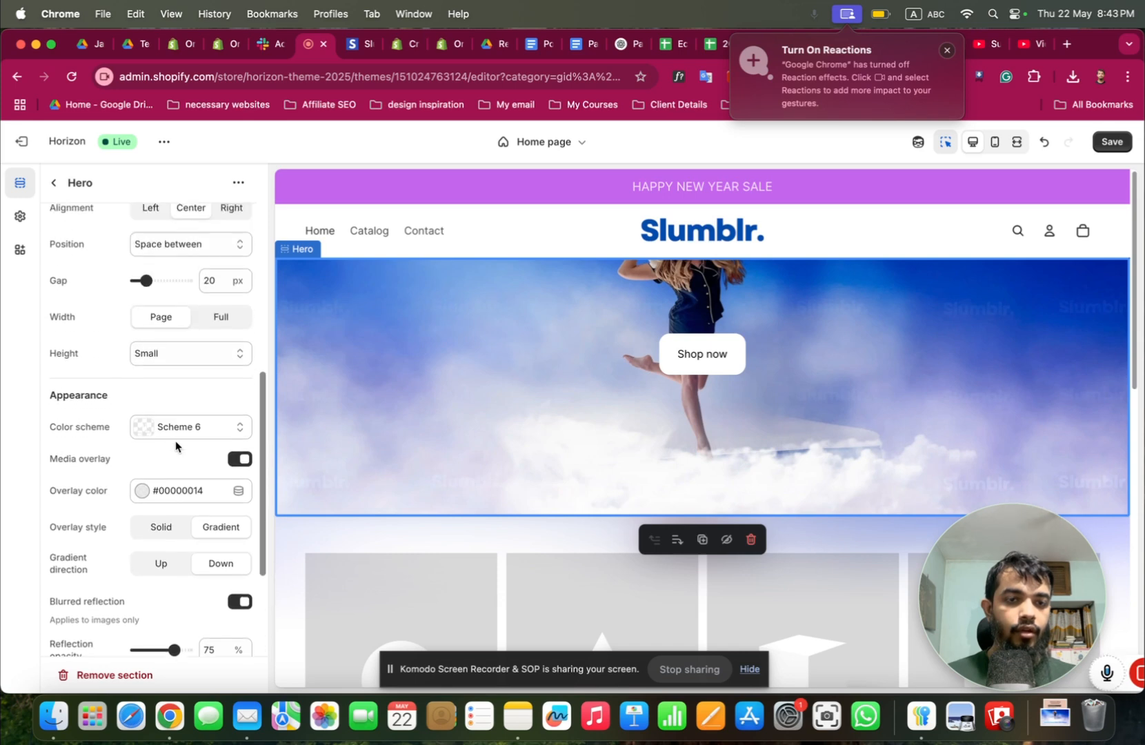
scroll(175, 446, up, 3)
click(184, 478)
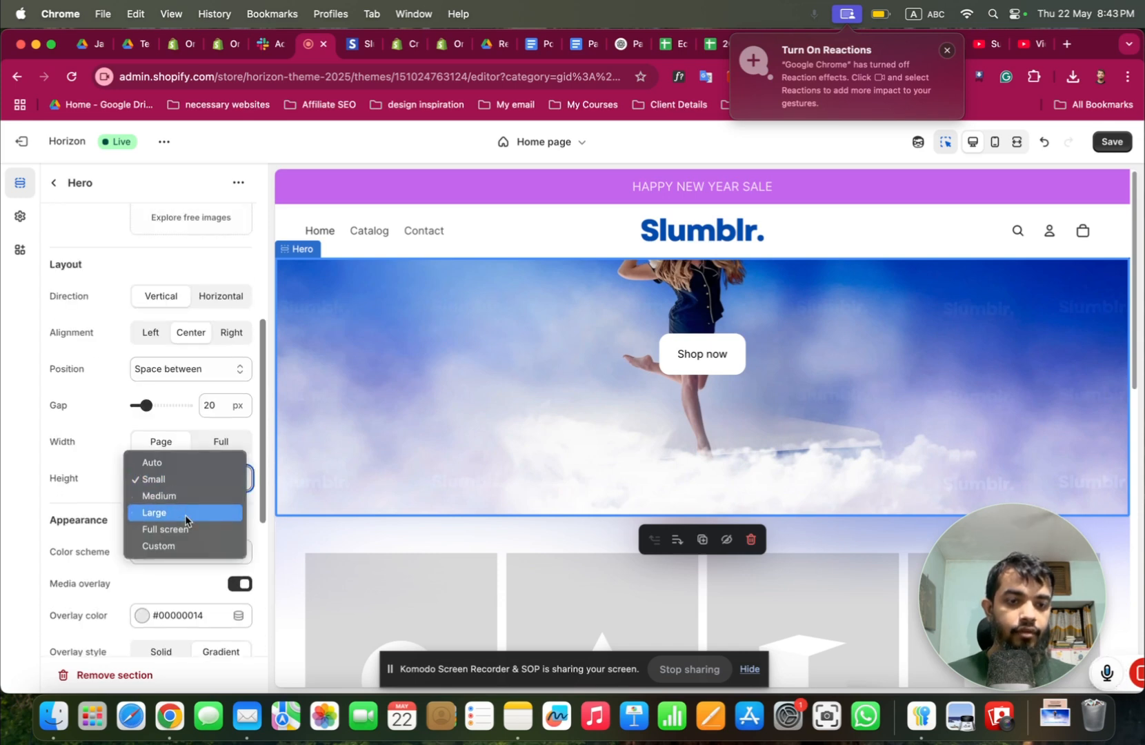
click(184, 512)
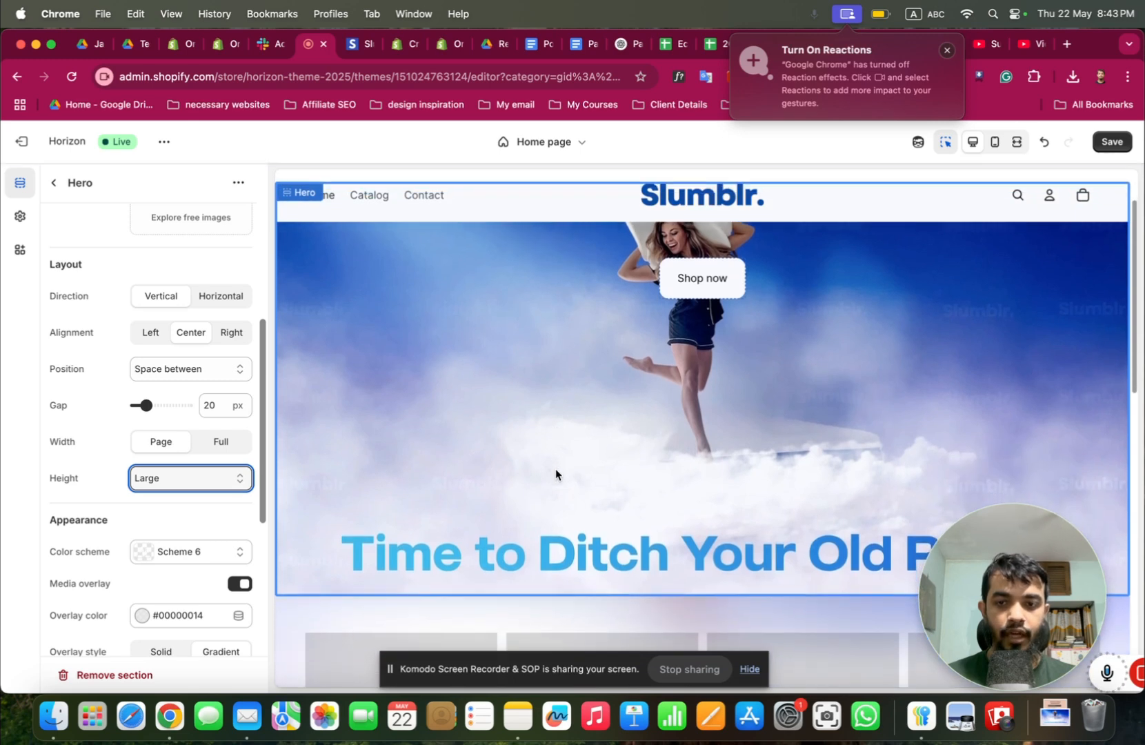
scroll(556, 470, up, 2)
scroll(160, 473, down, 1)
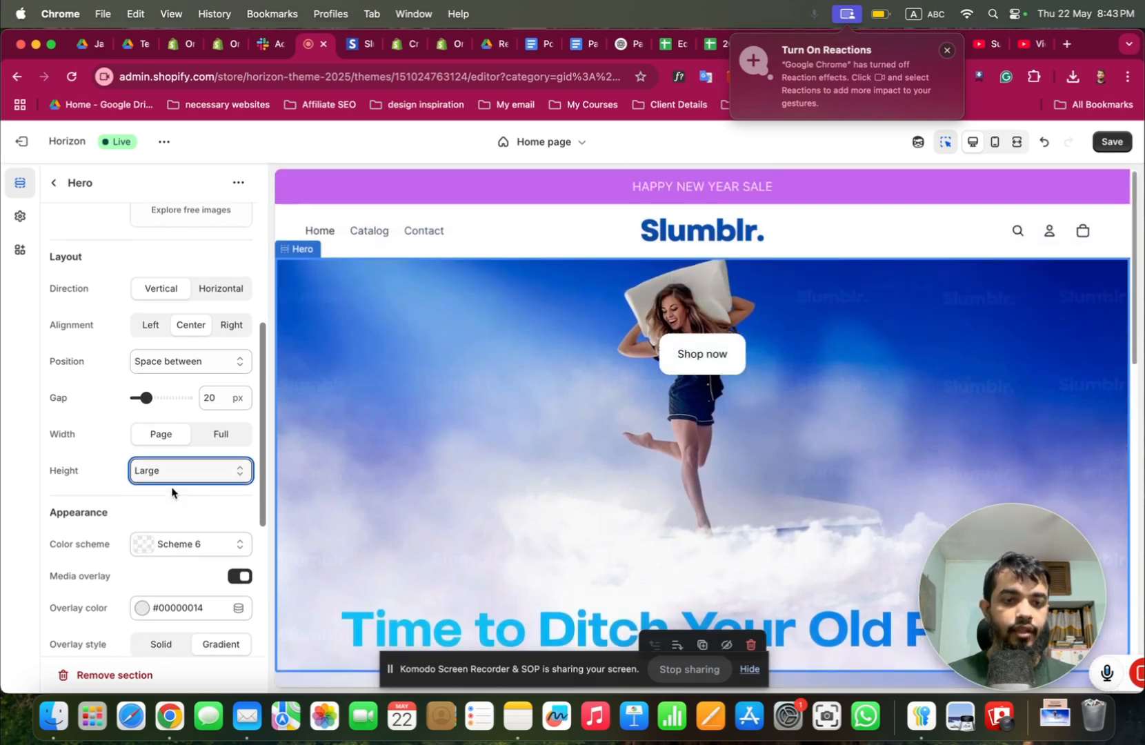
Try Custom desktop and mobile widths on the Hero section's Button block and return both to Fit.
scroll(199, 511, down, 5)
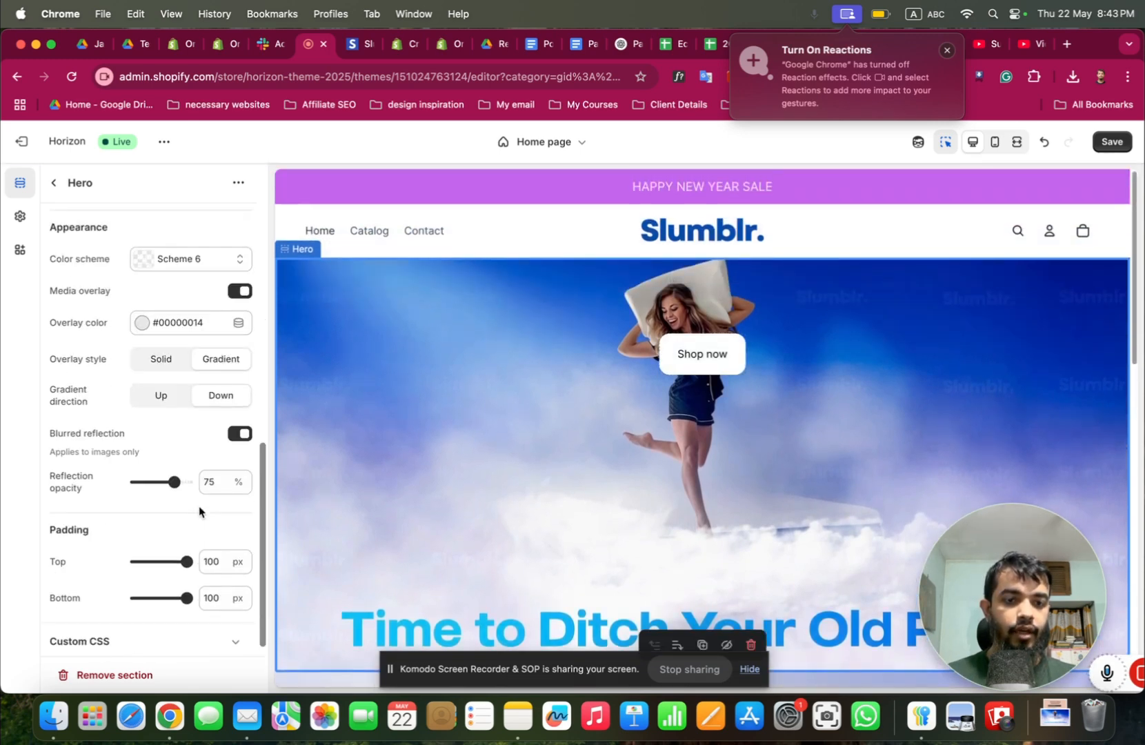
scroll(200, 511, up, 10)
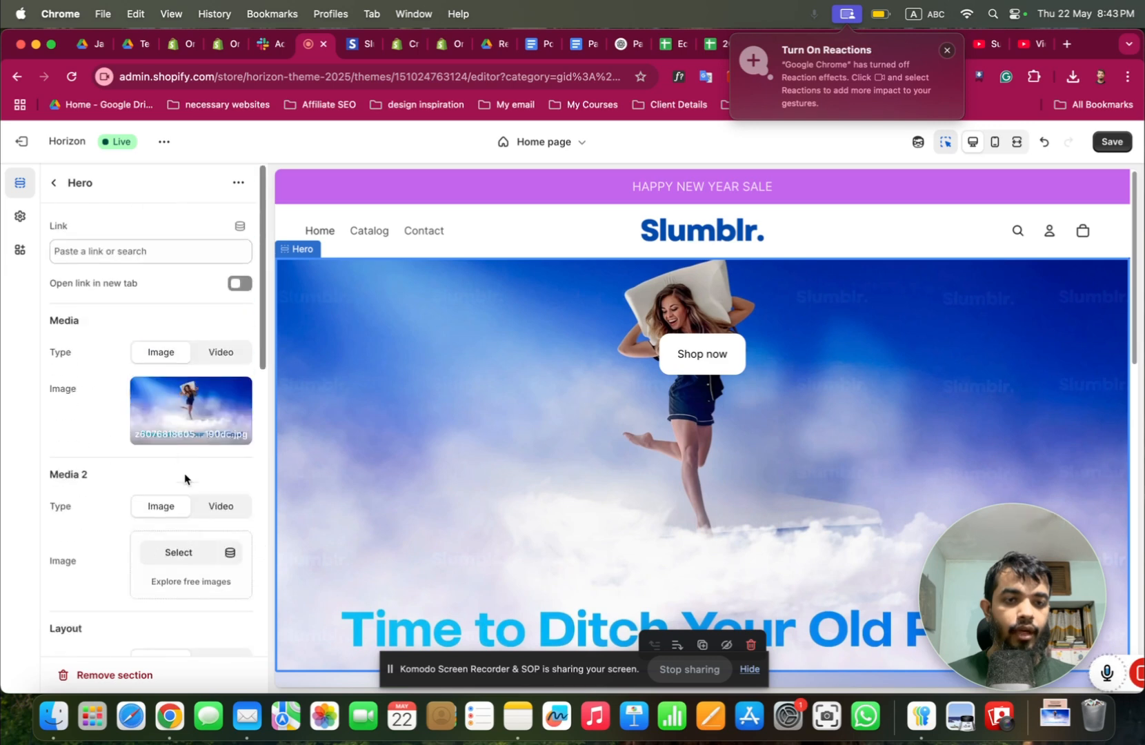
click(53, 182)
click(132, 445)
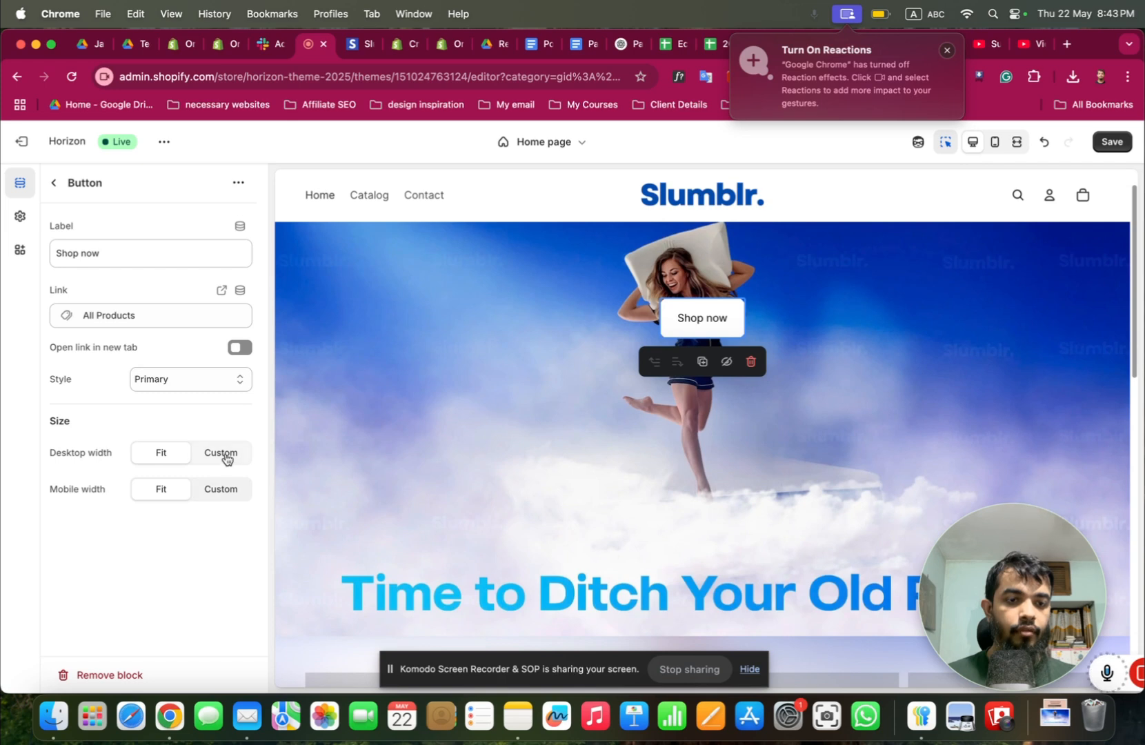
click(225, 459)
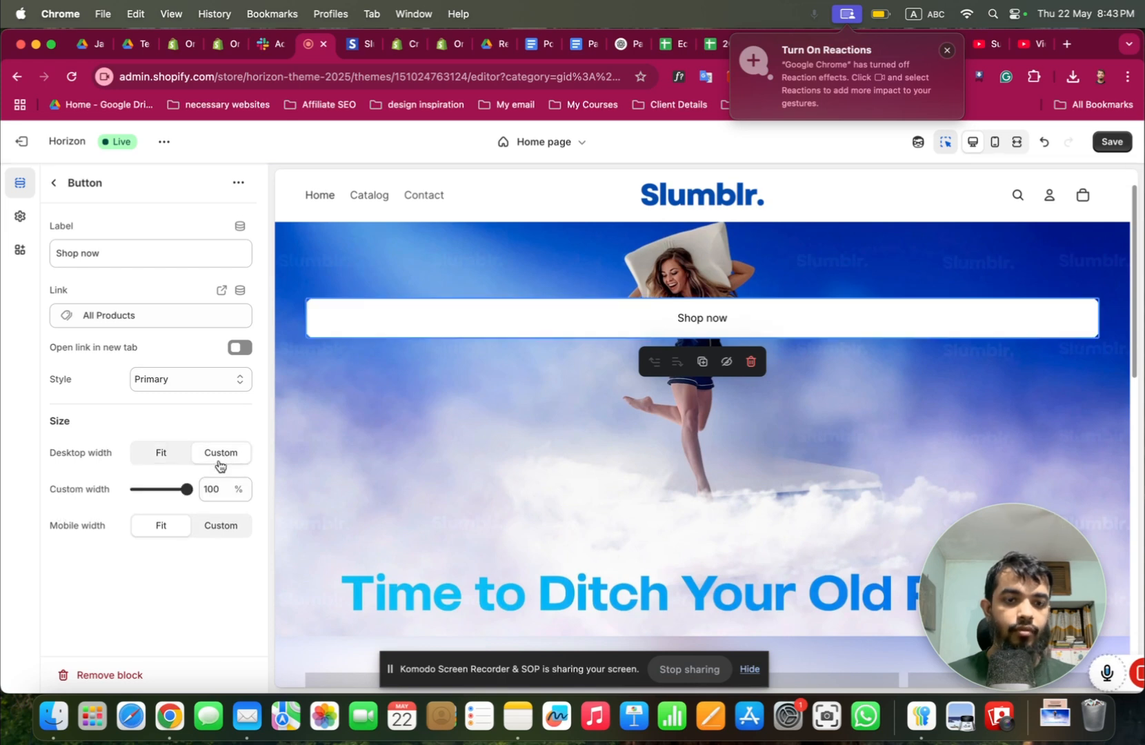
click(166, 451)
click(168, 375)
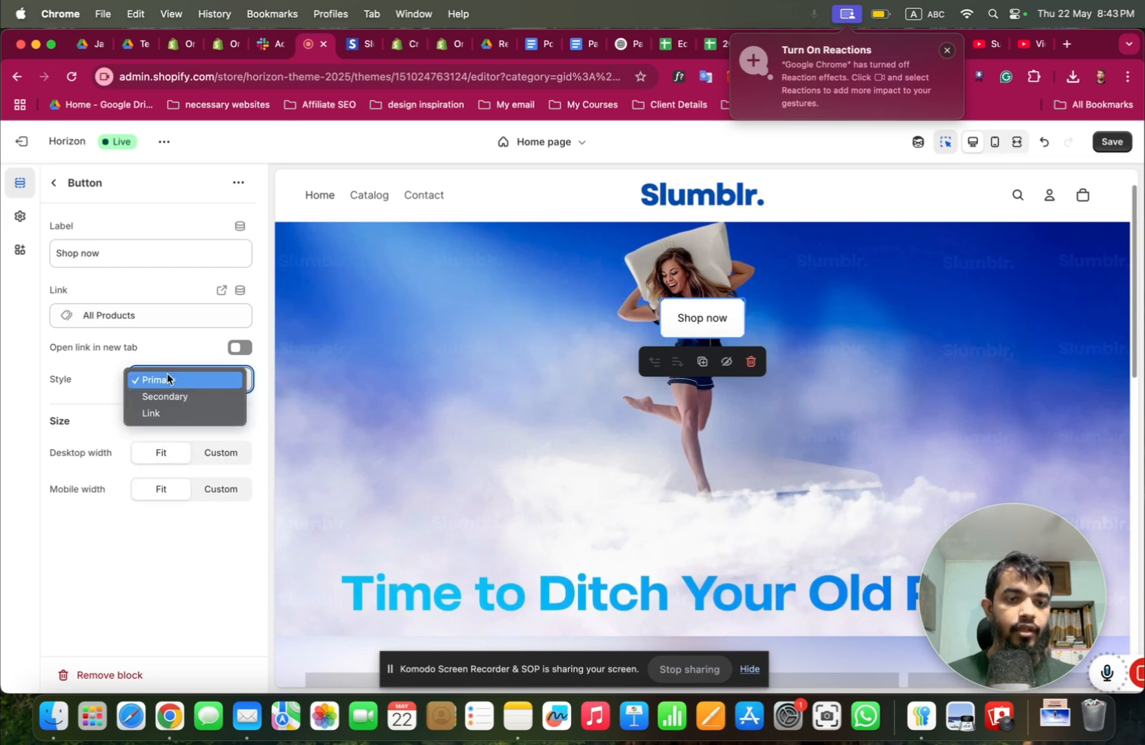
click(168, 374)
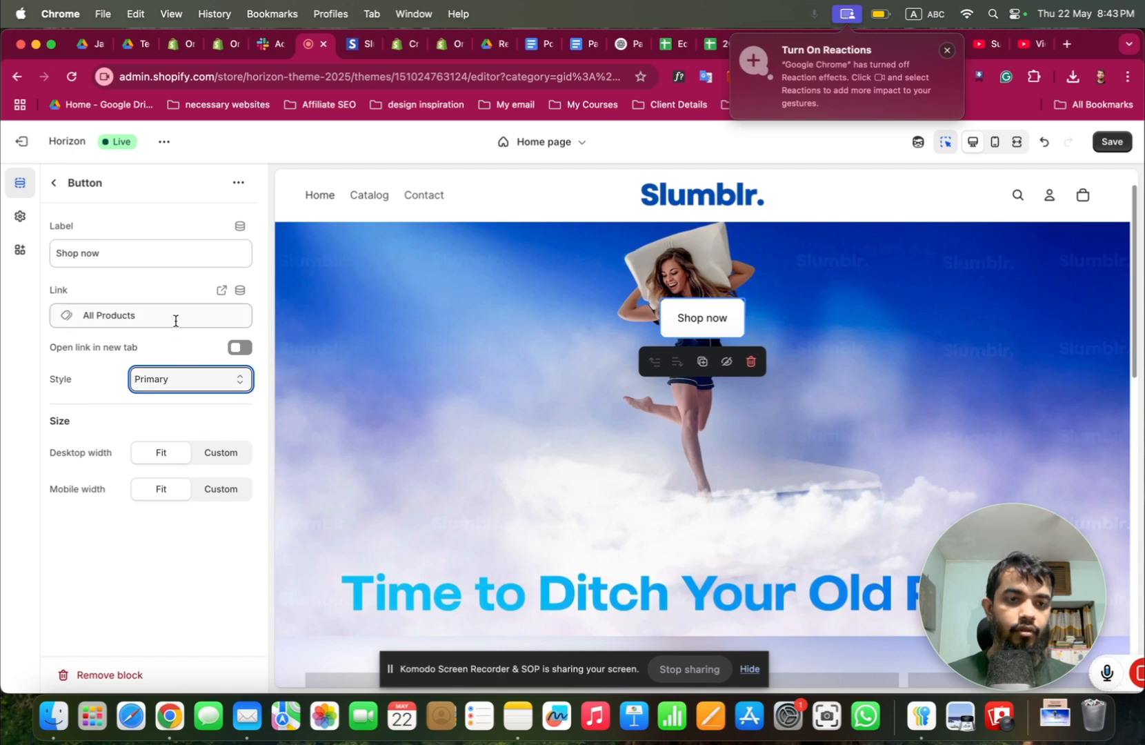
click(218, 489)
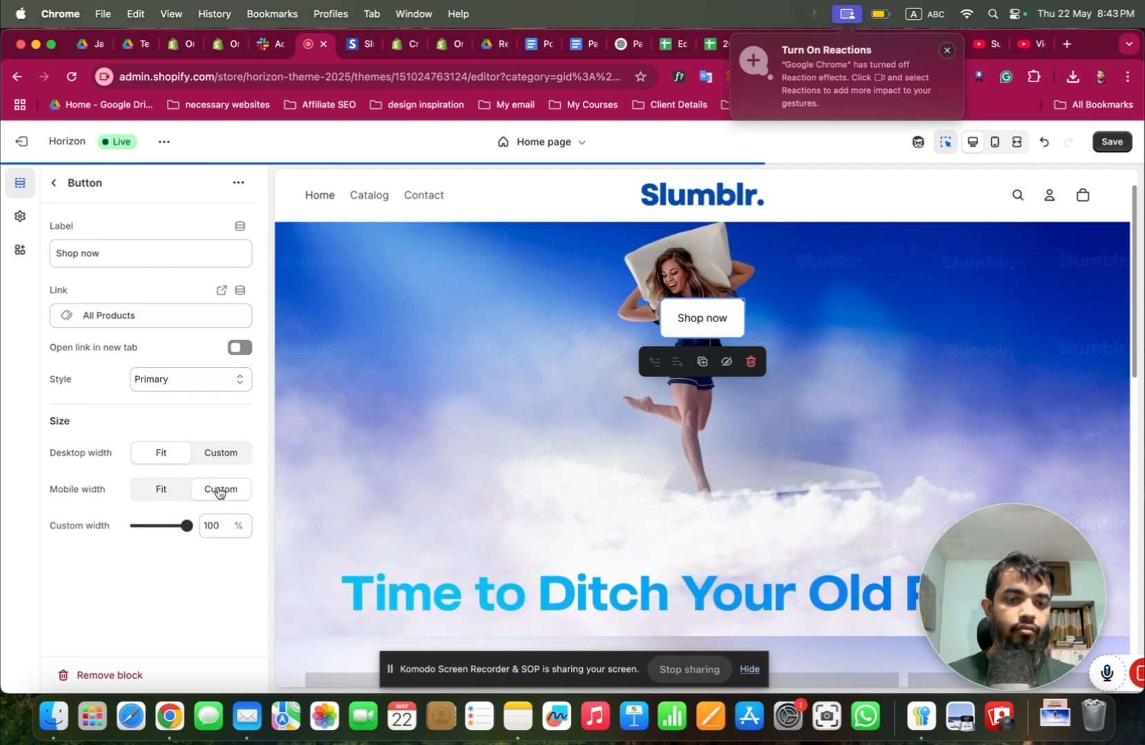
click(158, 491)
Set the Hero section's layout direction to Horizontal with Center alignment and compare the banner with the slumblr.com homepage.
click(54, 184)
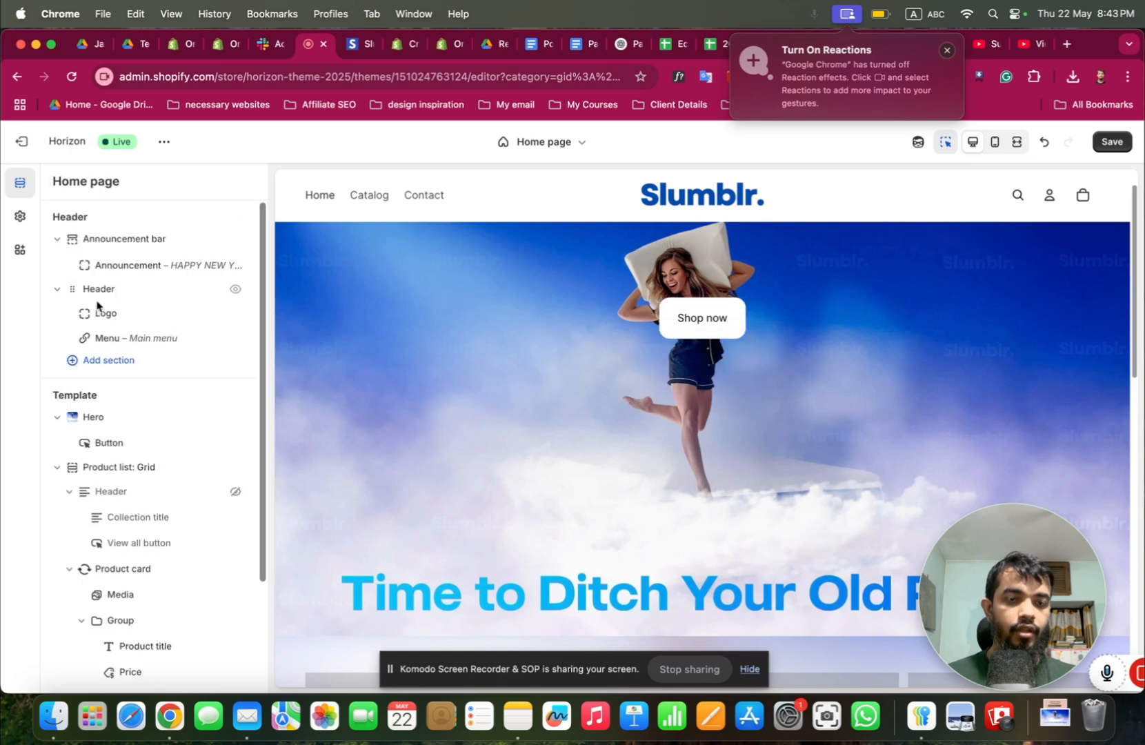
click(93, 417)
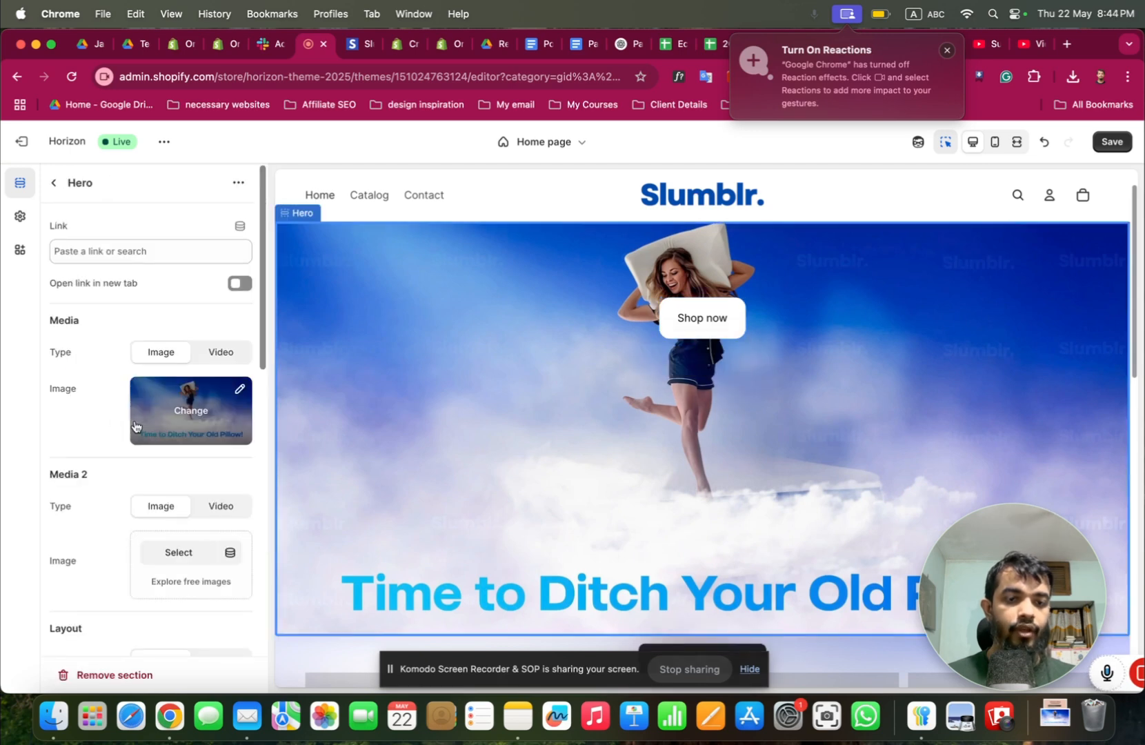
scroll(136, 426, down, 10)
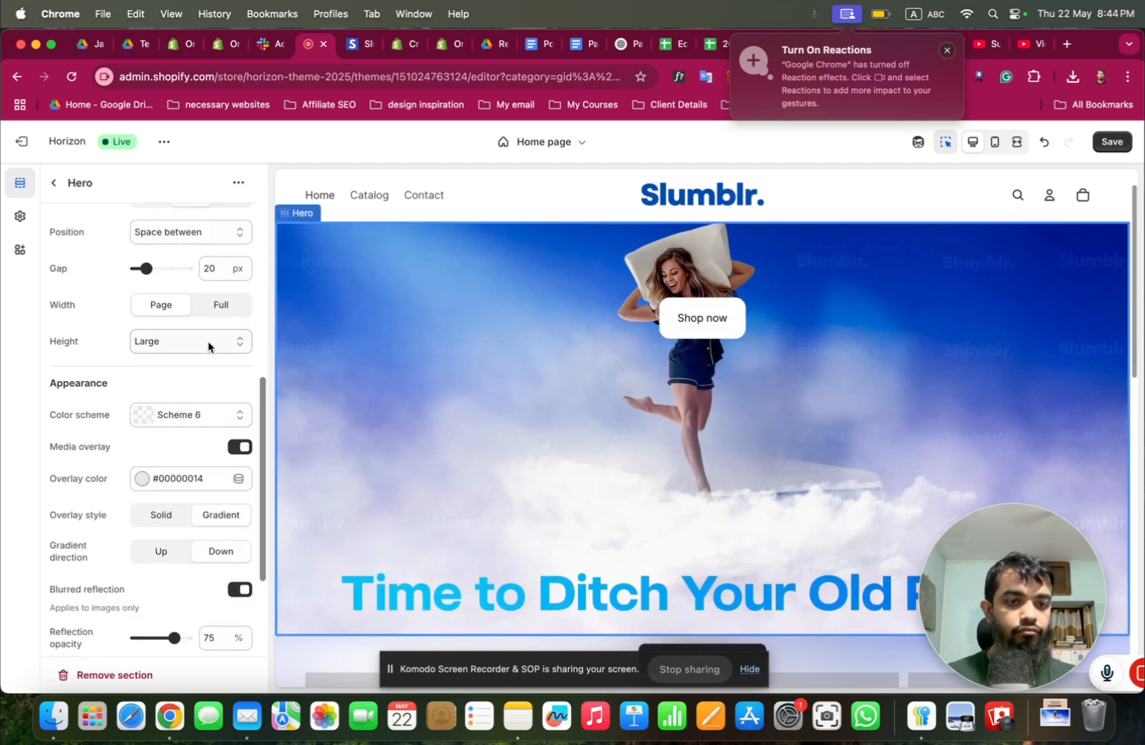
scroll(207, 372, down, 3)
scroll(207, 403, up, 10)
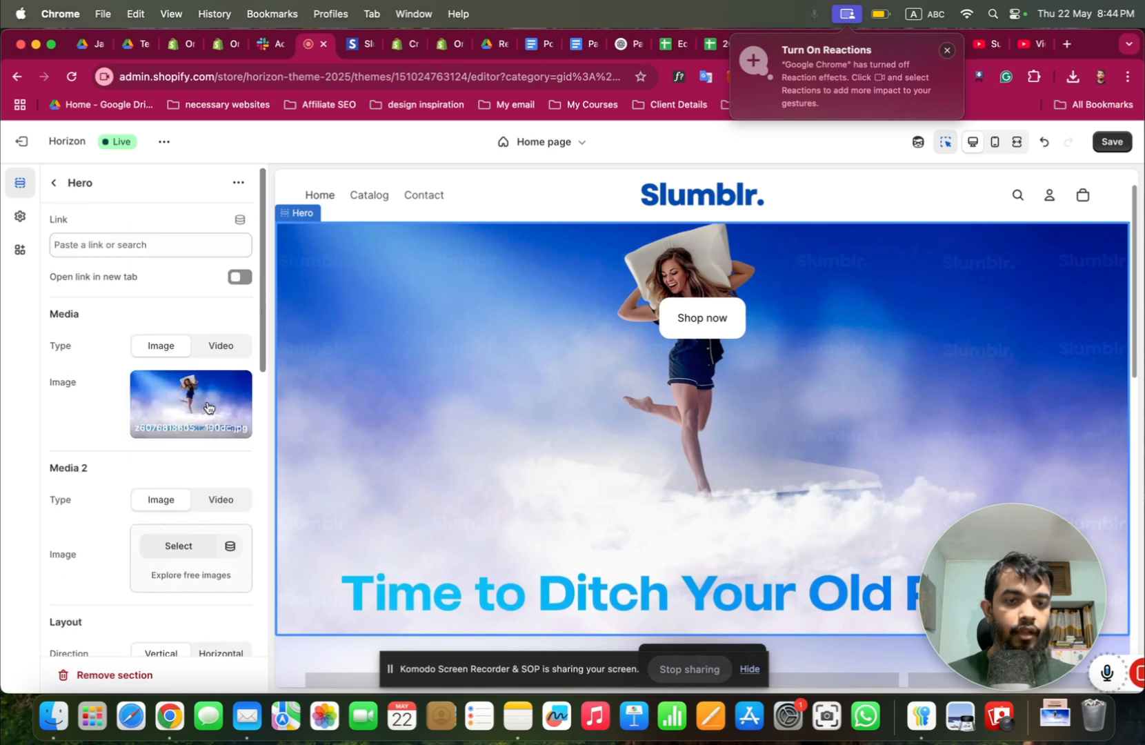
scroll(208, 408, down, 5)
click(220, 330)
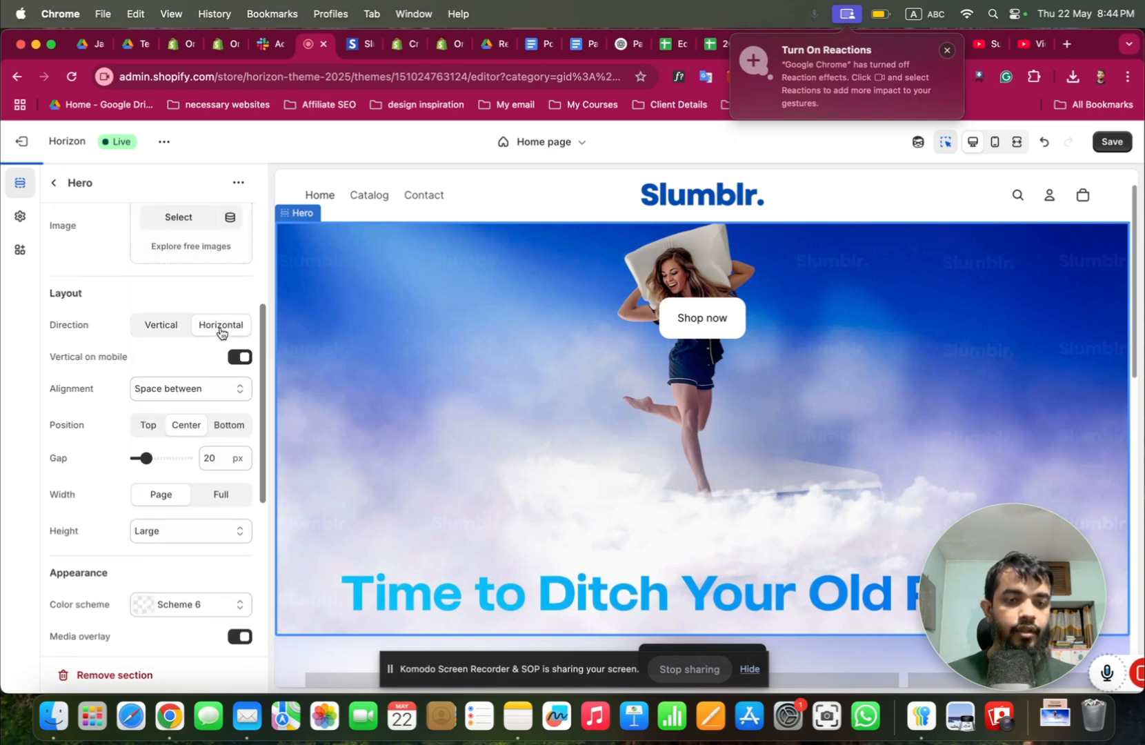
click(206, 392)
click(207, 359)
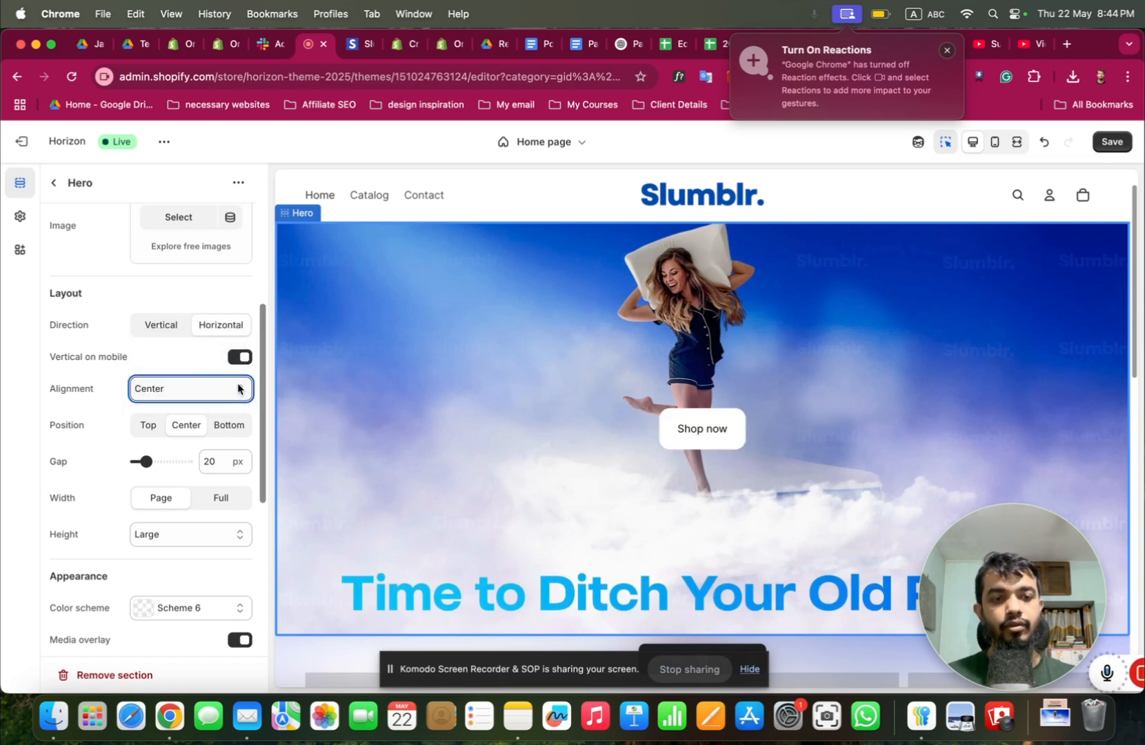
click(359, 45)
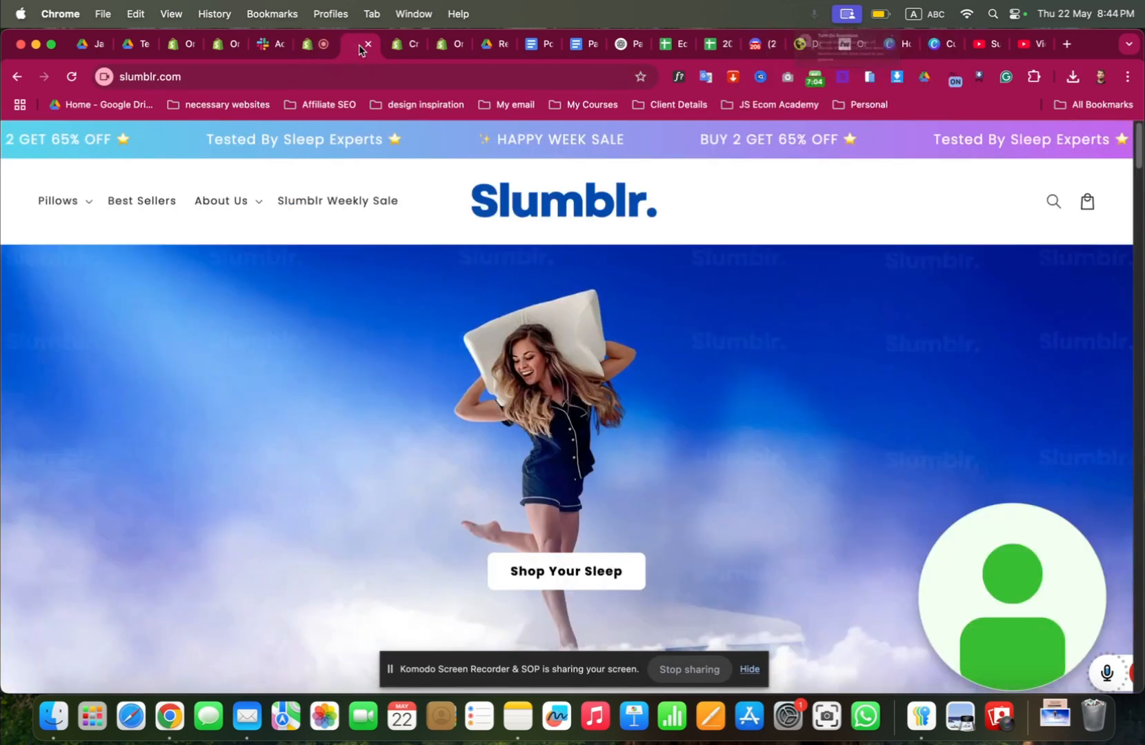
click(310, 44)
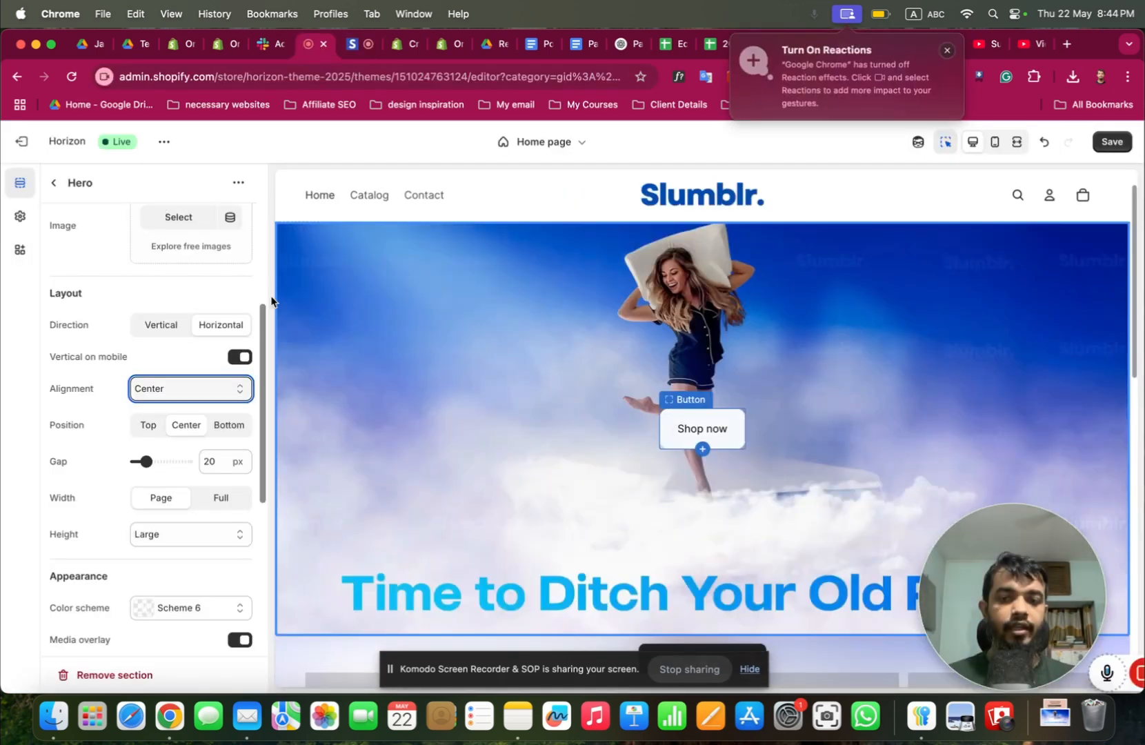
Check the Hero button's style options and set the primary button's text weight to Medium in the theme-wide button settings.
click(54, 183)
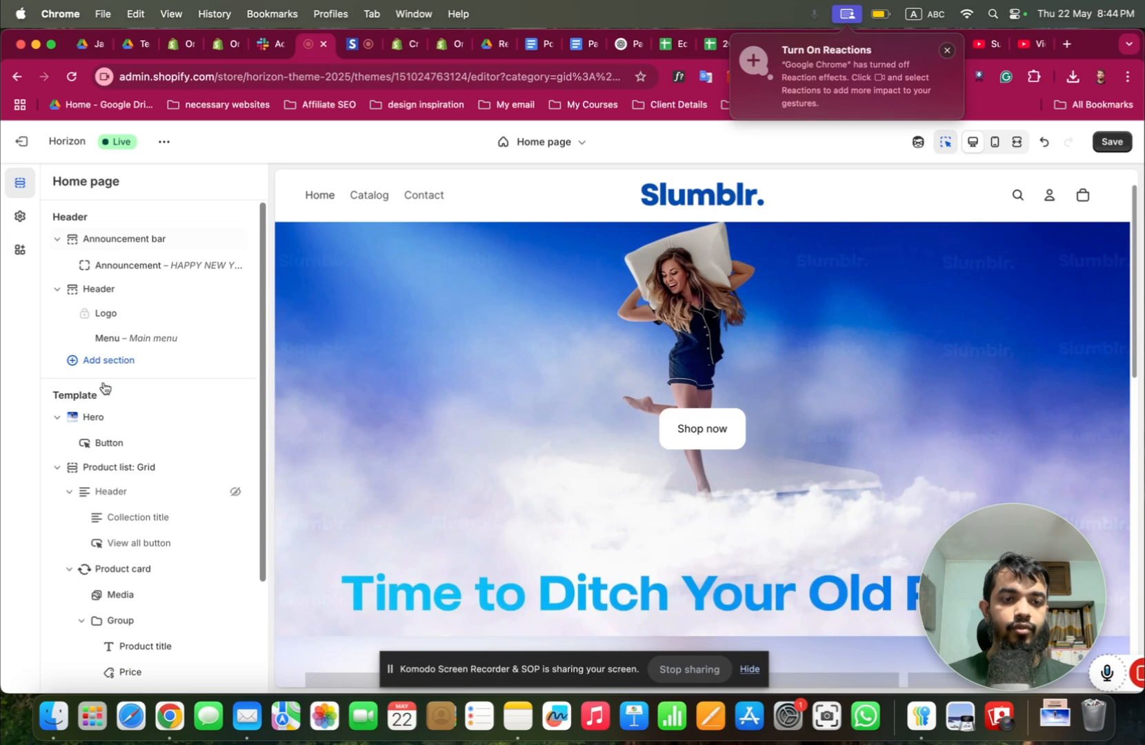
click(128, 443)
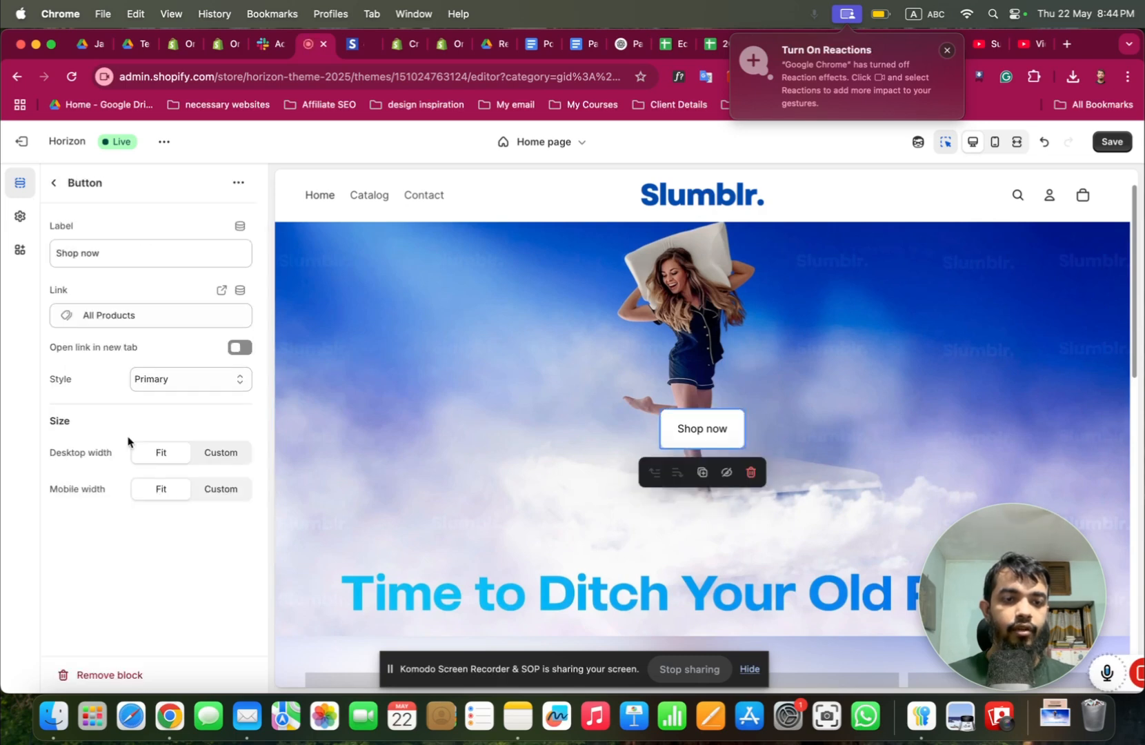
click(162, 378)
click(161, 375)
click(31, 222)
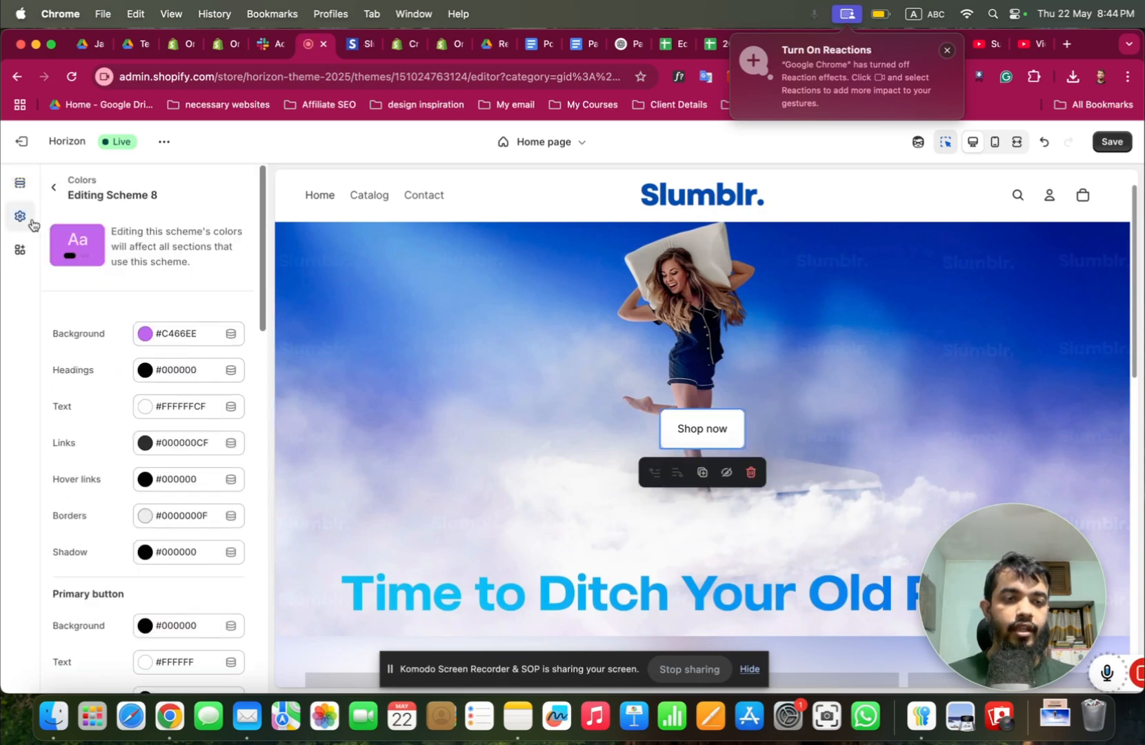
click(55, 197)
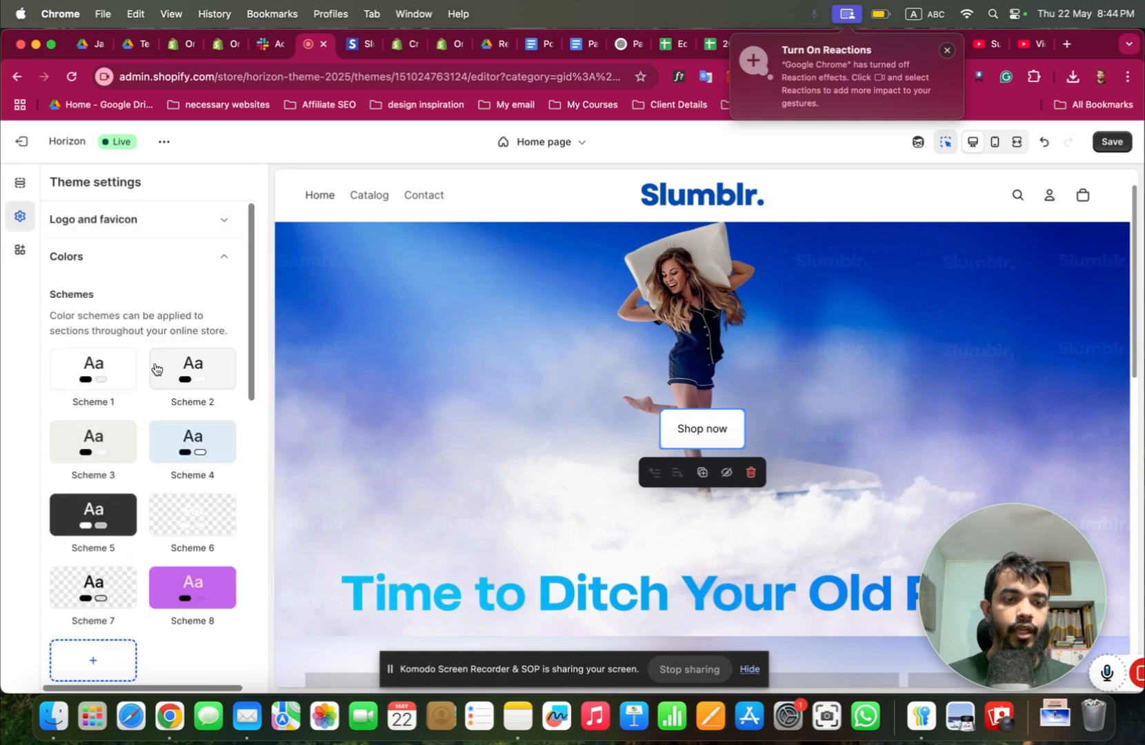
click(97, 258)
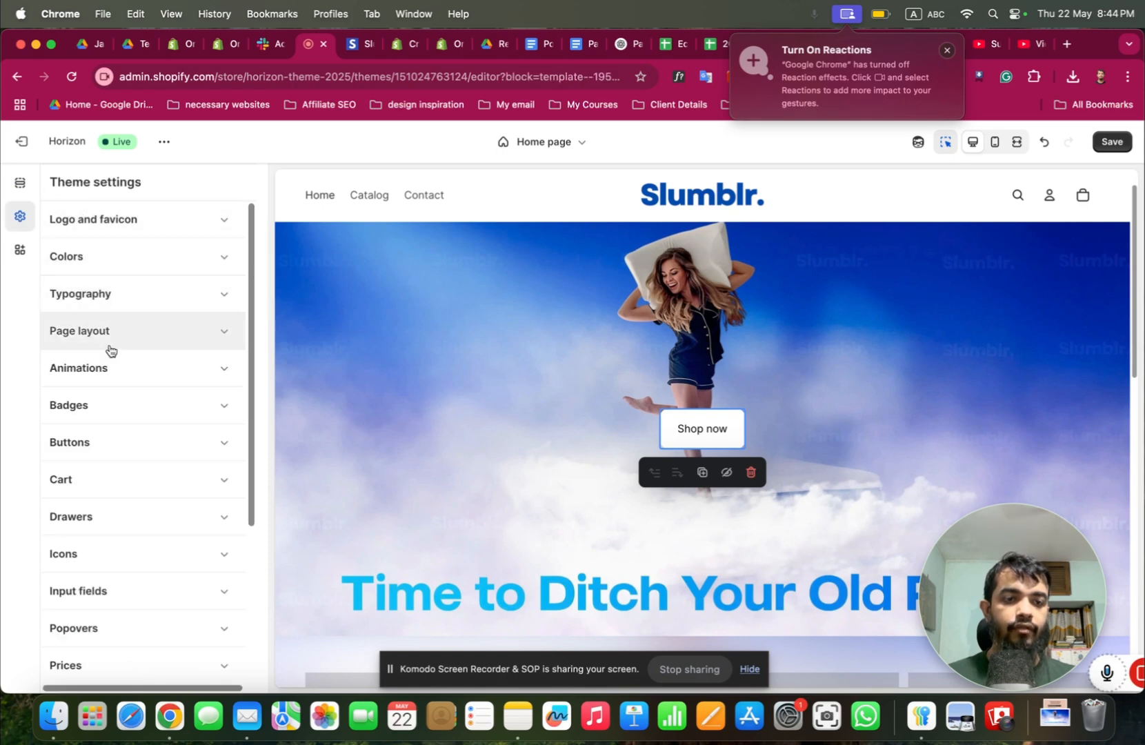
click(95, 441)
scroll(97, 437, down, 5)
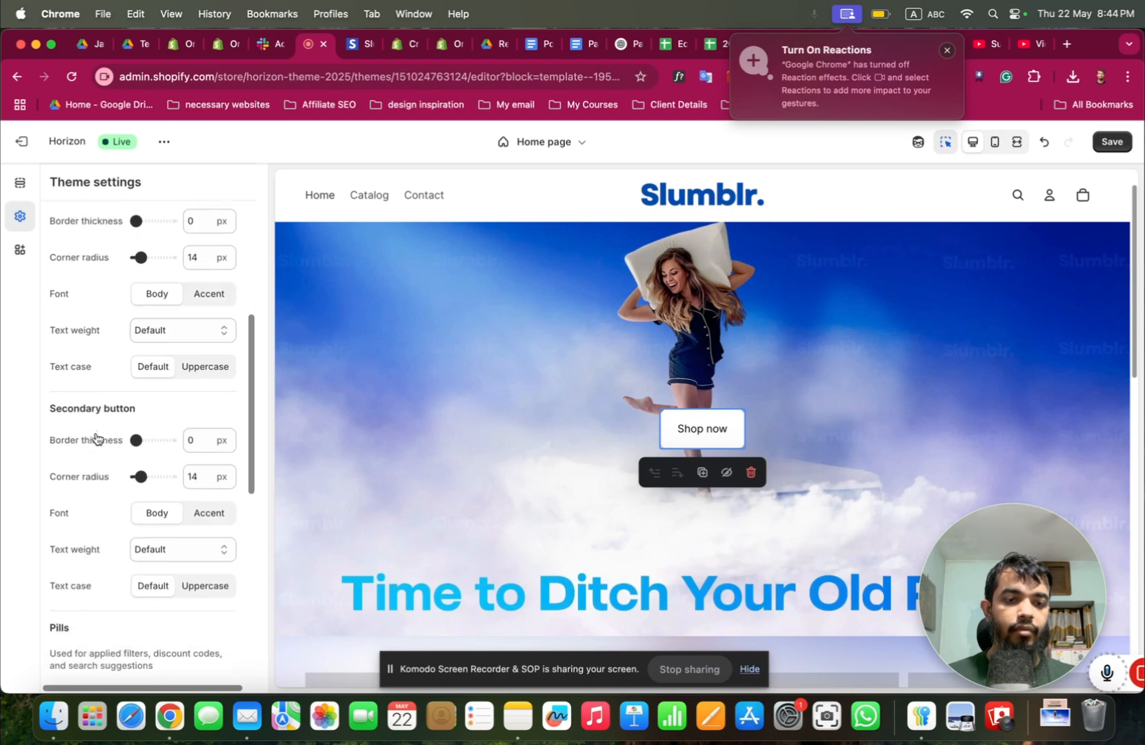
scroll(97, 438, up, 4)
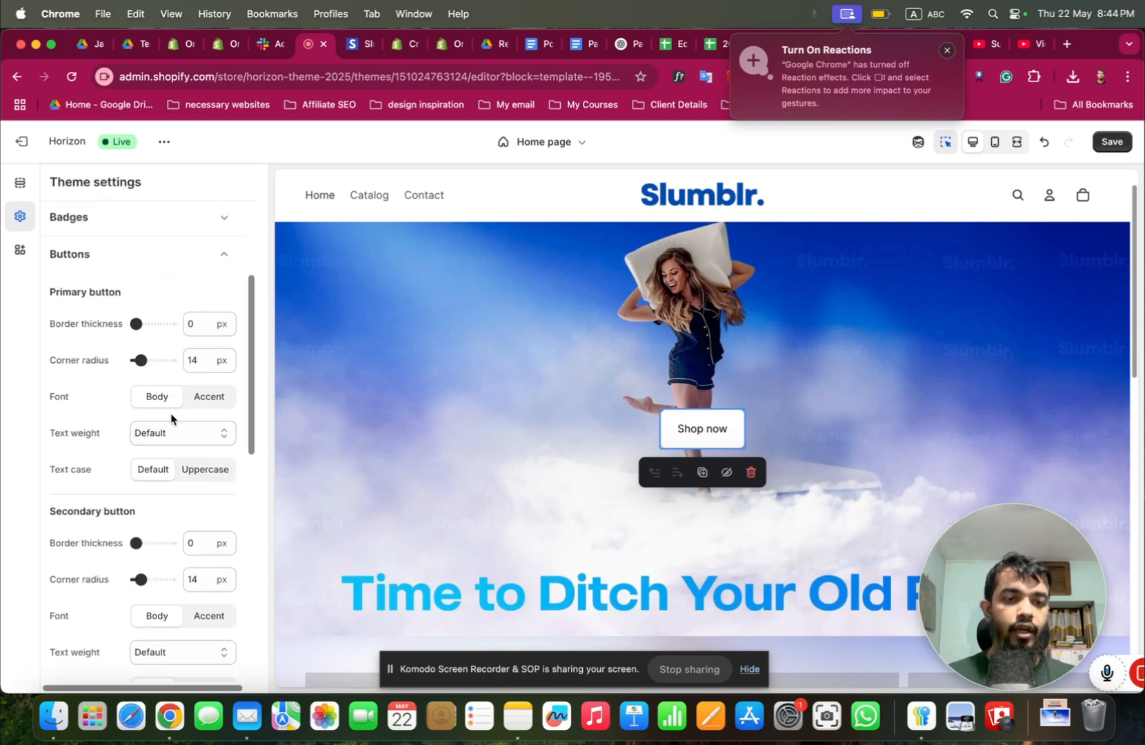
click(172, 433)
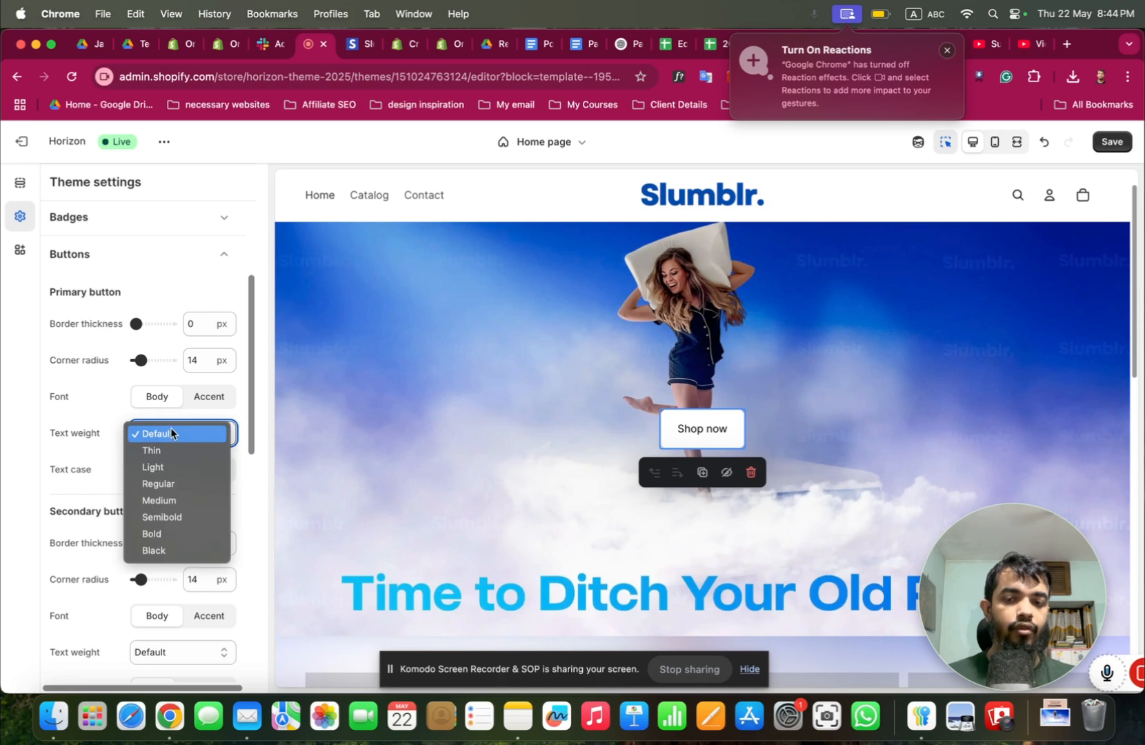
click(183, 499)
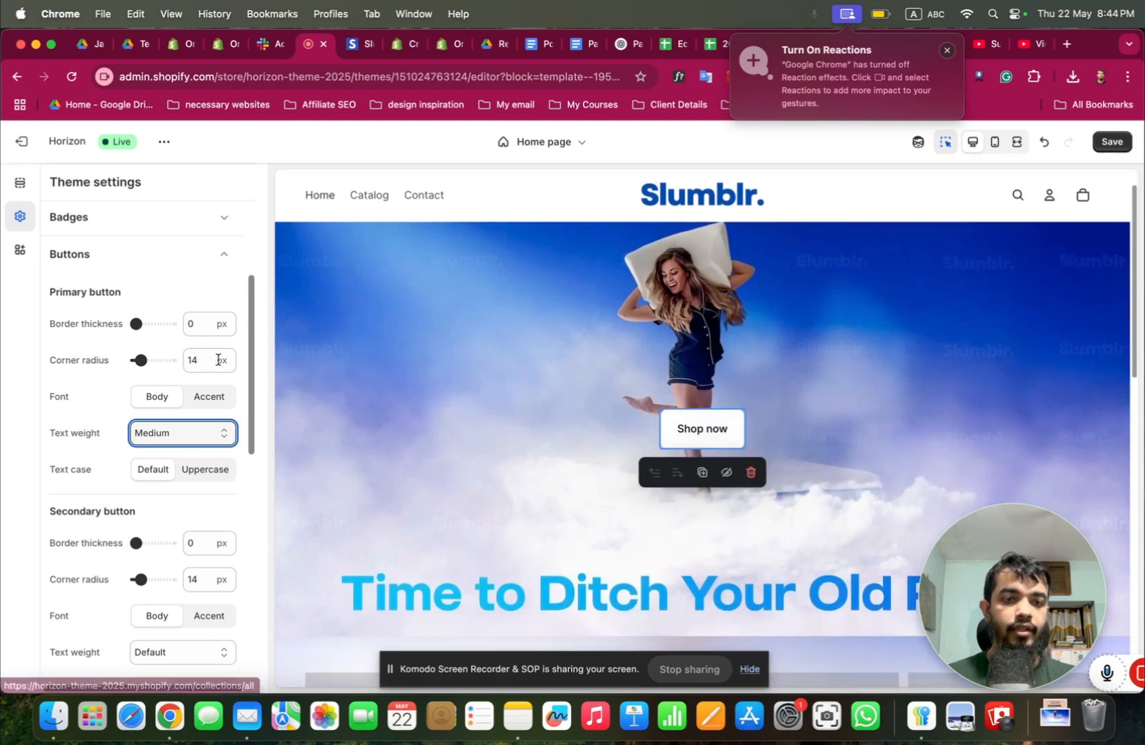
Review the theme's primary, secondary and pill button settings, and recheck the style options of the Hero's Button block.
scroll(173, 425, down, 5)
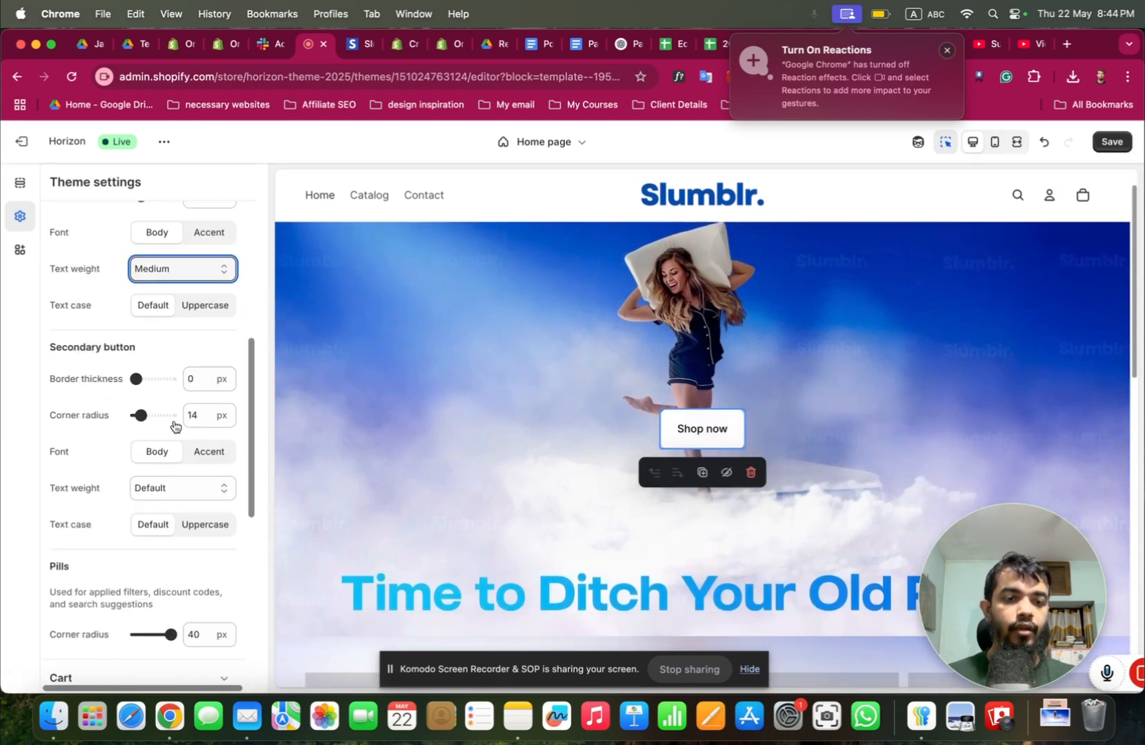
scroll(179, 474, up, 4)
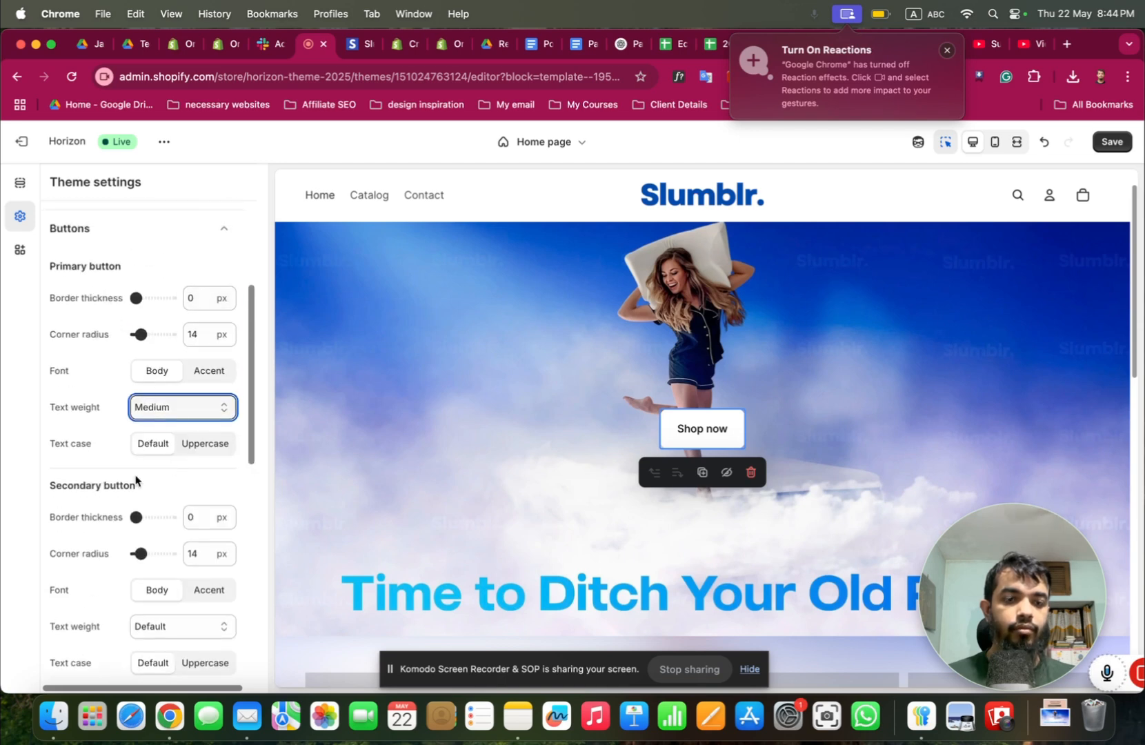
scroll(89, 398, down, 4)
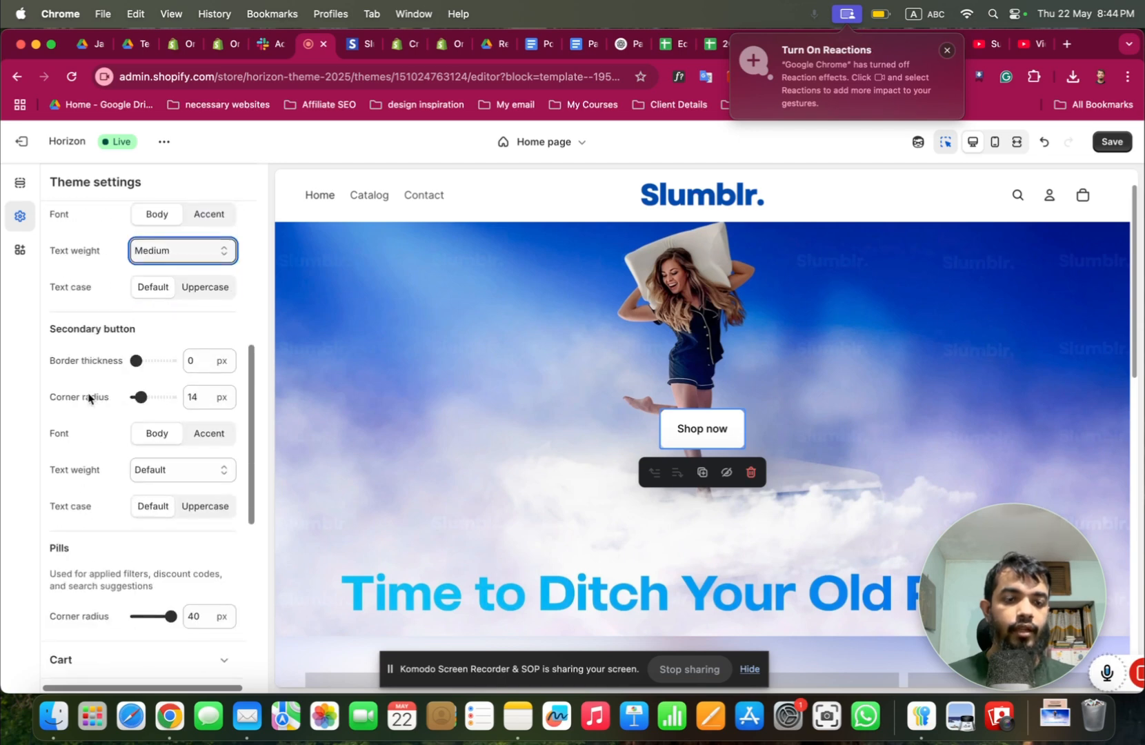
click(20, 182)
click(138, 380)
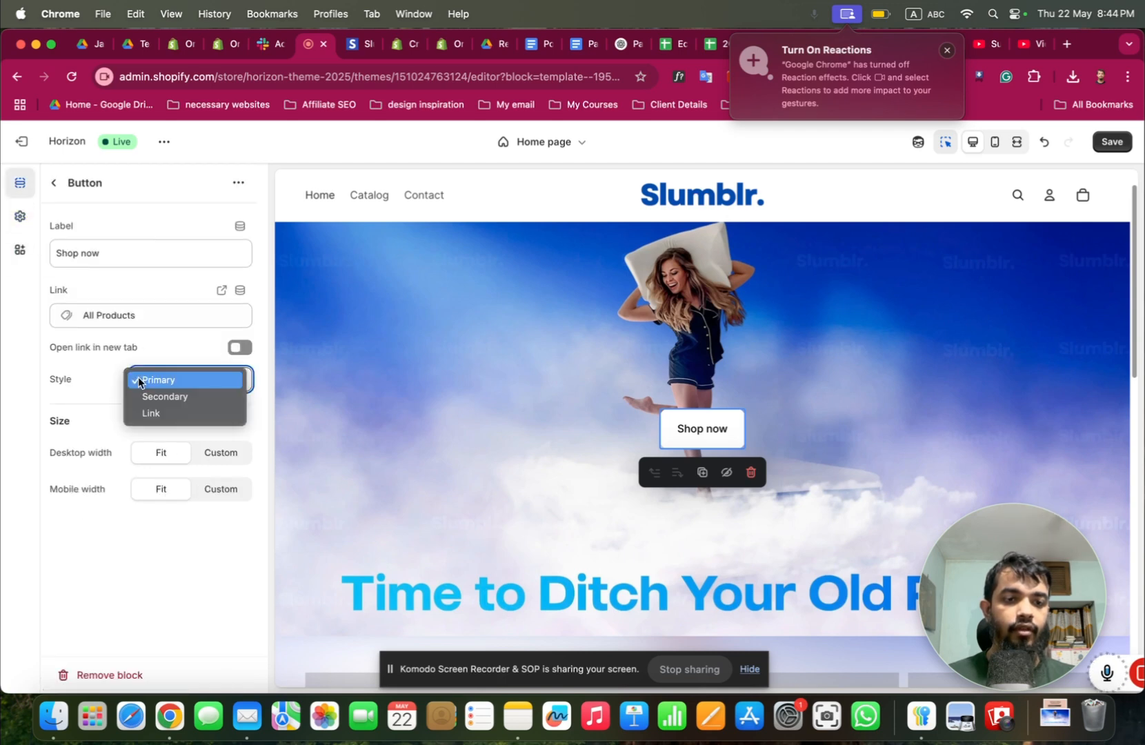
click(138, 380)
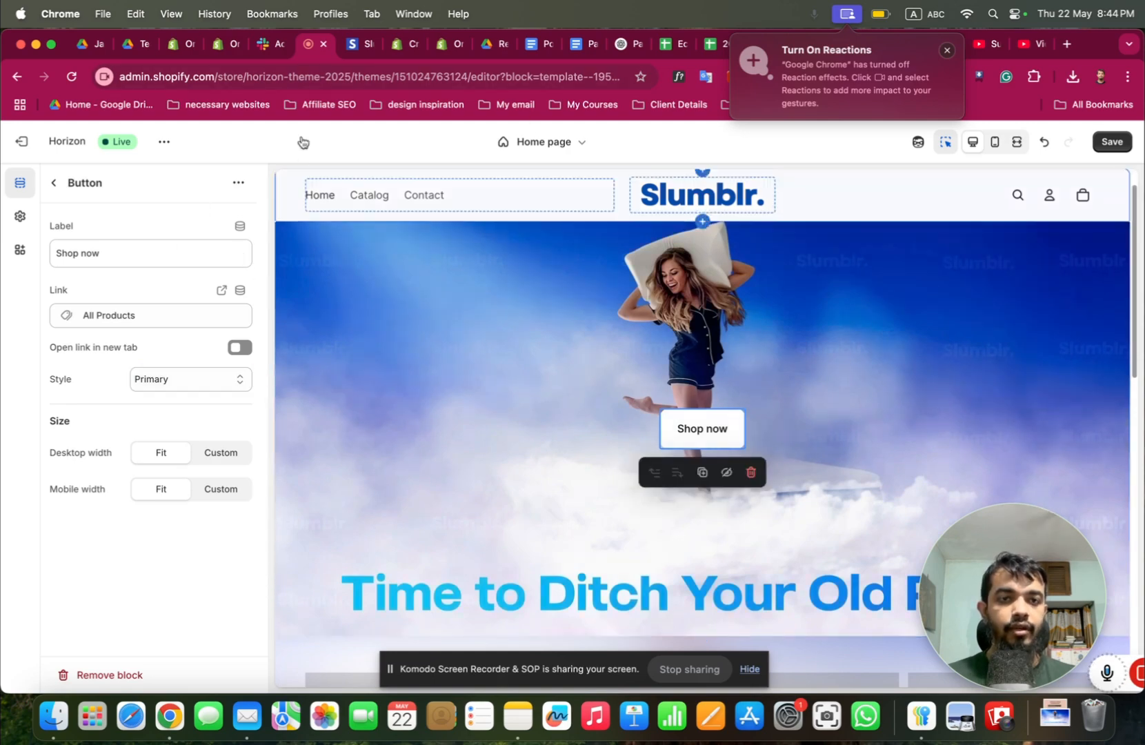
Examine the hero banner and the Top Slumblr Sleep Products section on the slumblr.com reference homepage.
click(352, 45)
scroll(469, 443, down, 5)
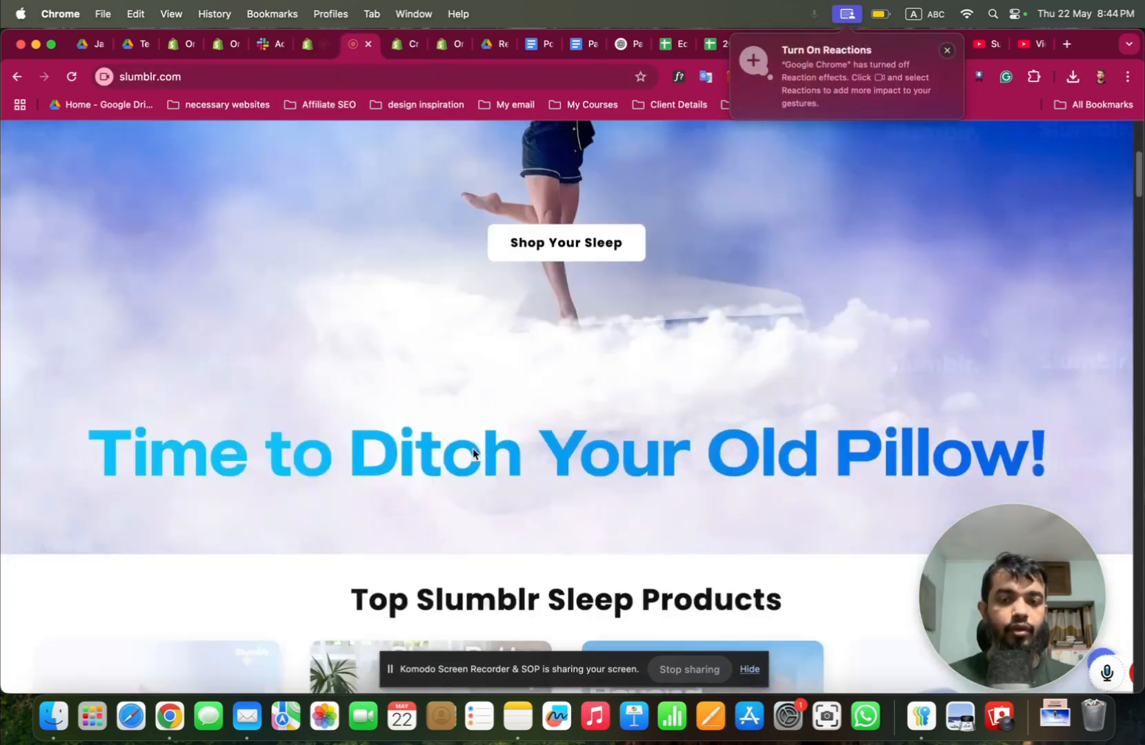
scroll(513, 339, up, 3)
scroll(517, 358, down, 10)
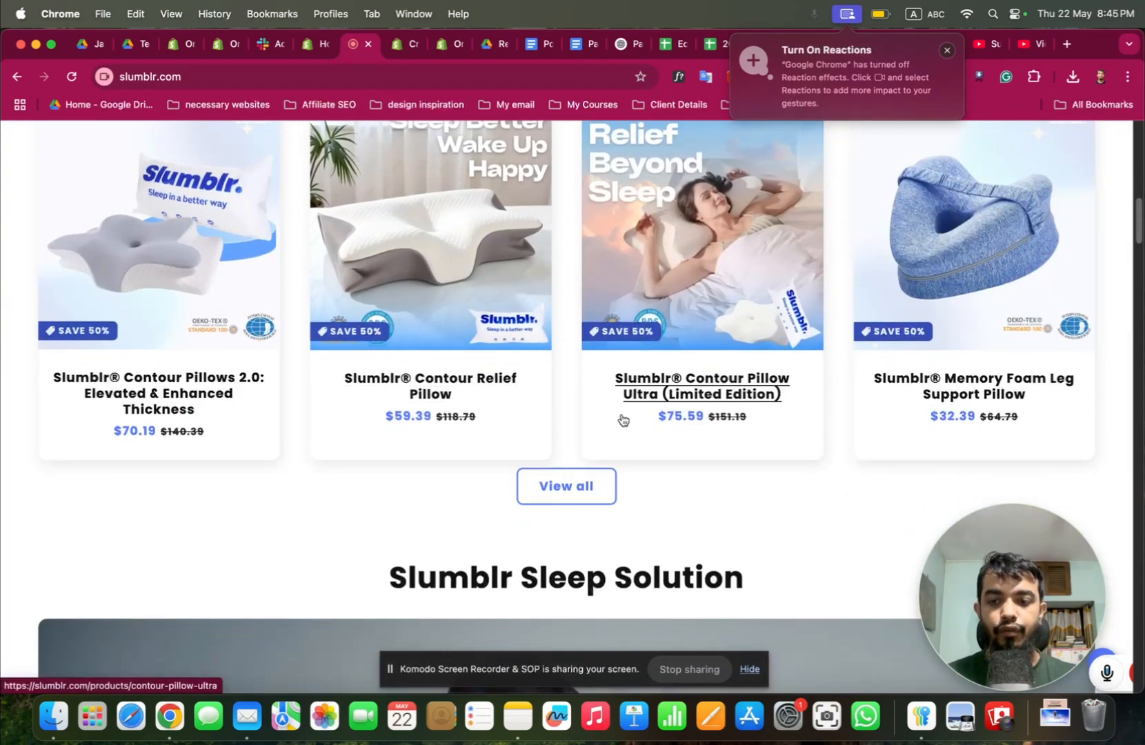
scroll(621, 416, up, 4)
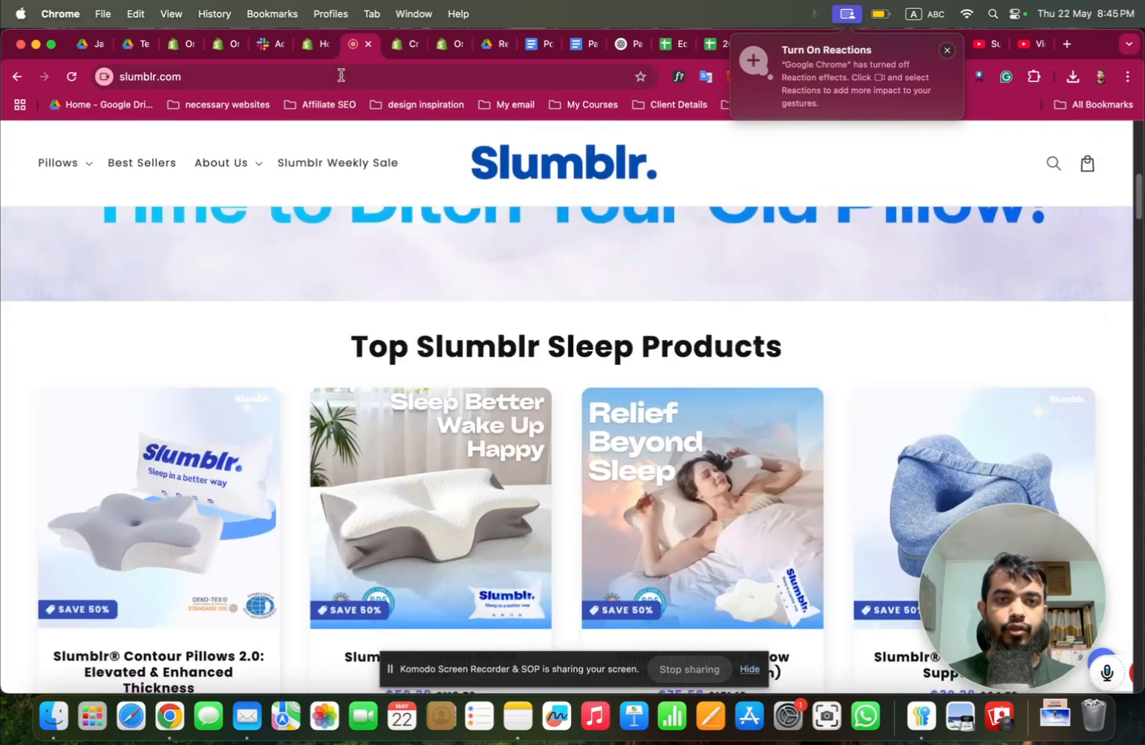
Return to the Horizon theme editor, save the theme changes and switch the home page preview to mobile.
click(317, 43)
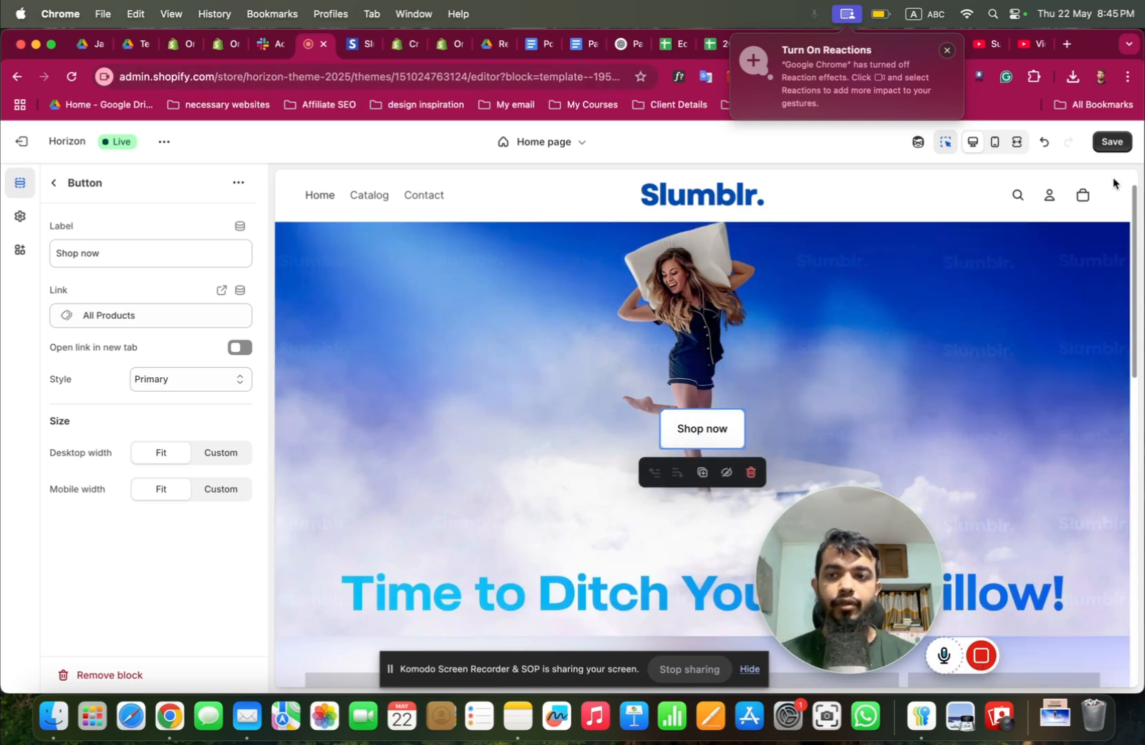
click(1112, 142)
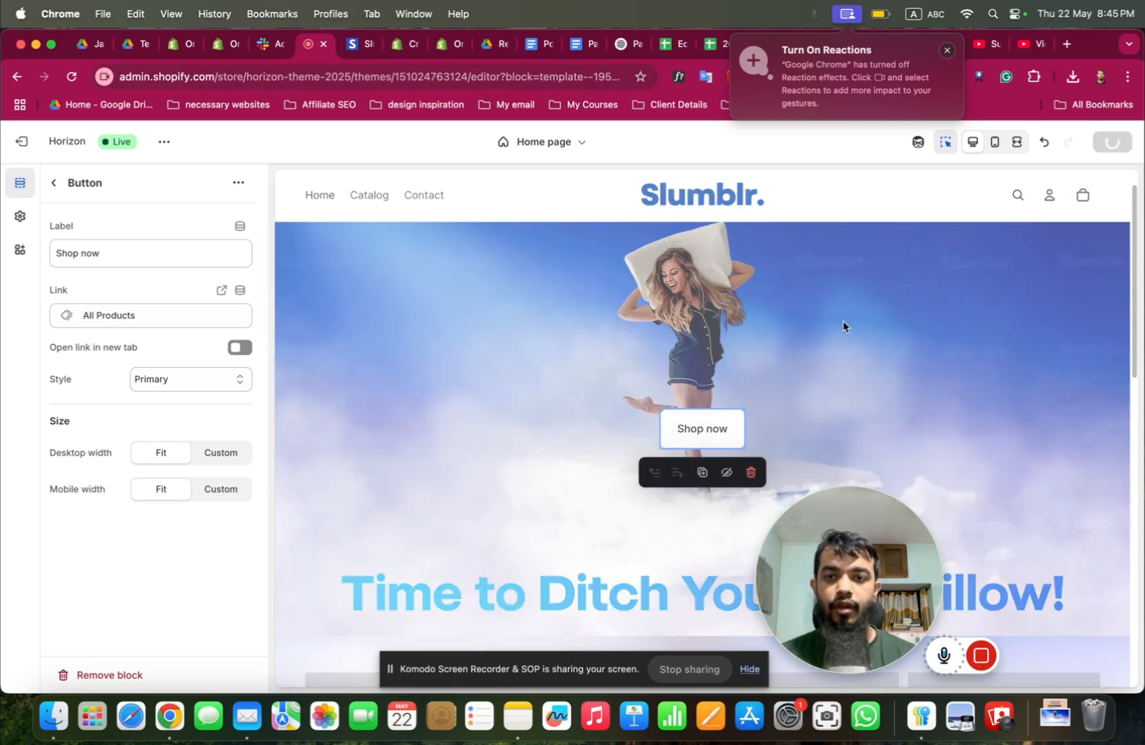
click(994, 142)
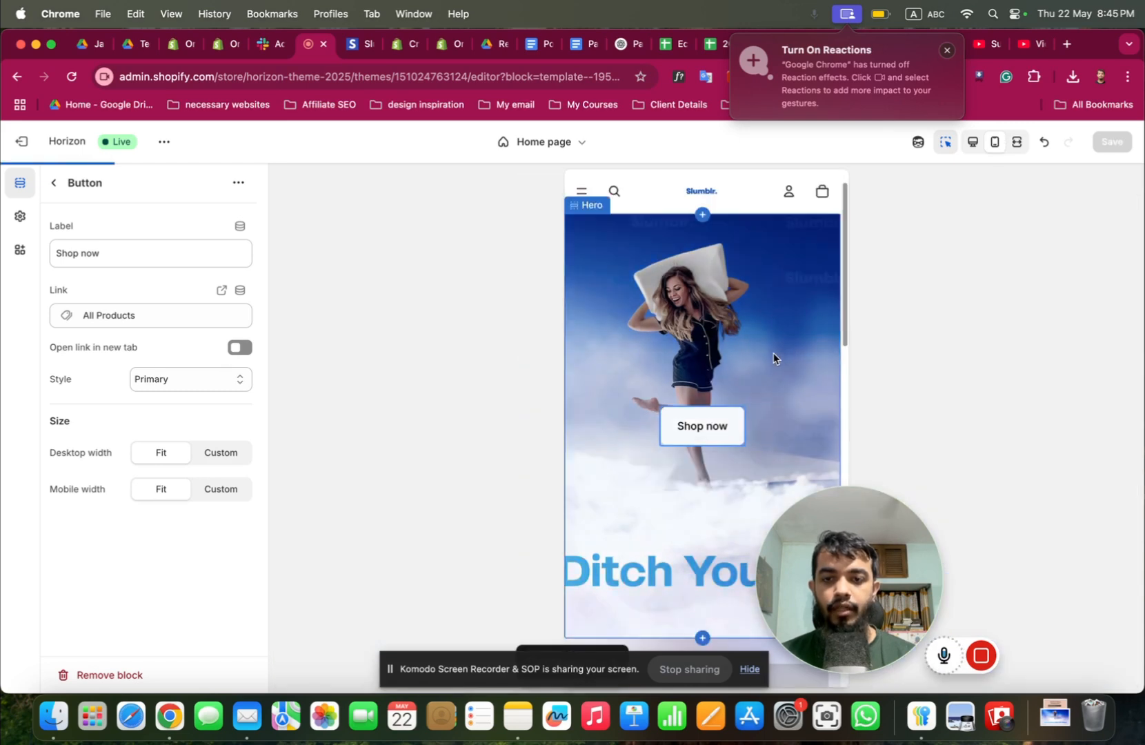
Turn off Vertical on mobile in the Hero section's layout settings and save the theme.
click(772, 352)
scroll(200, 445, down, 5)
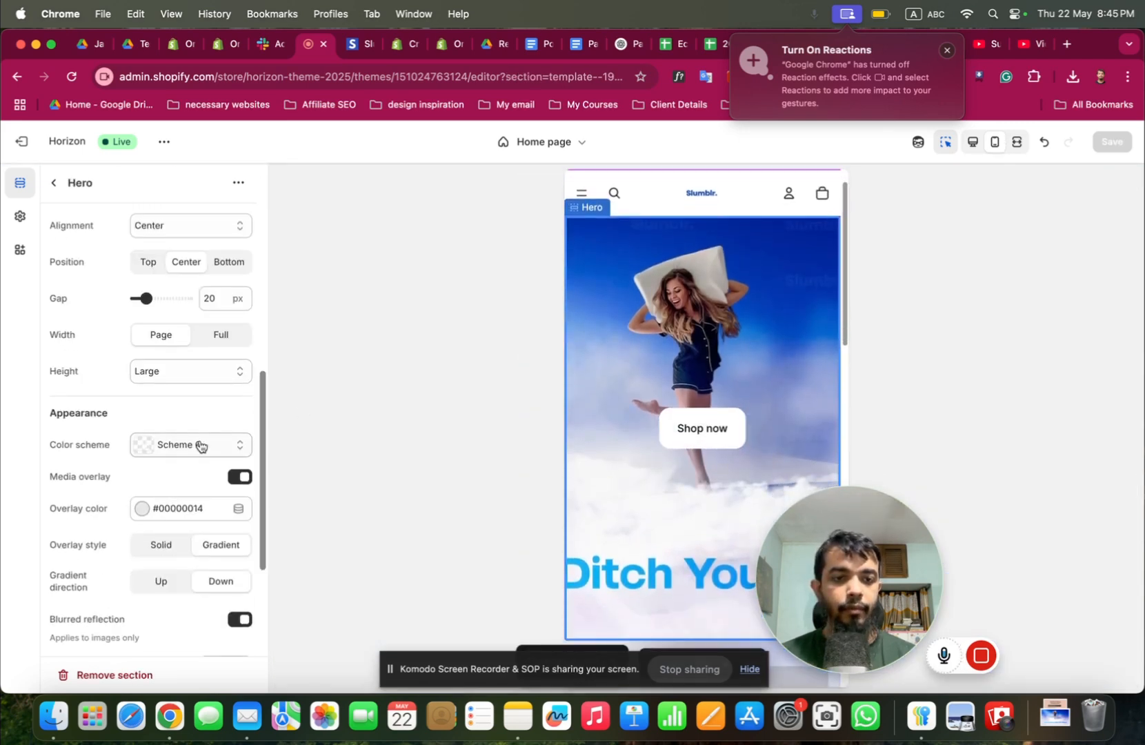
scroll(204, 379, down, 1)
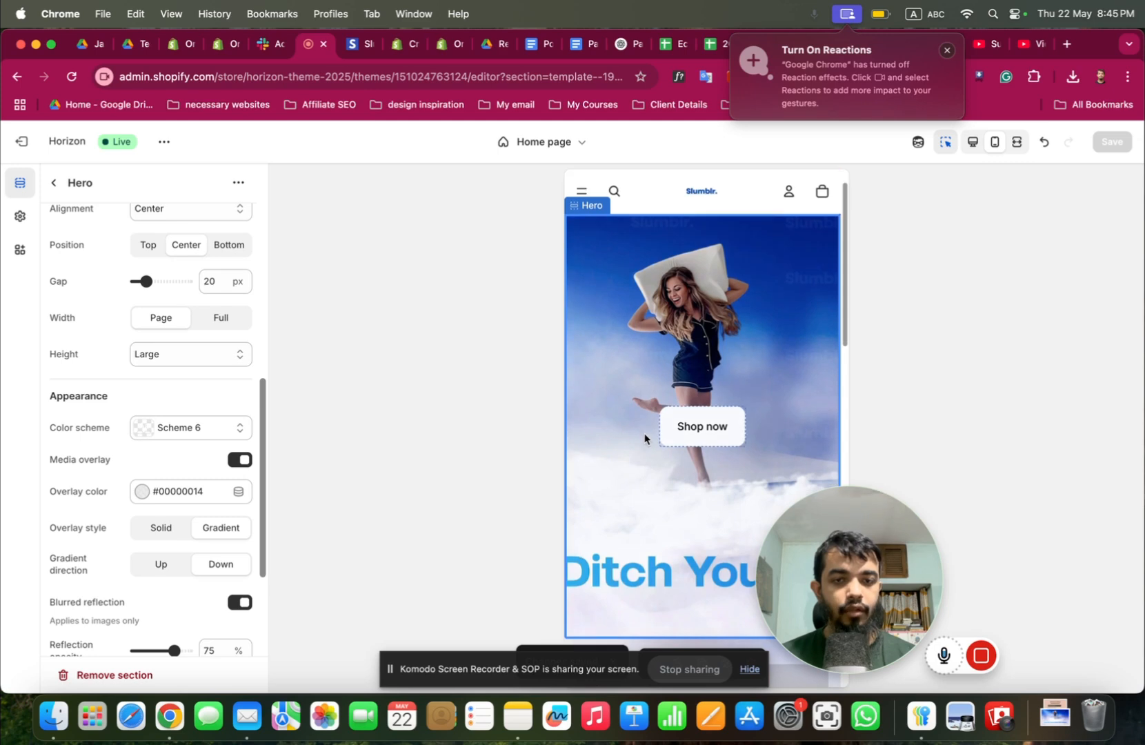
scroll(644, 437, down, 3)
scroll(129, 486, down, 3)
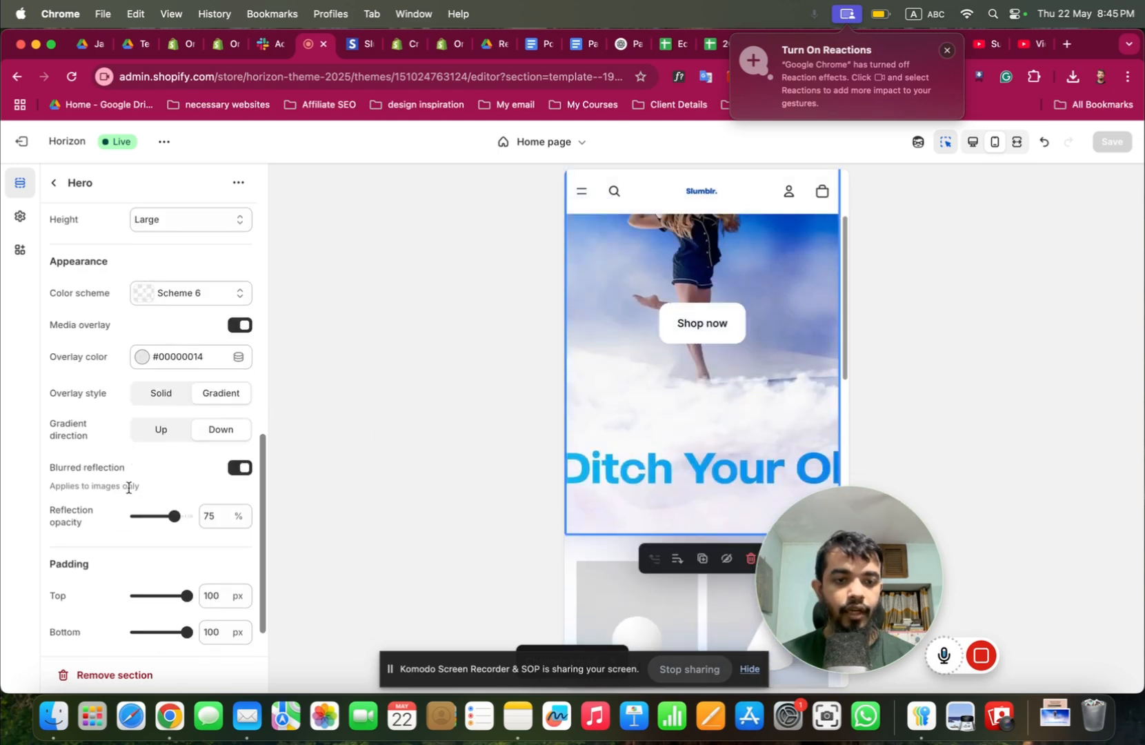
scroll(129, 486, up, 5)
scroll(129, 488, down, 5)
scroll(129, 488, up, 8)
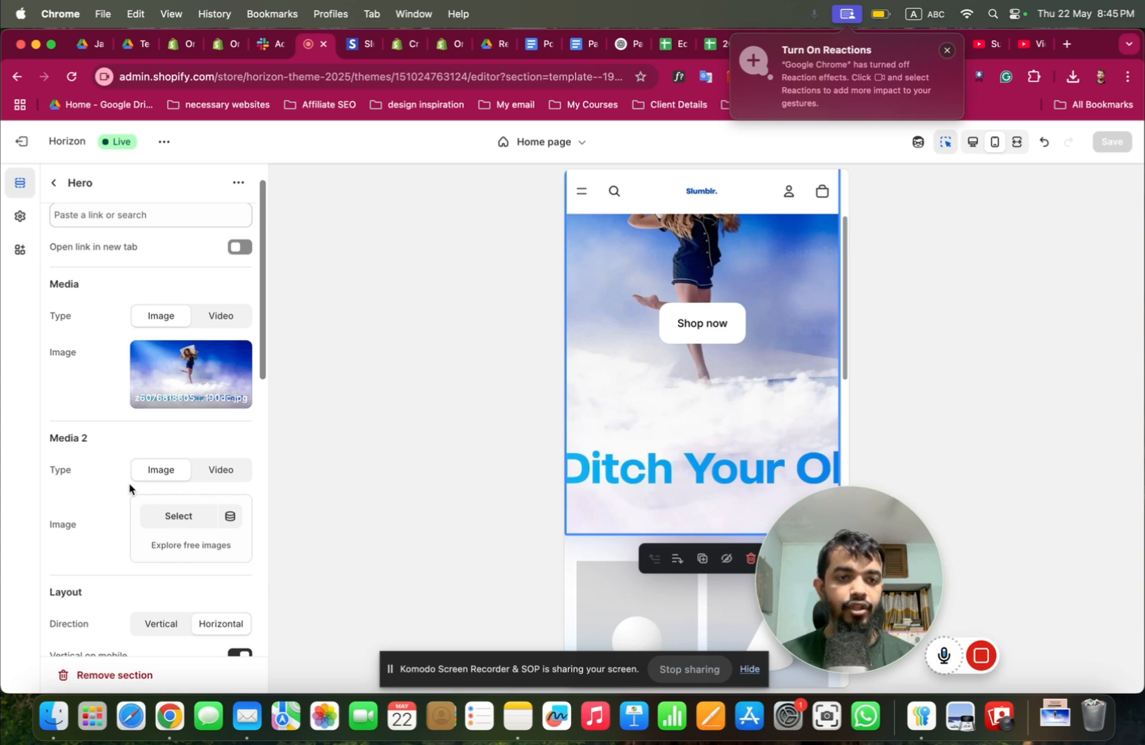
scroll(129, 488, down, 5)
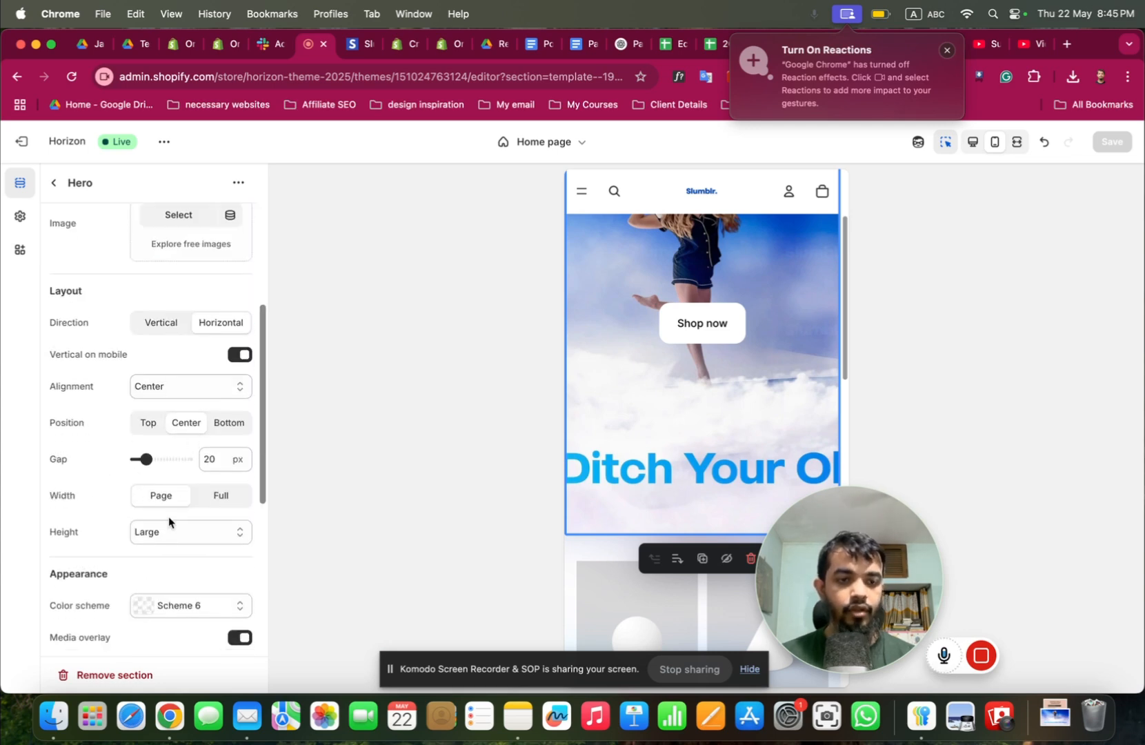
click(237, 356)
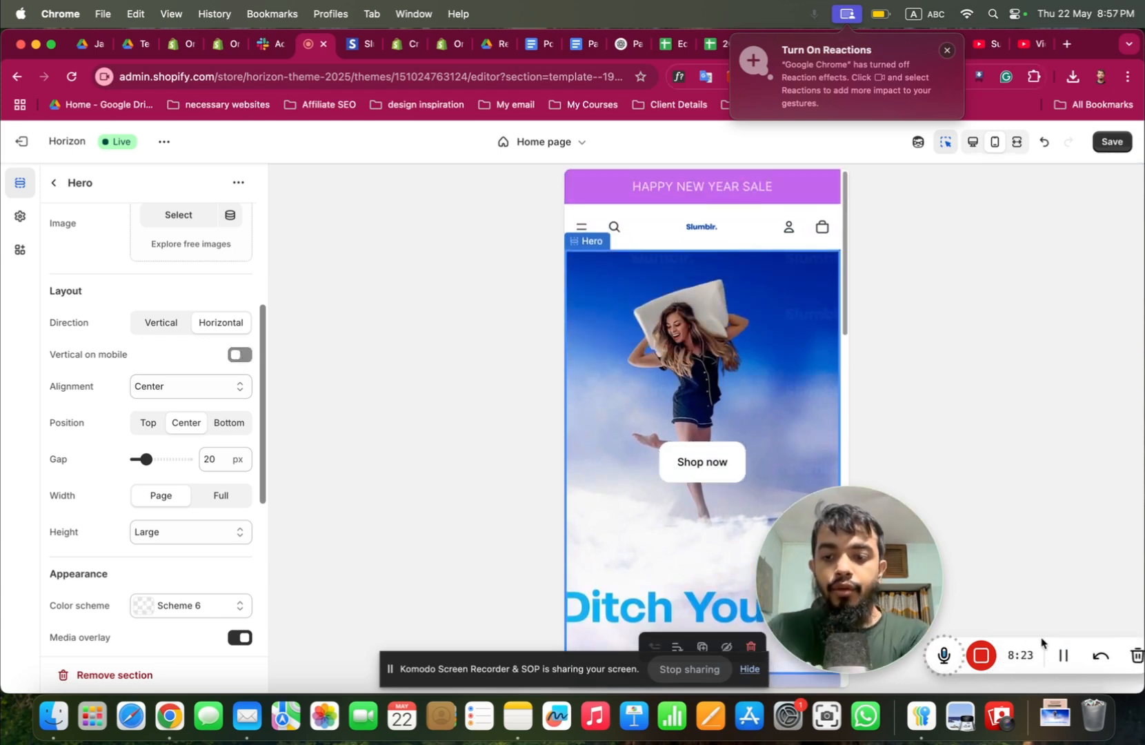
click(1113, 144)
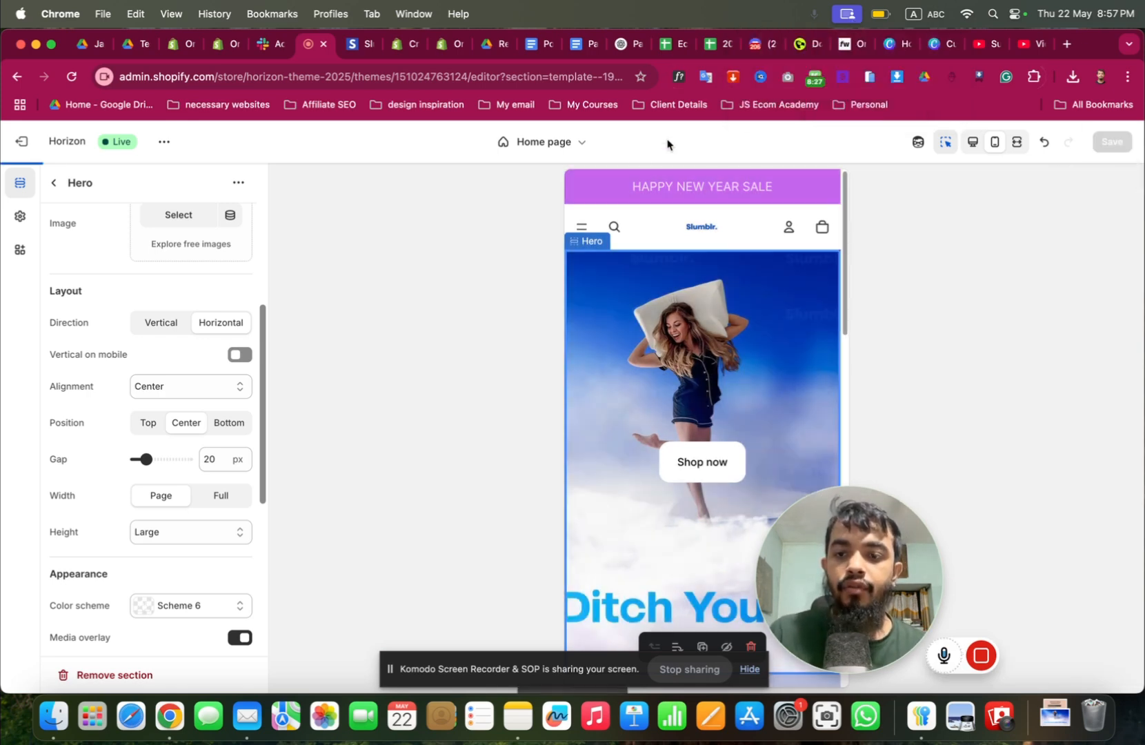
Exit the theme editor, go to the store's products and review the fields of a blank new-product form.
click(22, 139)
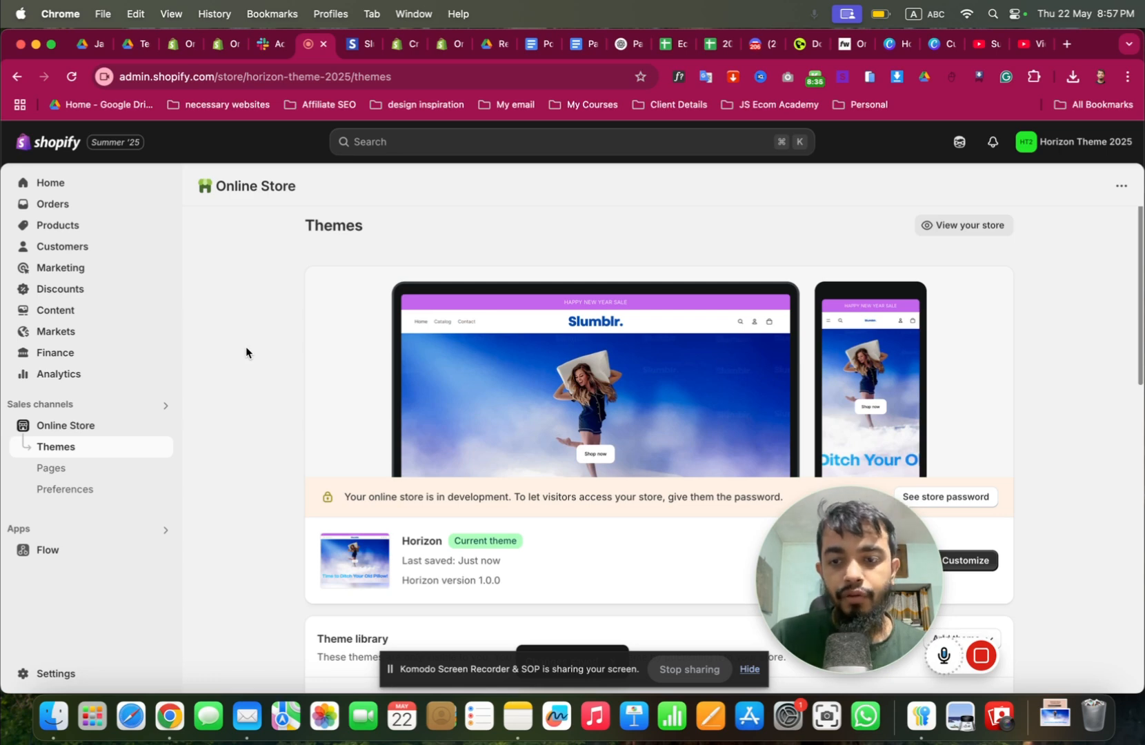
click(82, 228)
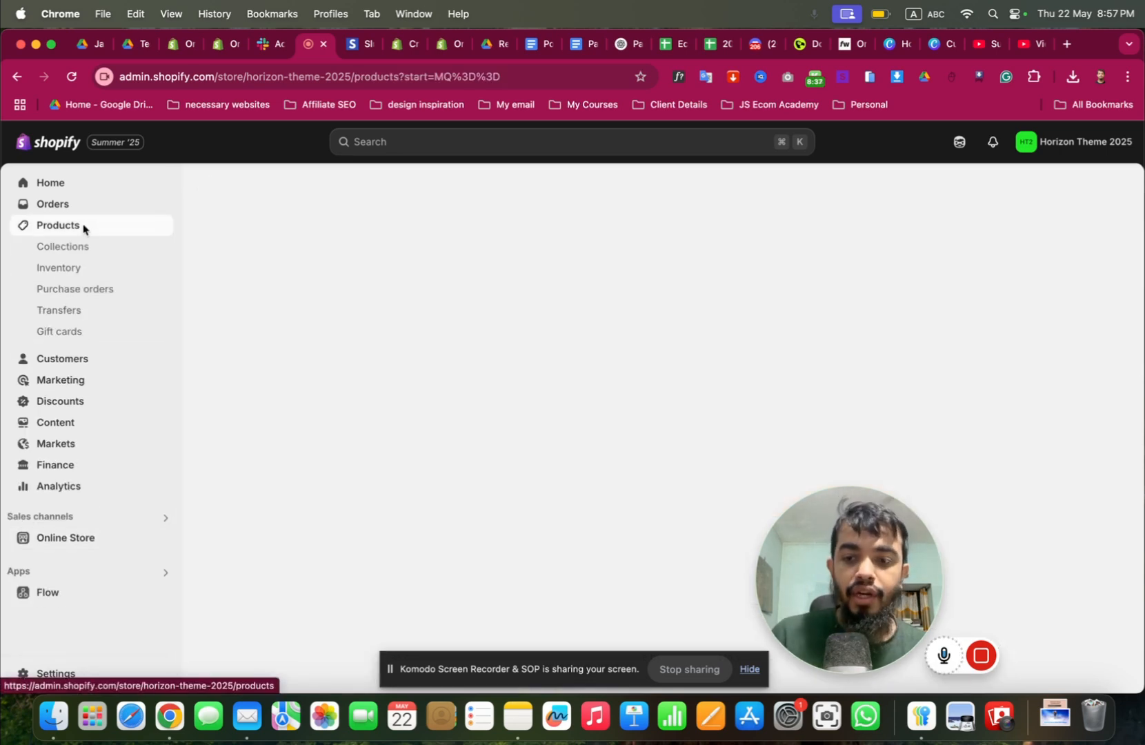
click(332, 361)
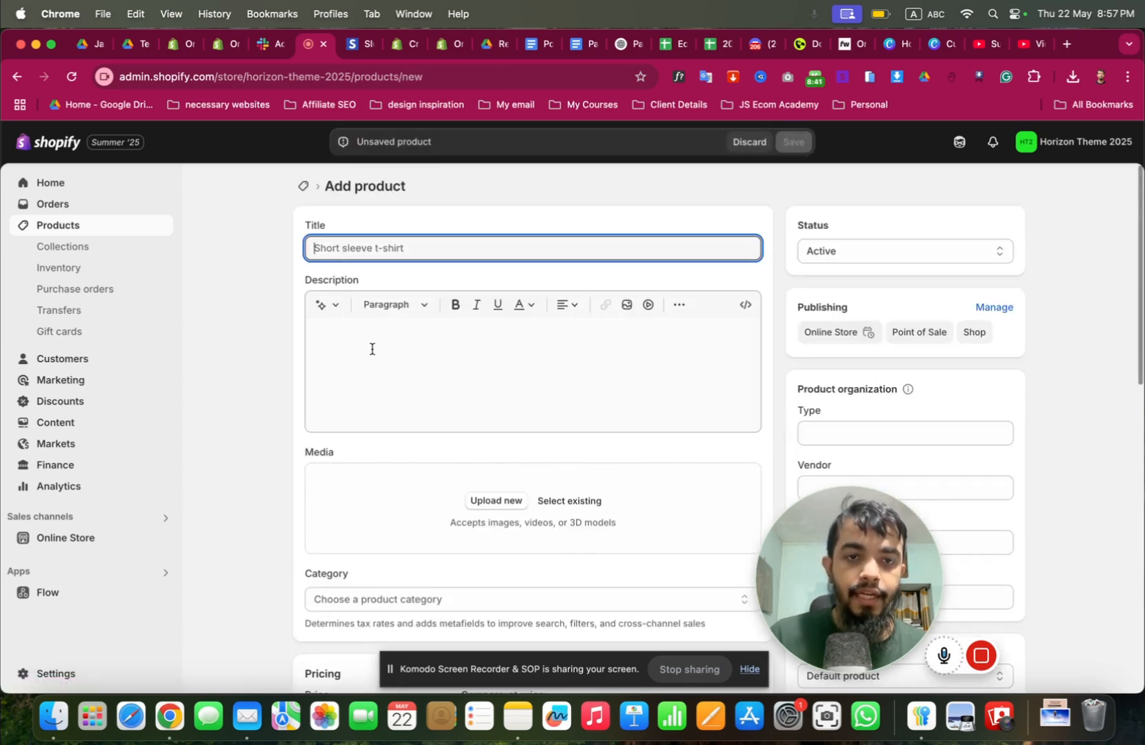
click(379, 362)
scroll(426, 464, down, 6)
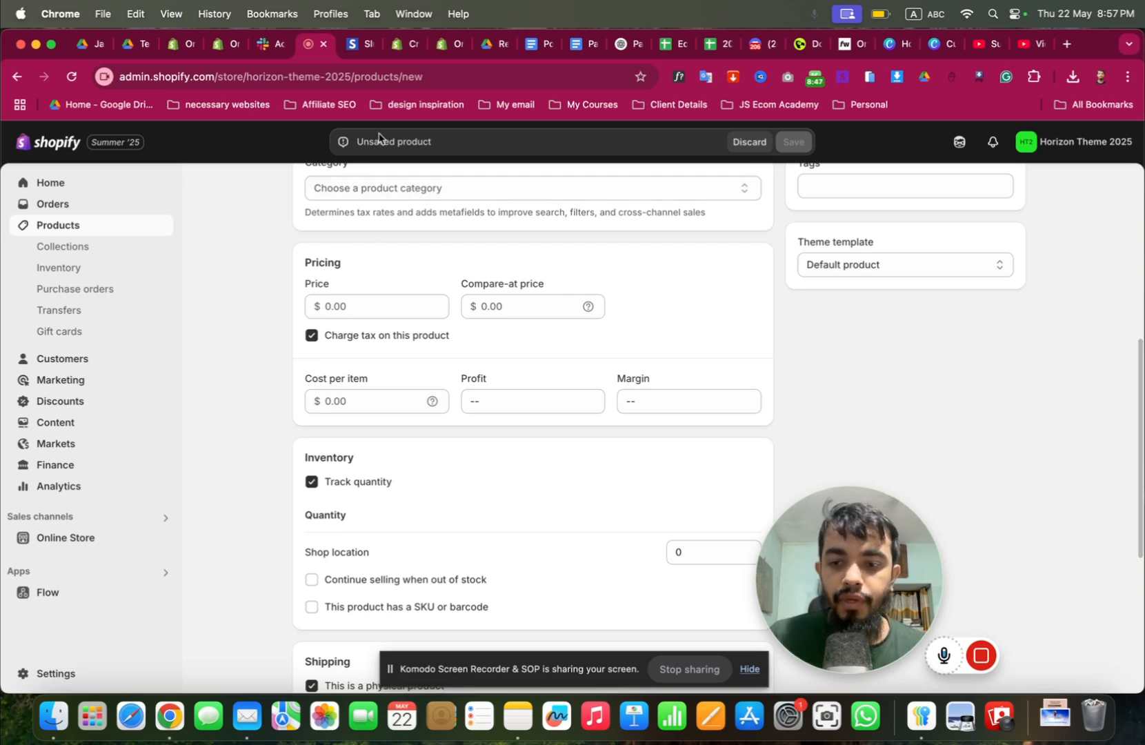
Switch to the slumblr.com reference site and look through the installed browser extensions.
click(344, 42)
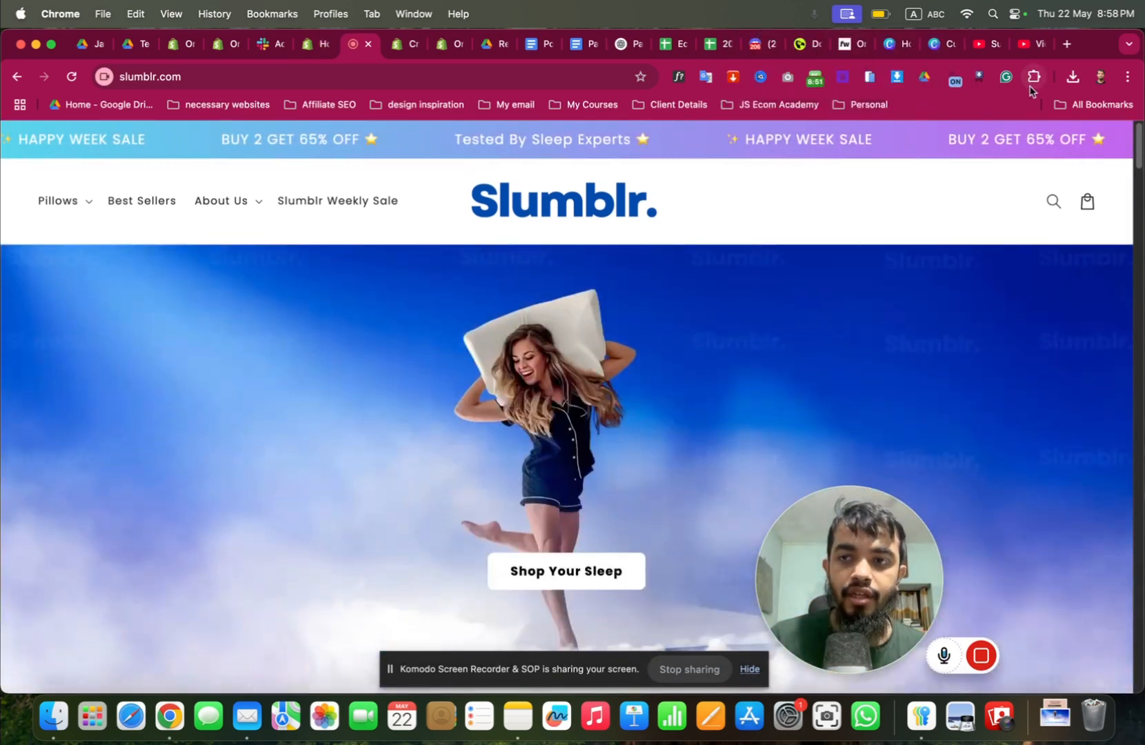
click(1032, 76)
scroll(896, 253, down, 5)
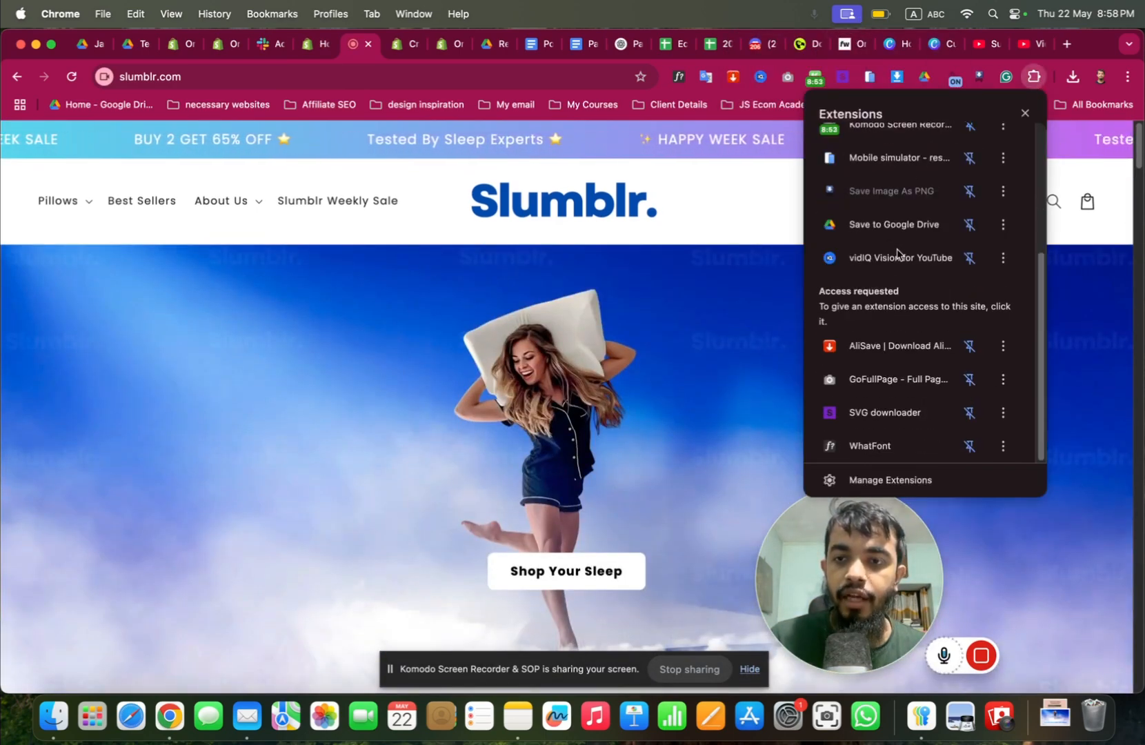
Search Google for "store harvest chrome" in a new tab and look through the results.
click(1067, 44)
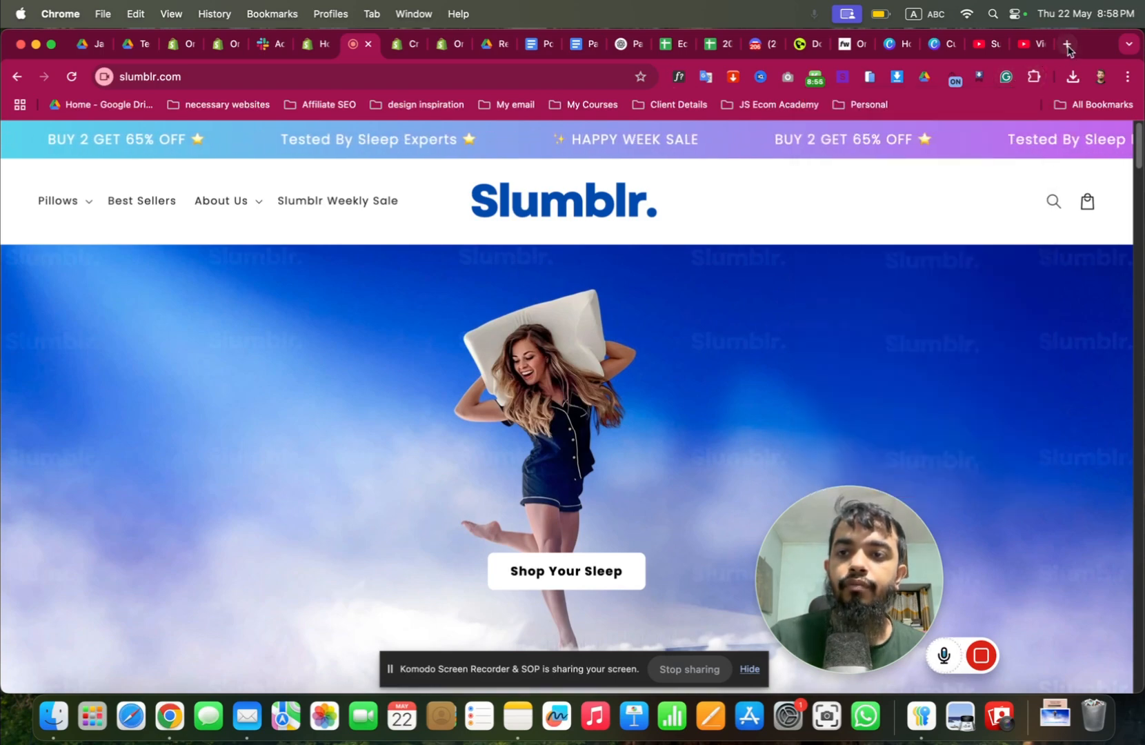
text(store harvest c)
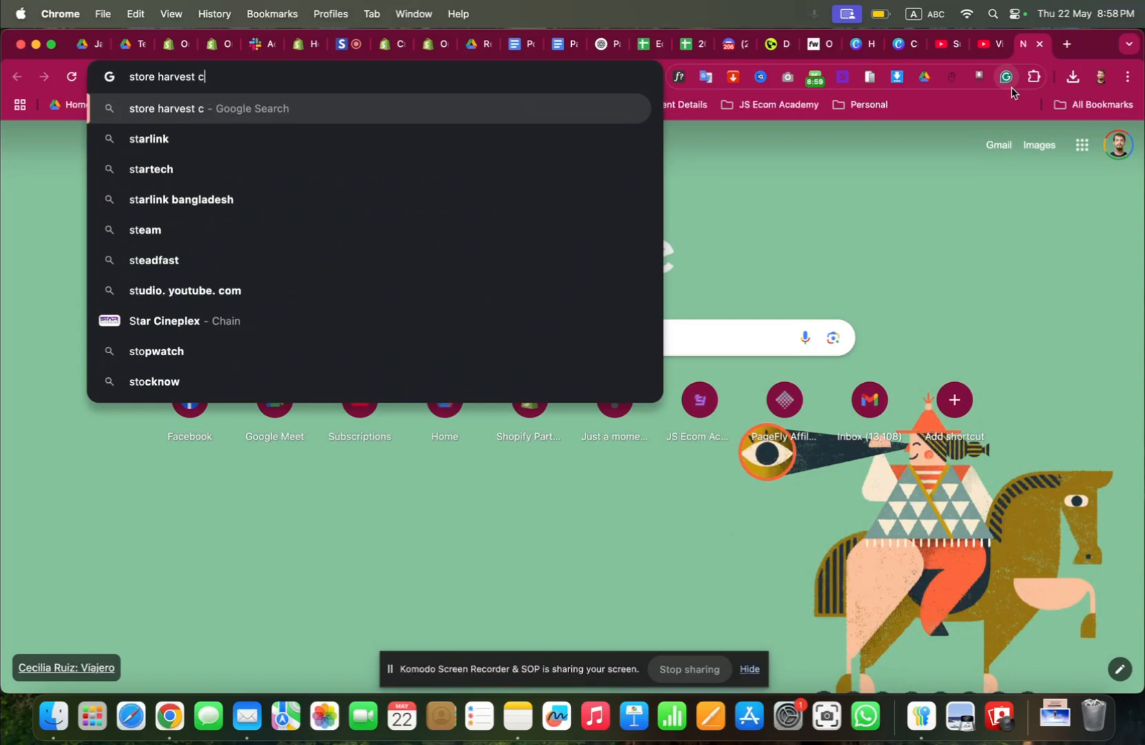
text(hrome)
key(Return)
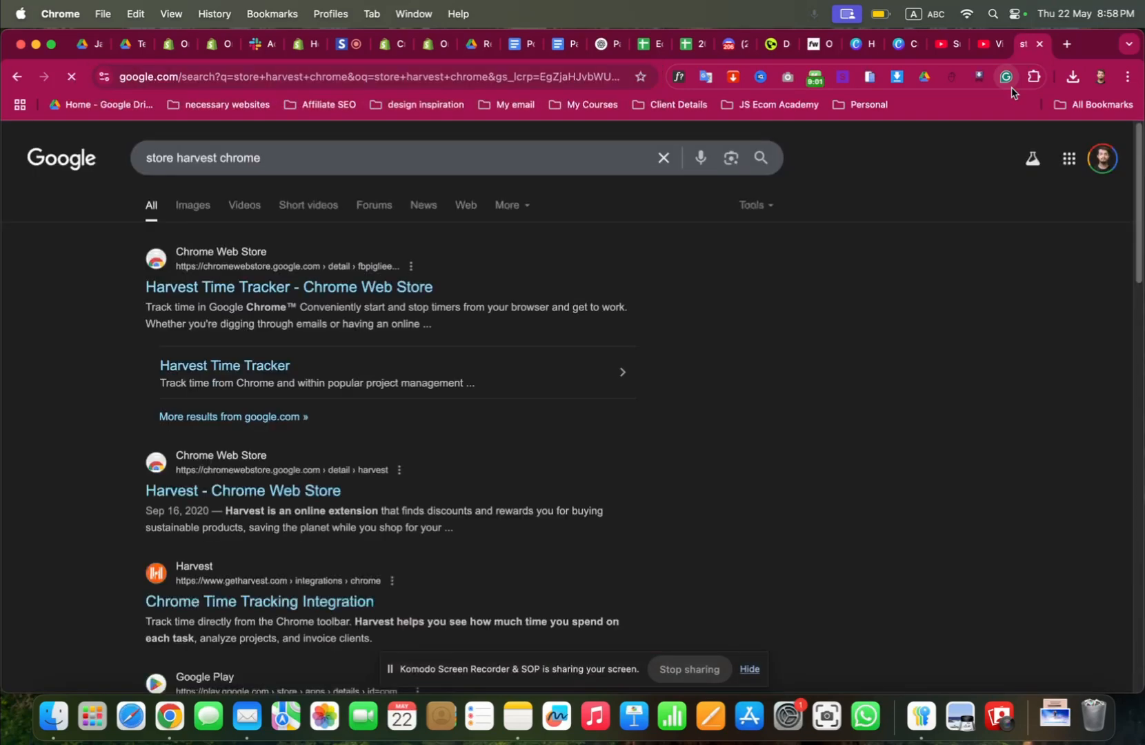
scroll(190, 388, down, 3)
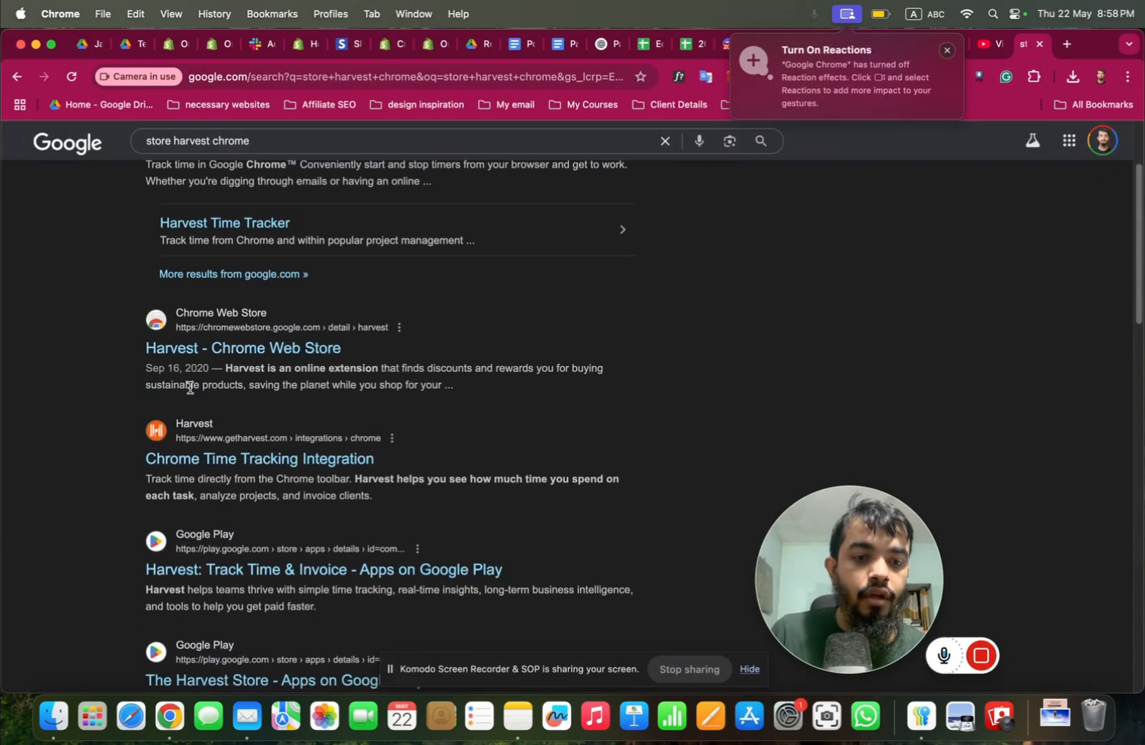
scroll(191, 386, up, 5)
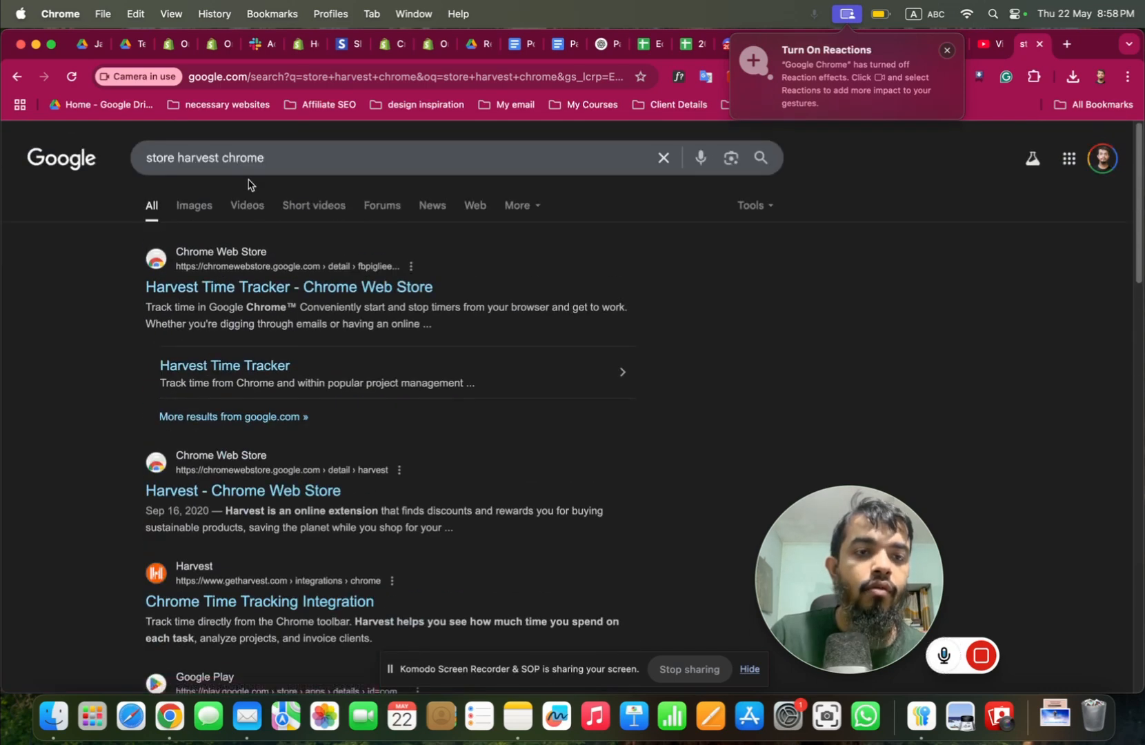
Correct the search to "storeharvest chrome", open the StoreHarvest - Shopify Product Scraper page in the Chrome Web Store and move its tab nearer the Slumblr tab.
click(198, 162)
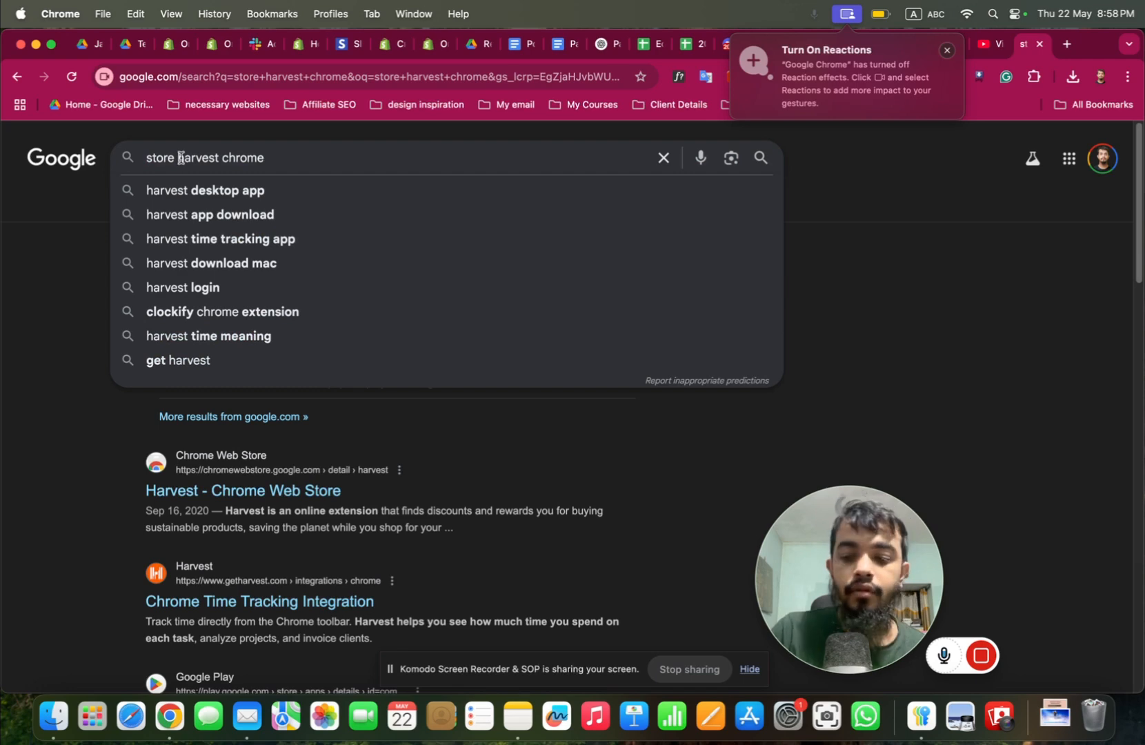
key(BackSpace)
key(Return)
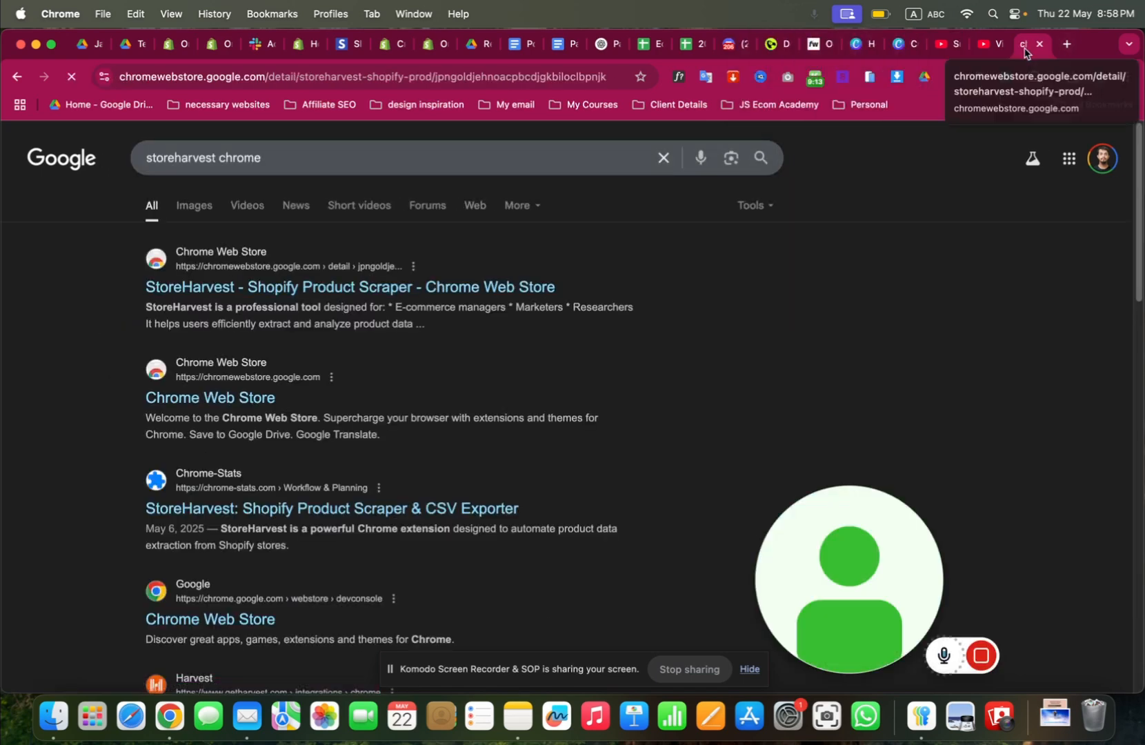
drag(1026, 48, 517, 48)
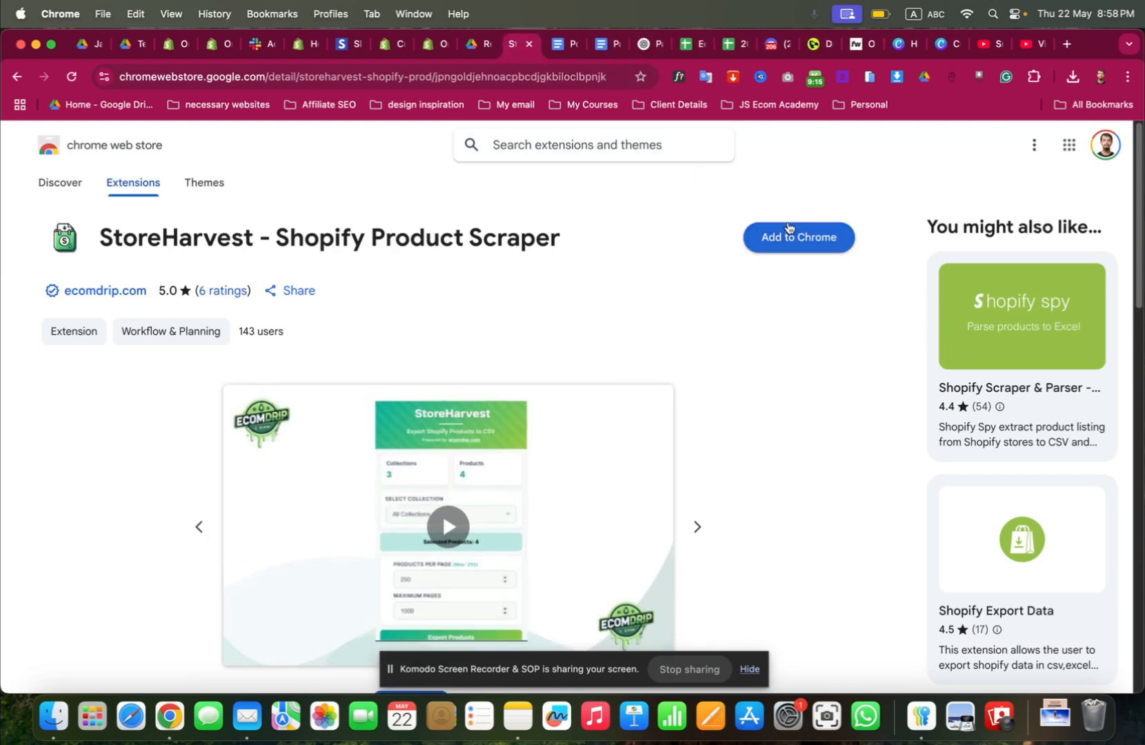
Add the StoreHarvest - Shopify Product Scraper extension to Chrome and pin it to the toolbar.
click(793, 236)
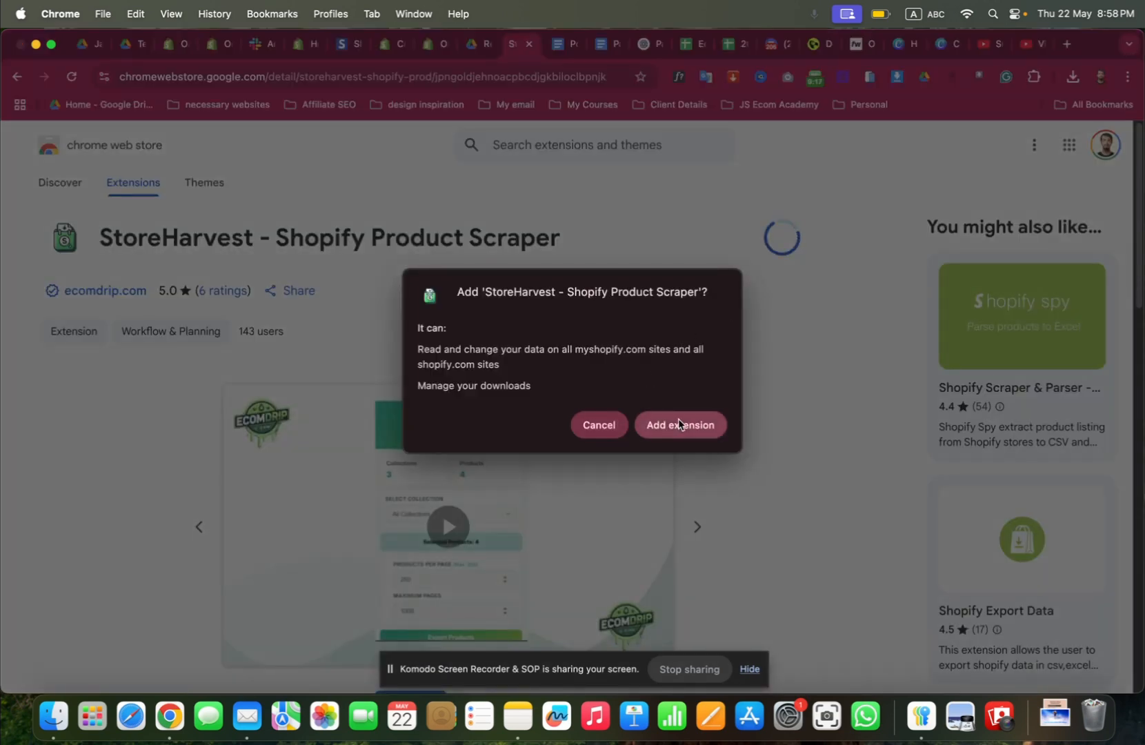
click(680, 423)
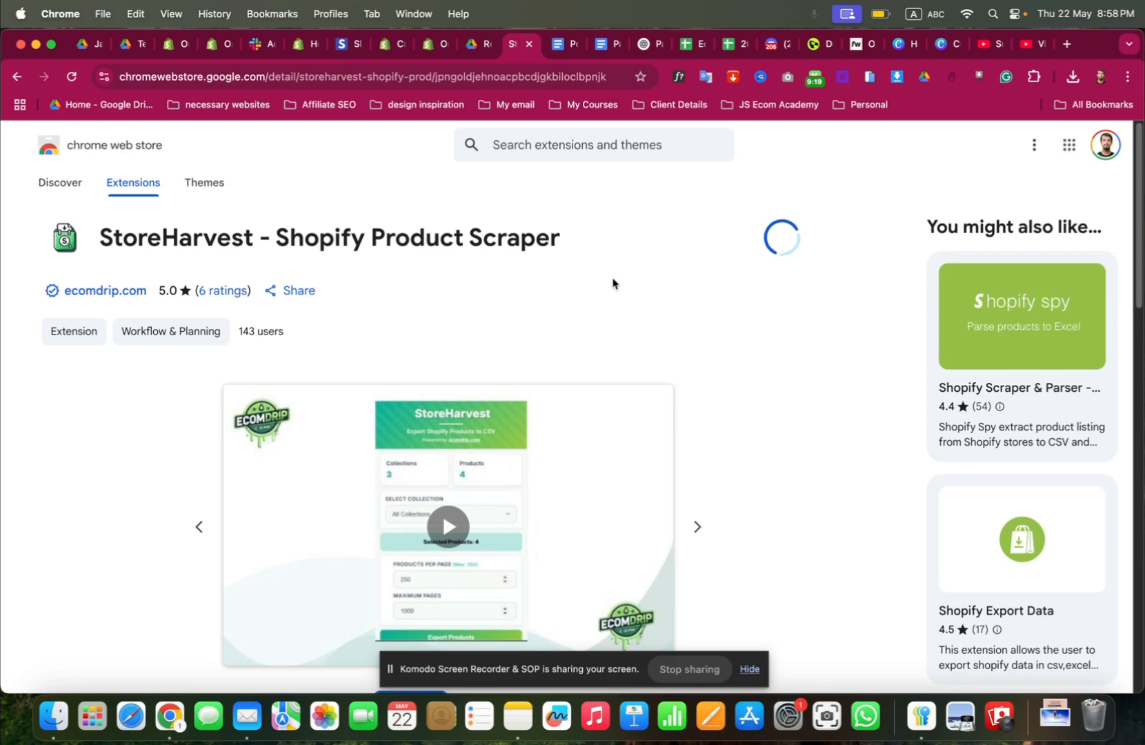
click(1032, 75)
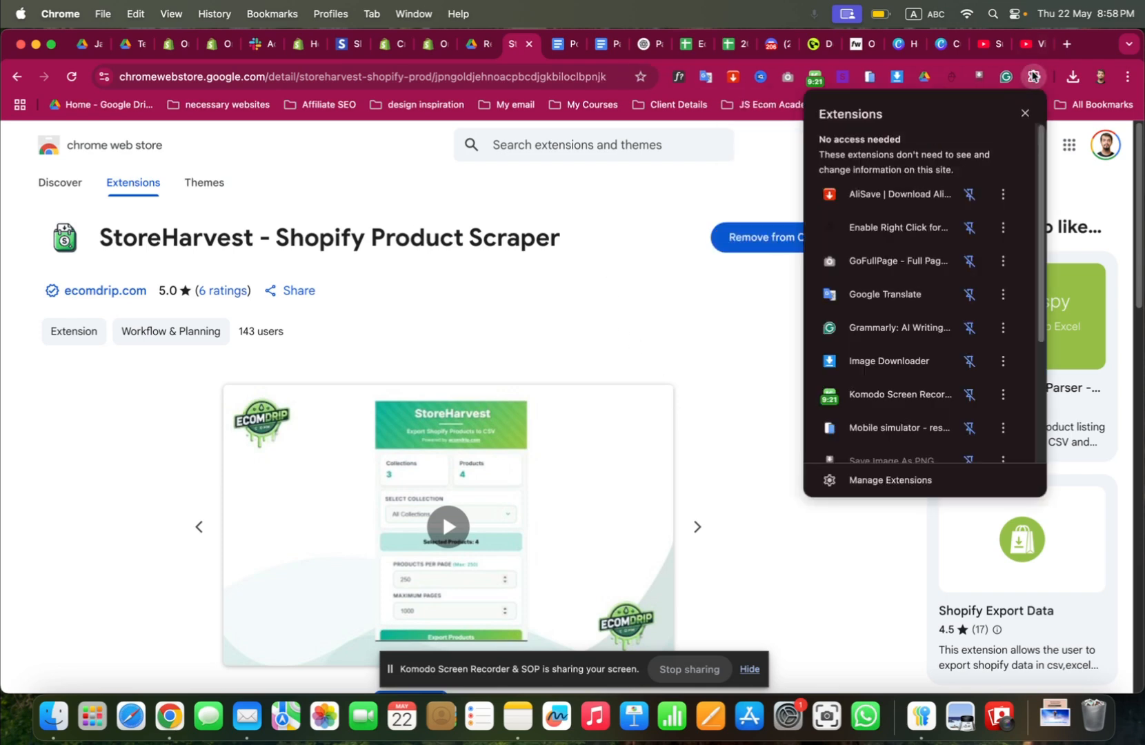
scroll(969, 159, down, 3)
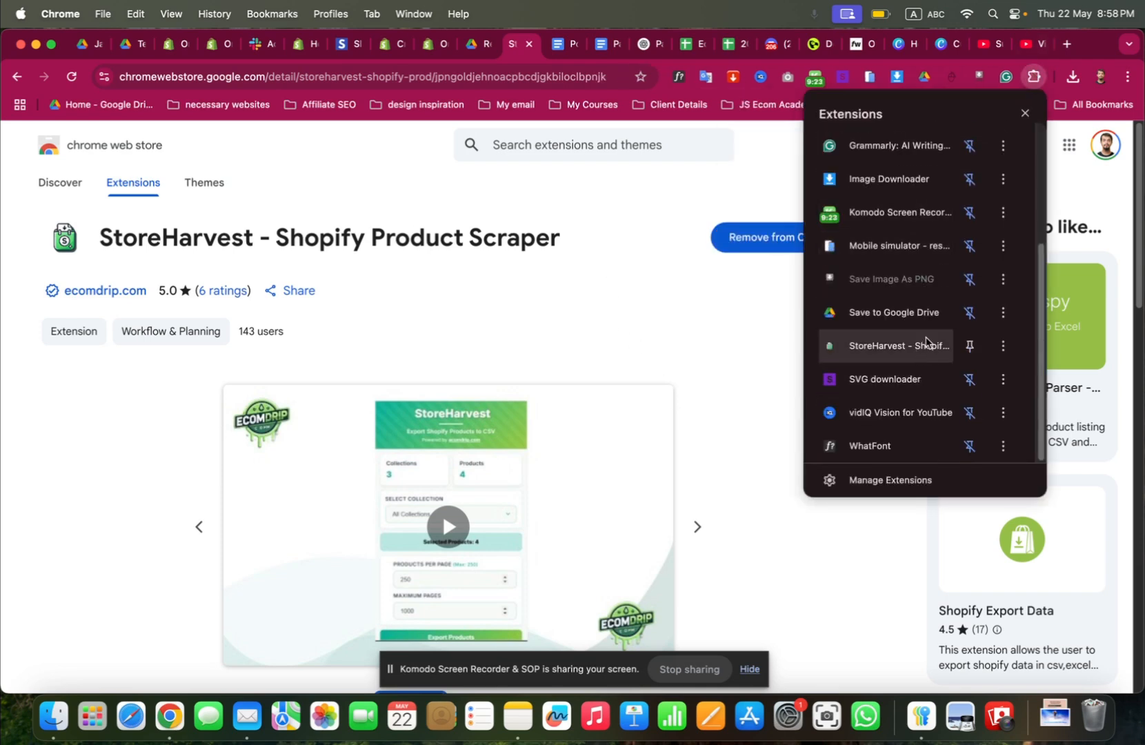
click(967, 348)
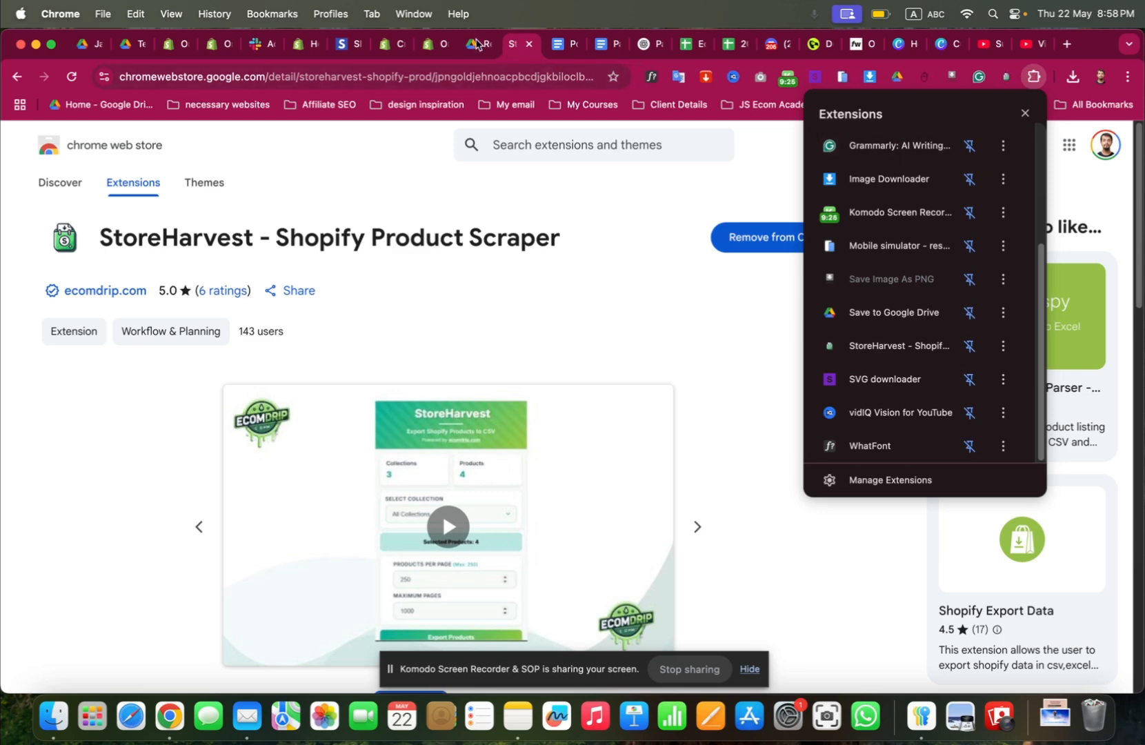
On slumblr.com, export the products of All Collections with StoreHarvest and save the CSV file in Downloads.
click(338, 44)
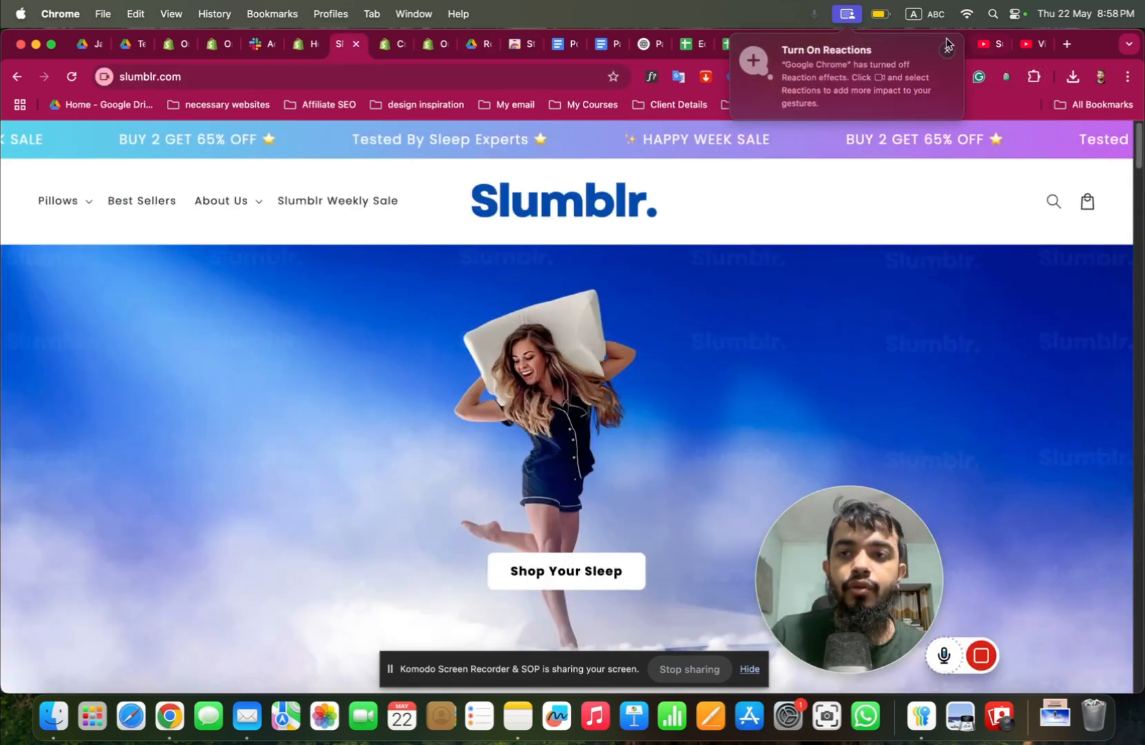
click(1003, 77)
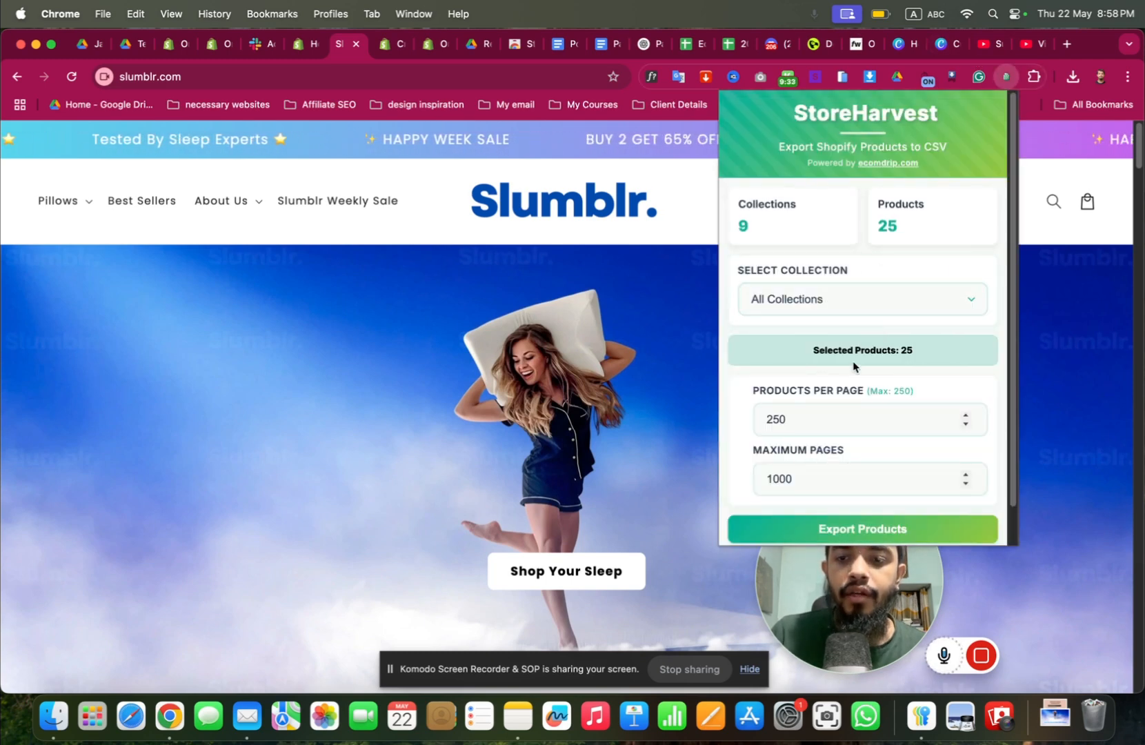
scroll(914, 338, down, 2)
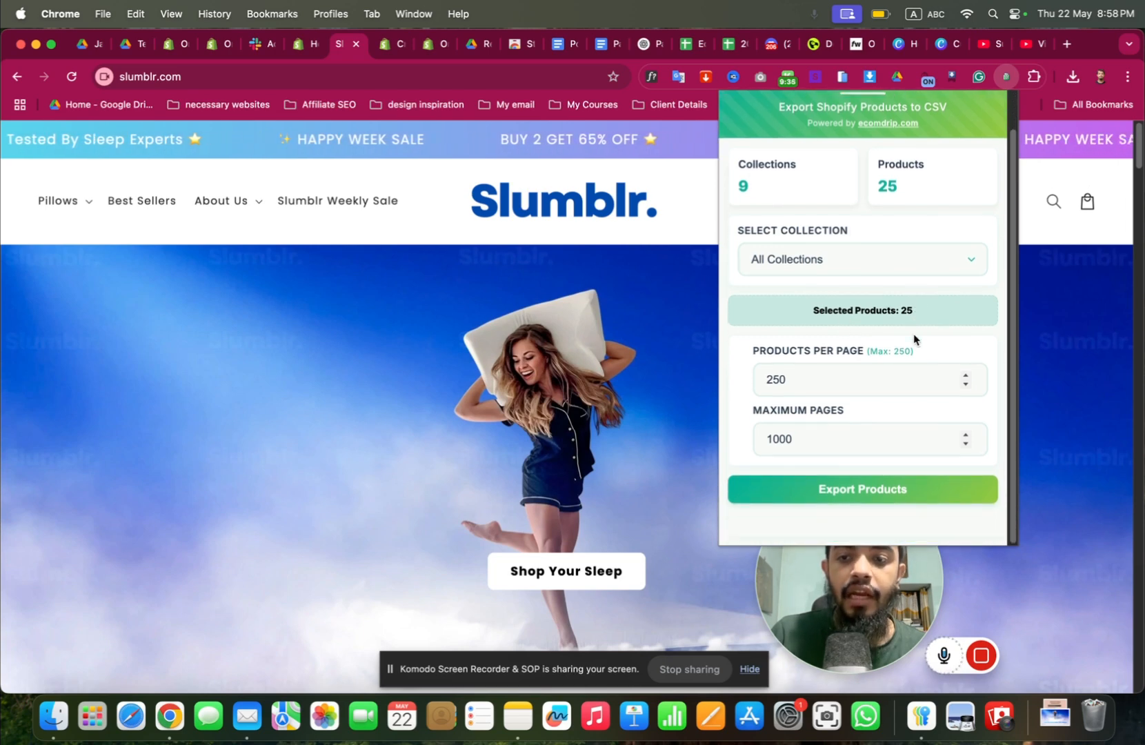
click(914, 487)
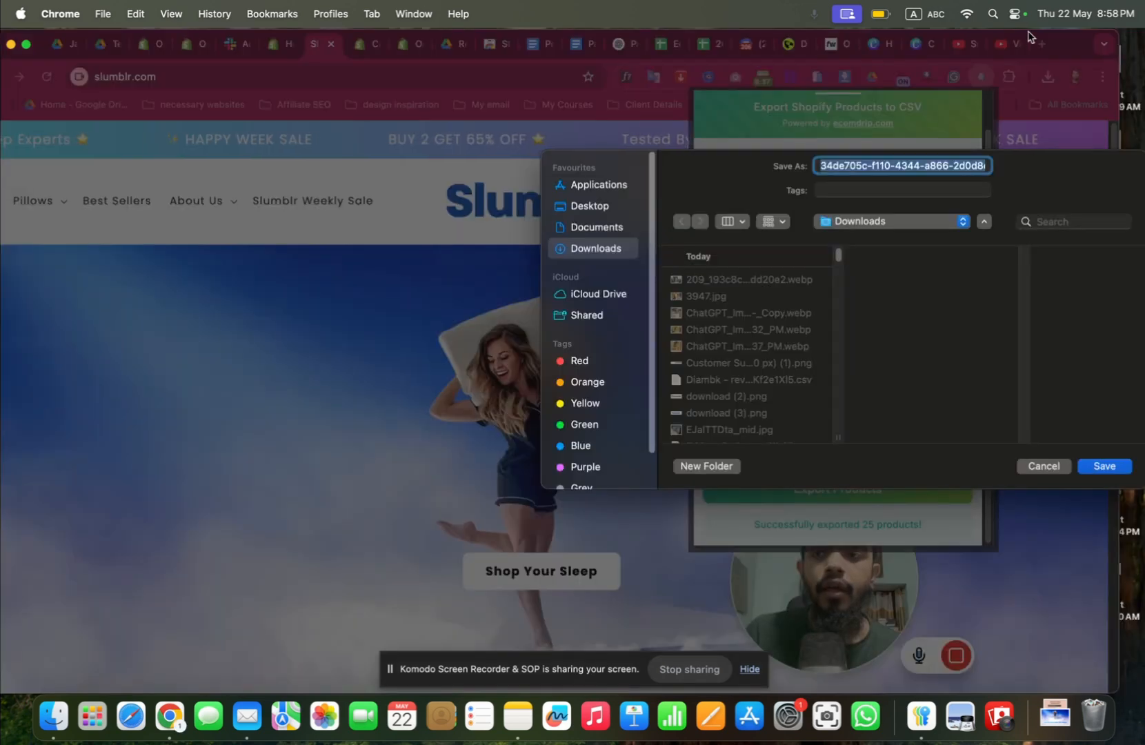
click(1104, 466)
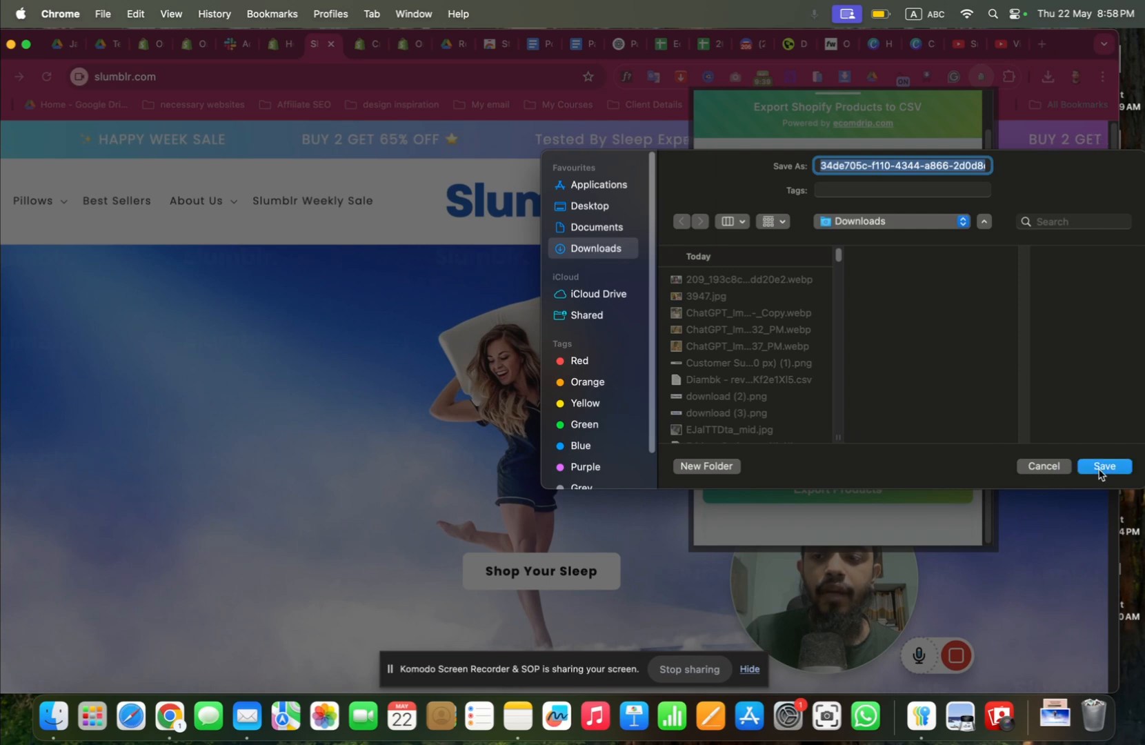
click(395, 62)
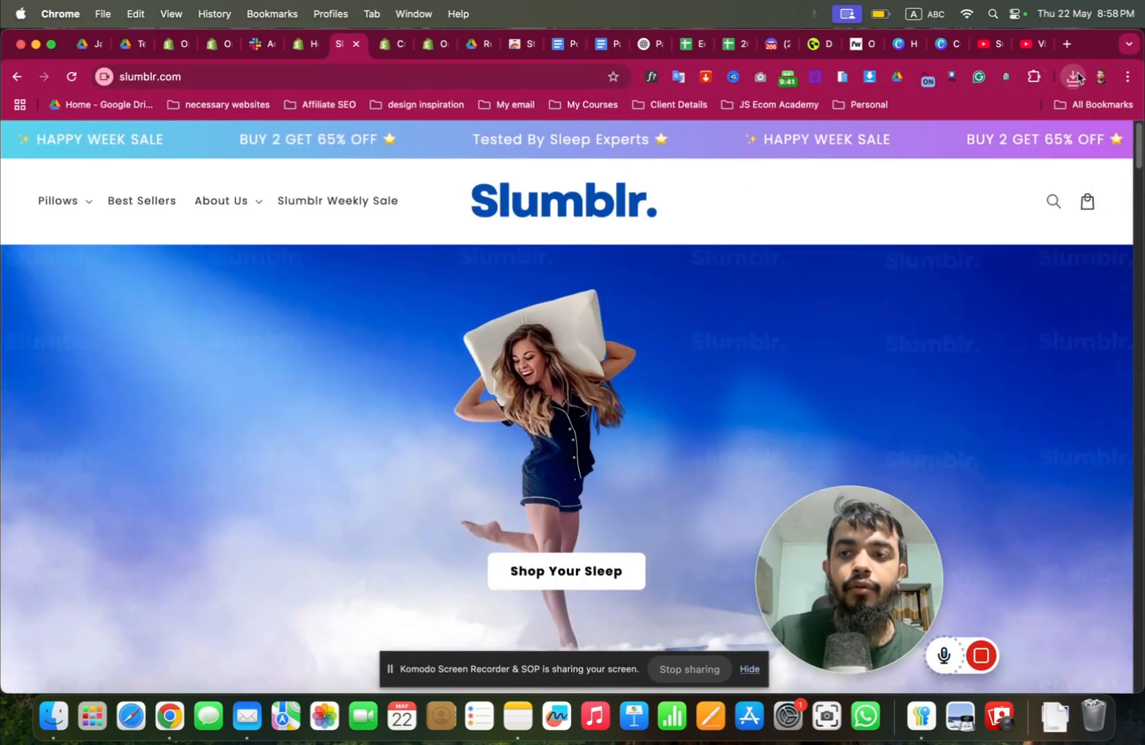
Return to the Shopify admin's Products page and upload 34de705c-f110-4344-a866-2d0d8d1efe19.csv from Downloads for an import preview.
click(304, 43)
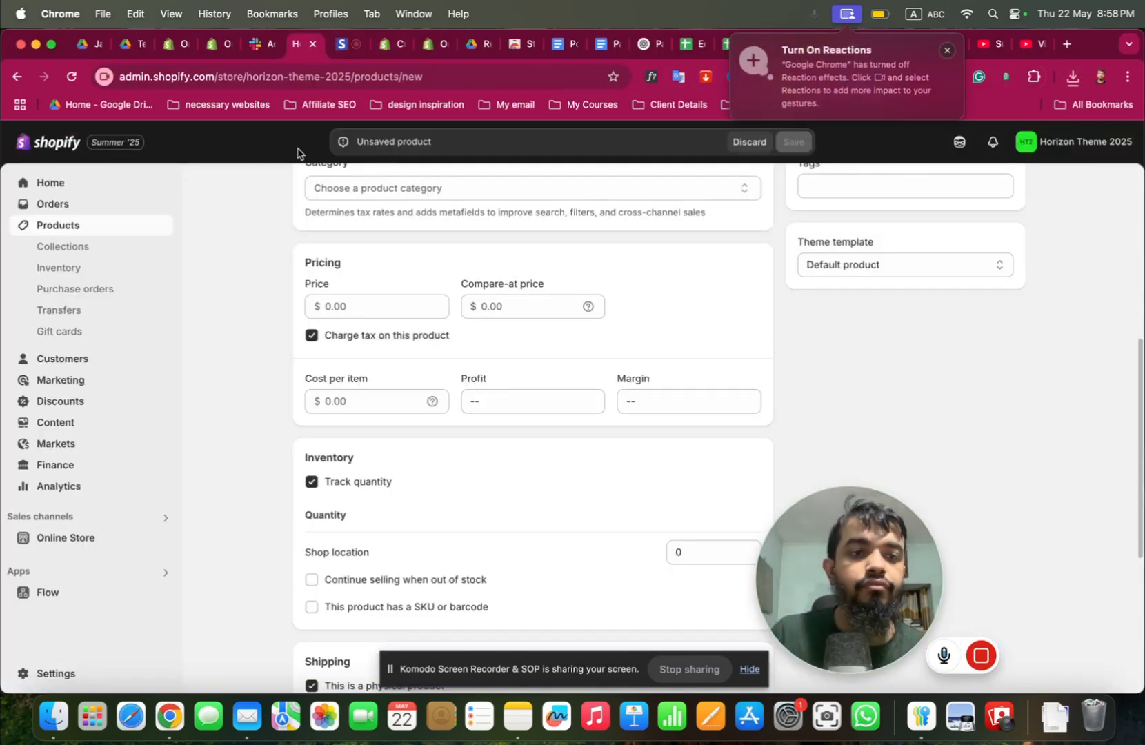
click(138, 224)
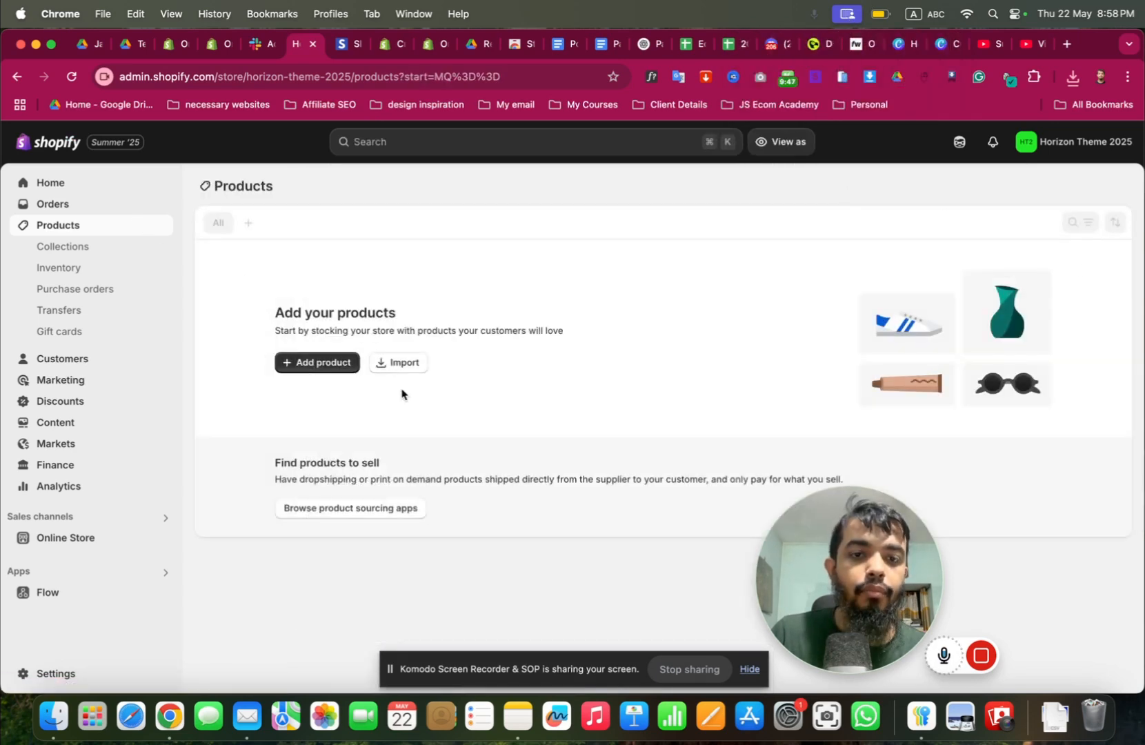
click(404, 367)
click(583, 412)
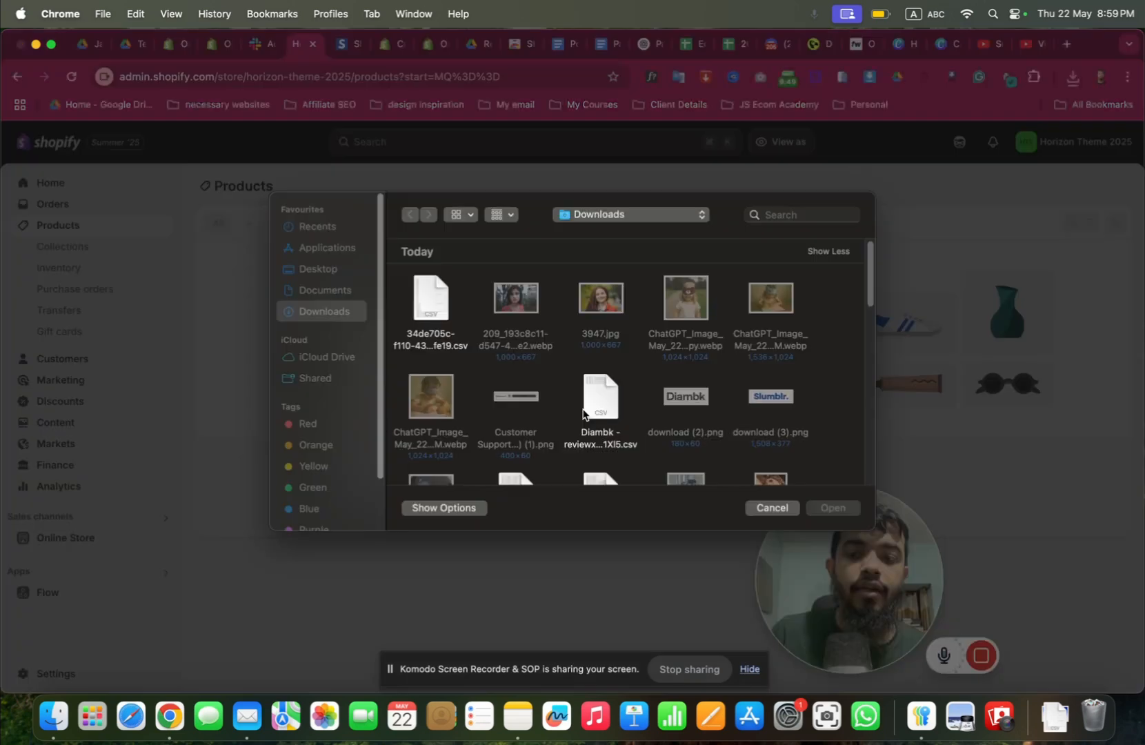
click(434, 335)
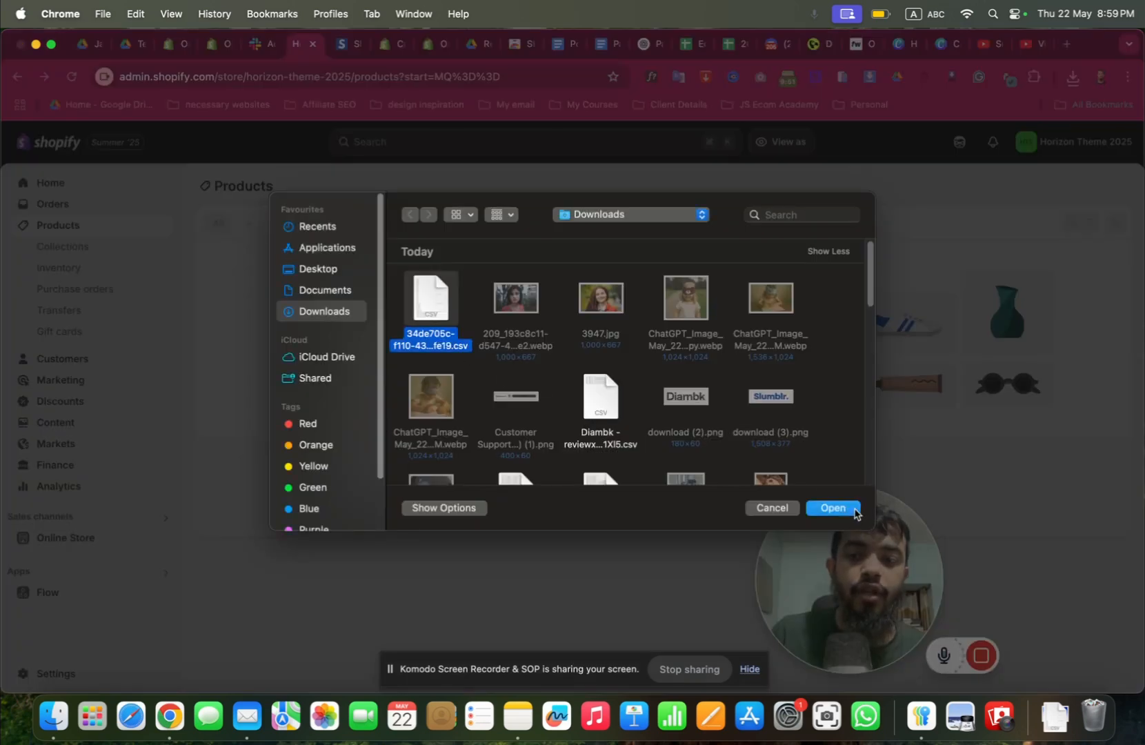
click(852, 510)
click(743, 486)
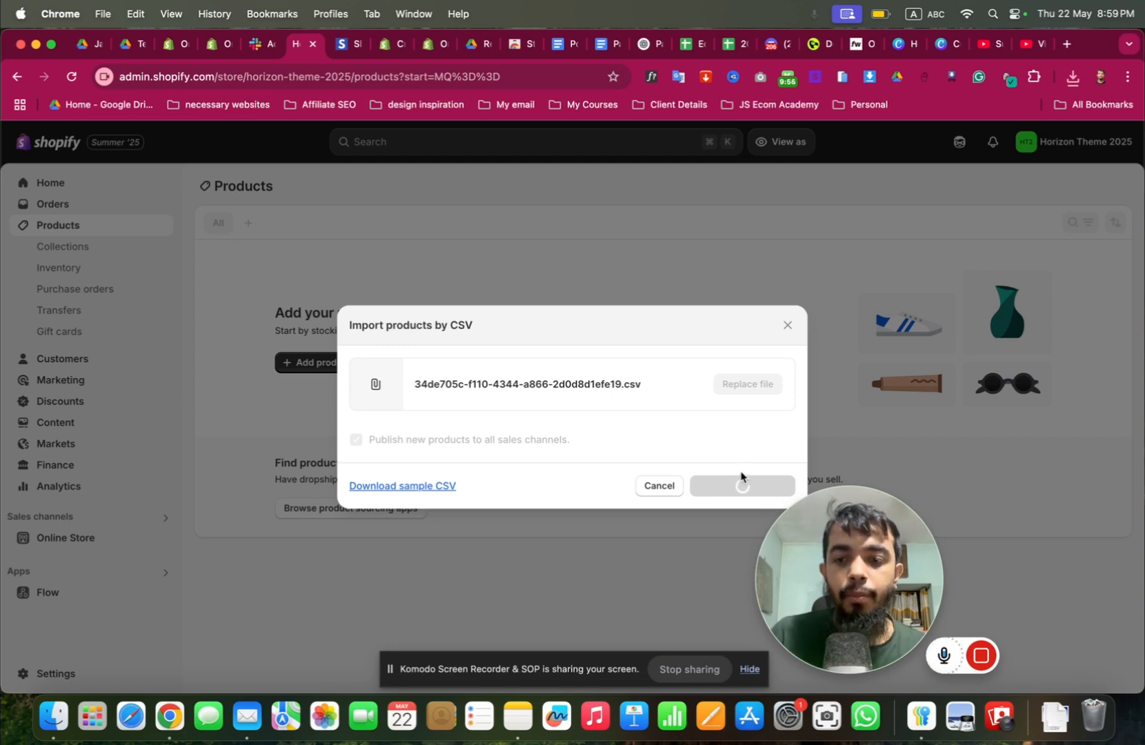
Confirm the import of the previewed Slumblr products and close the import progress dialog.
scroll(691, 458, down, 1)
drag(810, 552, 879, 530)
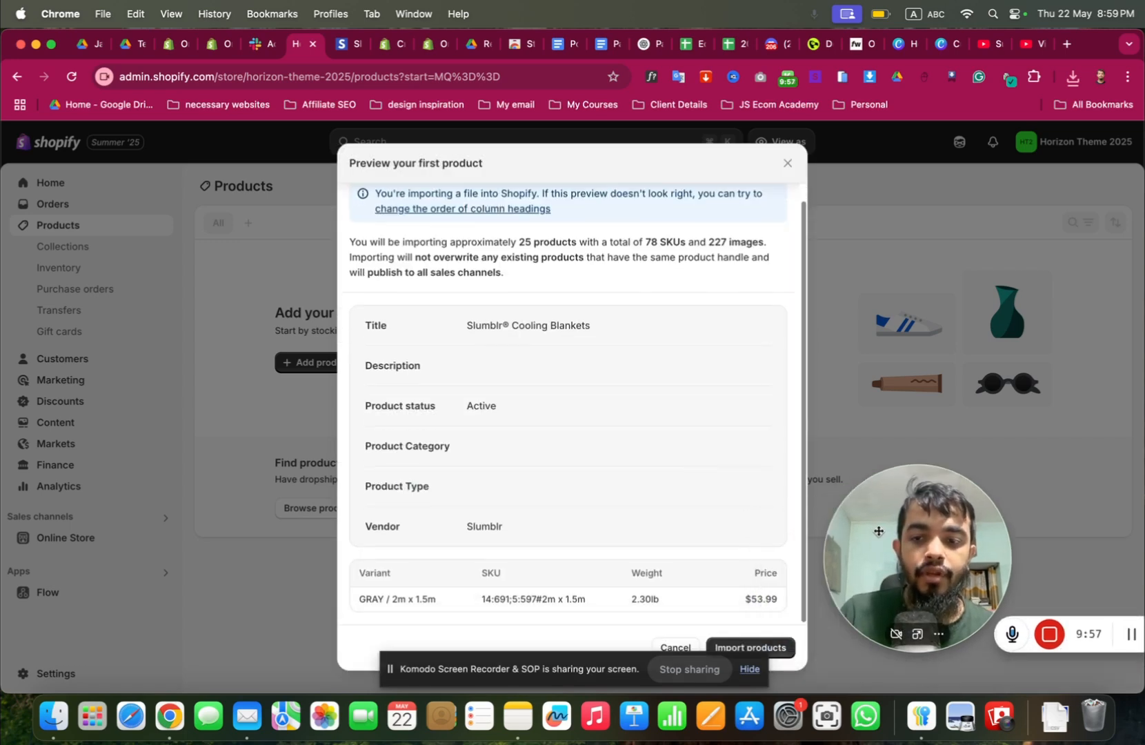
click(773, 646)
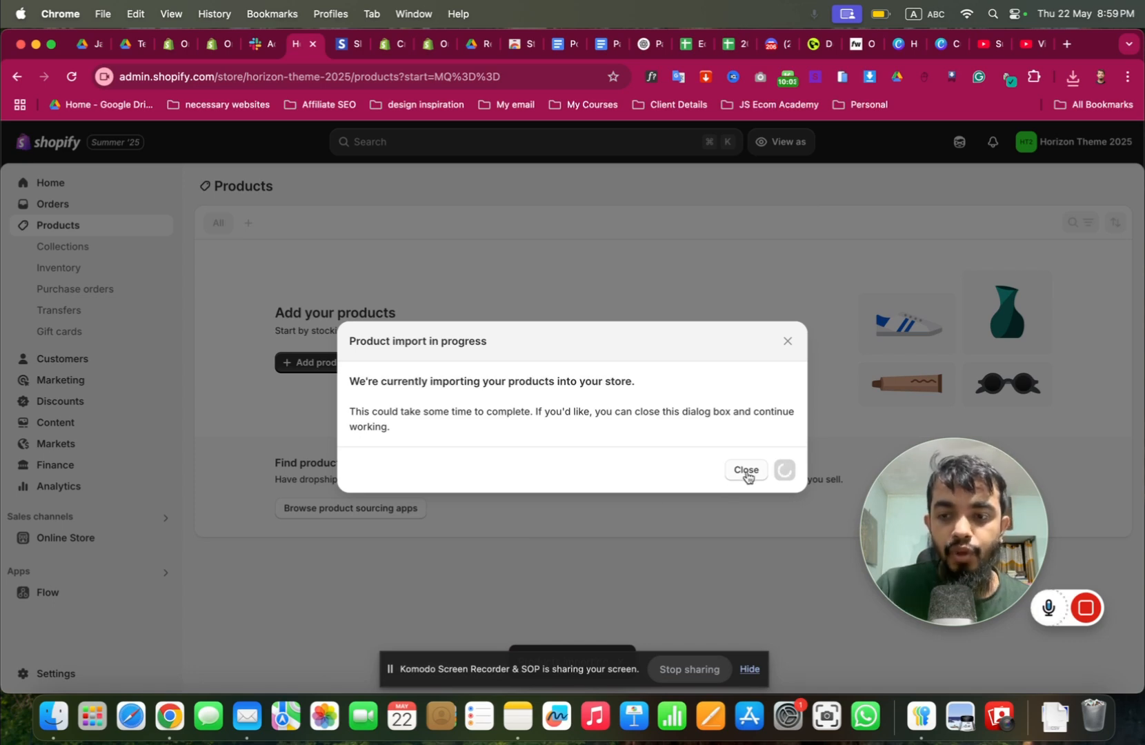
click(746, 470)
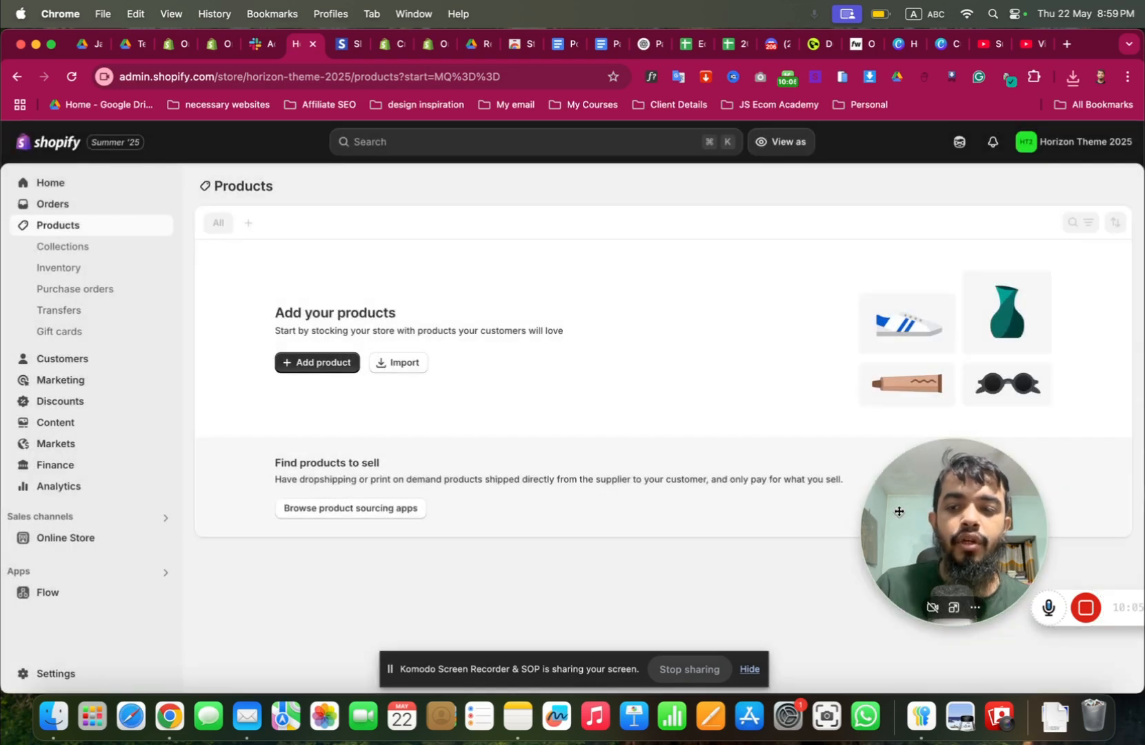
drag(903, 512, 765, 536)
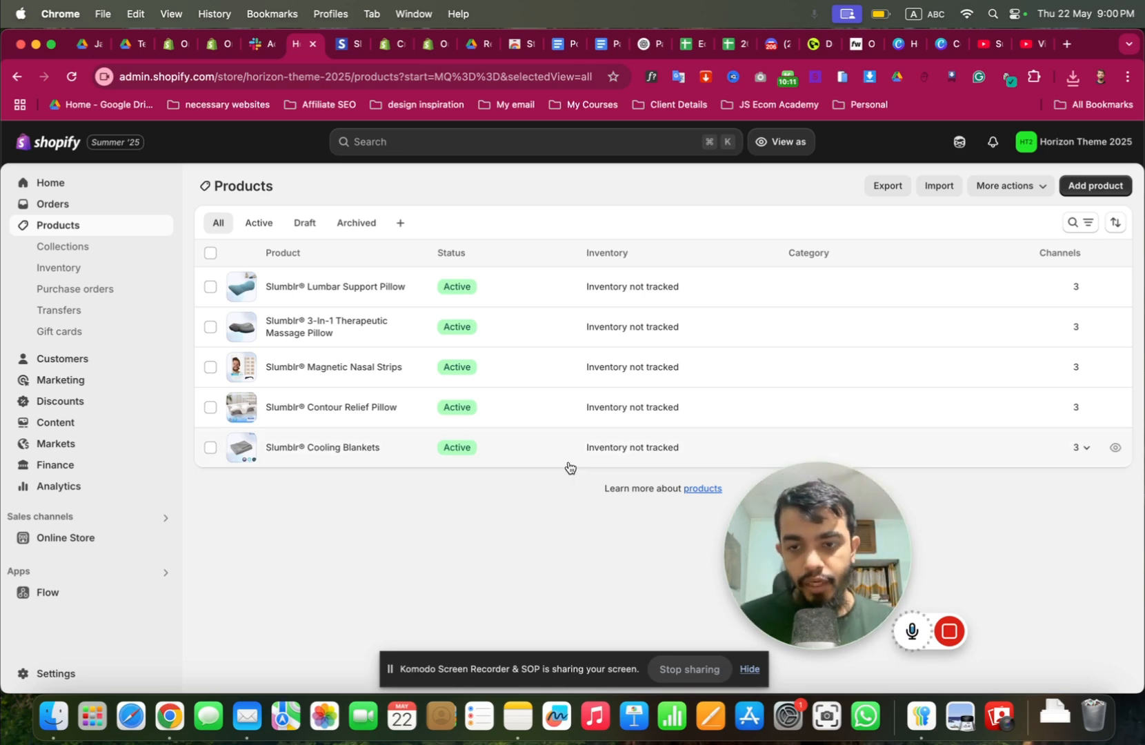
Open the store's Collections page and check the Top Slumblr Sleep Products section on slumblr.com for reference.
click(151, 245)
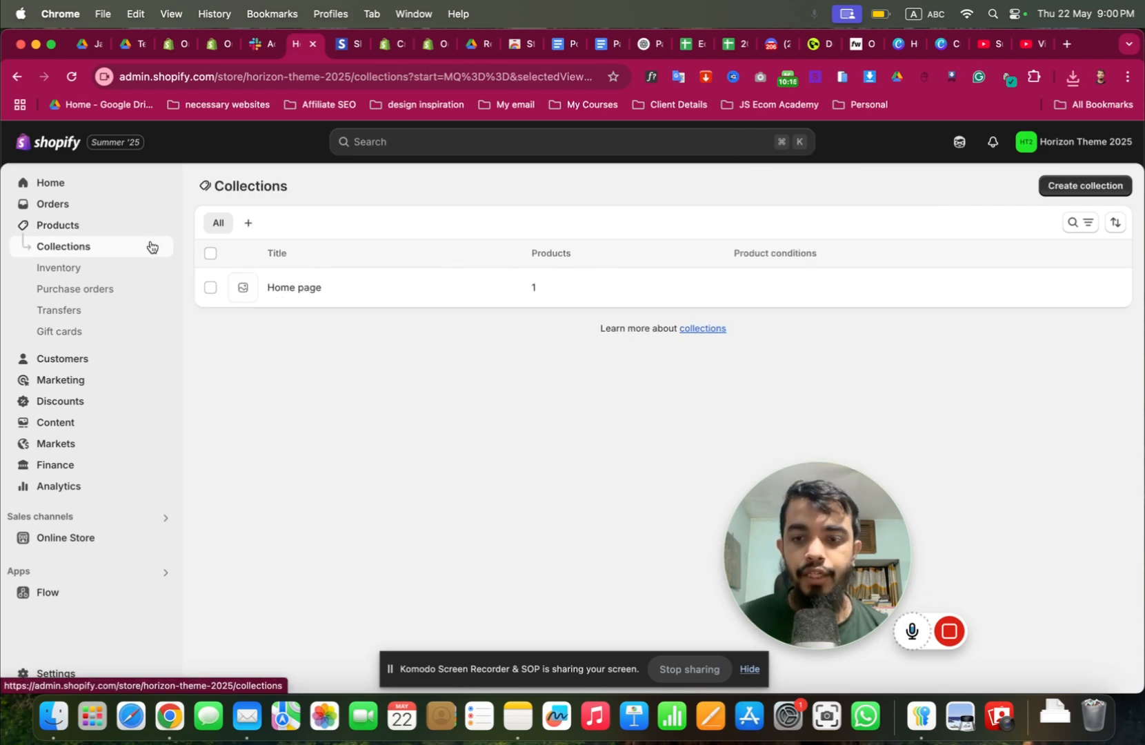
click(345, 52)
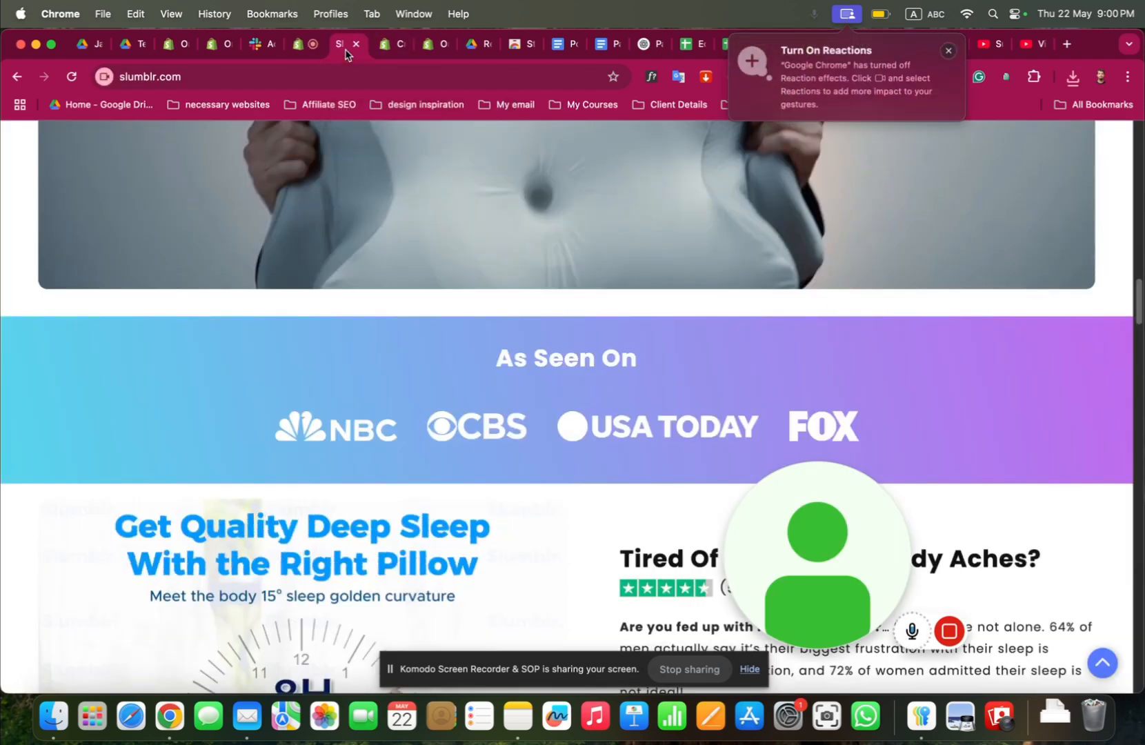
scroll(616, 464, down, 2)
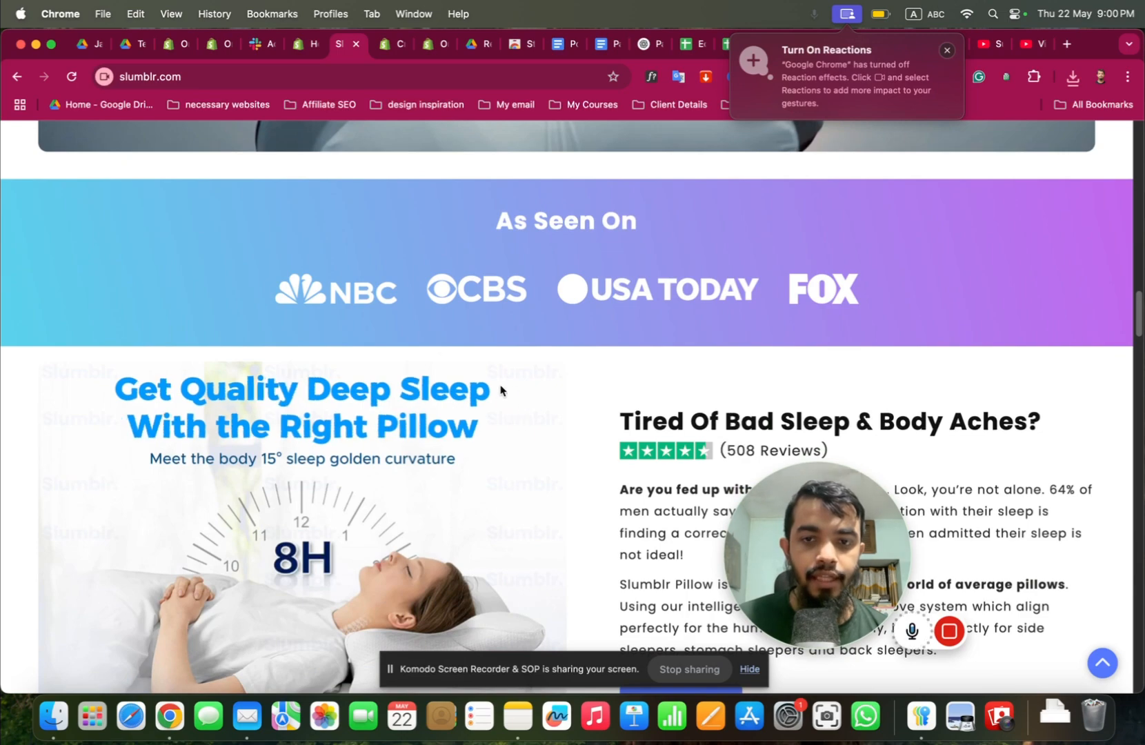
scroll(435, 263, up, 10)
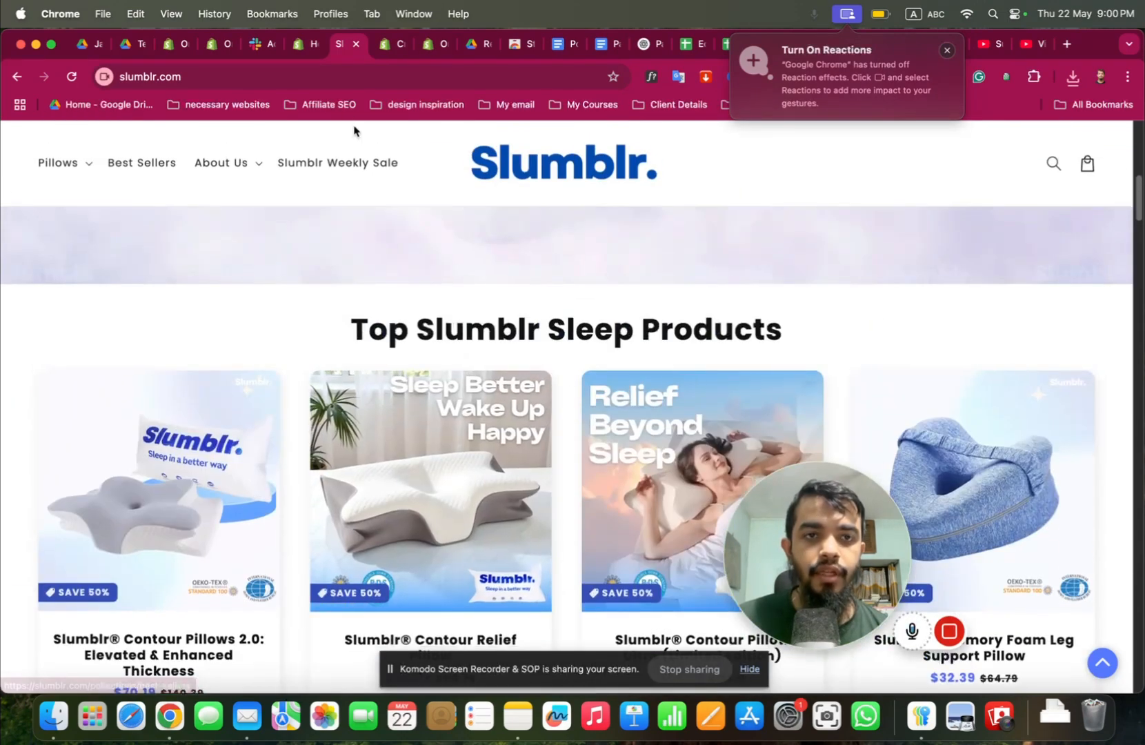
click(307, 44)
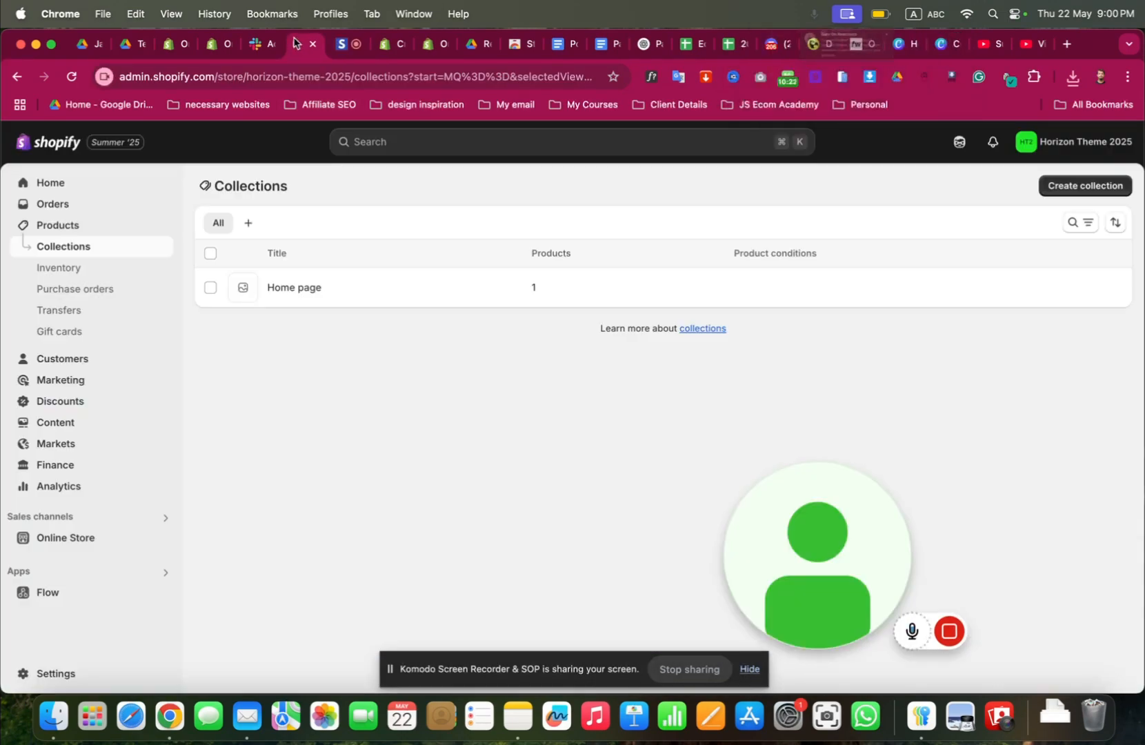
Start a new manual collection in the Shopify admin and title it Best Seller.
click(1059, 183)
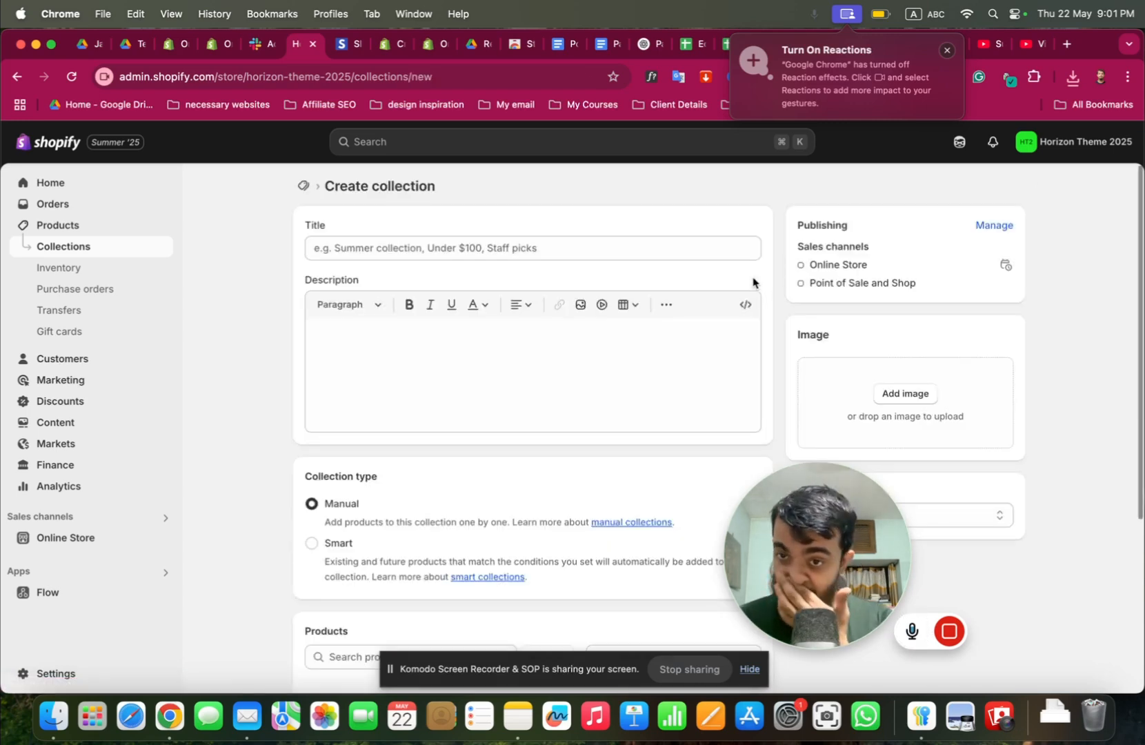
scroll(472, 355, down, 5)
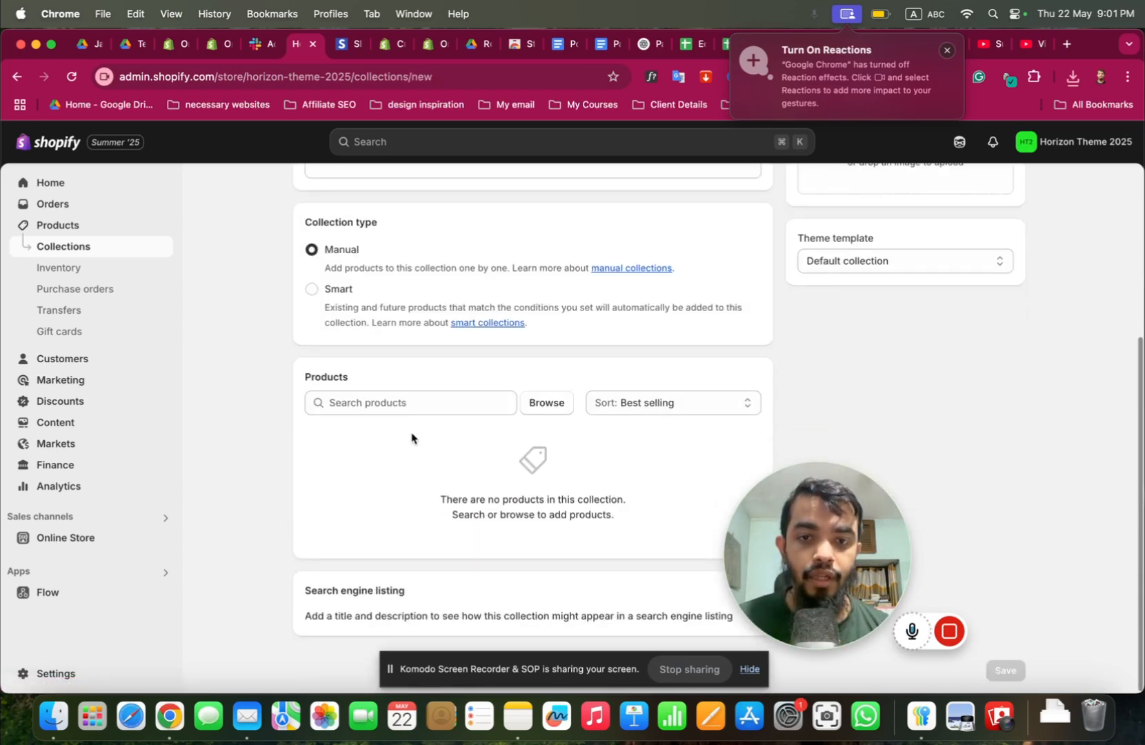
scroll(572, 394, up, 3)
scroll(511, 287, up, 3)
click(420, 255)
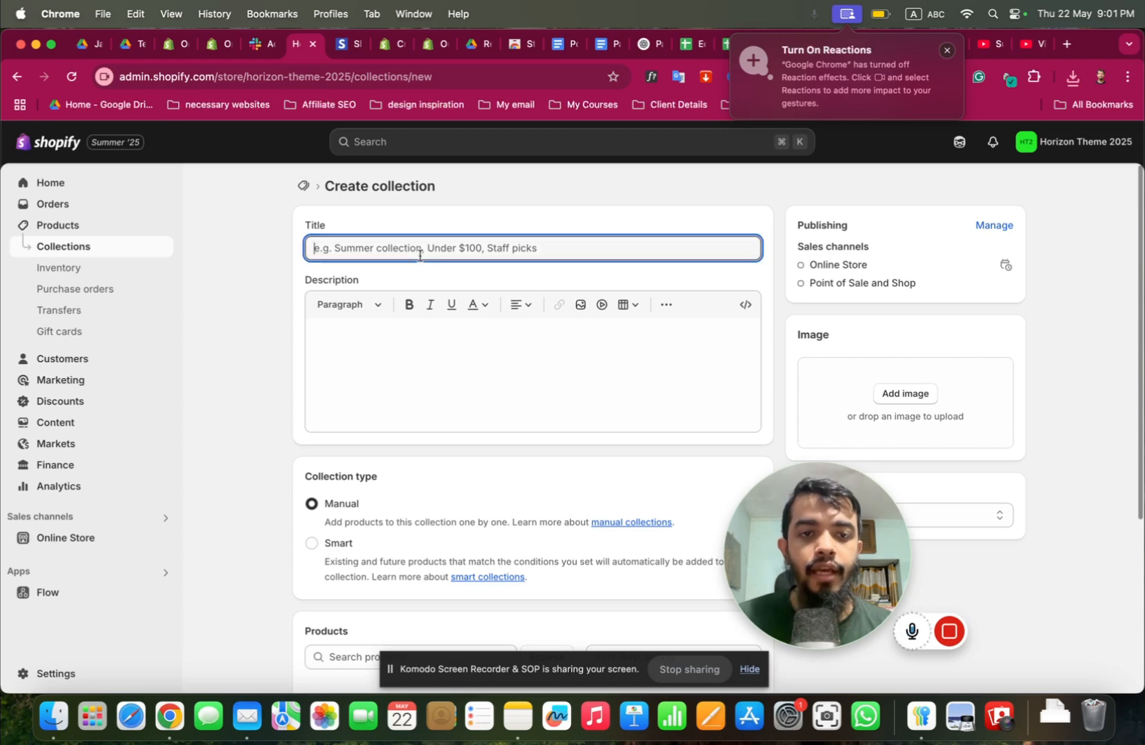
text(Best Seller)
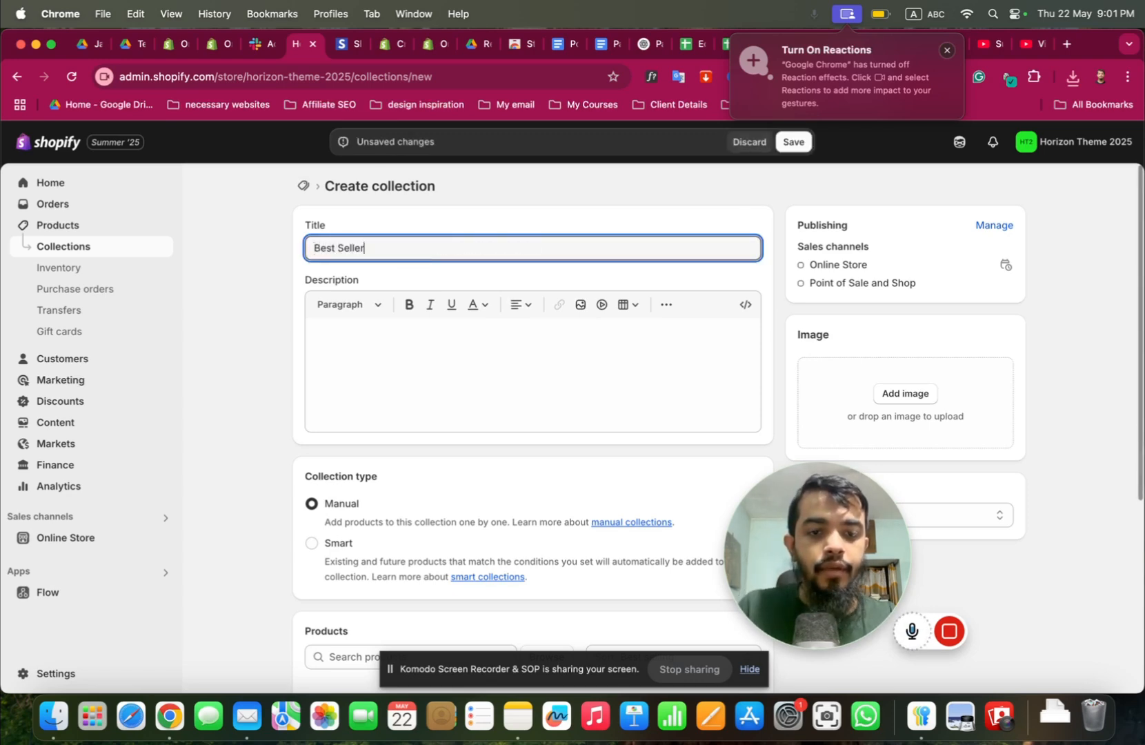
Add the 3-In-1 Therapeutic Massage Pillow, Contour Relief Pillow, Cooling Blankets, Lumbar Support Pillow and Magnetic Nasal Strips to the Best Seller collection and save it.
scroll(462, 415, down, 5)
click(544, 359)
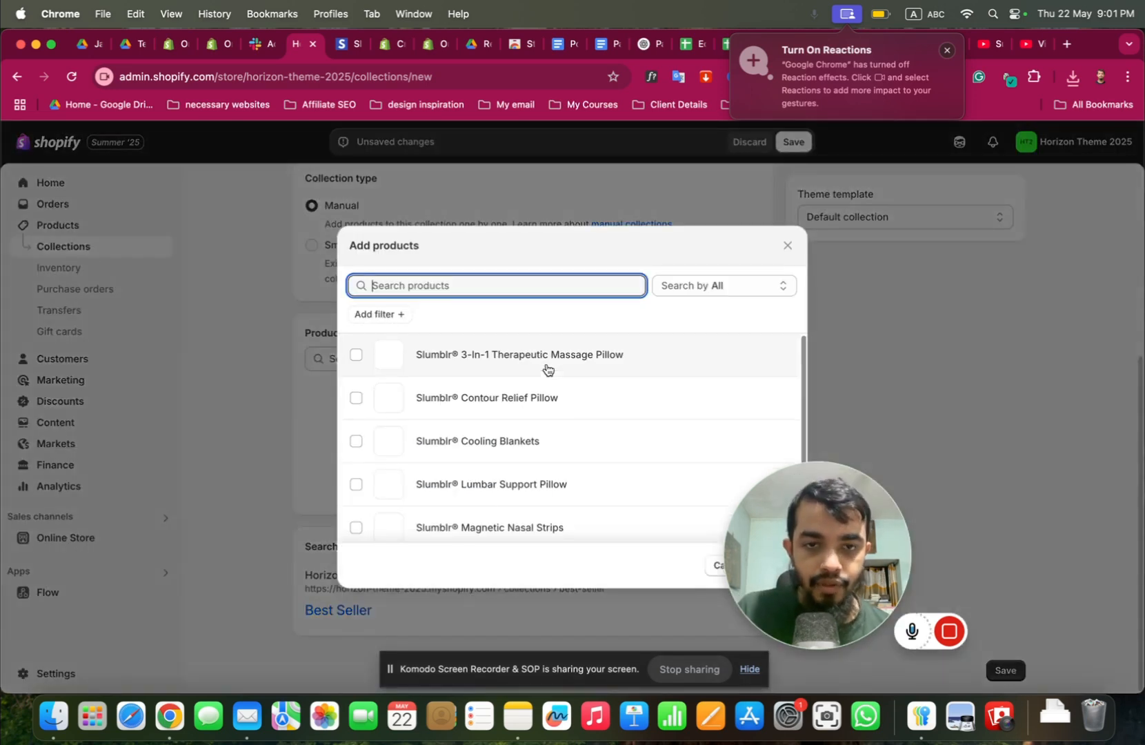
click(355, 351)
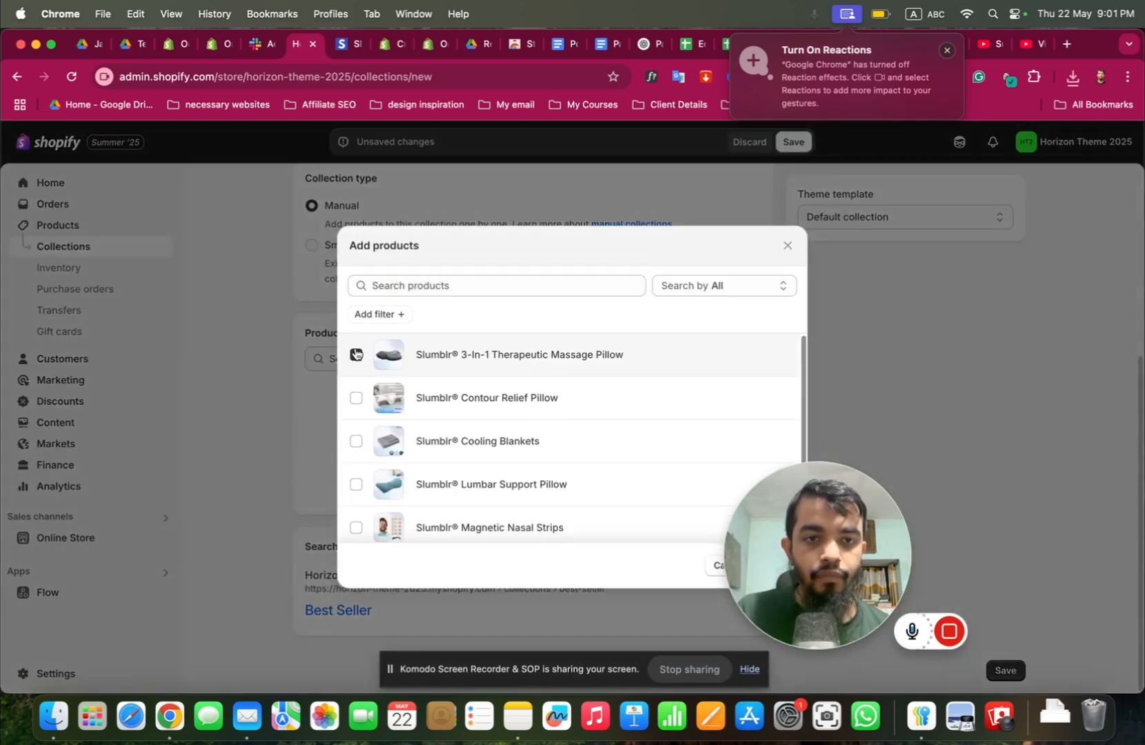
scroll(366, 414, down, 1)
click(372, 524)
click(367, 484)
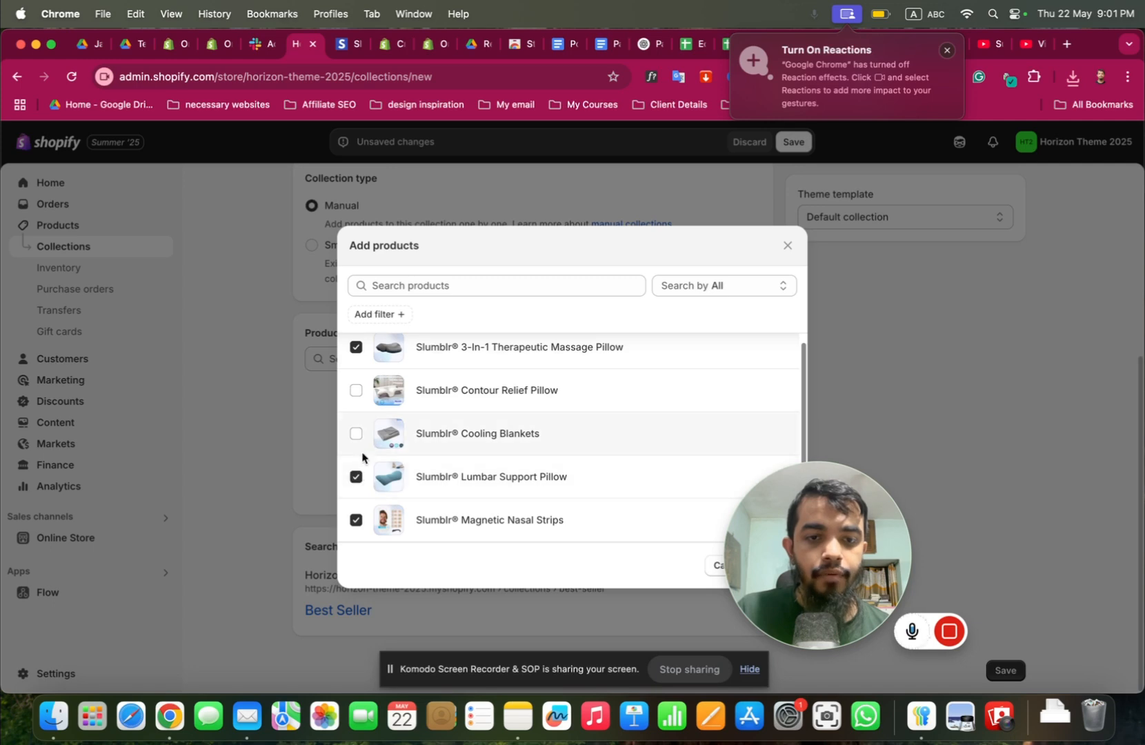
click(358, 440)
click(354, 390)
drag(805, 542, 957, 554)
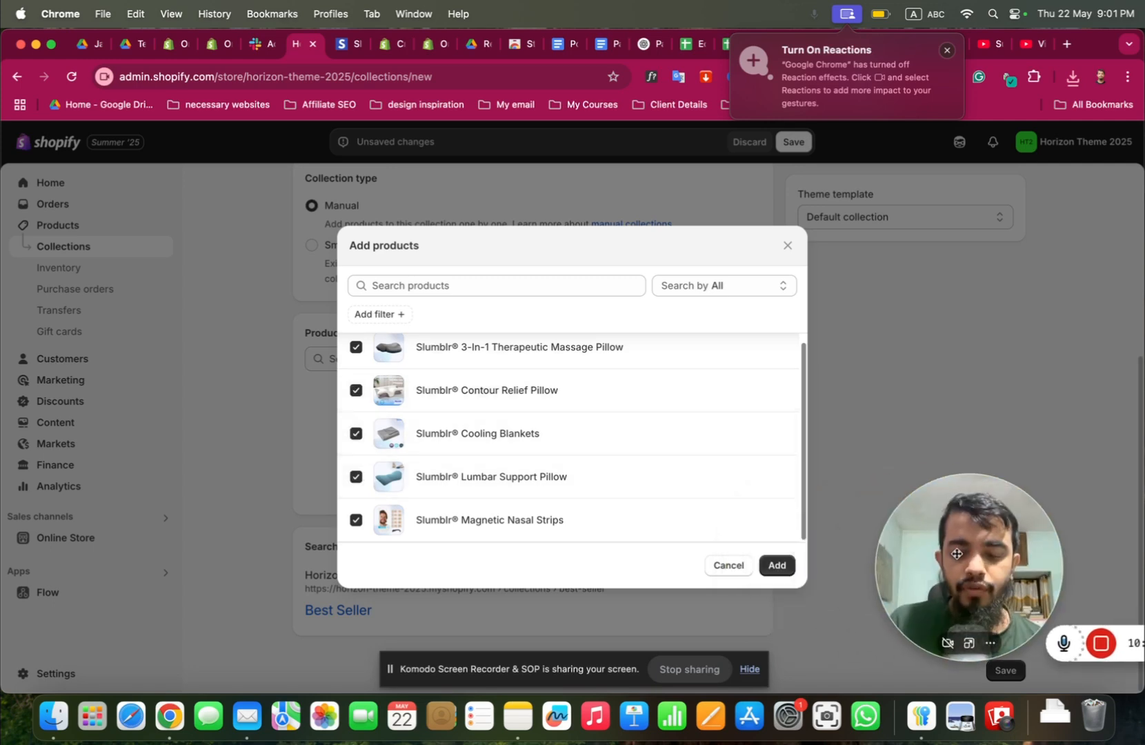
click(775, 566)
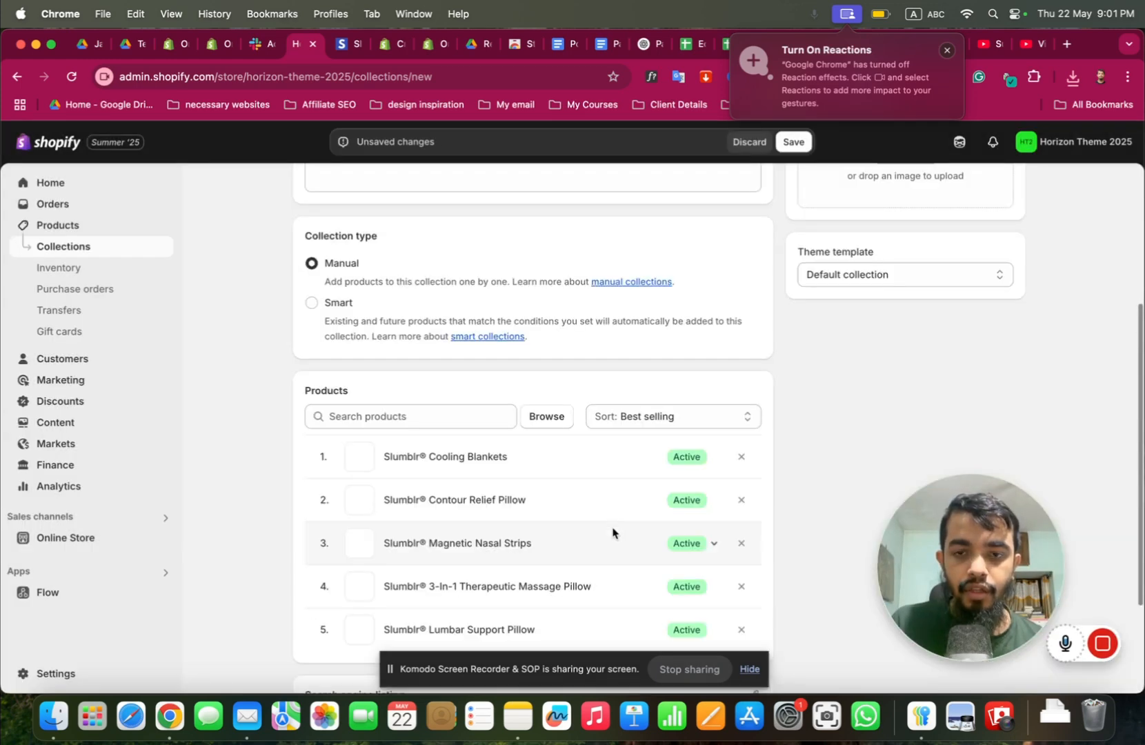
scroll(613, 532, down, 2)
scroll(613, 532, up, 6)
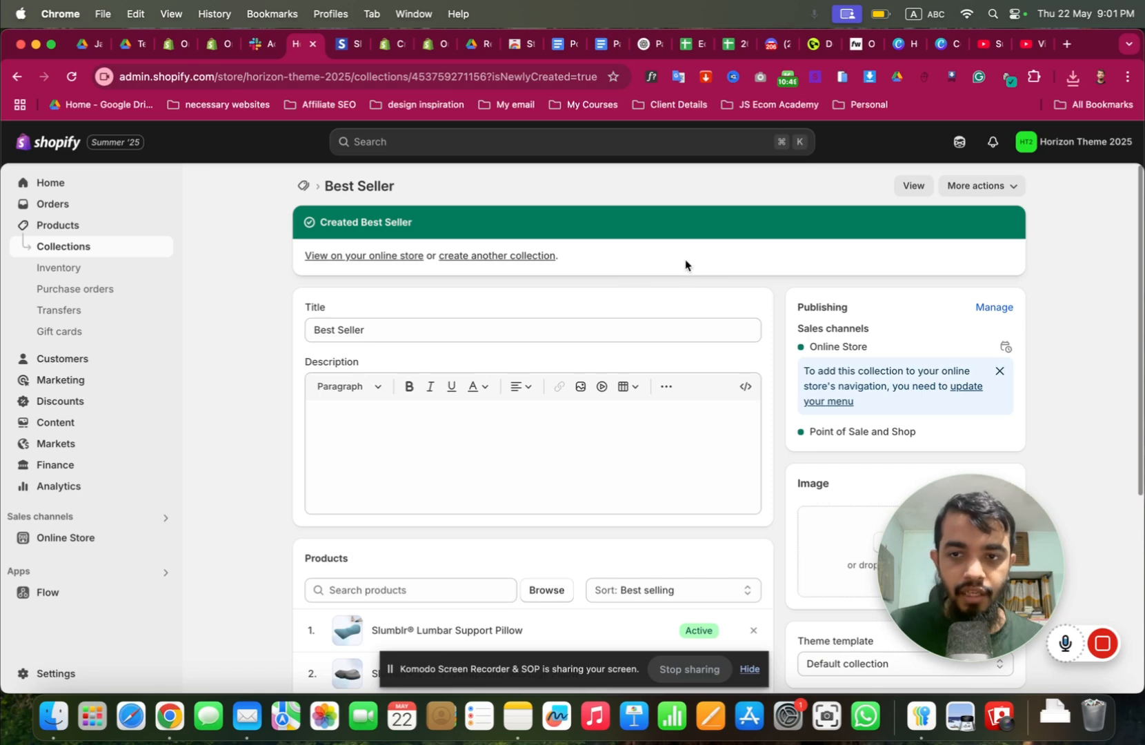
Open the current Horizon theme in the theme editor and set the preview to desktop.
click(124, 543)
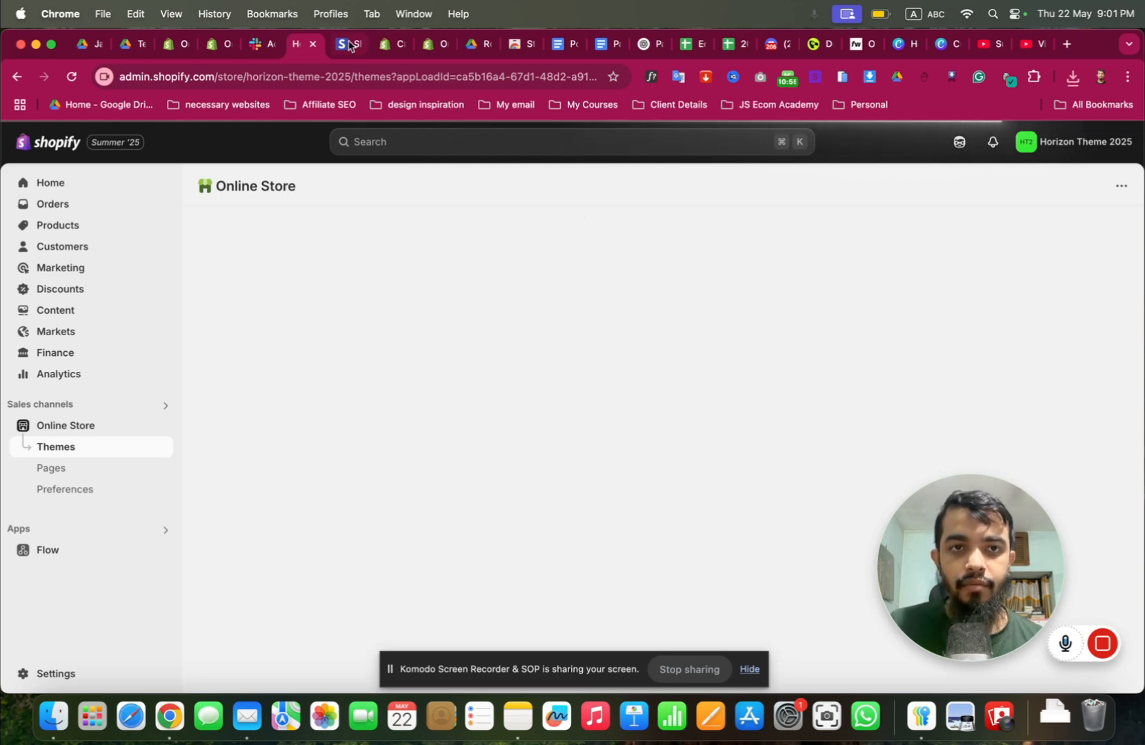
scroll(827, 359, down, 5)
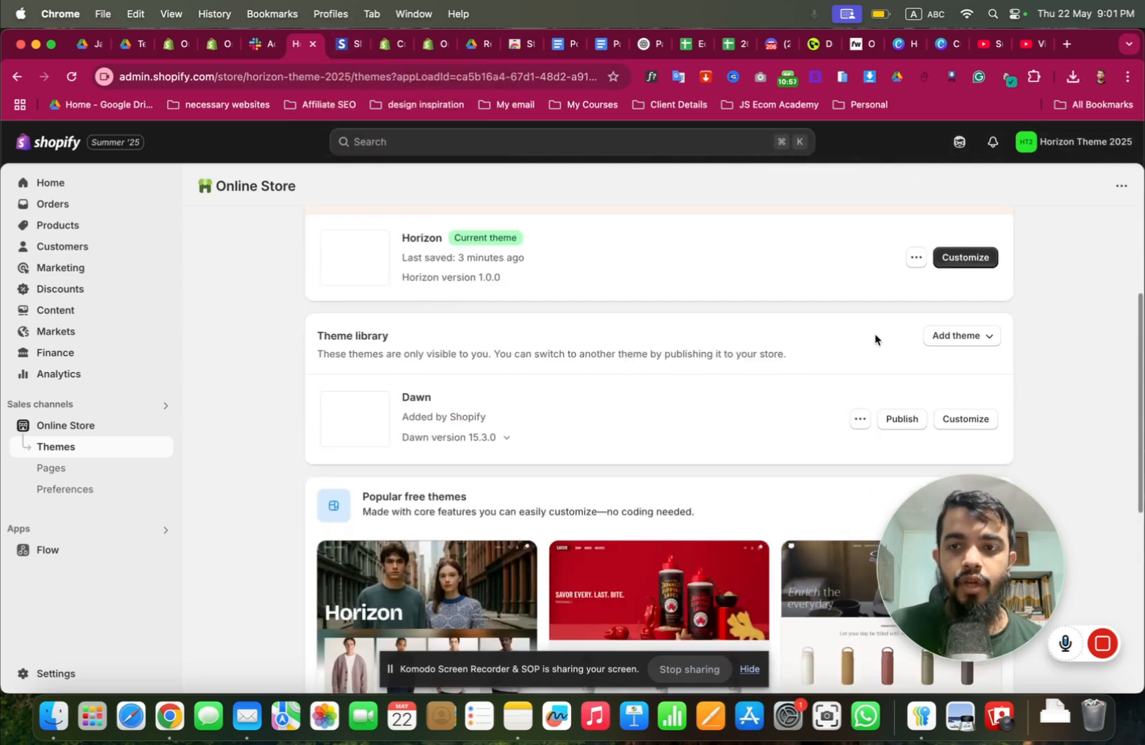
click(984, 255)
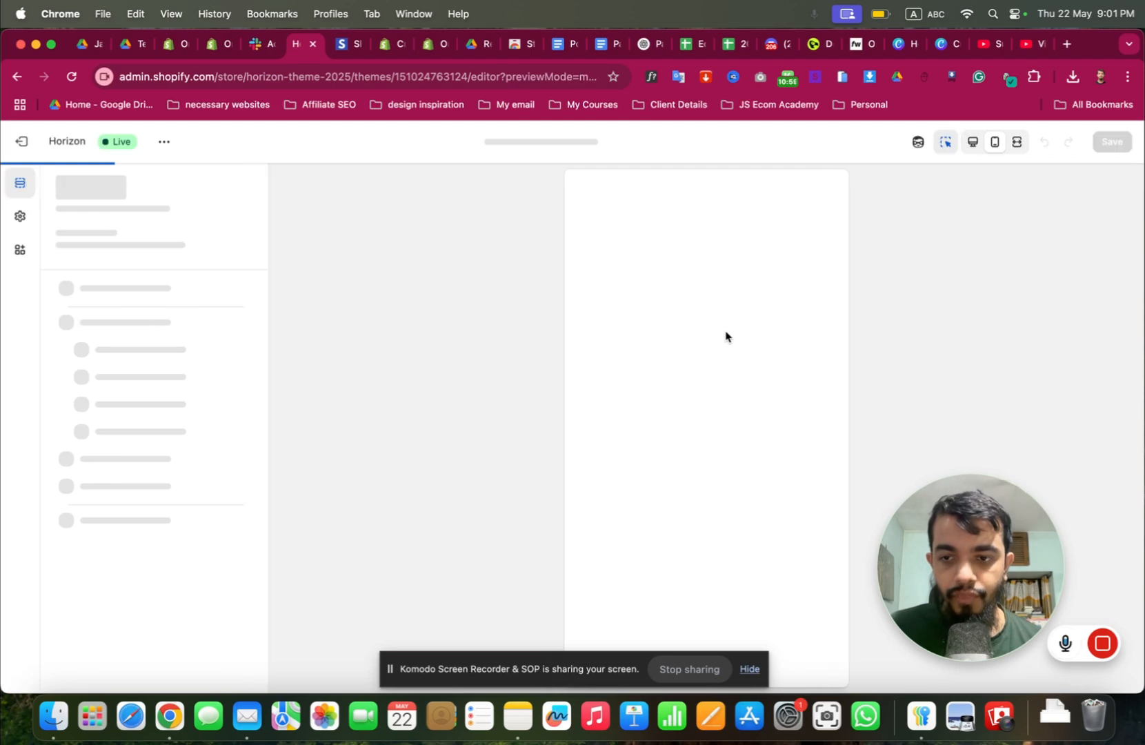
click(970, 144)
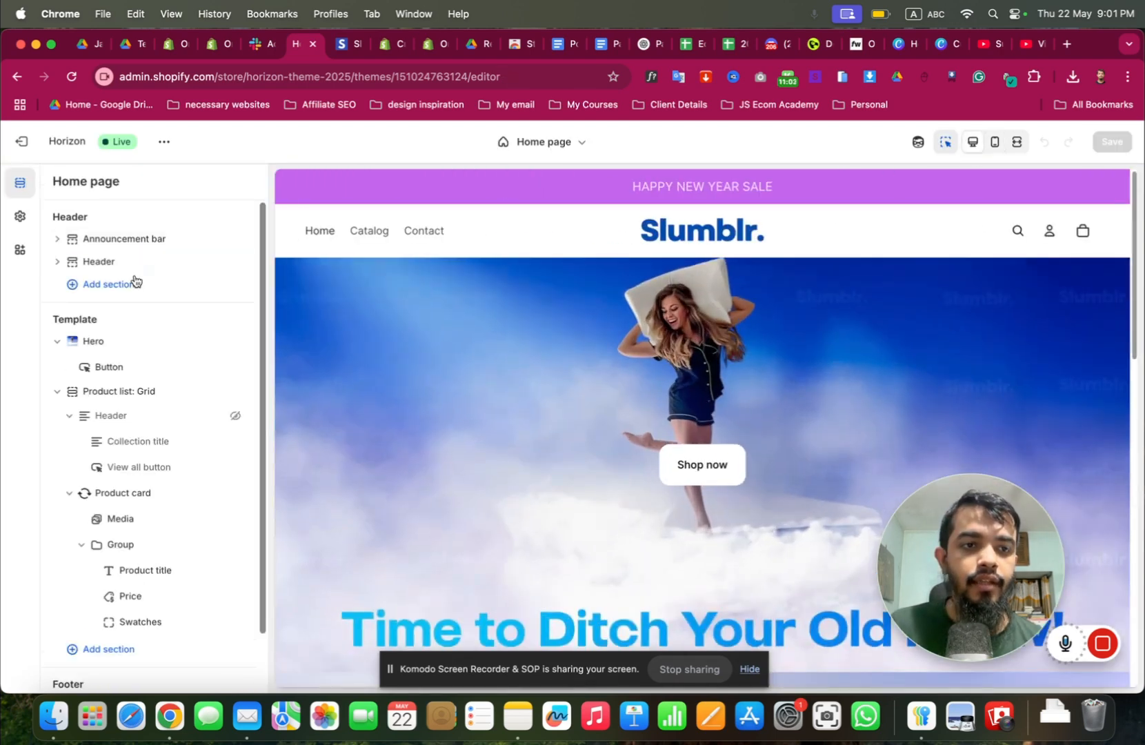
Review the header section's settings and set its logo's mobile height to 35 px in the mobile preview.
click(104, 262)
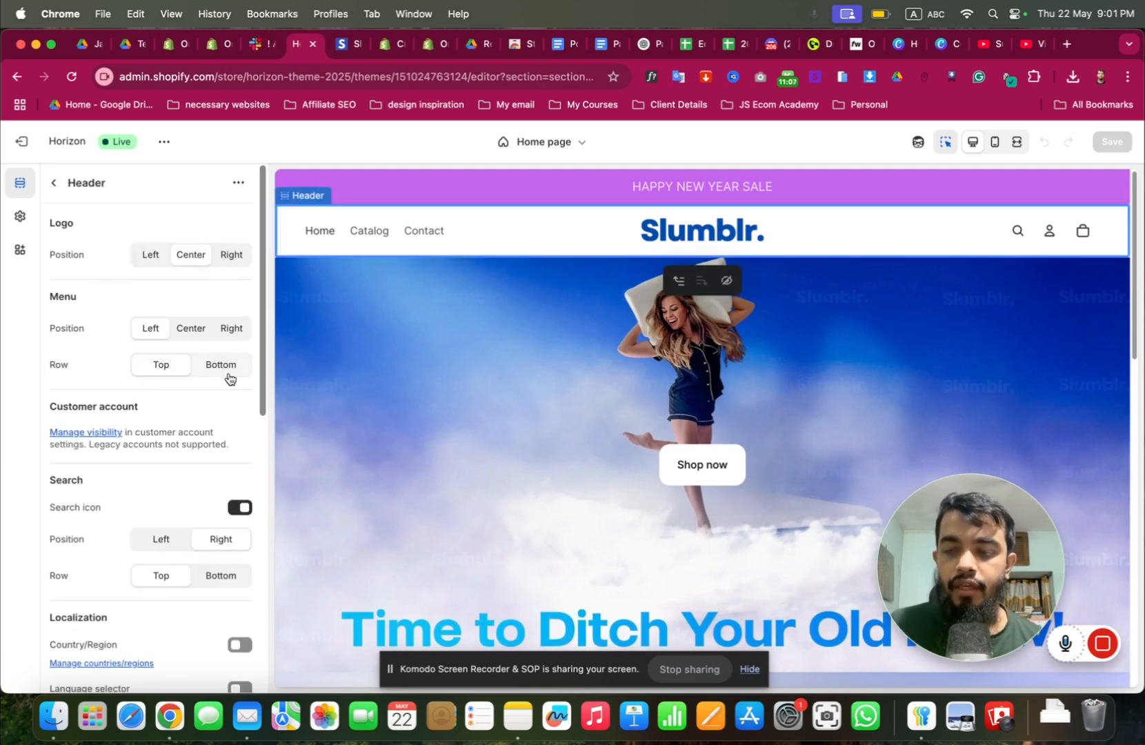
scroll(169, 408, down, 5)
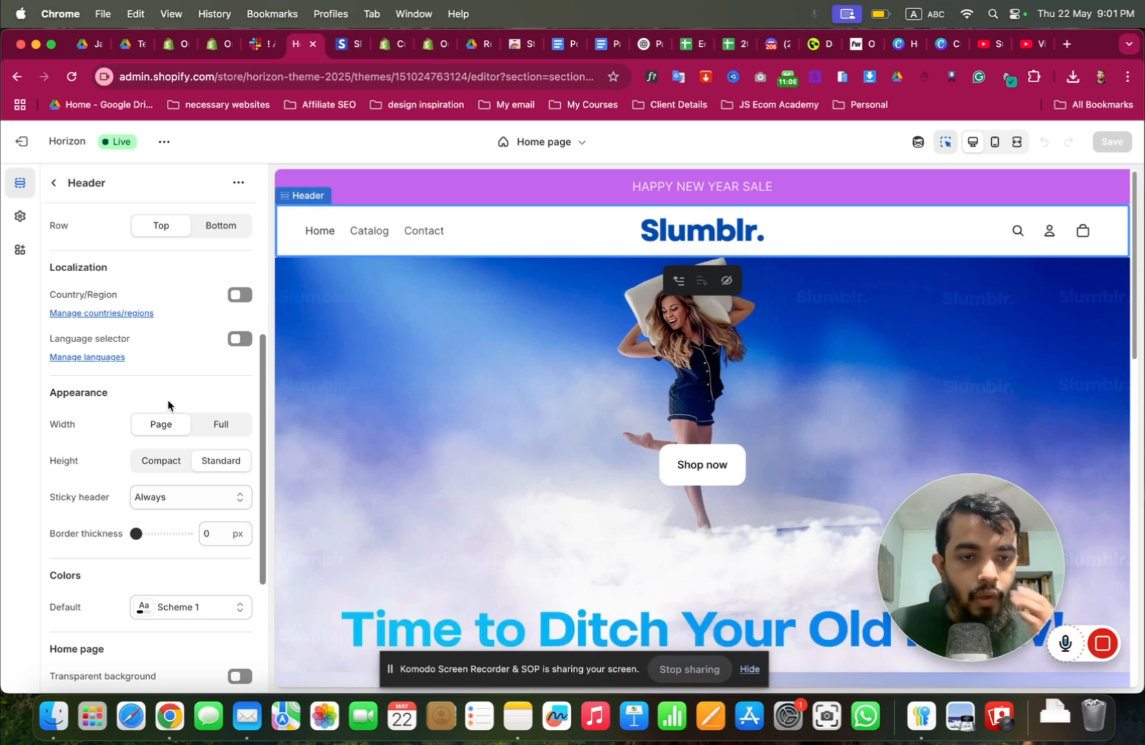
scroll(167, 399, down, 3)
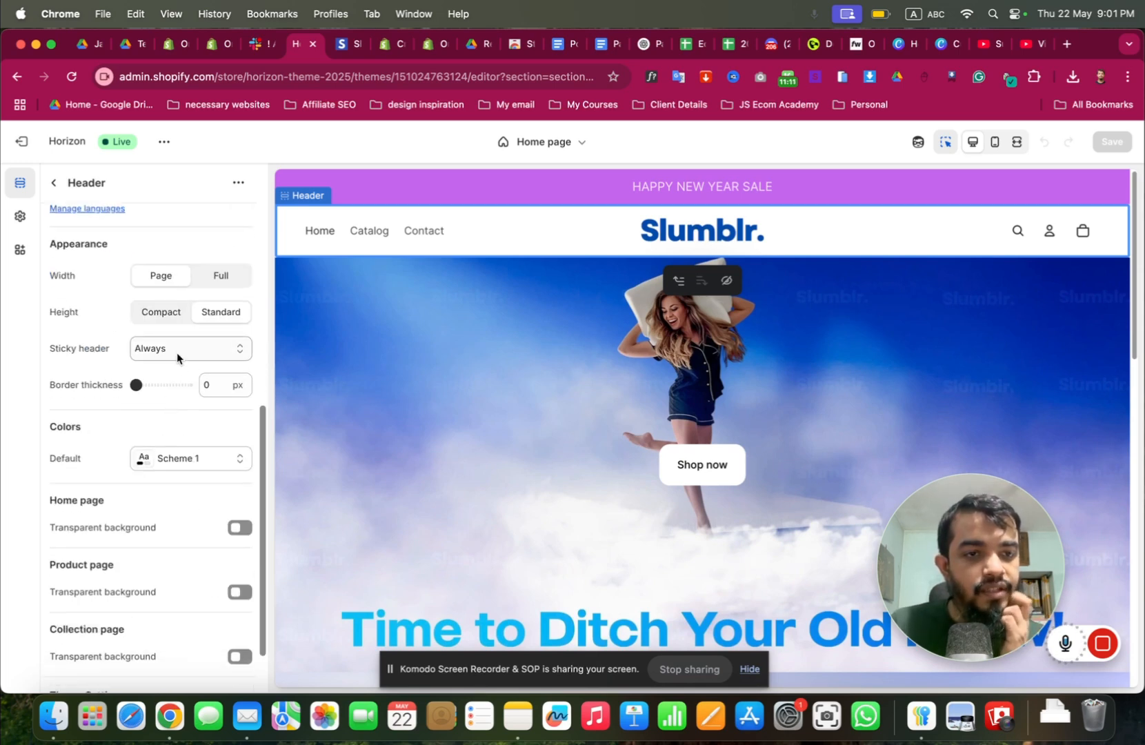
scroll(176, 353, up, 10)
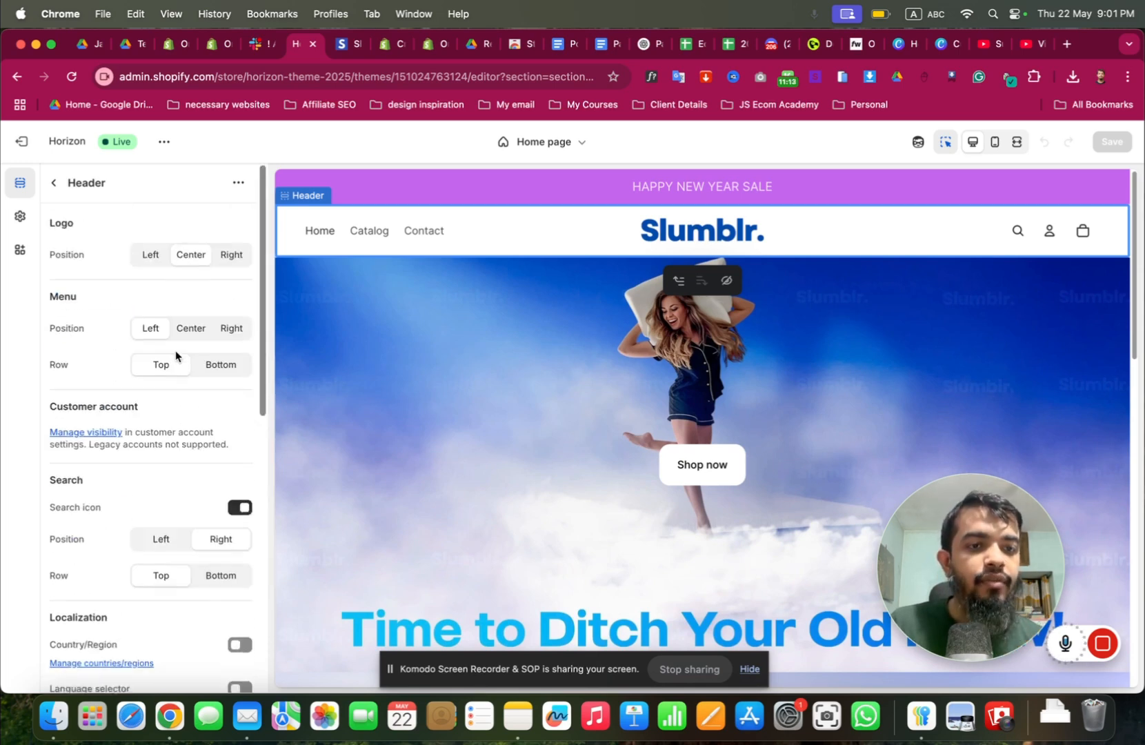
click(58, 191)
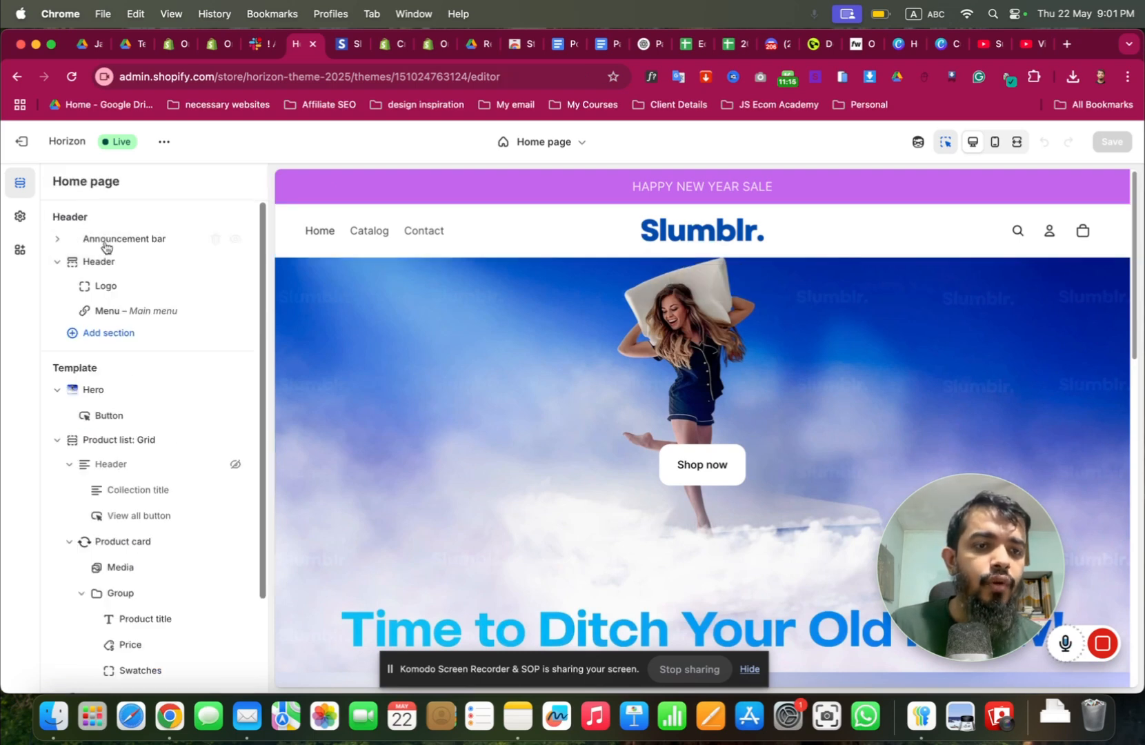
click(121, 285)
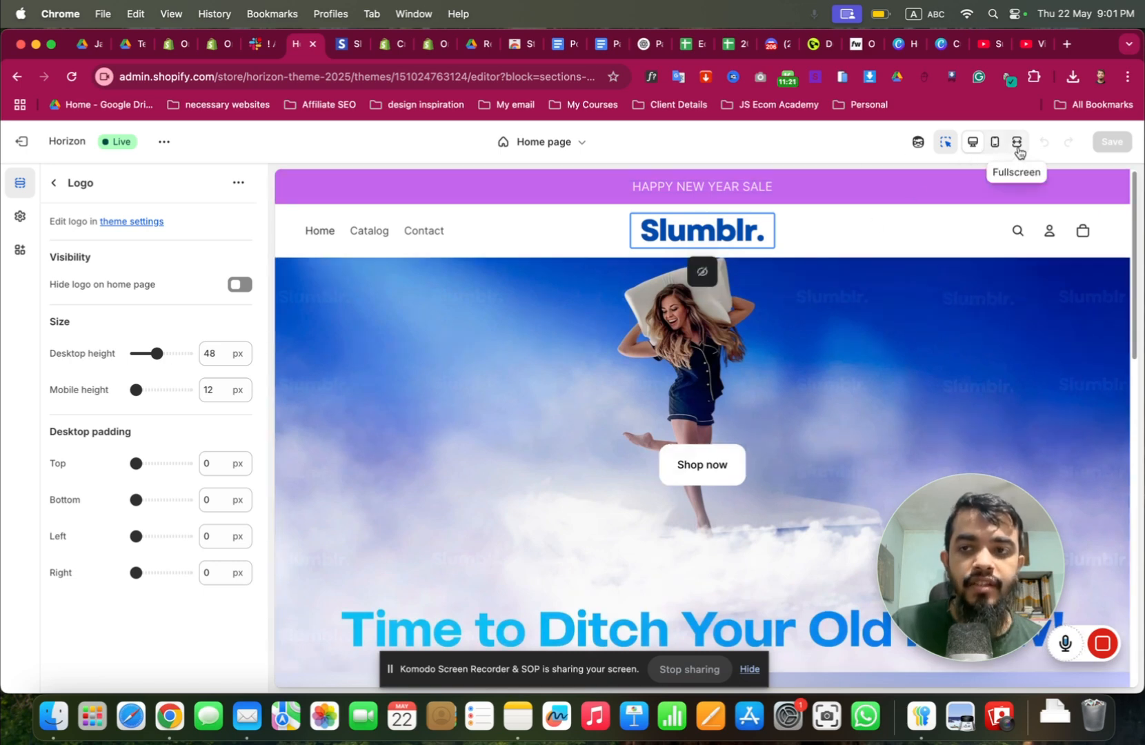
click(994, 143)
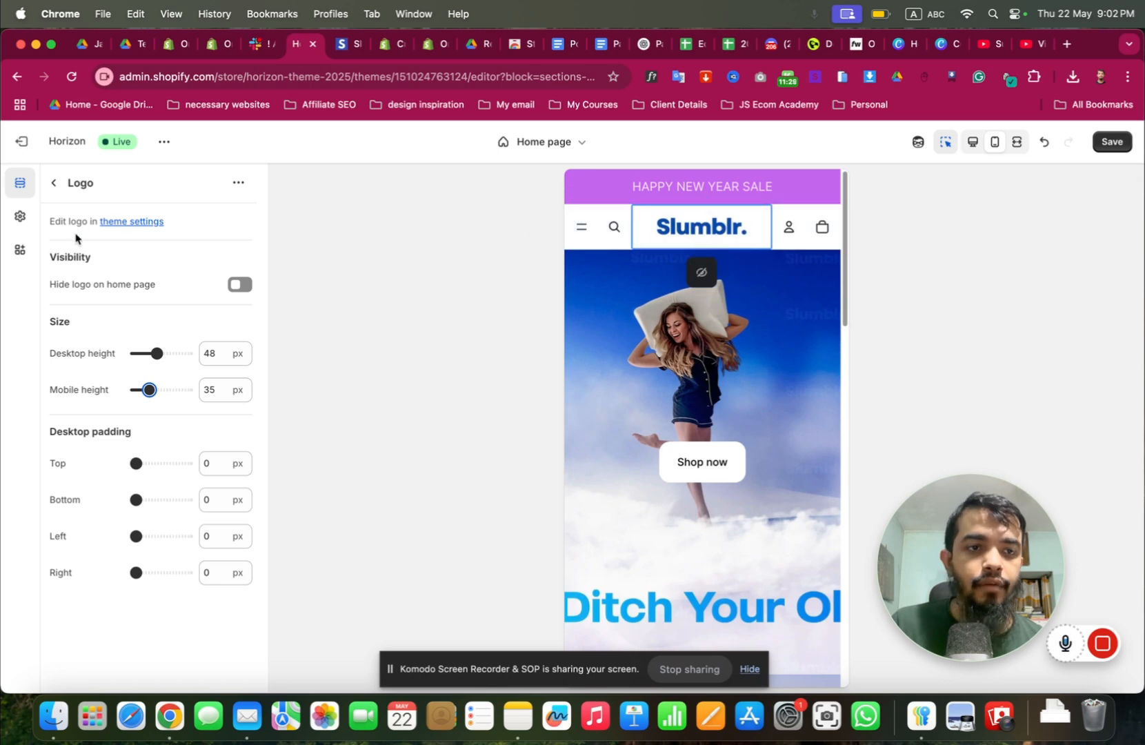
In the header section, turn off the search icon and turn on the country/region selector with its flag.
click(54, 183)
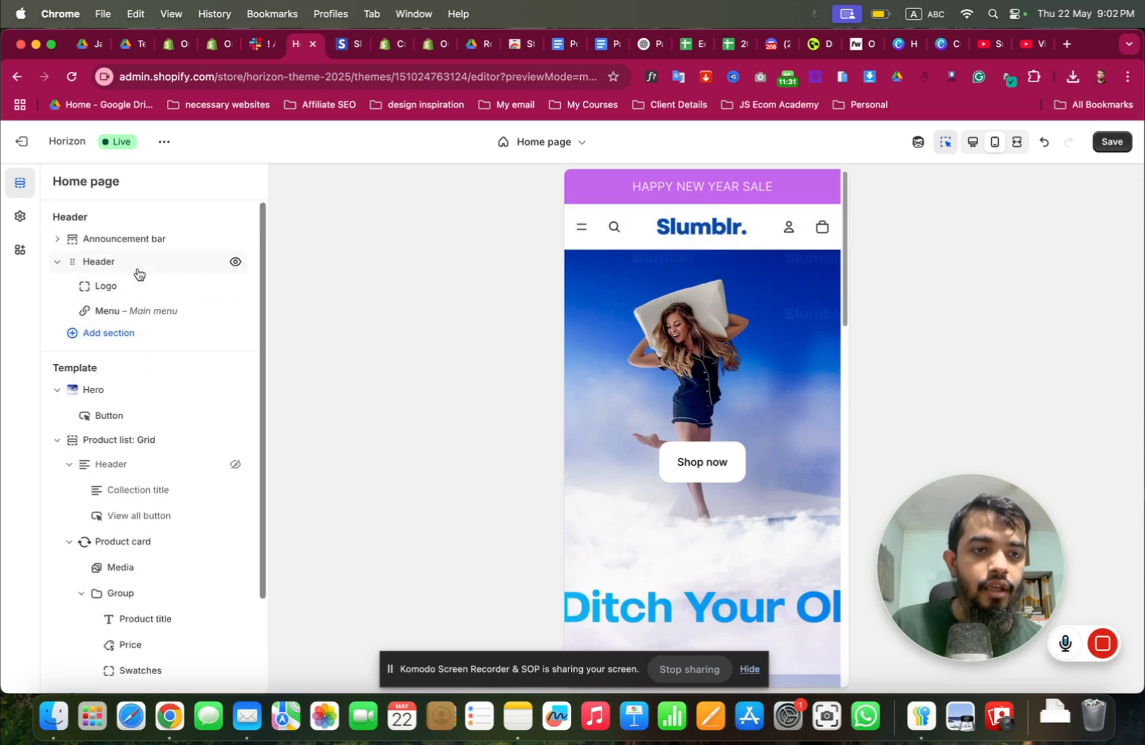
click(127, 286)
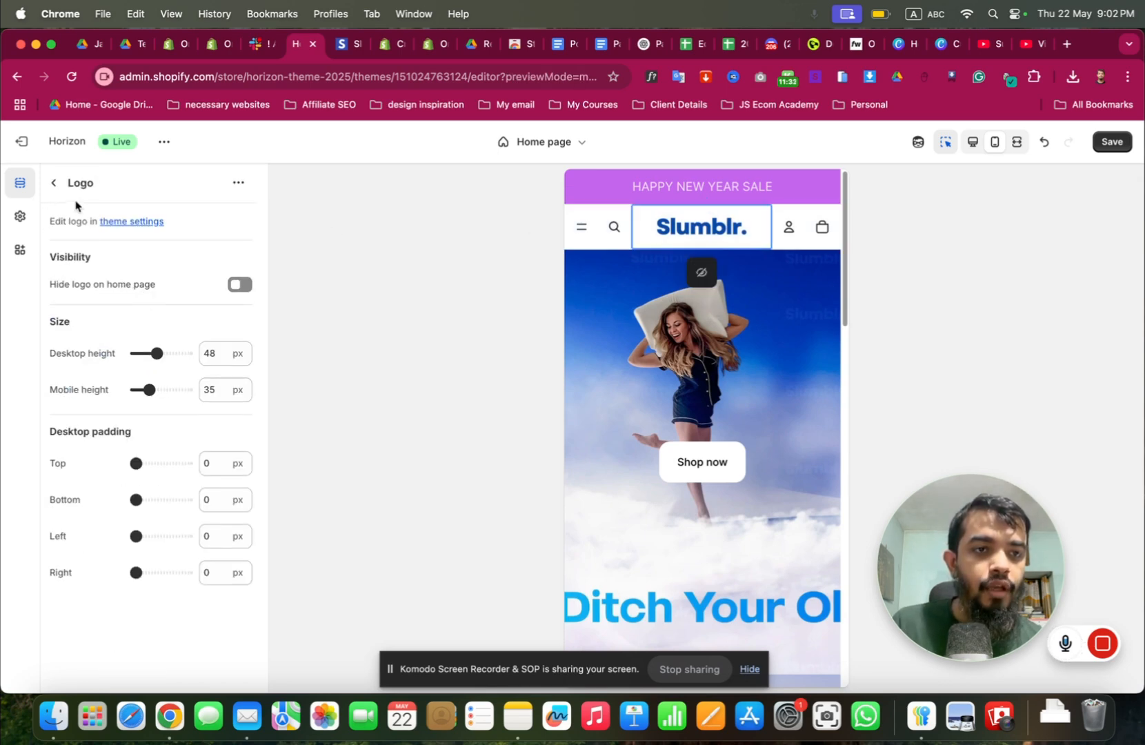
click(55, 183)
click(120, 273)
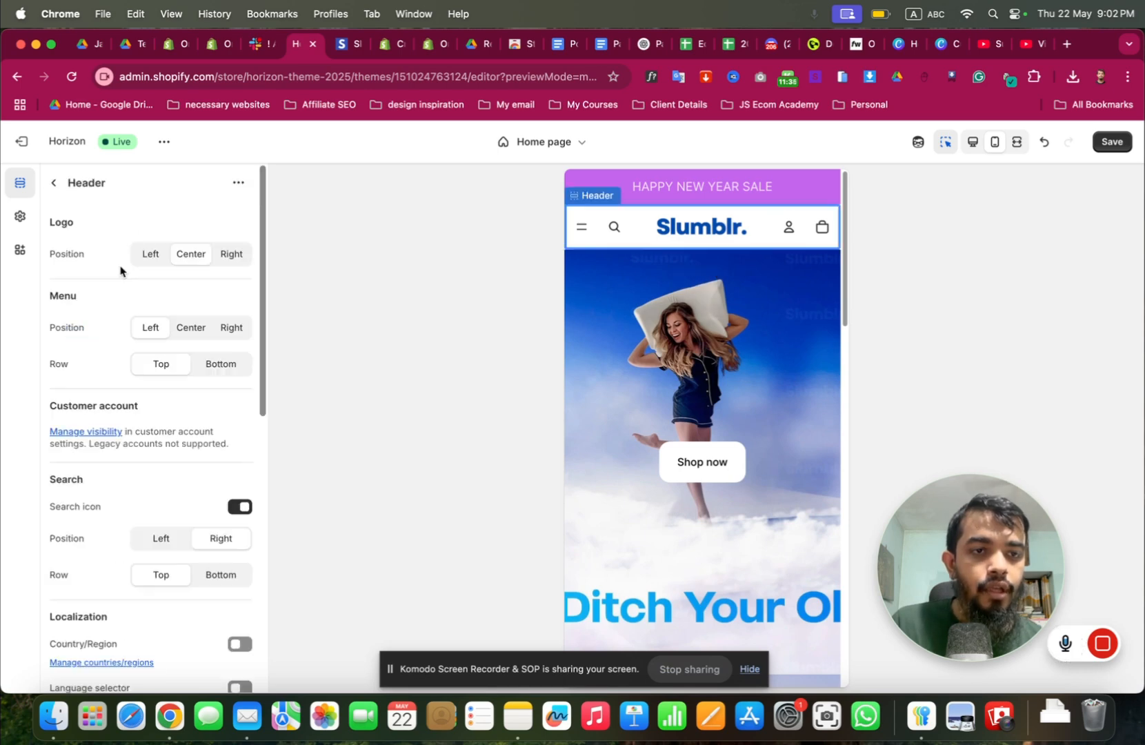
scroll(162, 455, down, 1)
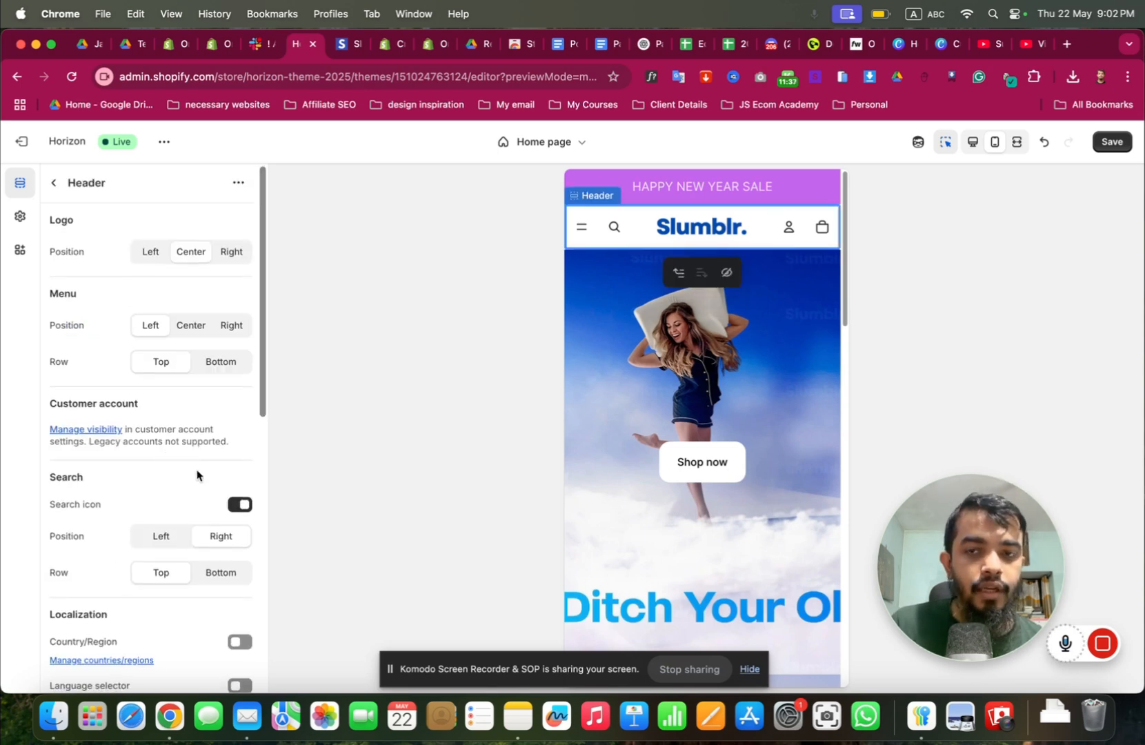
click(241, 508)
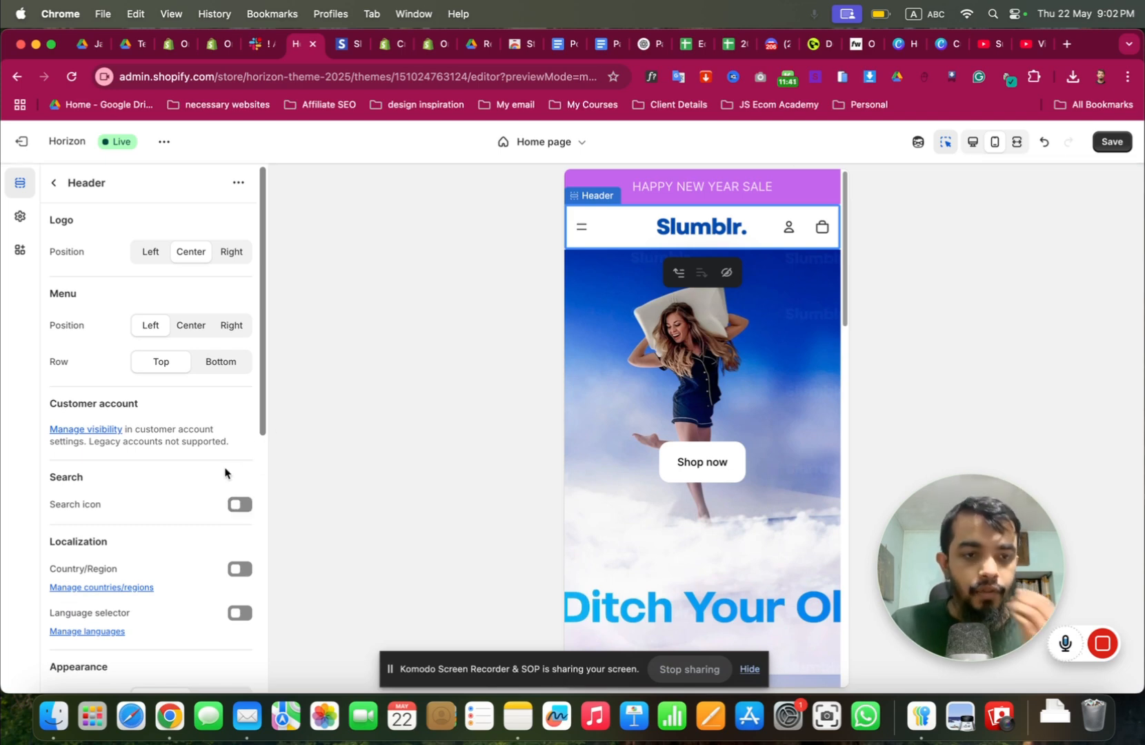
click(241, 569)
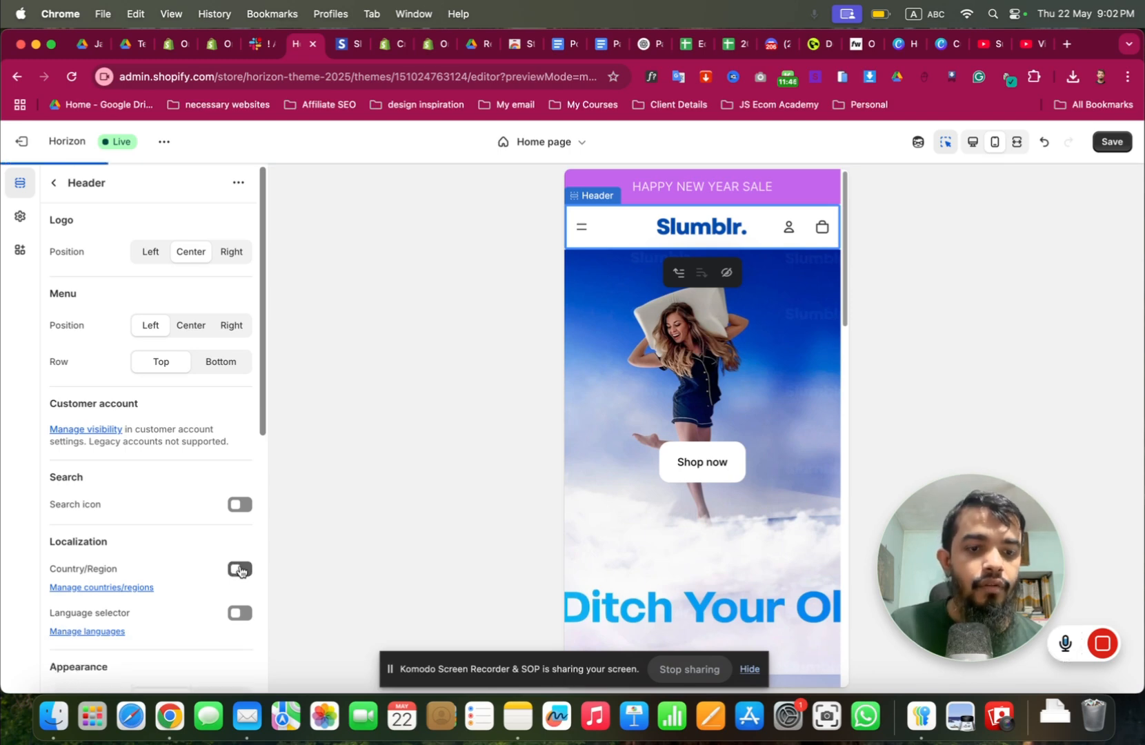
click(243, 610)
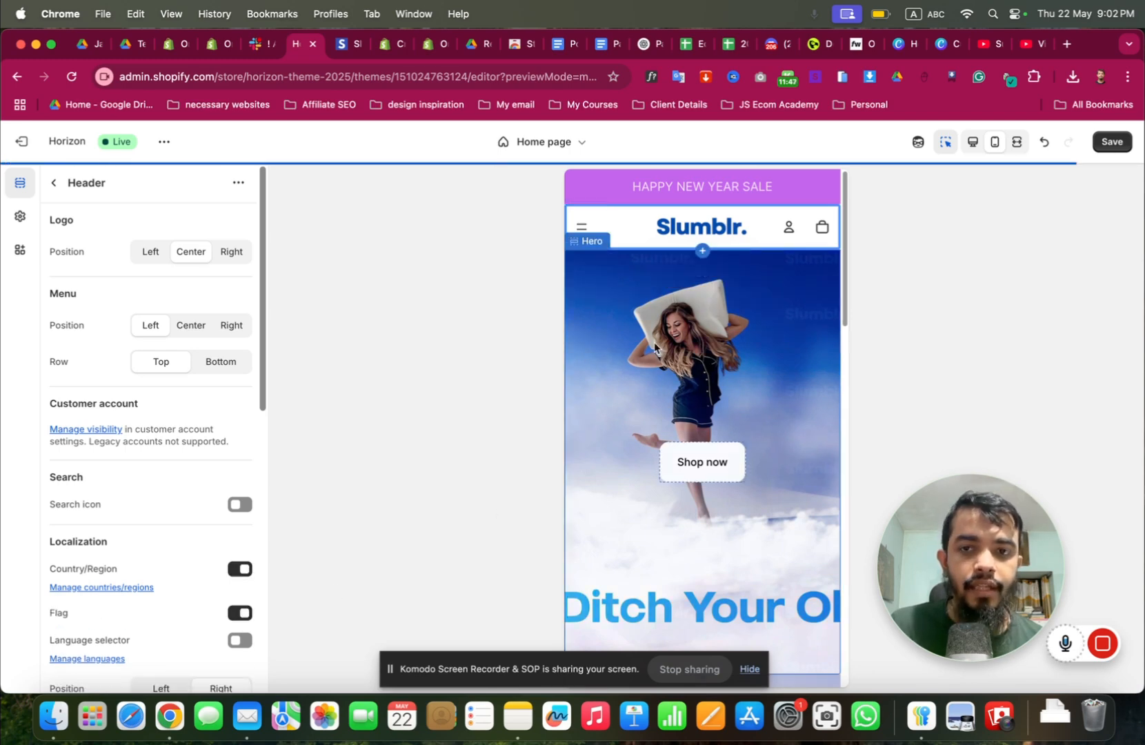
Set the preview to desktop and look over the home page's product grid and footer.
click(971, 143)
scroll(553, 380, down, 15)
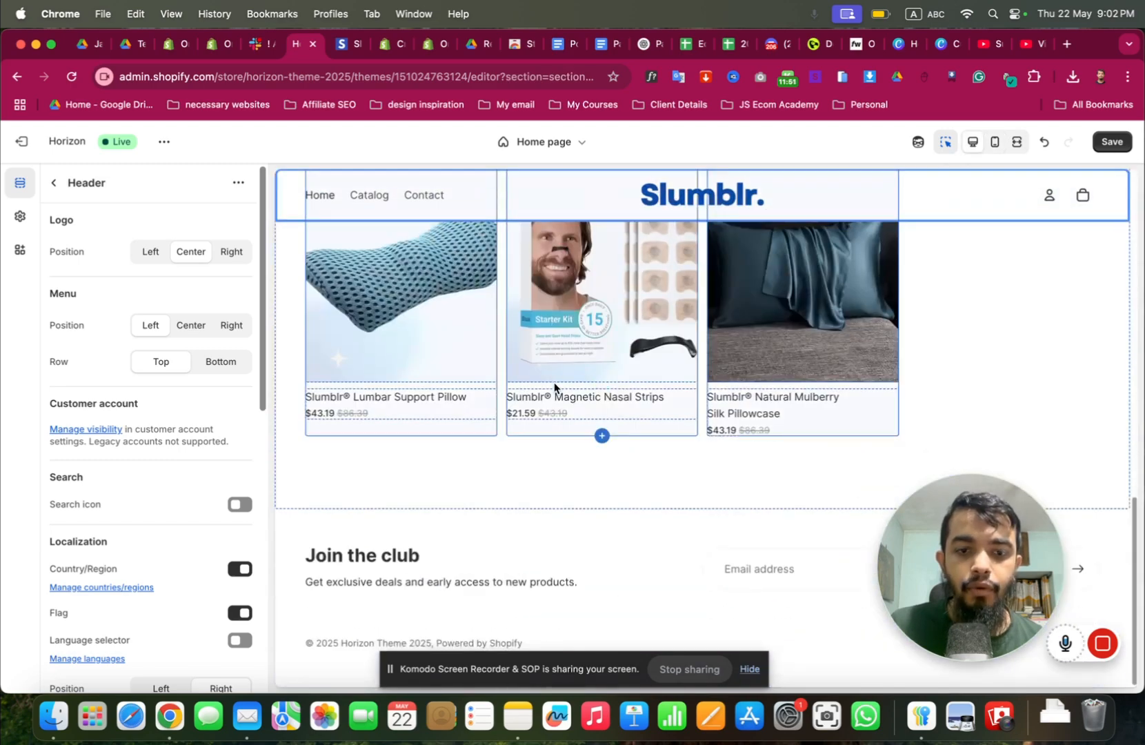
drag(977, 555, 864, 583)
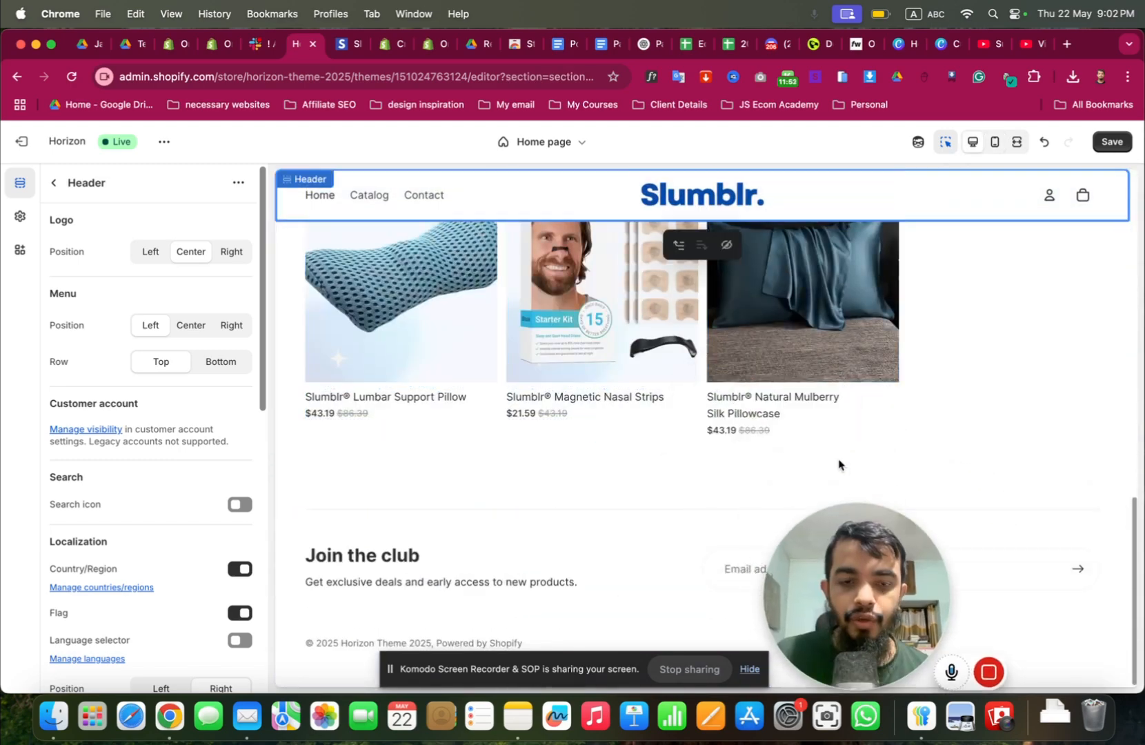
scroll(838, 462, up, 15)
scroll(795, 350, down, 13)
scroll(509, 373, up, 1)
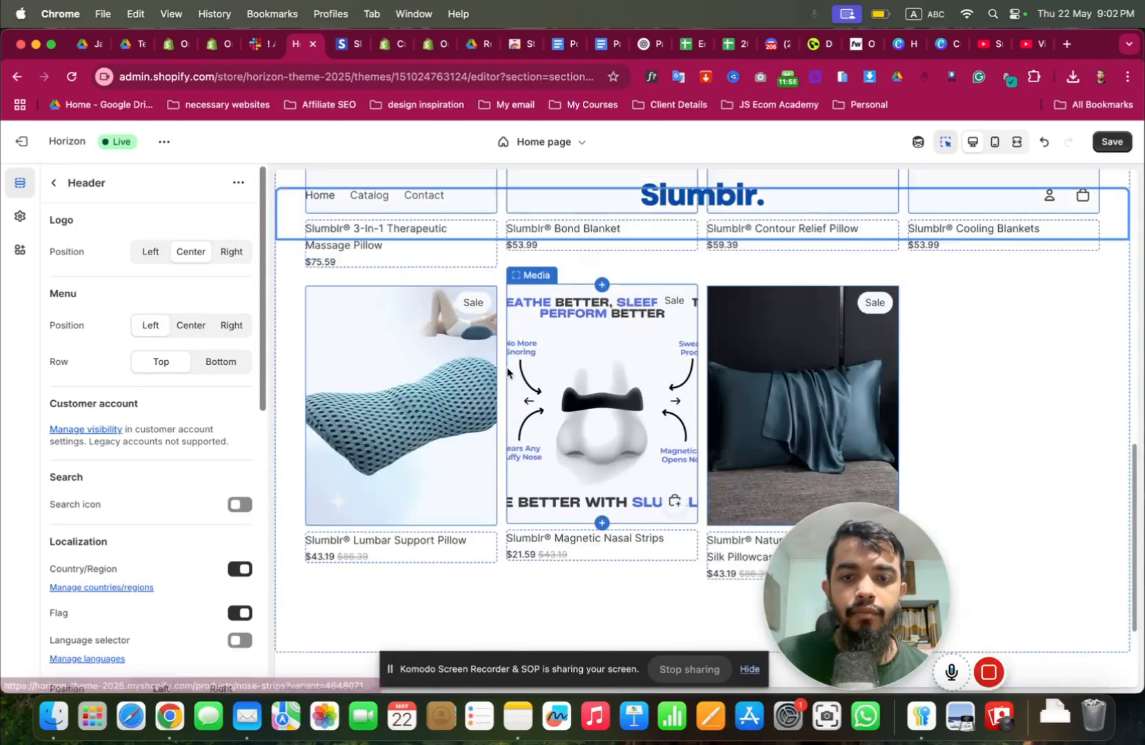
scroll(507, 372, up, 5)
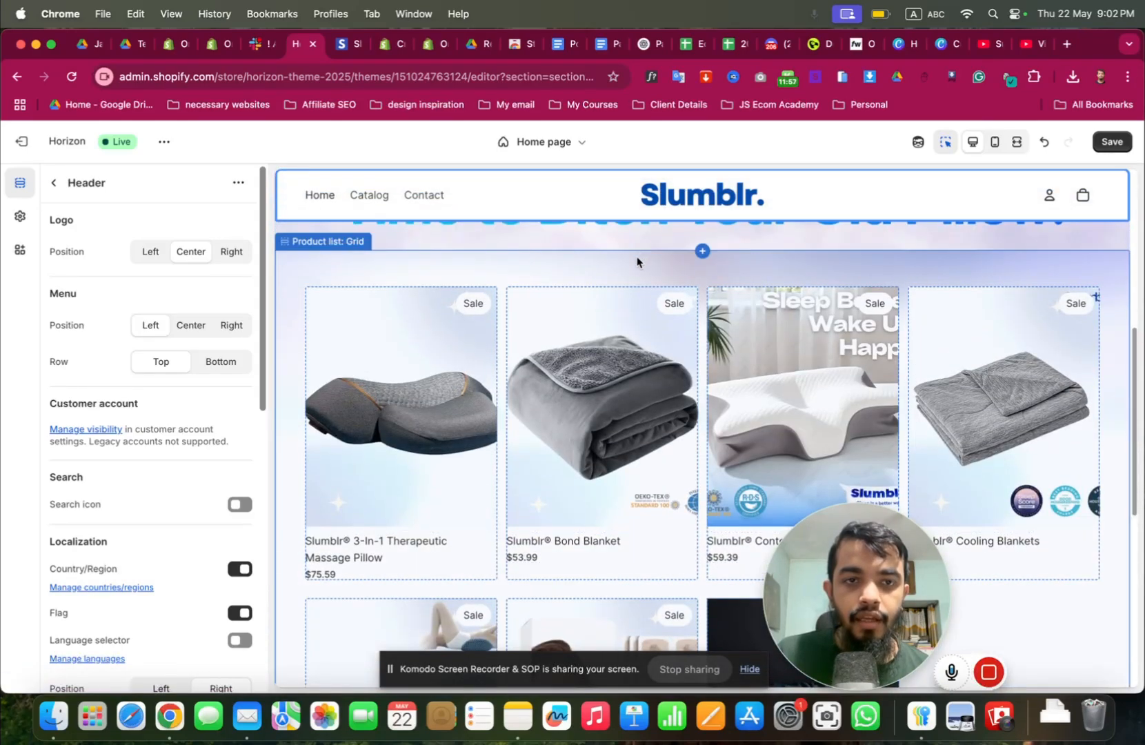
Add a Product list: Carousel section between the Hero and the Product list: Grid on the home page.
click(636, 261)
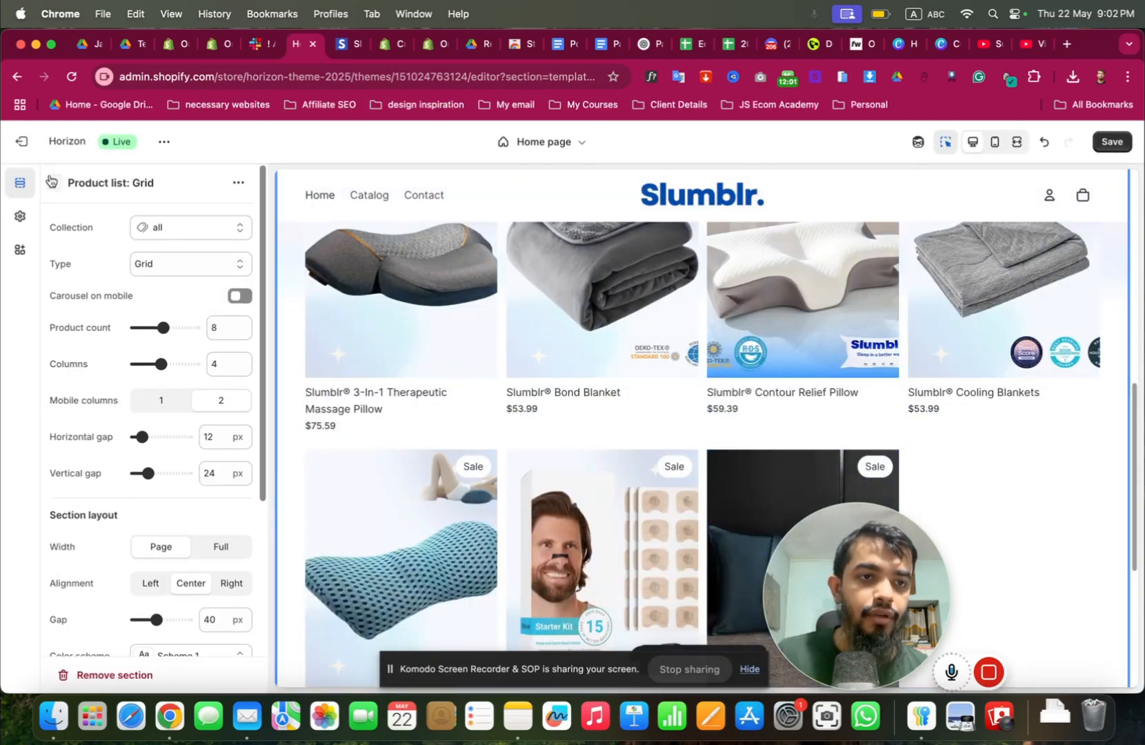
click(52, 183)
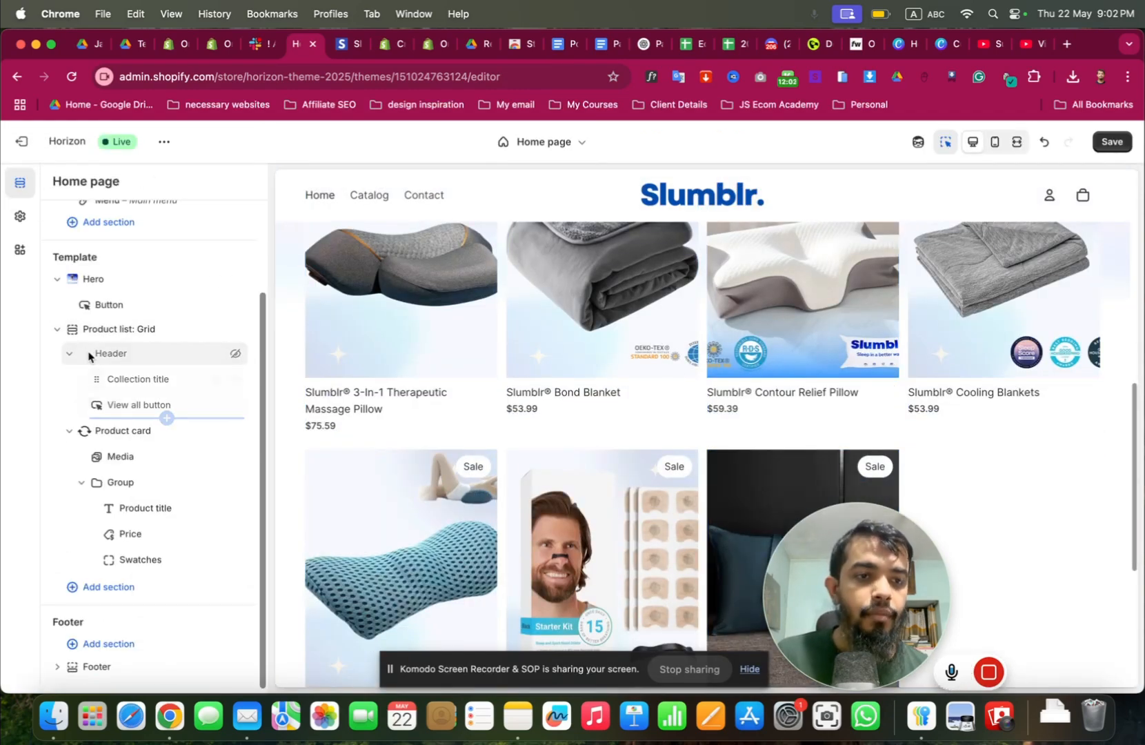
click(58, 318)
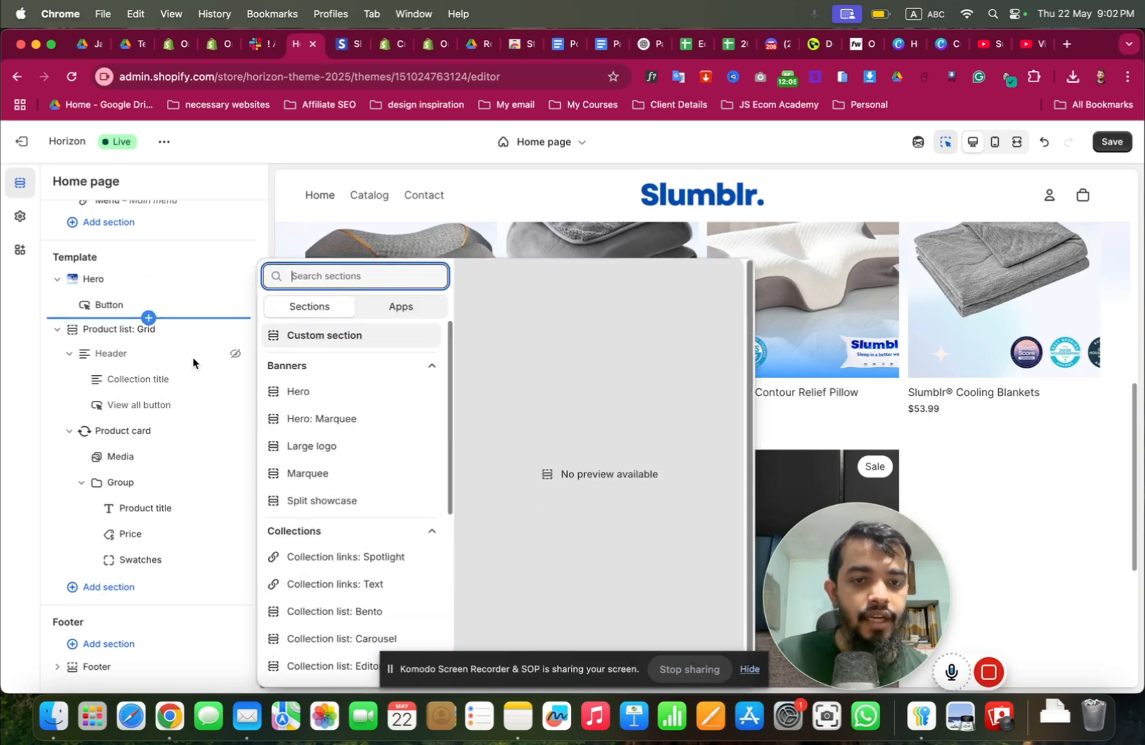
scroll(345, 458, down, 3)
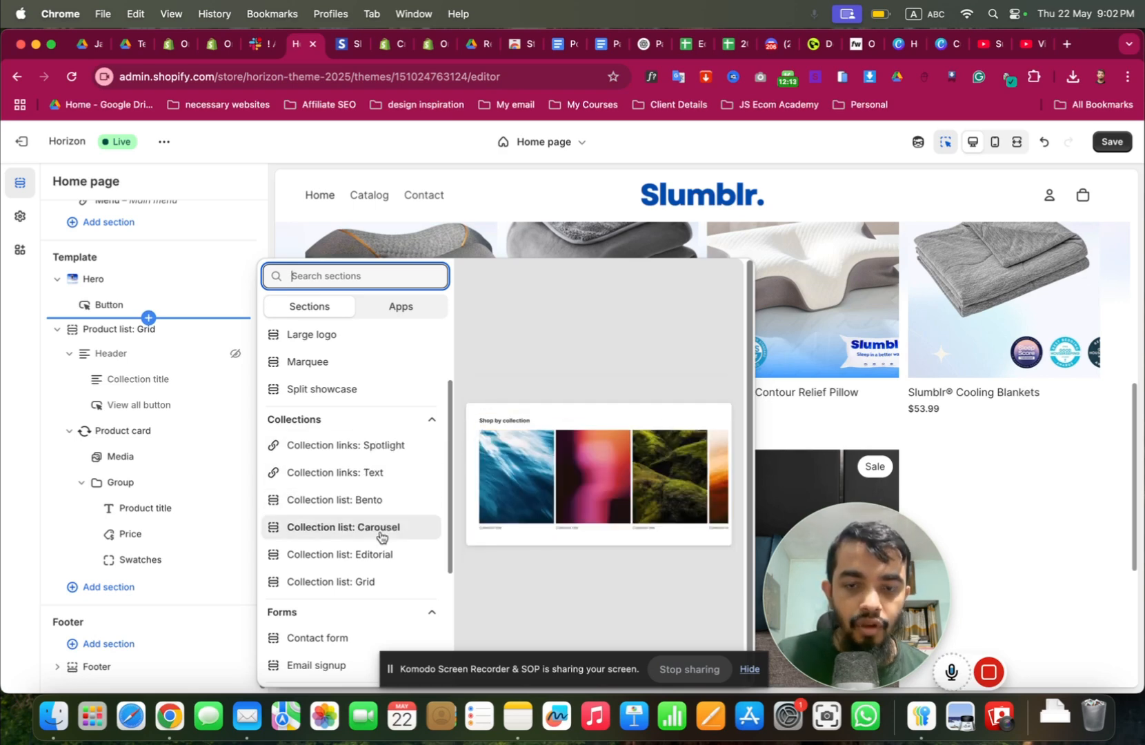
scroll(376, 524, down, 3)
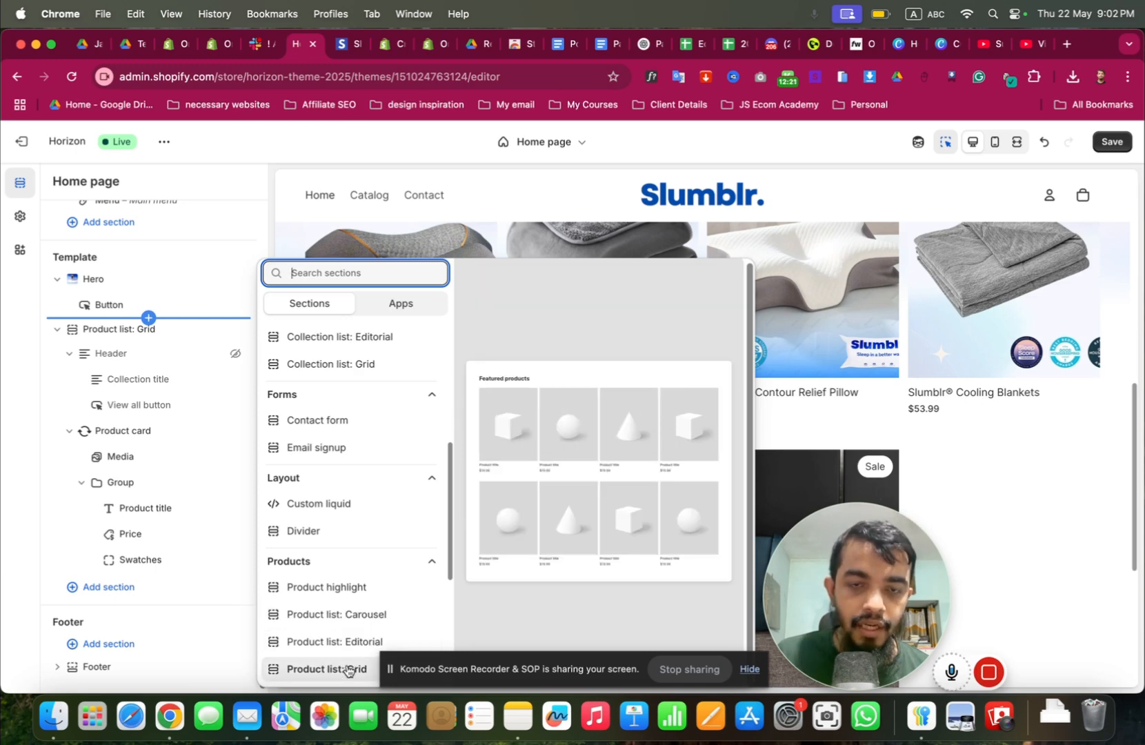
click(357, 616)
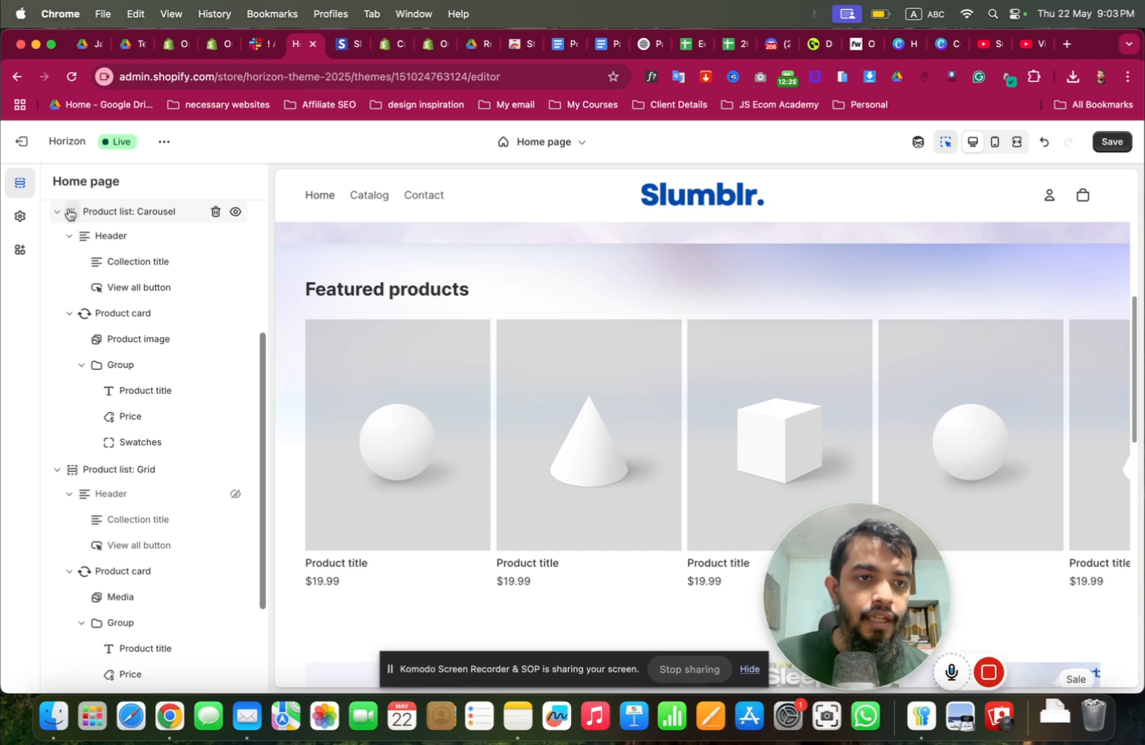
Examine the settings of the carousel's header and collection title blocks.
click(100, 242)
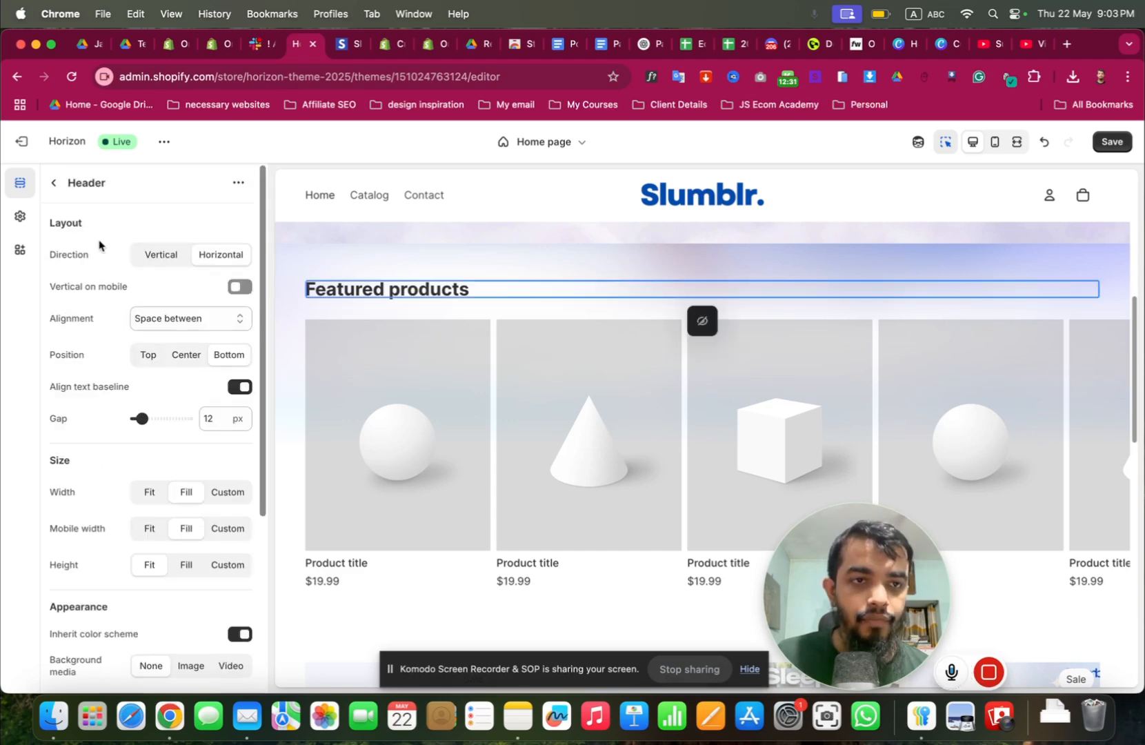
scroll(171, 403, down, 5)
scroll(171, 412, up, 5)
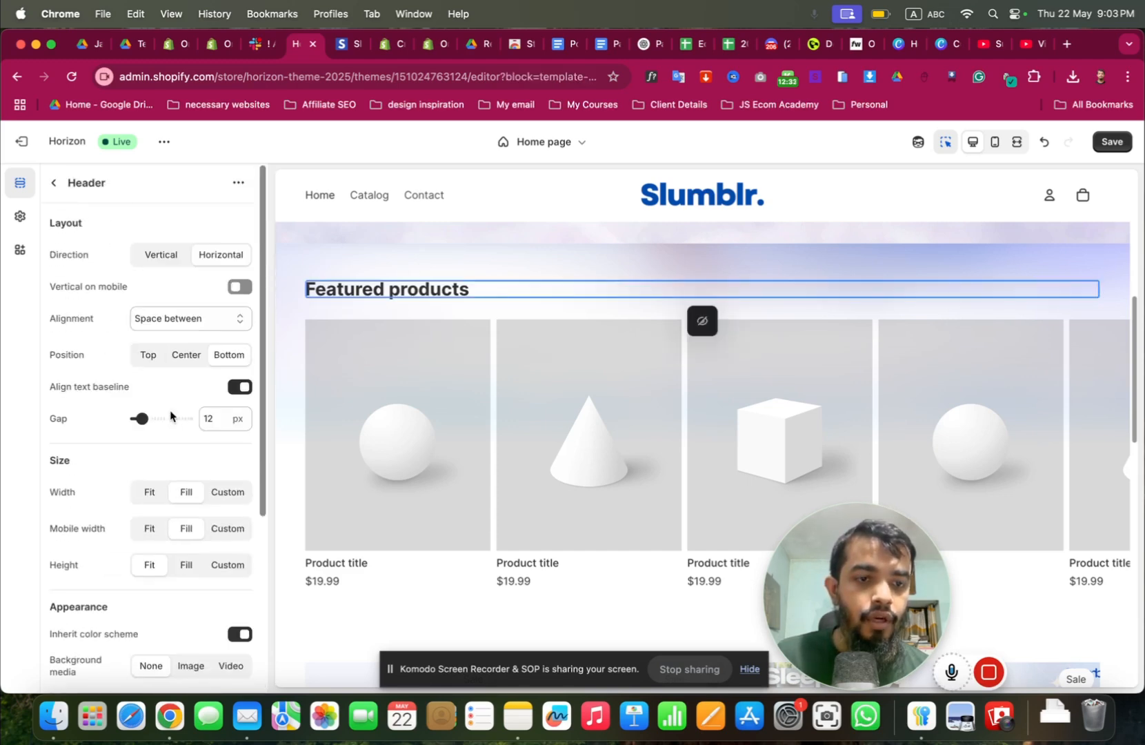
click(54, 183)
scroll(111, 304, up, 3)
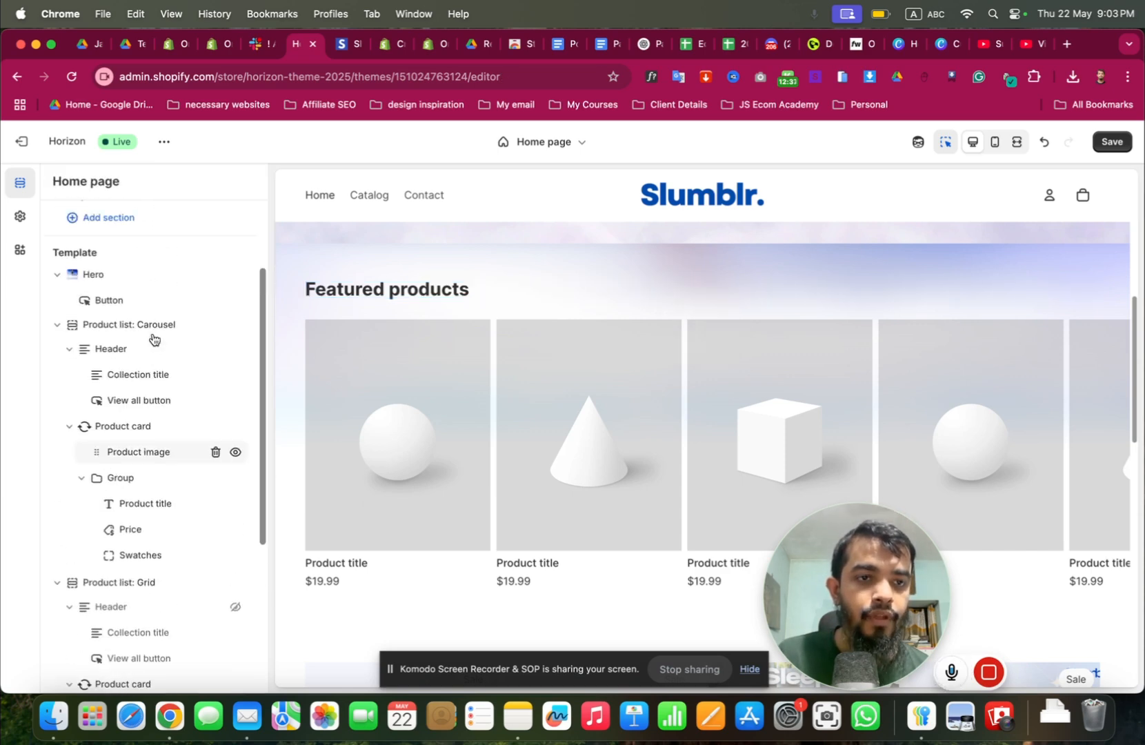
click(157, 381)
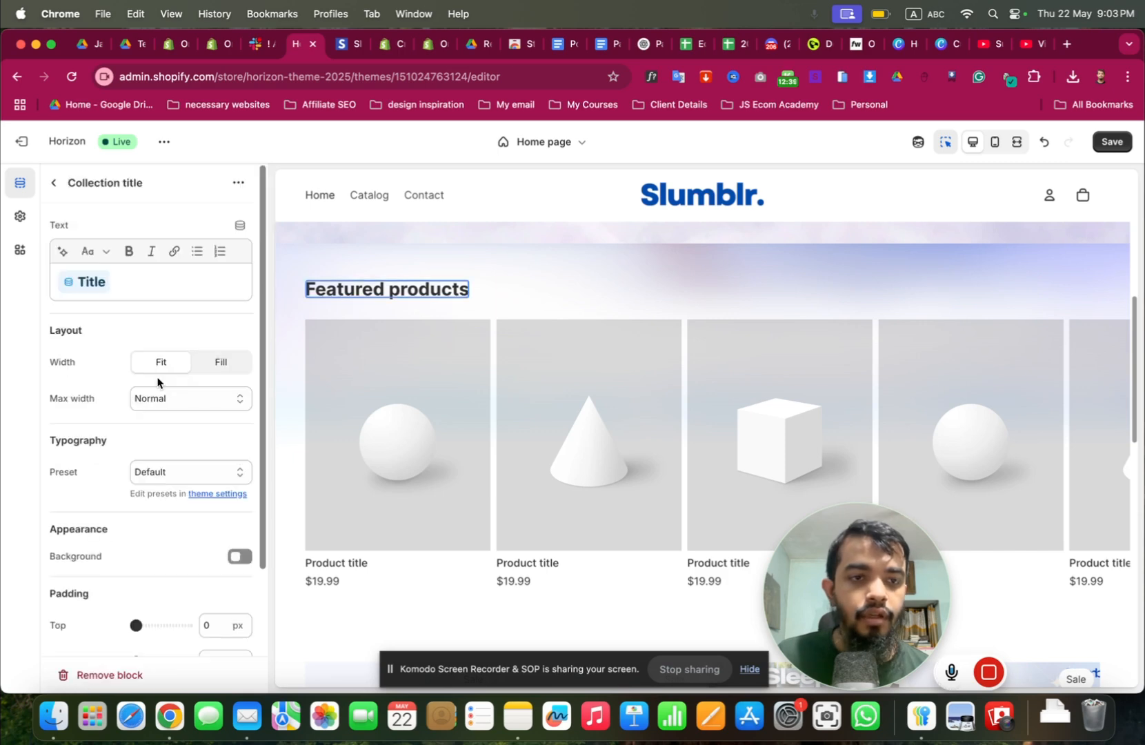
click(54, 183)
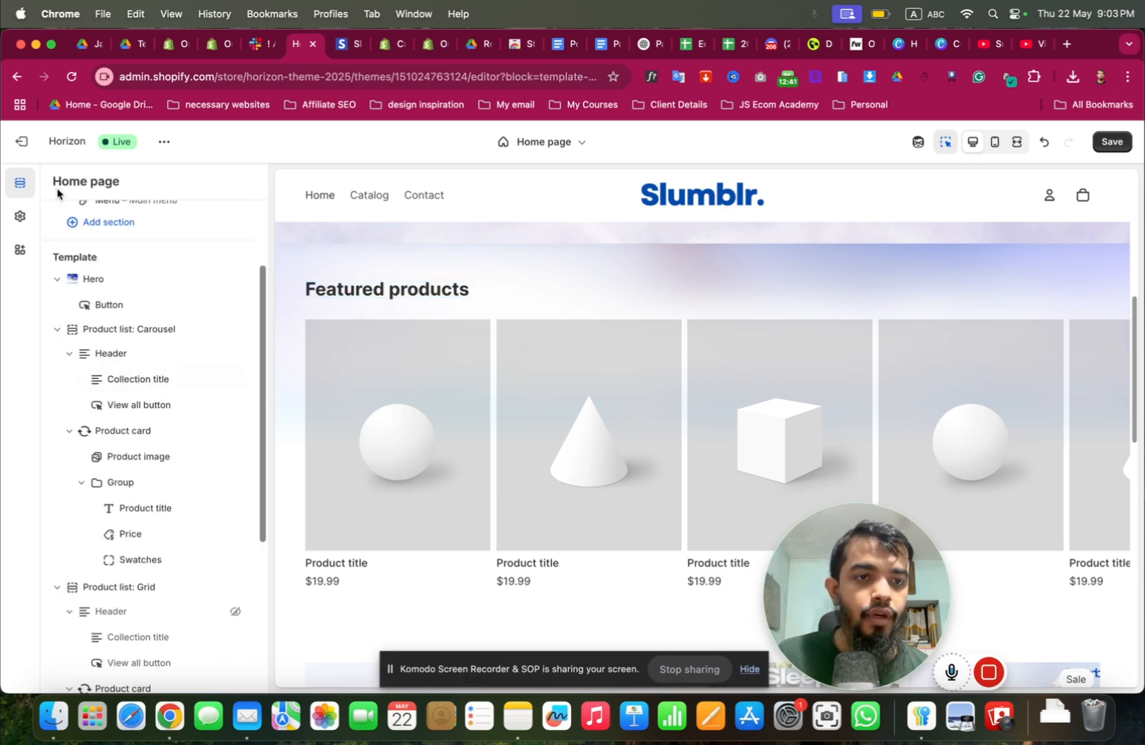
Assign the Best Seller collection to the Product list: Carousel section.
click(138, 330)
click(200, 221)
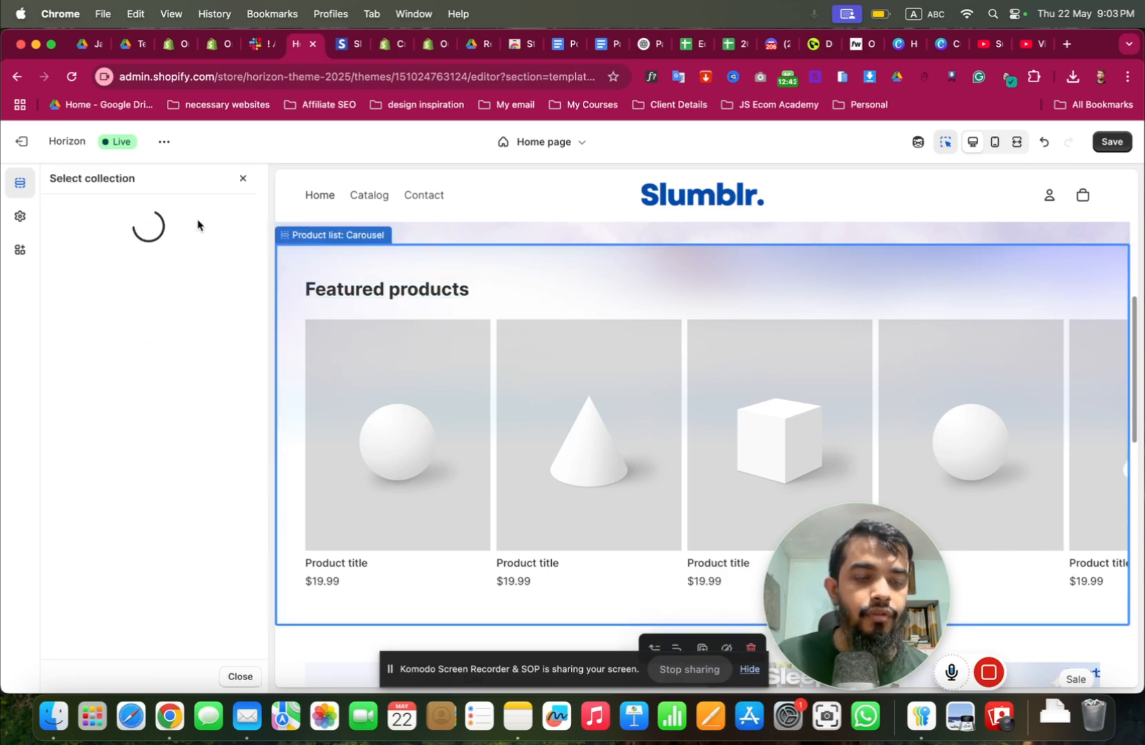
click(171, 302)
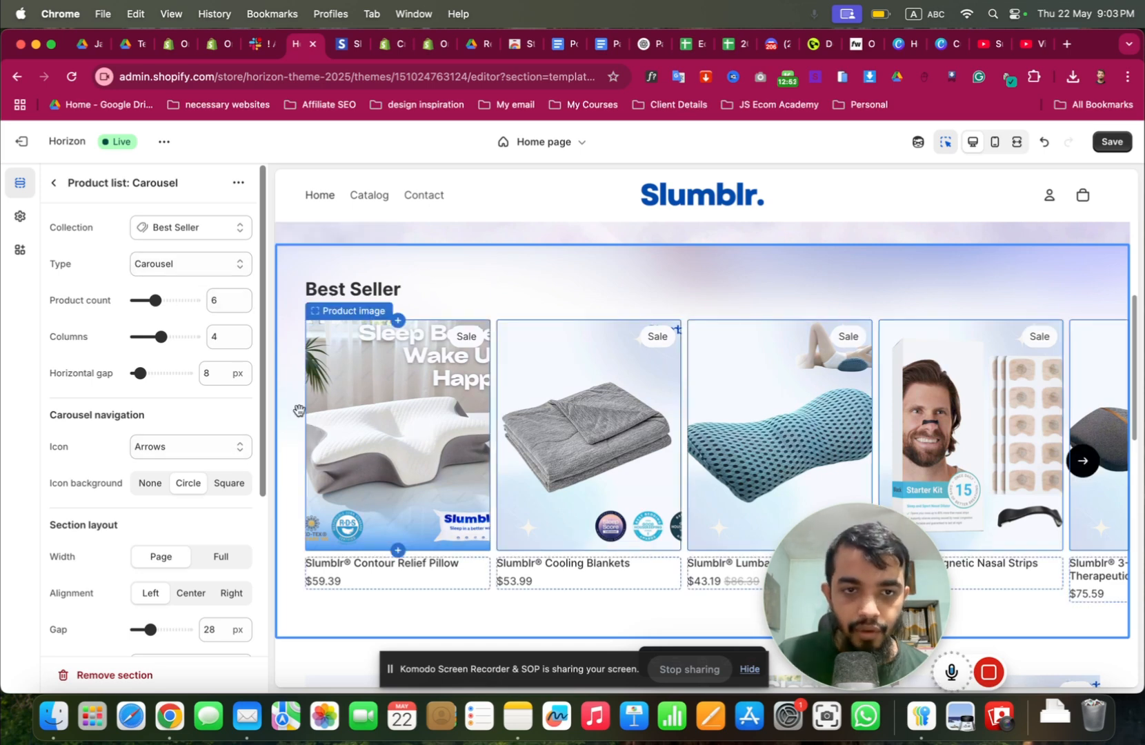
Keep Arrows as the carousel icon and turn on Product cards and Mobile quick add in the section's theme settings.
click(199, 448)
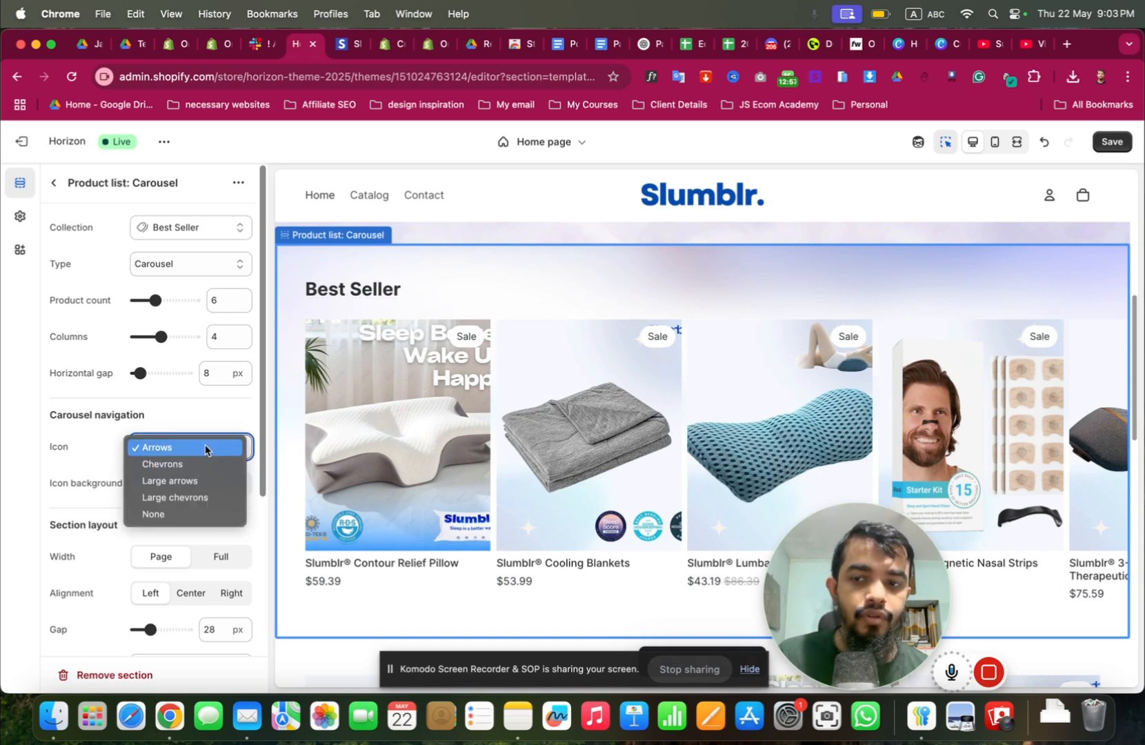
click(204, 448)
scroll(140, 508, down, 4)
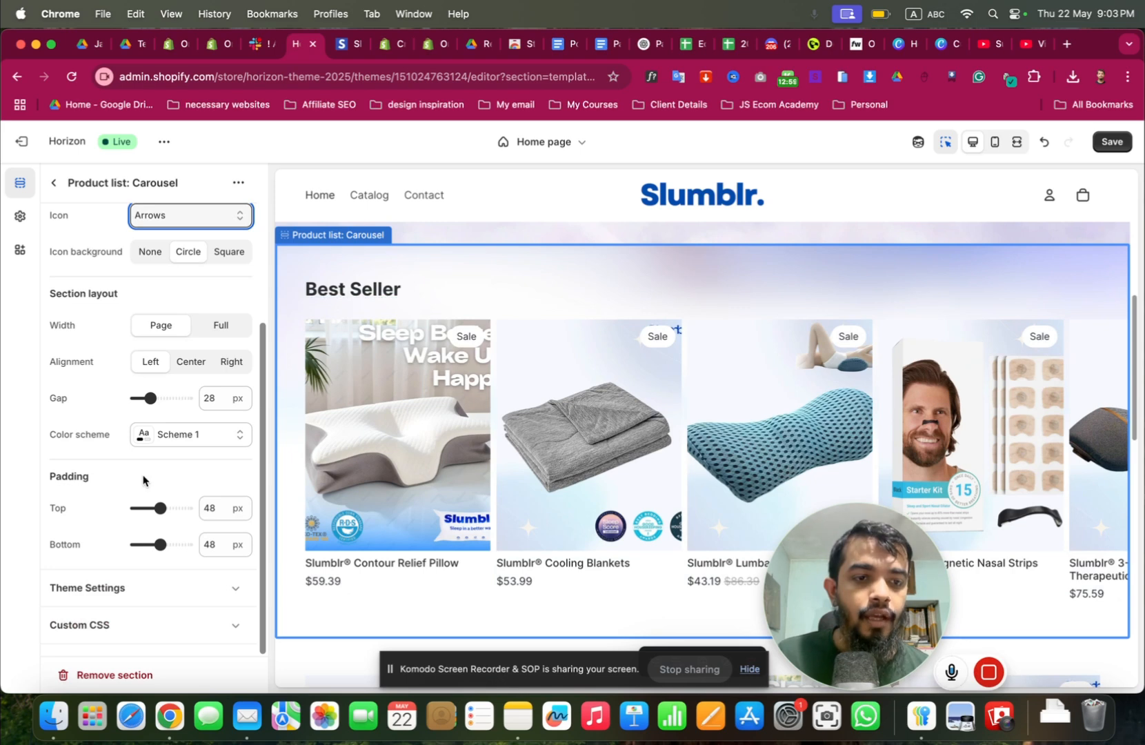
click(161, 591)
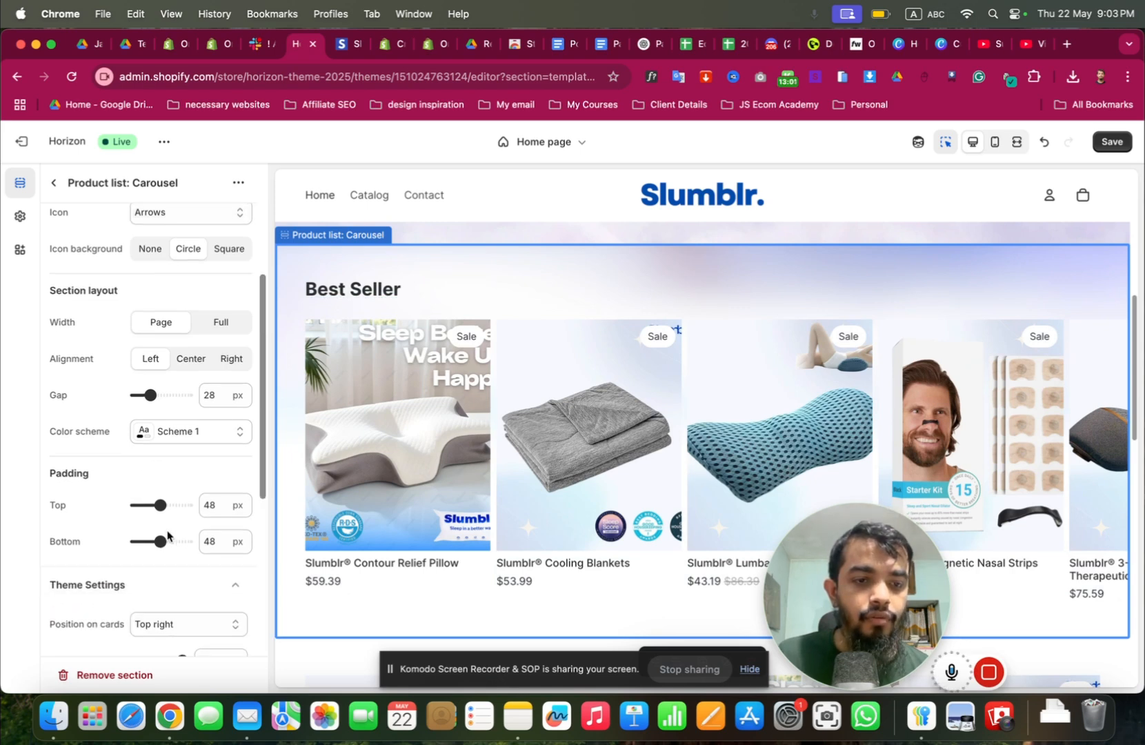
scroll(169, 524, down, 3)
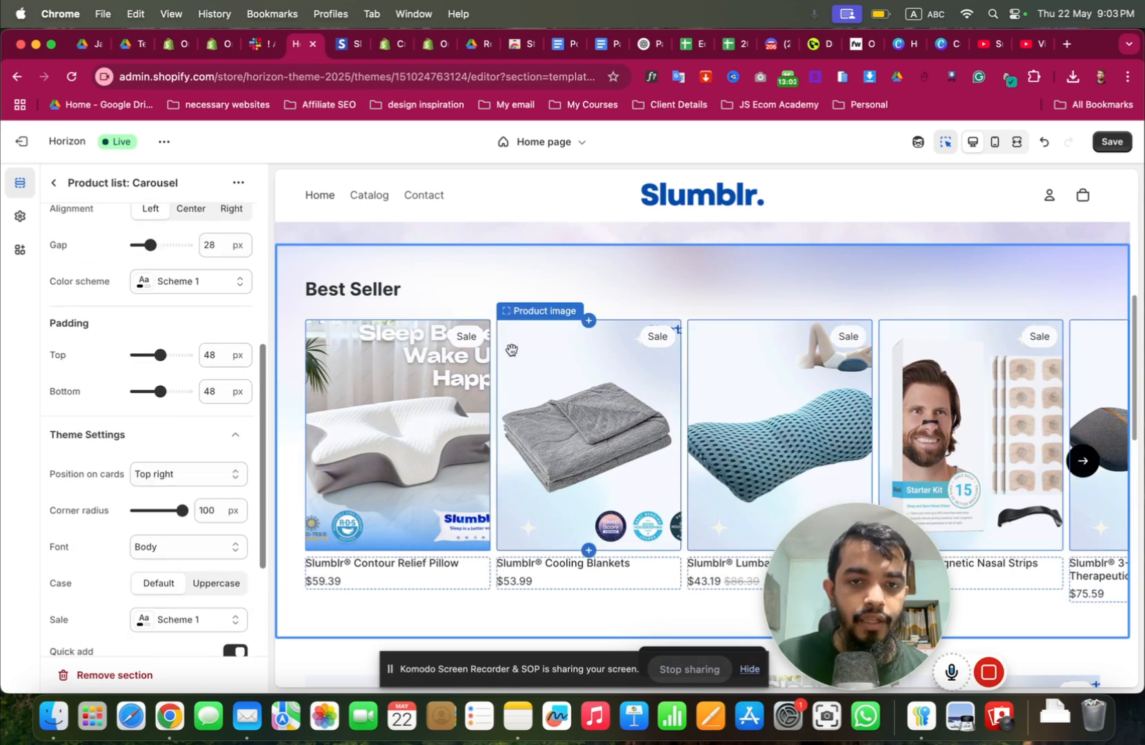
scroll(207, 494, down, 3)
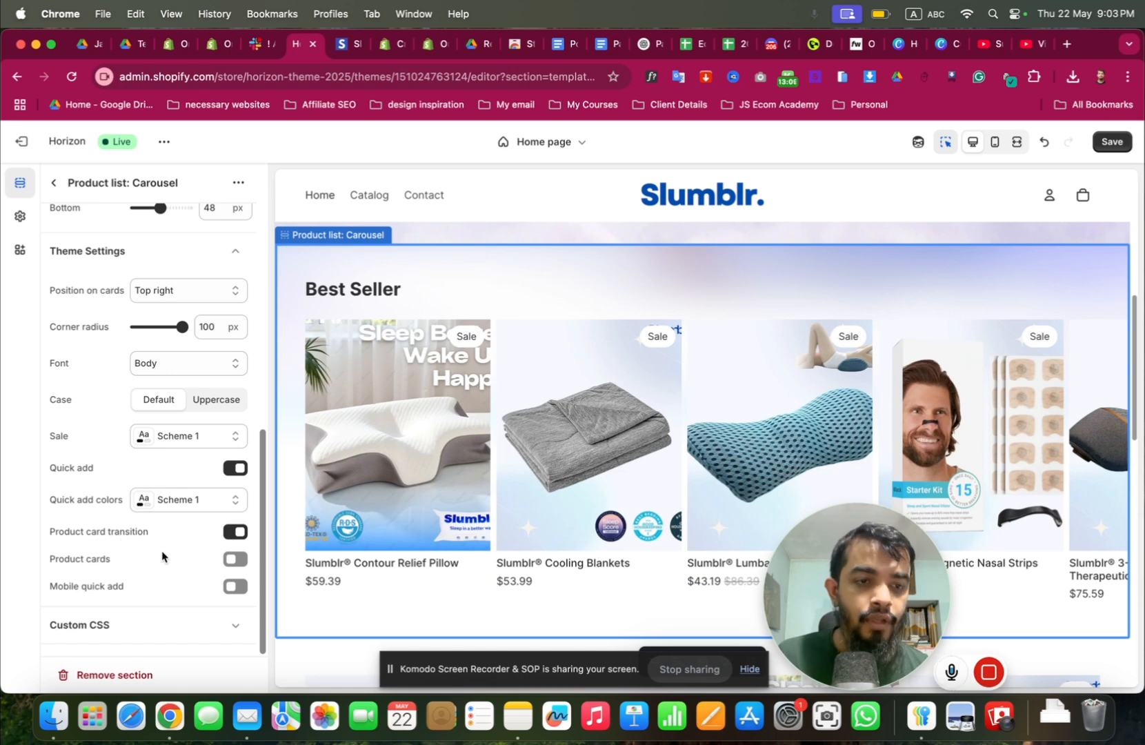
click(234, 559)
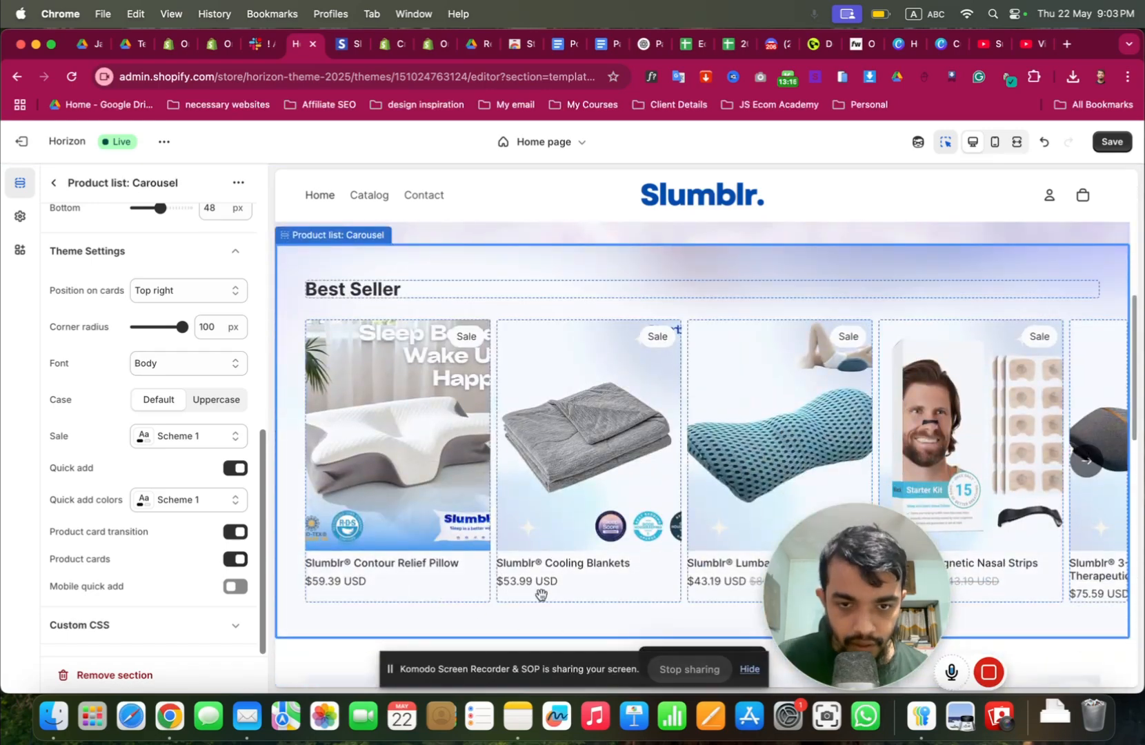
click(232, 586)
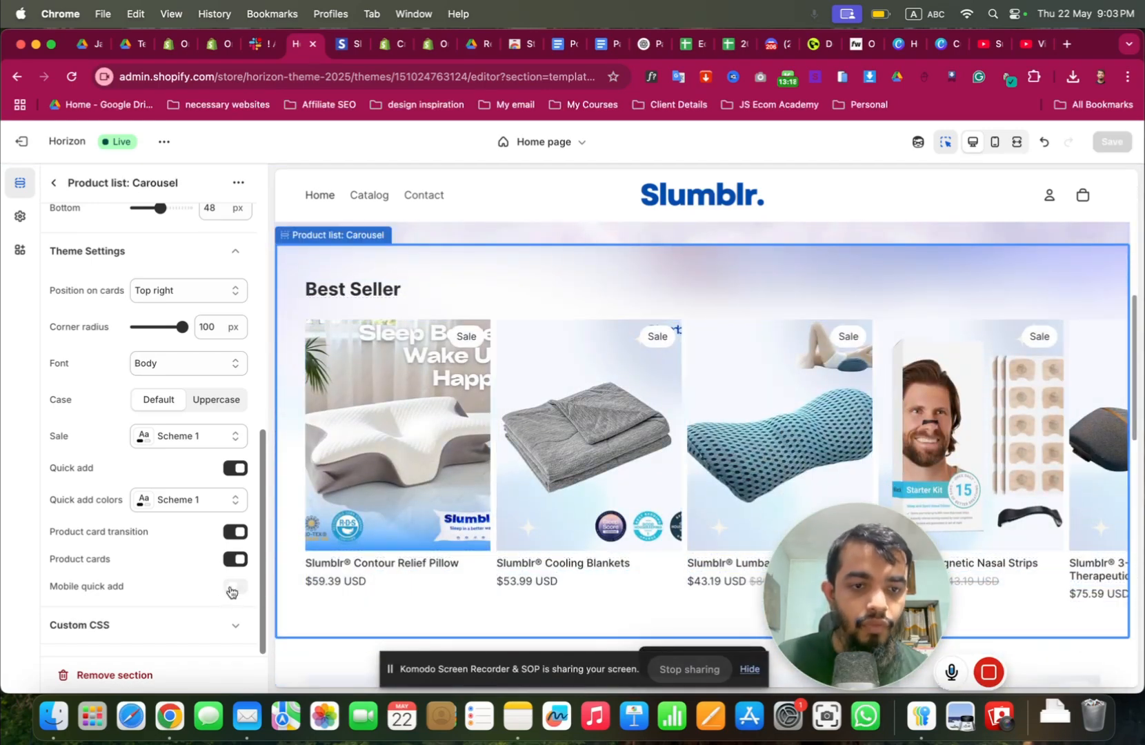
click(55, 185)
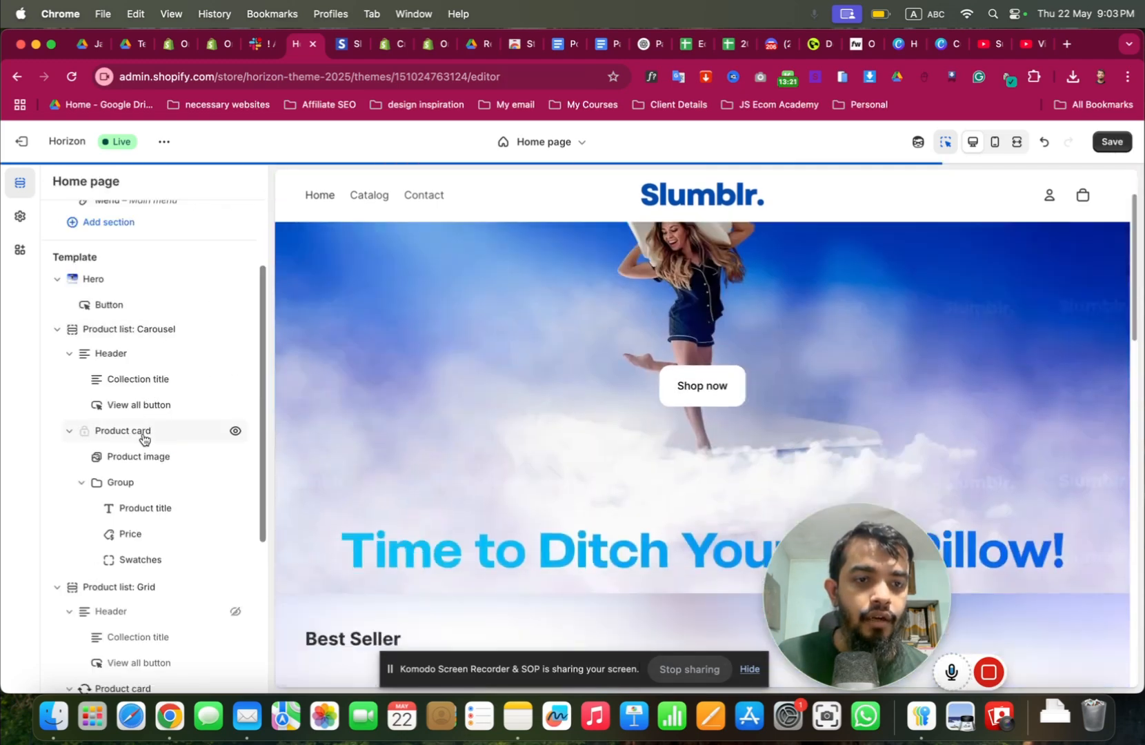
Set the image ratio of the Product image block in the Best Seller carousel's product card to Auto.
click(123, 431)
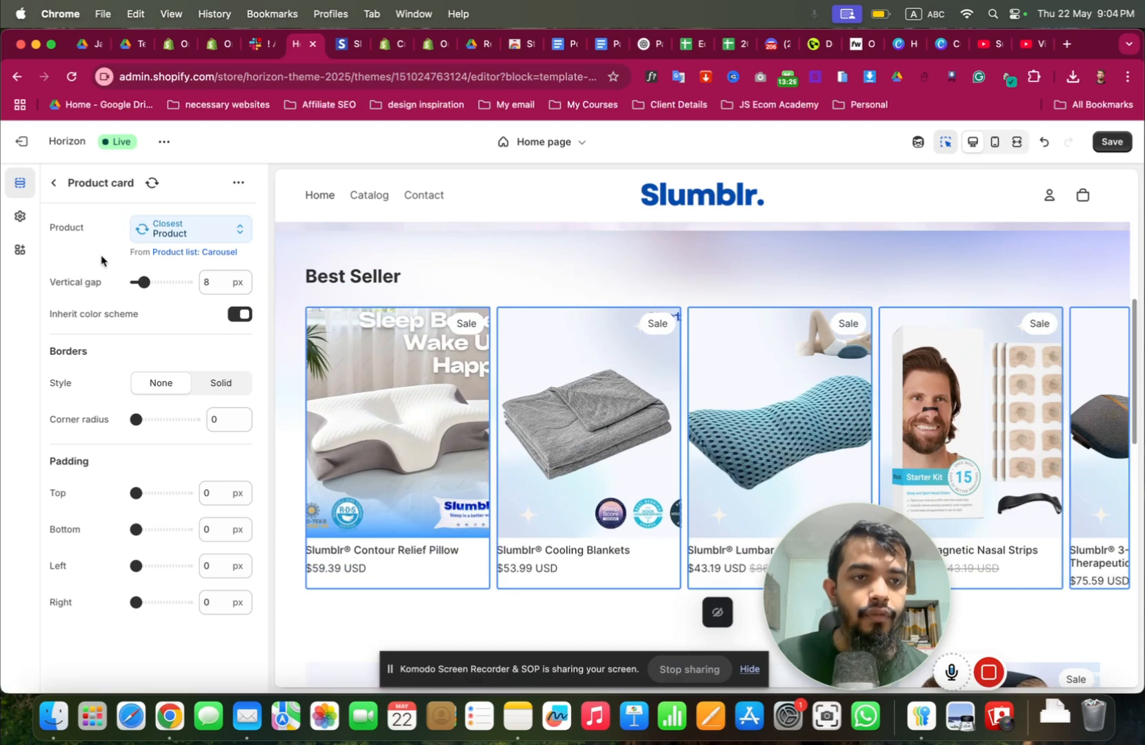
click(54, 184)
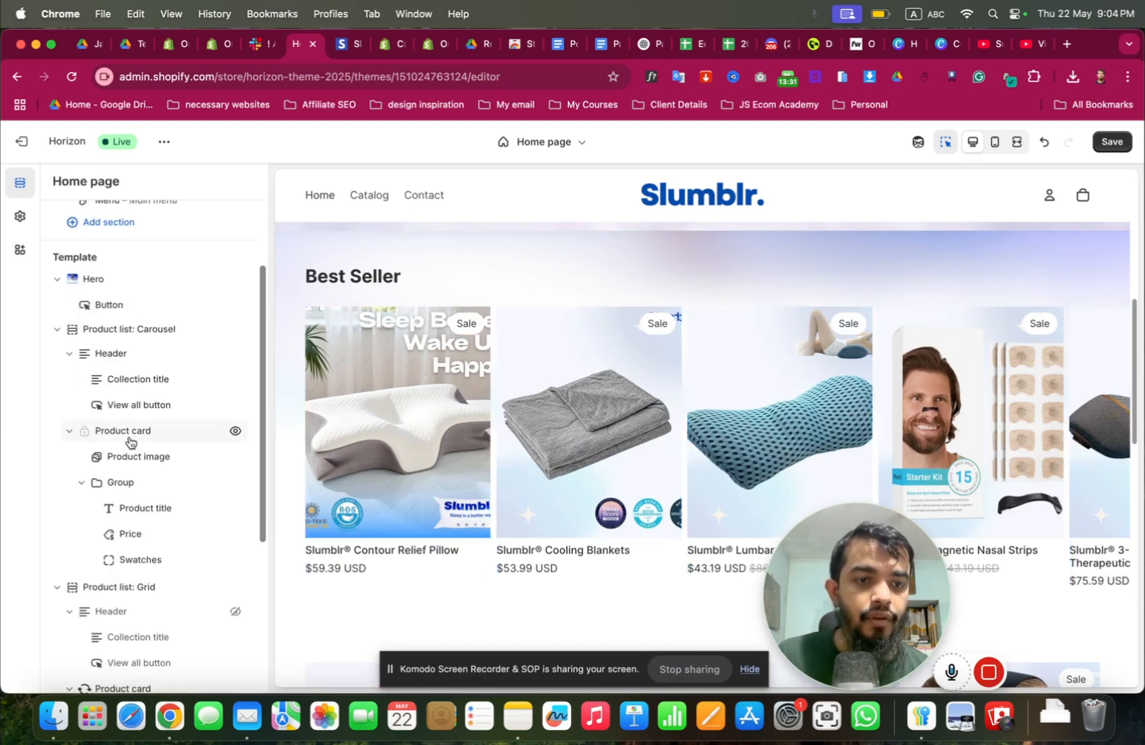
click(135, 458)
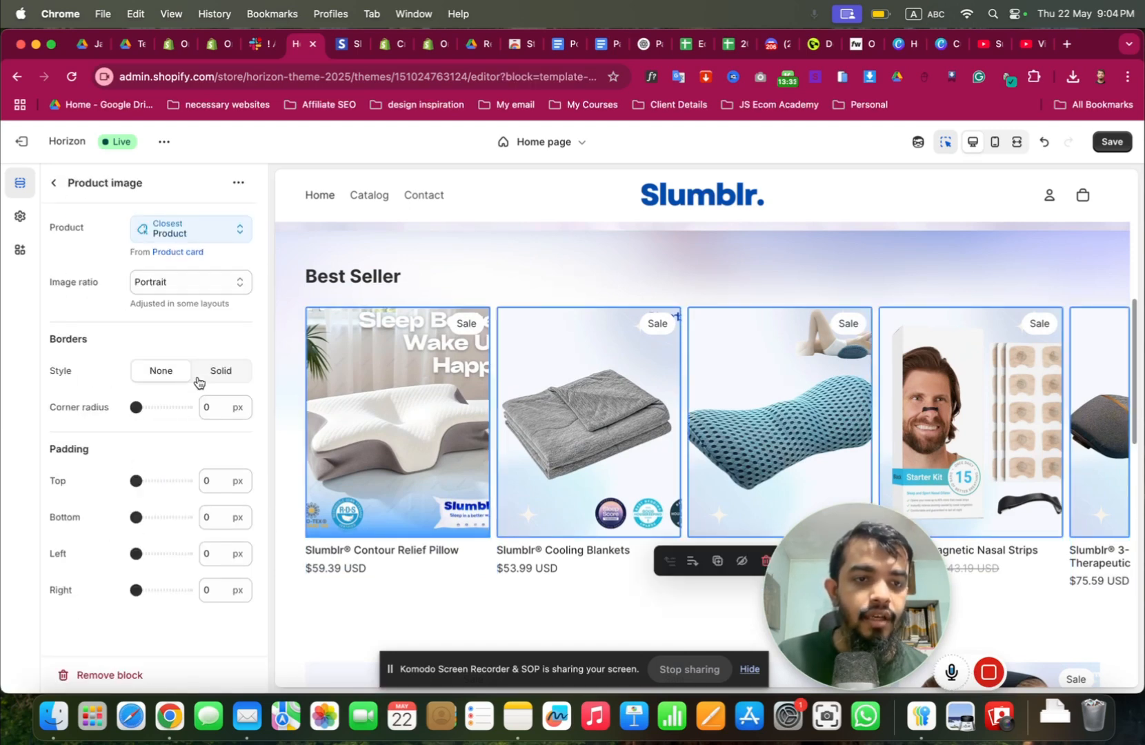
click(194, 285)
click(179, 265)
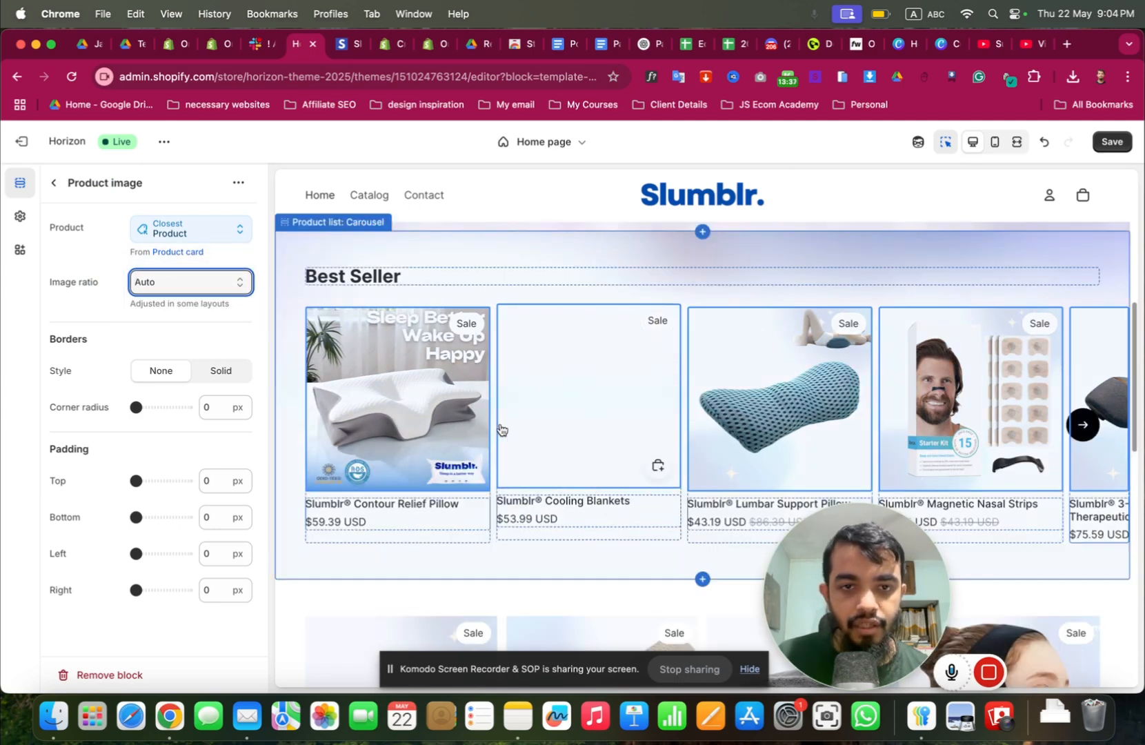
click(54, 183)
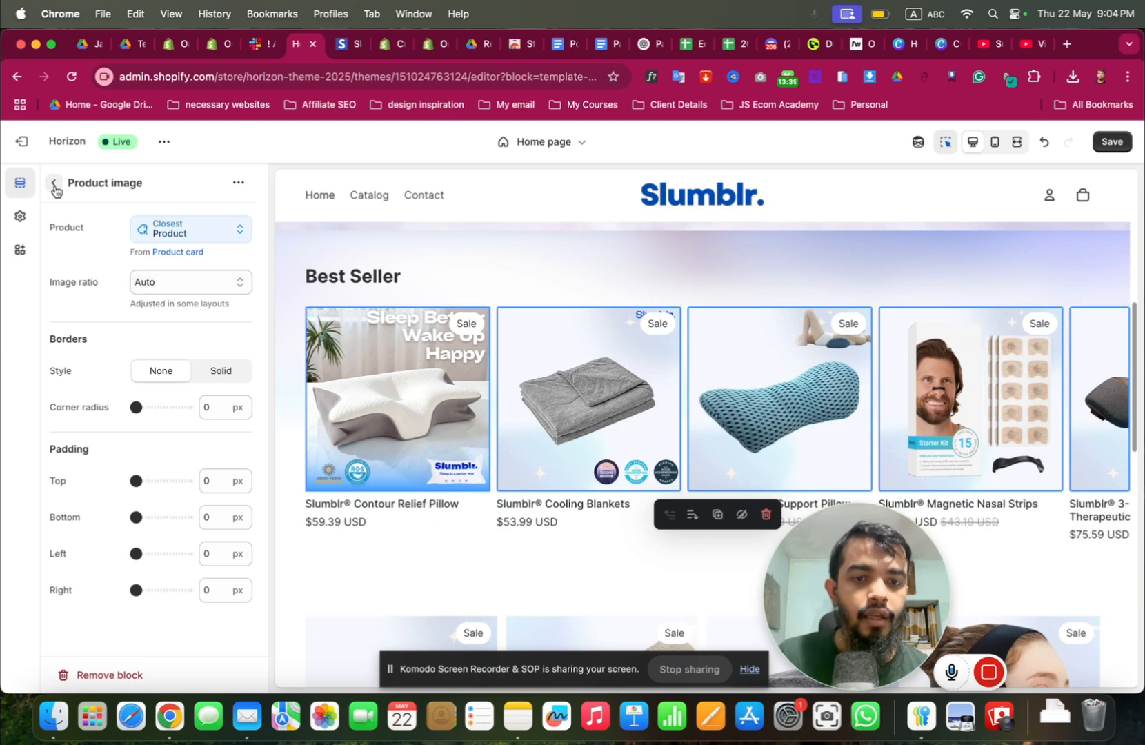
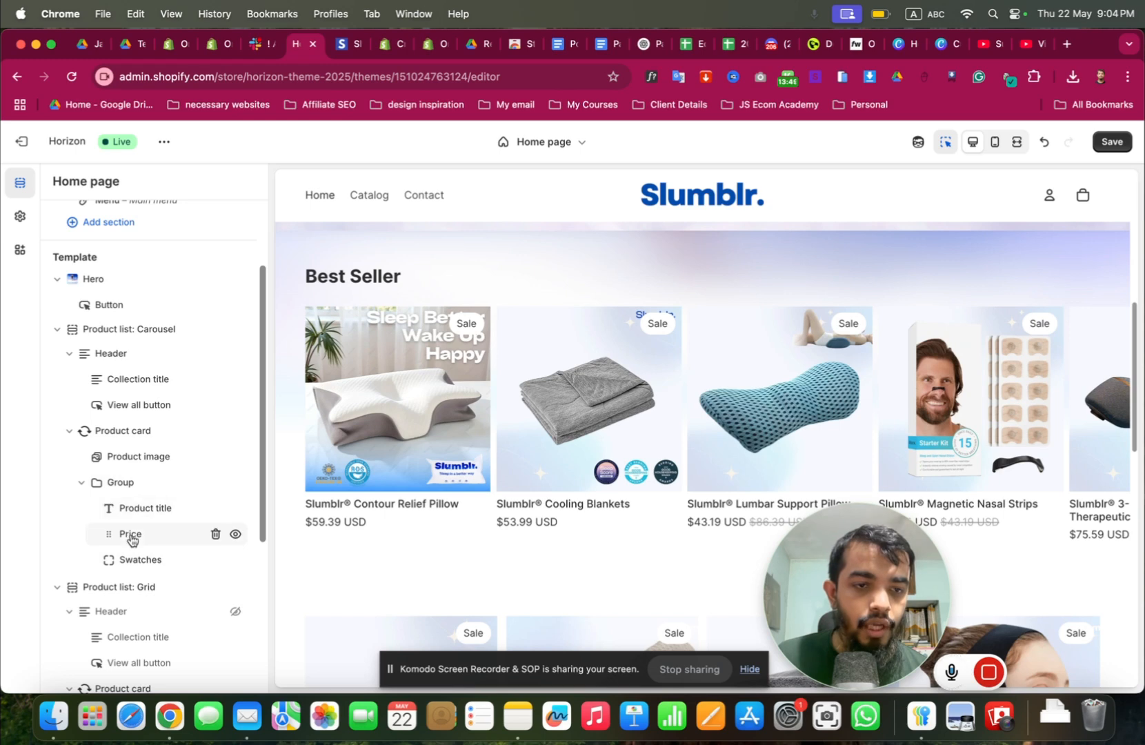
Try adding a Buy buttons block below Swatches in the carousel product card's Group.
click(151, 573)
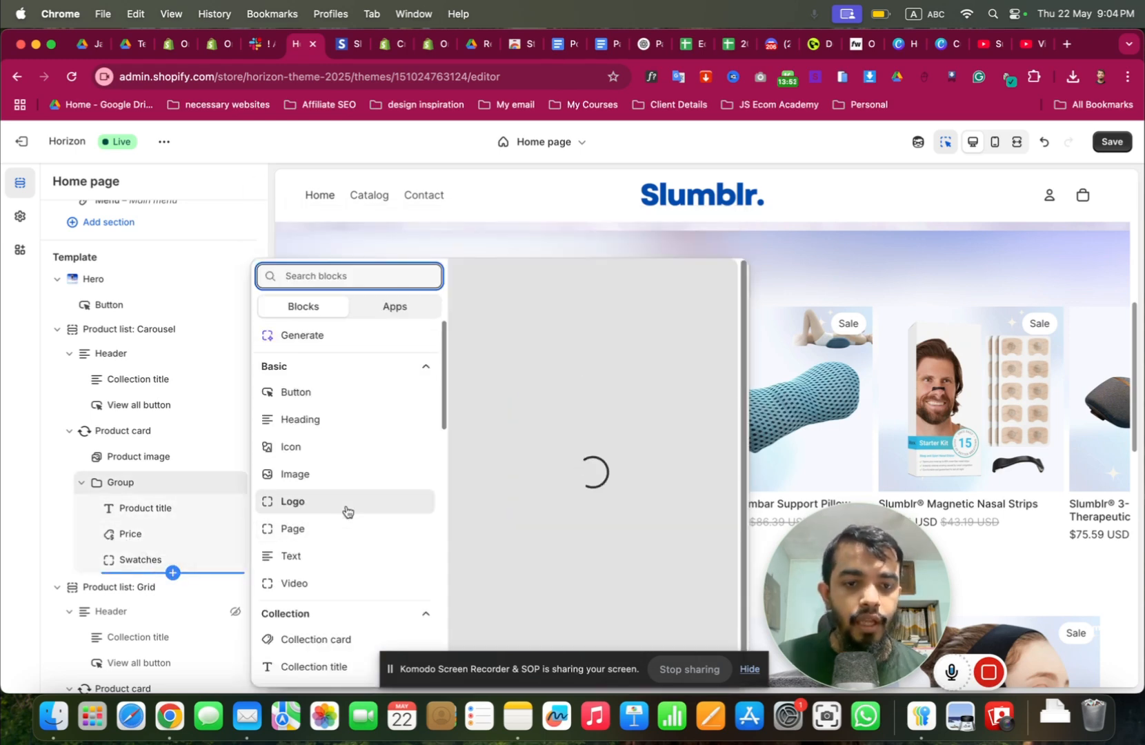
scroll(345, 508, down, 10)
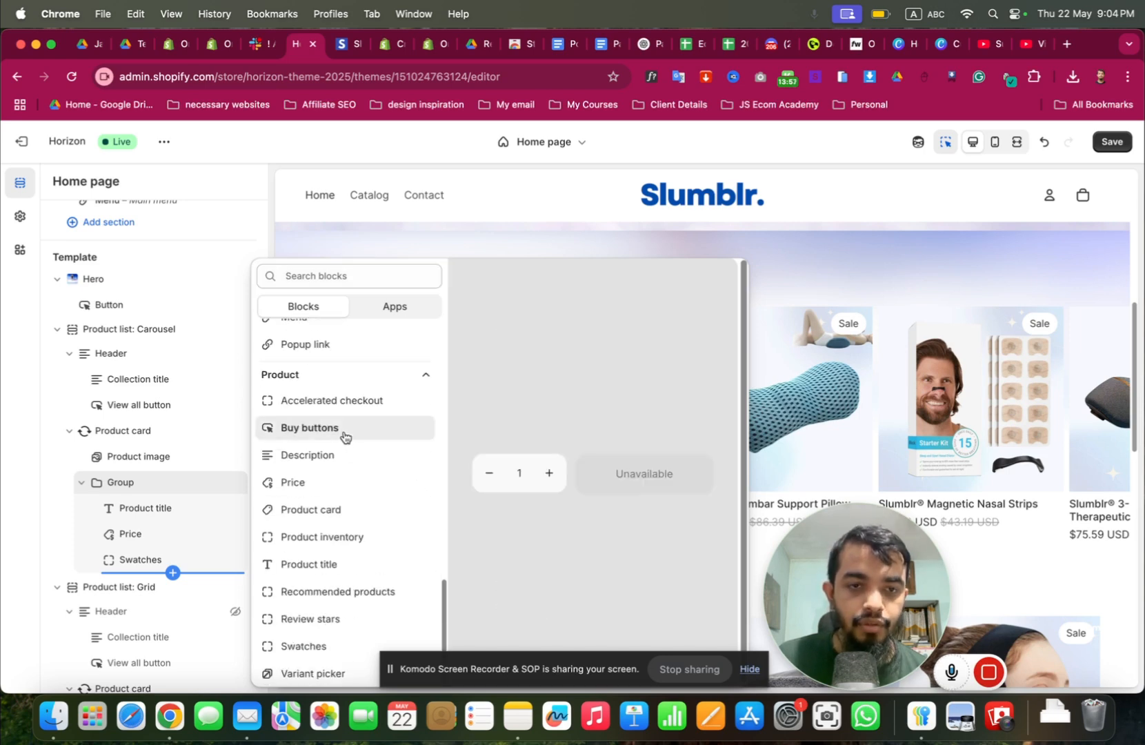
key(Escape)
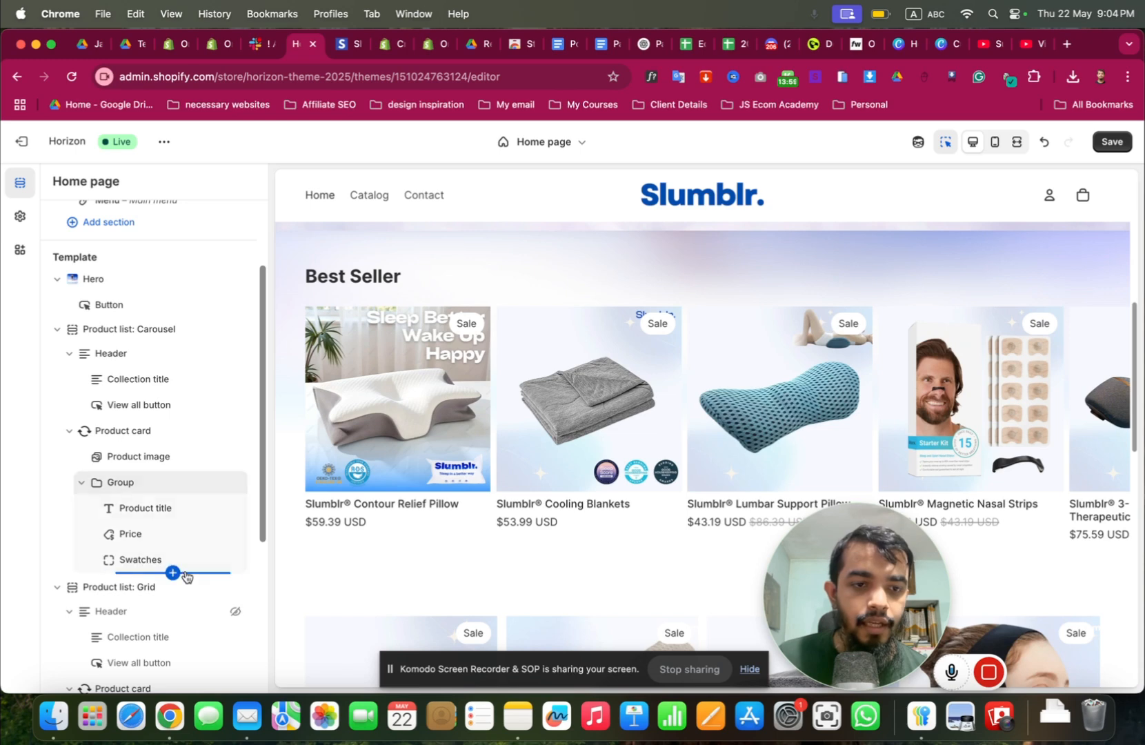
click(184, 575)
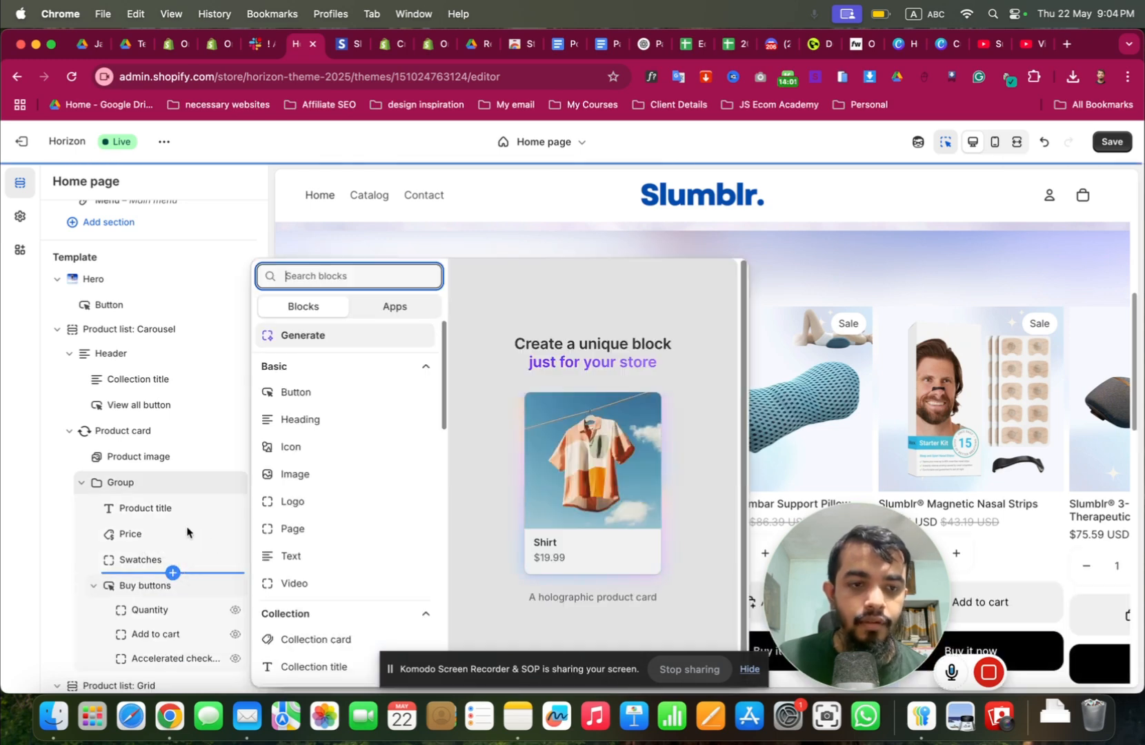
key(Escape)
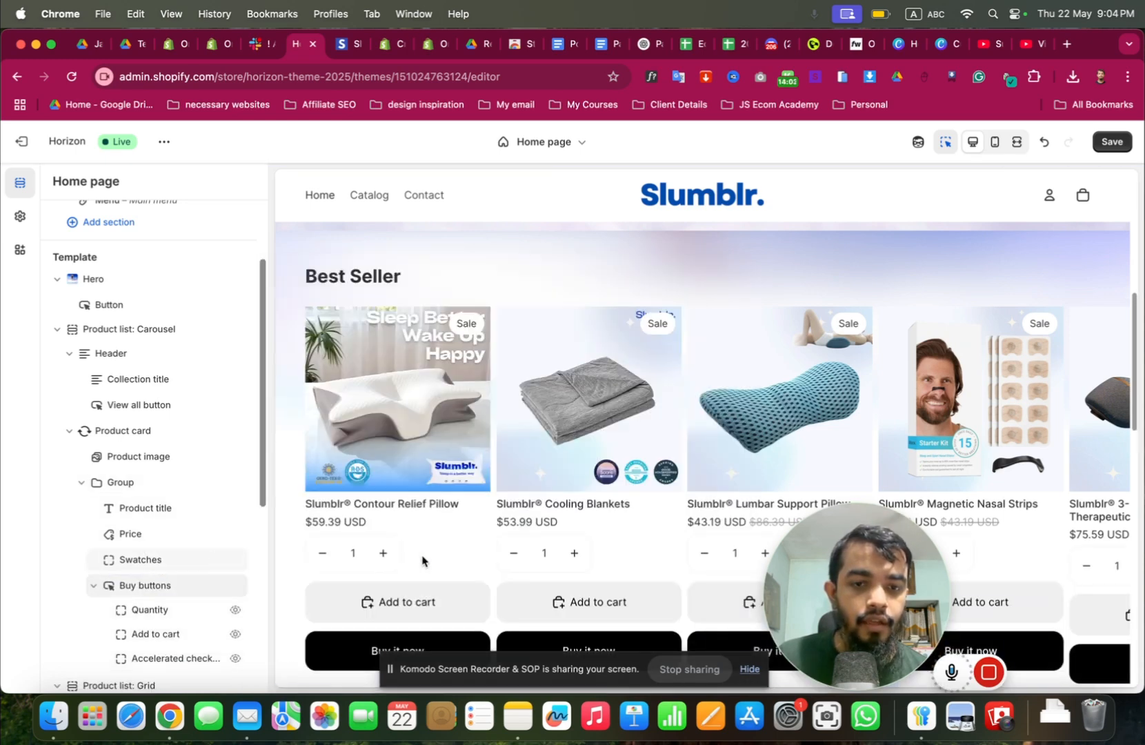
scroll(413, 541, down, 3)
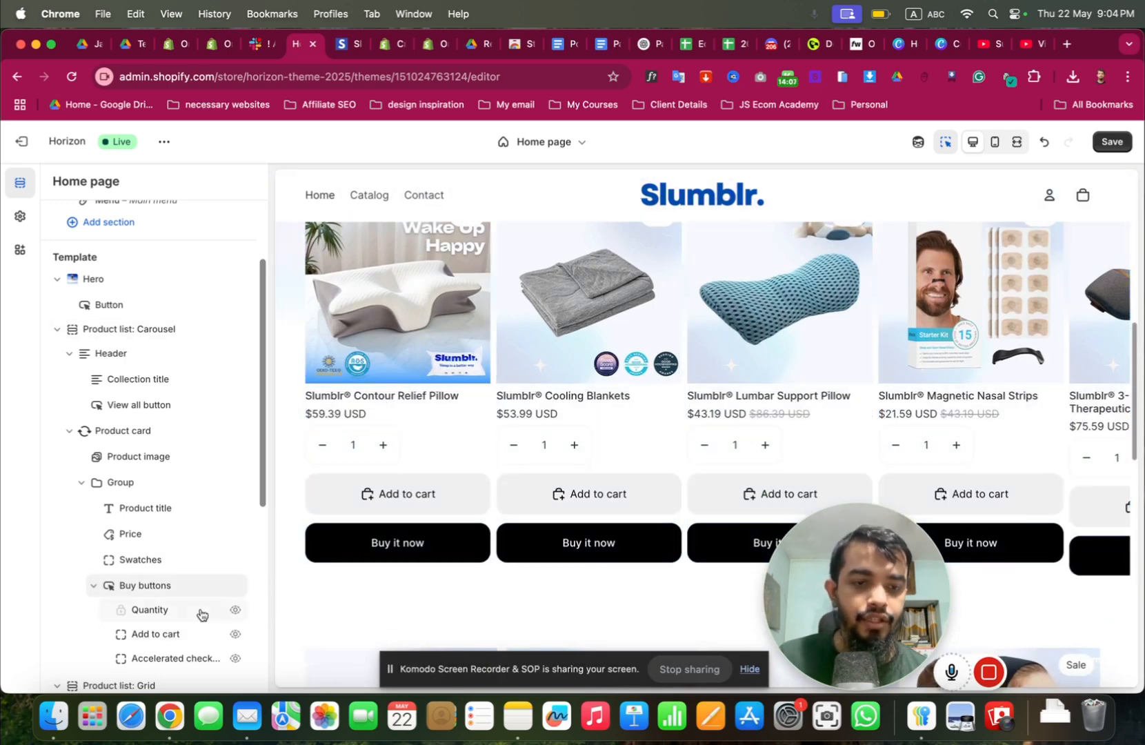
Try hiding the Quantity and Accelerated checkout blocks, and remove the Buy buttons block from the product card.
scroll(204, 613, down, 1)
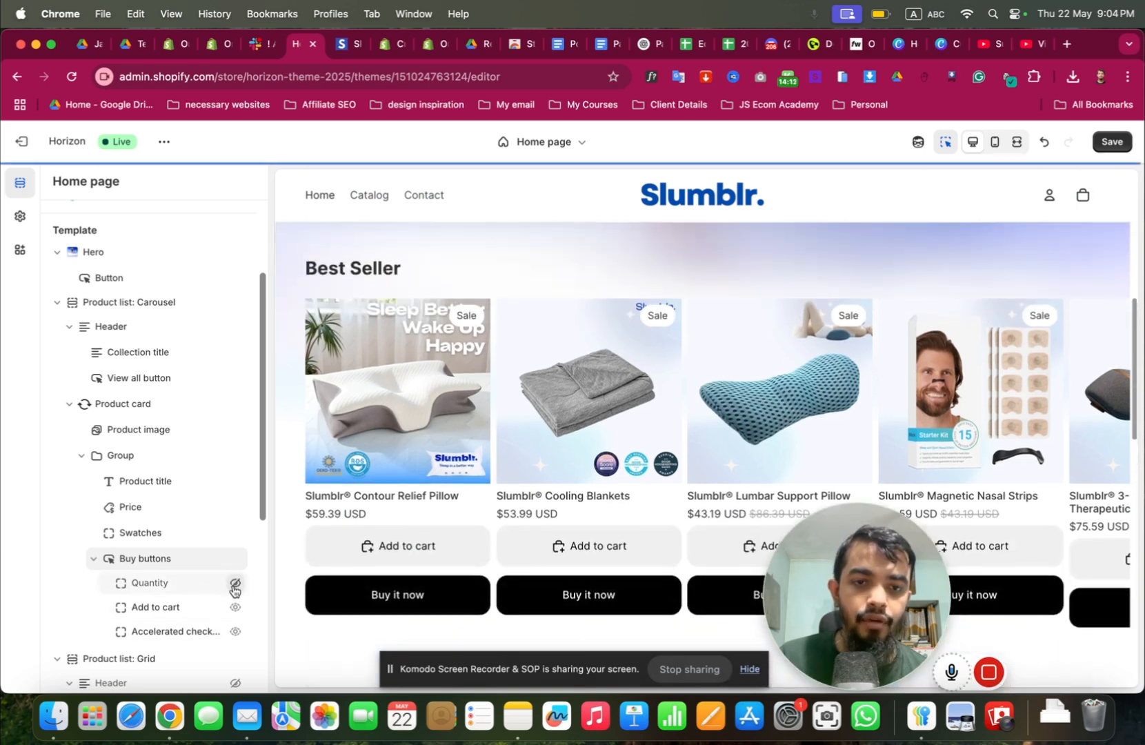
click(153, 611)
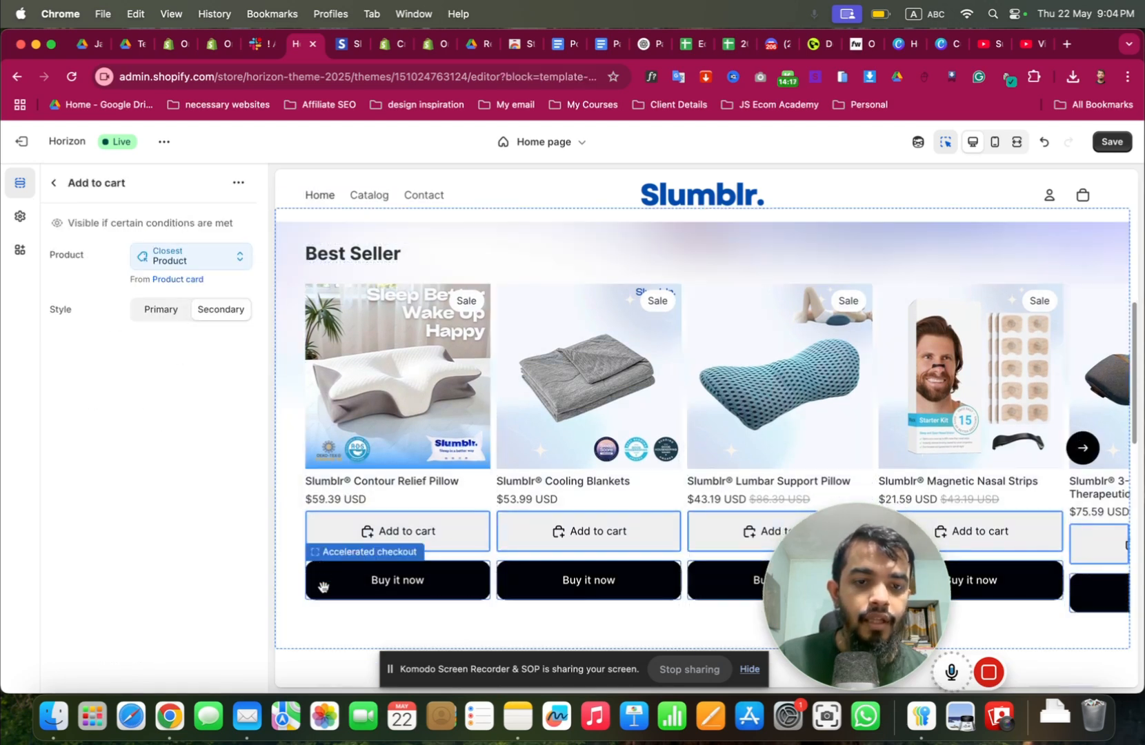
click(53, 183)
click(236, 633)
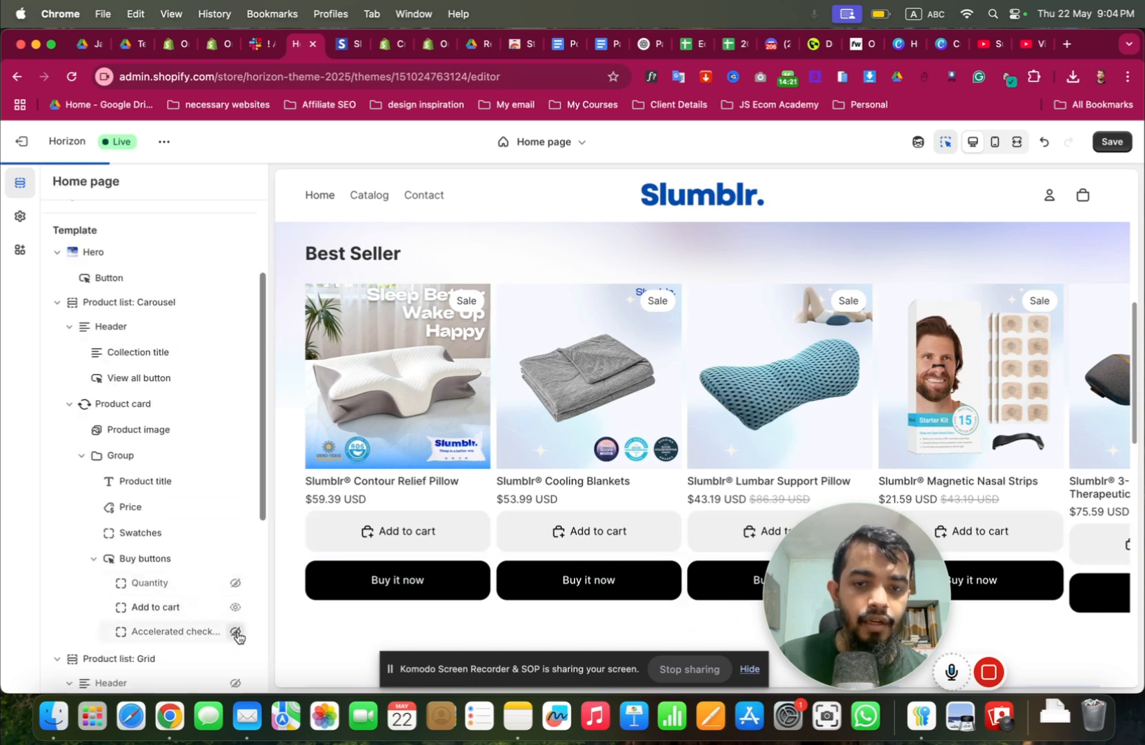
click(236, 633)
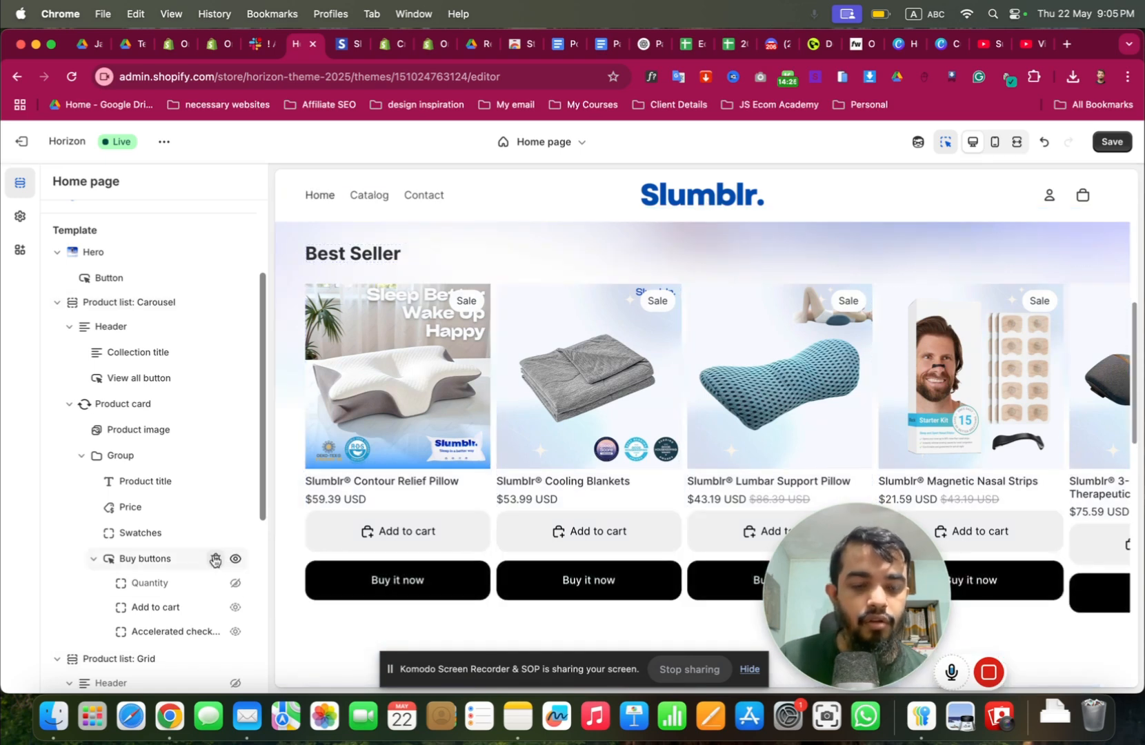
click(215, 559)
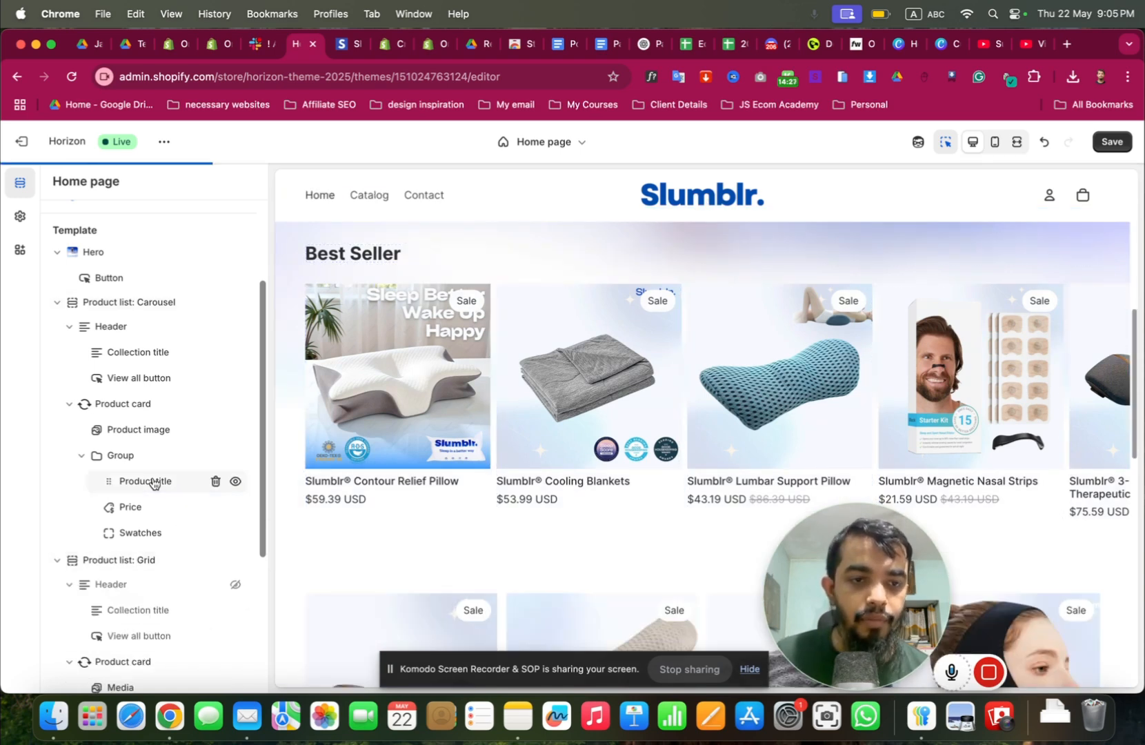
Examine the product card's Product title settings and preview the home page at mobile size.
click(152, 479)
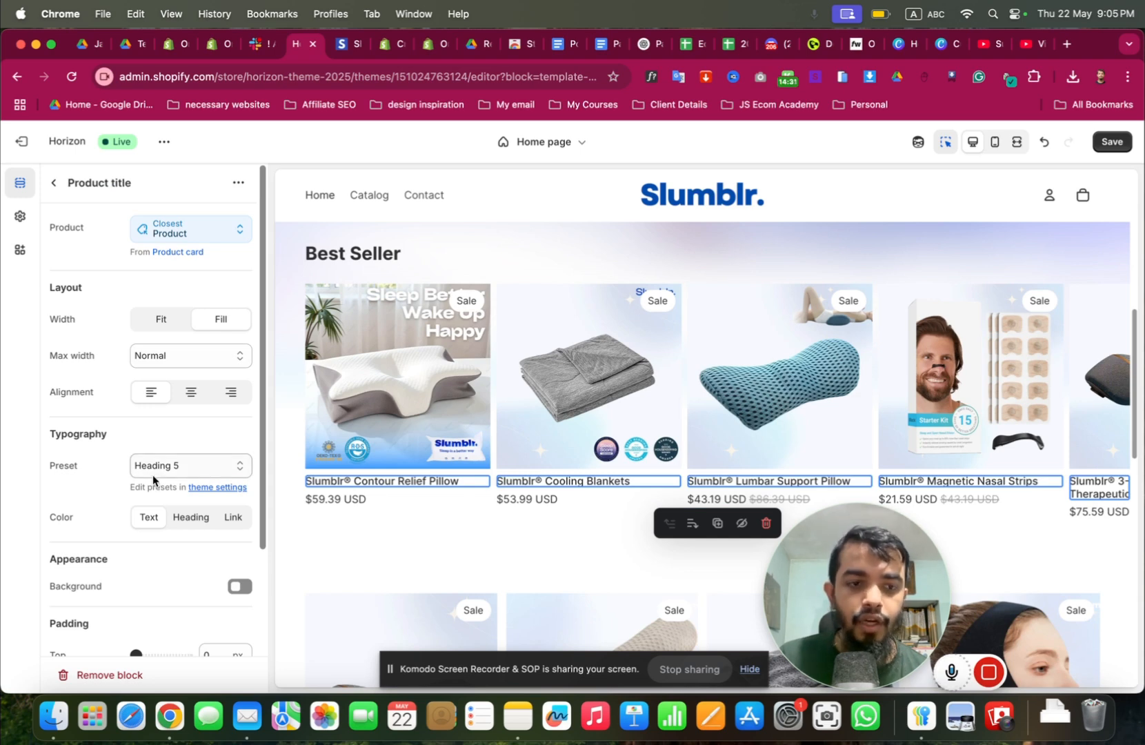
scroll(166, 520, down, 3)
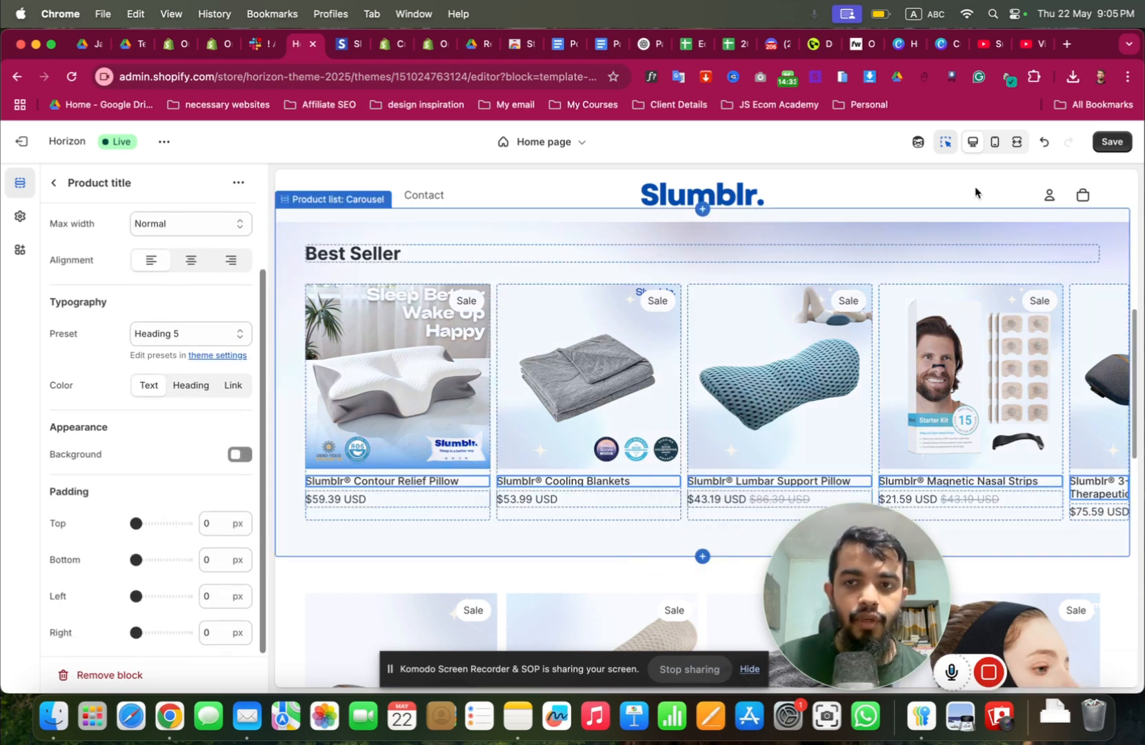
click(994, 141)
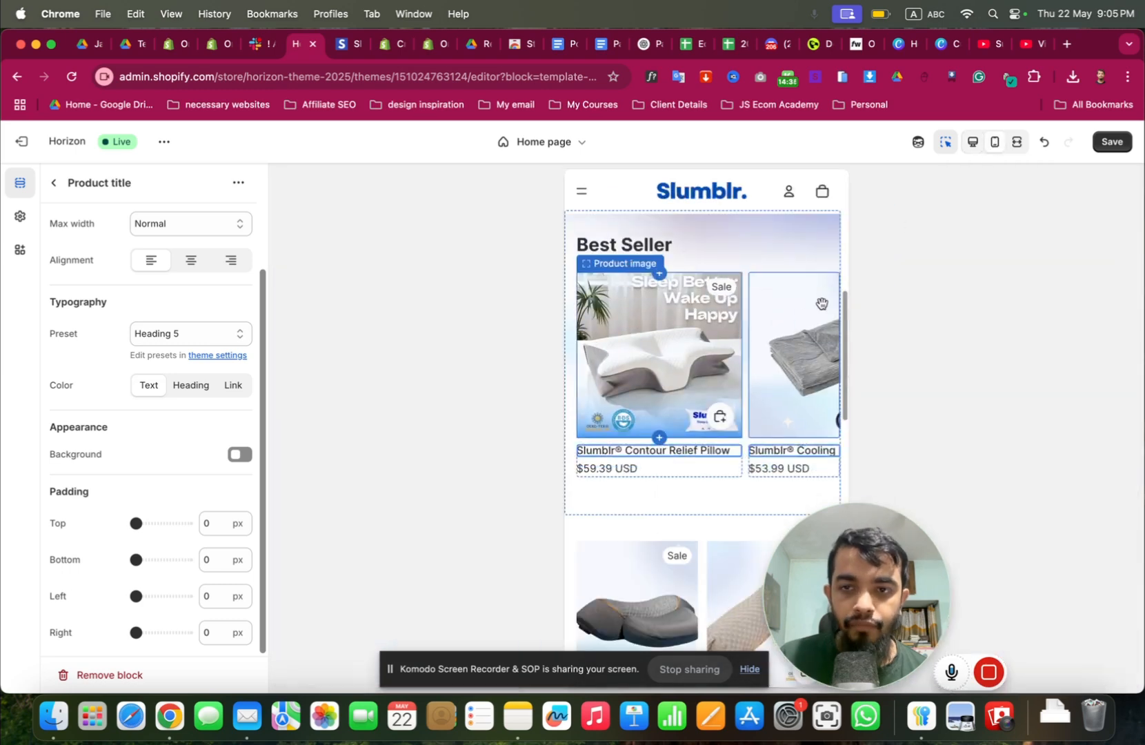
Try None and Chevrons as the carousel section's navigation icon and settle on Large arrows.
click(735, 229)
scroll(168, 421, down, 2)
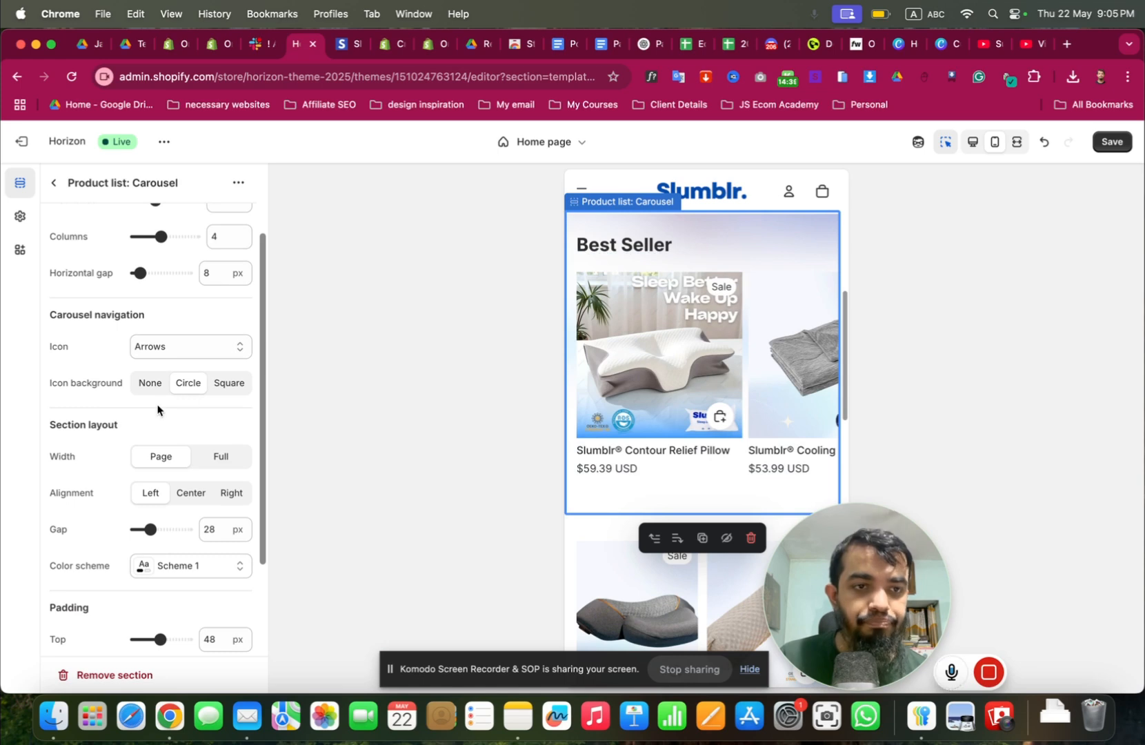
click(174, 350)
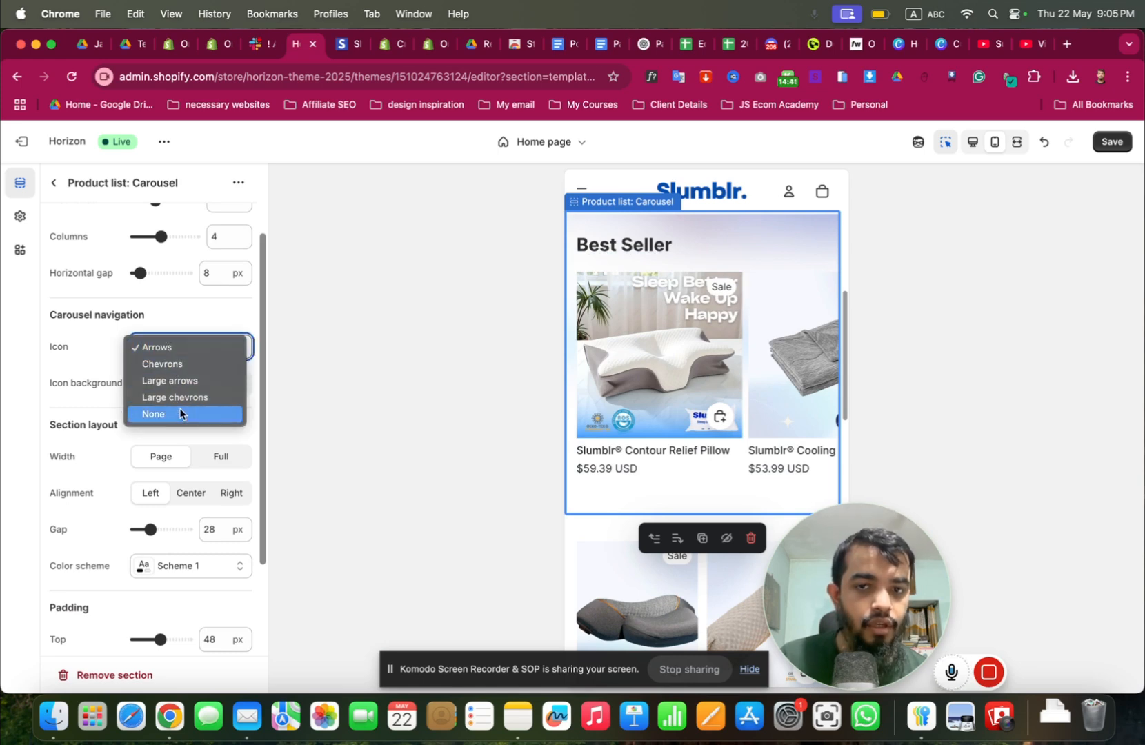
click(179, 412)
click(183, 347)
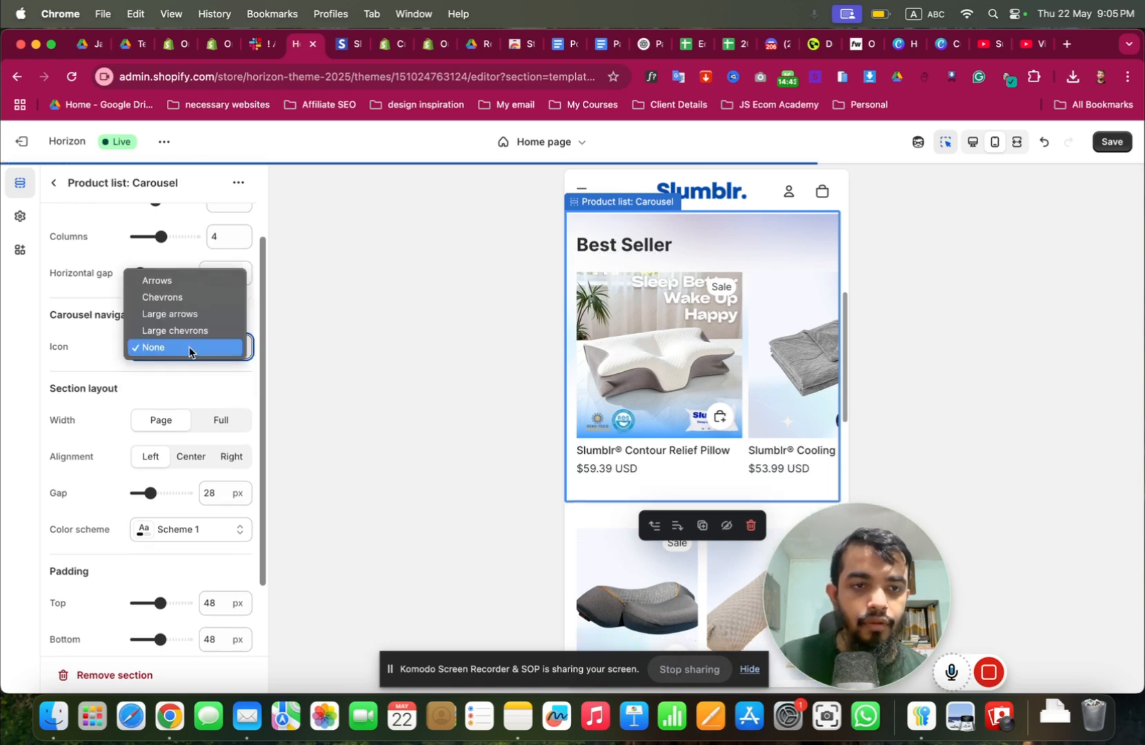
click(194, 298)
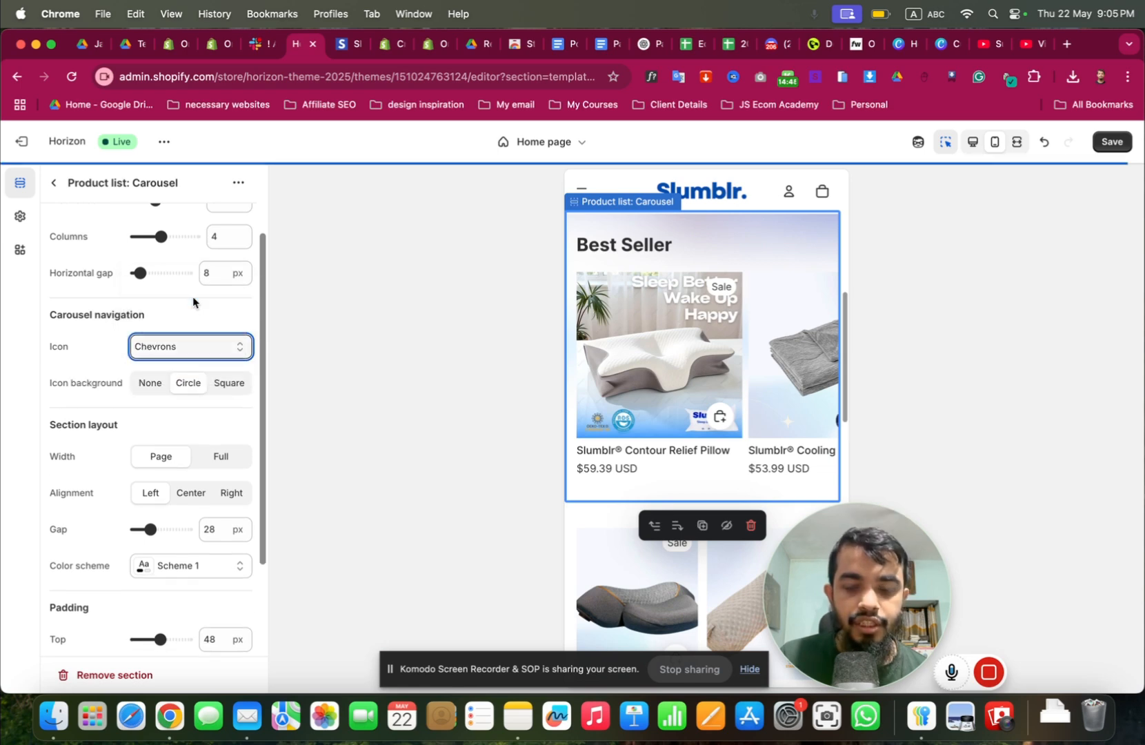
click(197, 341)
click(192, 366)
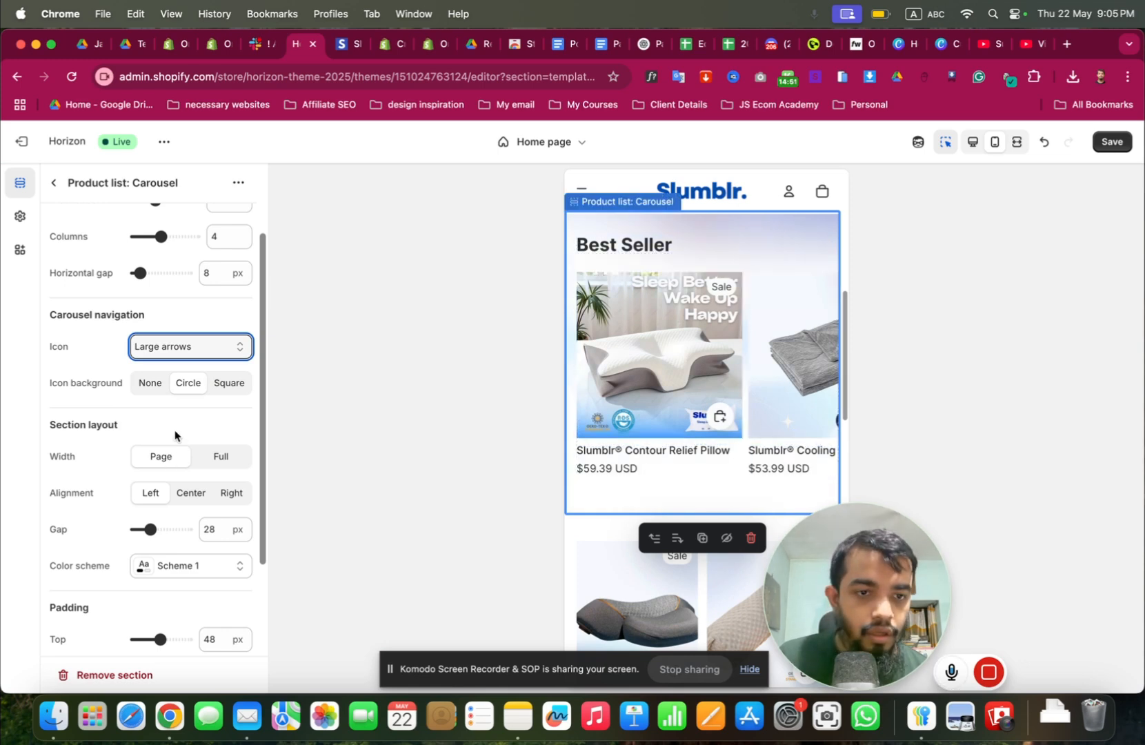
Try color scheme Scheme 5 on the Best Seller section and return it to Scheme 1.
click(196, 571)
click(218, 373)
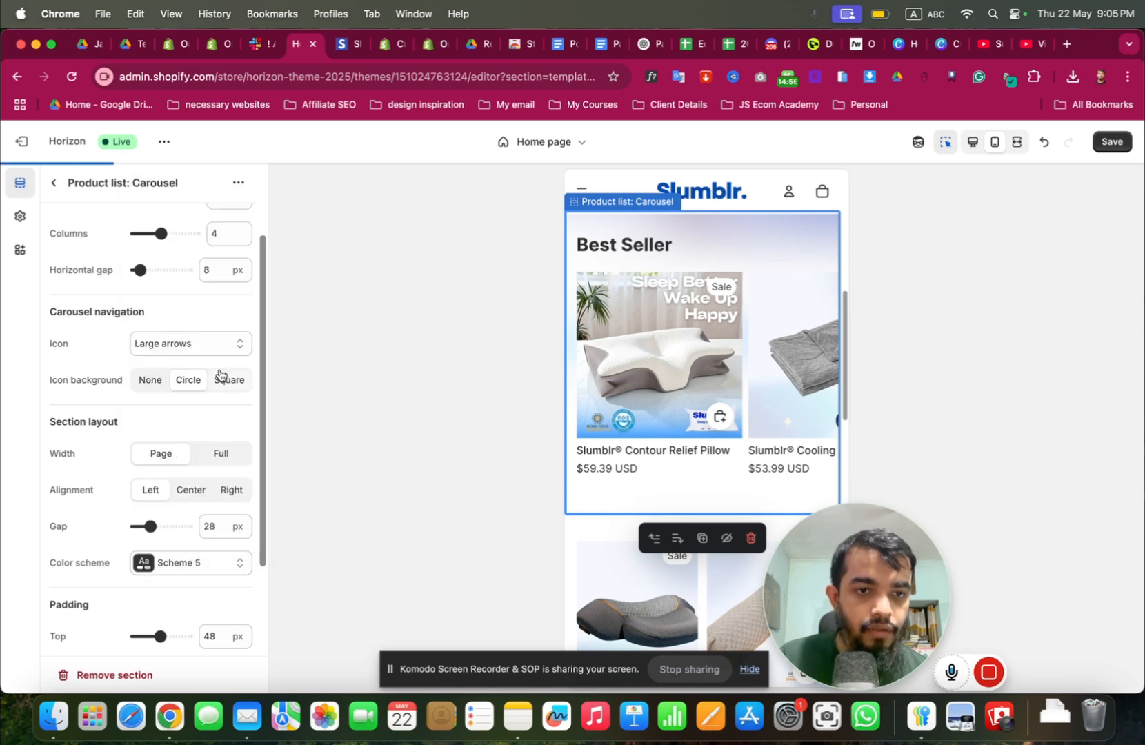
click(195, 569)
click(228, 210)
Try the Editorial type for the Best Seller section, set the type to Grid, and preview it at desktop size.
scroll(152, 372, up, 3)
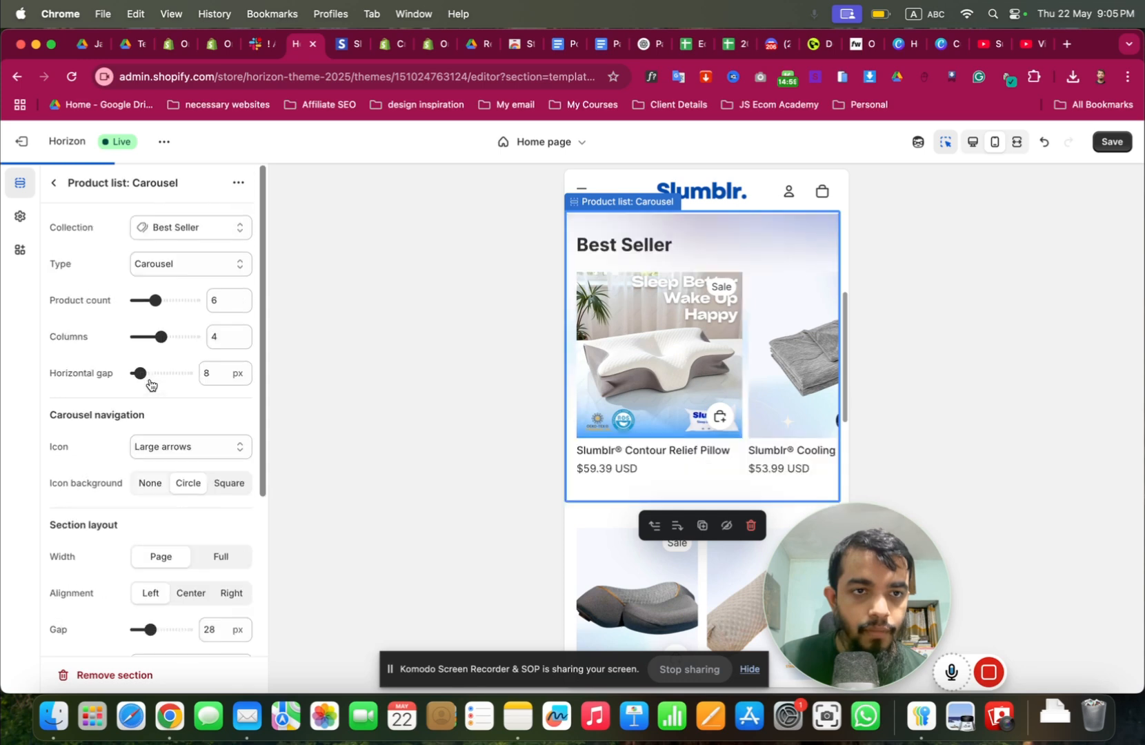
click(188, 264)
click(189, 280)
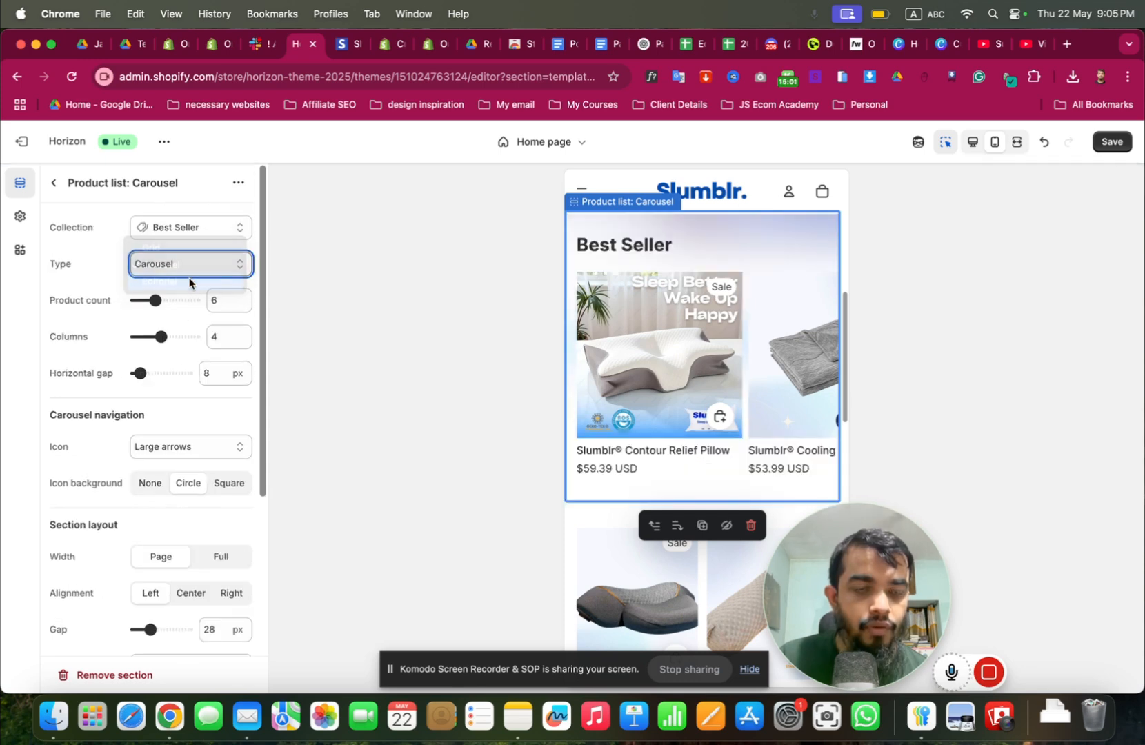
click(193, 265)
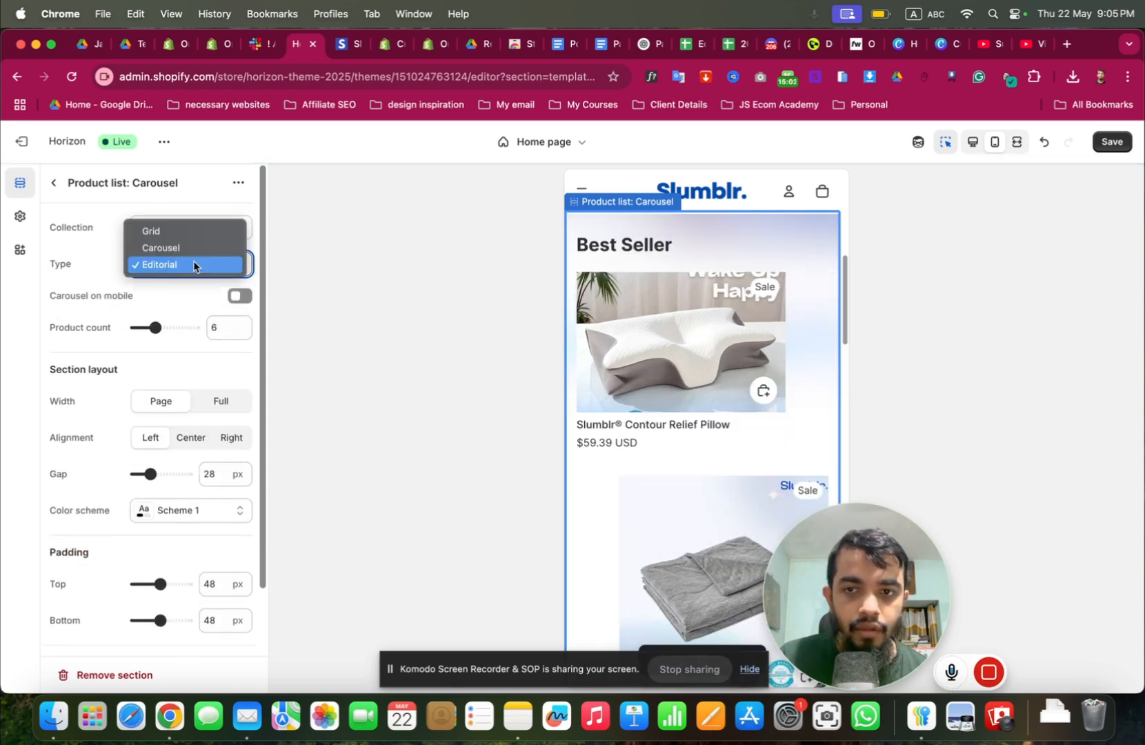
click(189, 234)
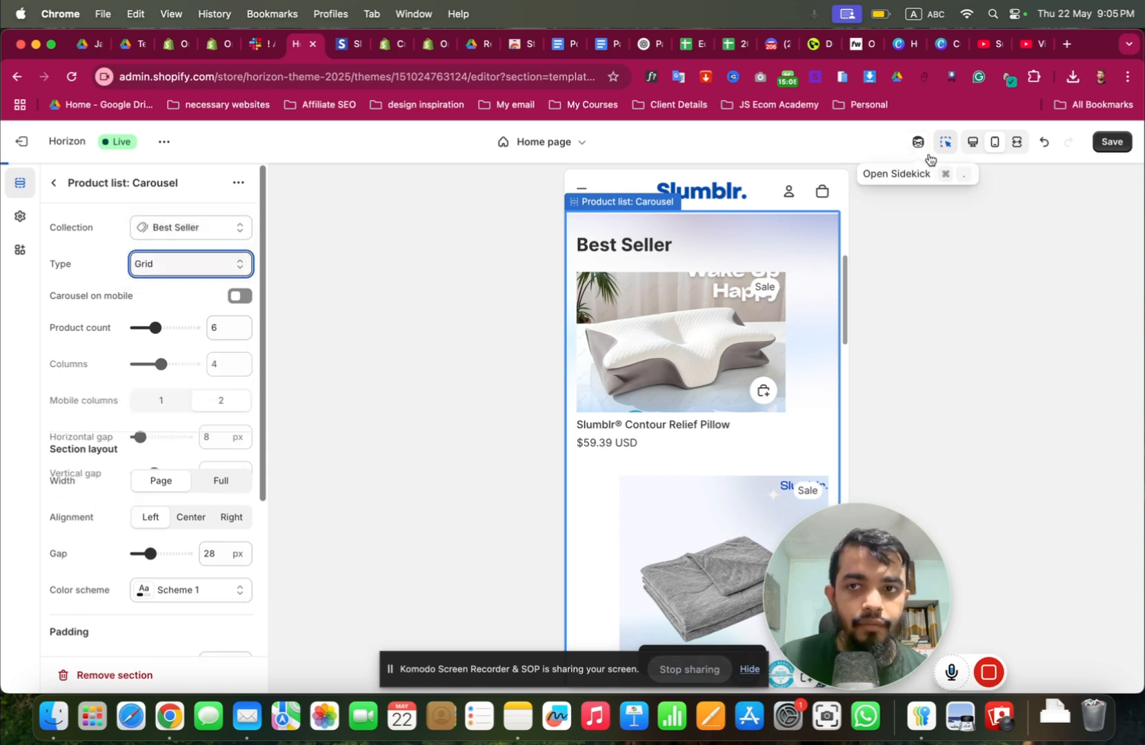
click(974, 143)
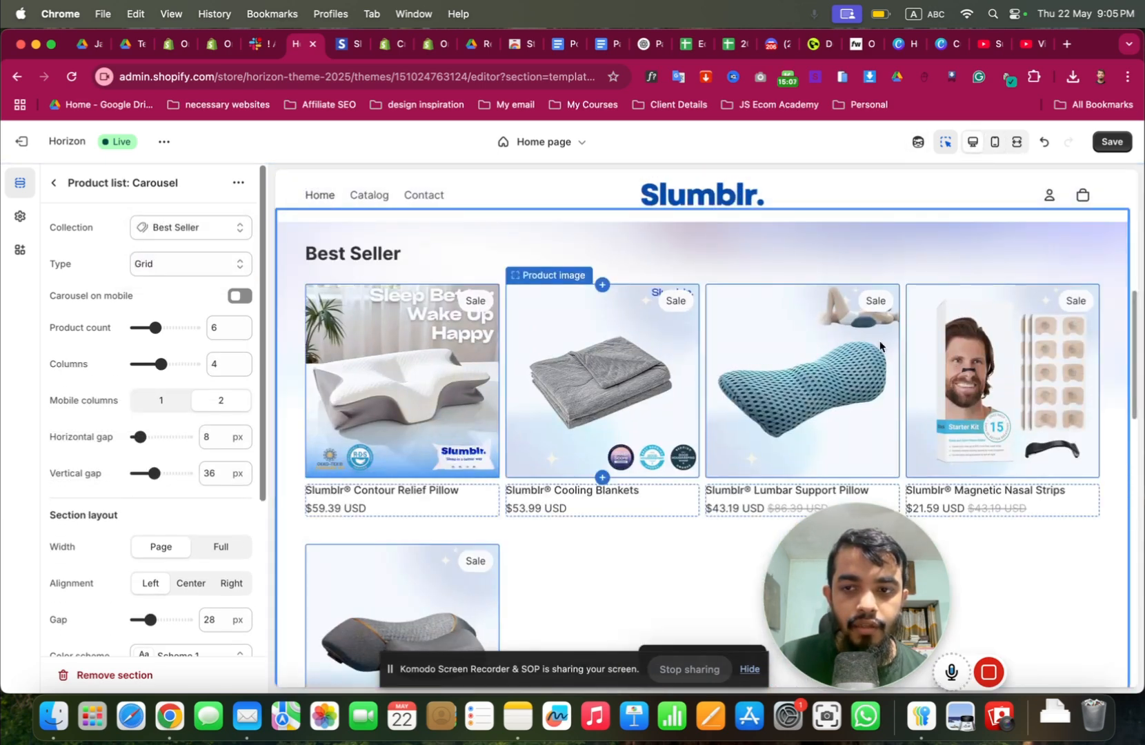
Change the Best Seller product list's type from a grid to Carousel.
click(169, 266)
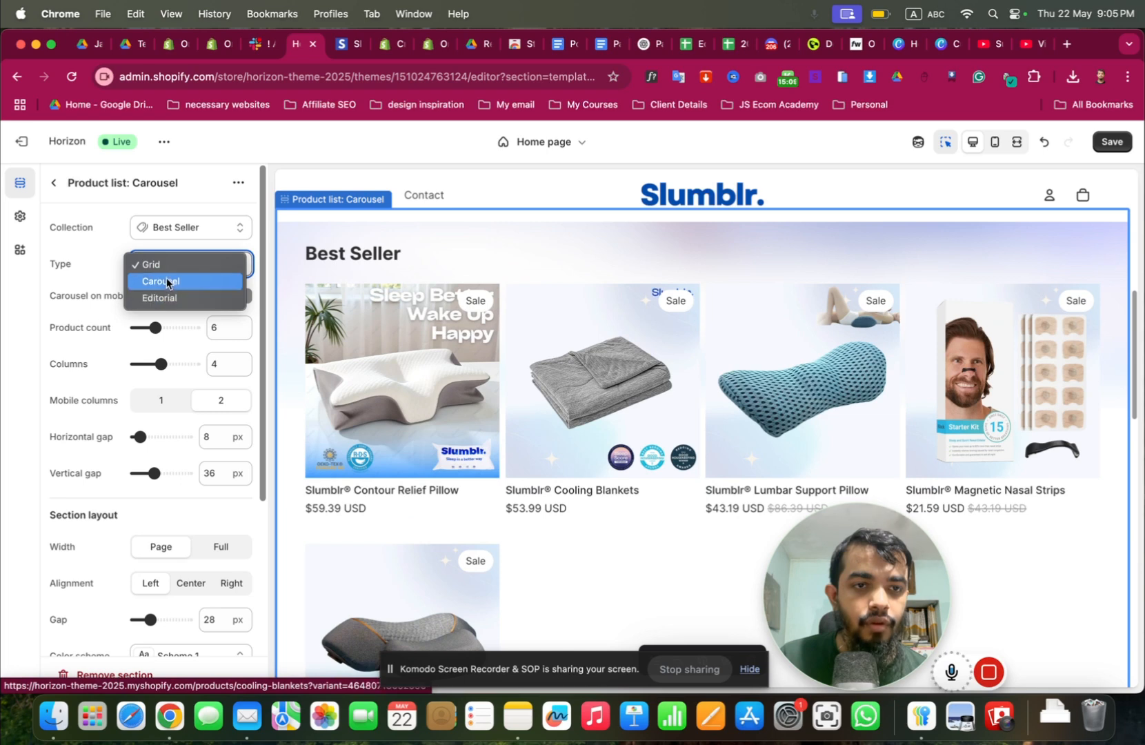
click(167, 282)
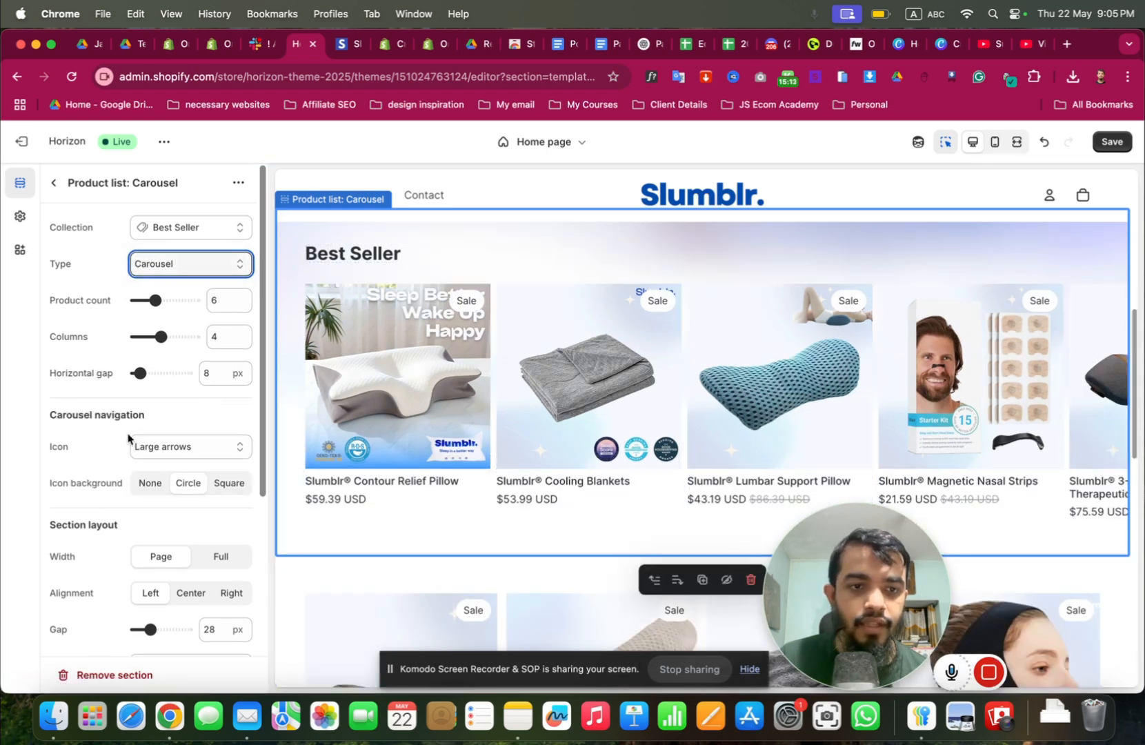
Try the Chevrons and Arrows icons for the Best Seller carousel's navigation.
click(177, 460)
click(182, 428)
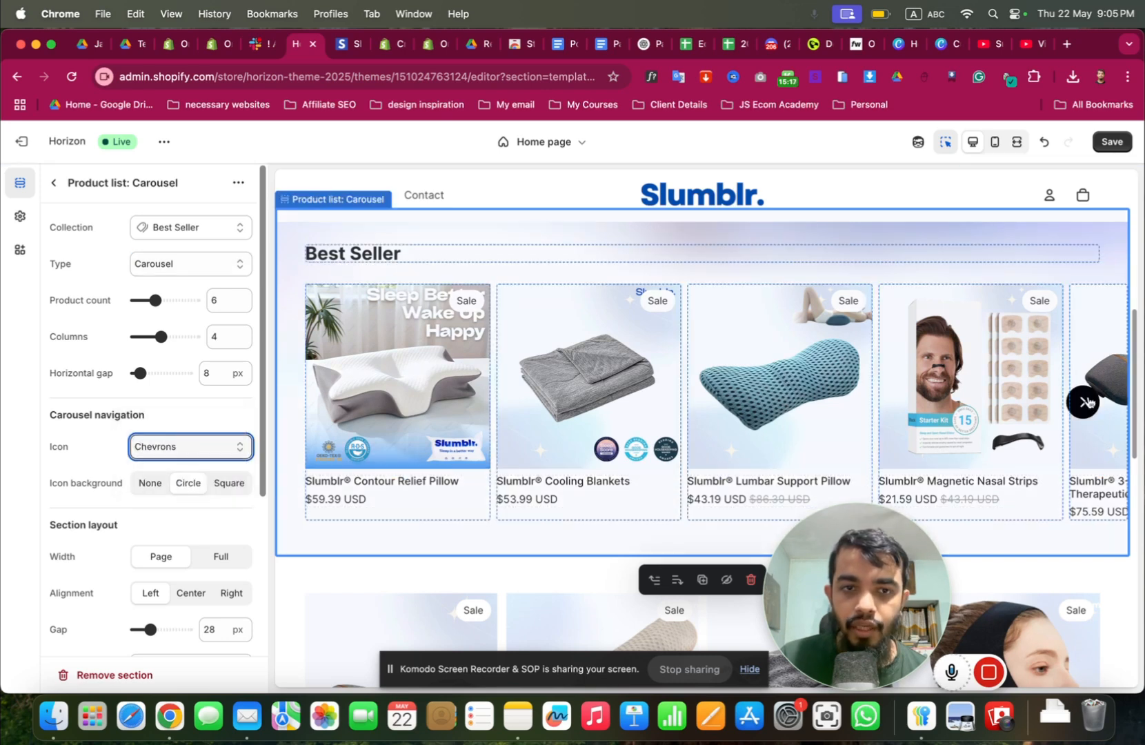
click(173, 450)
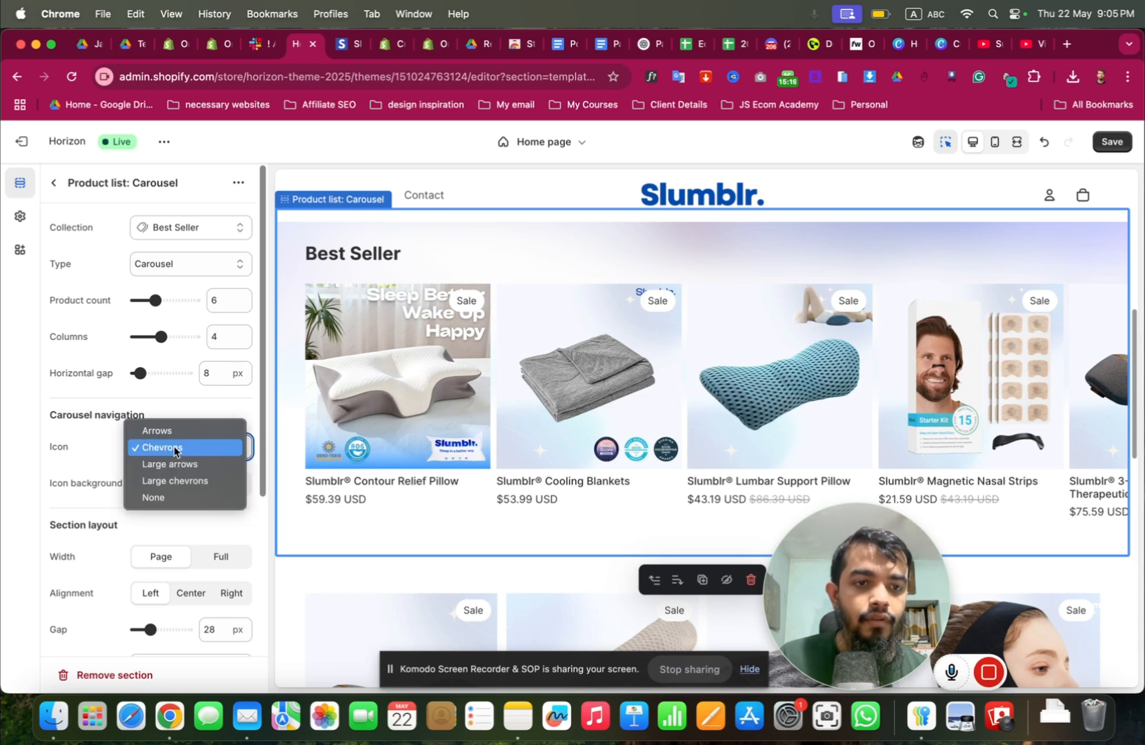
click(158, 430)
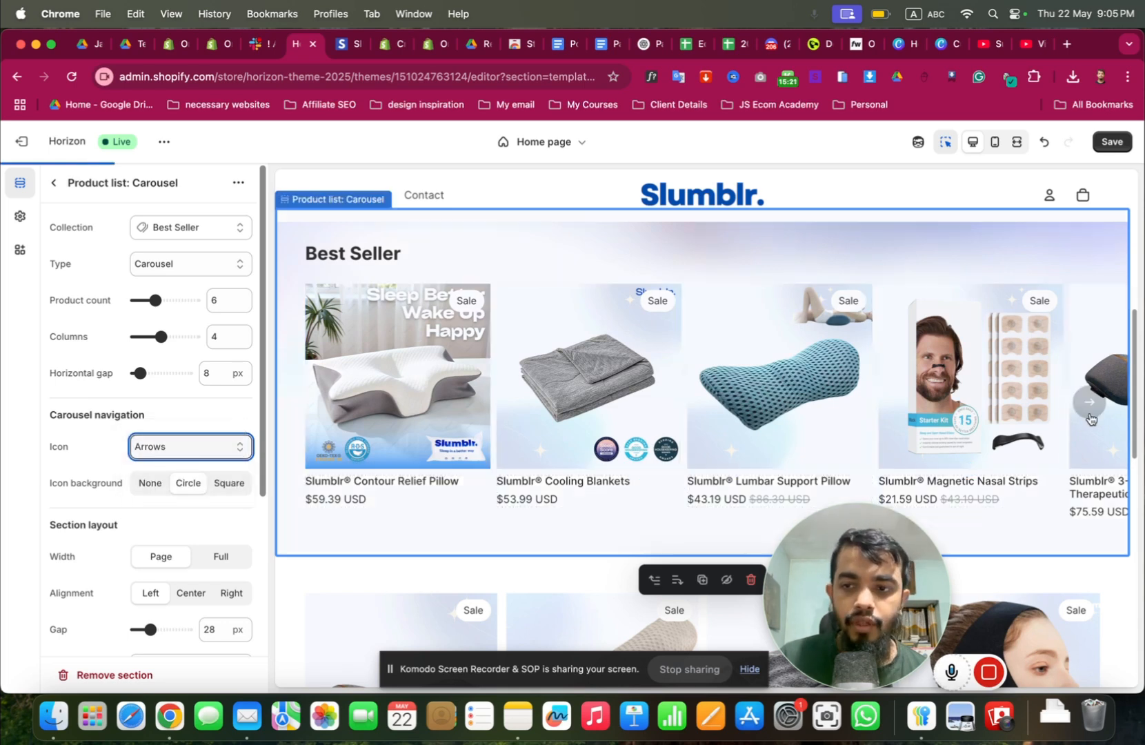
Set the Best Seller carousel's navigation icon to None.
click(189, 450)
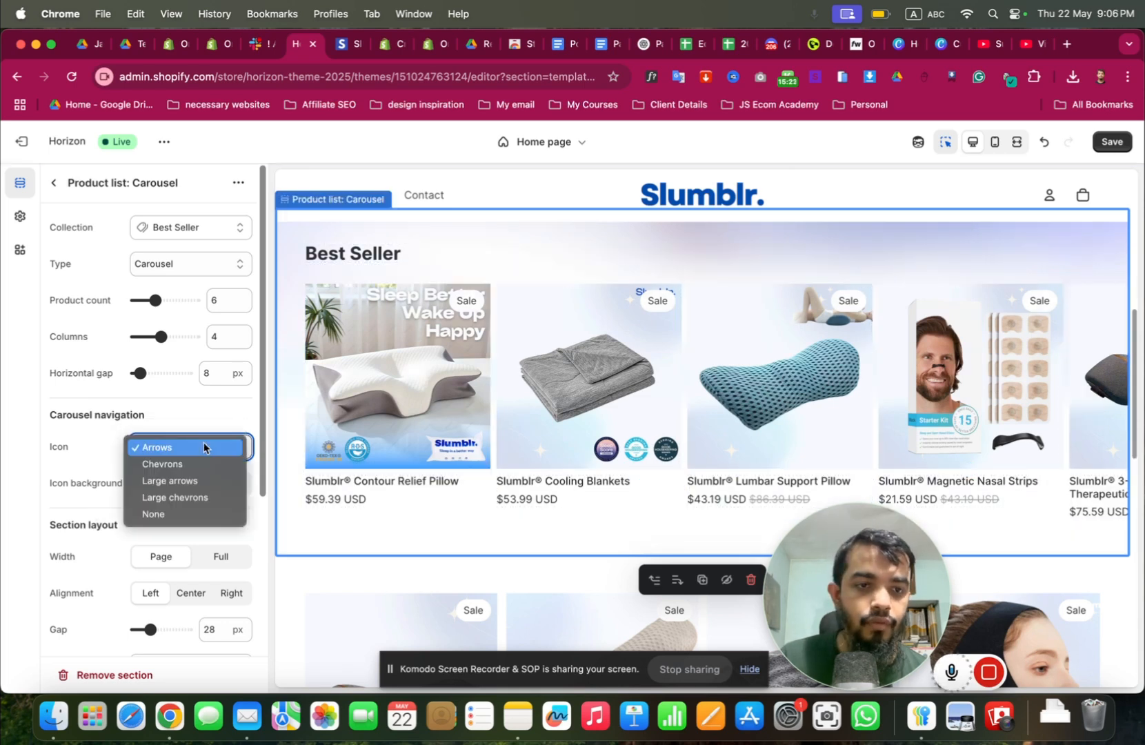
click(163, 513)
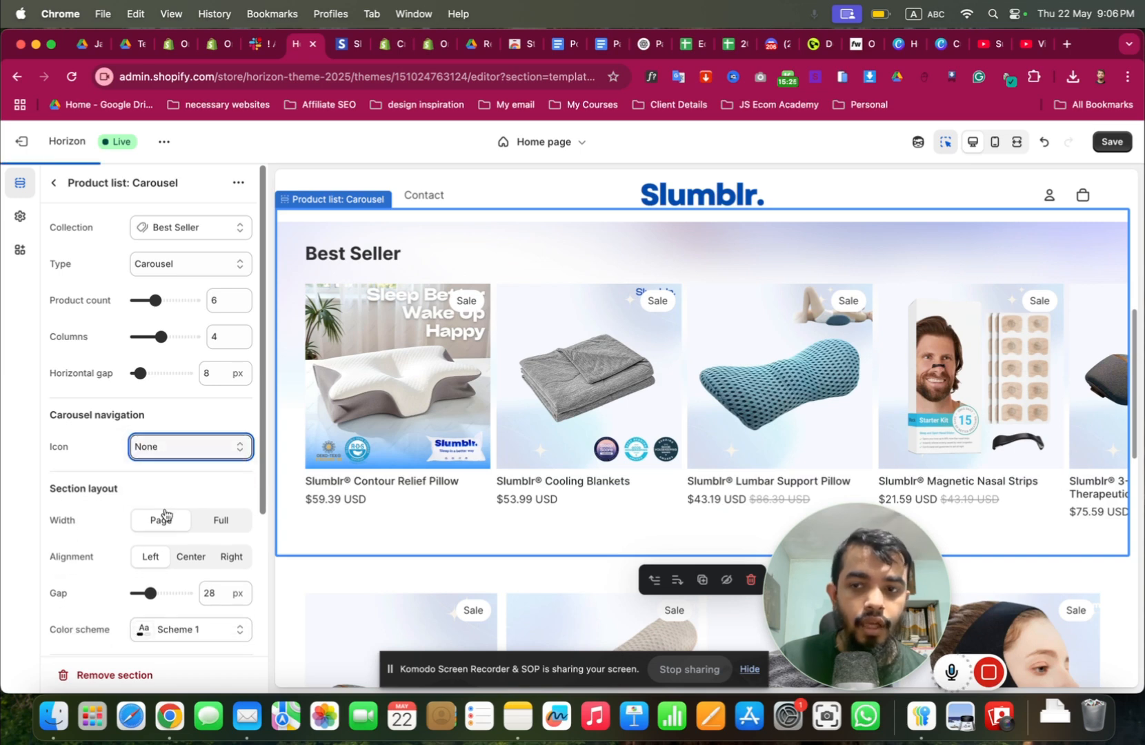
scroll(165, 514, down, 5)
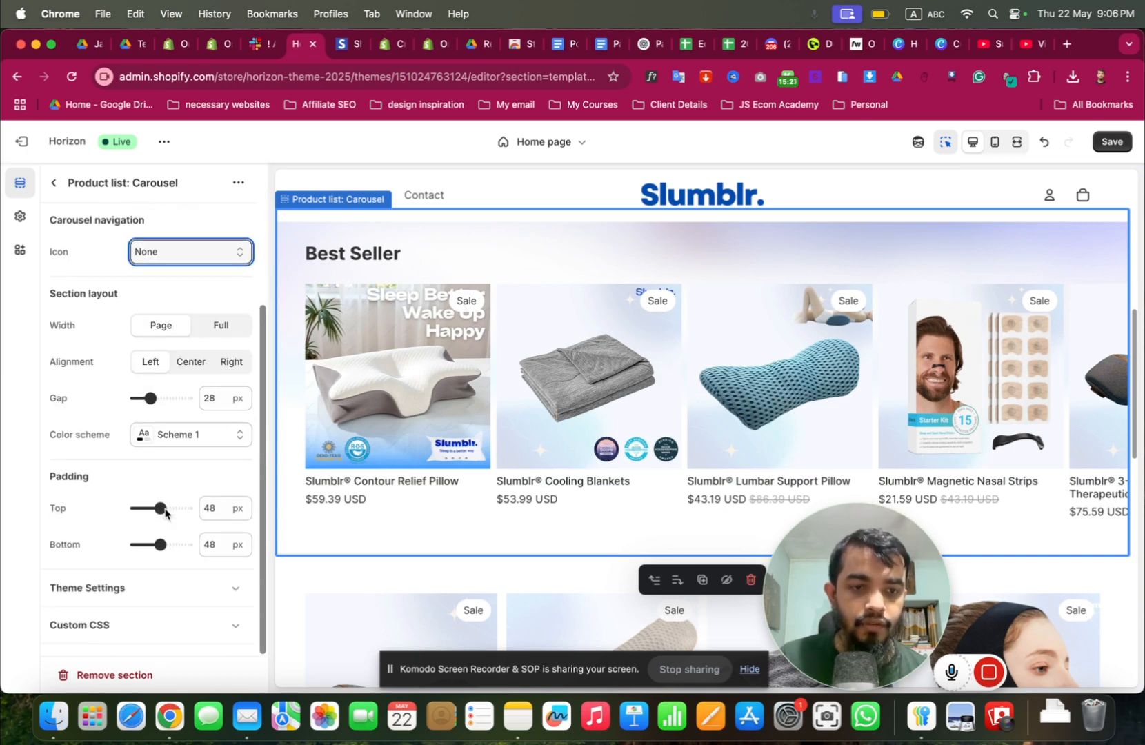
Leave the carousel section settings and open the Best Seller collection title's text for editing.
click(53, 183)
scroll(486, 314, up, 3)
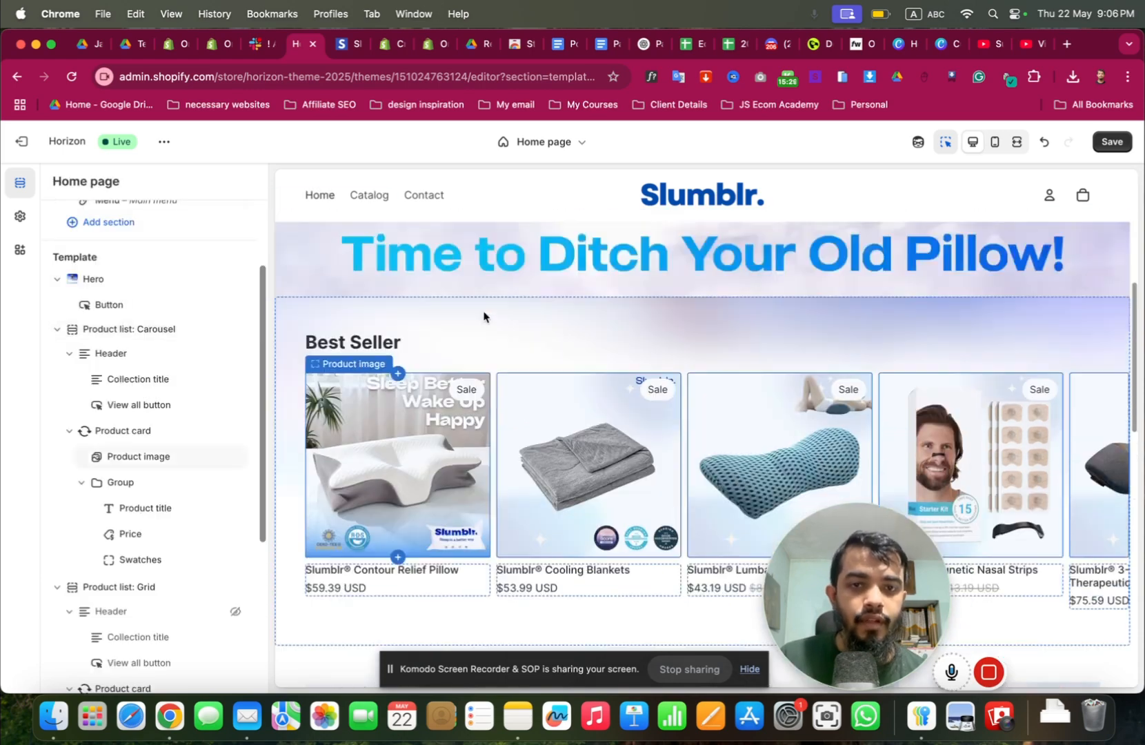
click(393, 398)
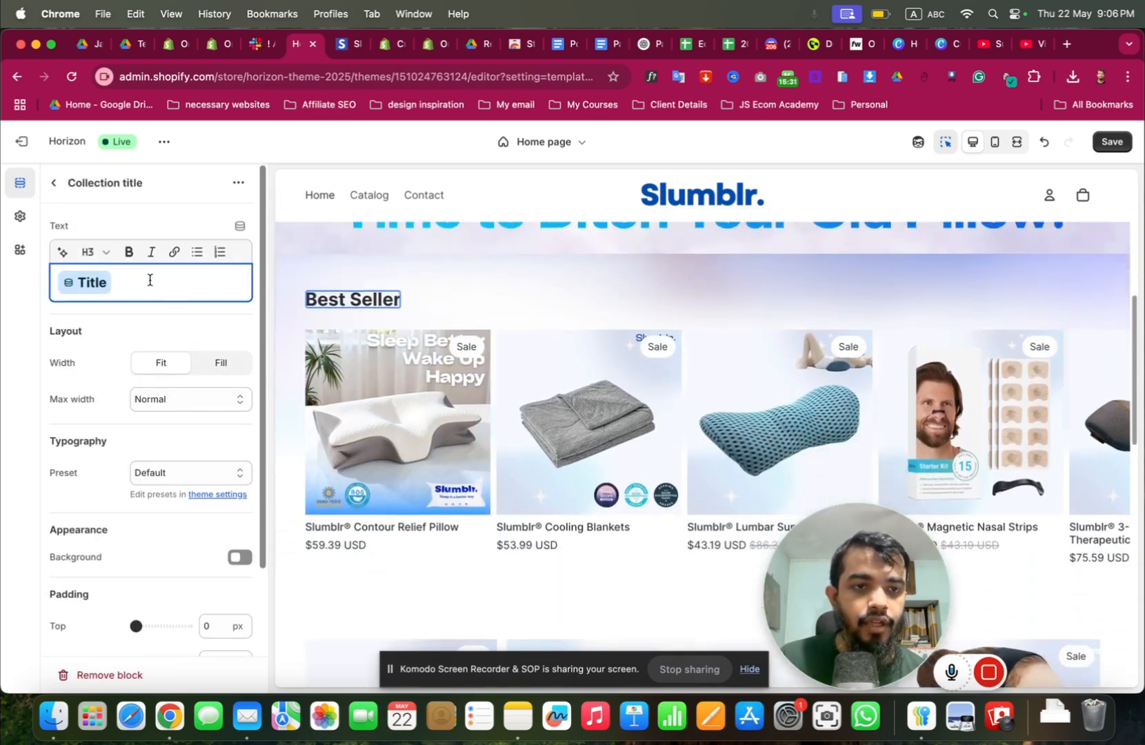
click(150, 281)
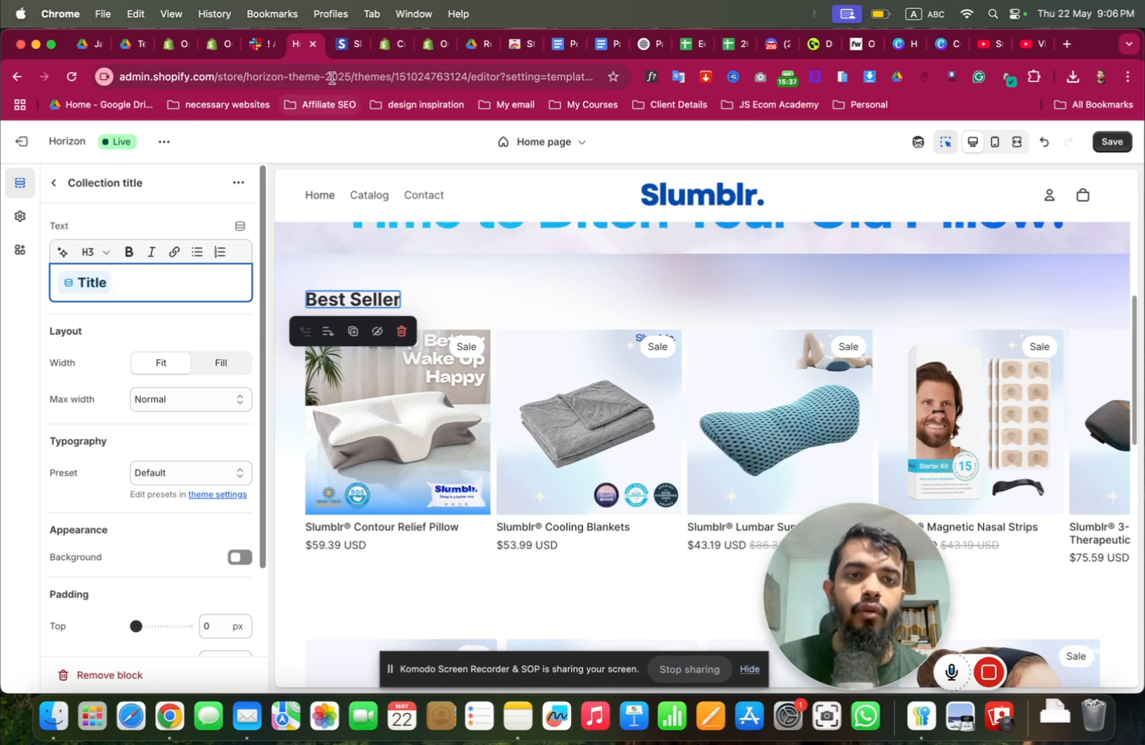
Check the wording of the product section heading on the slumblr.com store page, and return to the theme editor.
click(342, 44)
right_click(497, 334)
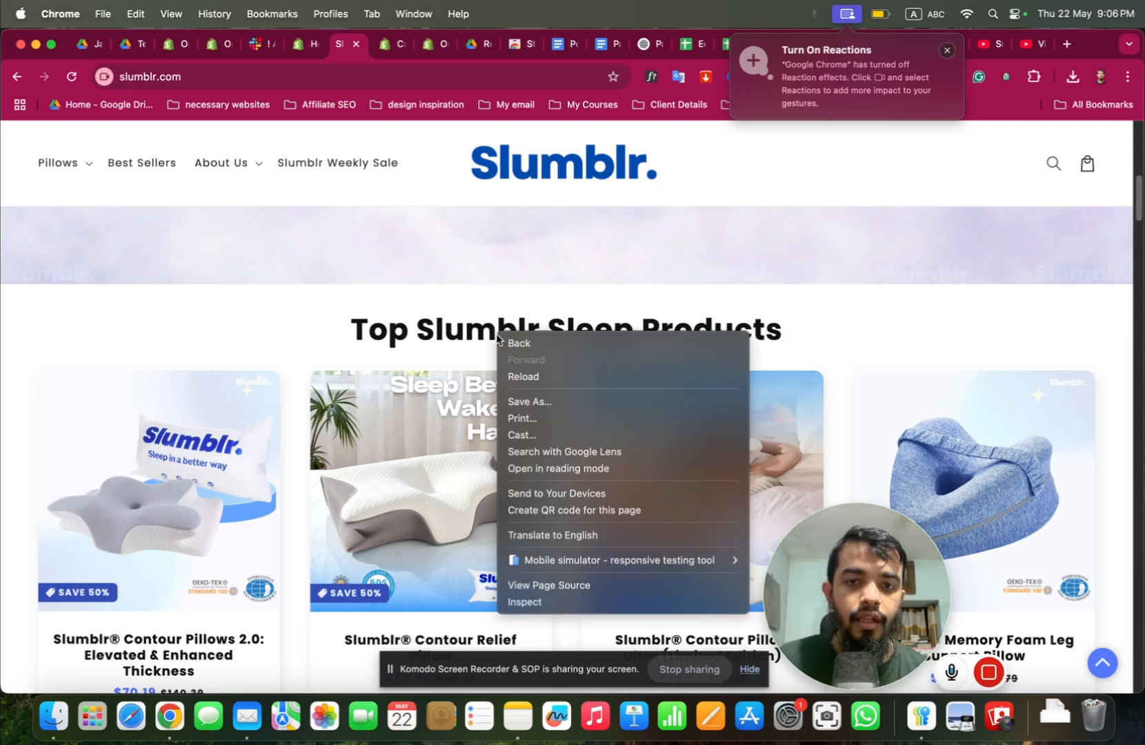
click(460, 332)
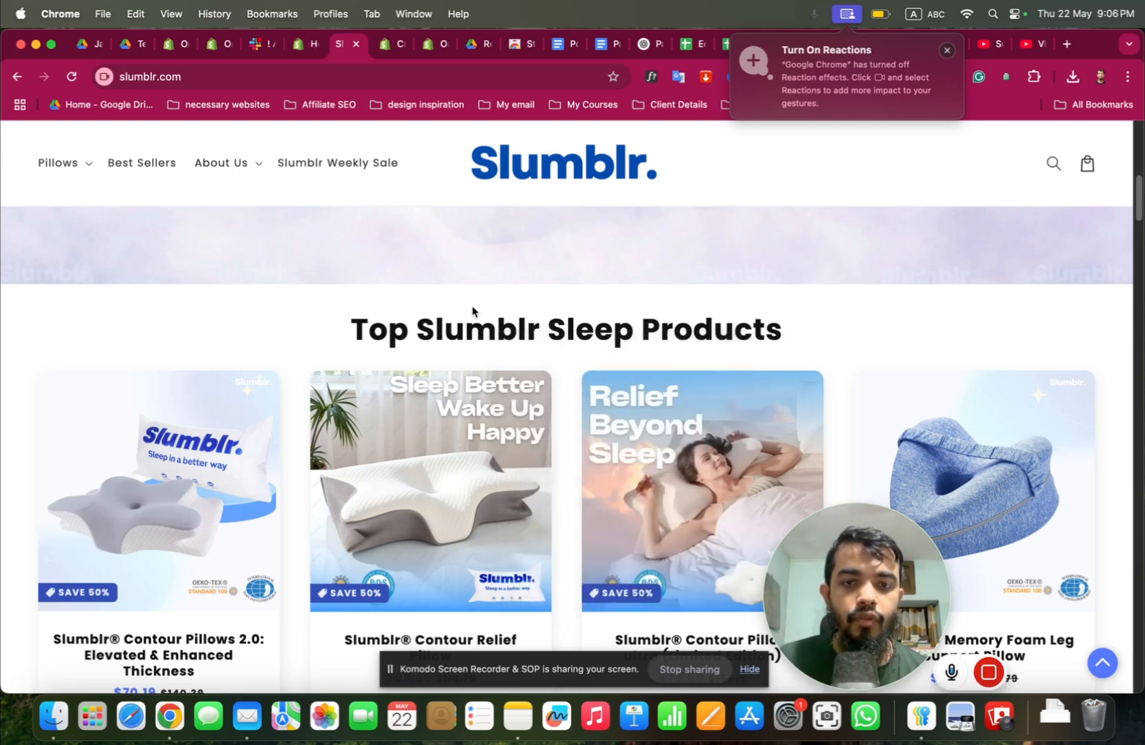
right_click(459, 335)
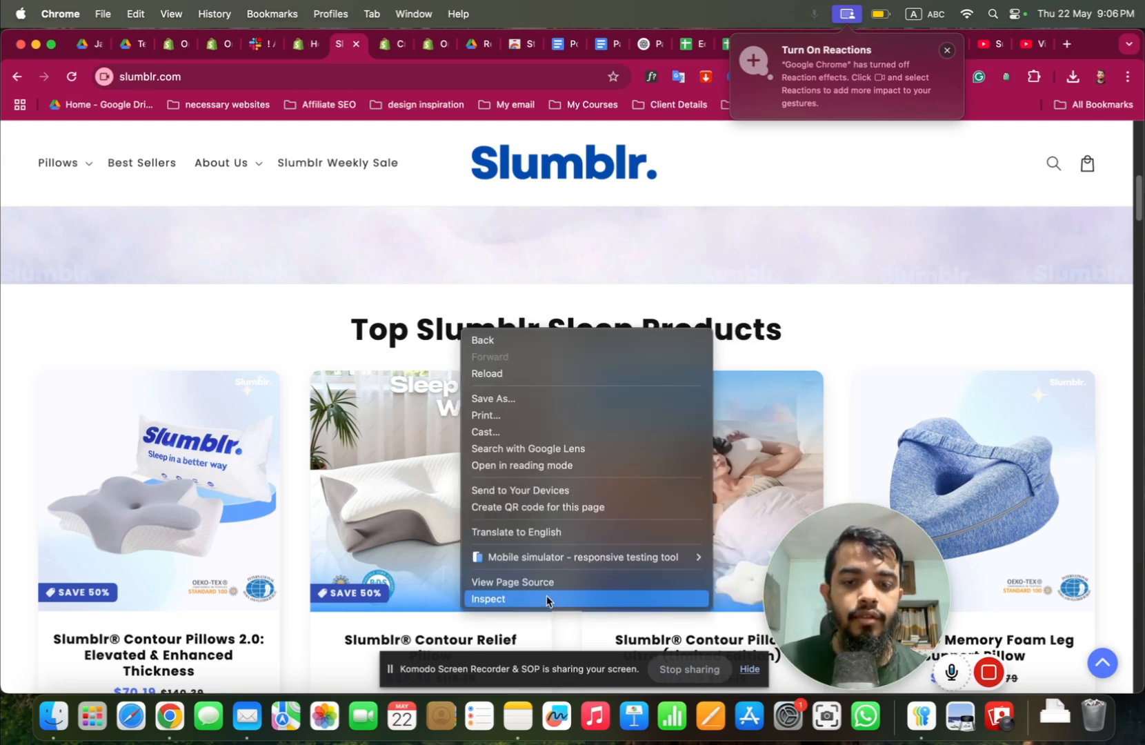
click(391, 299)
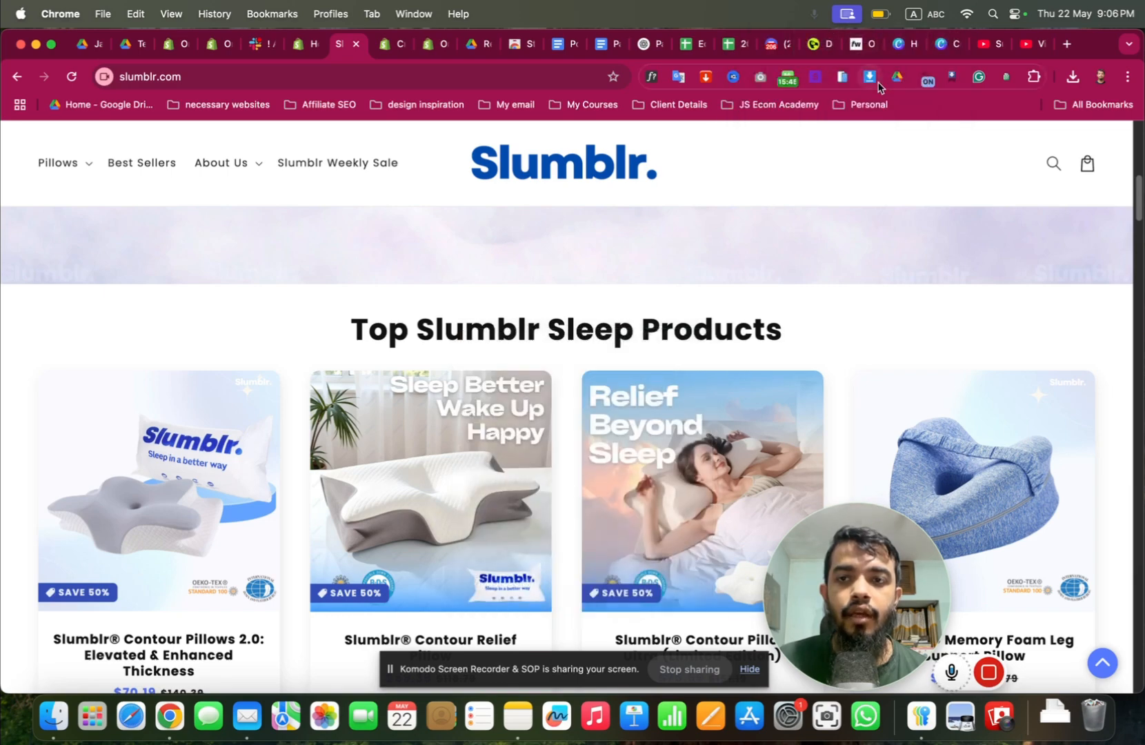
click(312, 47)
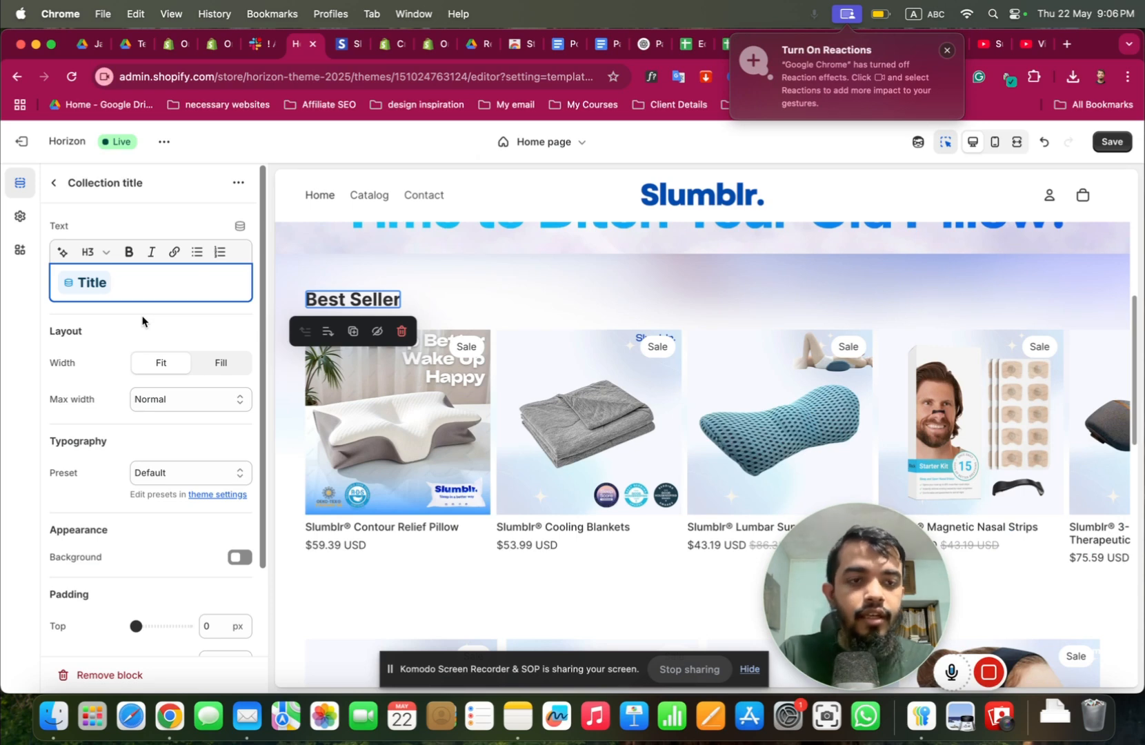
Replace the dynamic collection title with the text "Top Slumbr Products".
key(BackSpace)
text(Top )
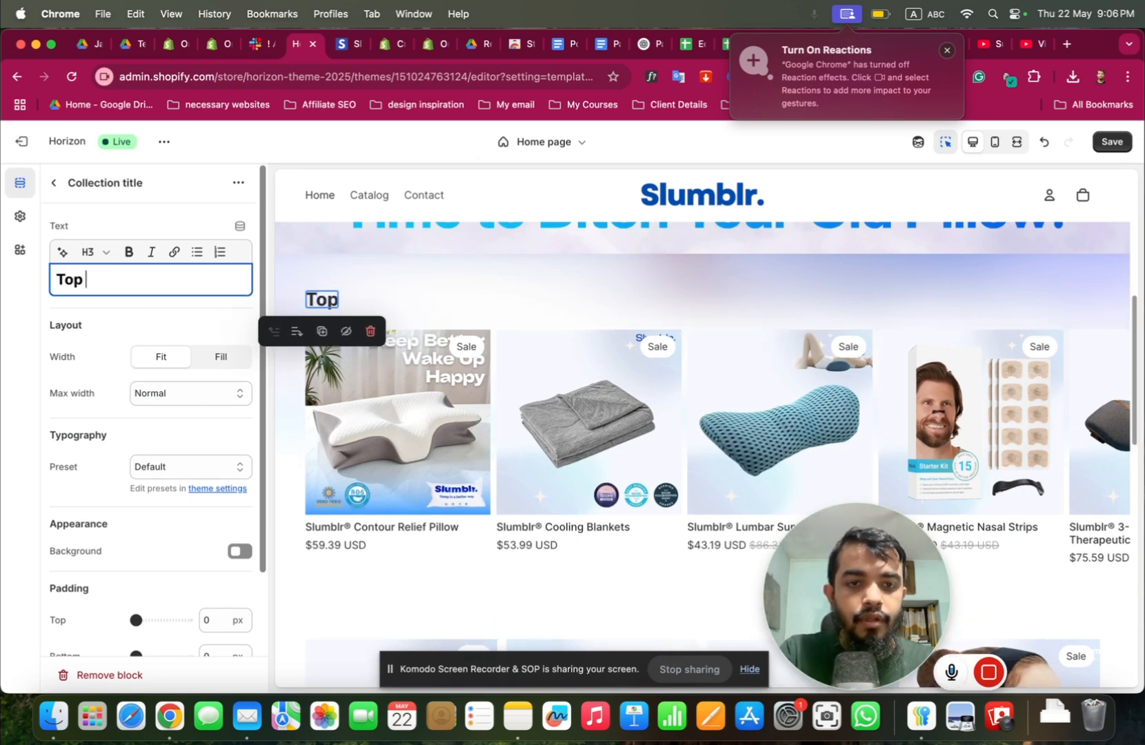
text(Slumbr)
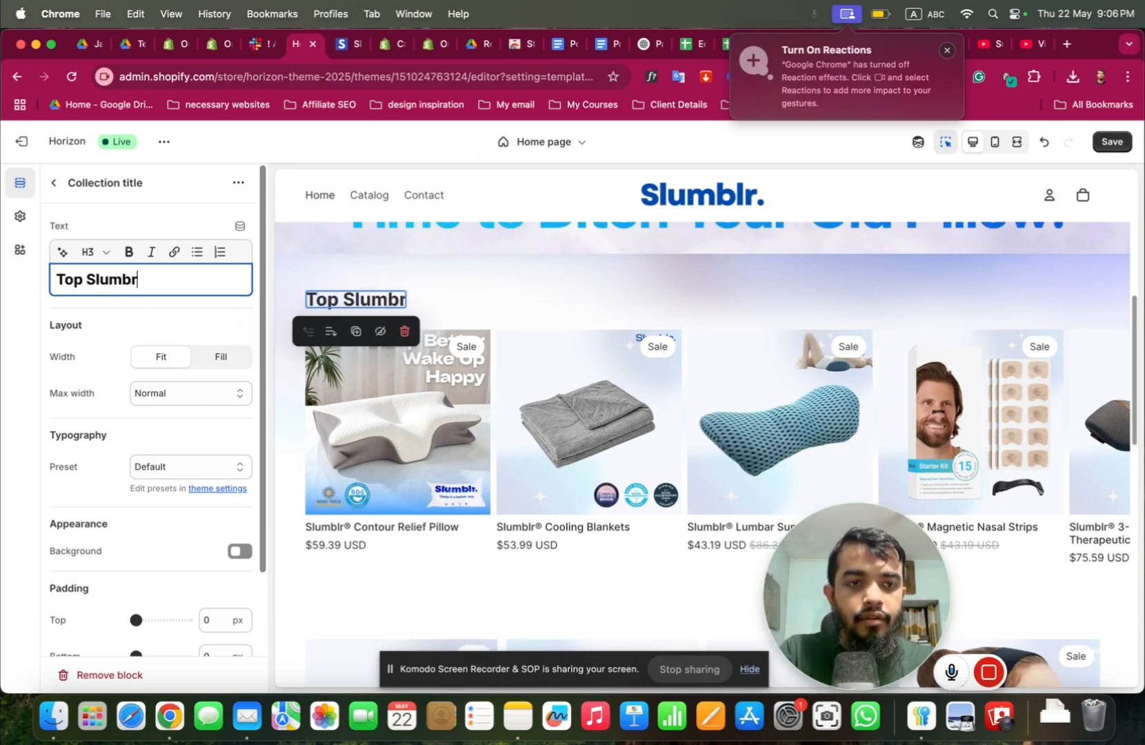
text( Products)
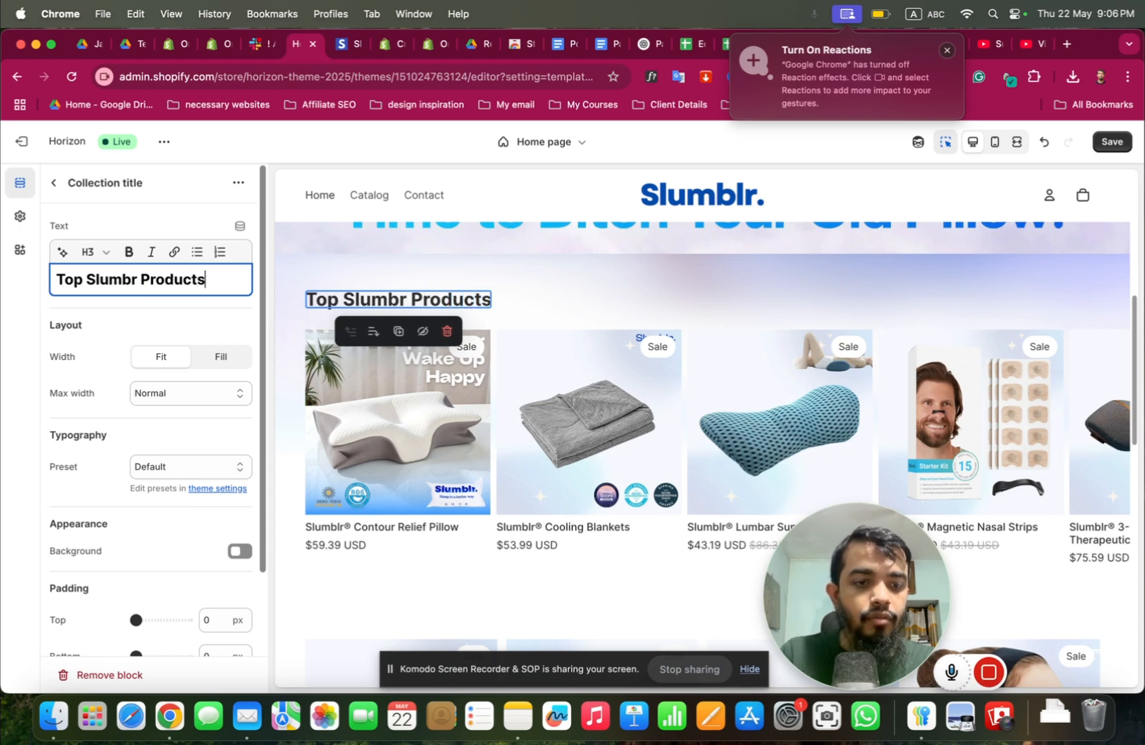
scroll(116, 502, down, 3)
scroll(115, 501, up, 3)
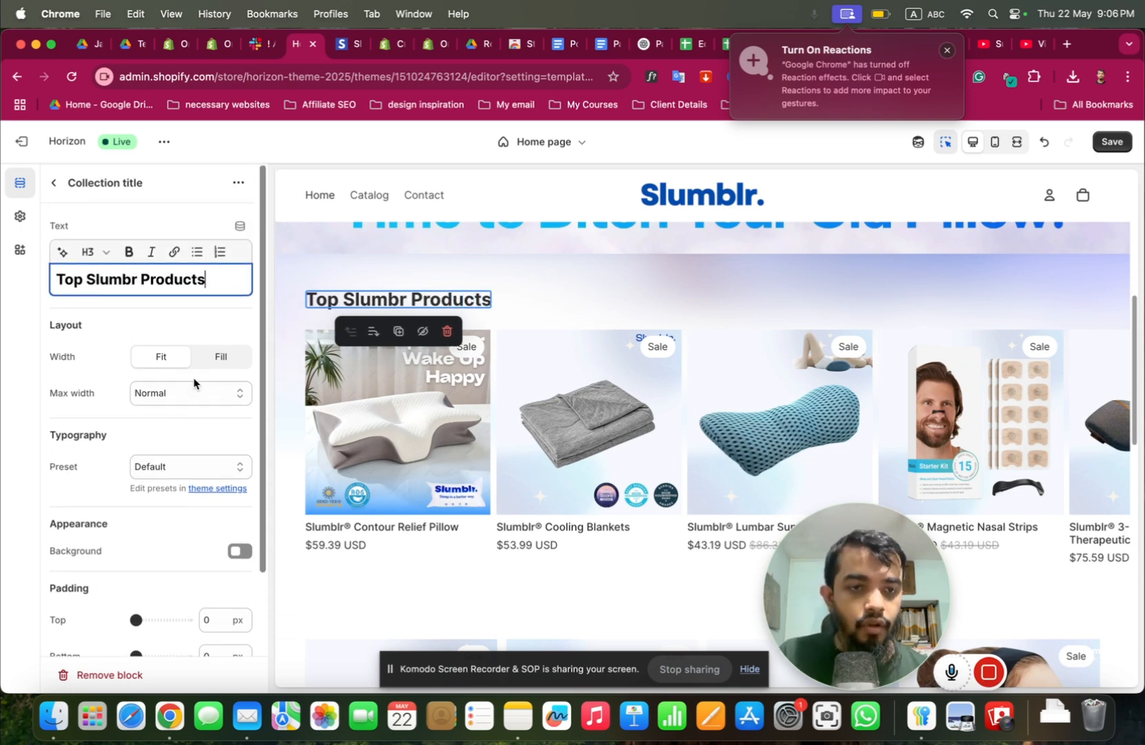
Set the collection title's width to Fill and center its alignment, keeping the Normal maximum width.
click(193, 391)
click(219, 357)
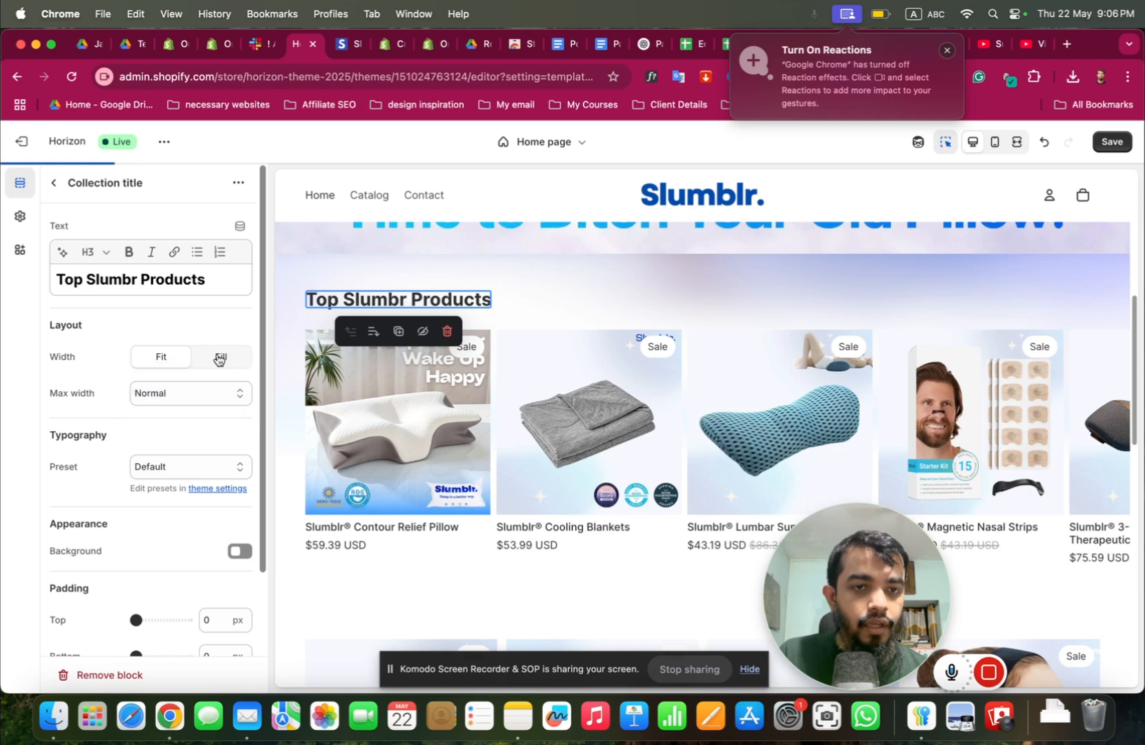
click(218, 358)
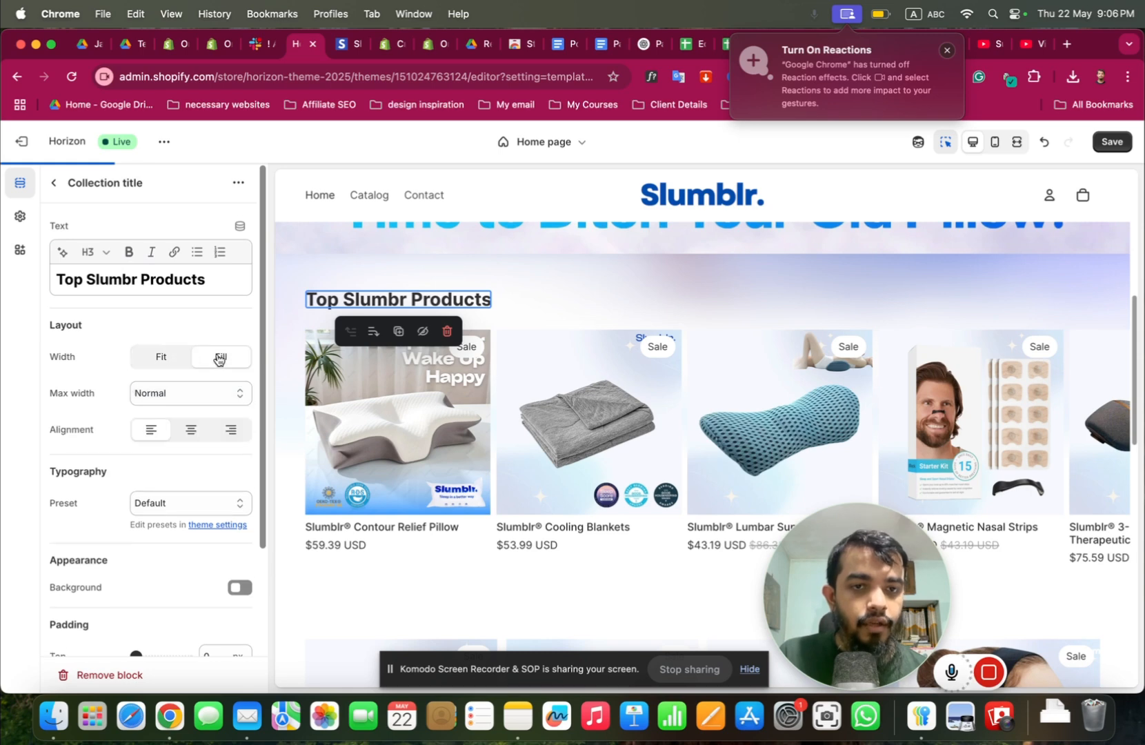
click(191, 431)
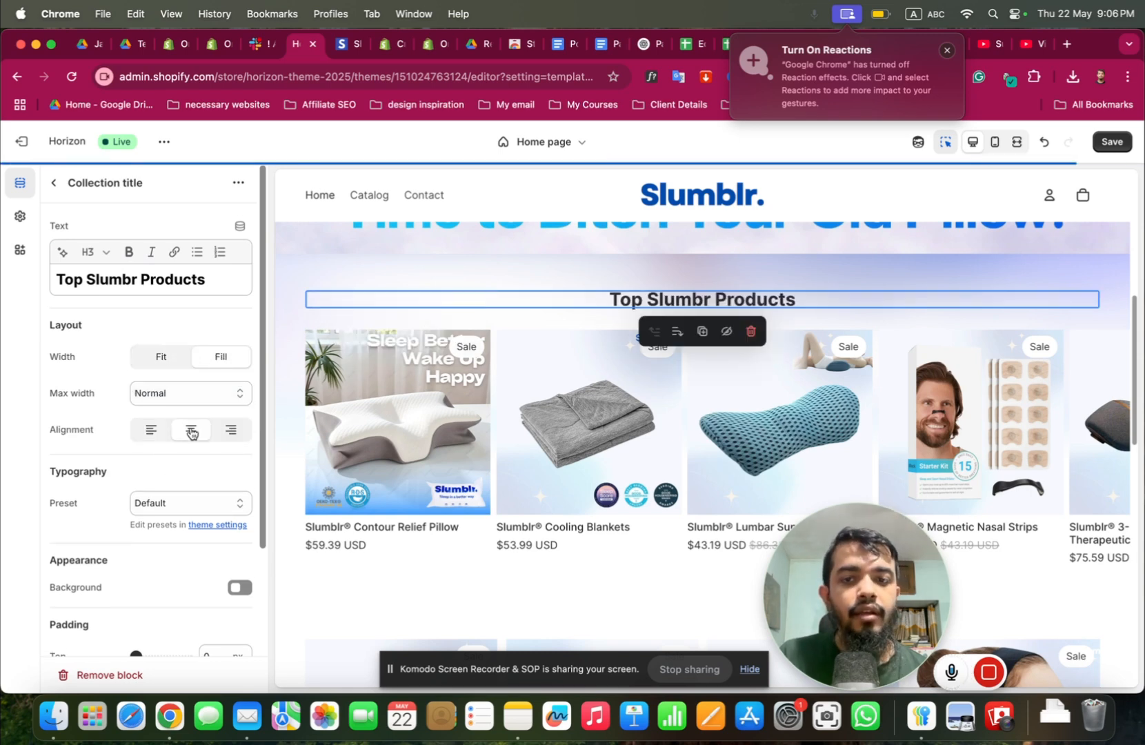
click(194, 394)
click(196, 394)
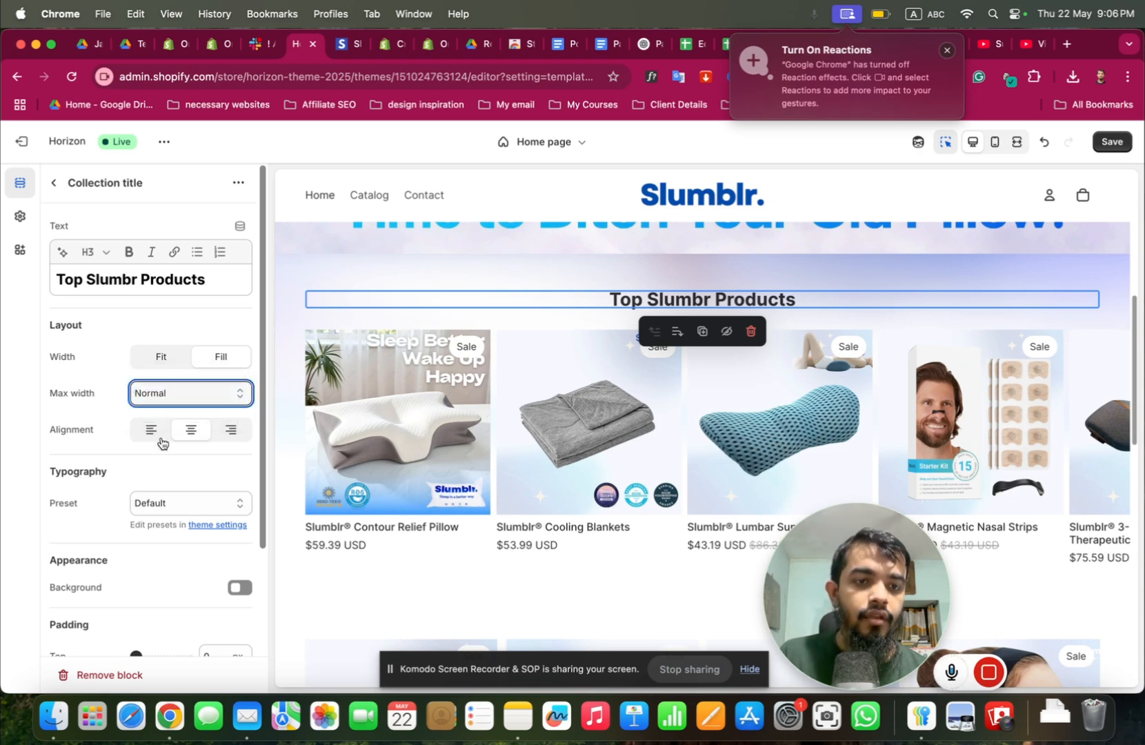
Review the typography preset options and the paragraph and heading sizes in the theme's typography settings.
click(162, 507)
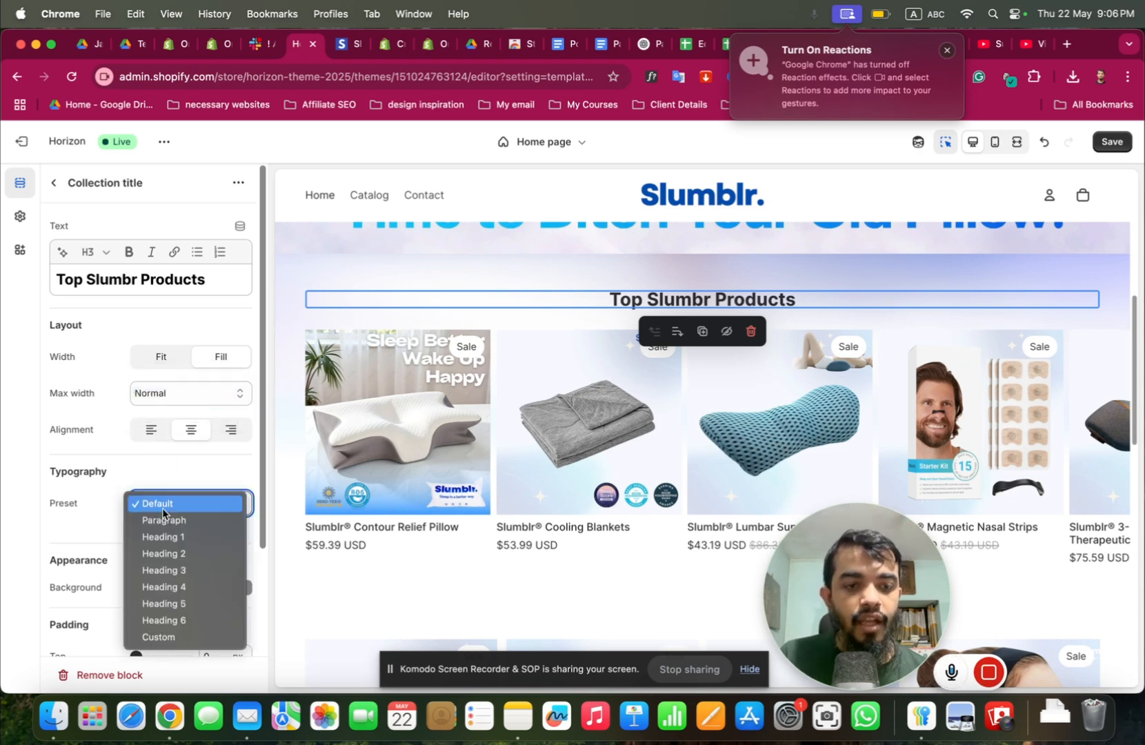
click(162, 508)
click(20, 216)
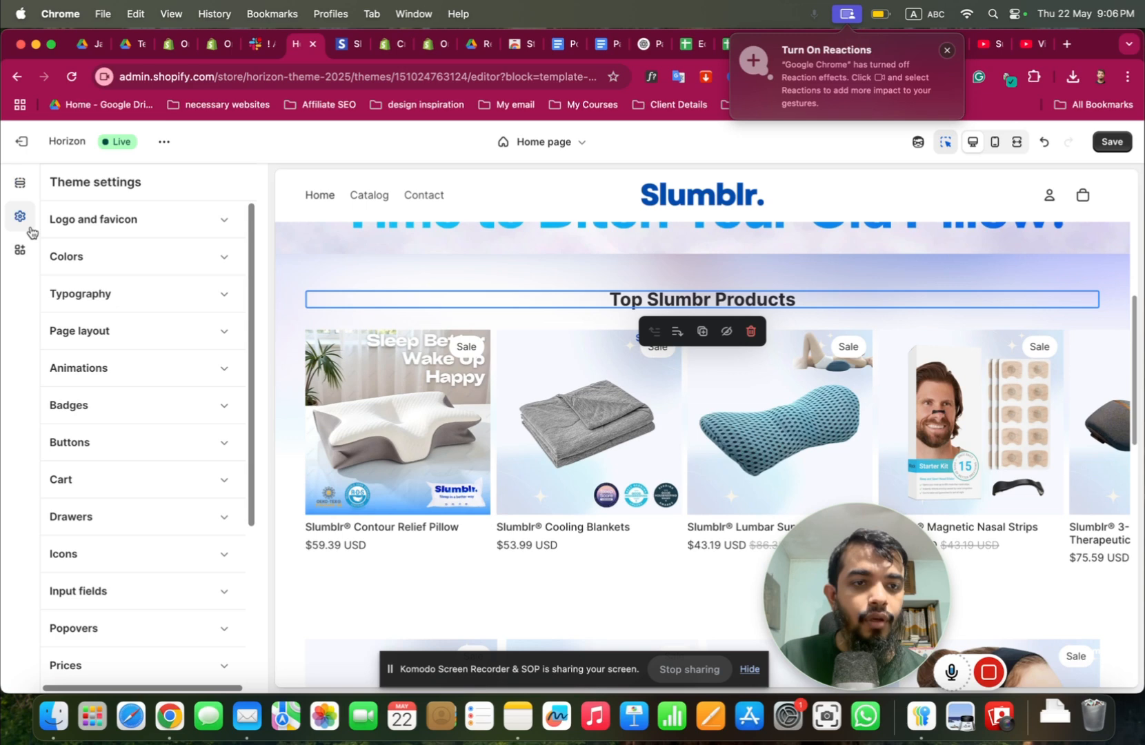
click(124, 309)
scroll(106, 408, down, 3)
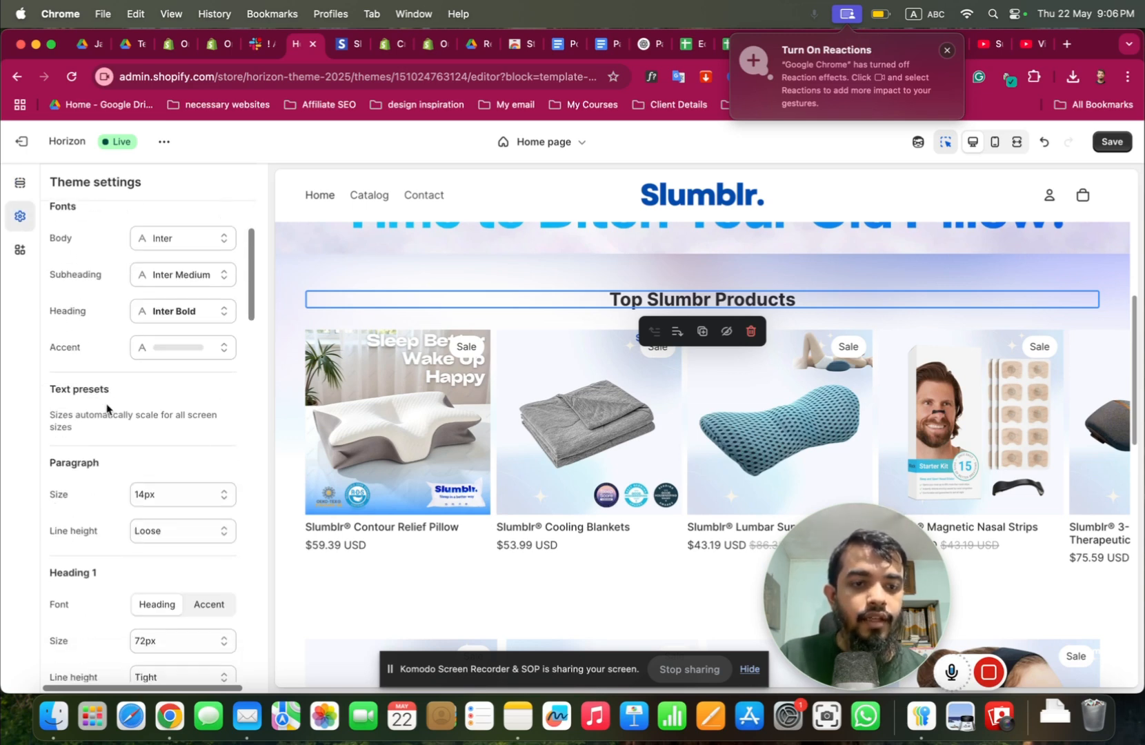
scroll(121, 418, down, 3)
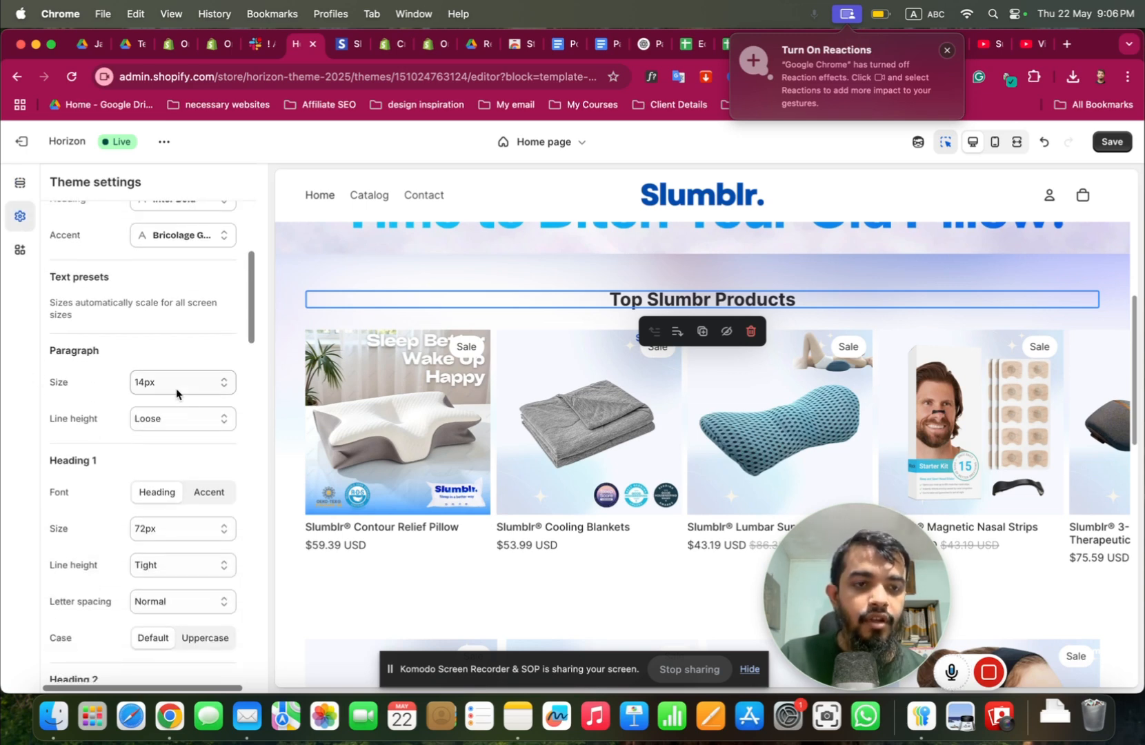
click(177, 390)
click(176, 388)
scroll(99, 460, down, 3)
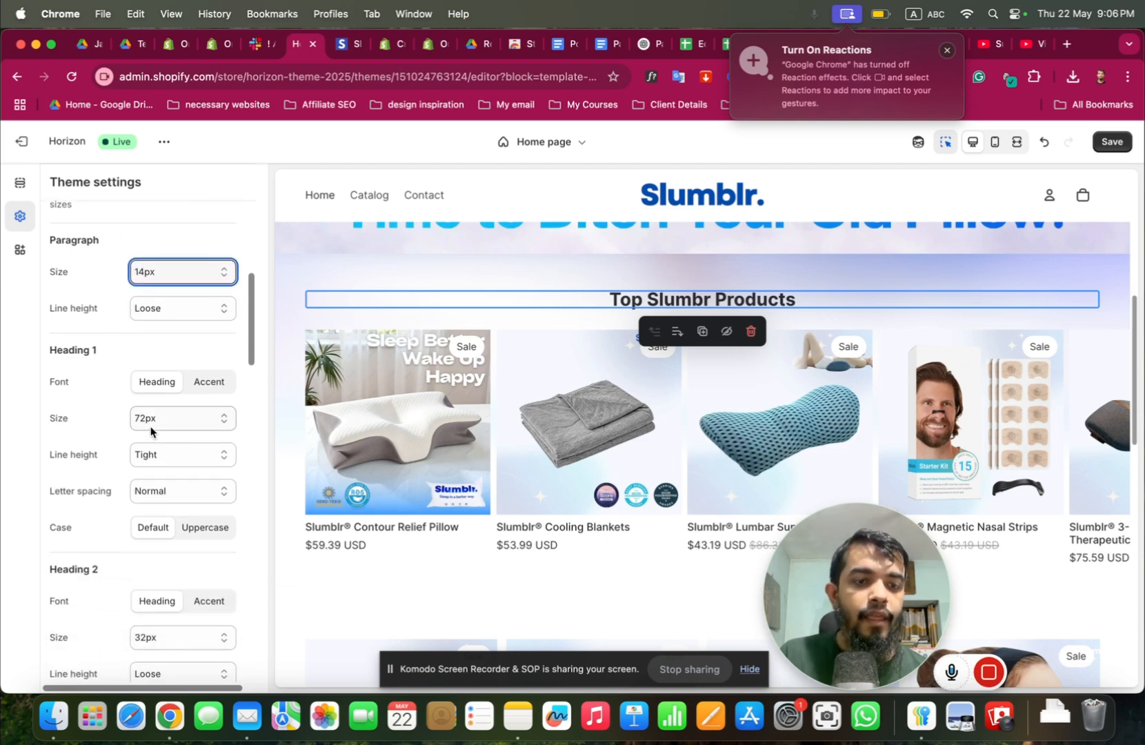
scroll(115, 437, down, 4)
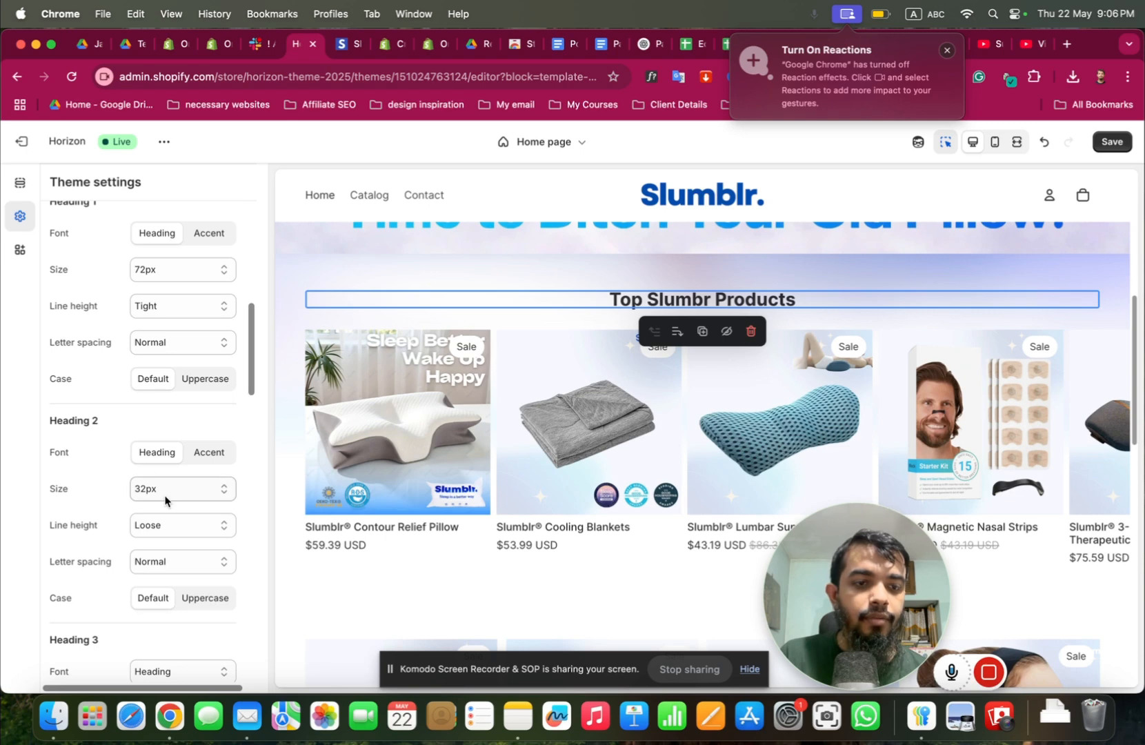
Return to the collection title block and set its typography preset to Heading 2.
click(20, 183)
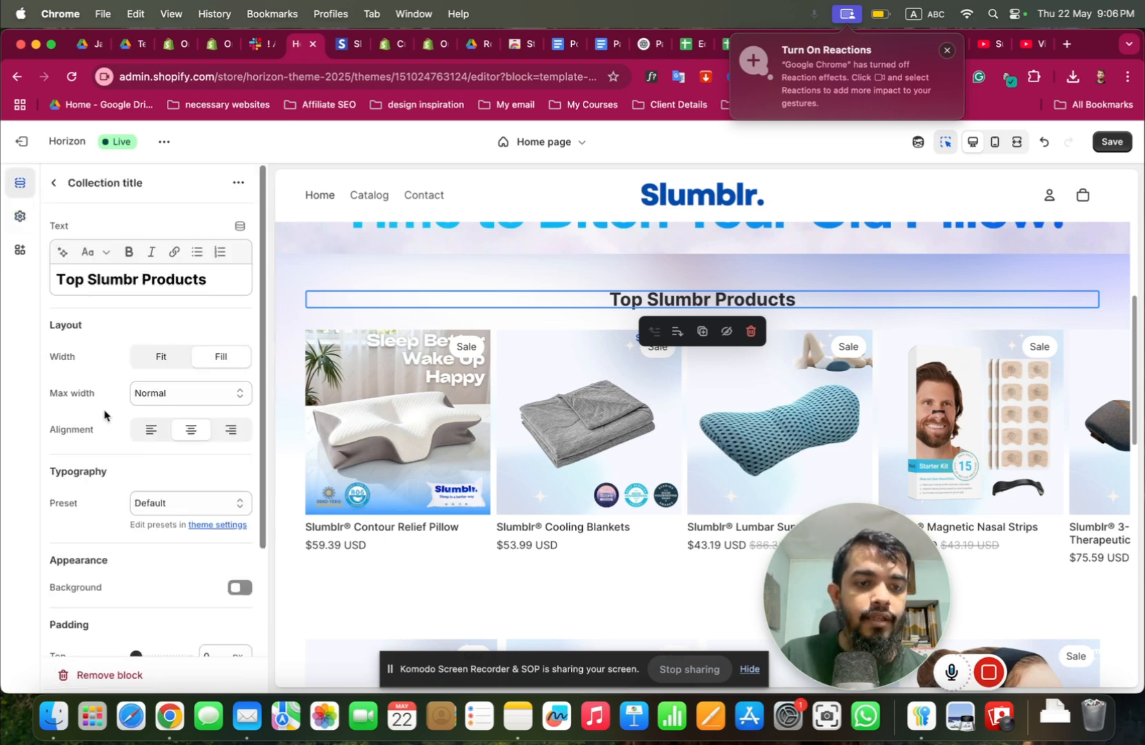
click(191, 504)
click(193, 562)
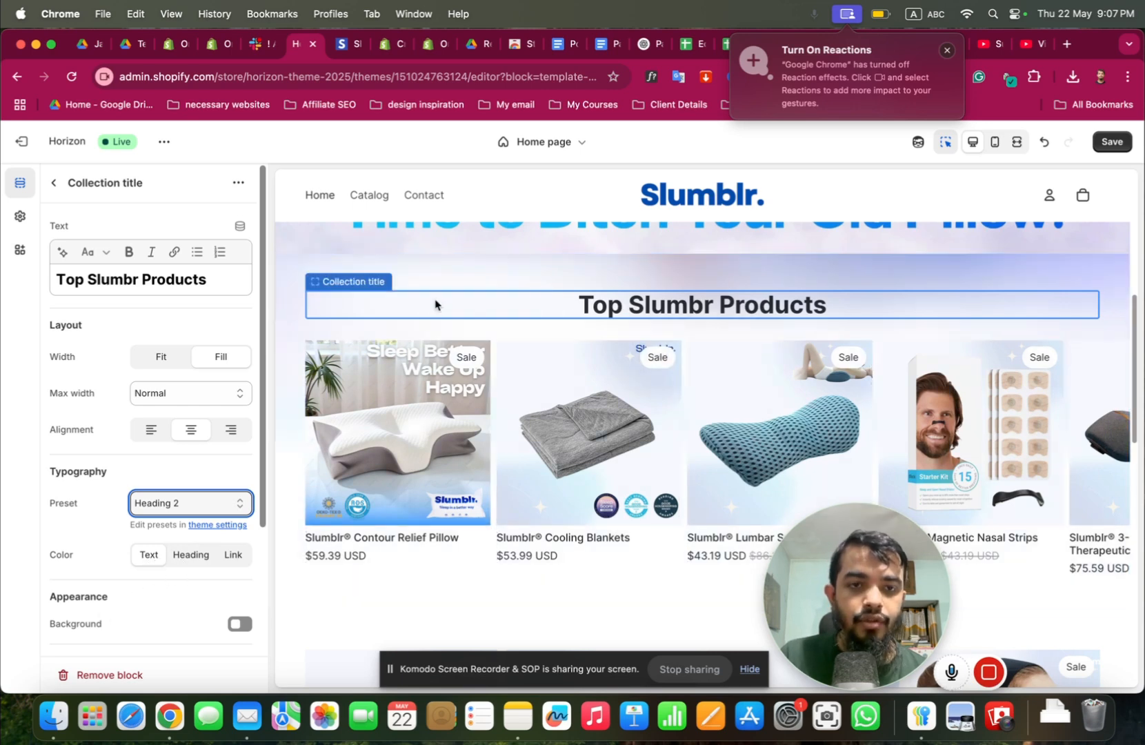
Try enabling a background on the collection title.
scroll(228, 594, down, 5)
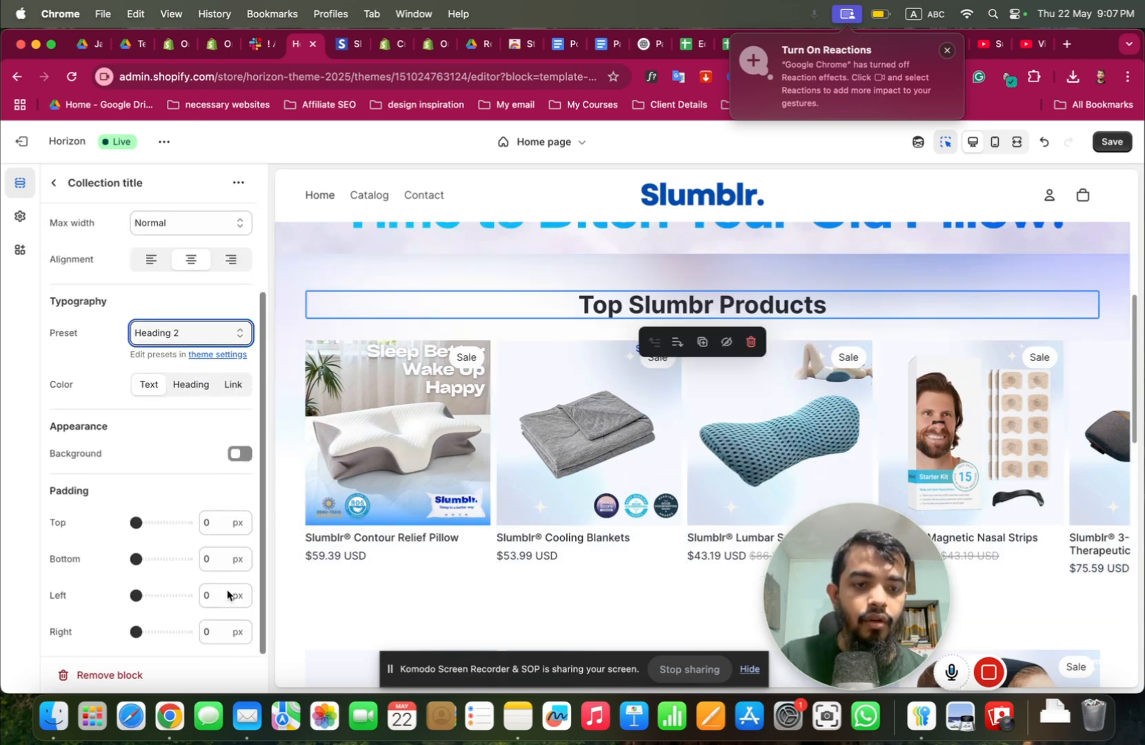
click(241, 452)
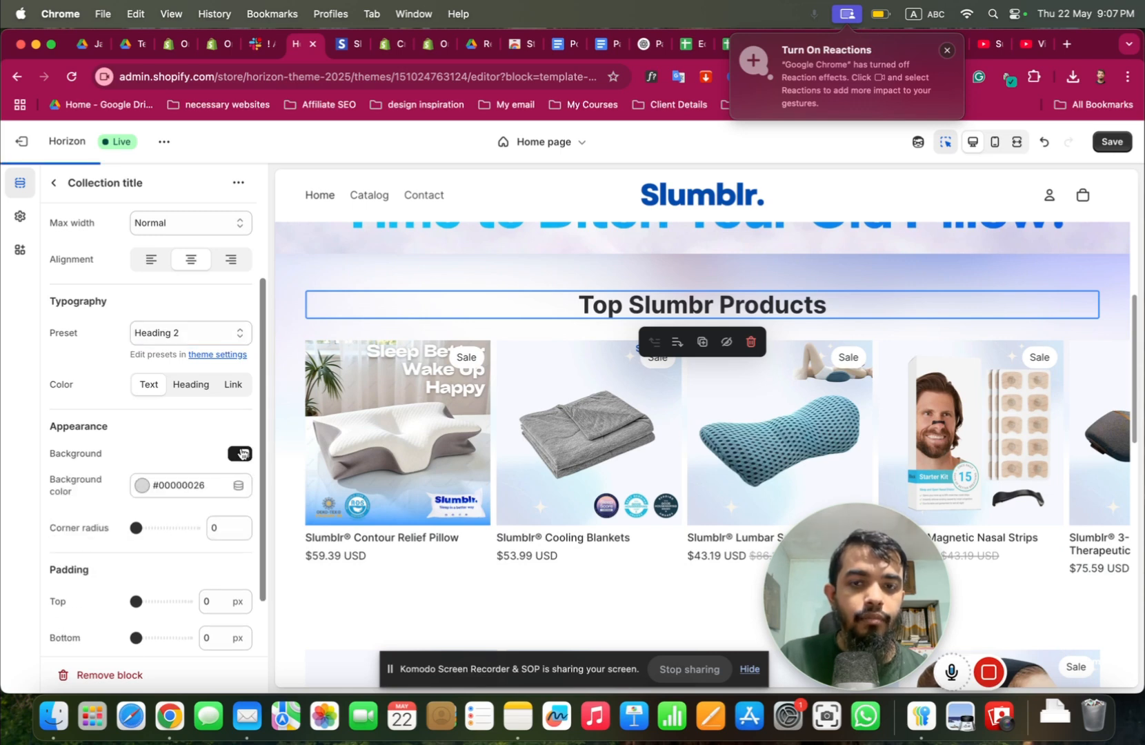
click(240, 453)
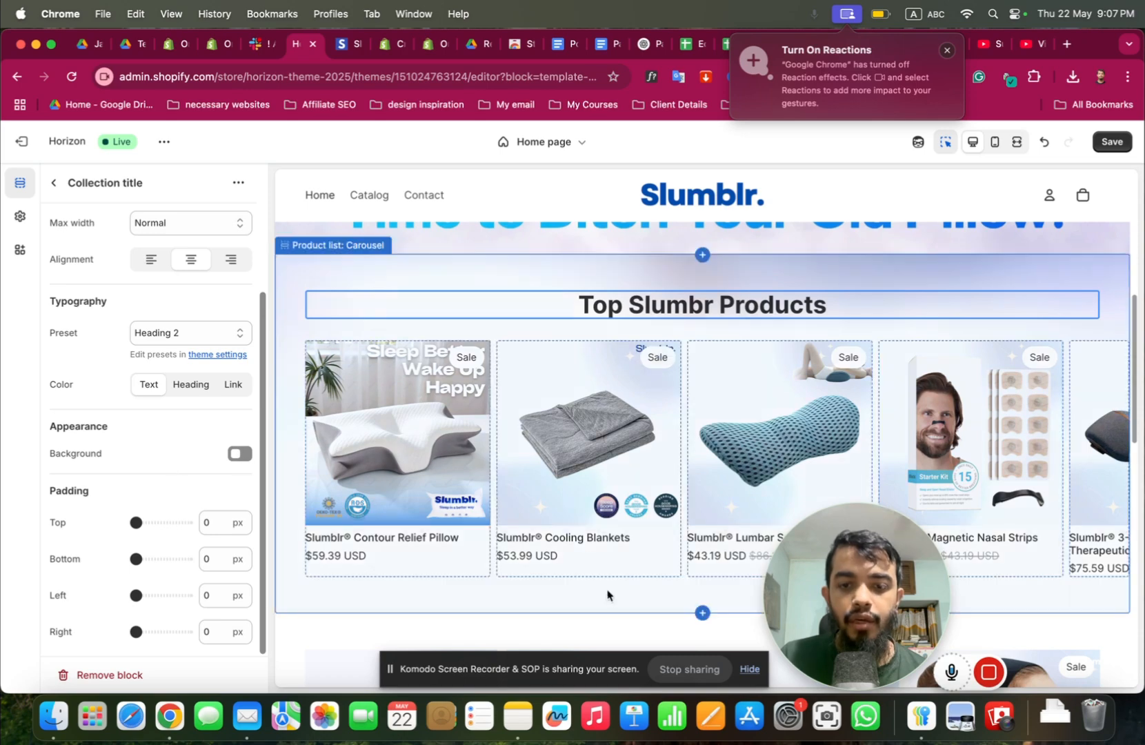
Save the theme changes and check the View all button and following section on the live slumblr.com store for reference.
click(1112, 142)
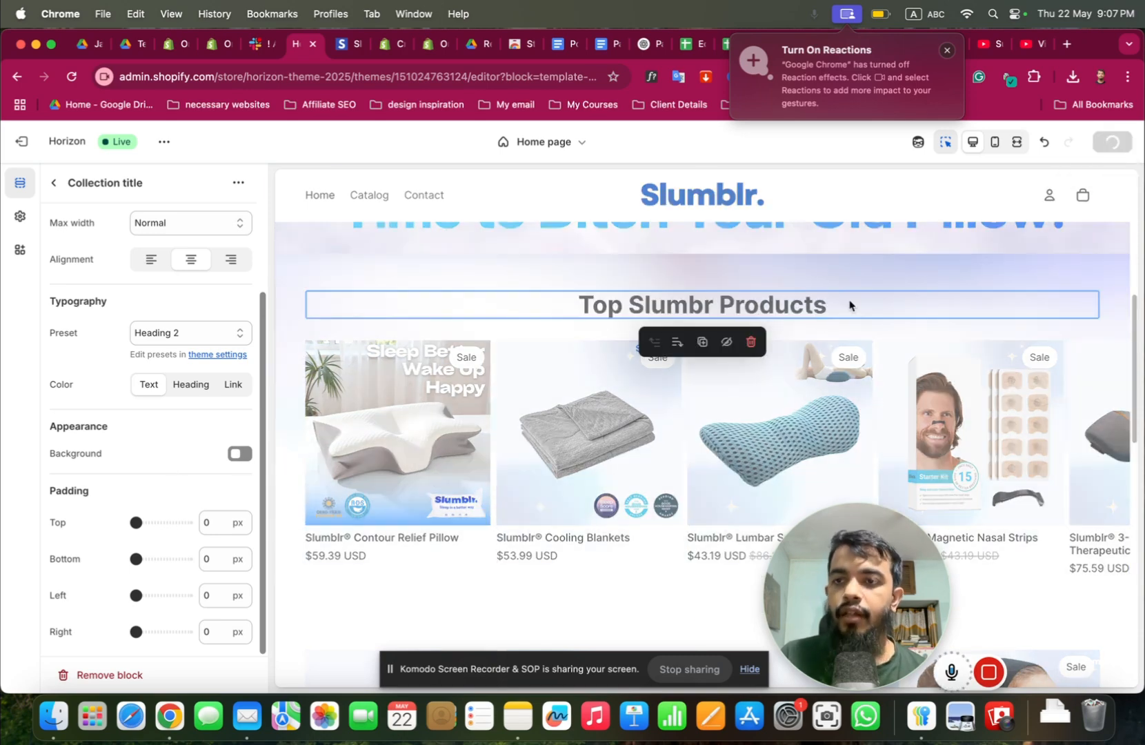
click(347, 45)
scroll(549, 386, down, 6)
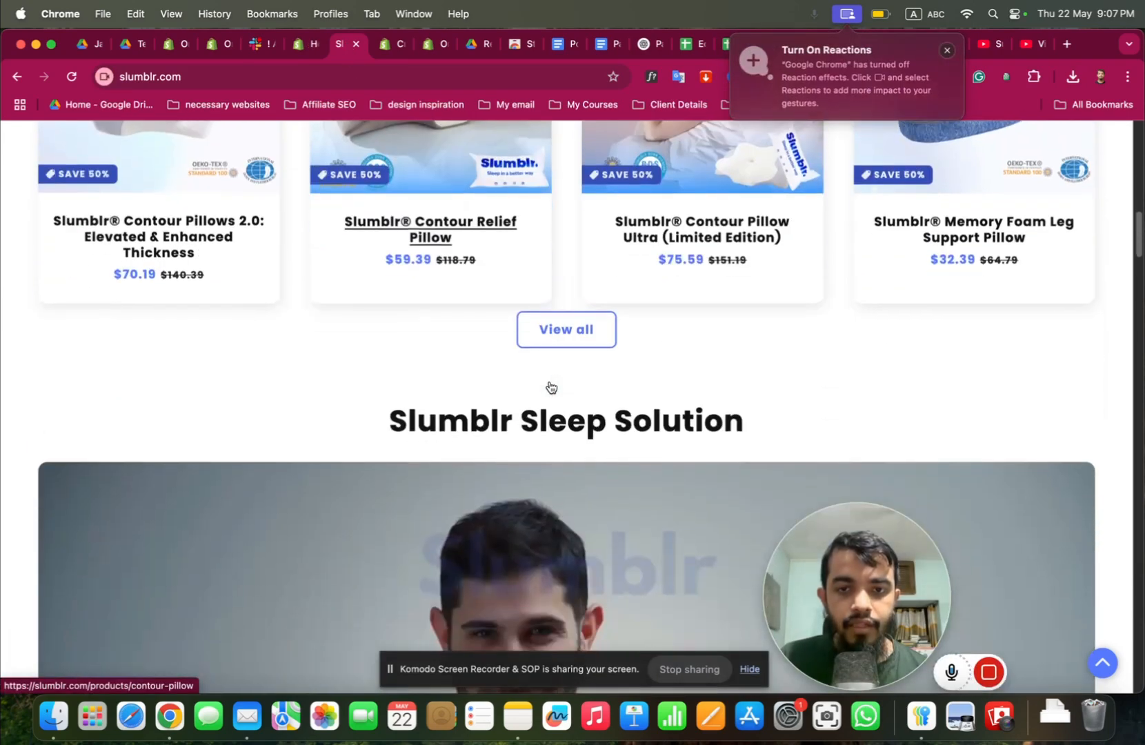
click(303, 45)
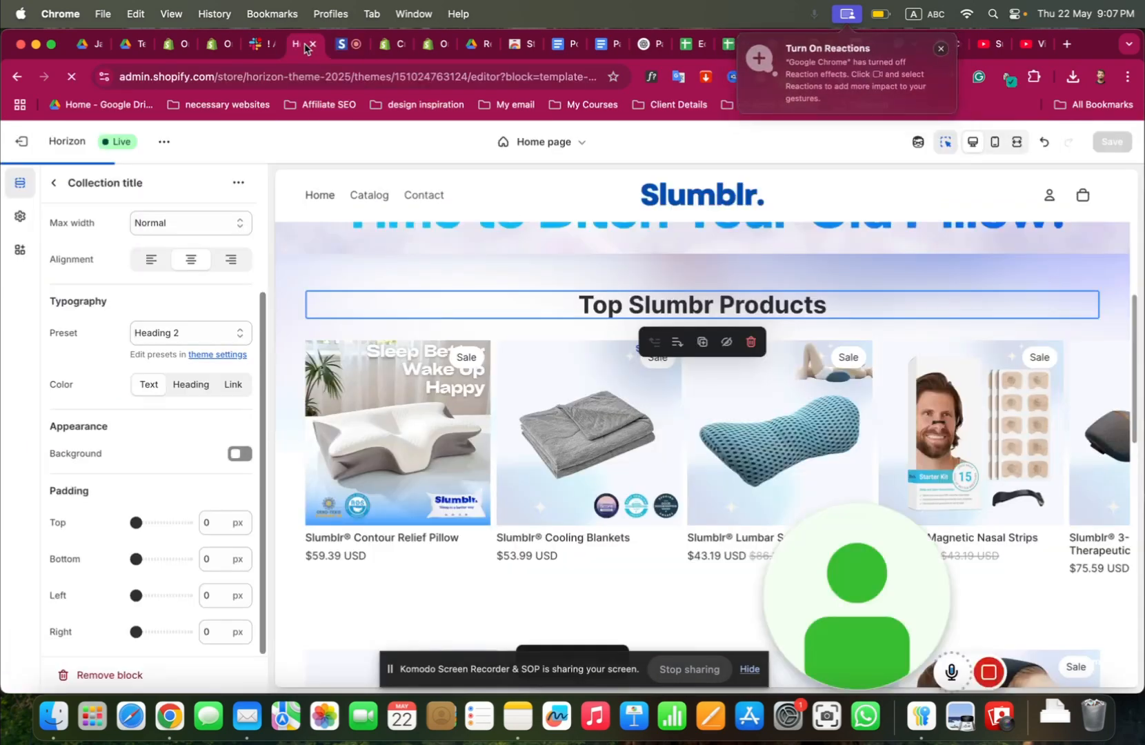
Set the product list carousel's product count to 4 and its header's layout direction to Vertical.
click(464, 275)
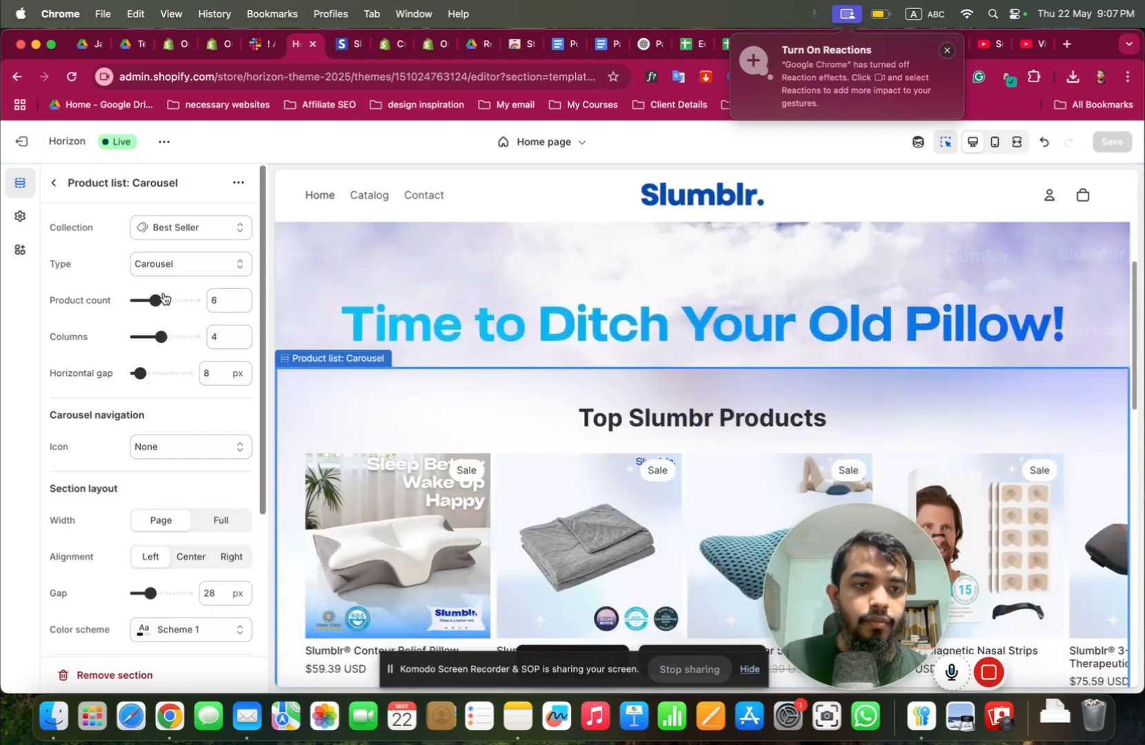
drag(153, 298, 147, 299)
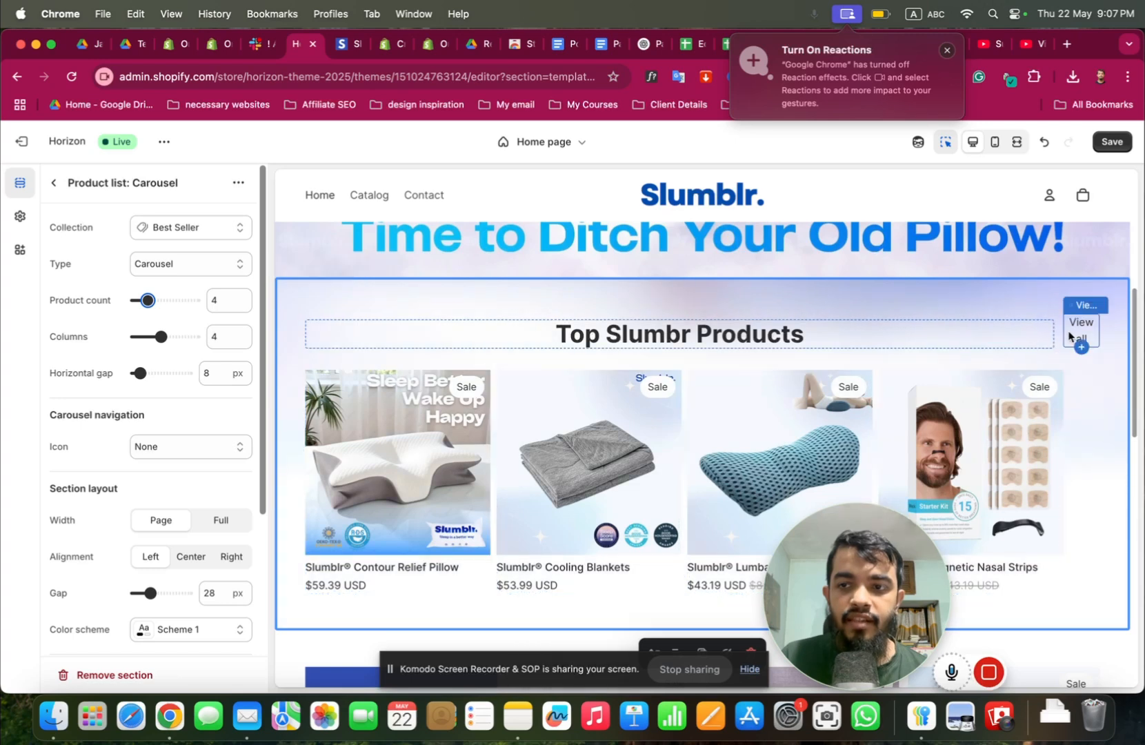
click(898, 319)
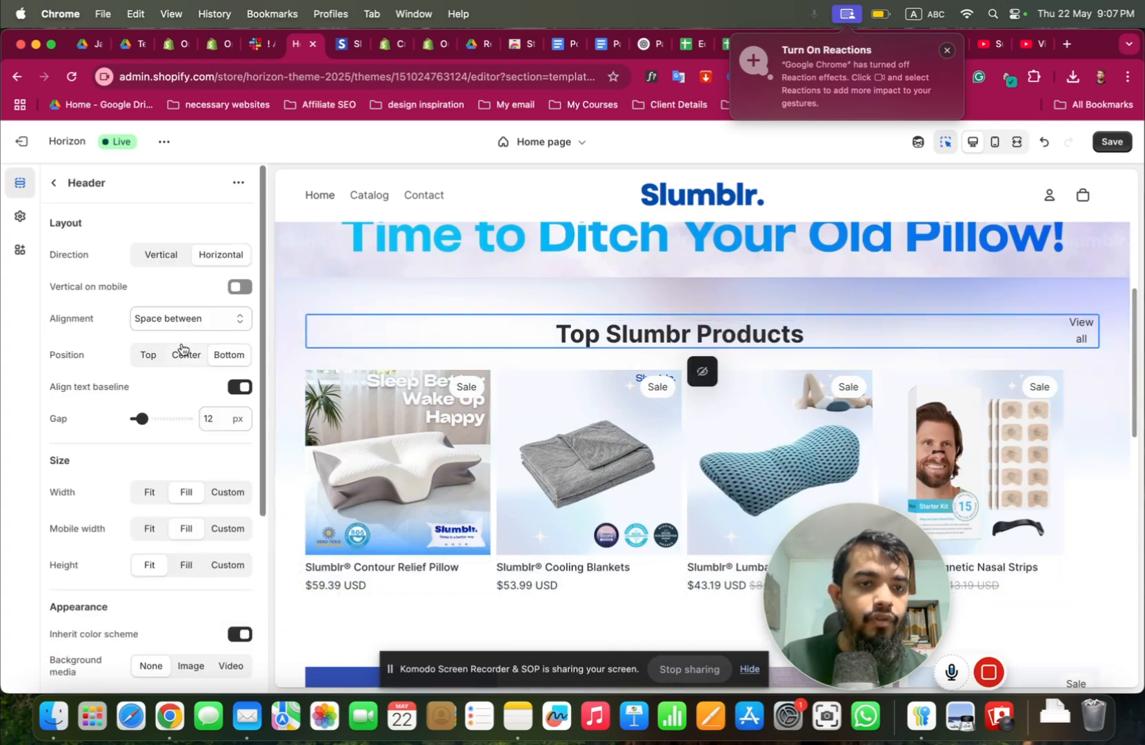
click(154, 253)
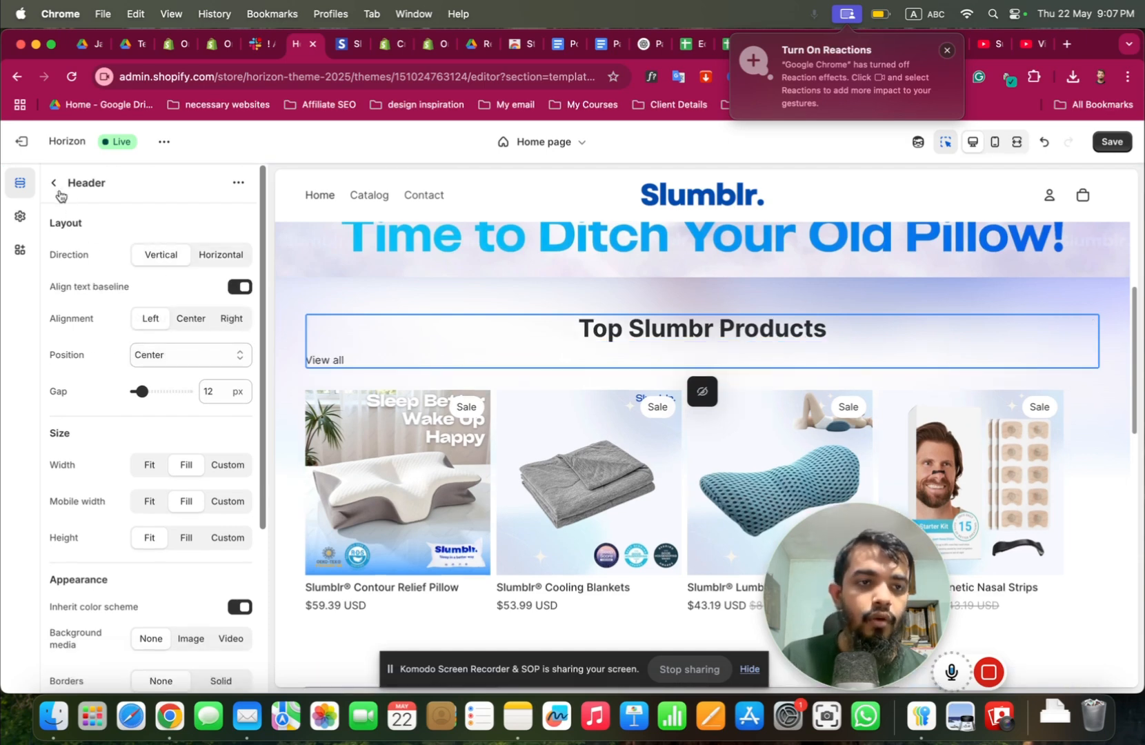
Review the View all button's settings and remove that block from the carousel's header.
click(54, 184)
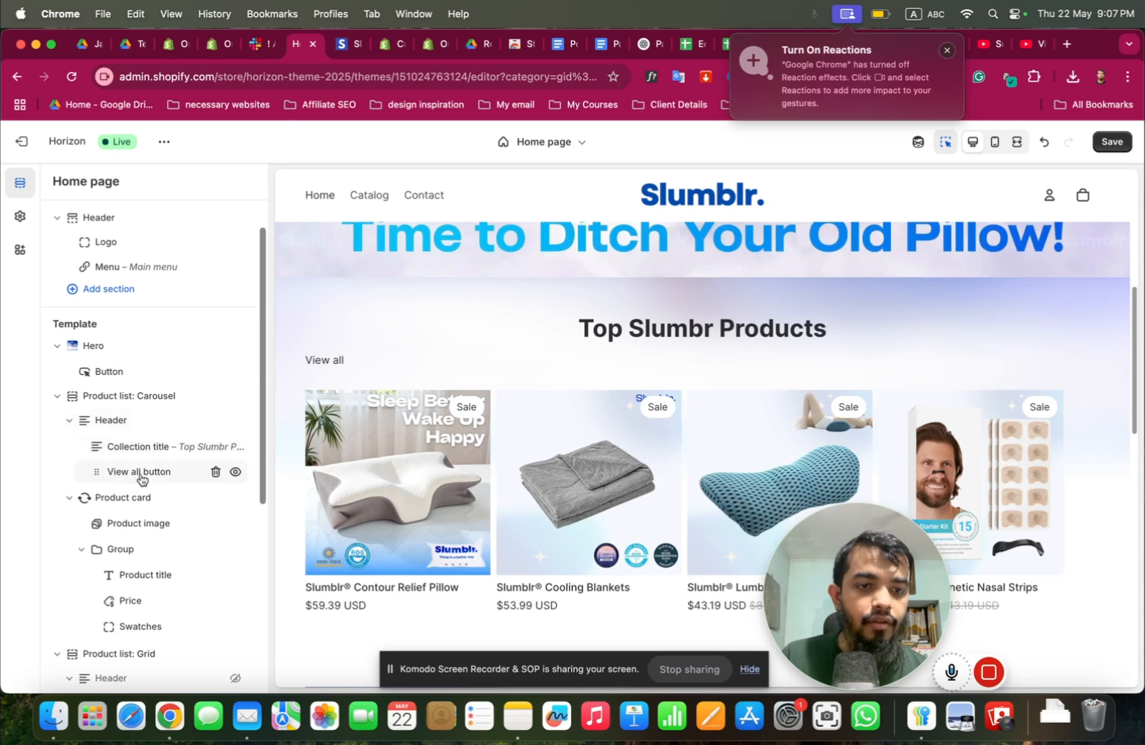
click(140, 471)
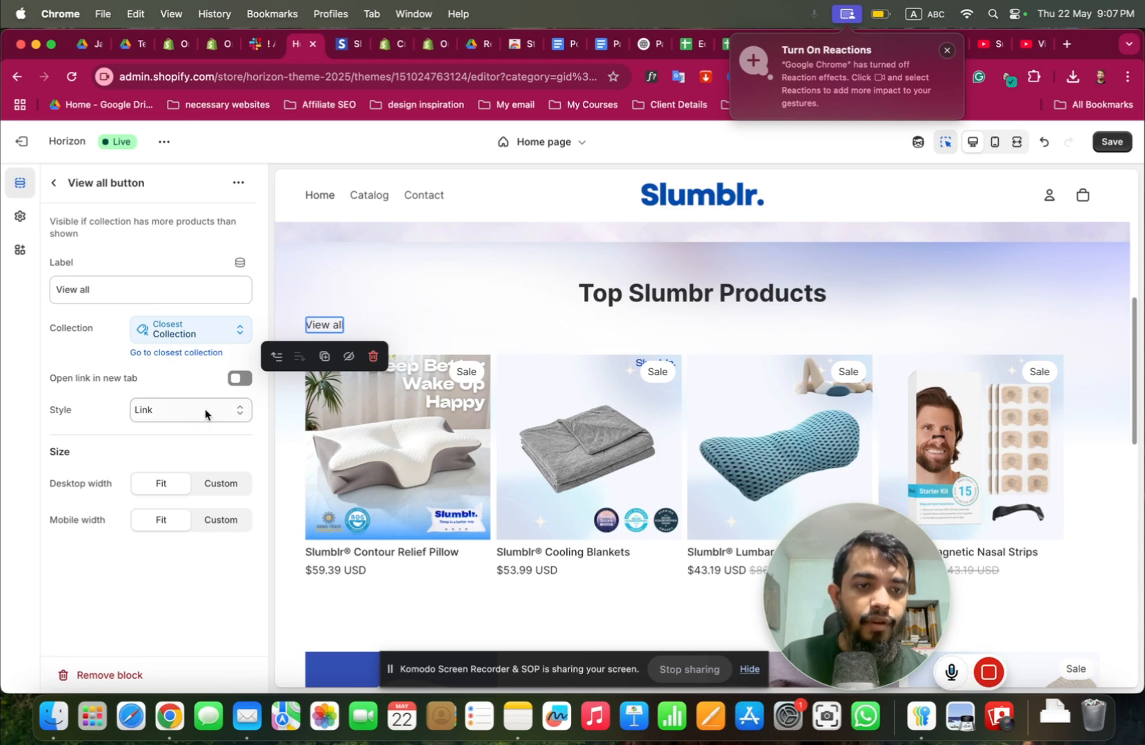
click(56, 184)
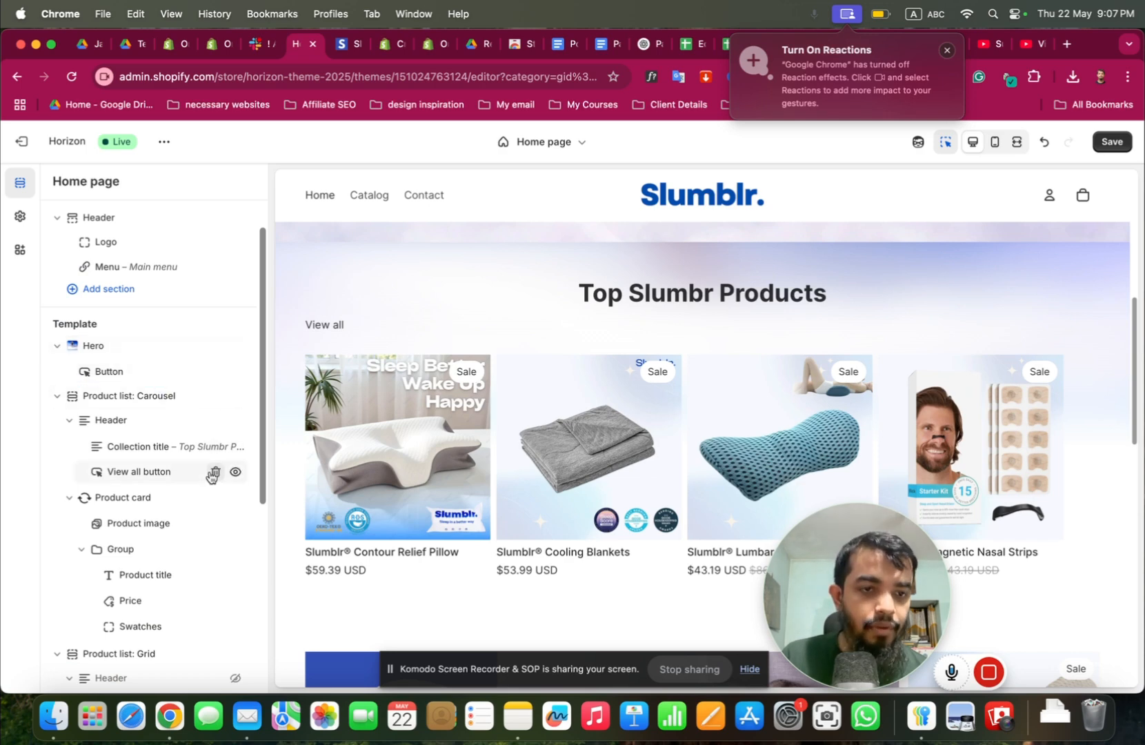
click(215, 473)
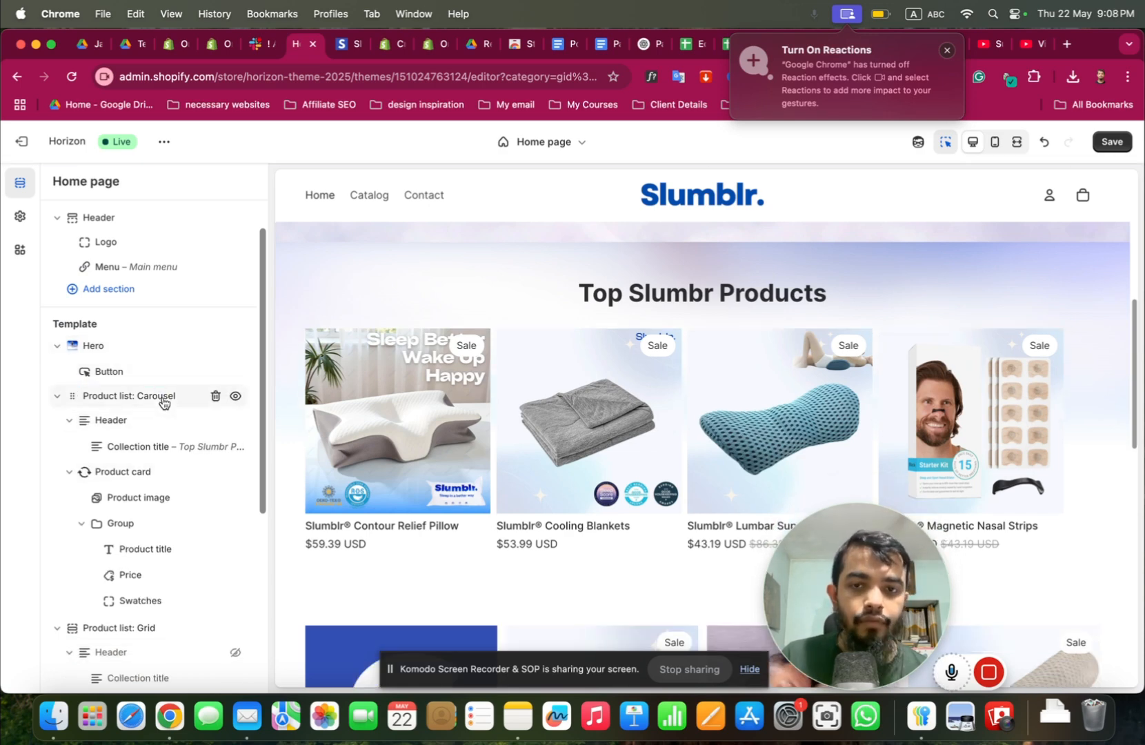
Set the carousel's product count to 6 and save the theme.
click(160, 397)
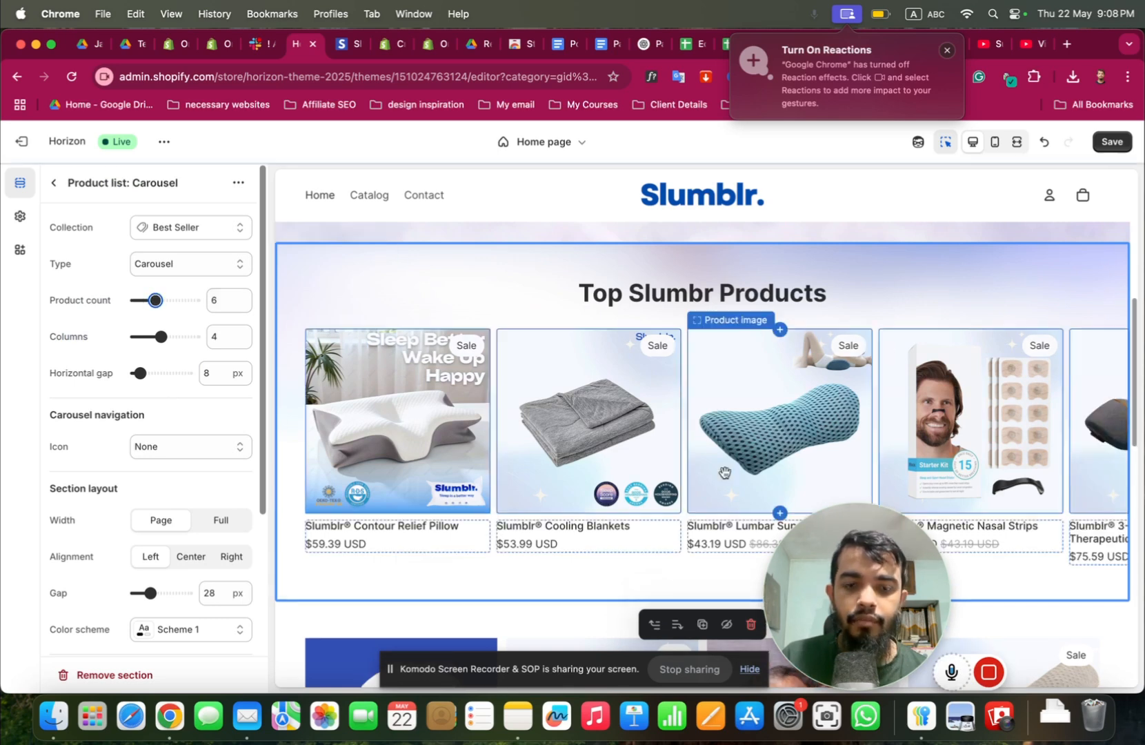
click(1110, 142)
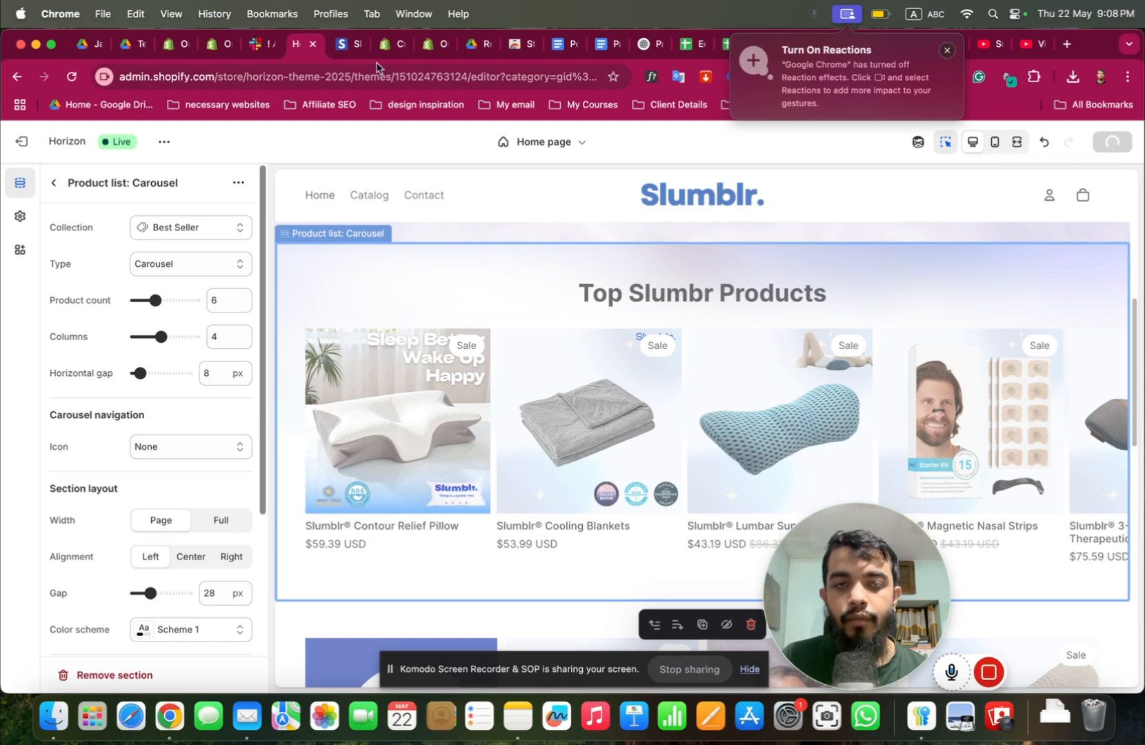
Examine the Slumblr Sleep Solution video section on the live slumblr.com store and return to the theme editor.
click(348, 44)
scroll(447, 370, down, 3)
scroll(447, 372, up, 3)
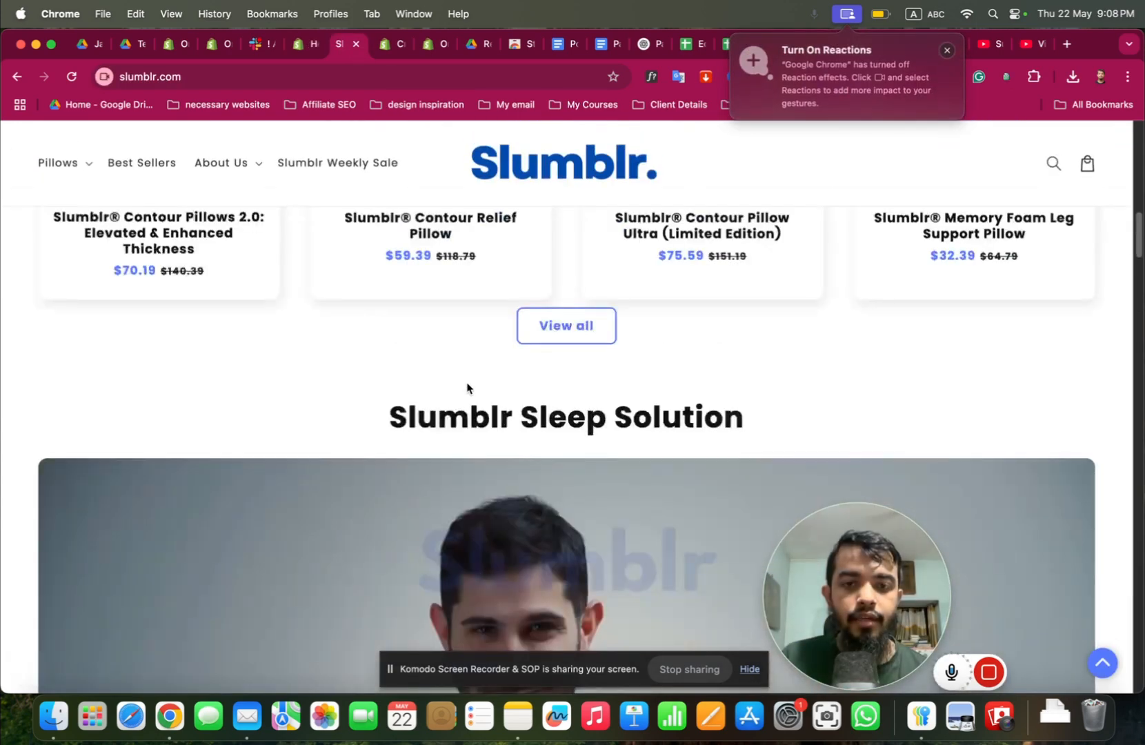
scroll(491, 418, down, 2)
scroll(491, 418, down, 6)
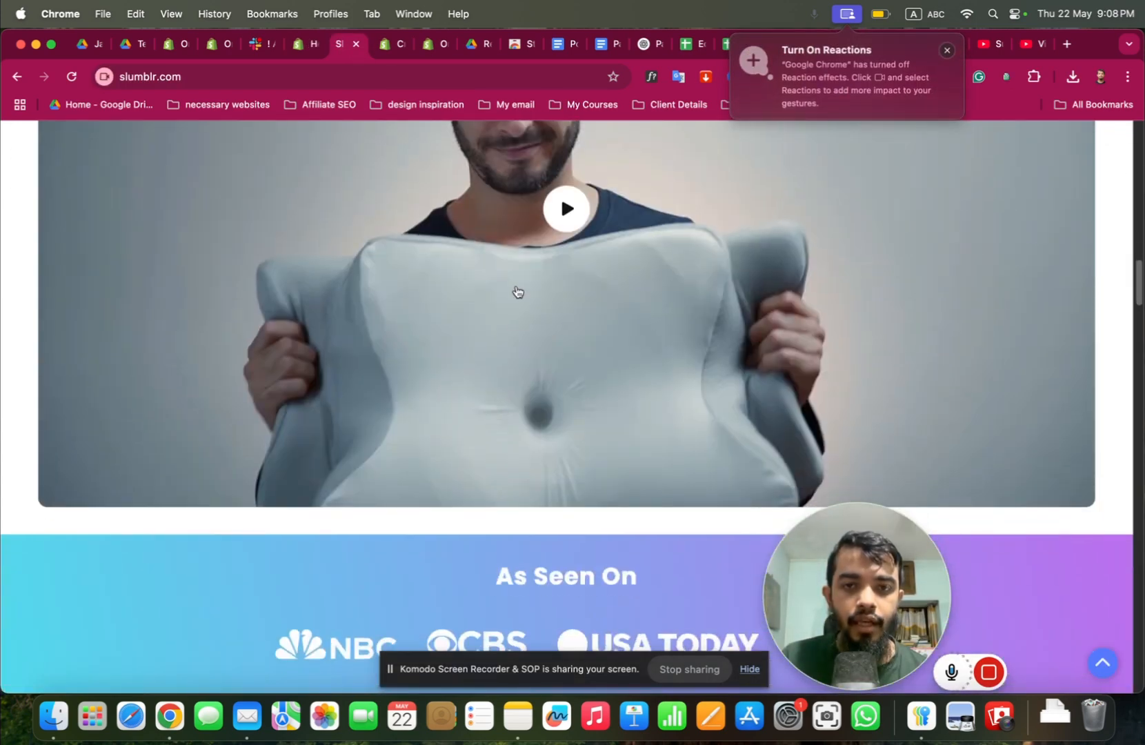
click(299, 47)
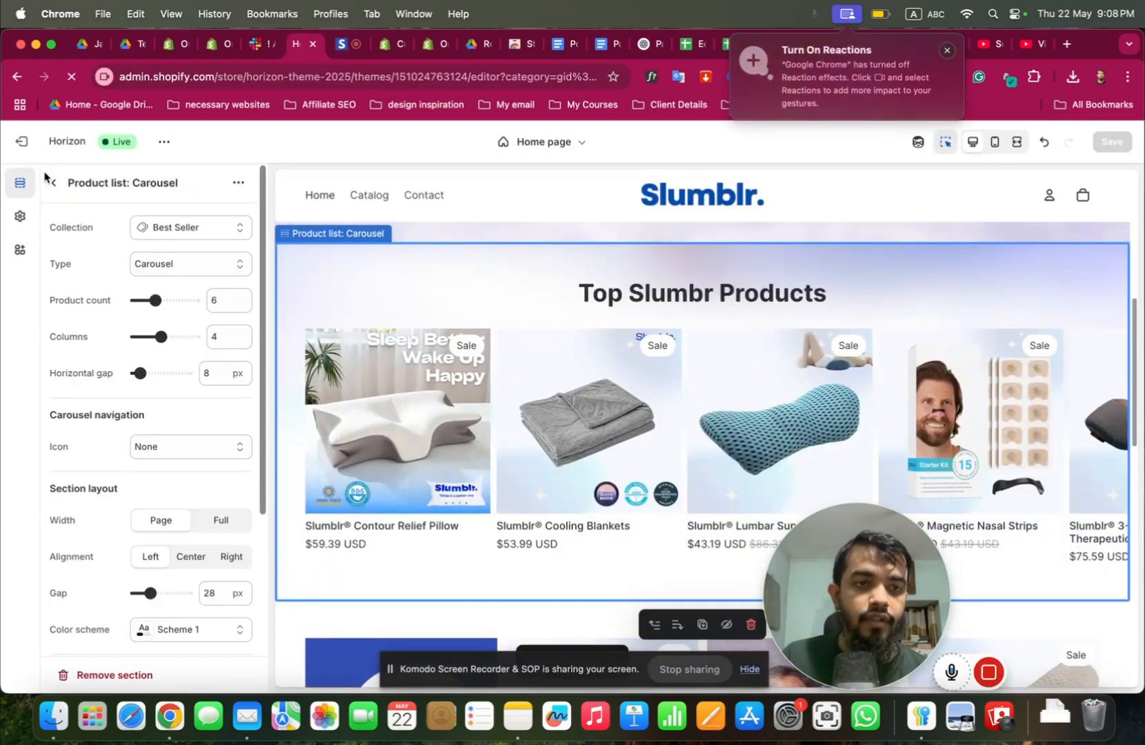
Remove the Product list: Grid section from the home page template.
click(54, 179)
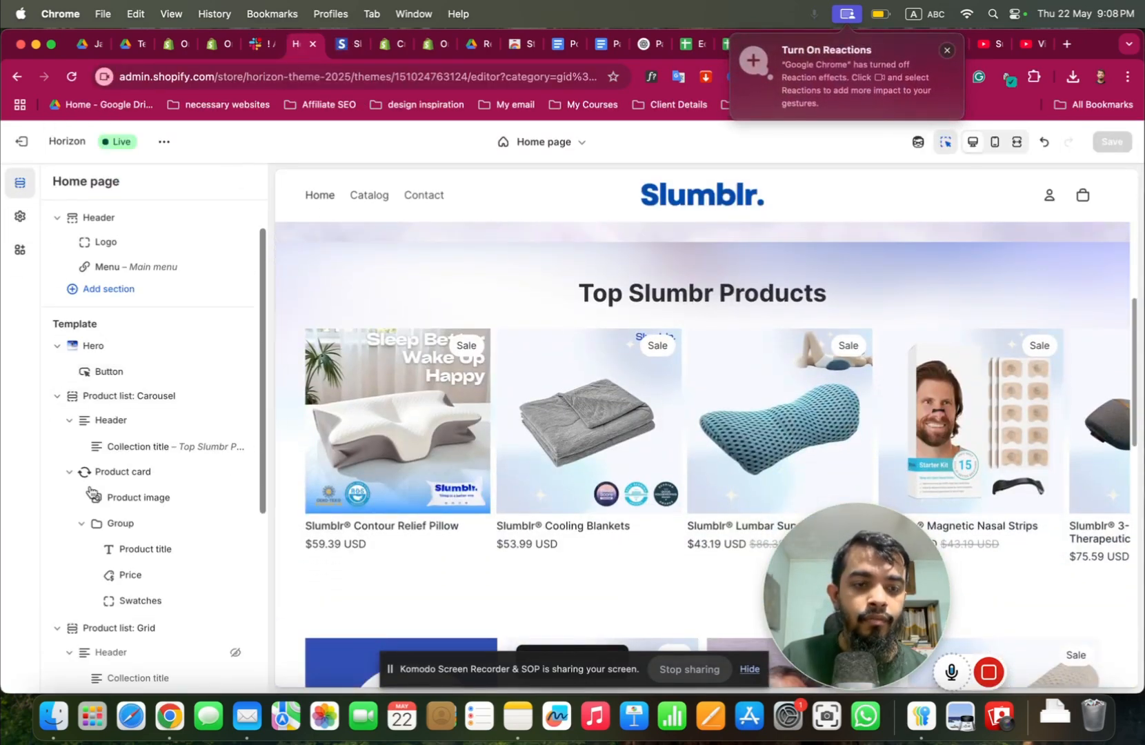
scroll(89, 491, down, 5)
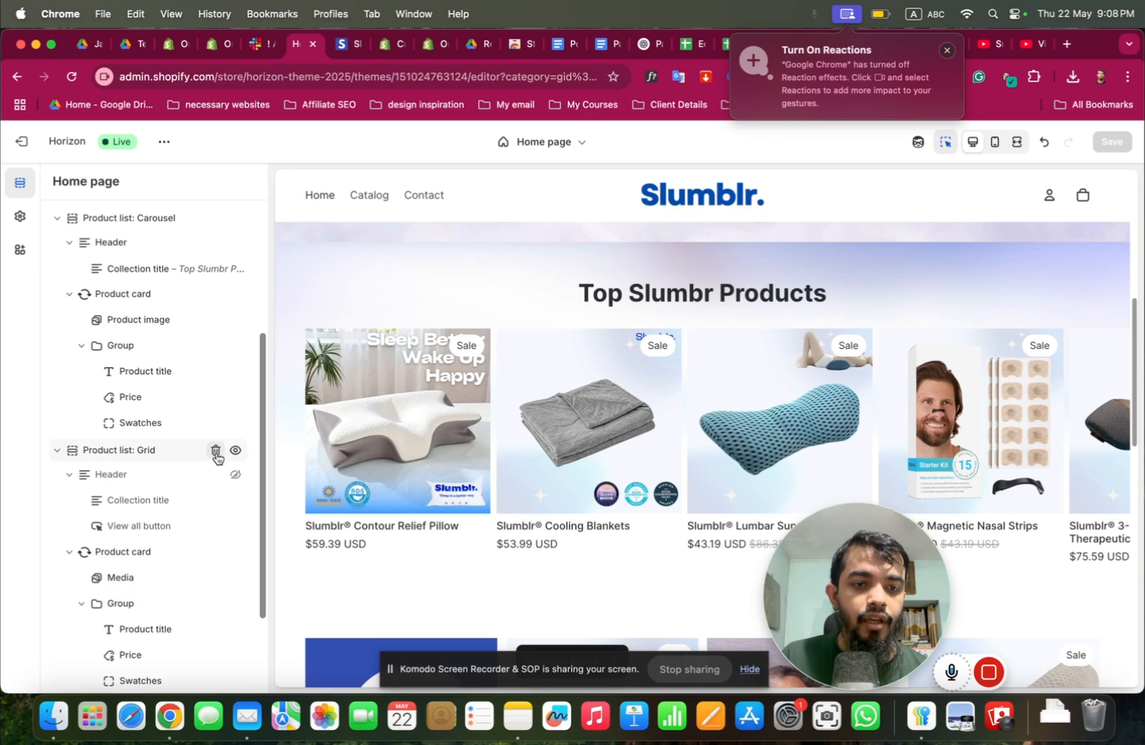
click(216, 451)
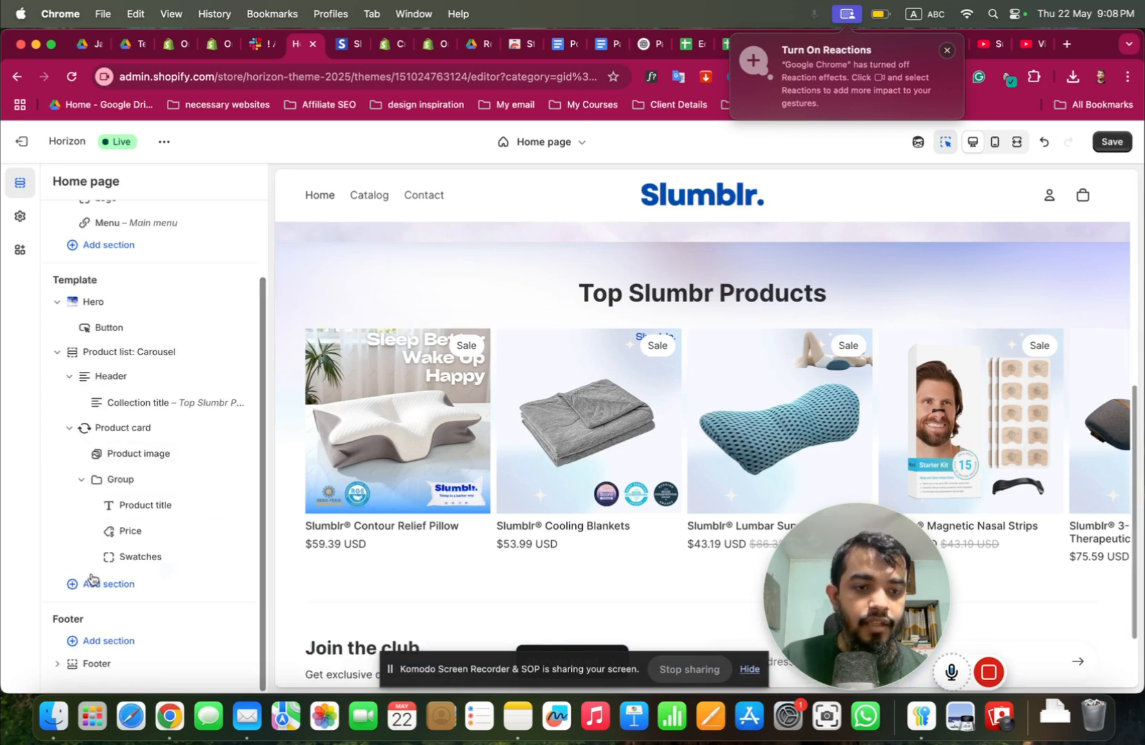
Add a Custom section below the product list carousel and insert a Heading block in it.
click(57, 352)
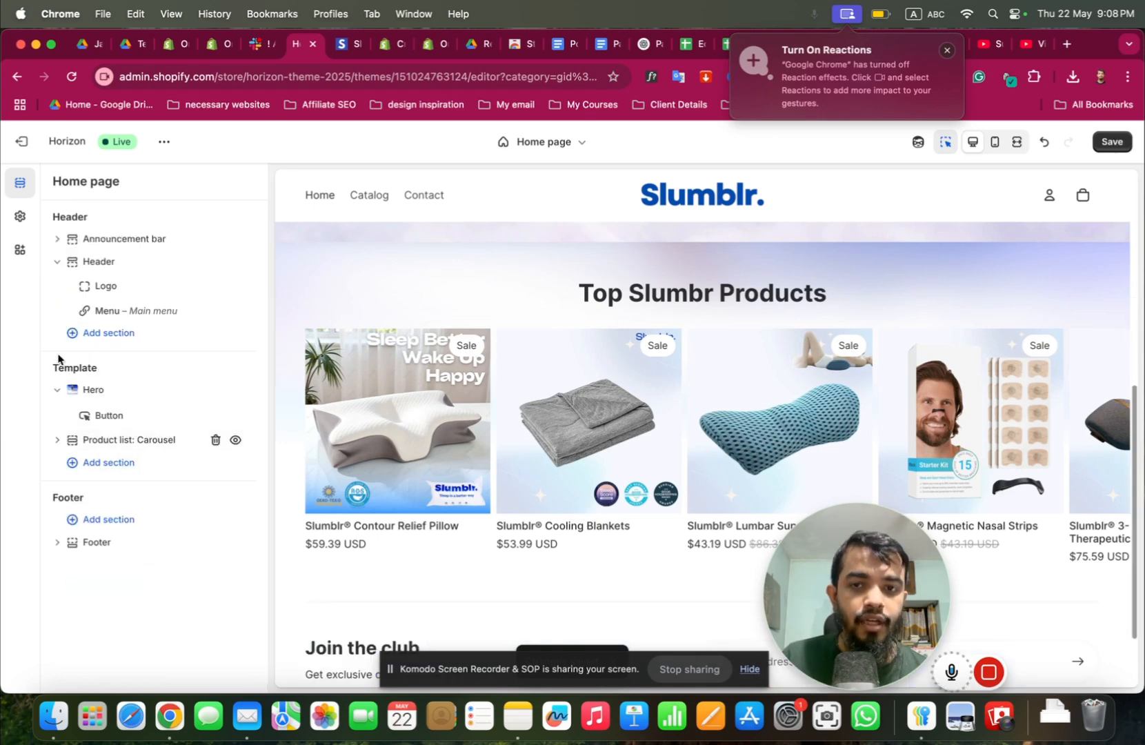
click(77, 462)
scroll(319, 499, down, 4)
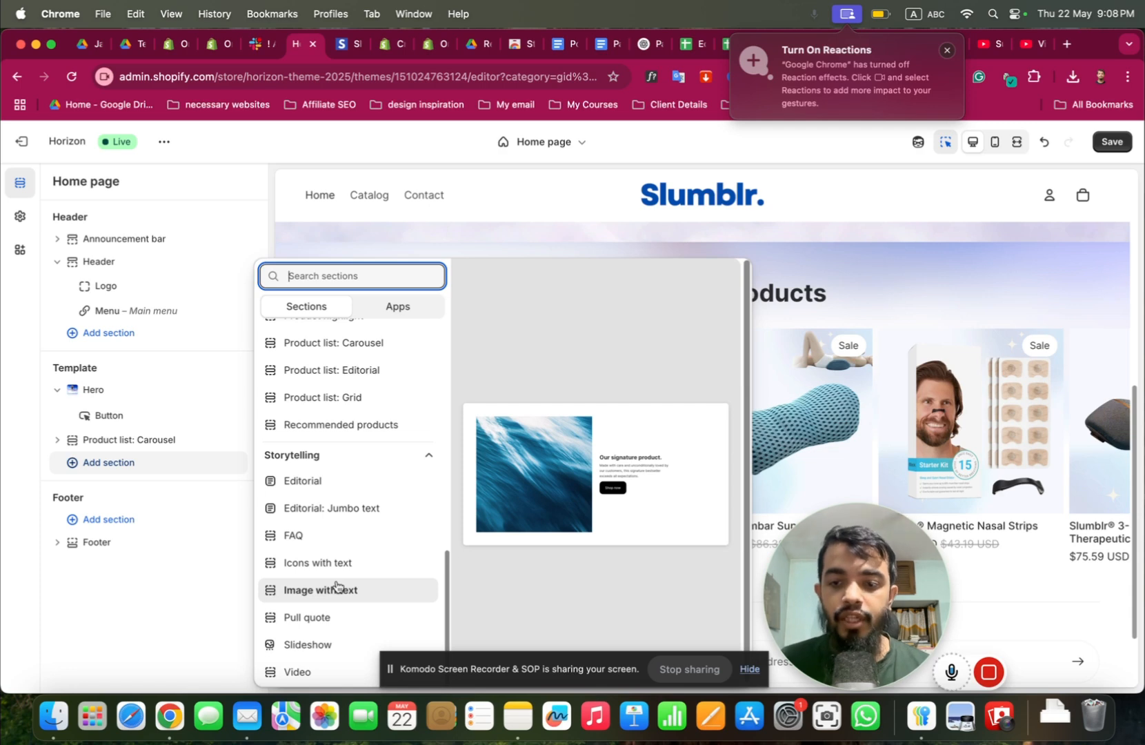
scroll(340, 544, up, 5)
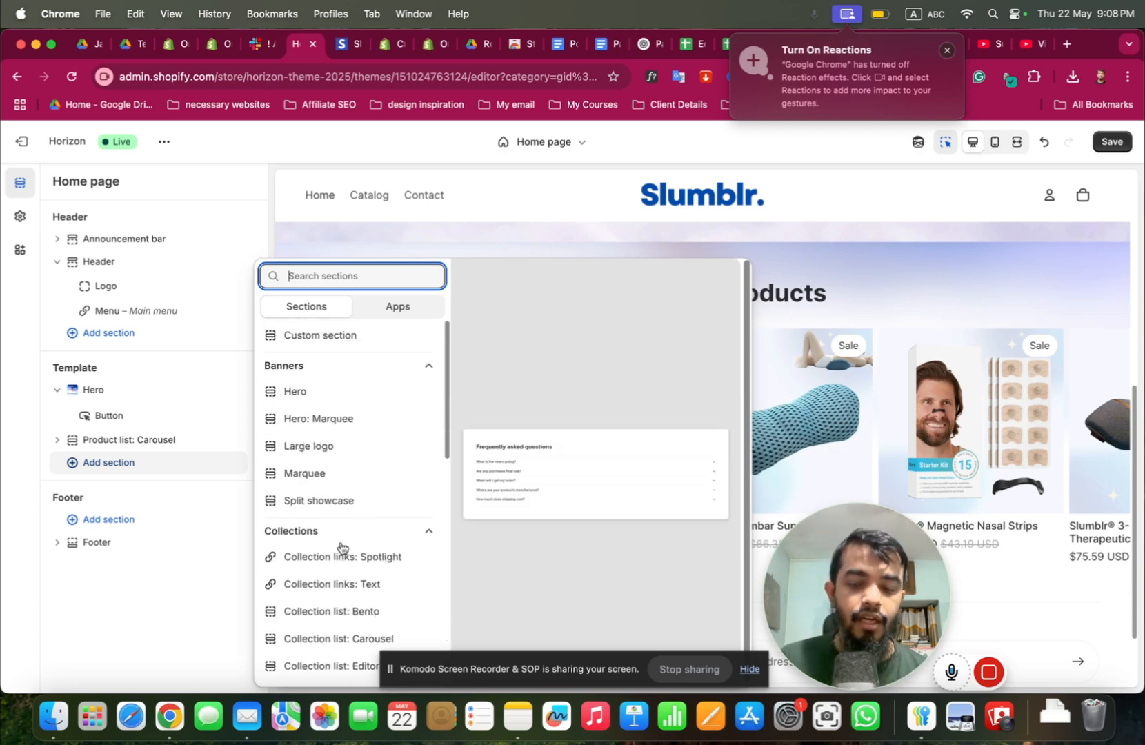
click(307, 336)
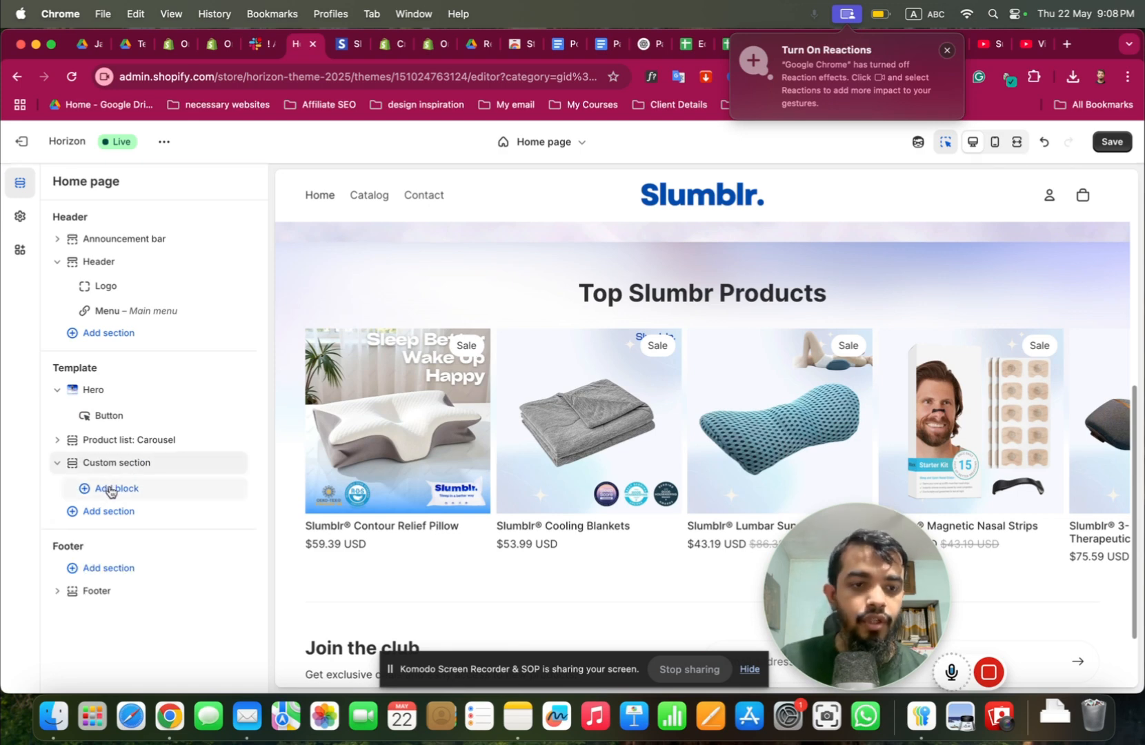
click(110, 489)
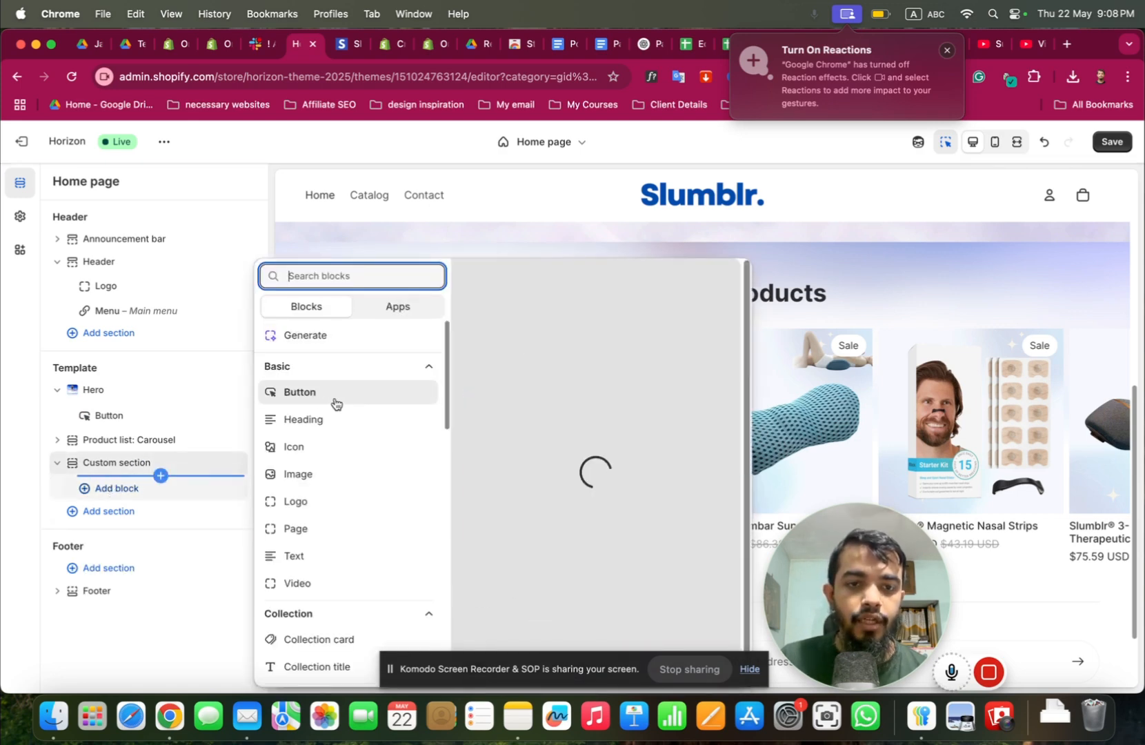
click(322, 419)
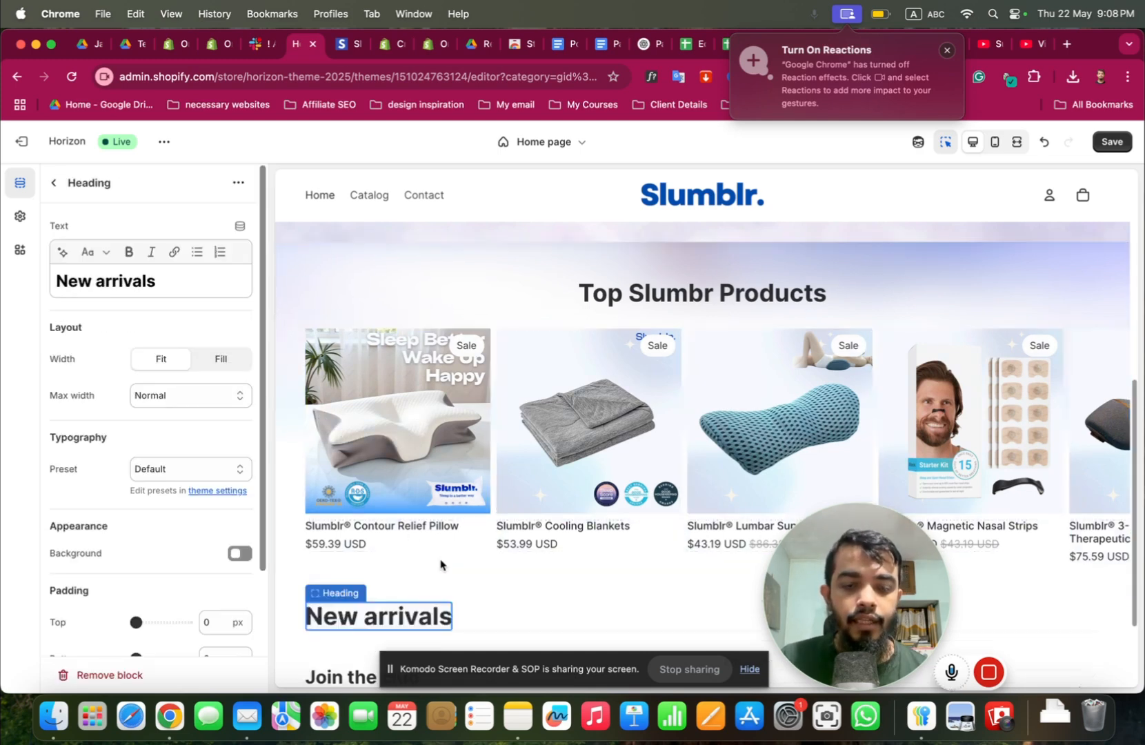
Check the video section's title on the live store and set the new heading's text to "Slumblr Sleep Solutions".
click(349, 45)
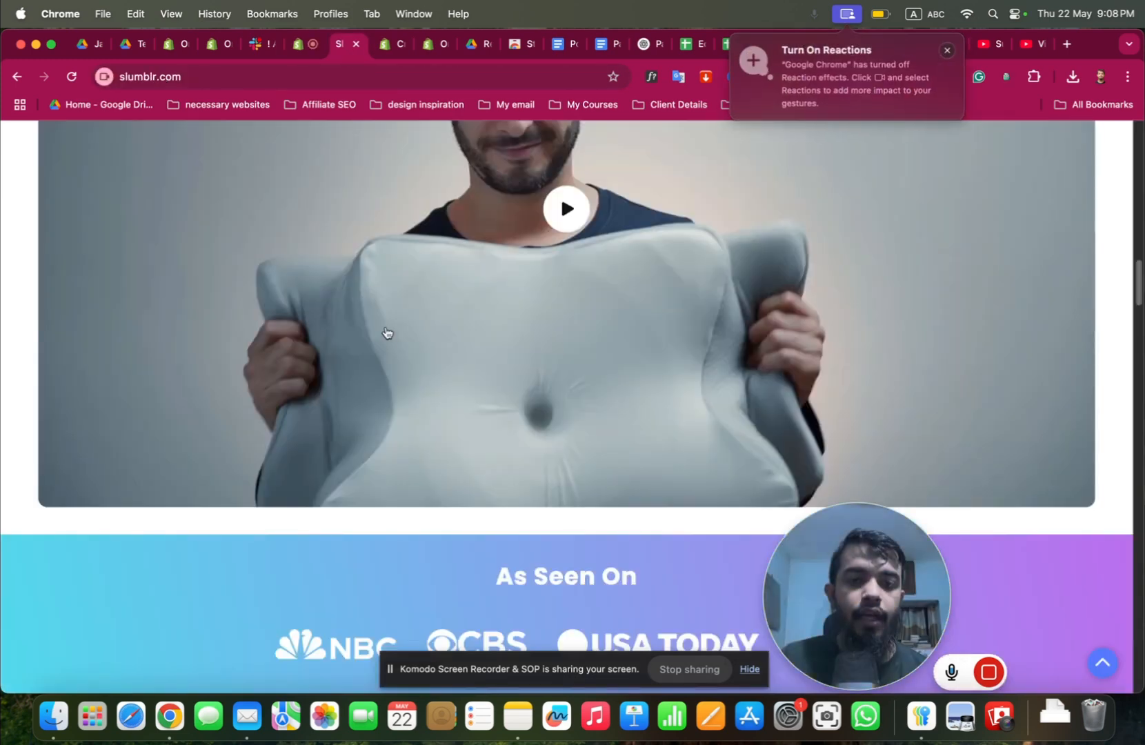
scroll(386, 333, up, 5)
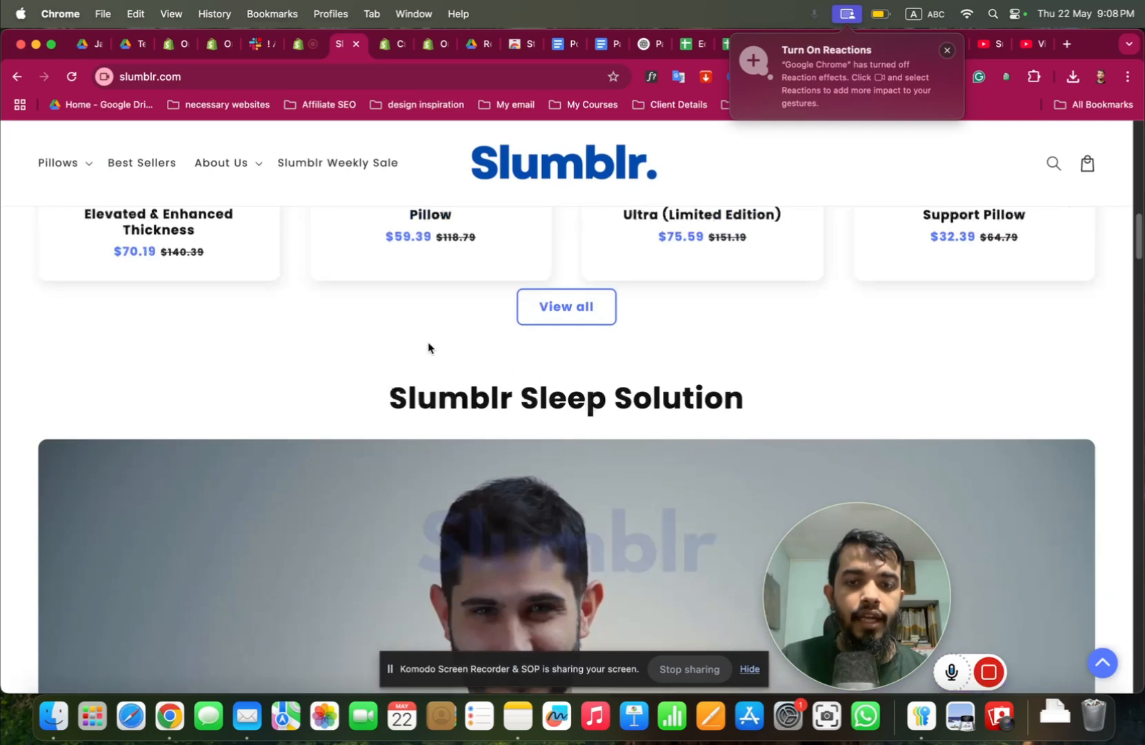
click(312, 46)
click(175, 271)
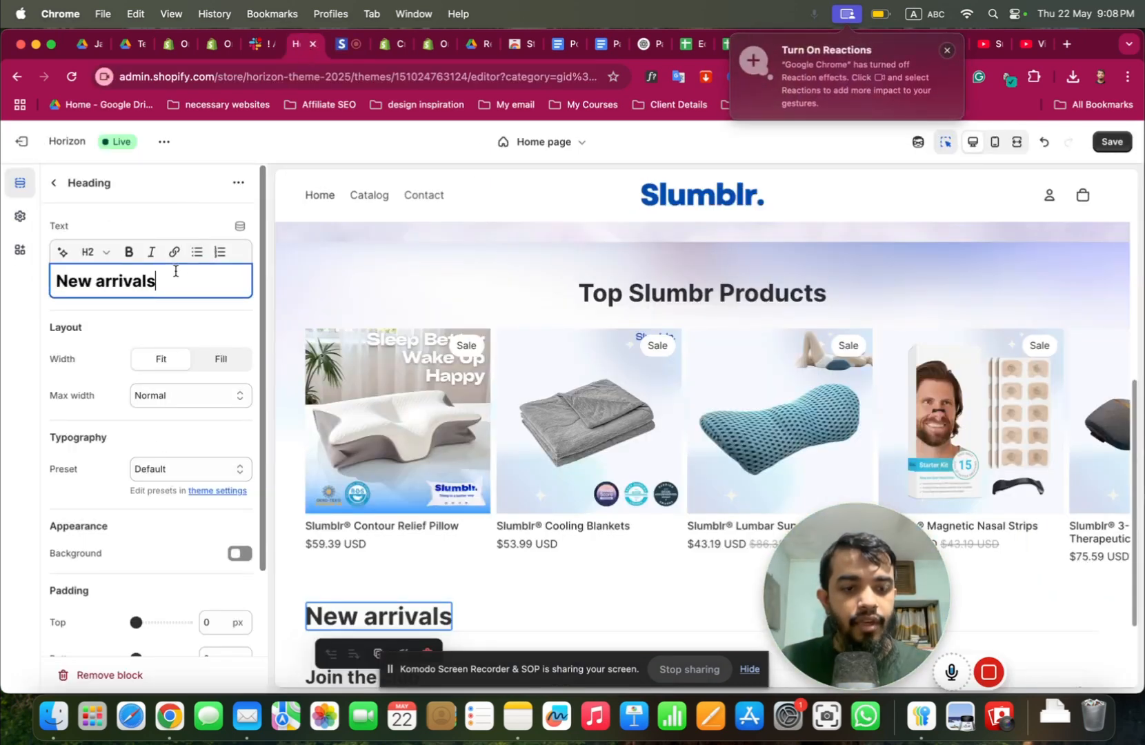
key(super+a)
text(Slu)
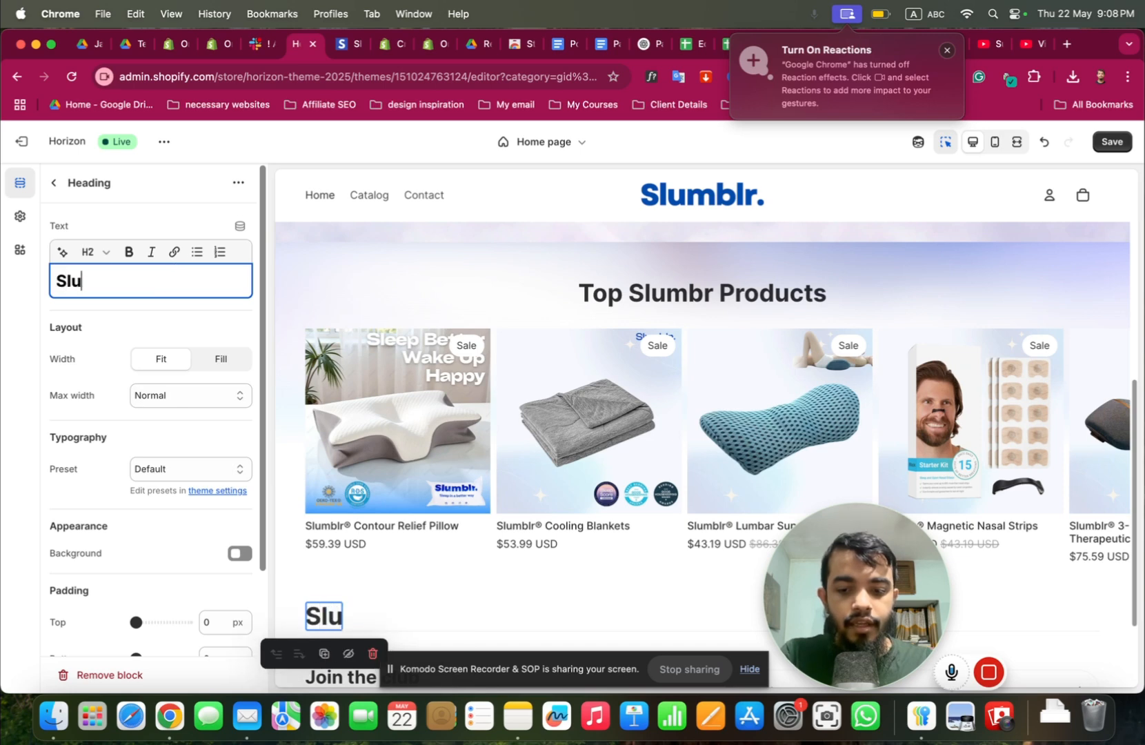
text(mblr Sleep Solutions)
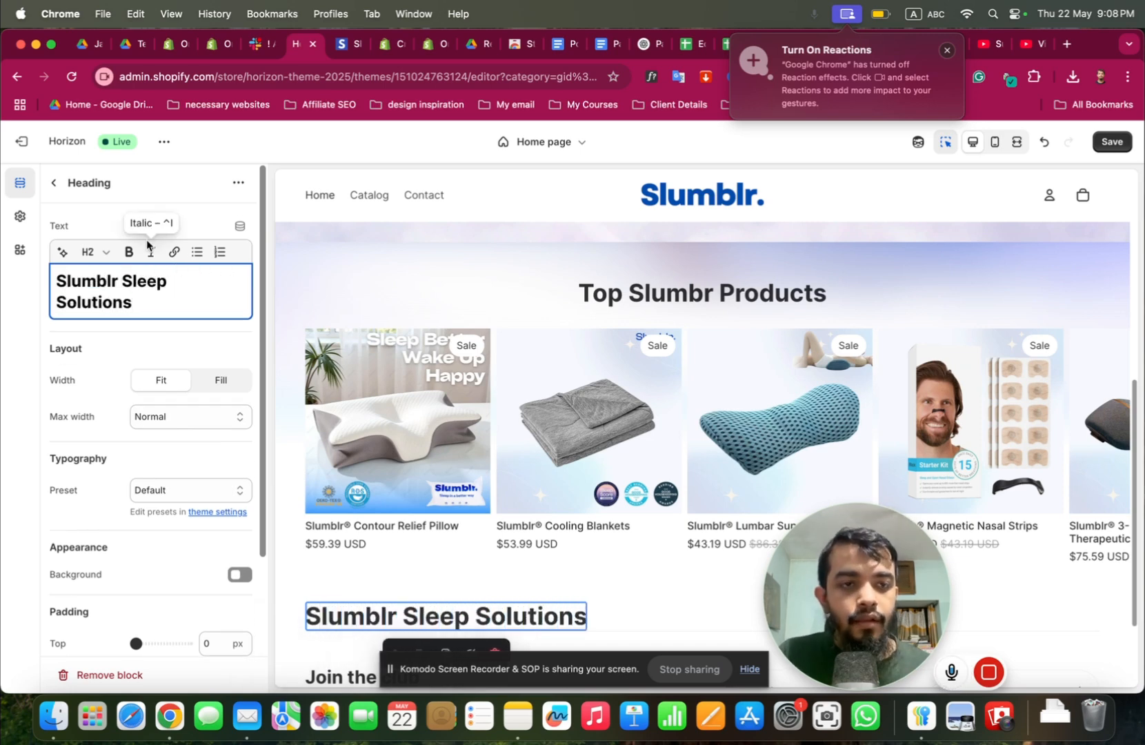
Set the heading's width to Fill and center its alignment, keeping the Default typography preset.
click(222, 380)
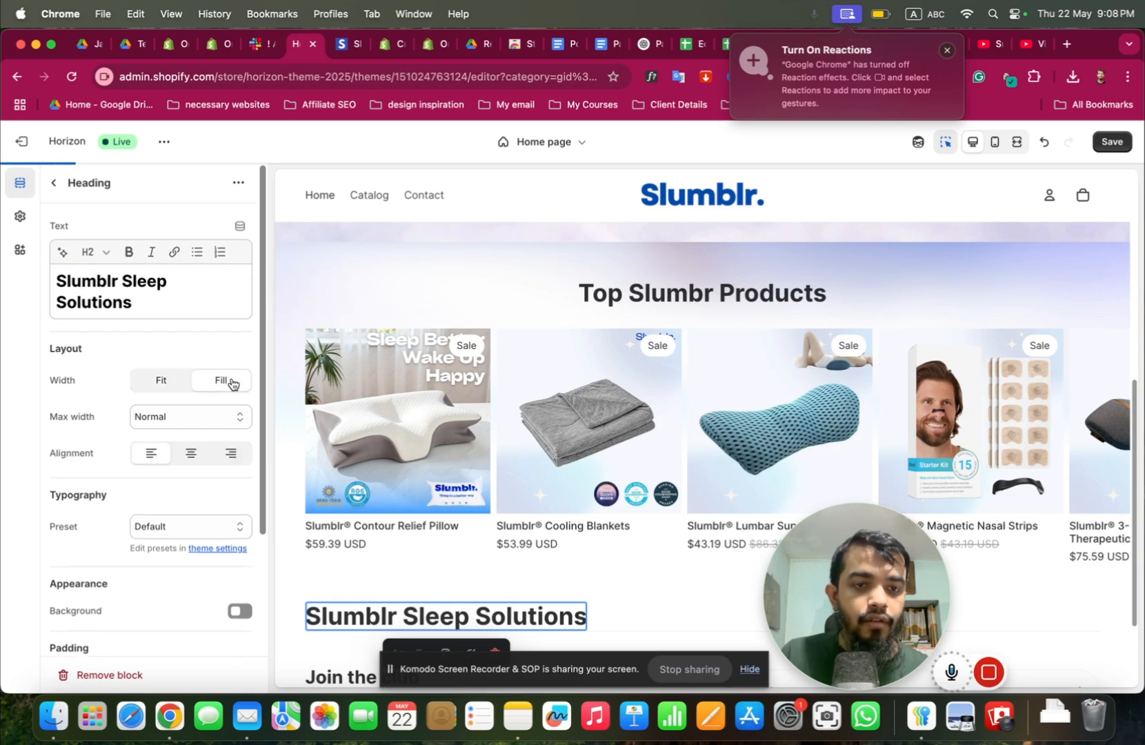
click(204, 453)
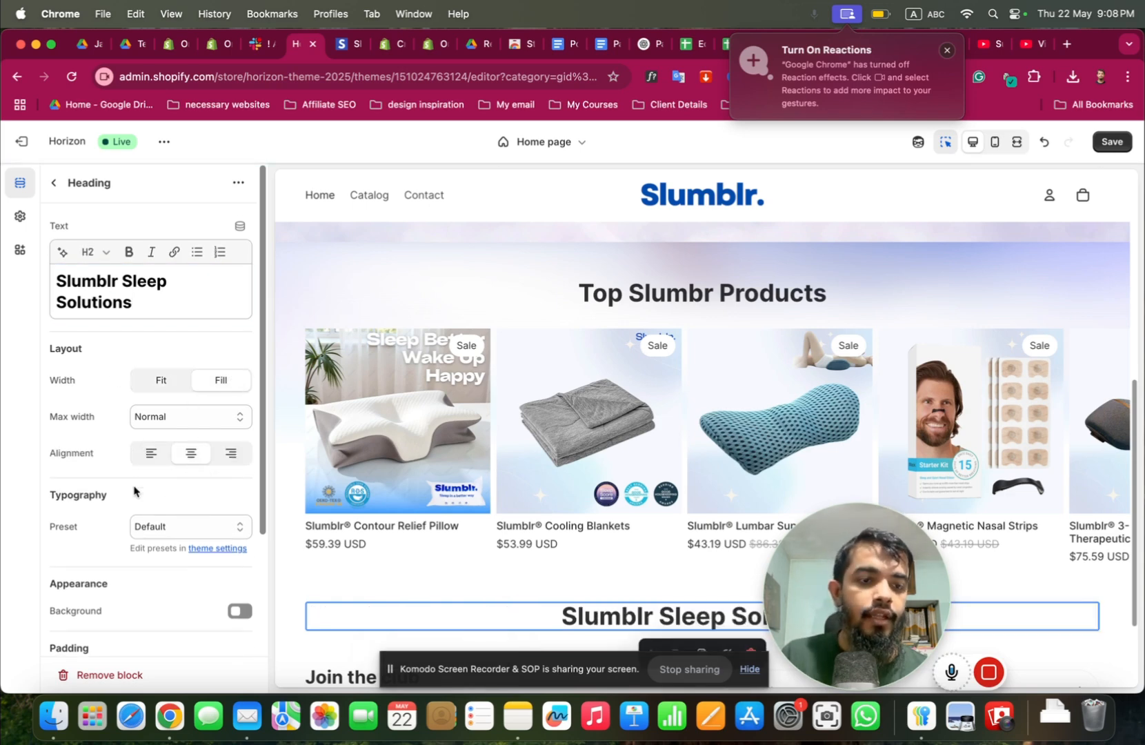
click(152, 528)
click(151, 528)
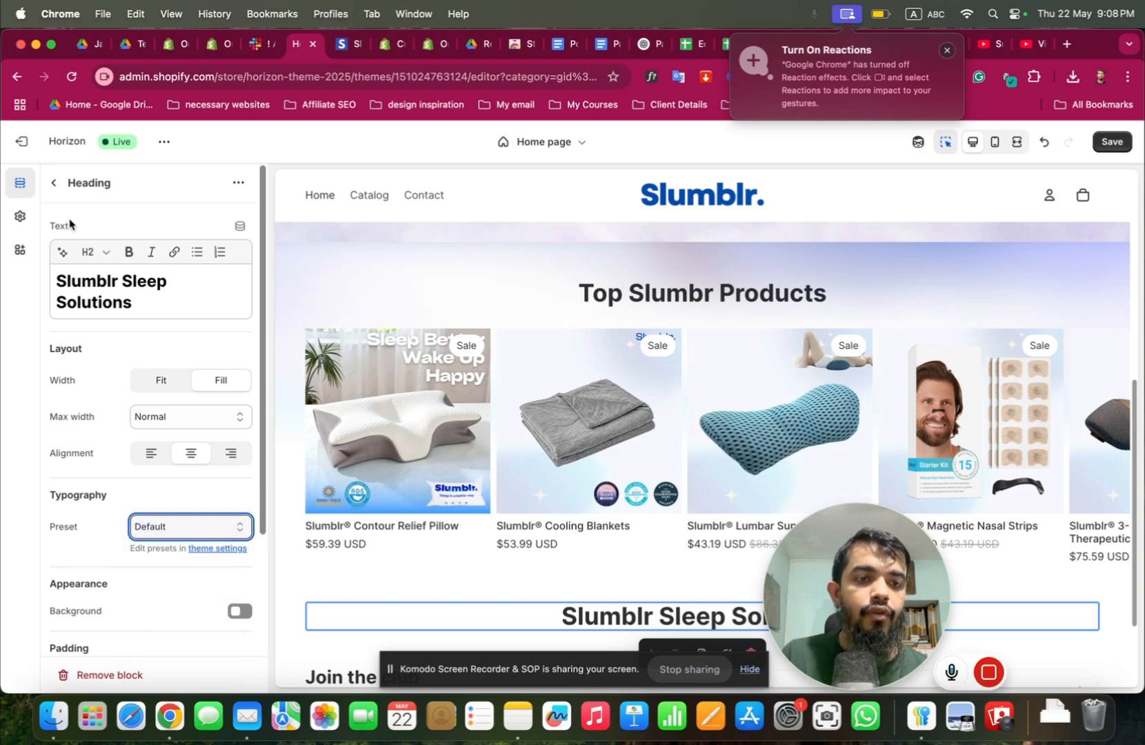
Add a Video block below the Slumblr Sleep Solutions heading and keep its source set to Uploaded.
click(53, 184)
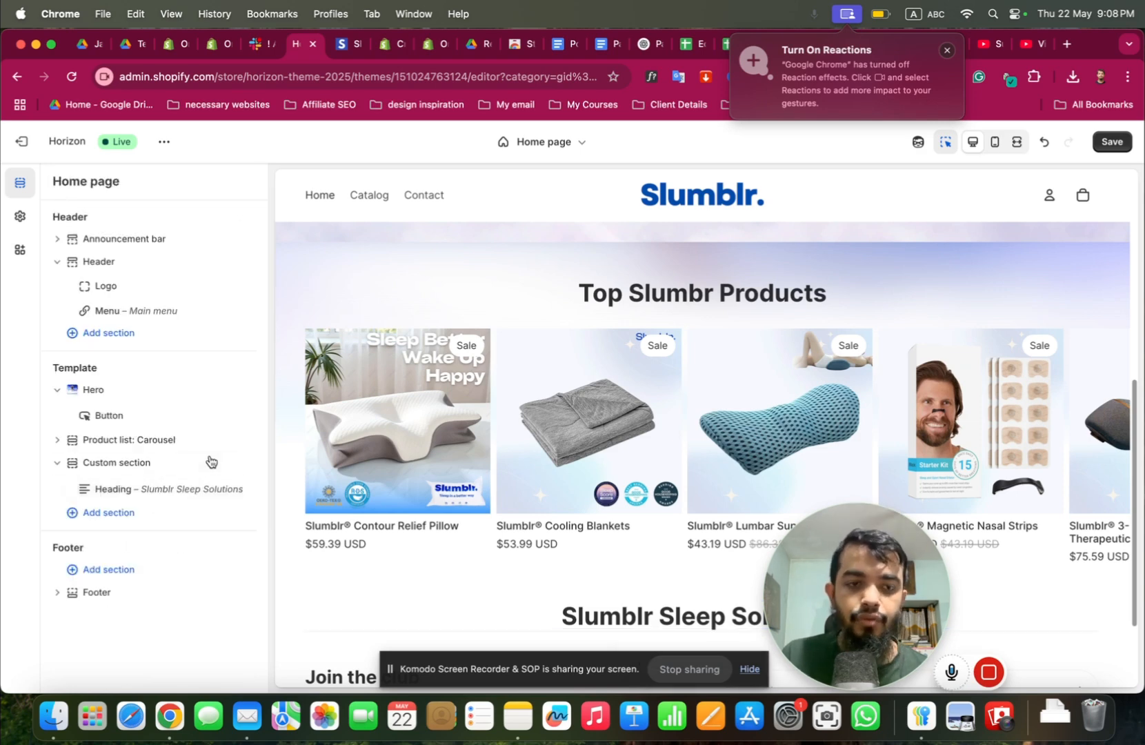
click(153, 502)
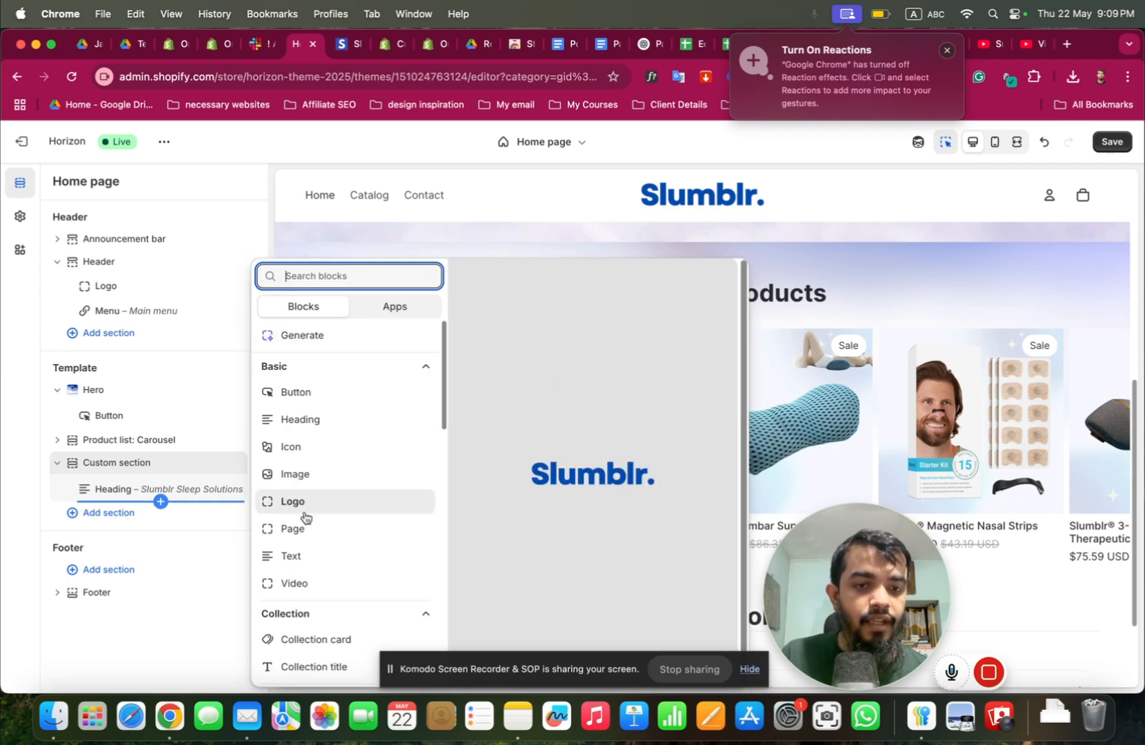
key(Escape)
scroll(542, 525, down, 3)
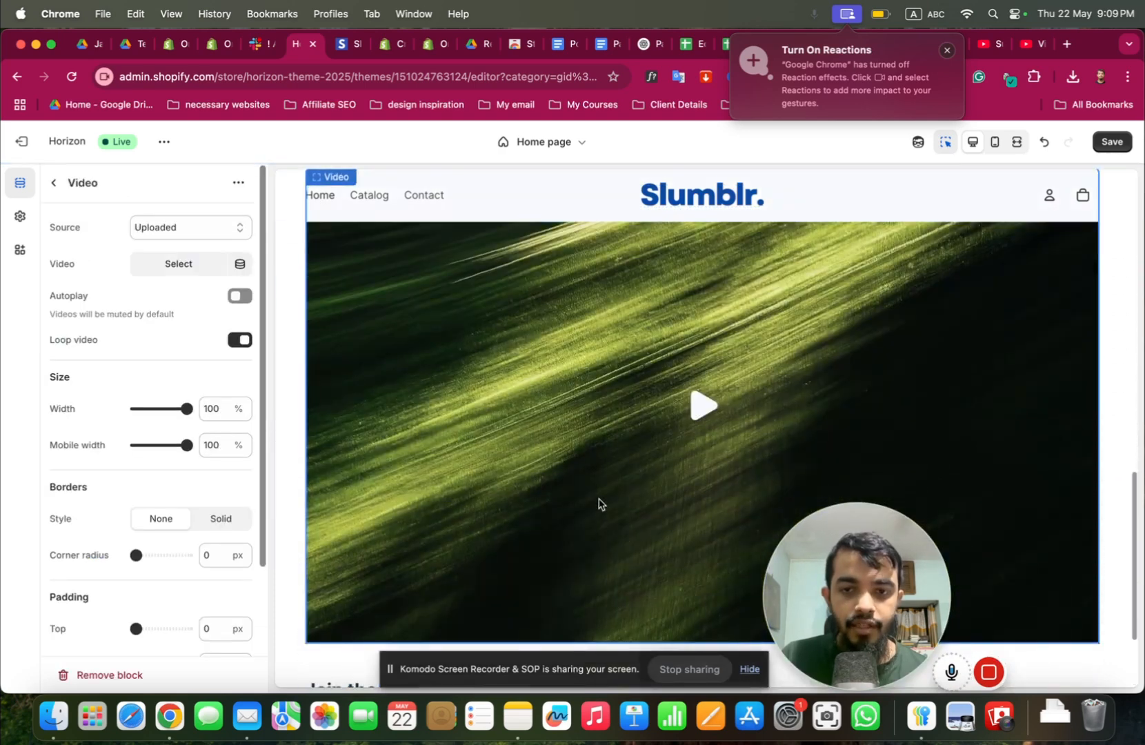
scroll(596, 488, up, 2)
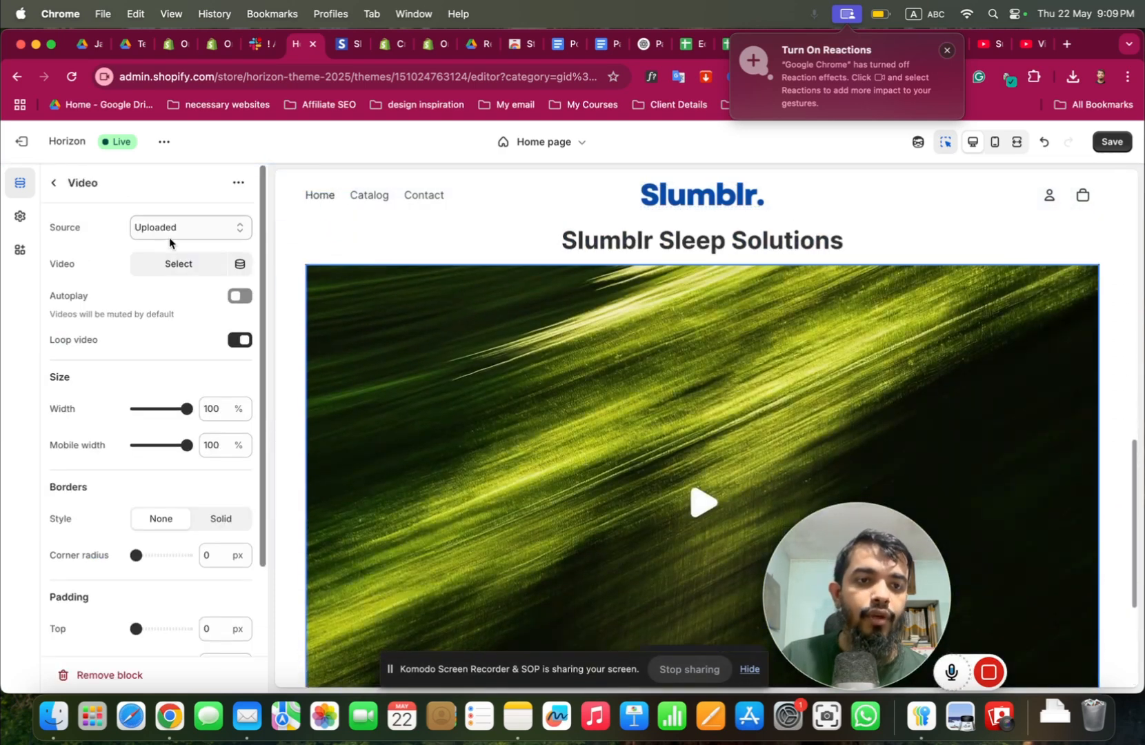
click(170, 233)
click(166, 228)
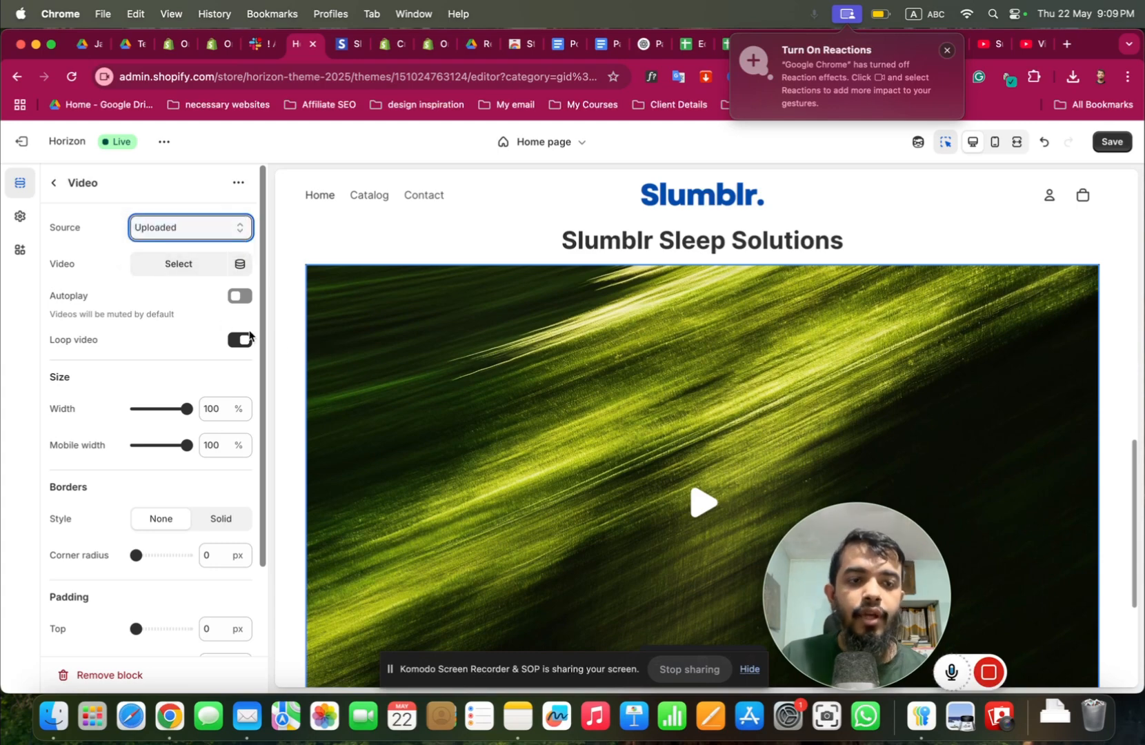
scroll(461, 429, down, 4)
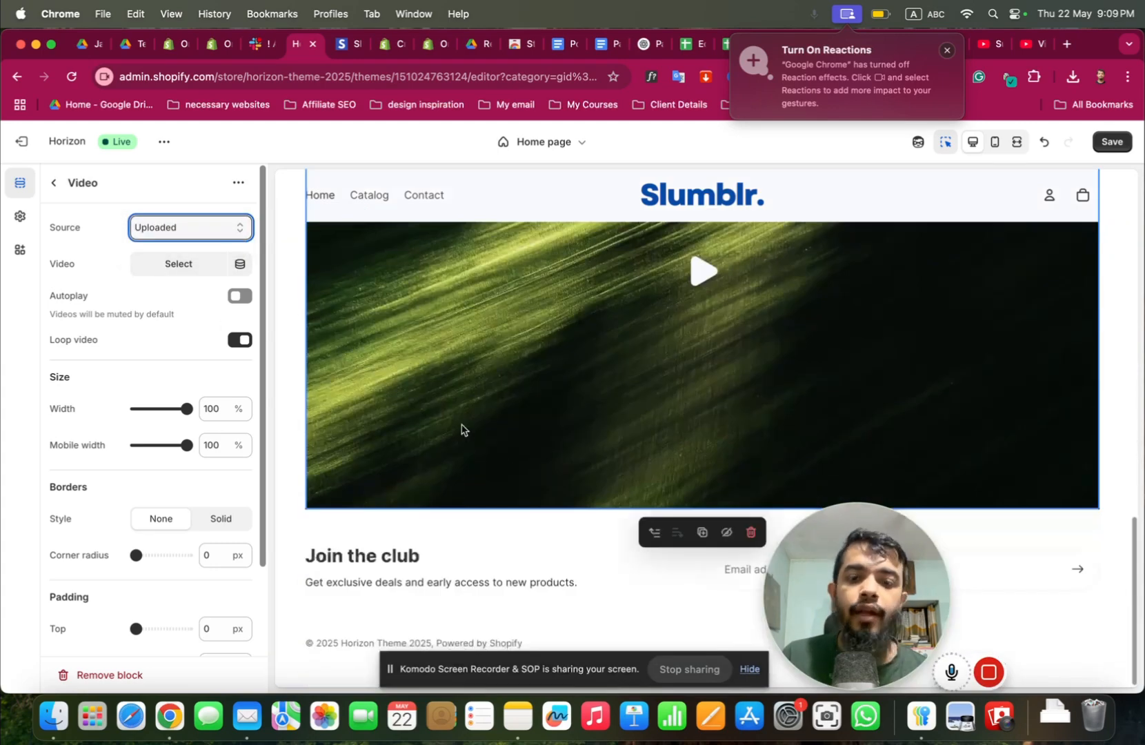
Set the top and bottom padding of the custom section containing the video to 32 px each.
click(289, 460)
scroll(188, 494, down, 3)
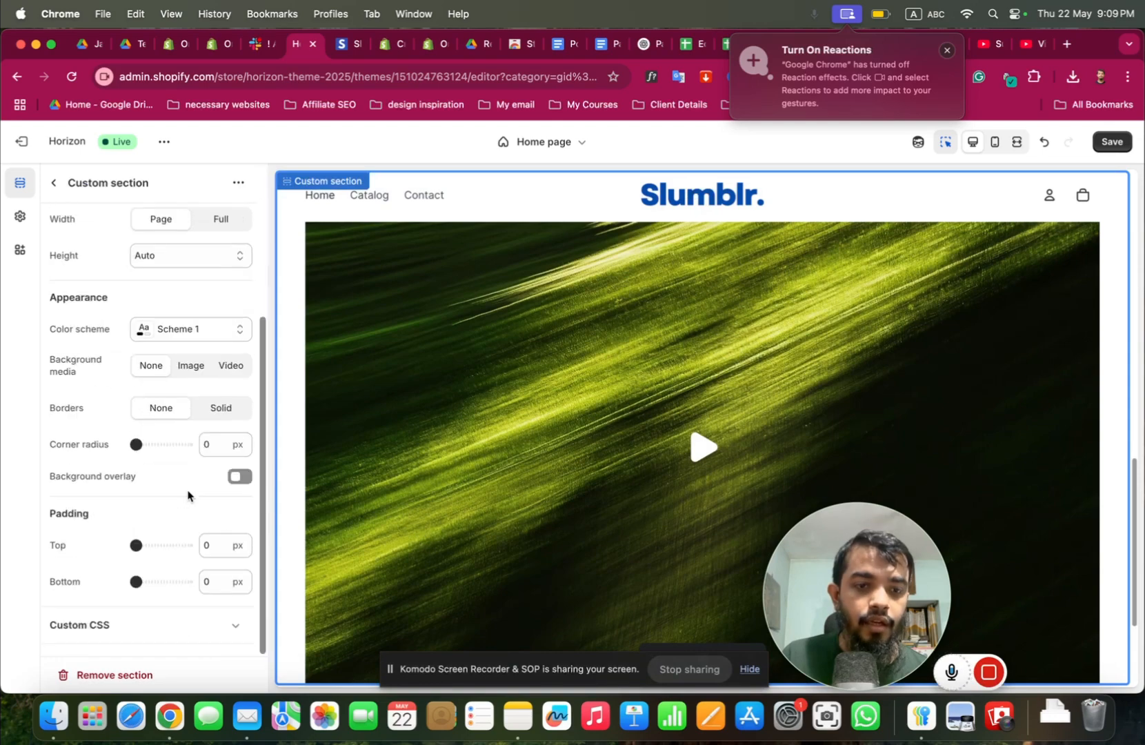
scroll(429, 439, up, 5)
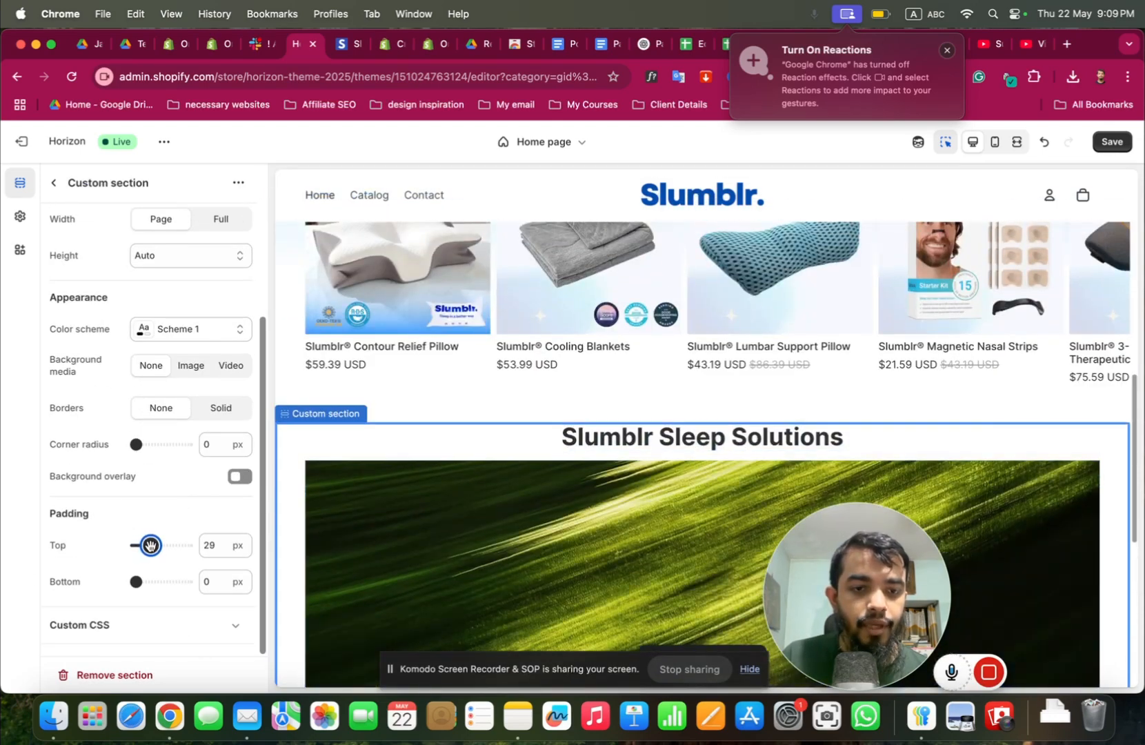
drag(136, 581, 150, 581)
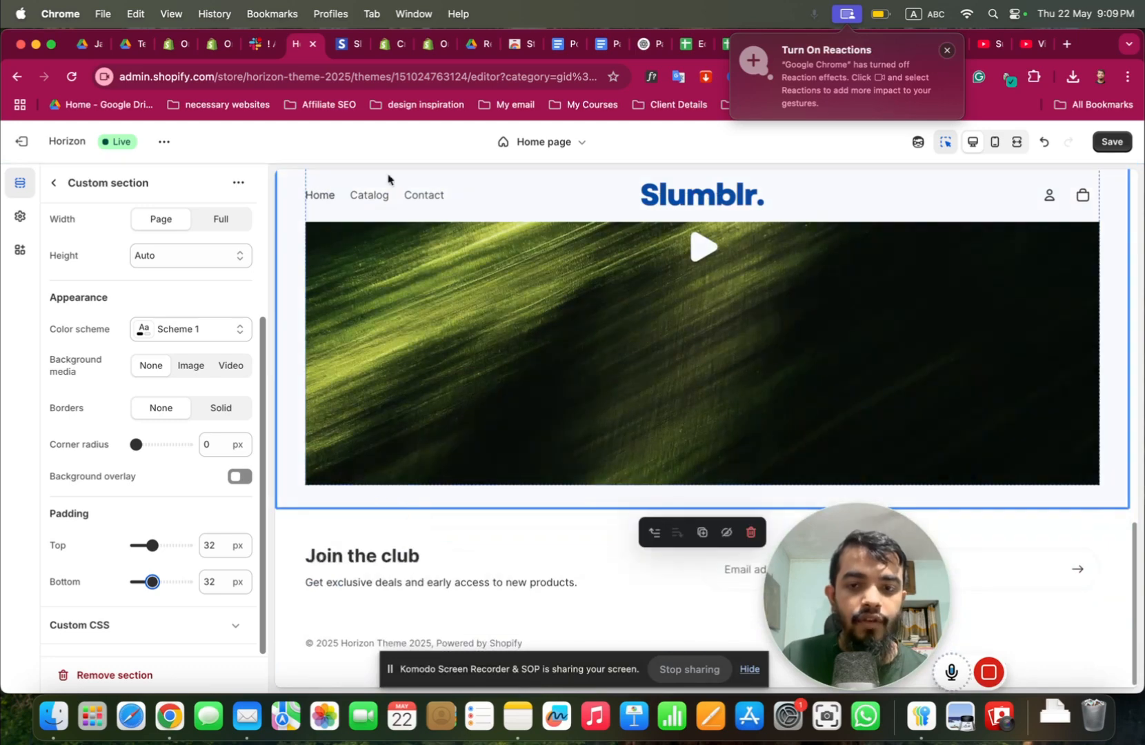
Check on the live store which section follows the video, then return to the theme editor.
click(348, 43)
scroll(483, 331, down, 5)
scroll(504, 355, down, 5)
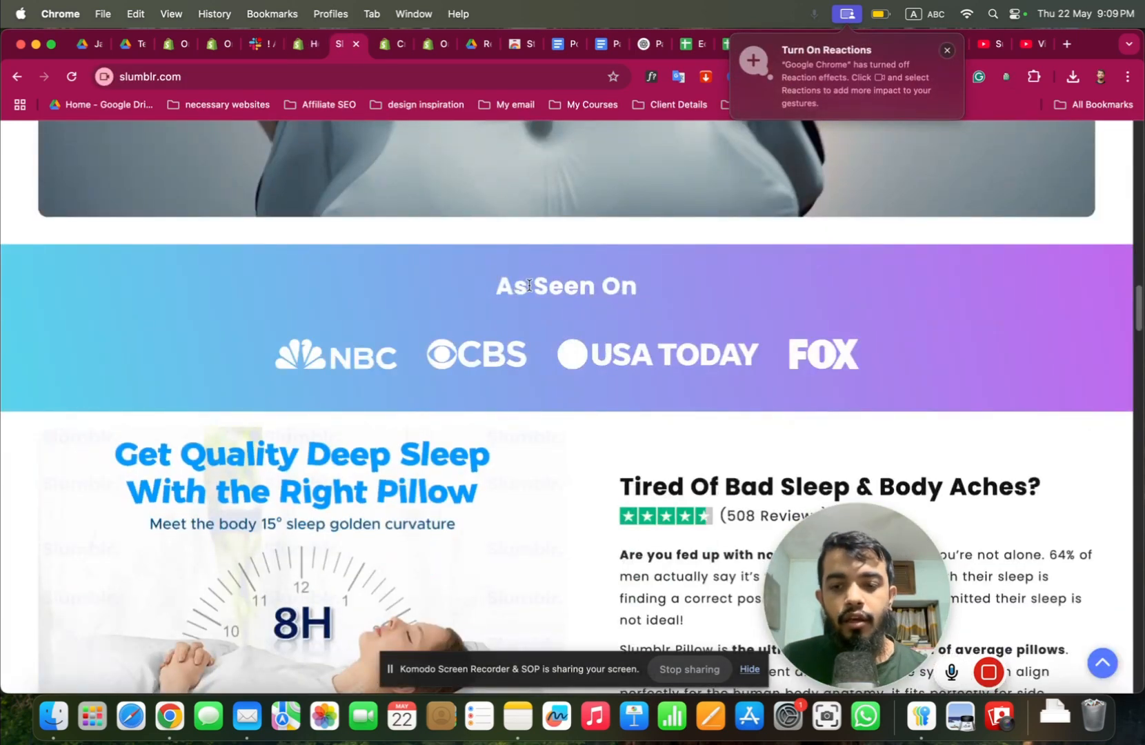
click(309, 44)
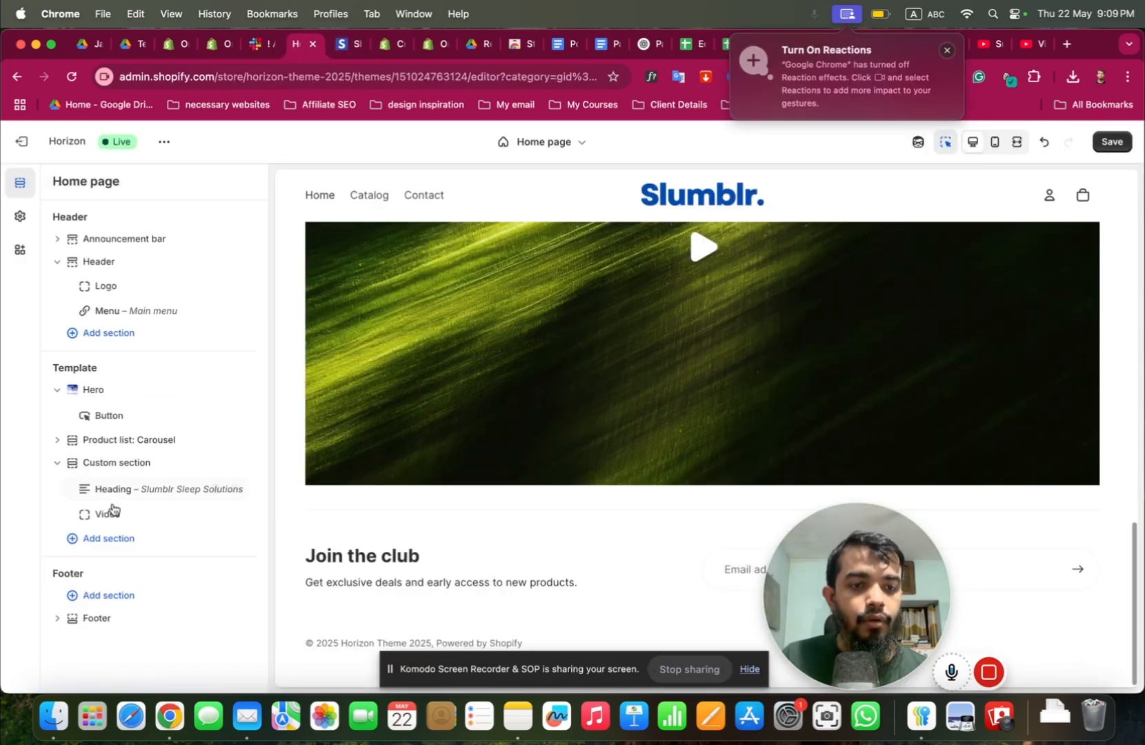
click(160, 527)
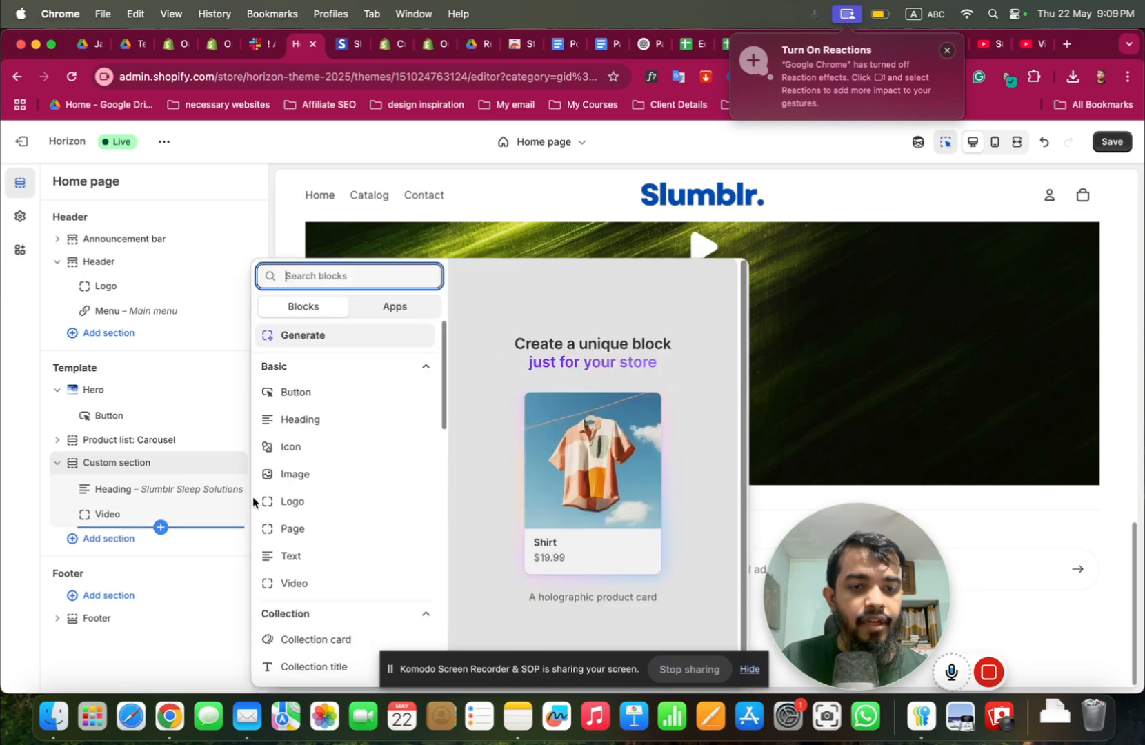
scroll(334, 518, down, 10)
scroll(335, 519, down, 5)
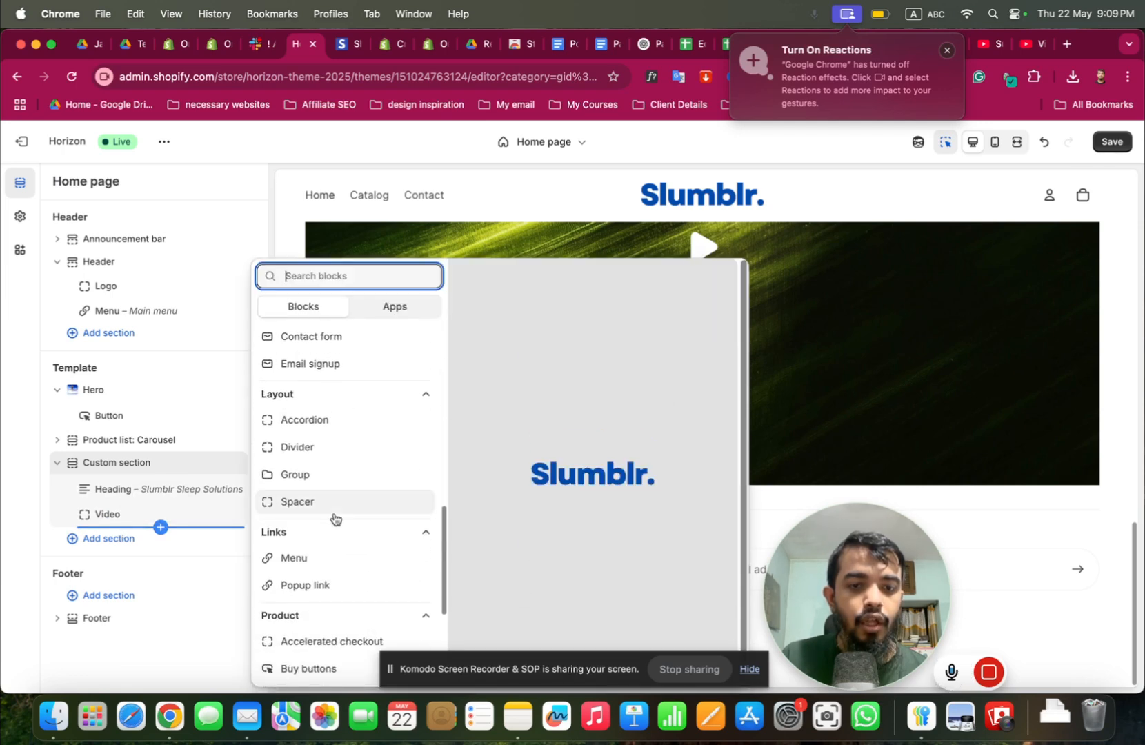
scroll(325, 573, up, 15)
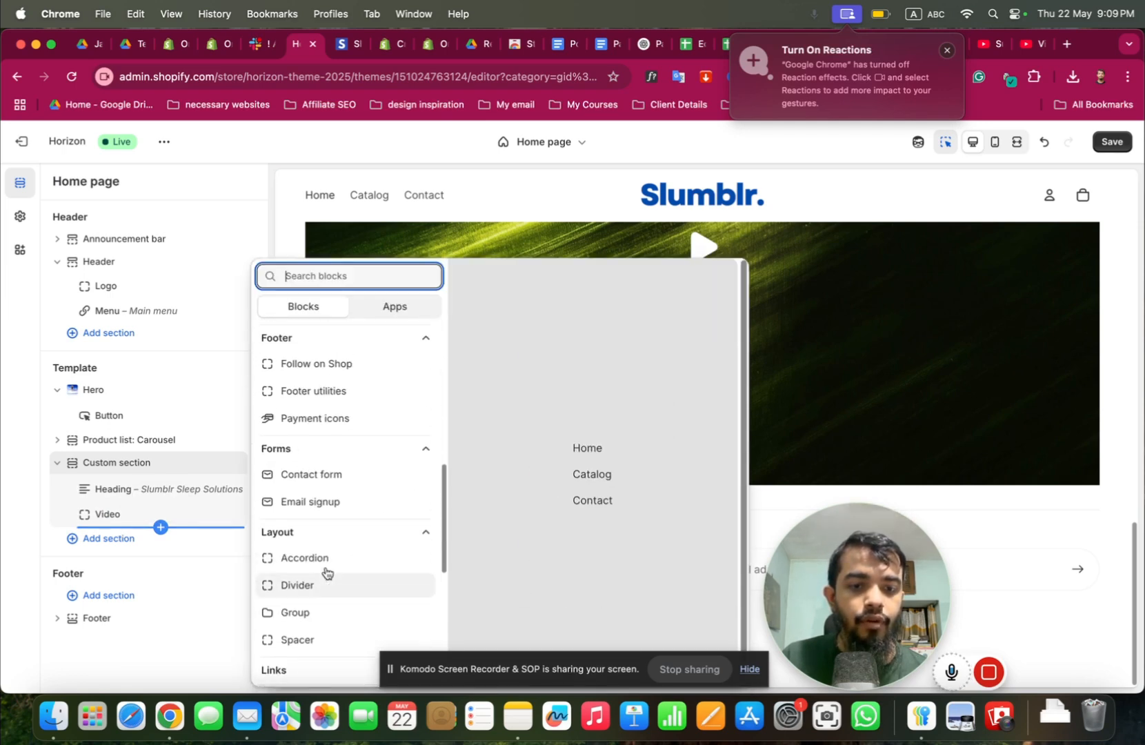
Add a second Custom section below the video section for the As Seen On banner and set its color scheme to Scheme 8.
click(93, 537)
click(95, 539)
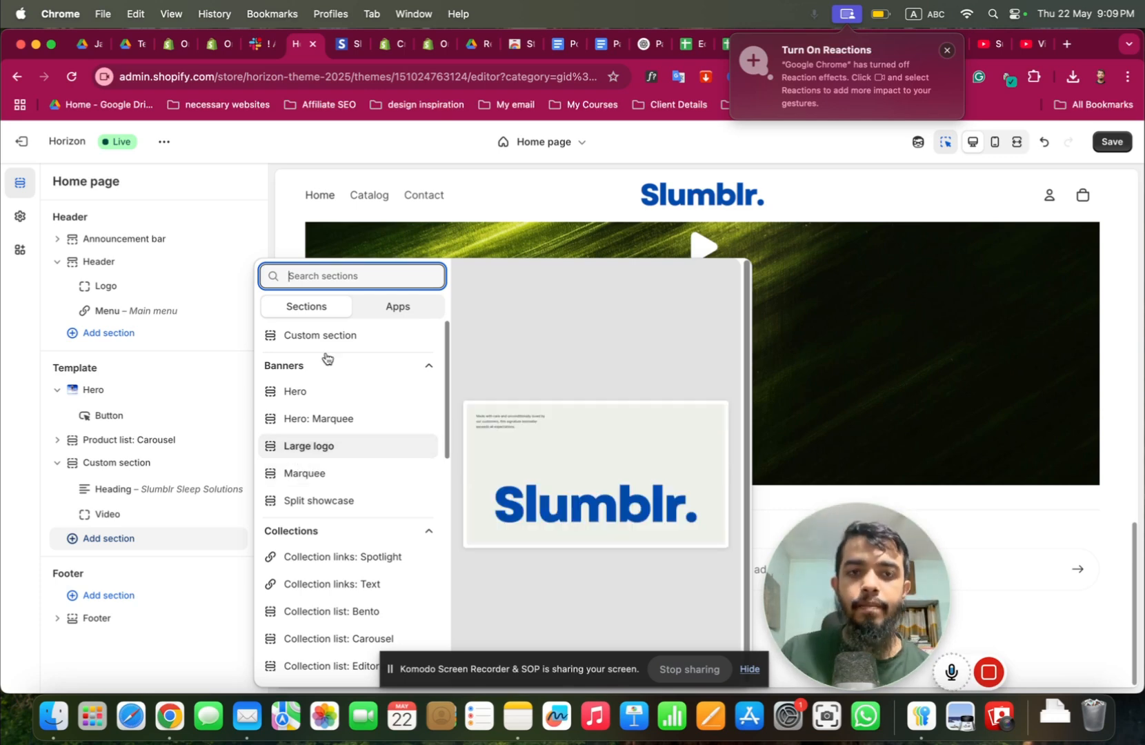
click(345, 43)
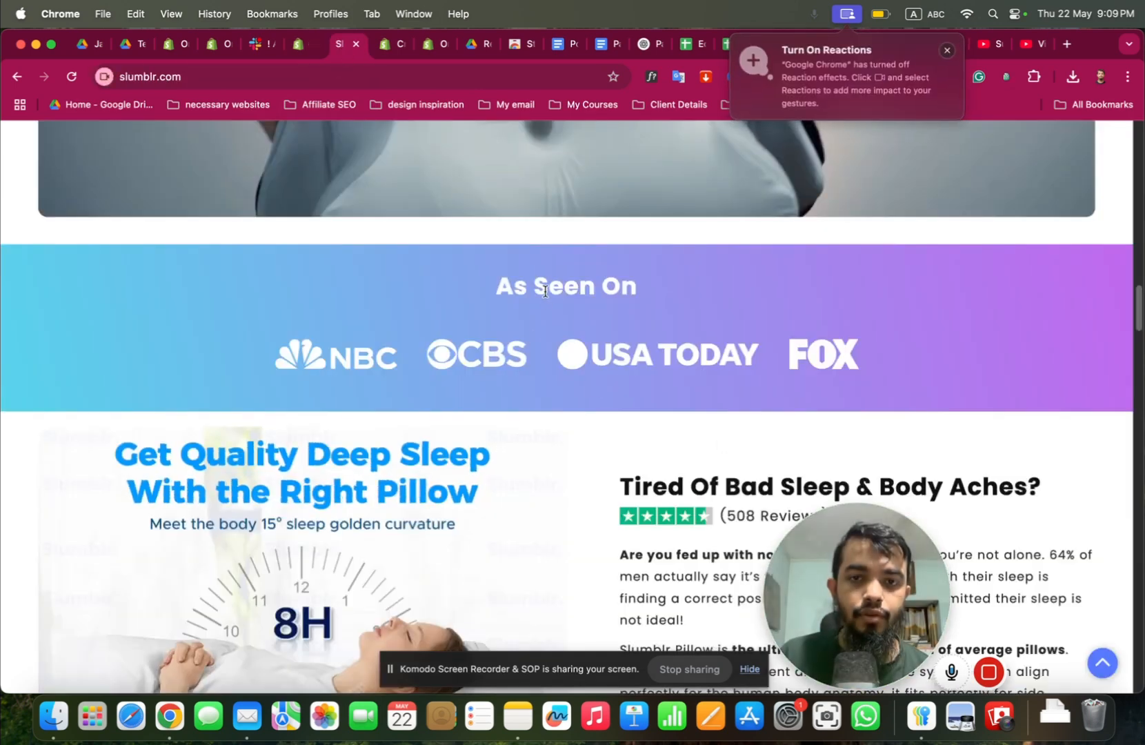
click(295, 43)
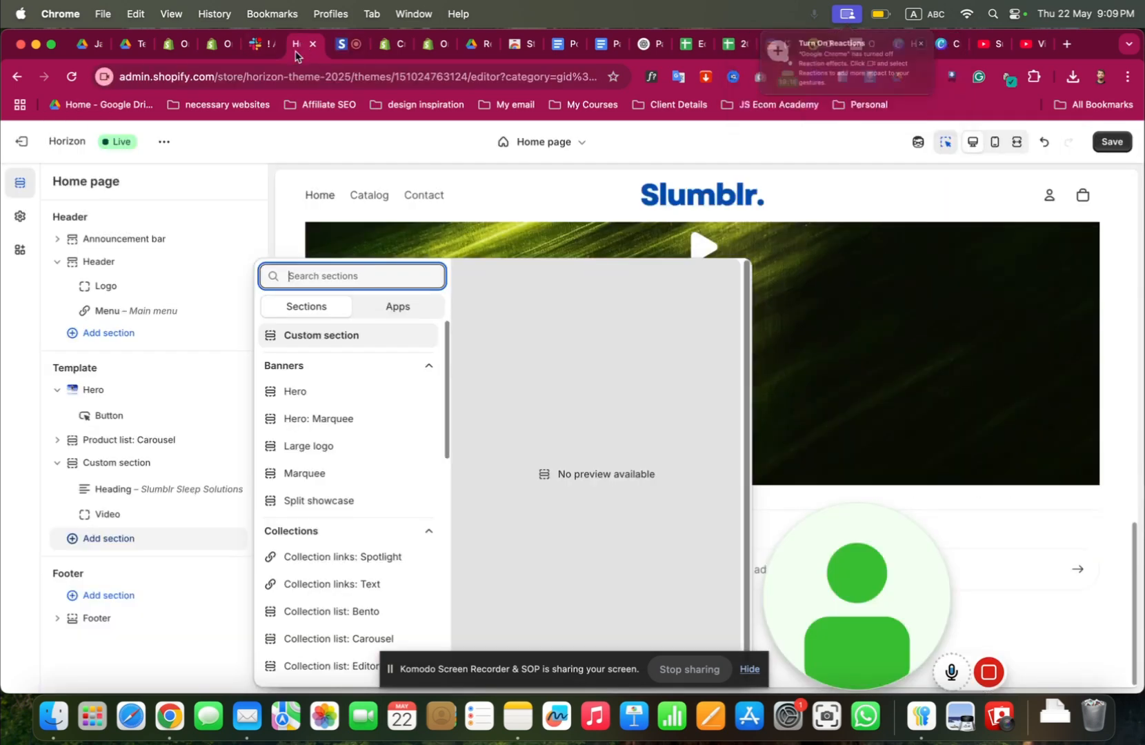
click(88, 548)
click(92, 538)
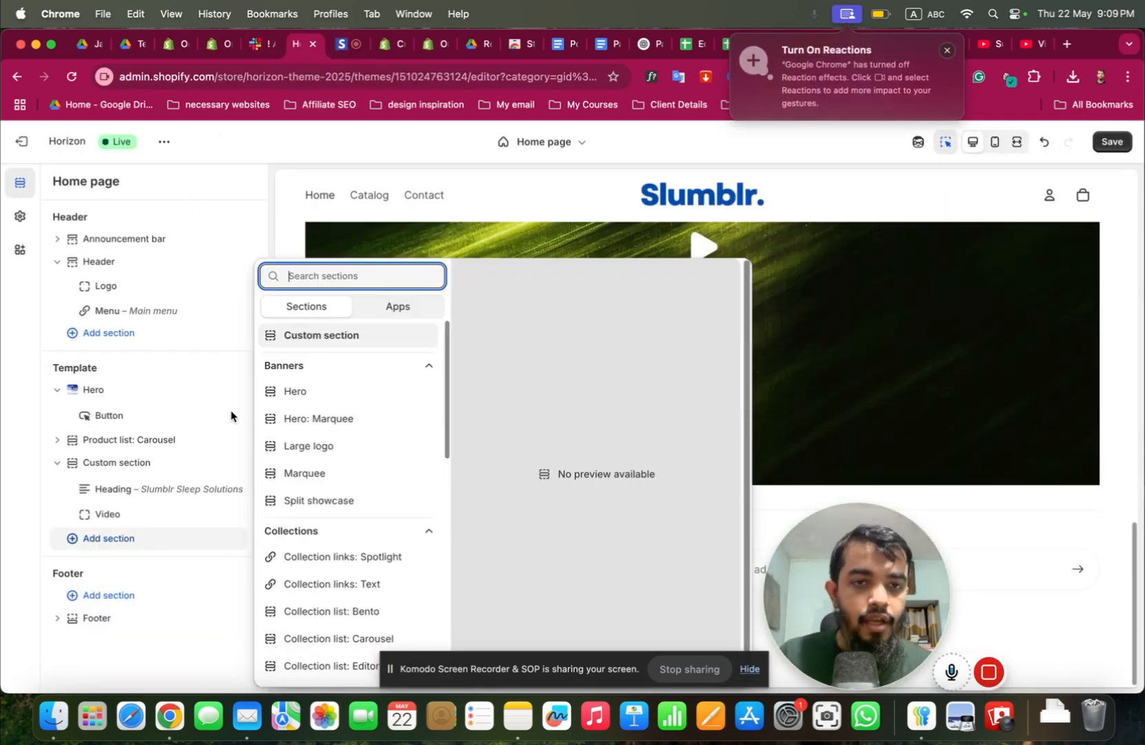
click(309, 344)
click(116, 544)
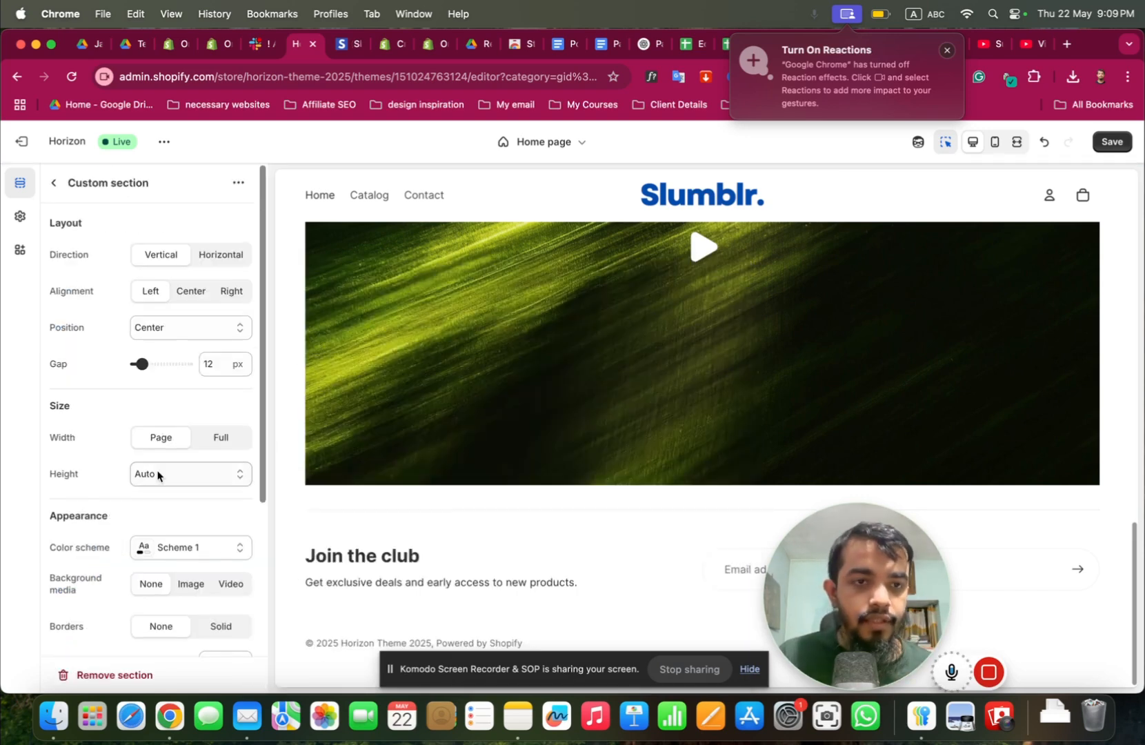
click(175, 558)
click(205, 464)
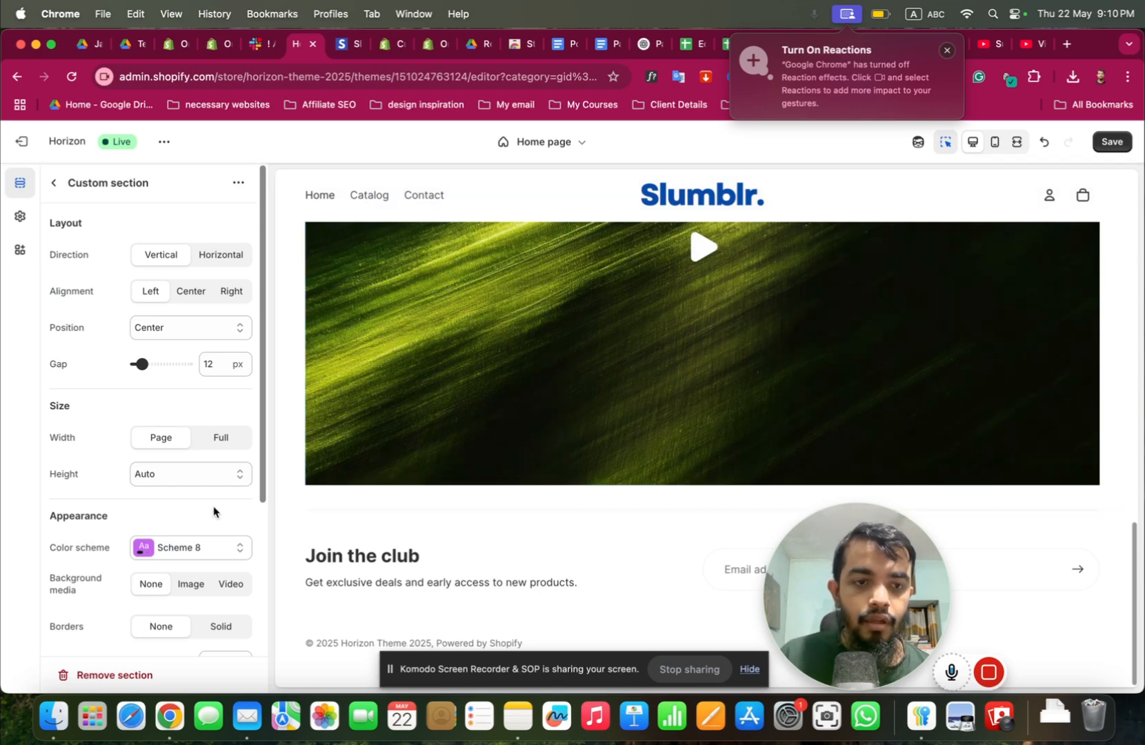
Insert a Heading block in the new purple custom section.
click(53, 183)
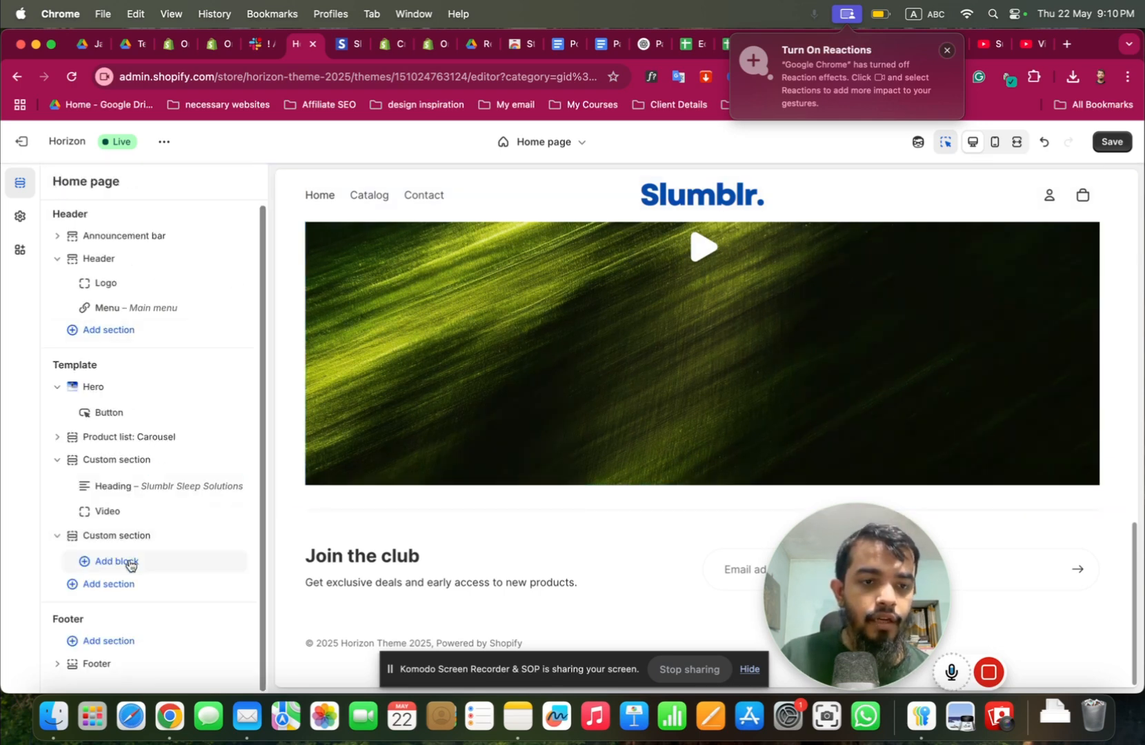
click(117, 561)
click(348, 417)
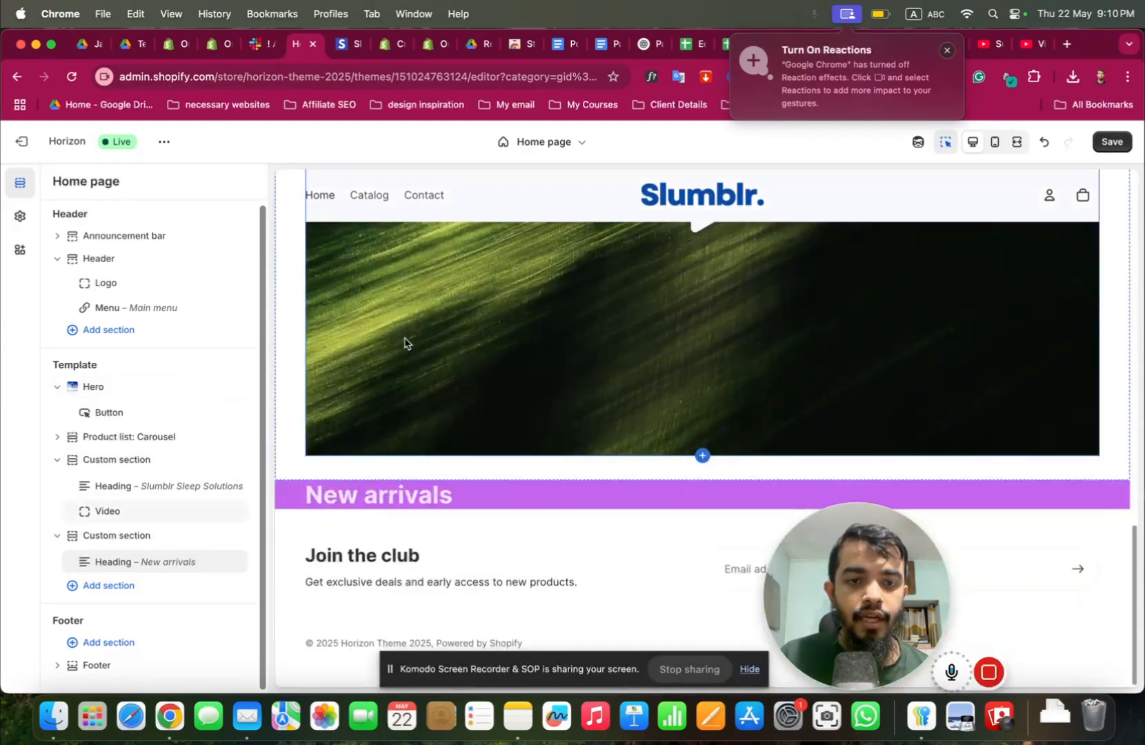
Save a logo image from the live store's As Seen On banner to the Downloads folder as download (6).
click(343, 44)
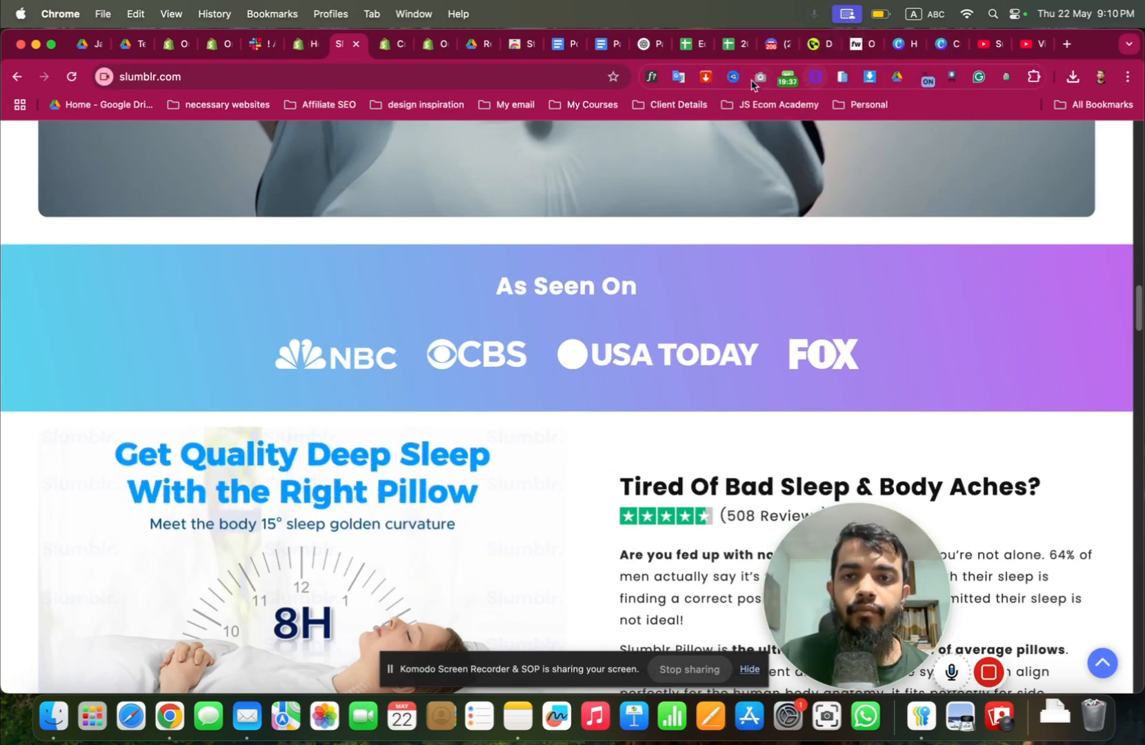
click(308, 45)
click(346, 45)
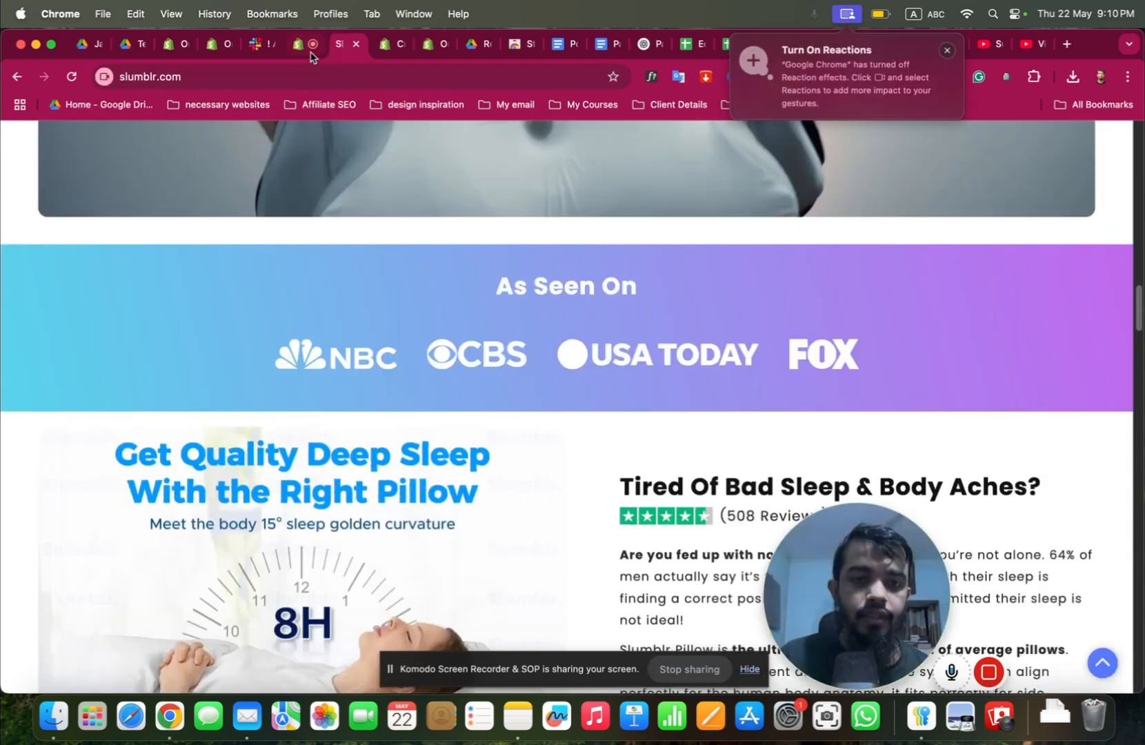
right_click(333, 368)
click(397, 499)
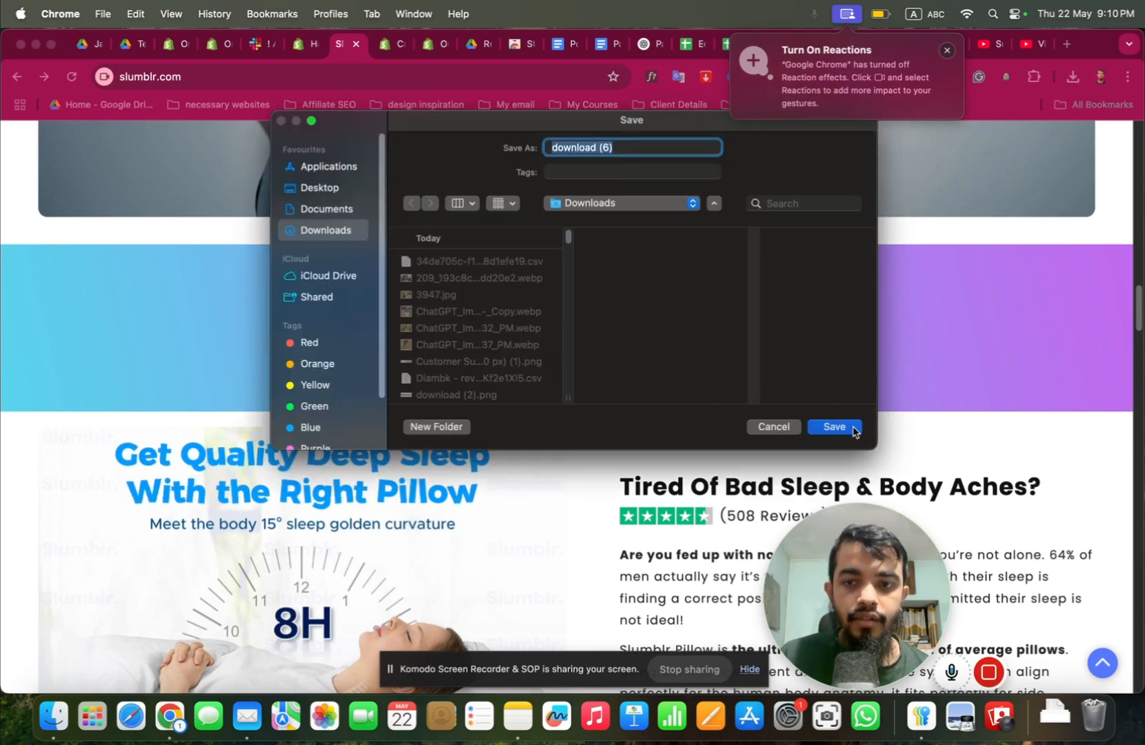
click(834, 426)
Return to the theme editor and set the purple custom section's top padding to 32 px, with a similar bottom padding.
click(307, 49)
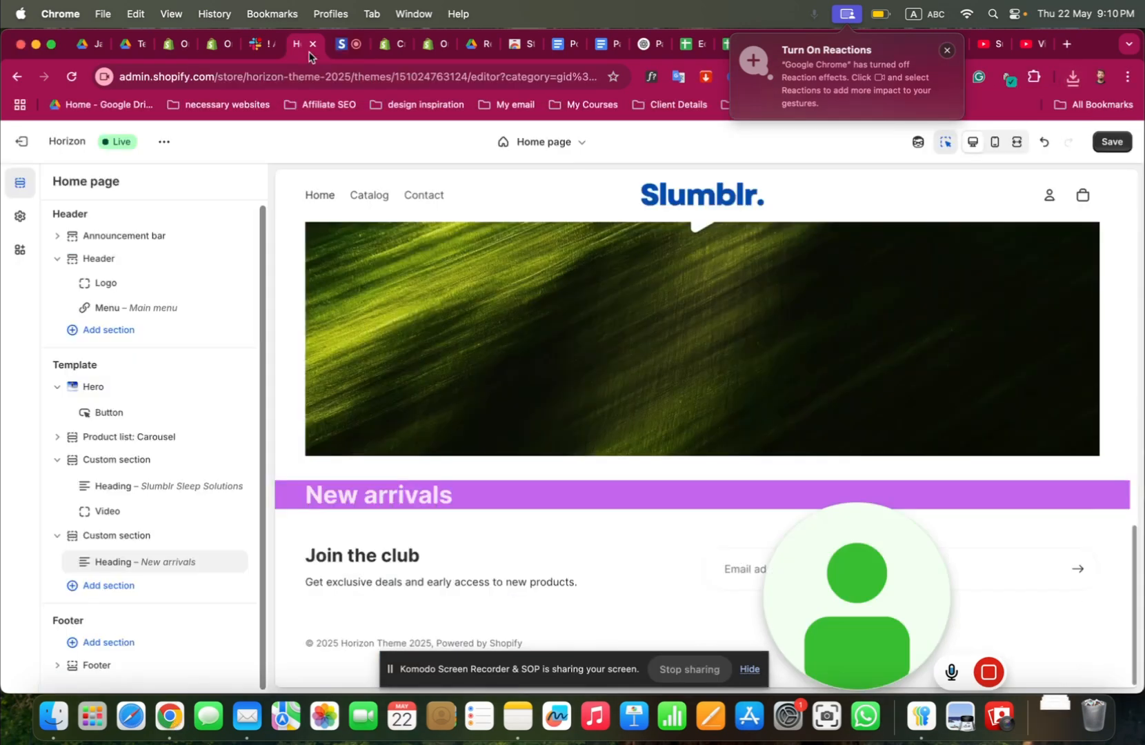
click(128, 544)
scroll(167, 479, down, 5)
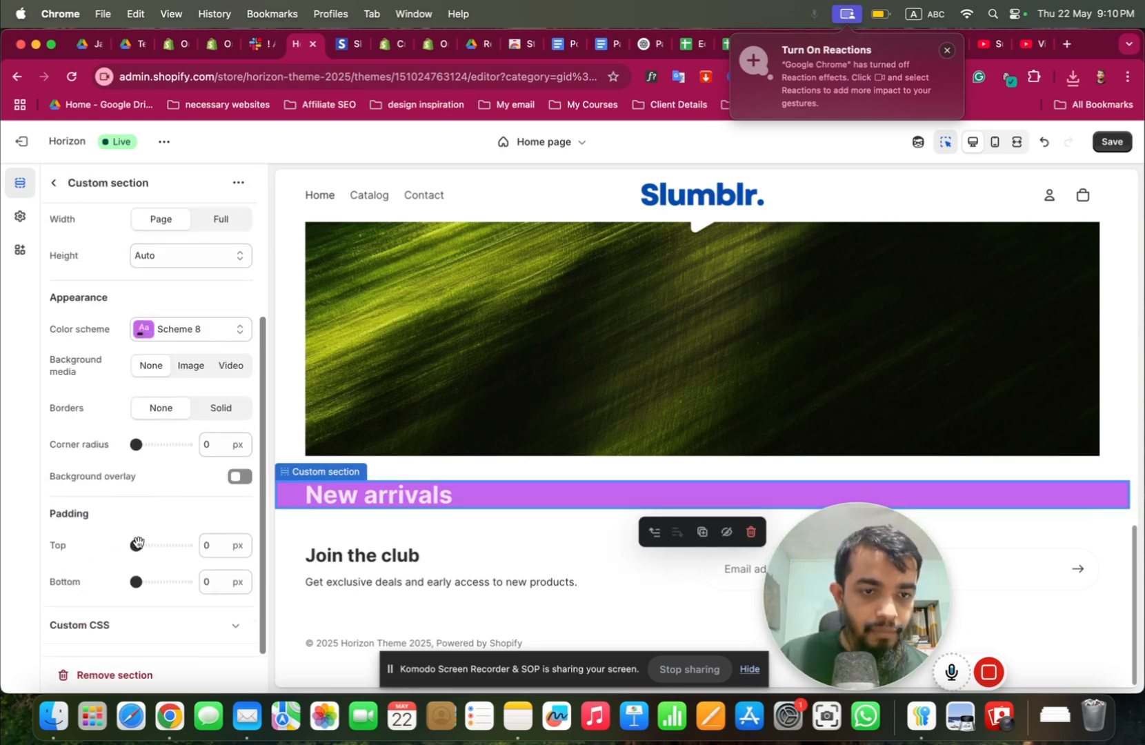
drag(136, 581, 159, 574)
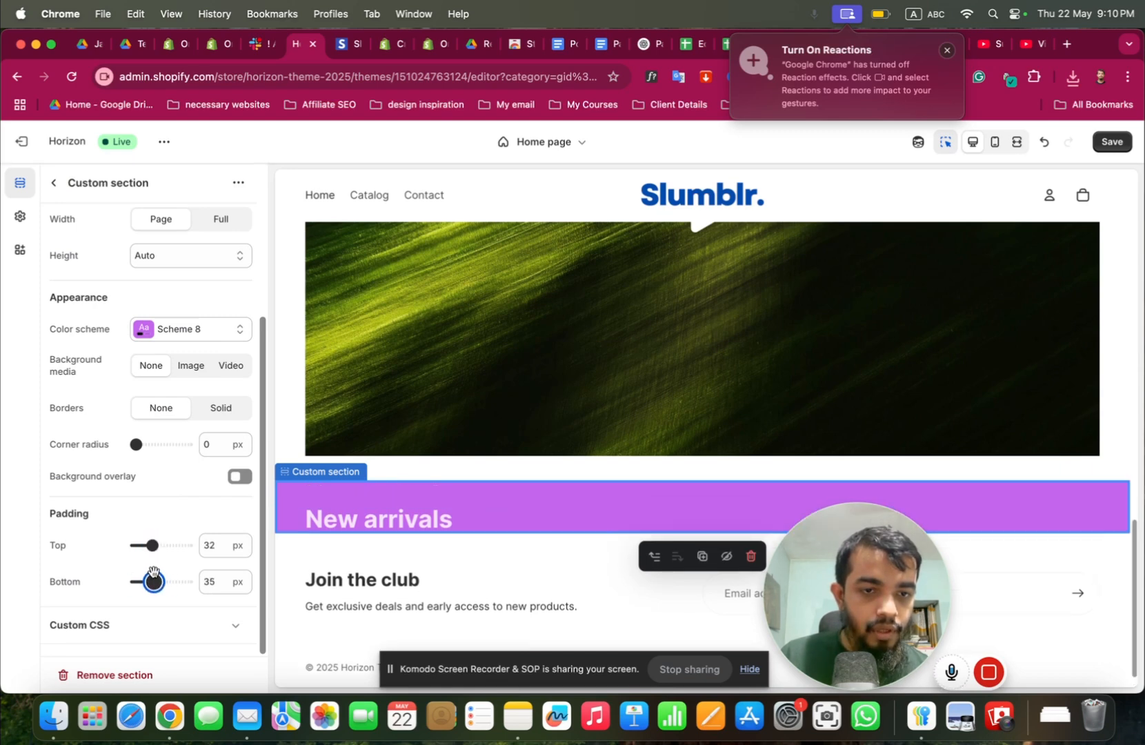
click(54, 183)
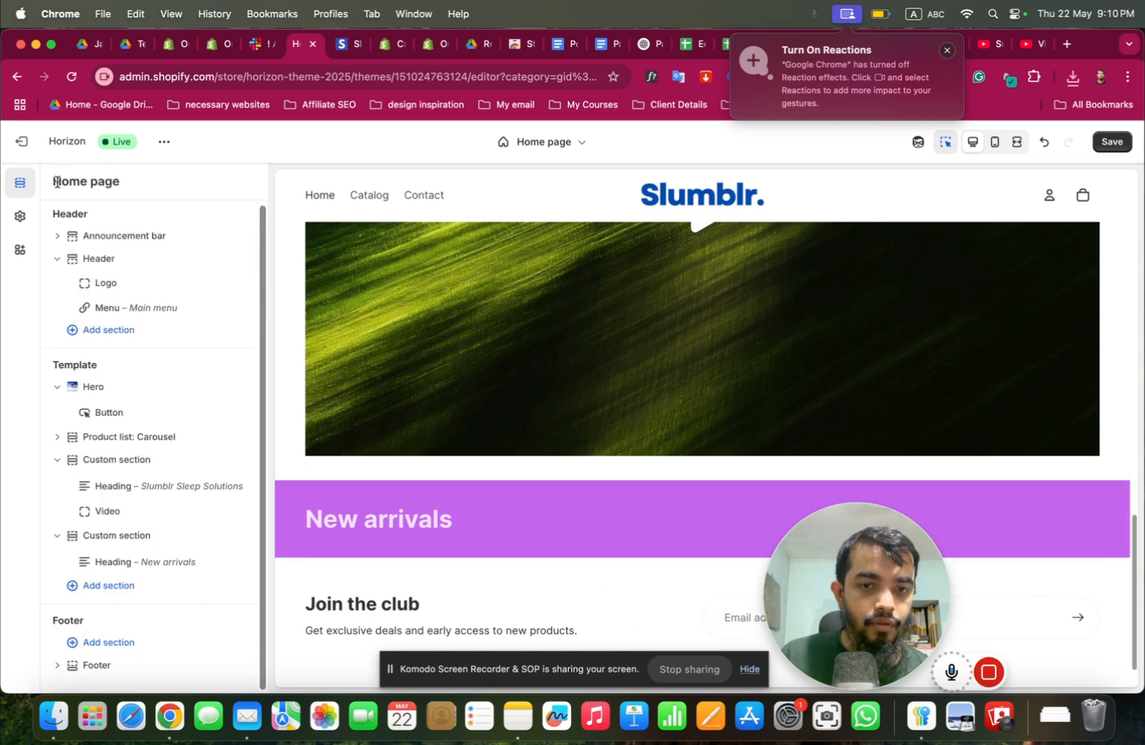
Set the New arrivals heading's width to Fill and center its alignment.
click(140, 562)
click(218, 360)
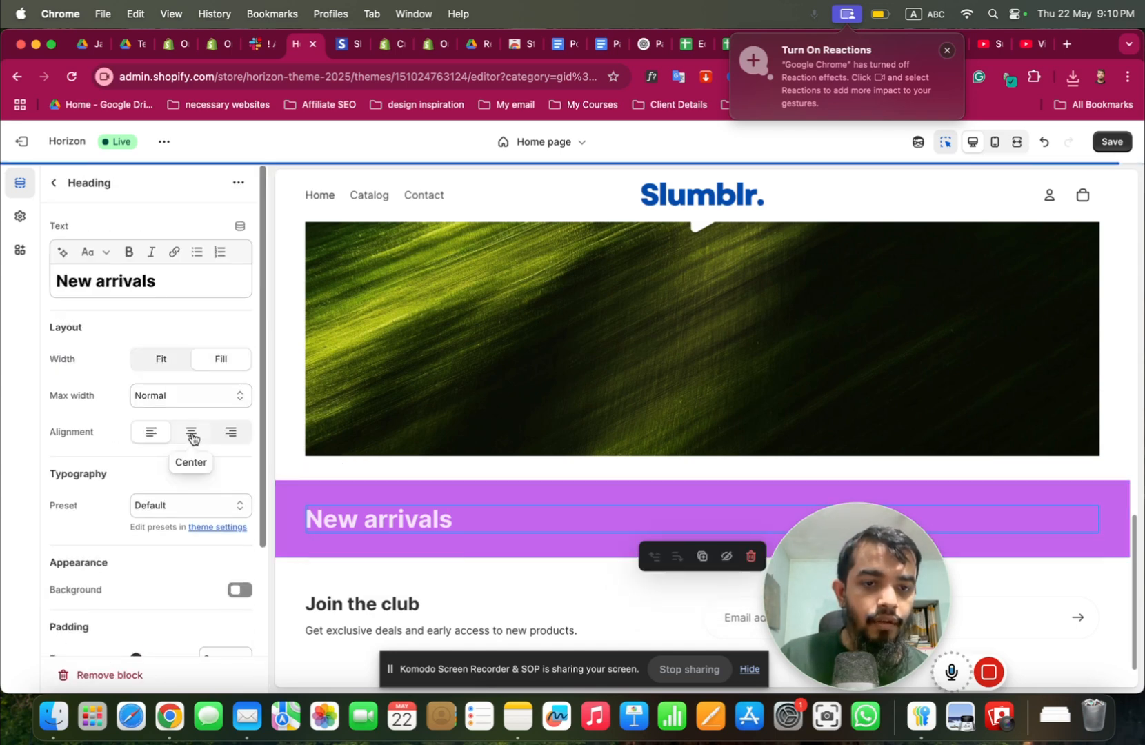
click(192, 432)
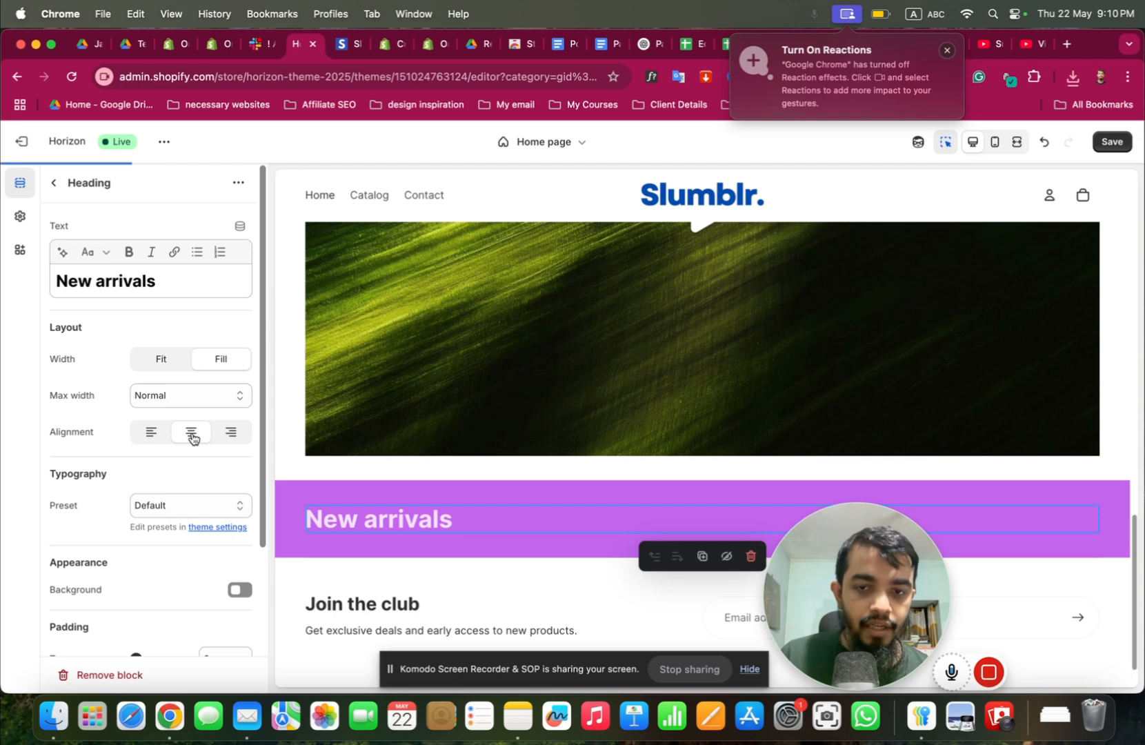
click(51, 184)
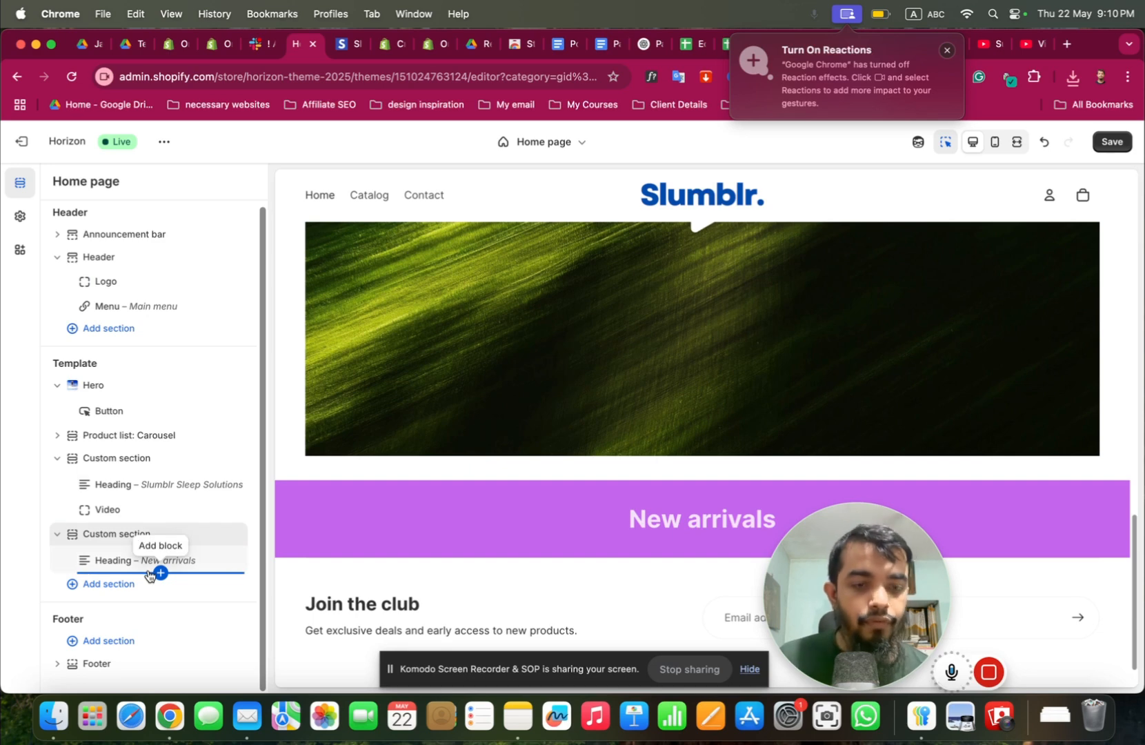
Add a Group block below the New arrivals heading in the purple custom section.
click(156, 573)
scroll(289, 508, down, 5)
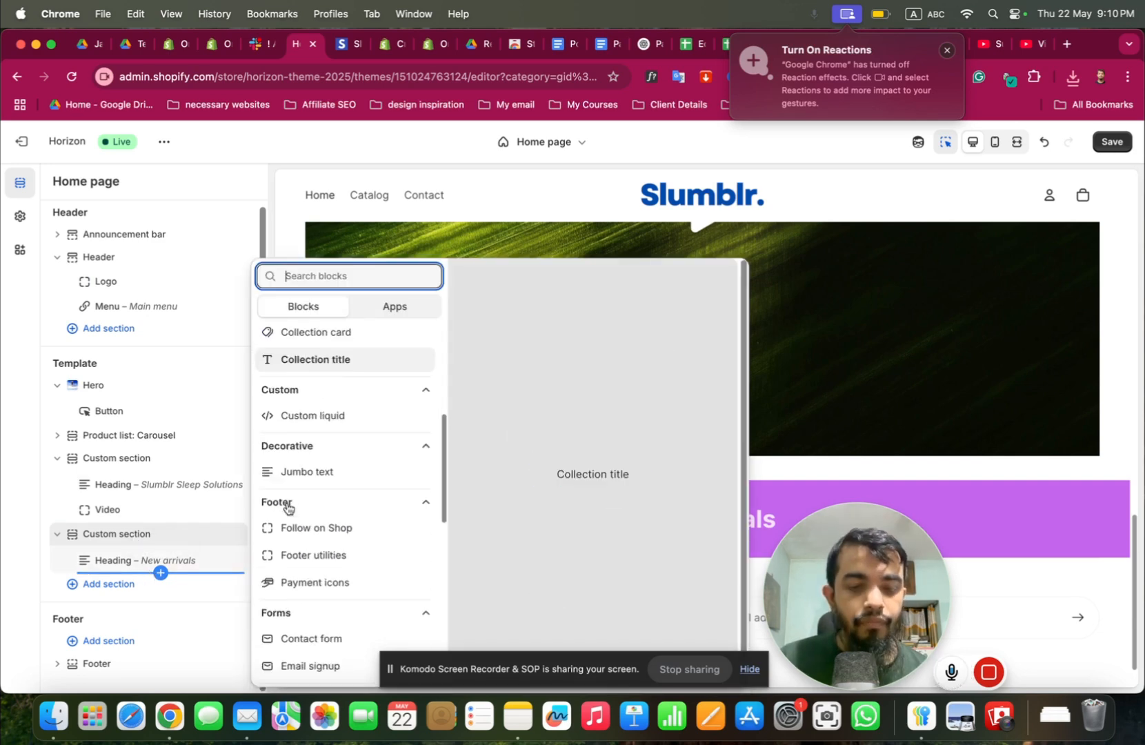
scroll(307, 482, up, 5)
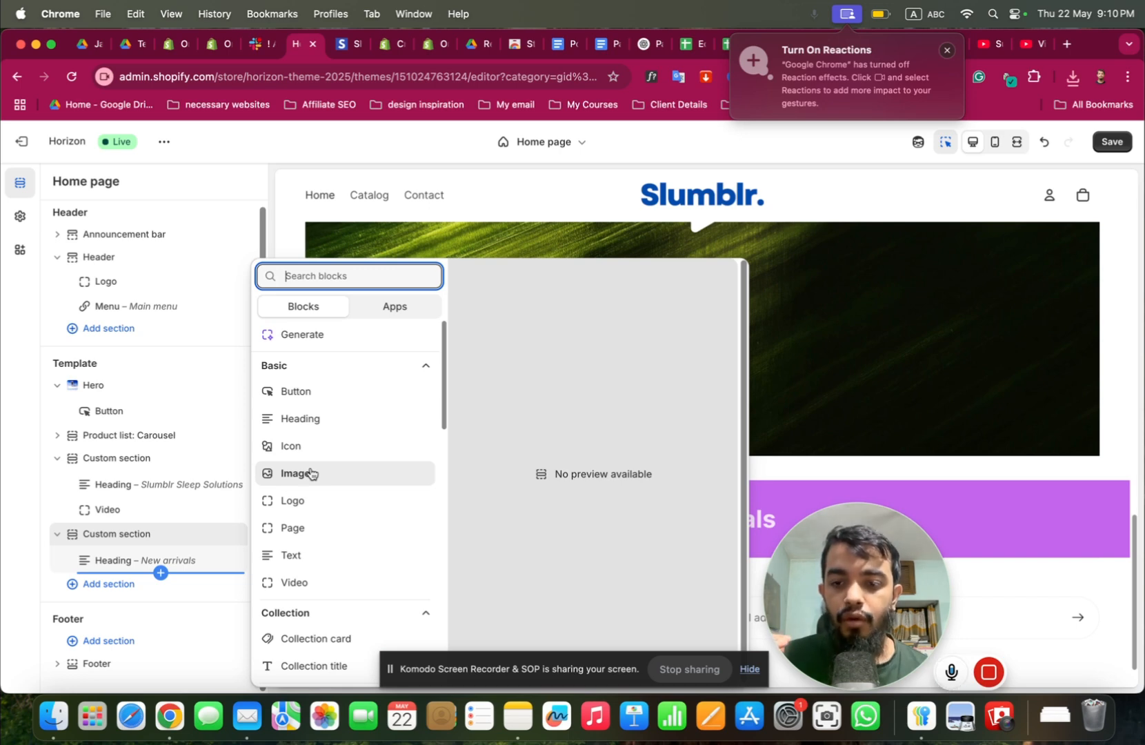
scroll(324, 472, down, 3)
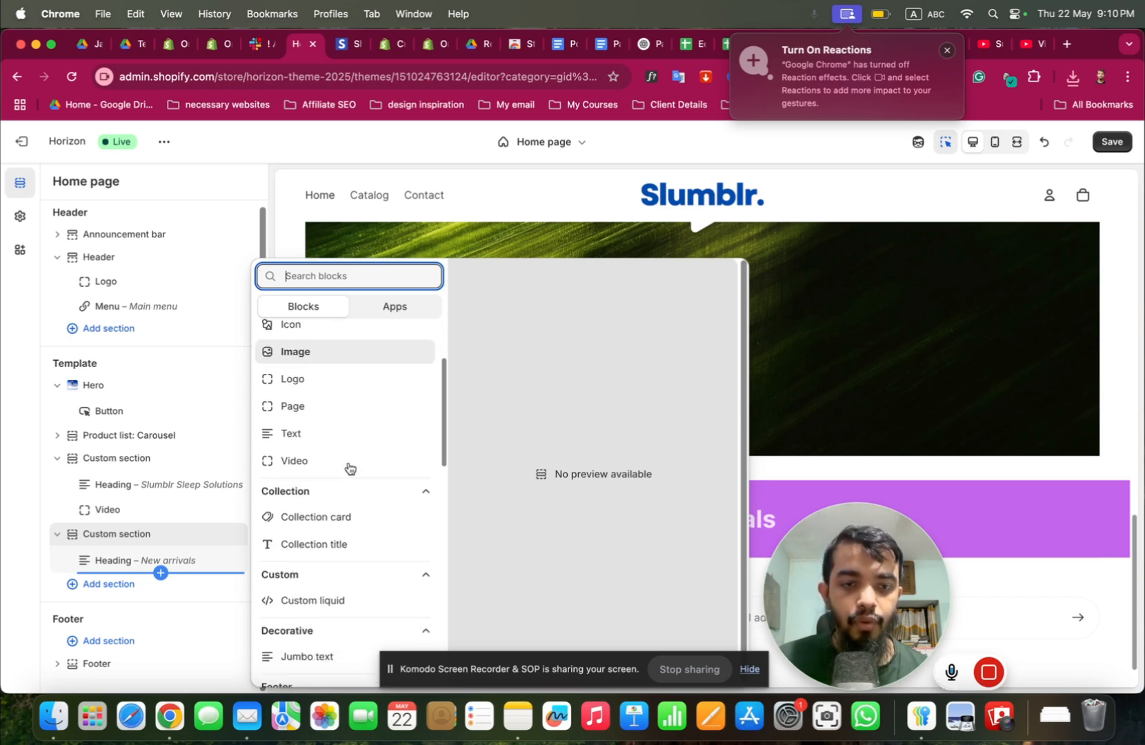
key(ctrl+Tab)
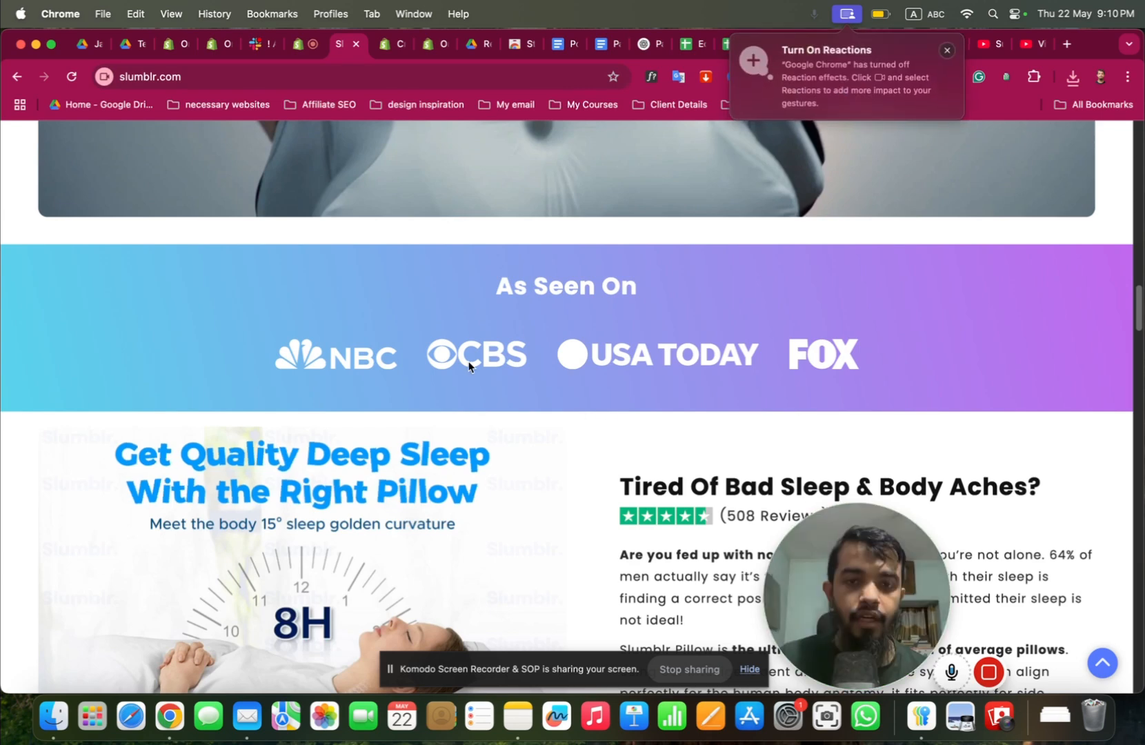
click(306, 46)
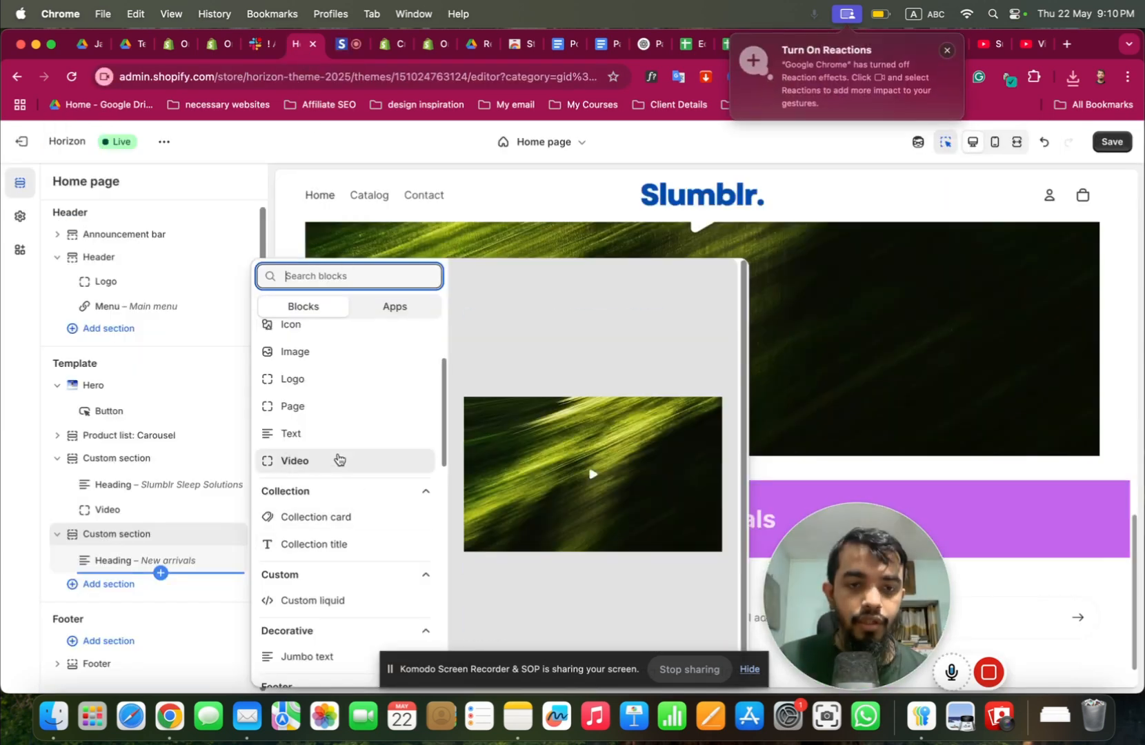
scroll(335, 458, down, 3)
scroll(324, 531, down, 3)
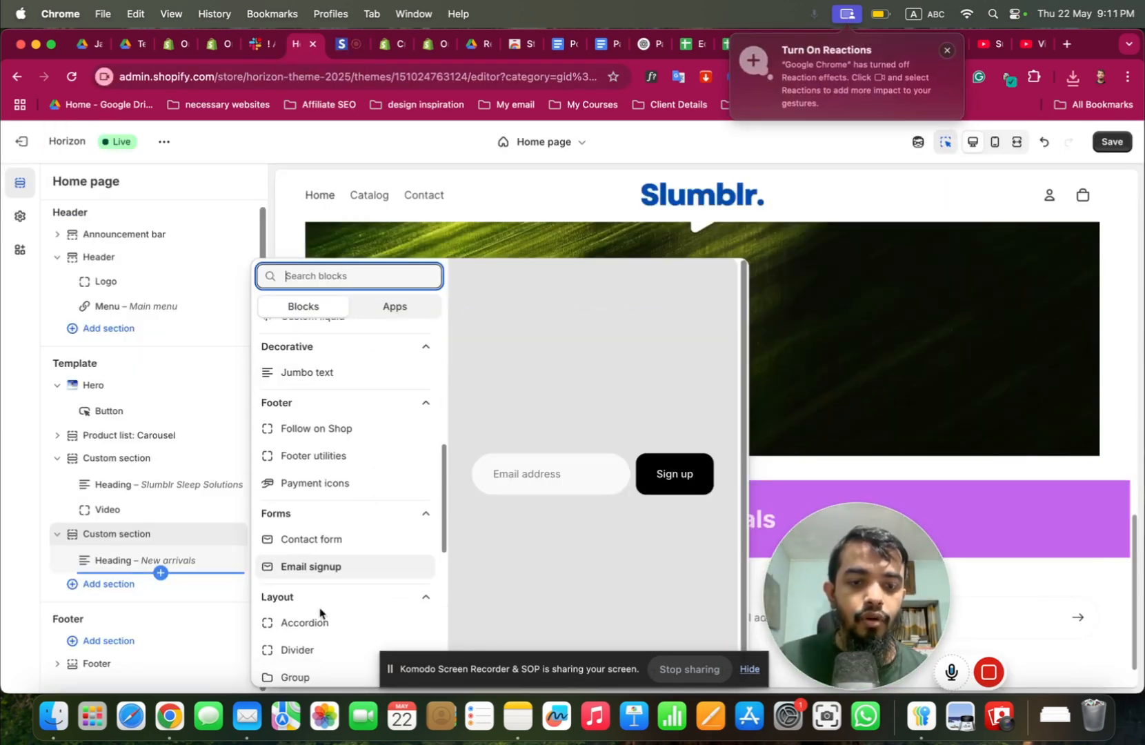
scroll(320, 614, down, 1)
click(320, 646)
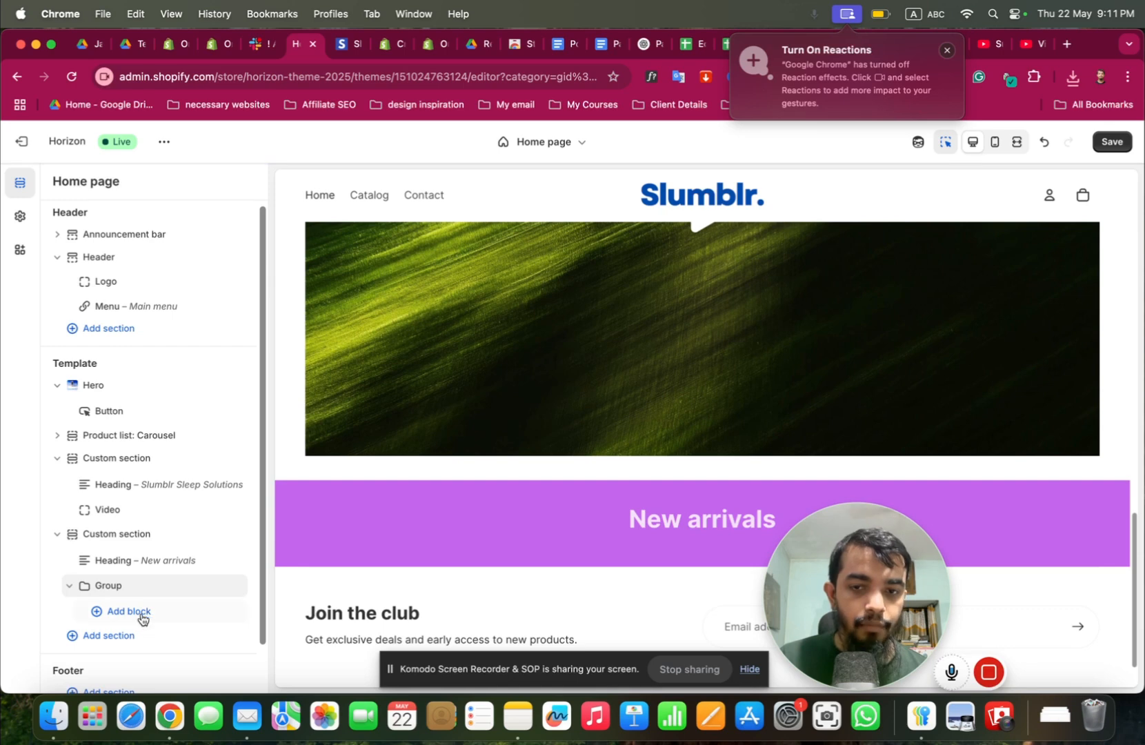
Add an Image block inside the new group.
click(142, 616)
key(Escape)
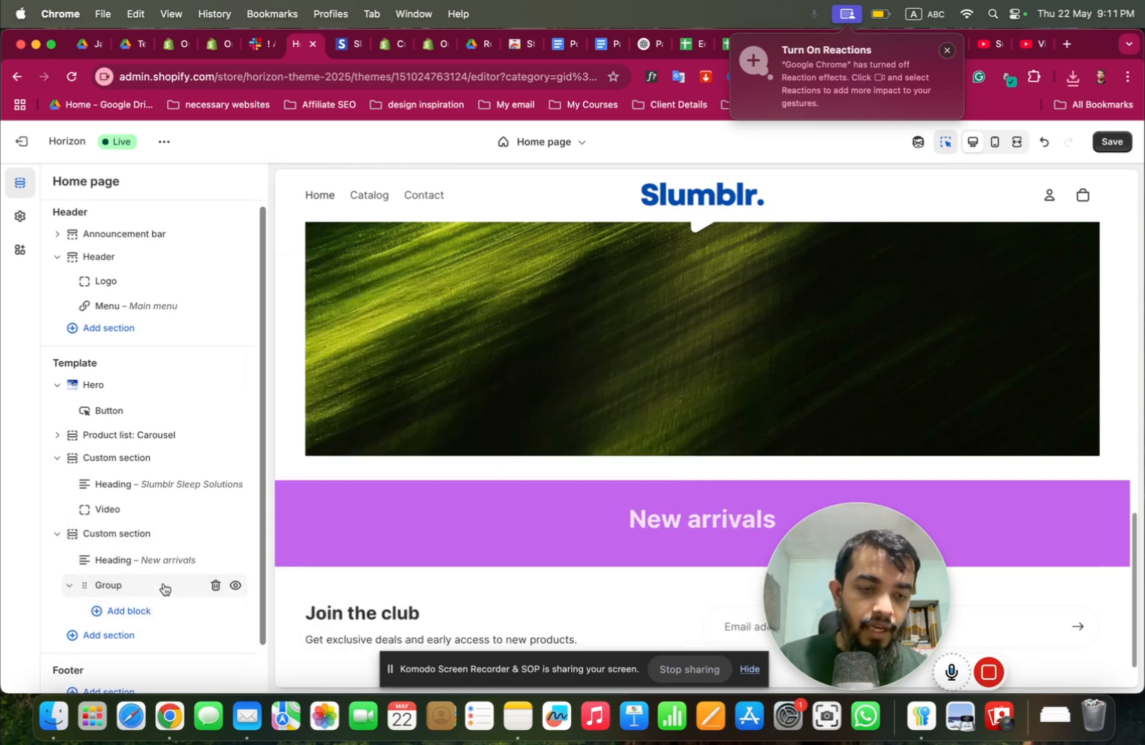
scroll(148, 565, down, 2)
click(147, 566)
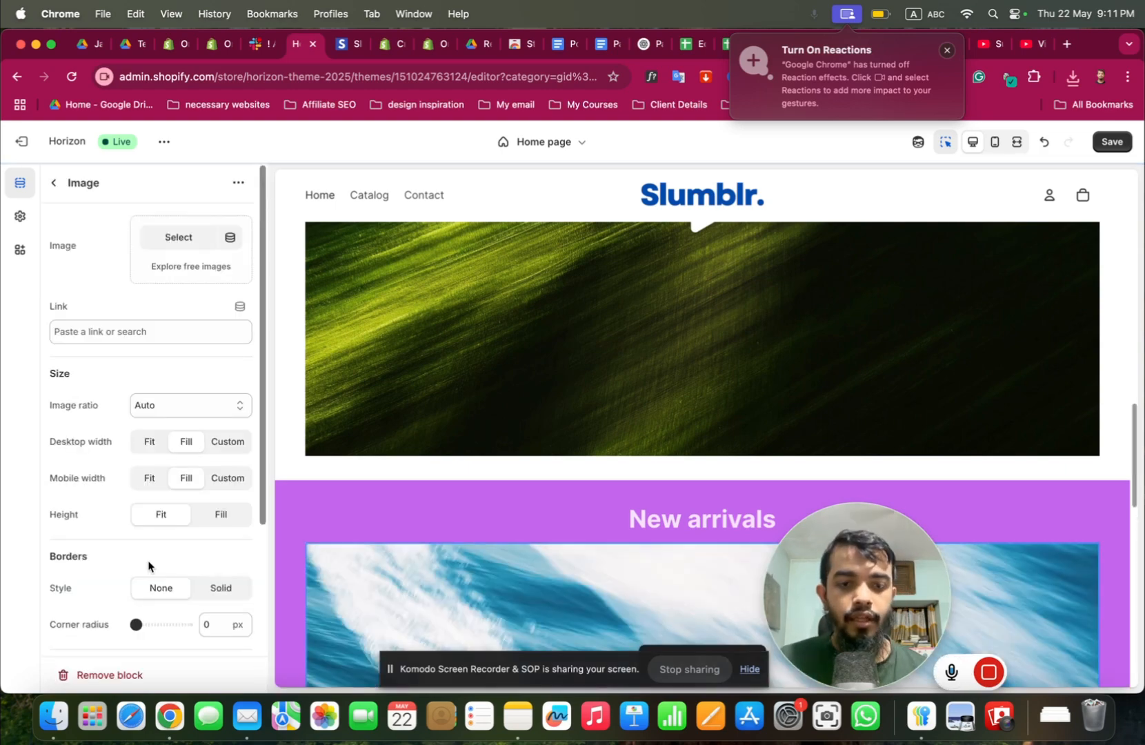
Upload download (3).png from the Downloads folder and use it as the group's image.
click(201, 239)
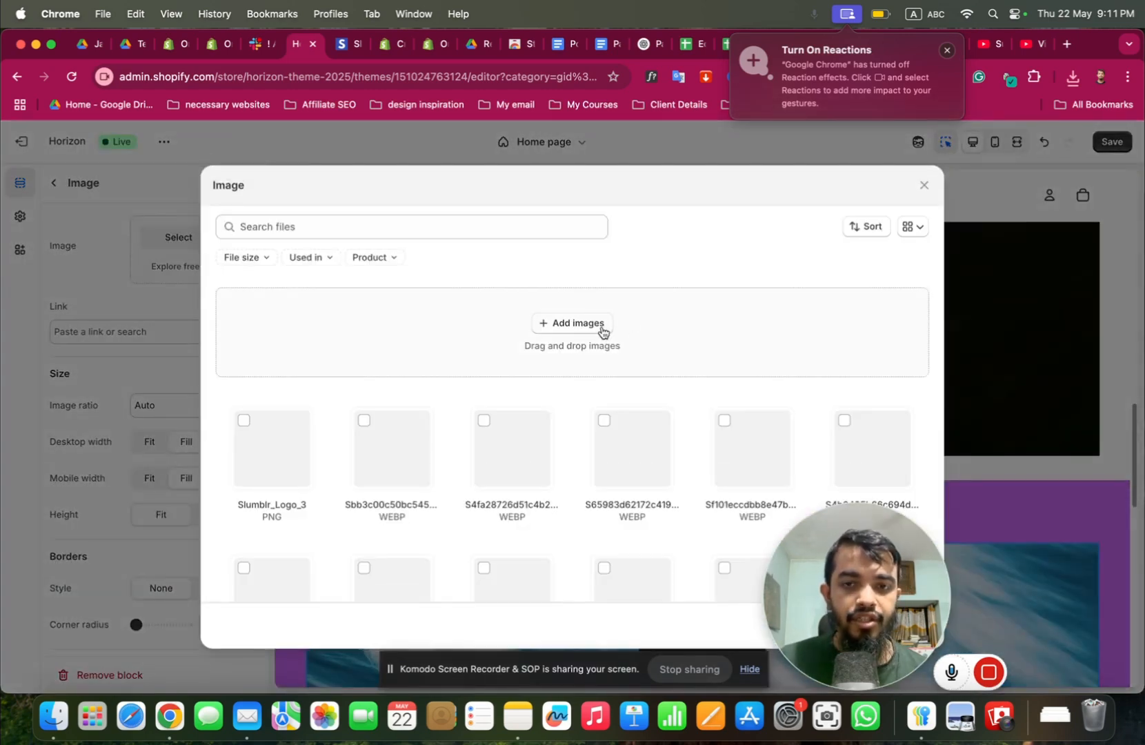
click(578, 323)
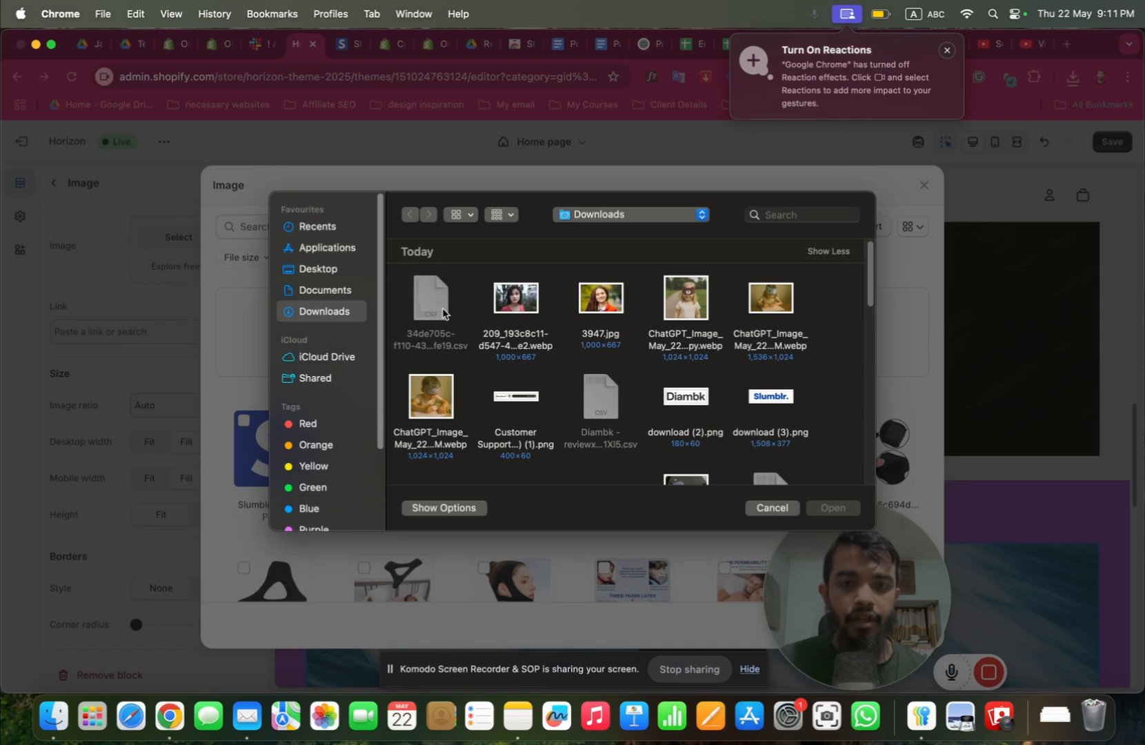
scroll(753, 400, down, 10)
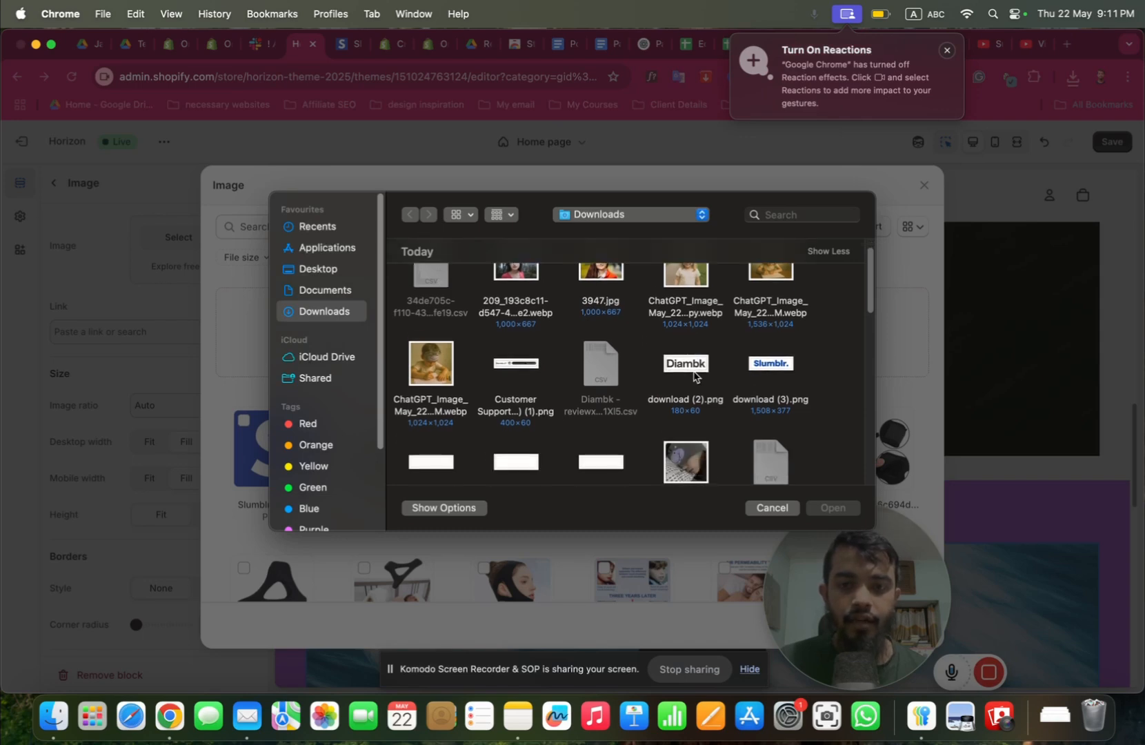
scroll(693, 376, down, 15)
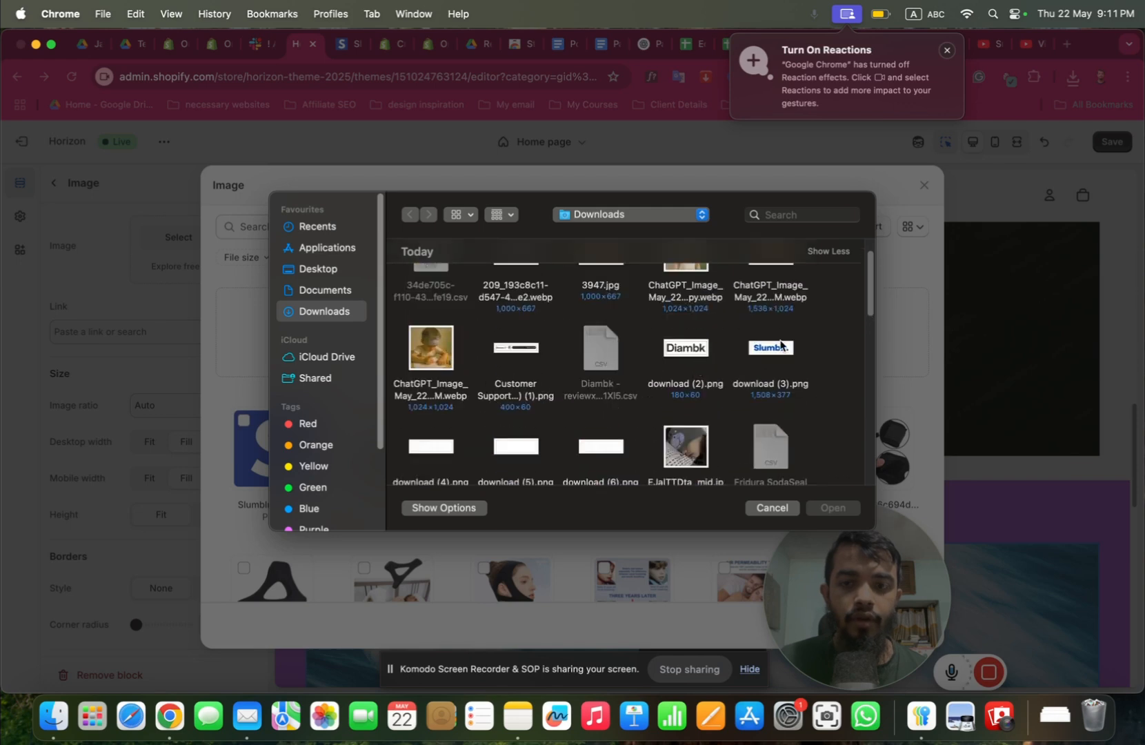
click(780, 343)
click(832, 508)
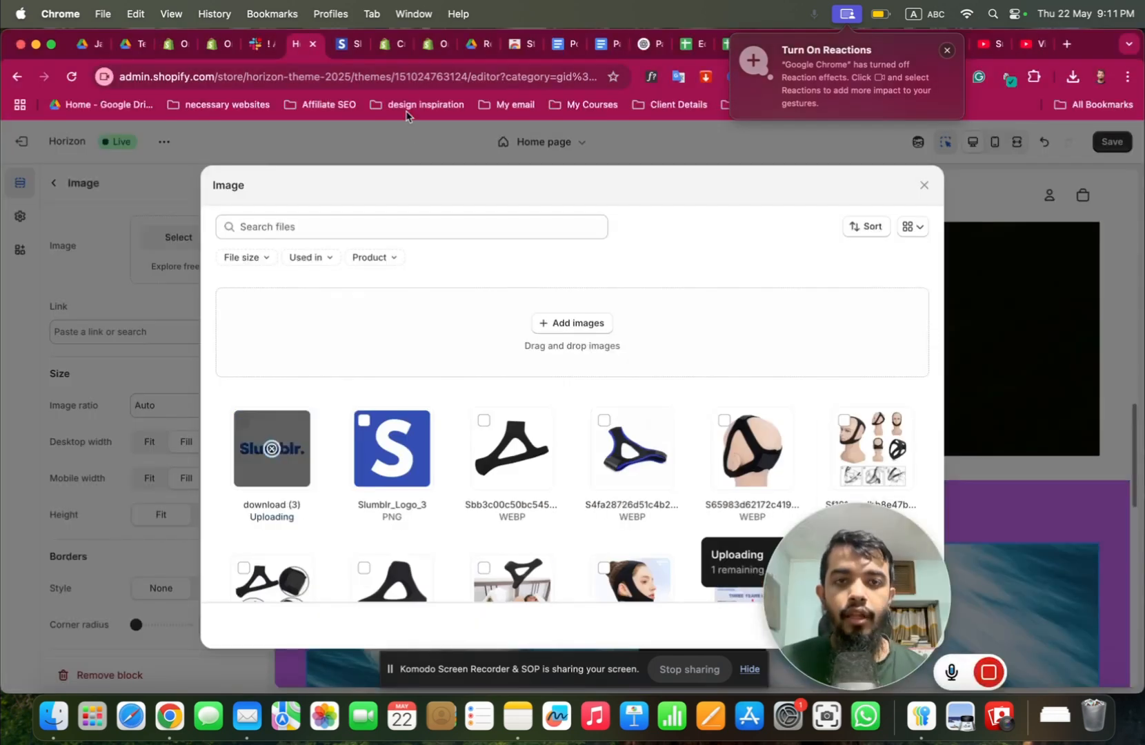
click(358, 44)
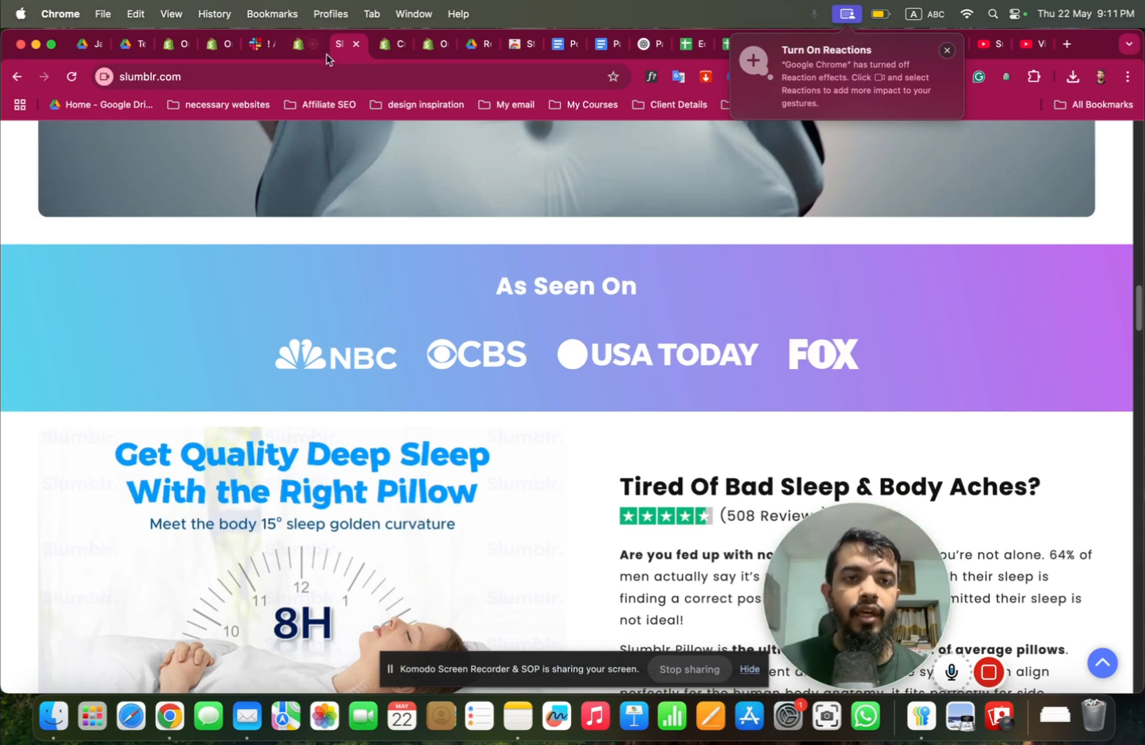
click(300, 44)
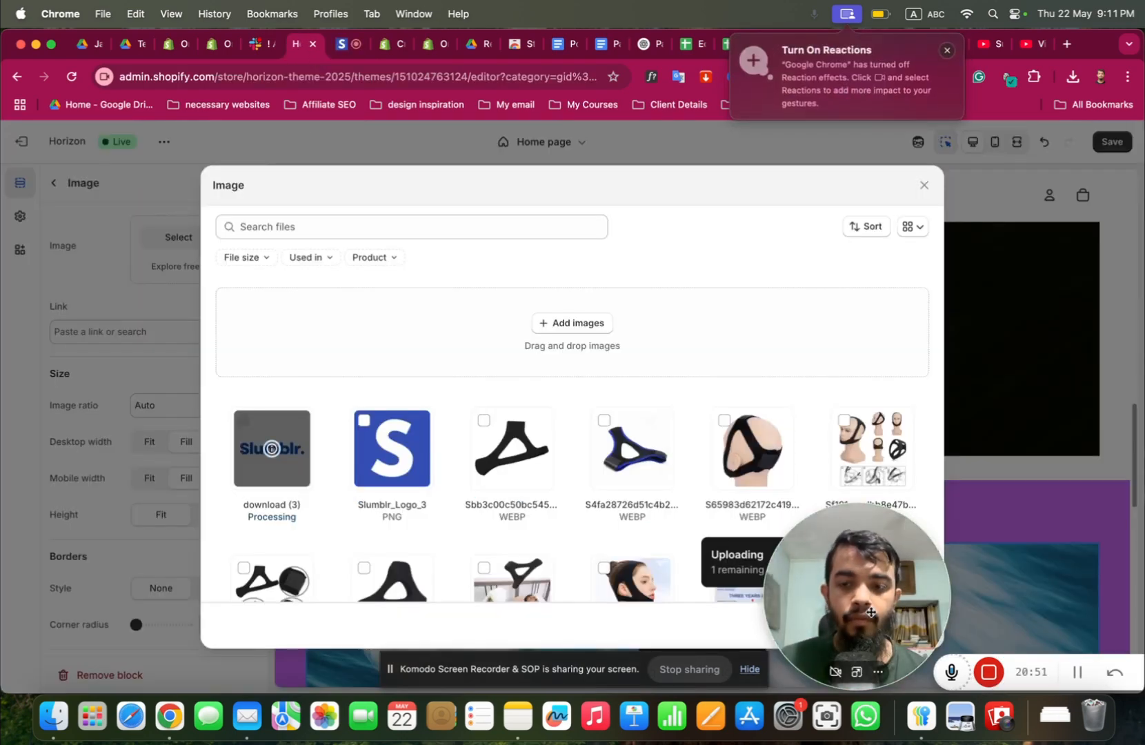
click(910, 624)
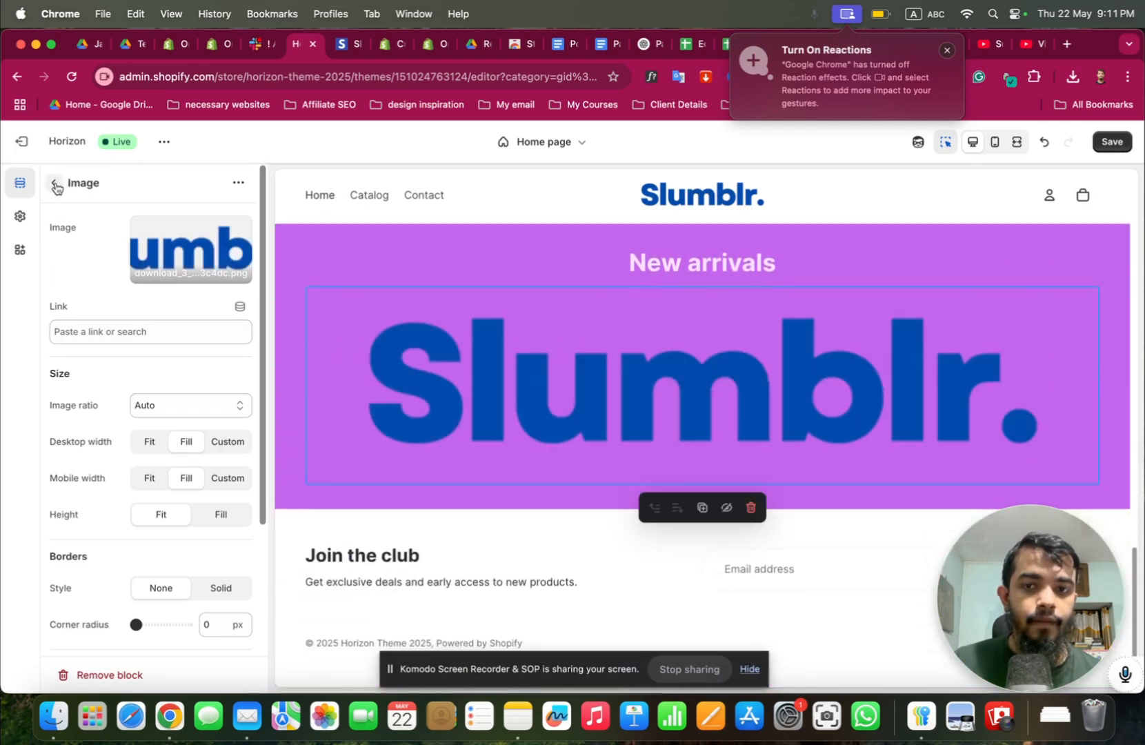
Try the Portrait ratio on the group's logo image and return it to Auto.
click(201, 407)
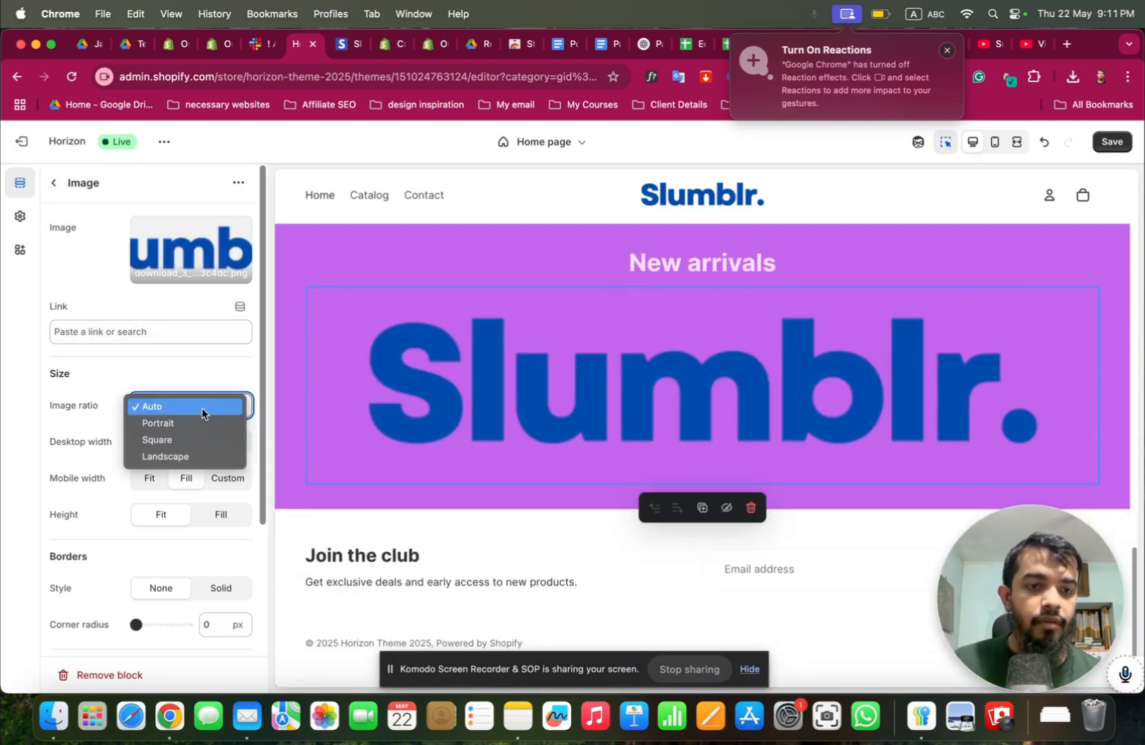
click(199, 425)
click(198, 405)
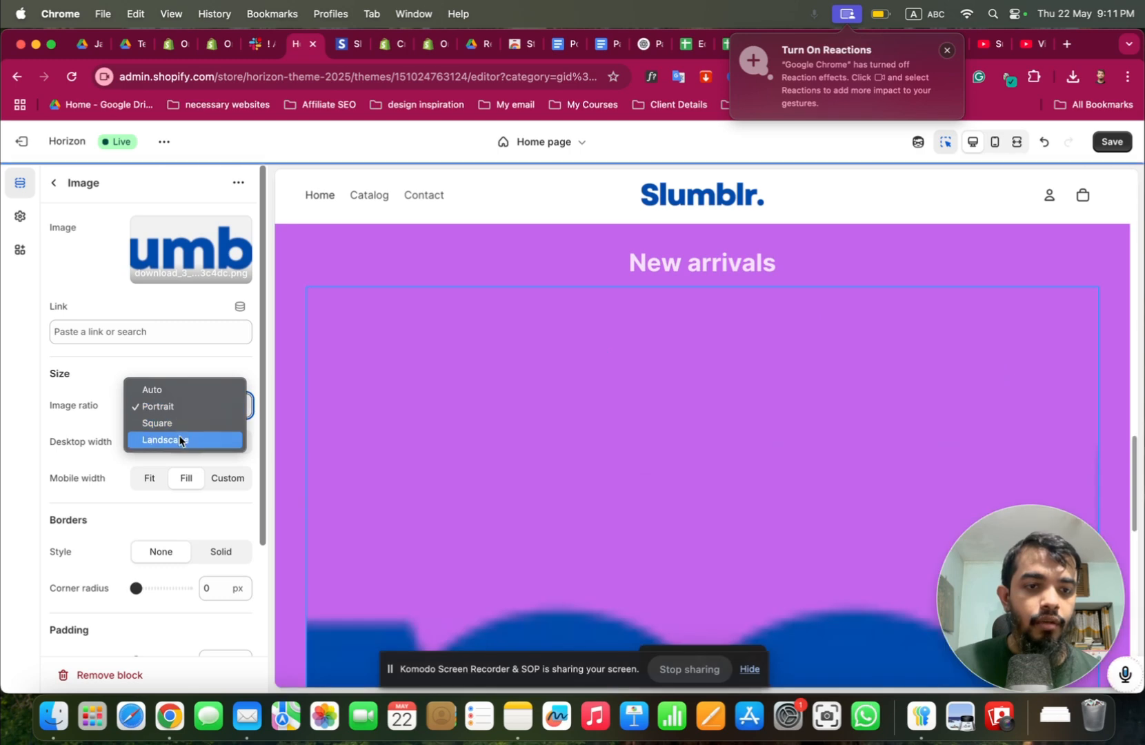
click(184, 389)
Set the logo image's desktop width to Custom at 25% and return to the home page's section list.
click(228, 442)
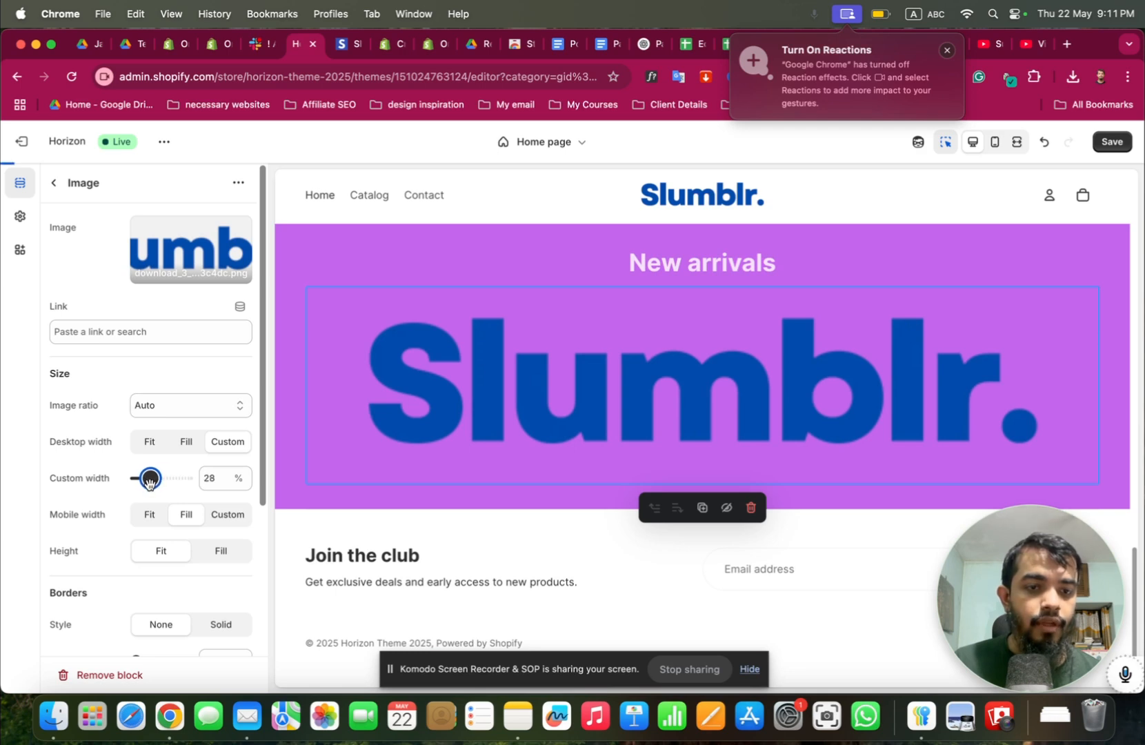
drag(149, 481, 146, 482)
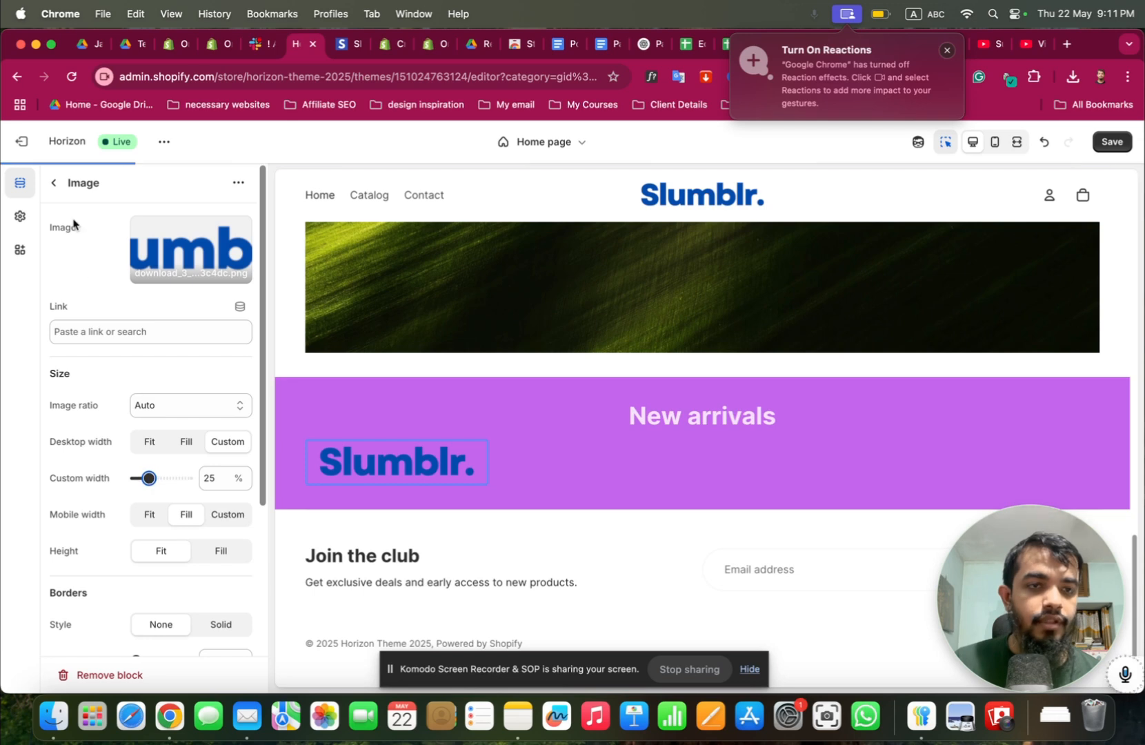
click(53, 183)
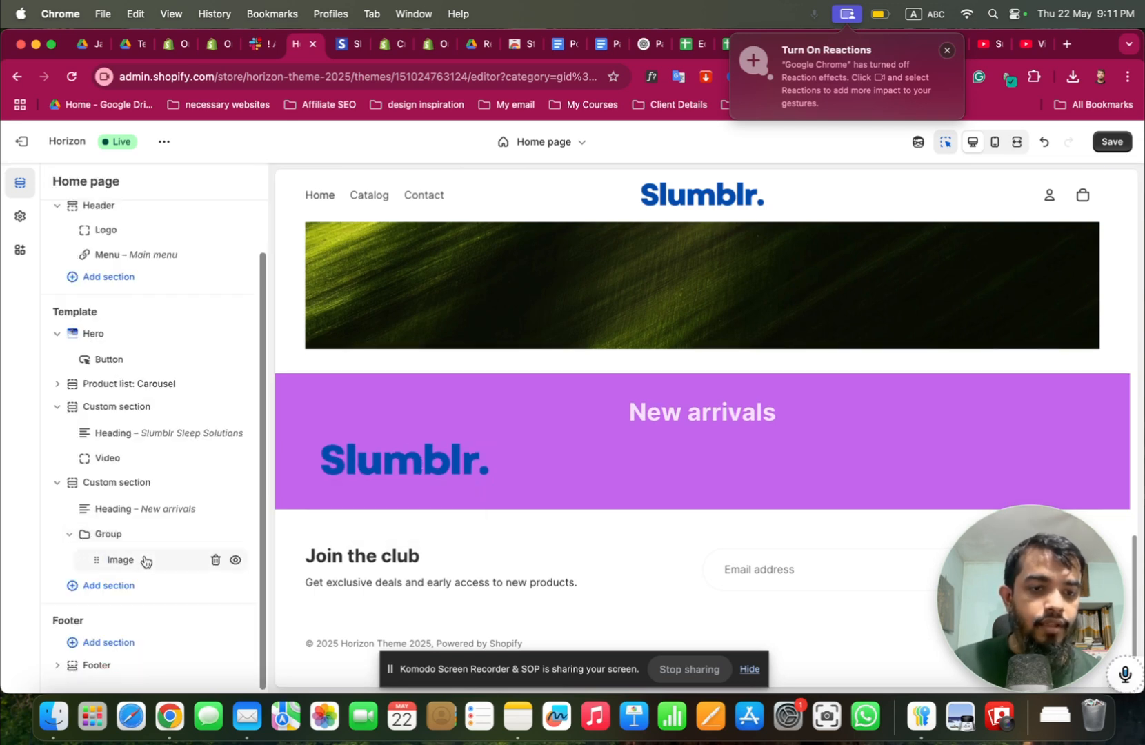
click(120, 560)
click(54, 180)
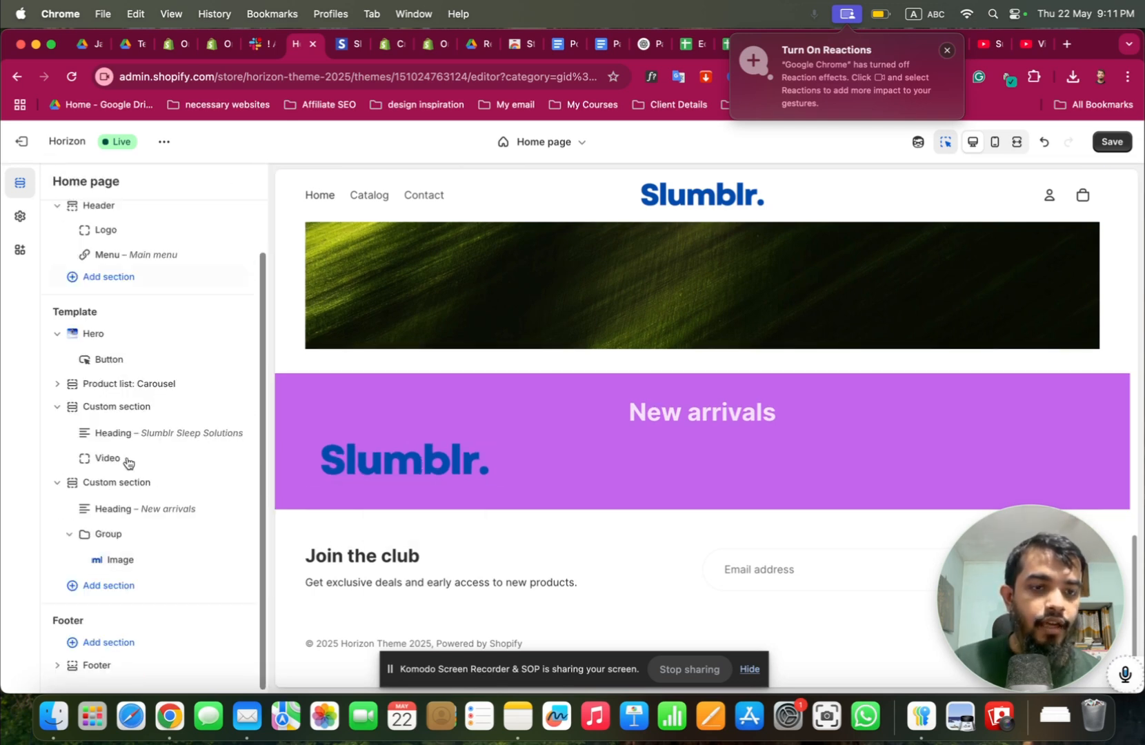
Duplicate the logo image three times inside the group and set the group's layout direction to Horizontal.
right_click(142, 562)
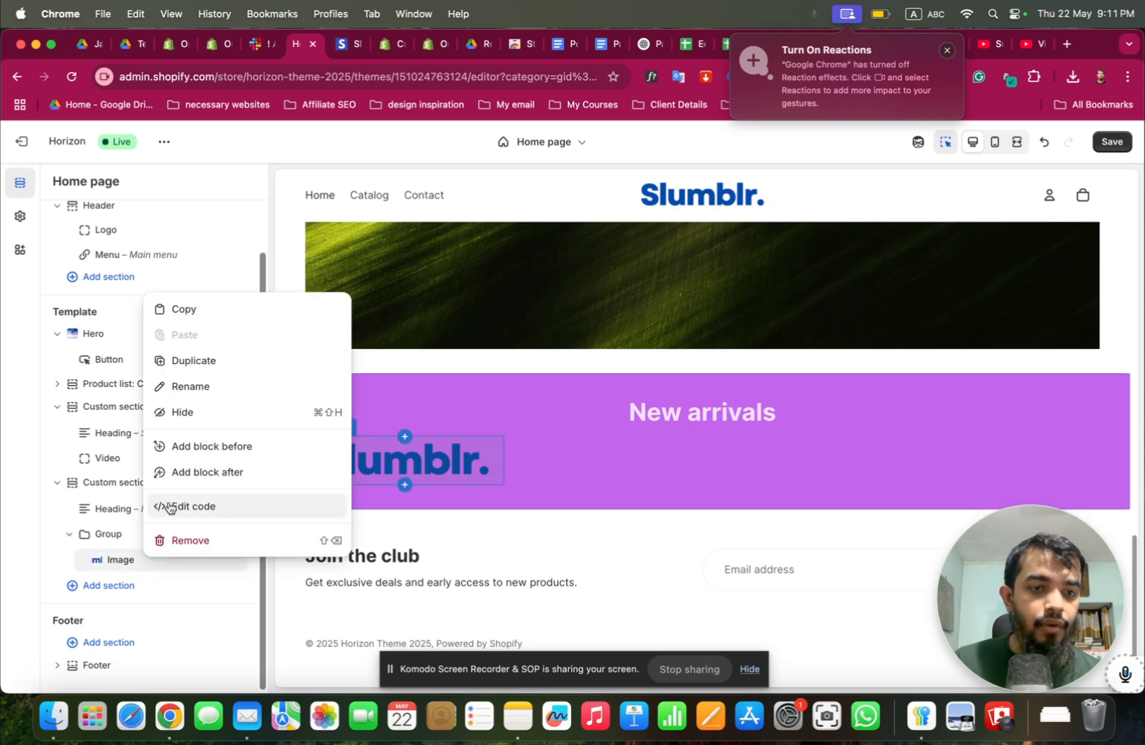
click(219, 369)
right_click(95, 562)
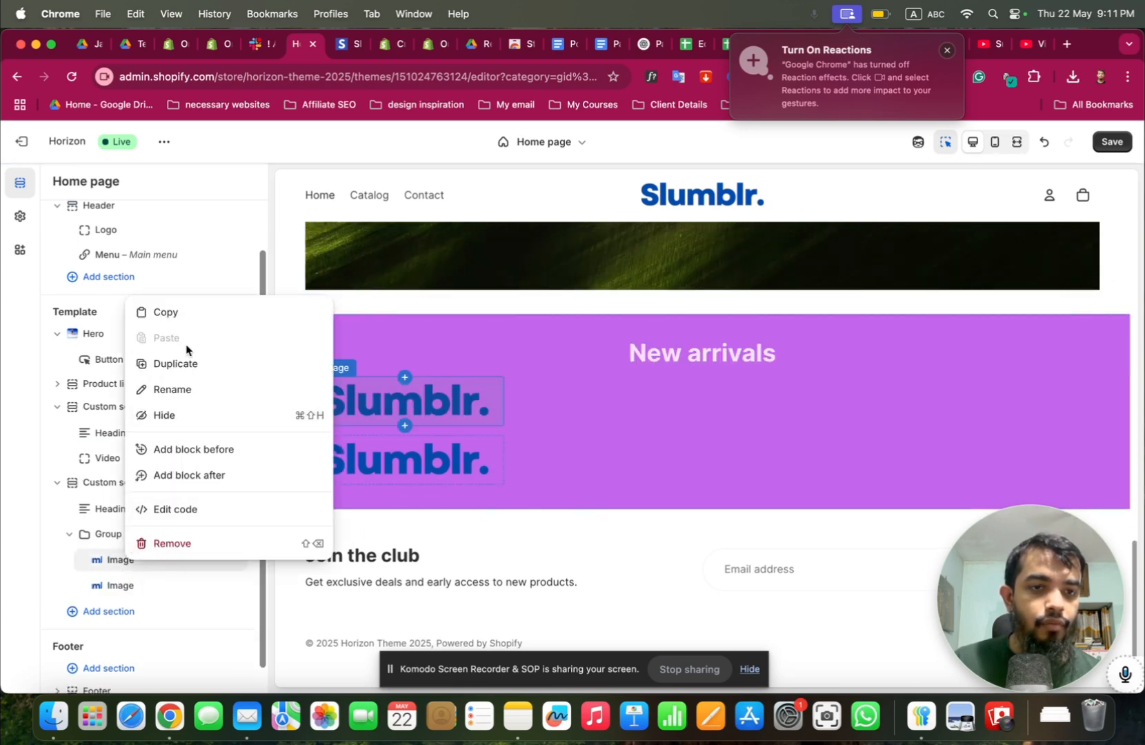
click(186, 361)
right_click(145, 562)
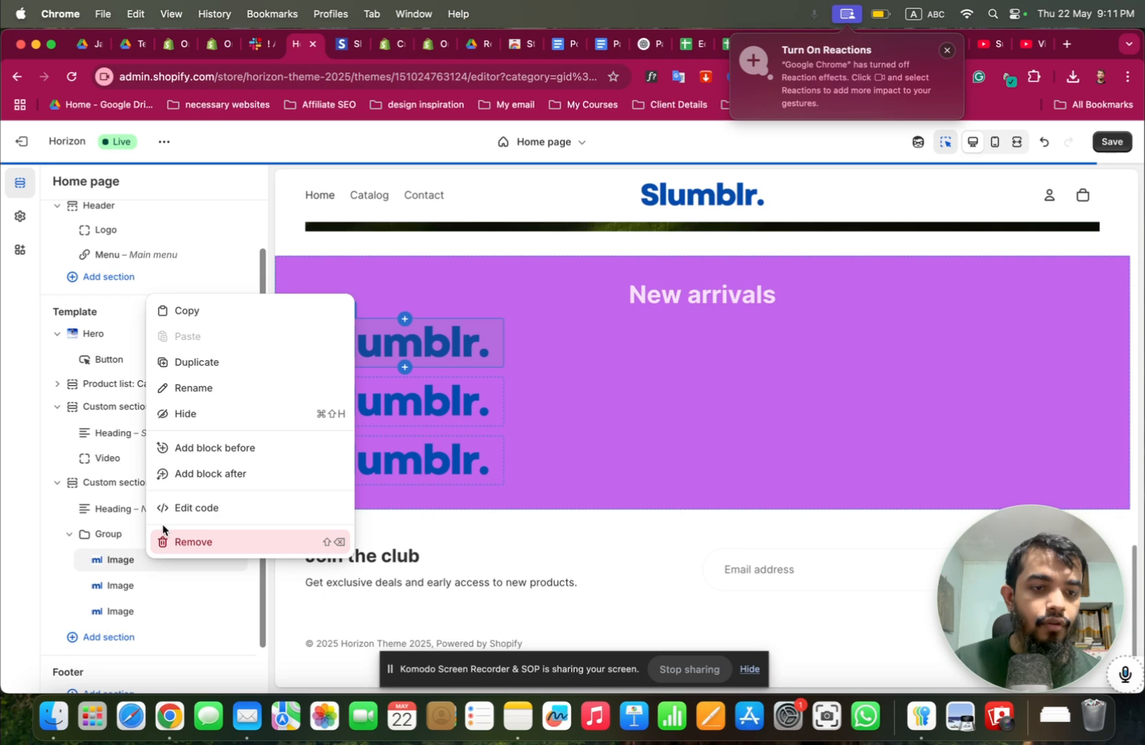
click(196, 369)
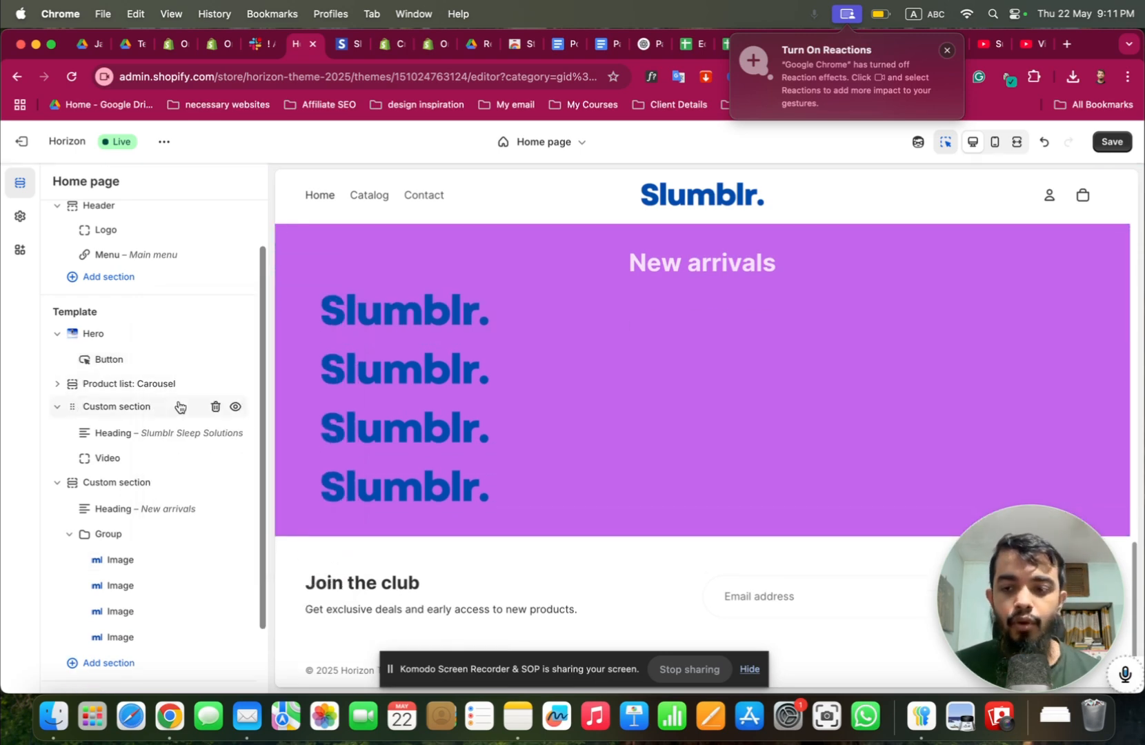
click(110, 534)
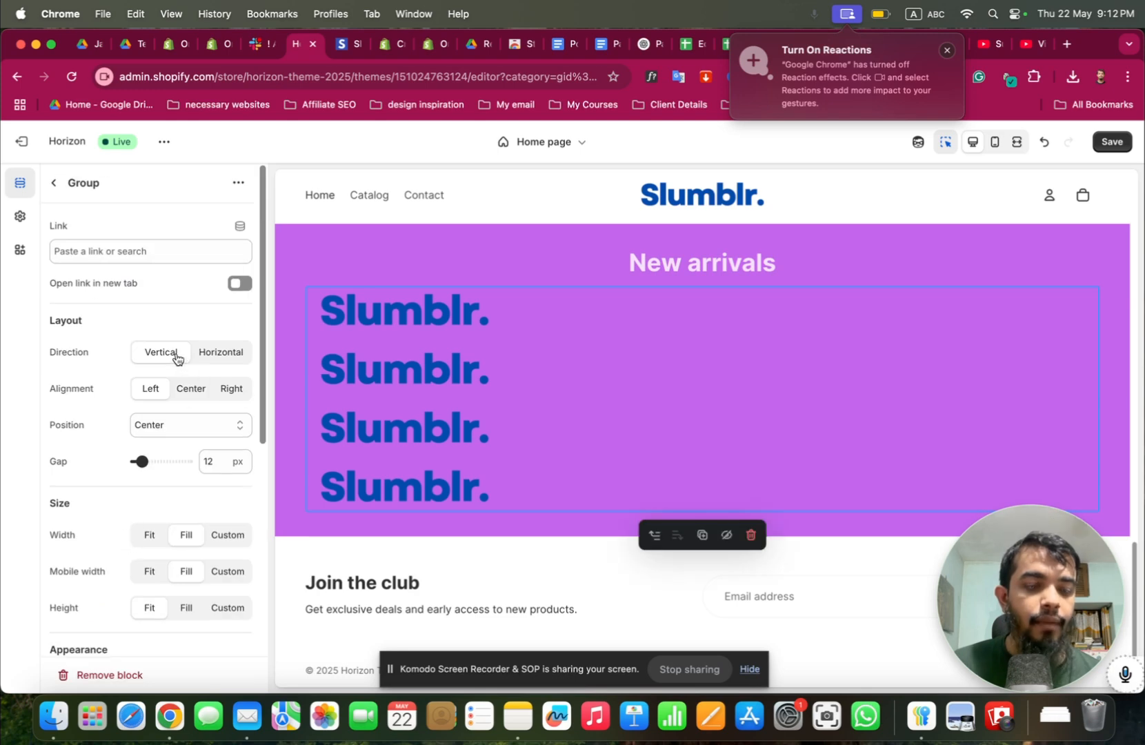
click(198, 353)
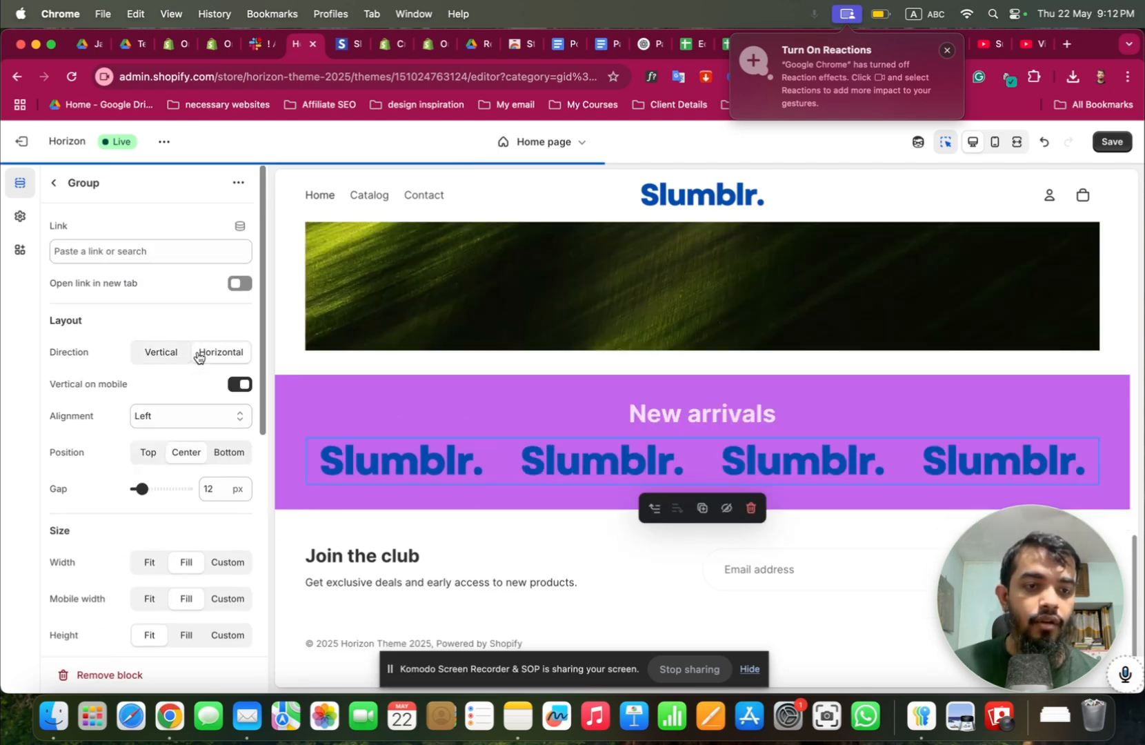
Change the color scheme of the custom section holding the New arrivals heading and logos to Scheme 1.
click(298, 412)
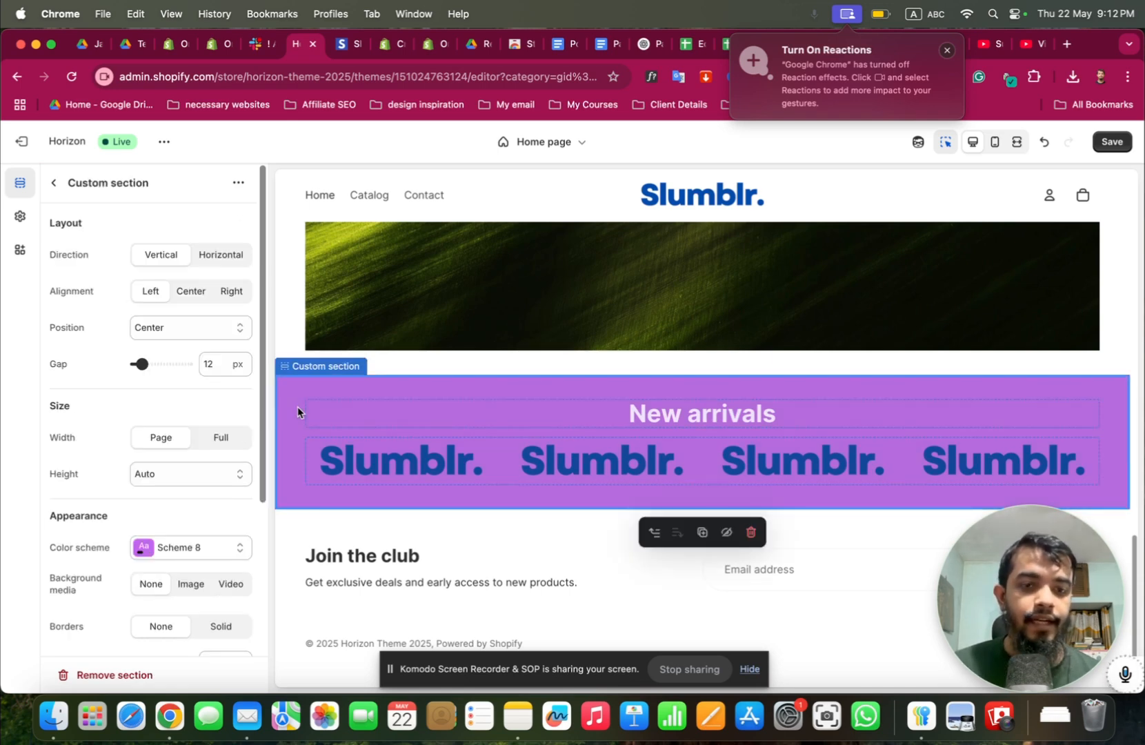
scroll(171, 410, down, 3)
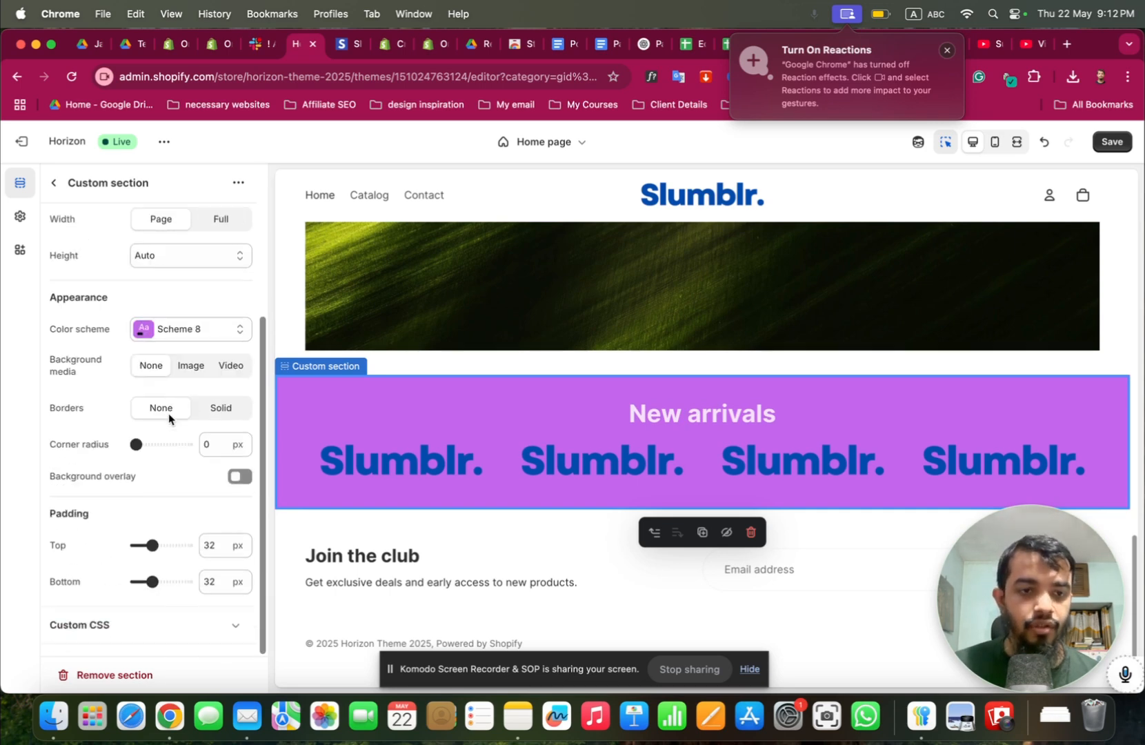
click(191, 331)
click(187, 380)
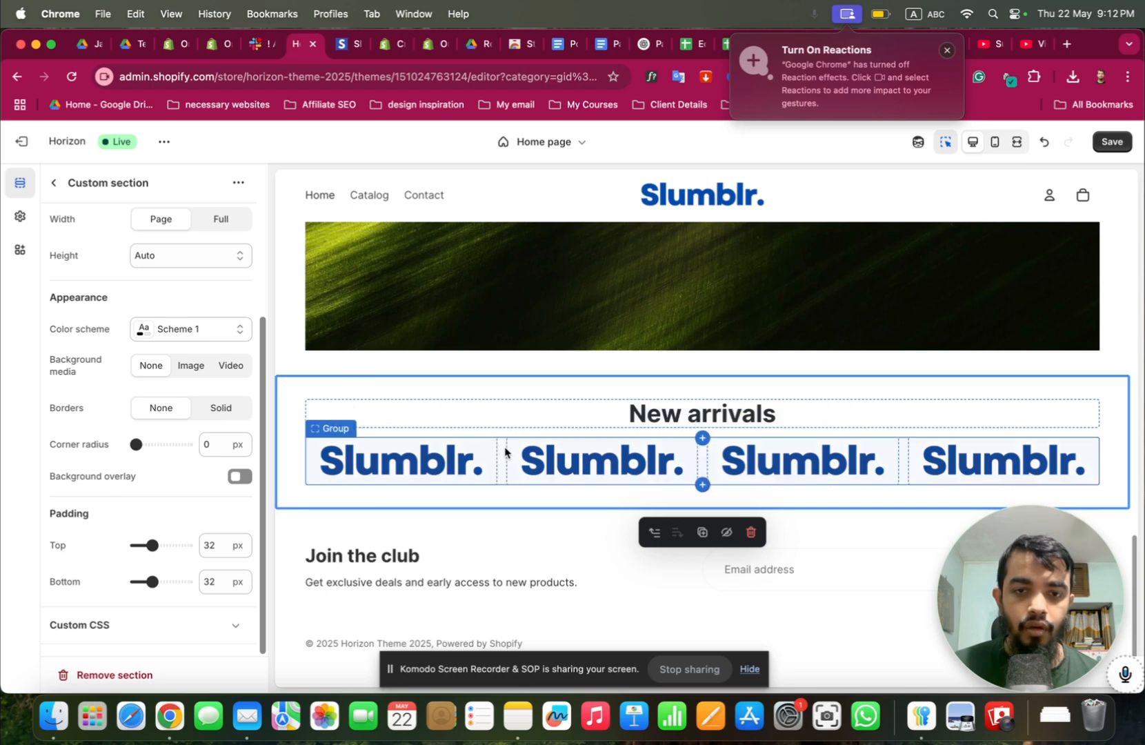
click(704, 462)
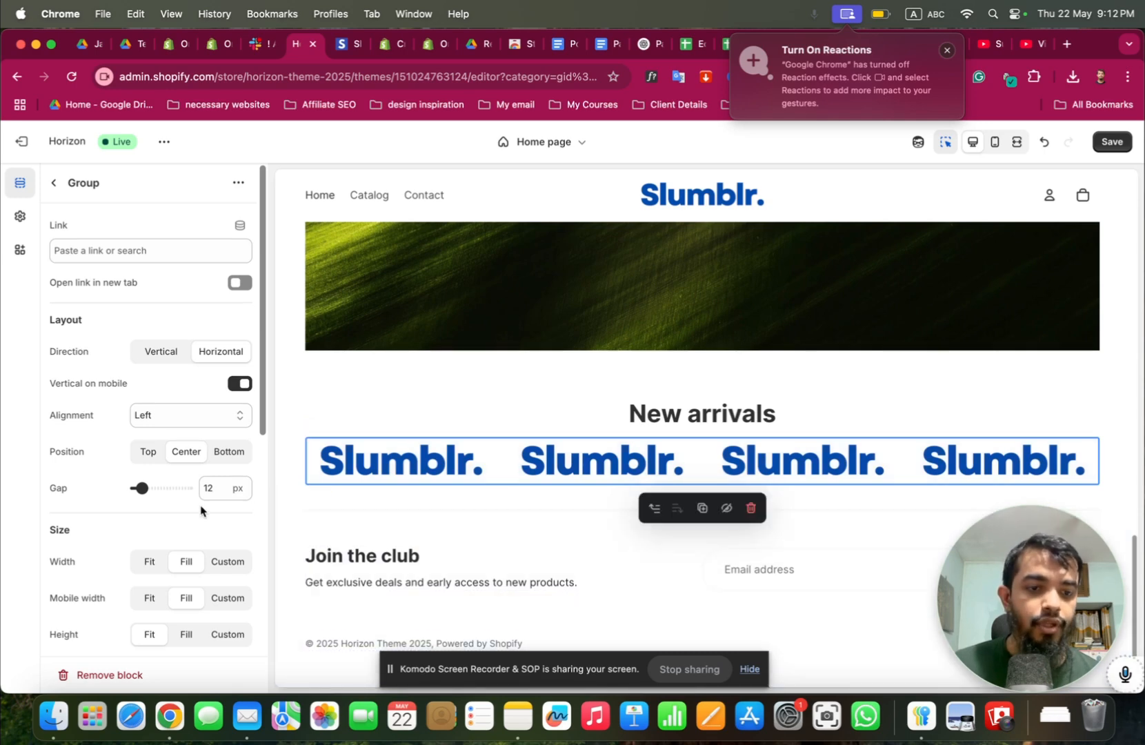
scroll(198, 504, down, 10)
scroll(198, 504, down, 1)
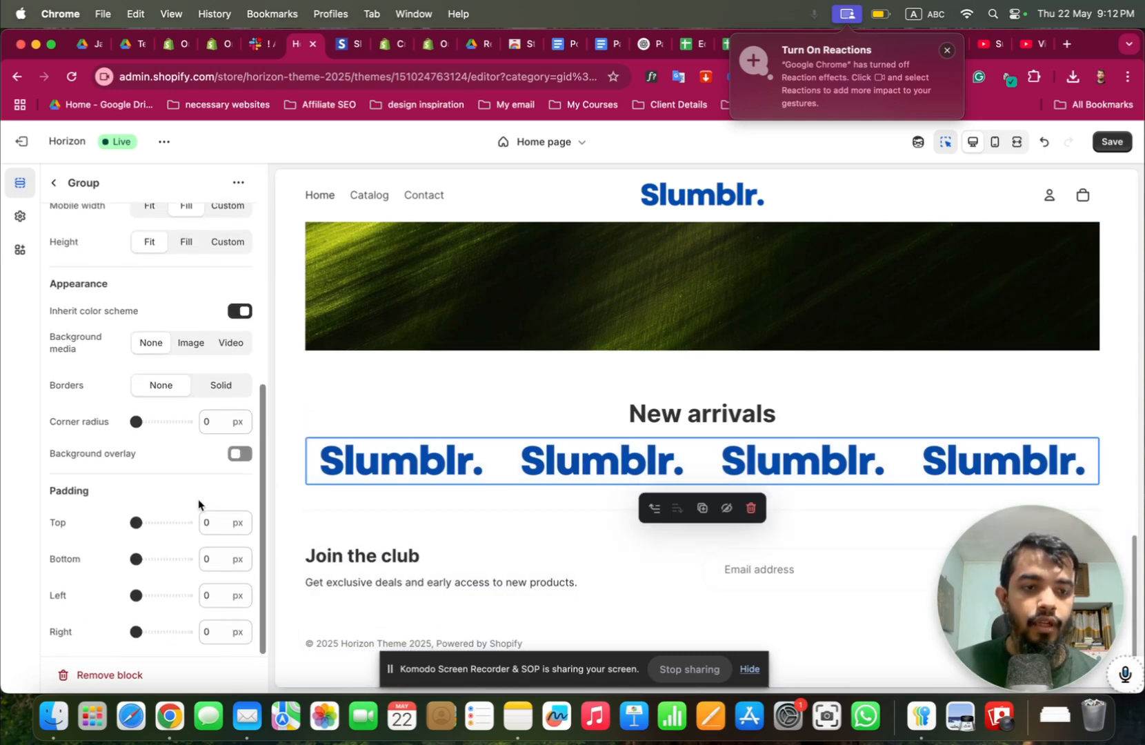
drag(1046, 622, 862, 583)
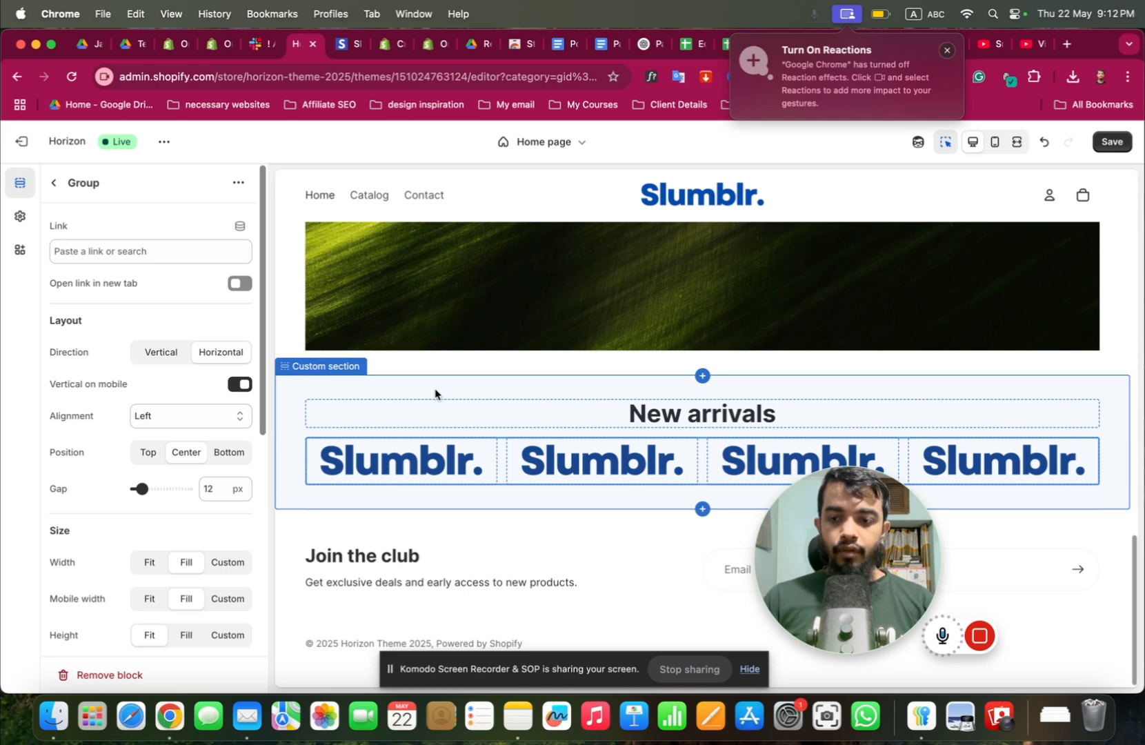
Switch the preview to mobile and turn off Vertical on mobile for the logo group.
click(434, 393)
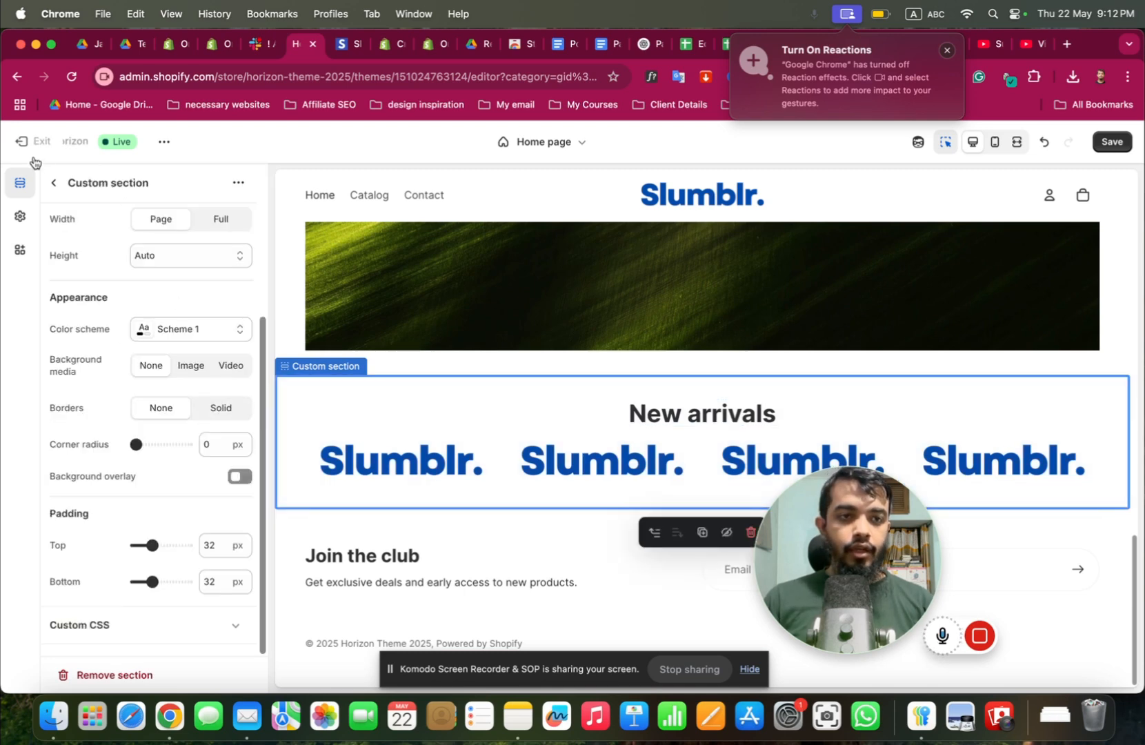
click(51, 181)
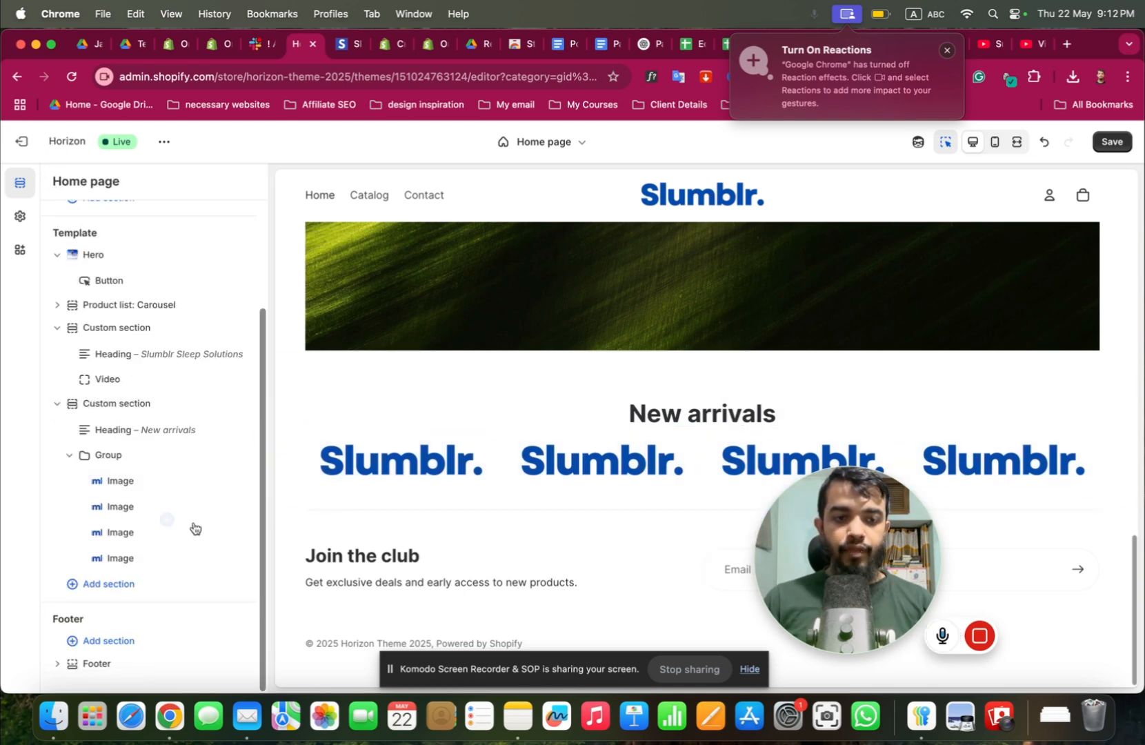
click(994, 142)
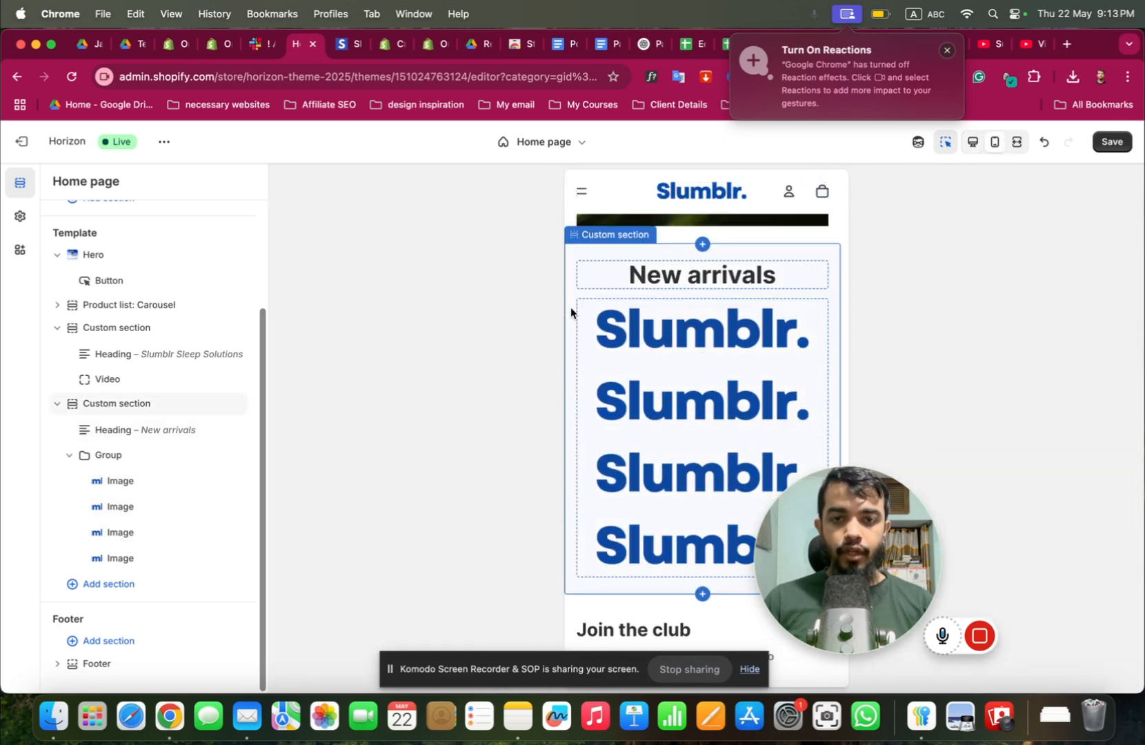
click(576, 367)
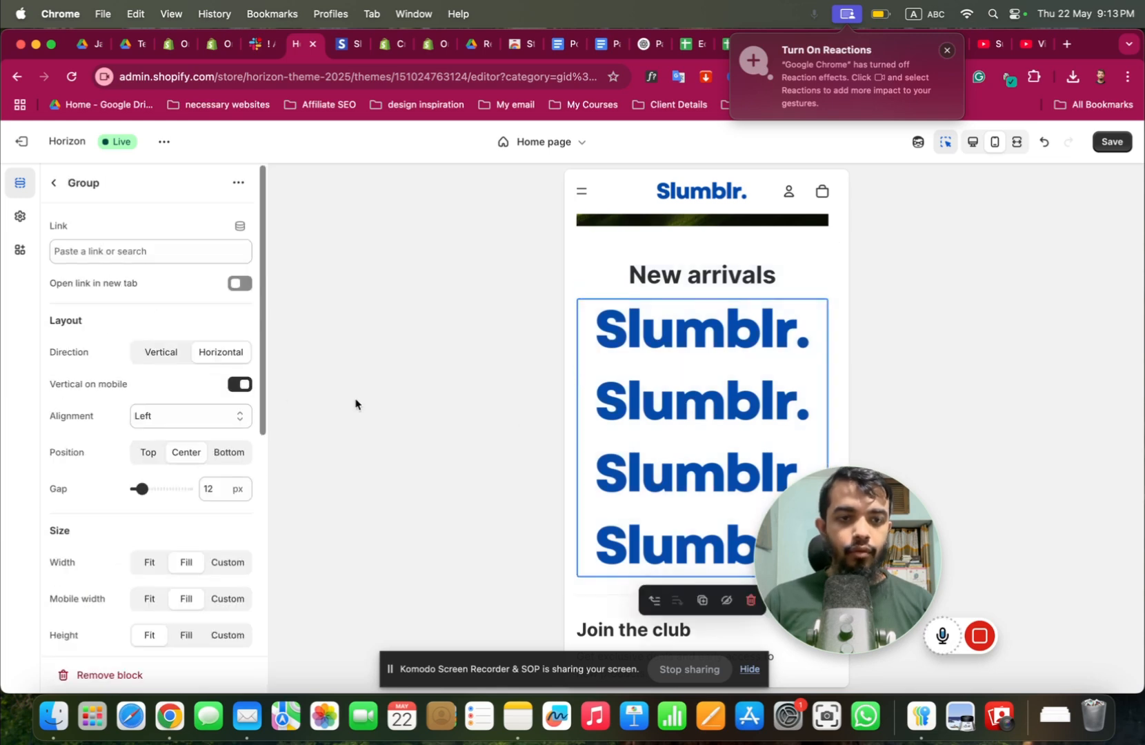
click(238, 384)
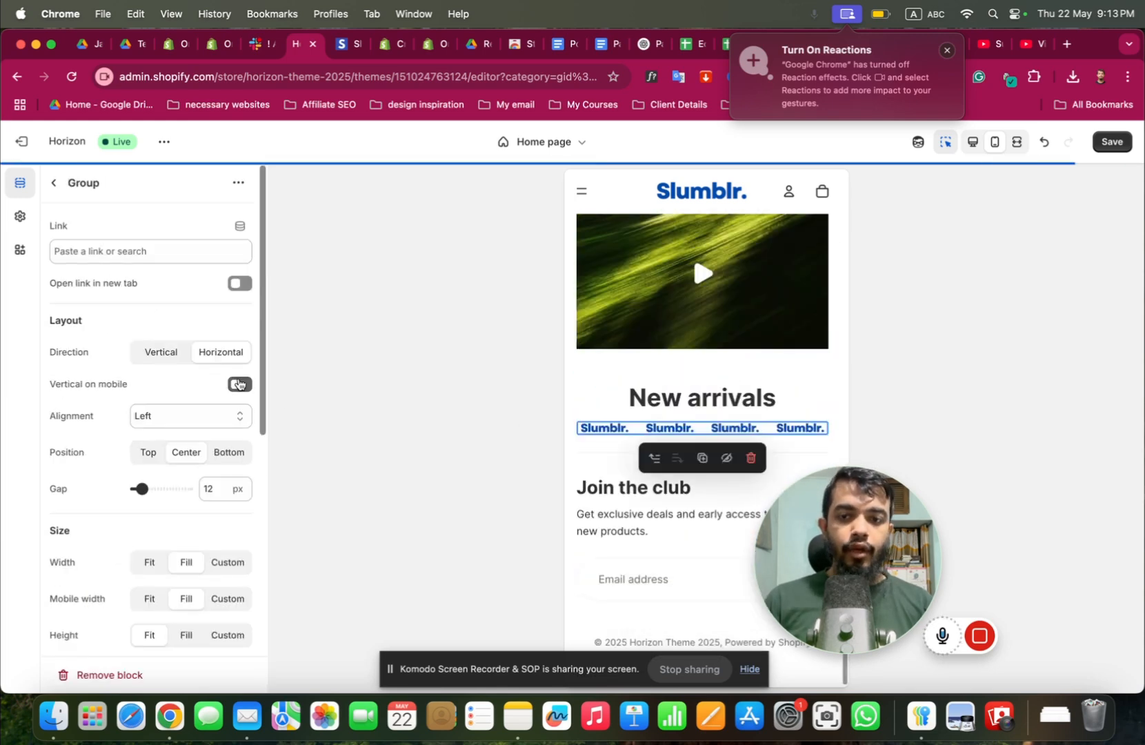
Review the layout, size, appearance and padding settings of the logo group and its parent custom section.
click(169, 422)
click(168, 419)
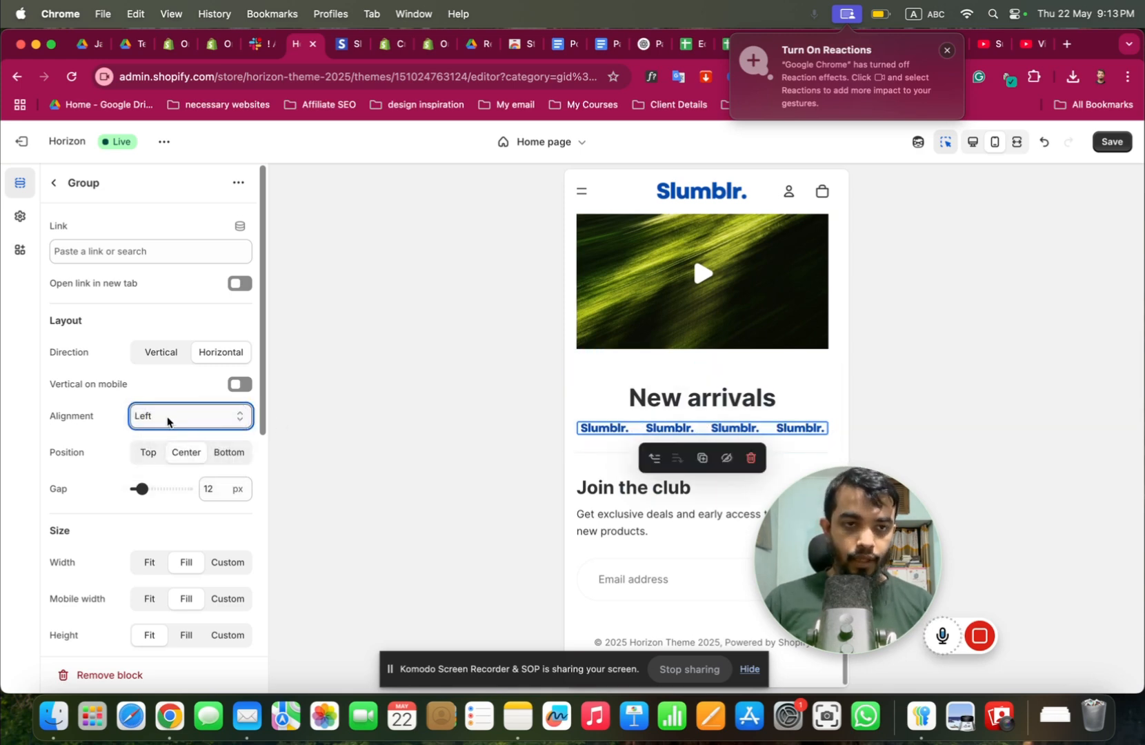
scroll(163, 413, down, 10)
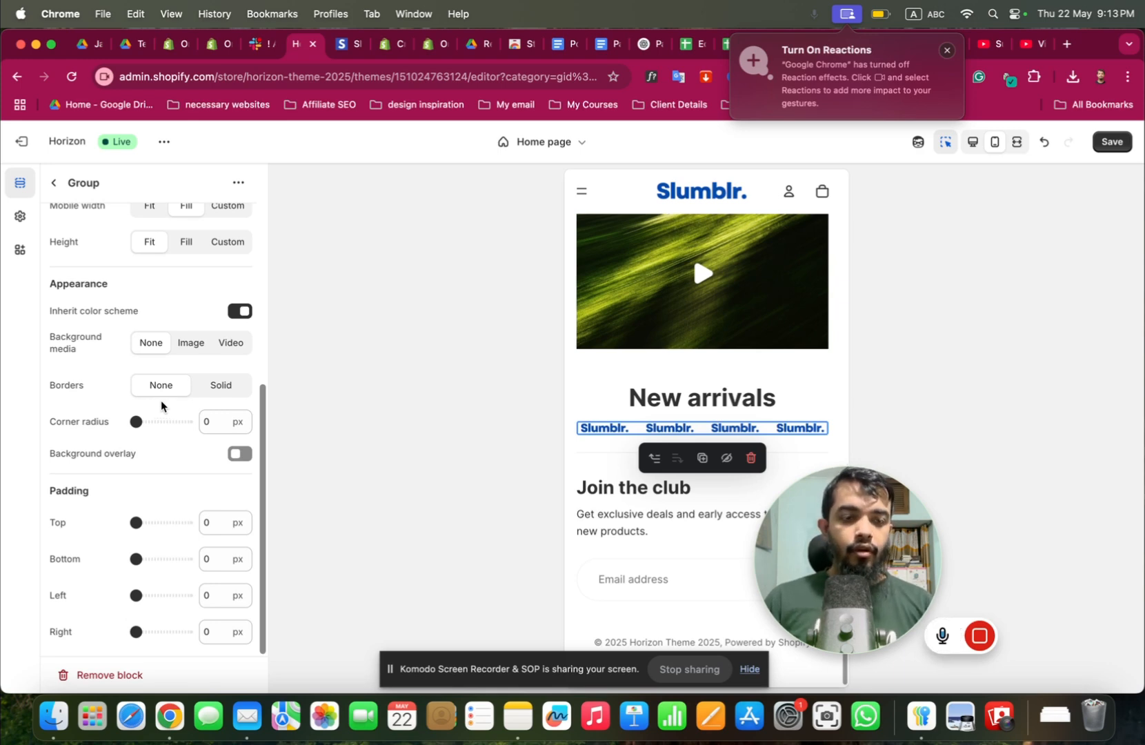
click(784, 450)
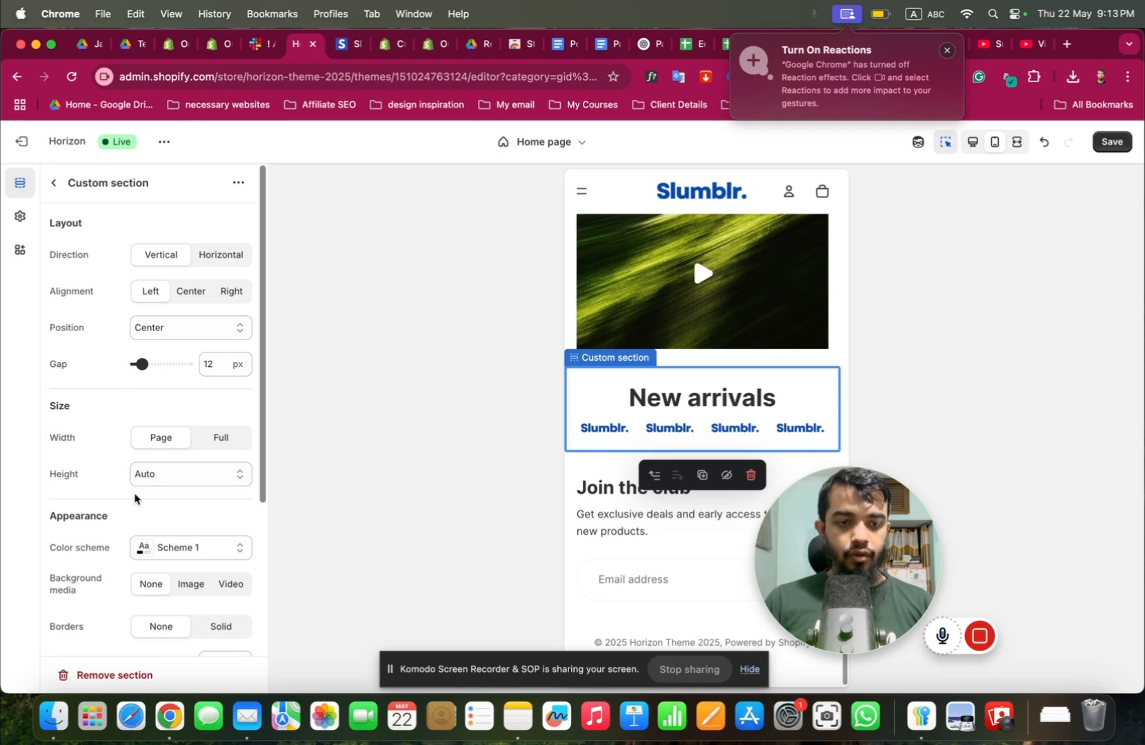
scroll(135, 497, down, 4)
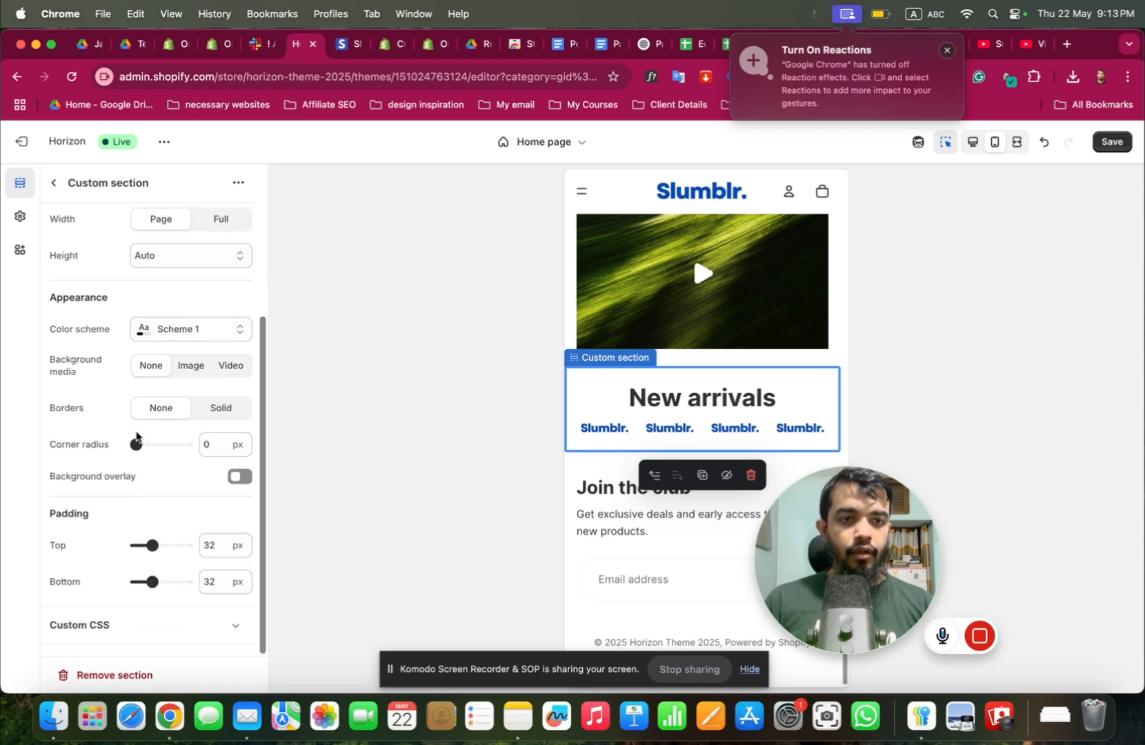
scroll(136, 433, up, 4)
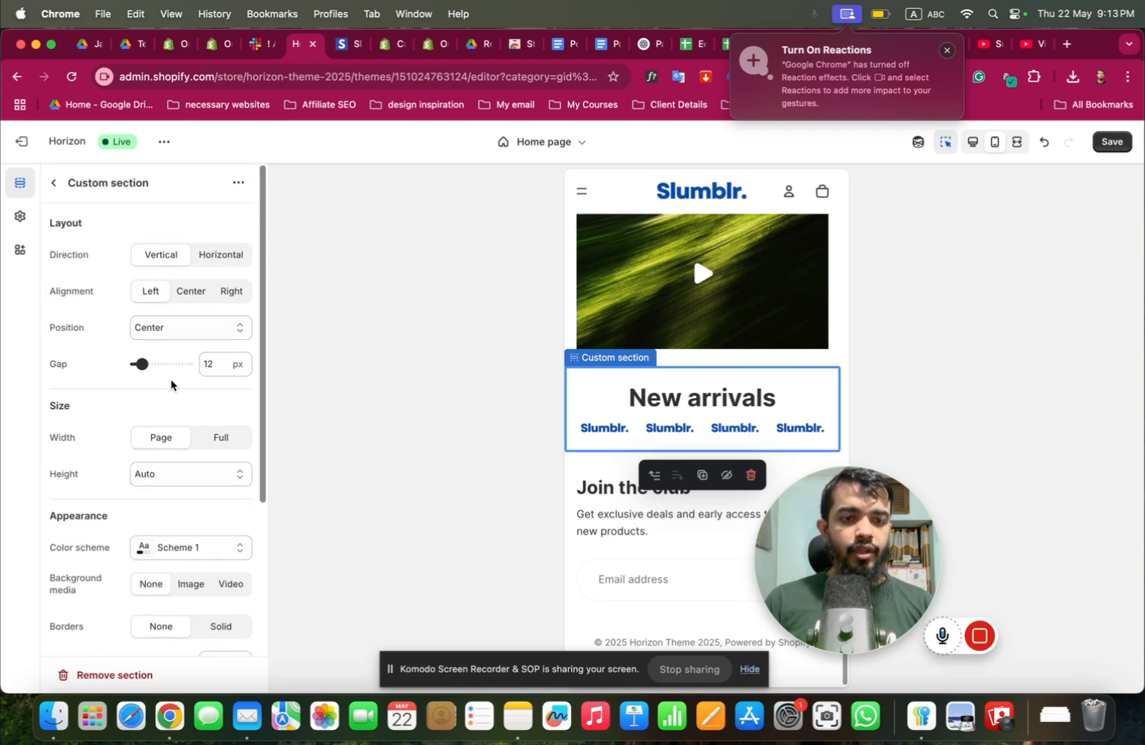
click(193, 330)
click(196, 327)
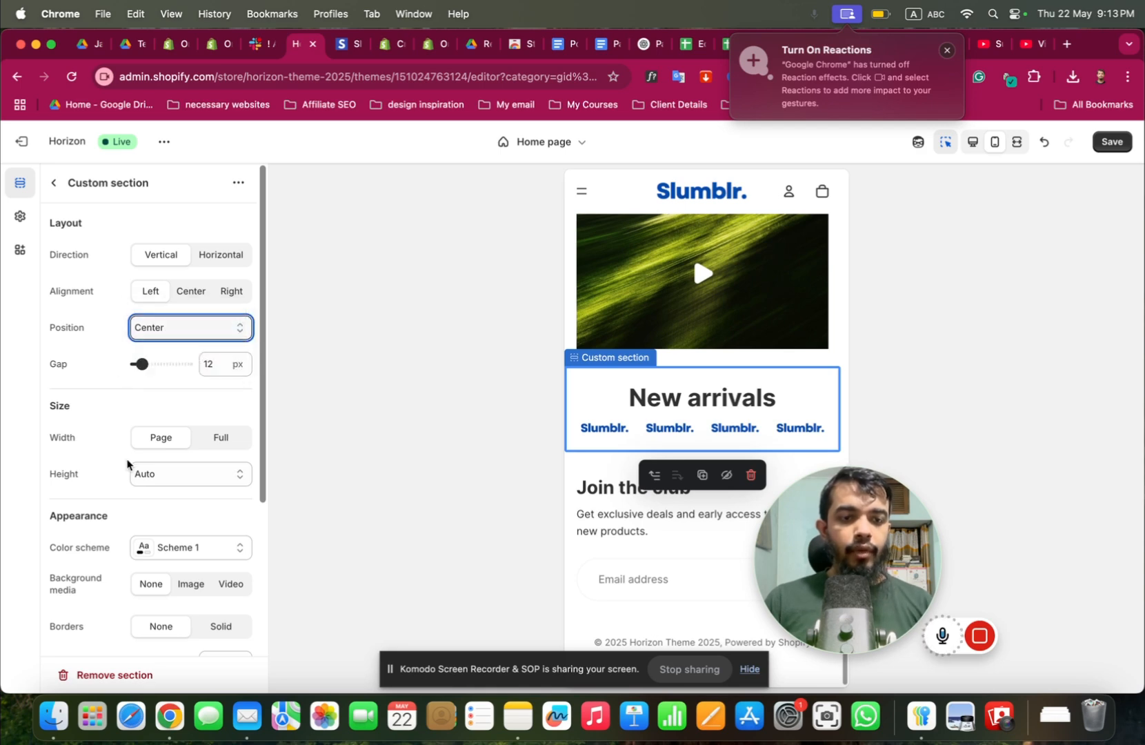
scroll(128, 463, down, 2)
scroll(128, 462, up, 2)
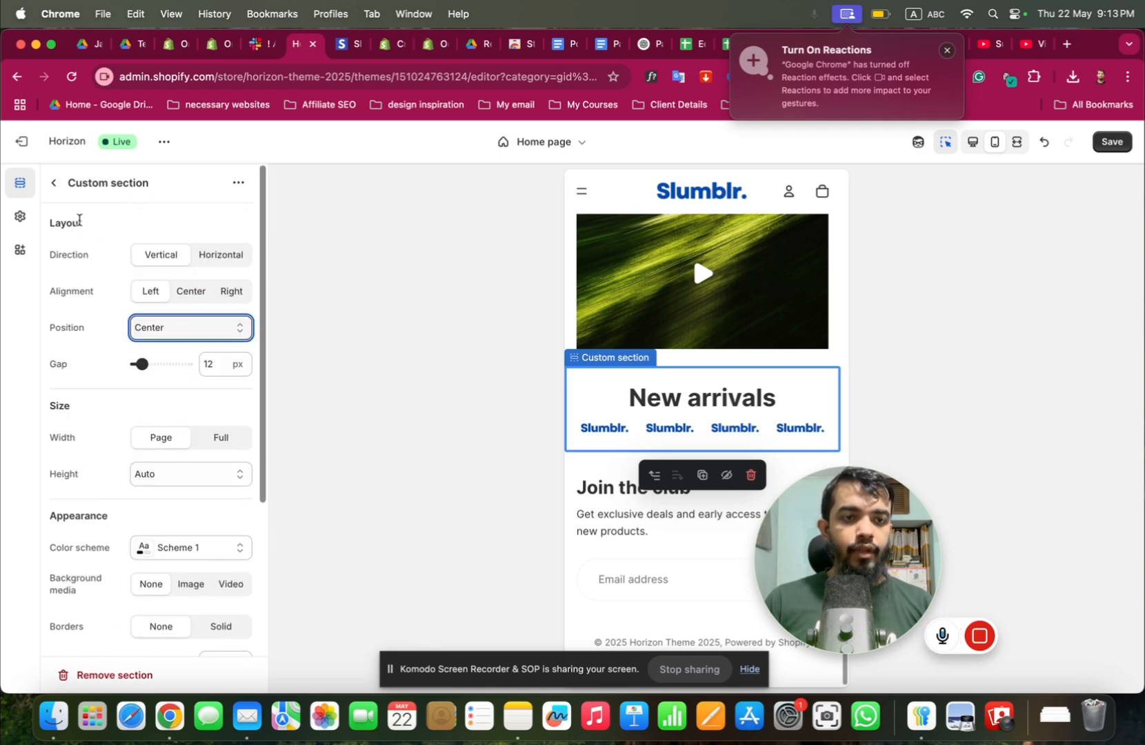
click(54, 183)
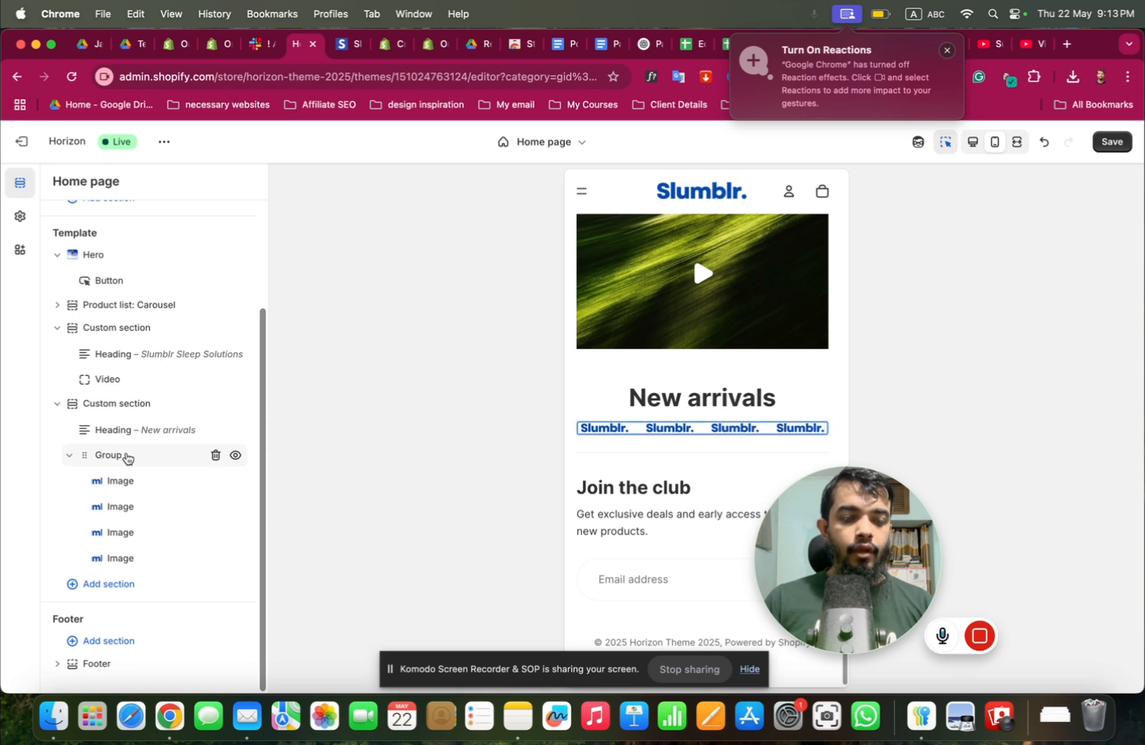
click(126, 456)
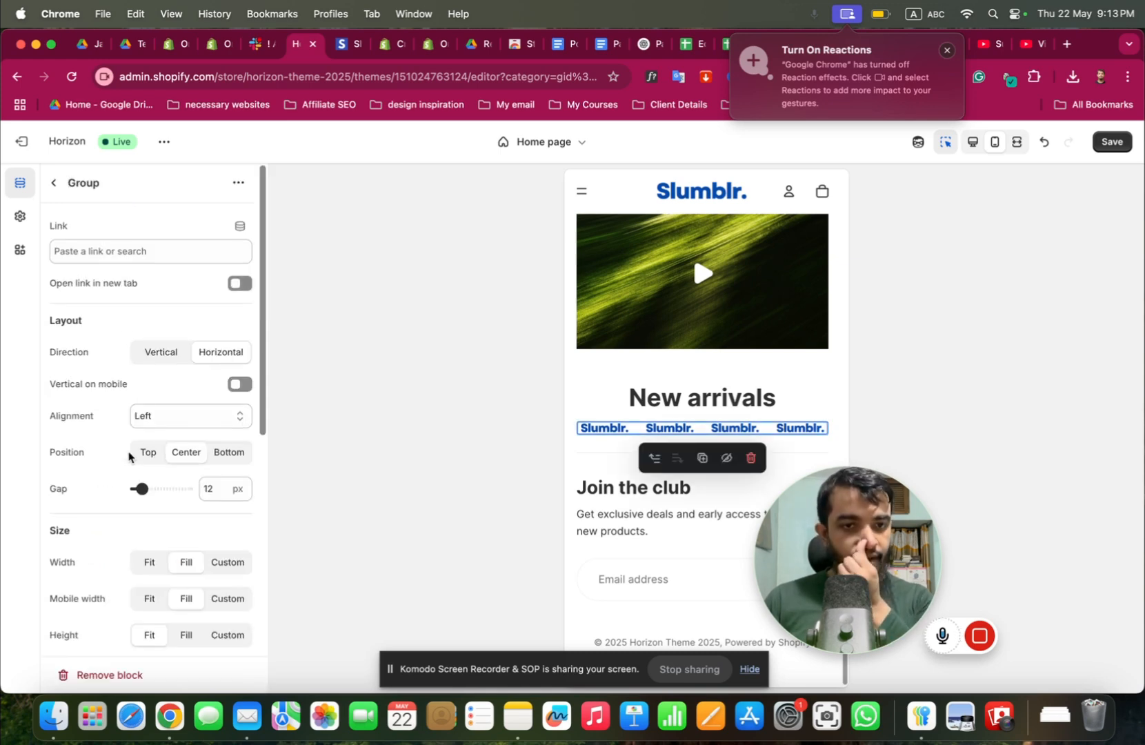
scroll(127, 451, down, 10)
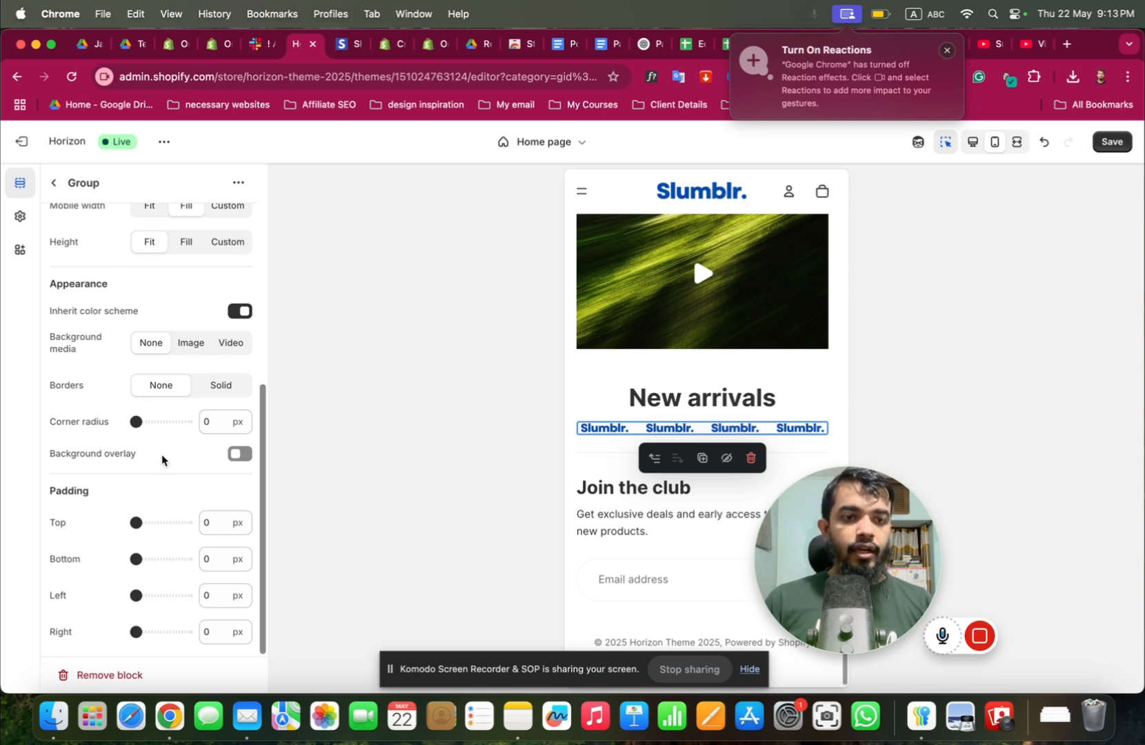
click(55, 184)
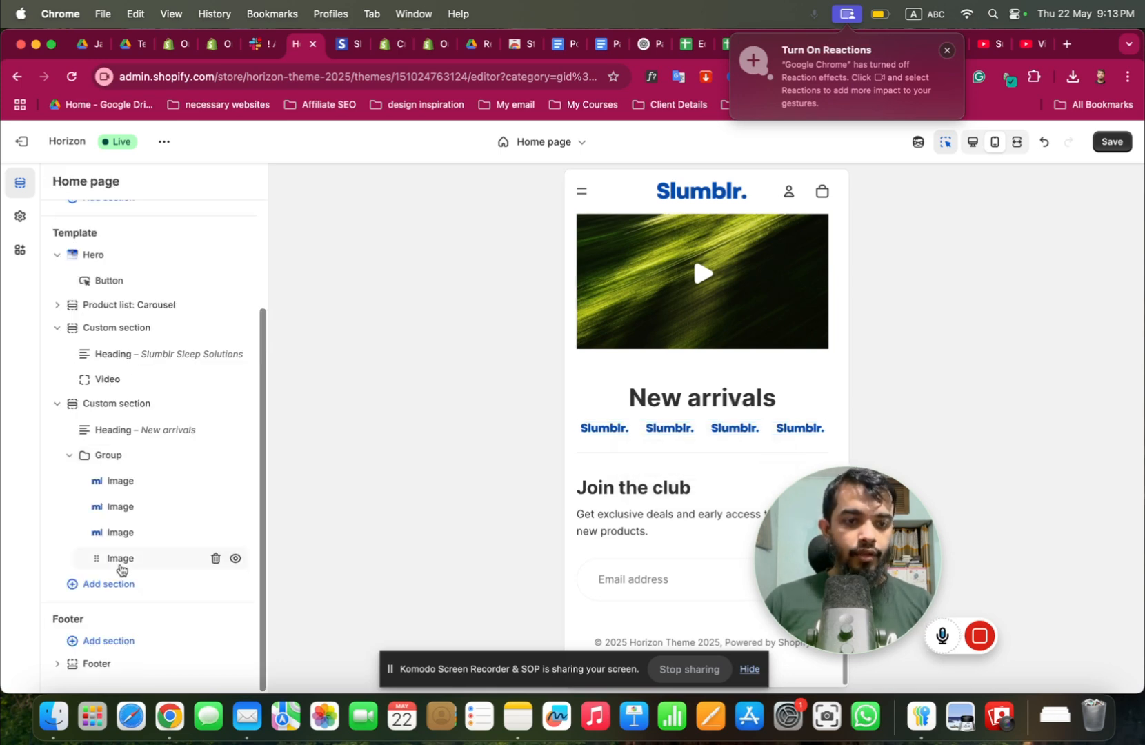
Browse the block types available for insertion between the New arrivals heading and the logo group, and leave without adding one.
mouse_move(116, 575)
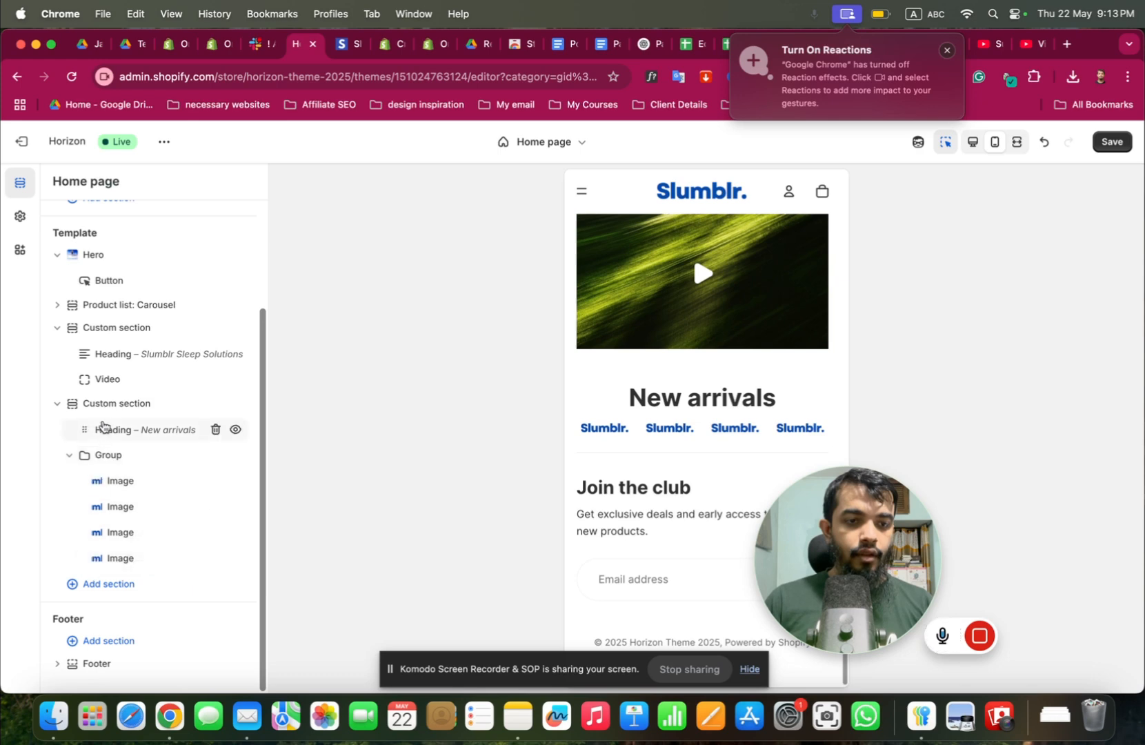
click(161, 442)
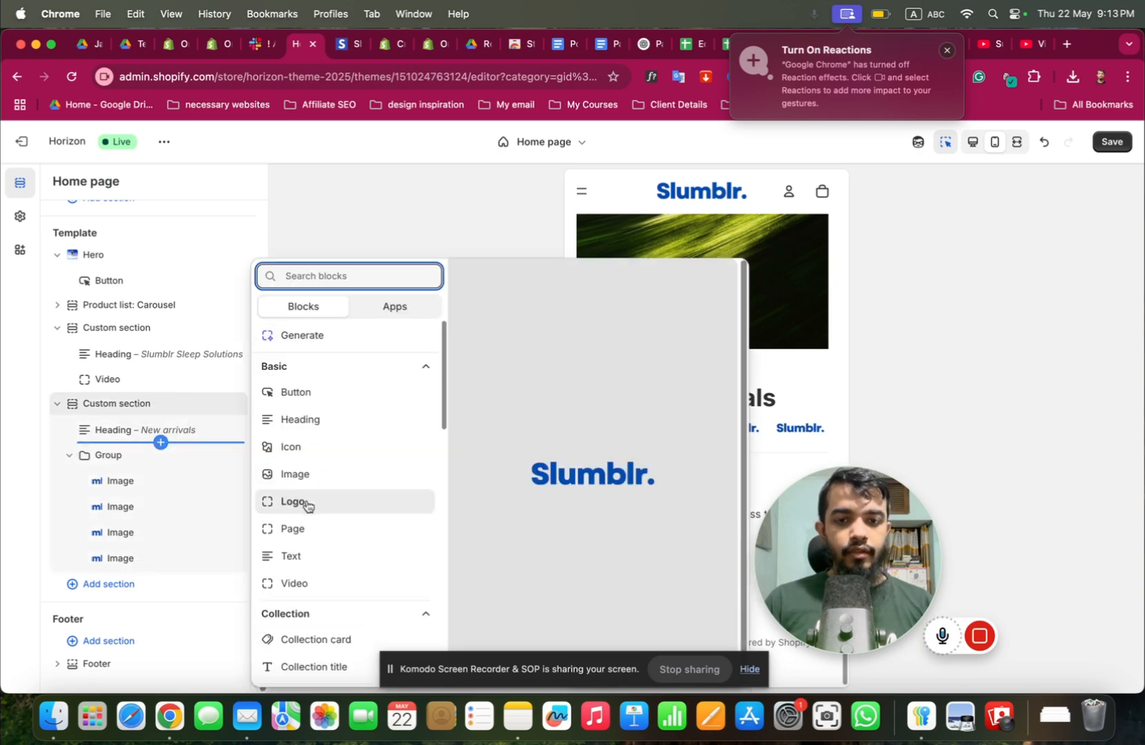
scroll(308, 505, down, 3)
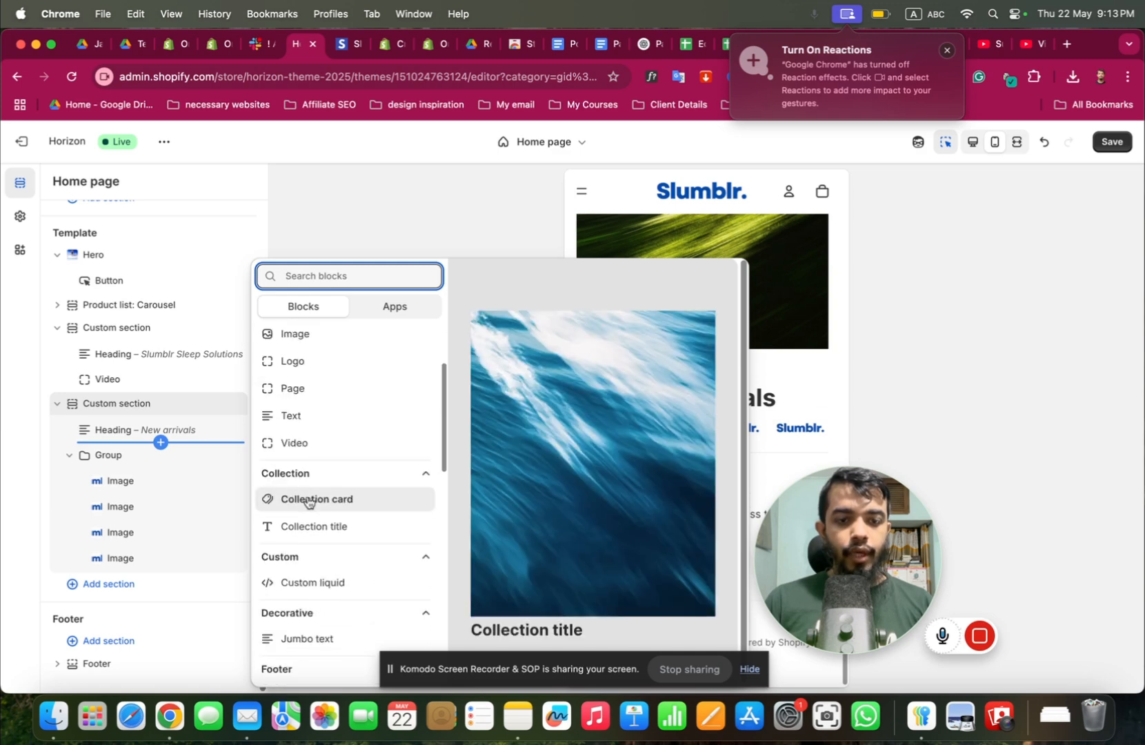
scroll(308, 504, down, 3)
scroll(307, 501, down, 1)
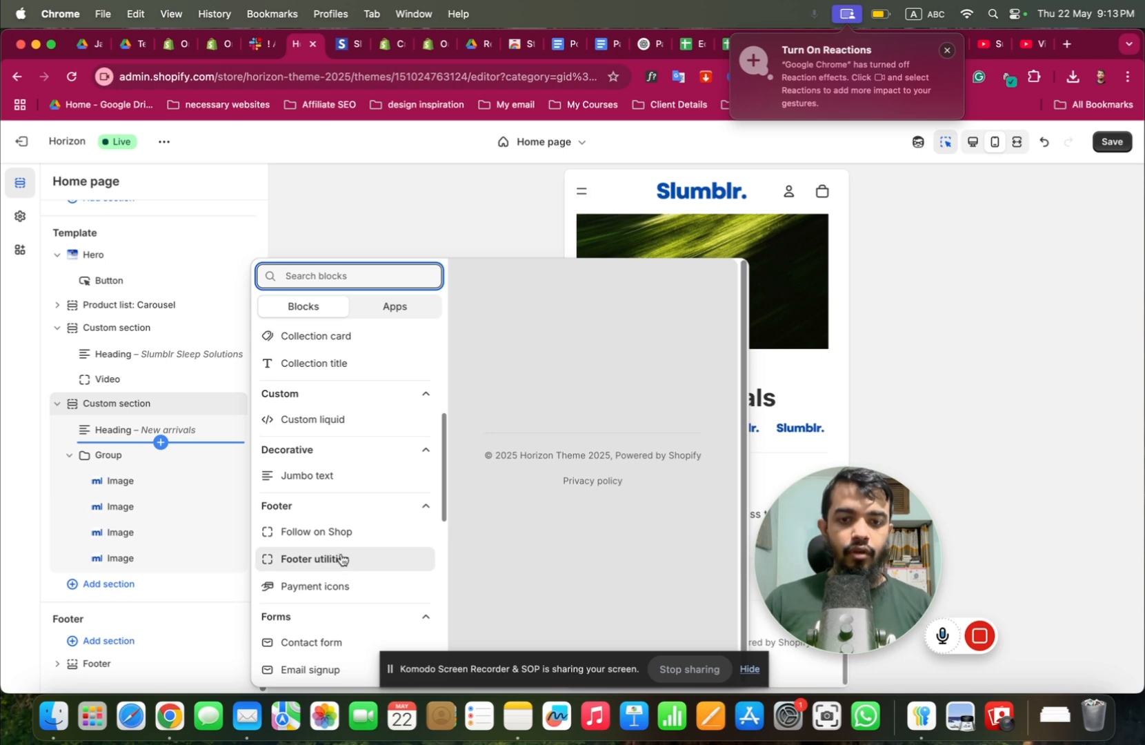
scroll(348, 545, up, 5)
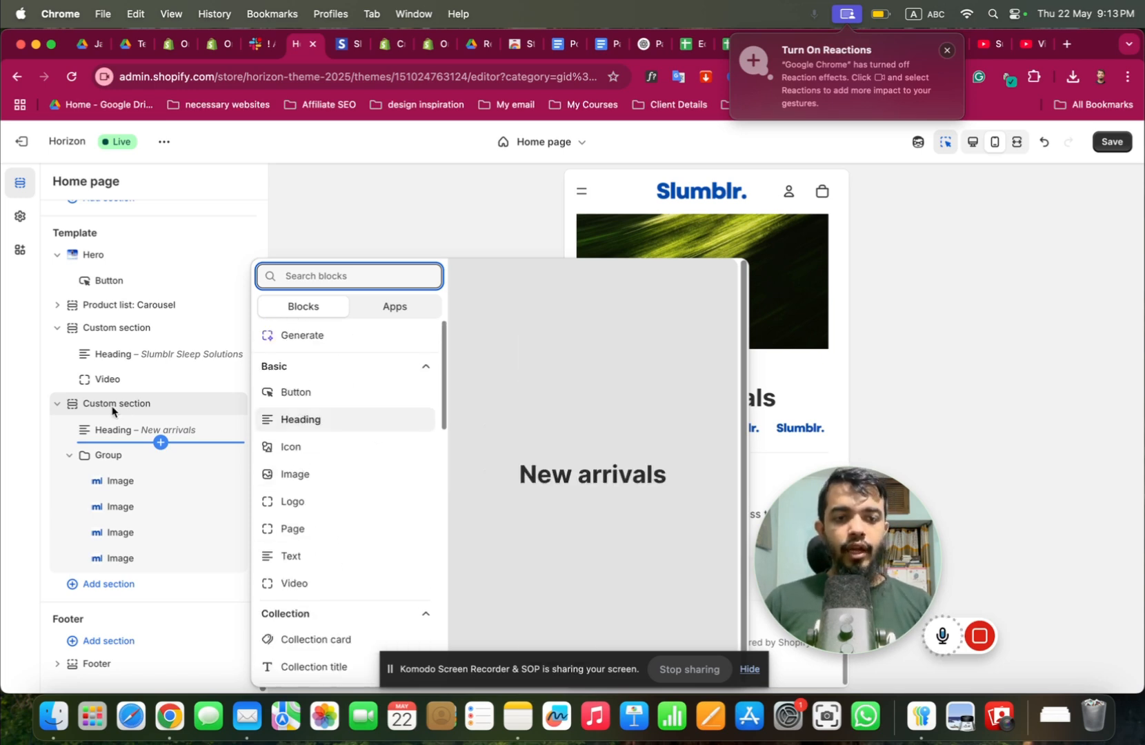
click(48, 384)
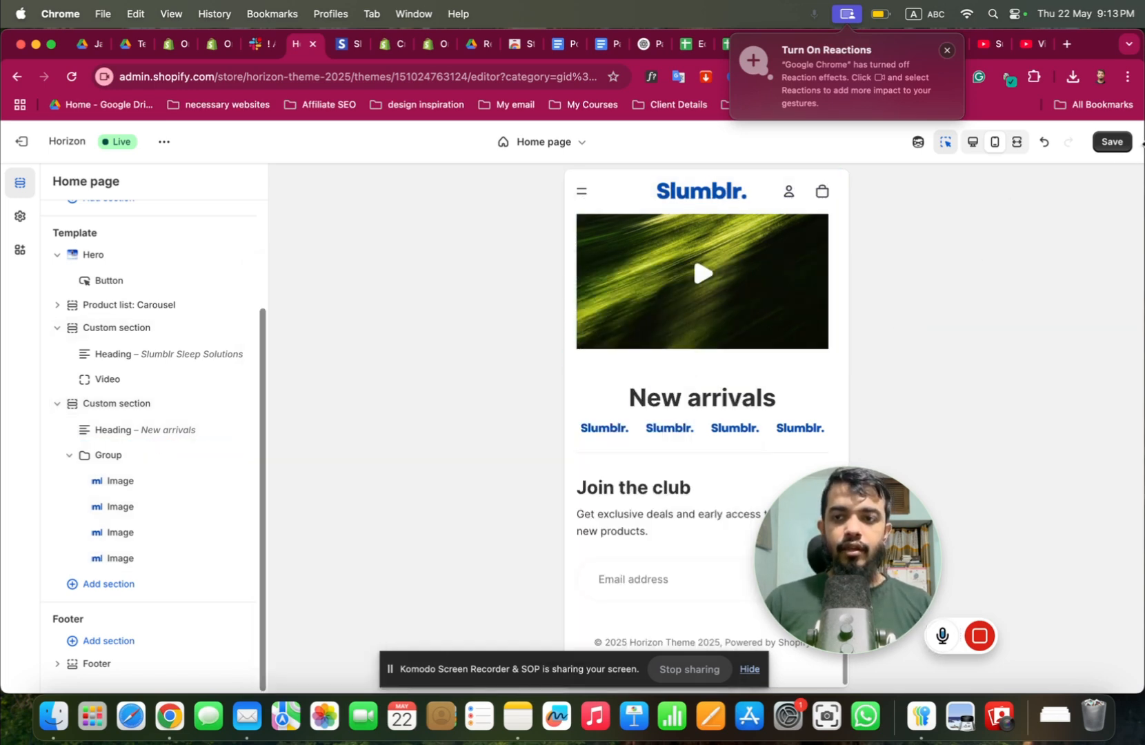
Save the home page changes and return the preview to desktop.
click(1126, 142)
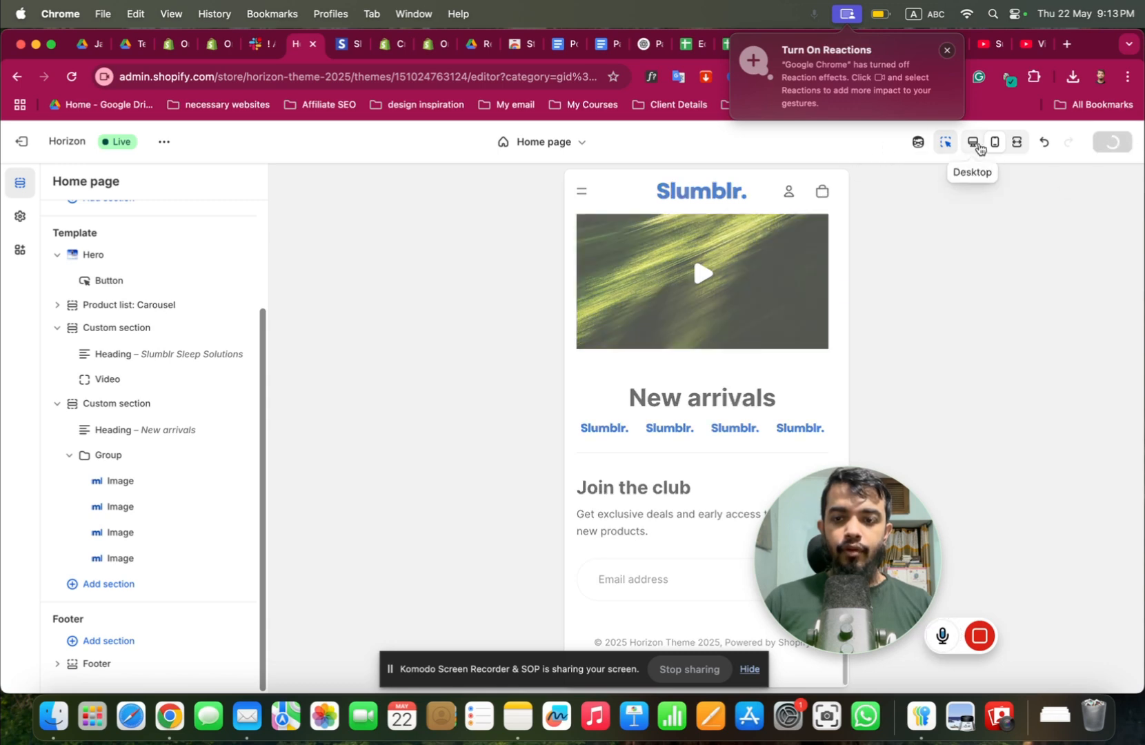
click(979, 146)
Examine the section below As Seen On on the live Slumblr store.
click(343, 45)
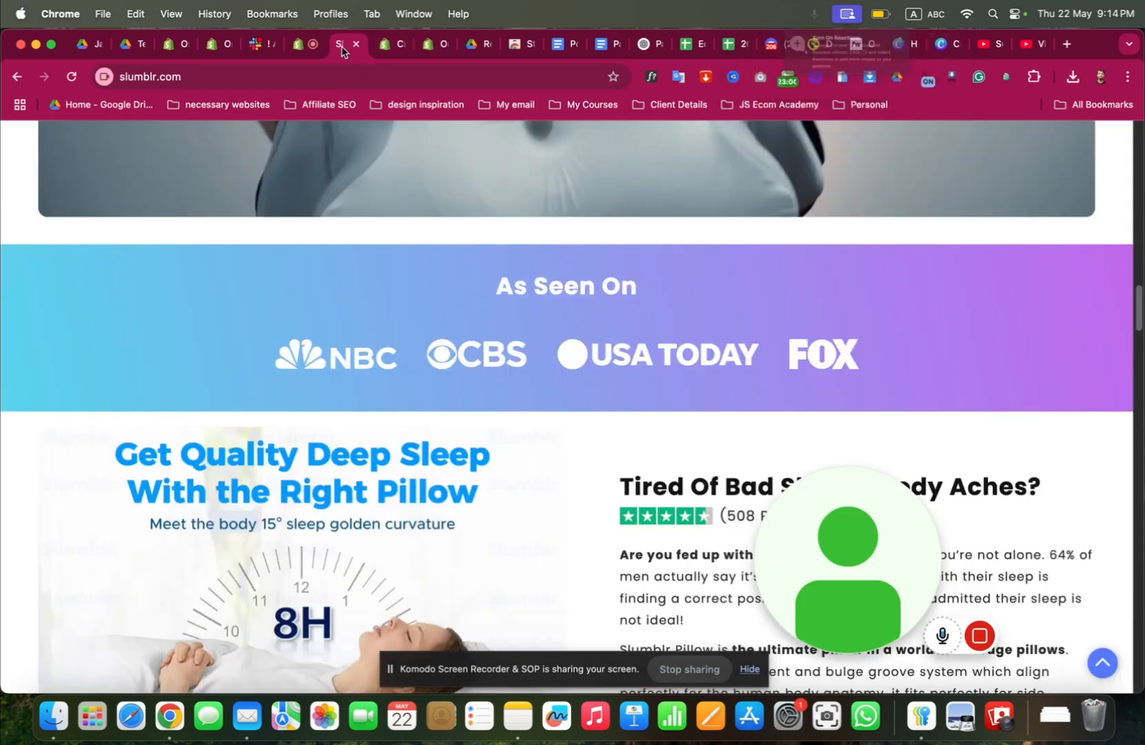
scroll(431, 413, down, 2)
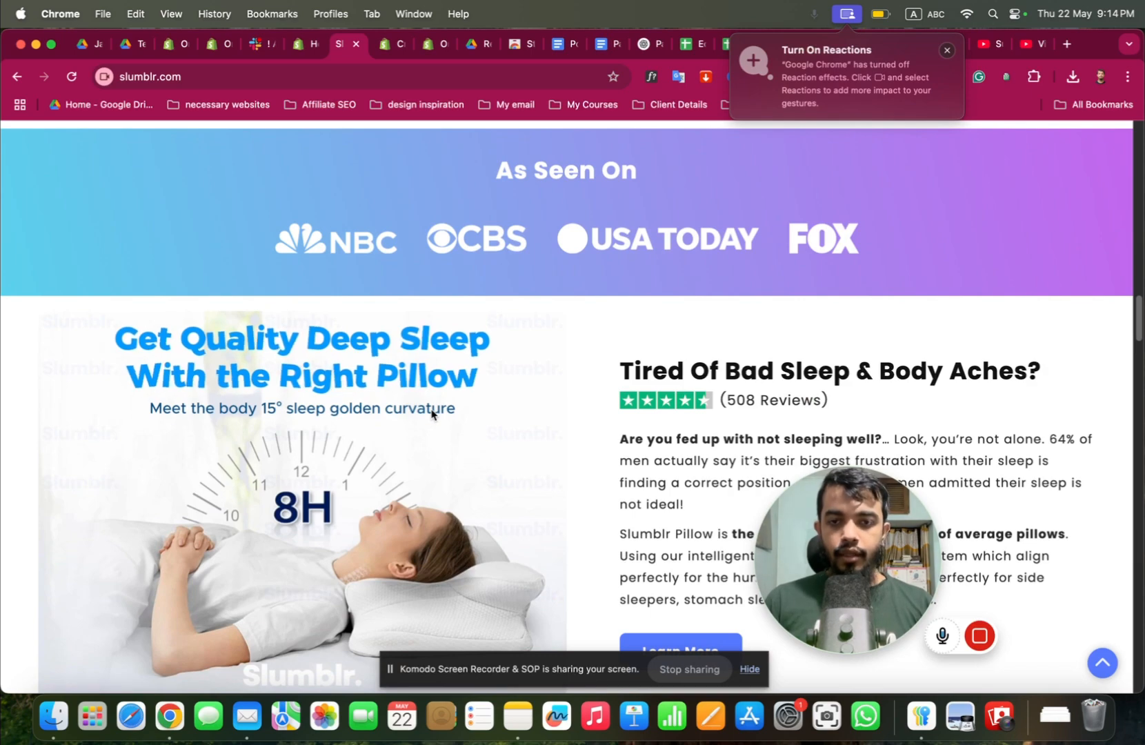
scroll(420, 393, down, 2)
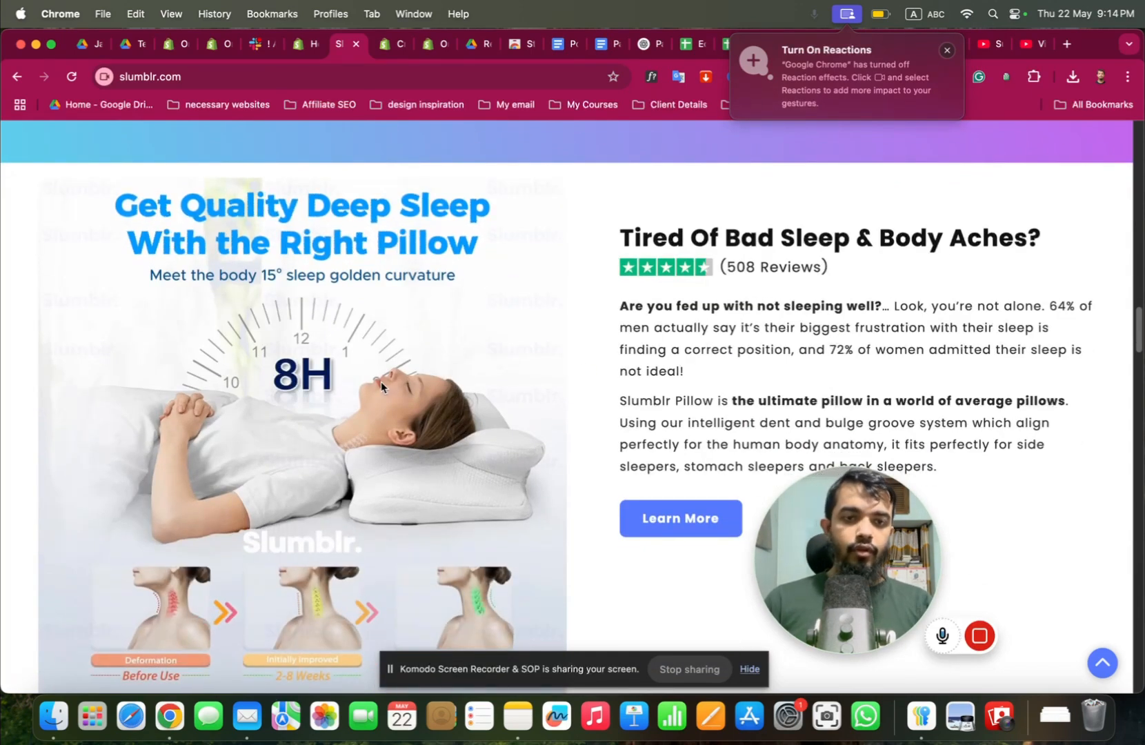
Back in the theme editor, add an Image with text section below the logo section and return to the section list.
click(300, 48)
scroll(297, 386, down, 12)
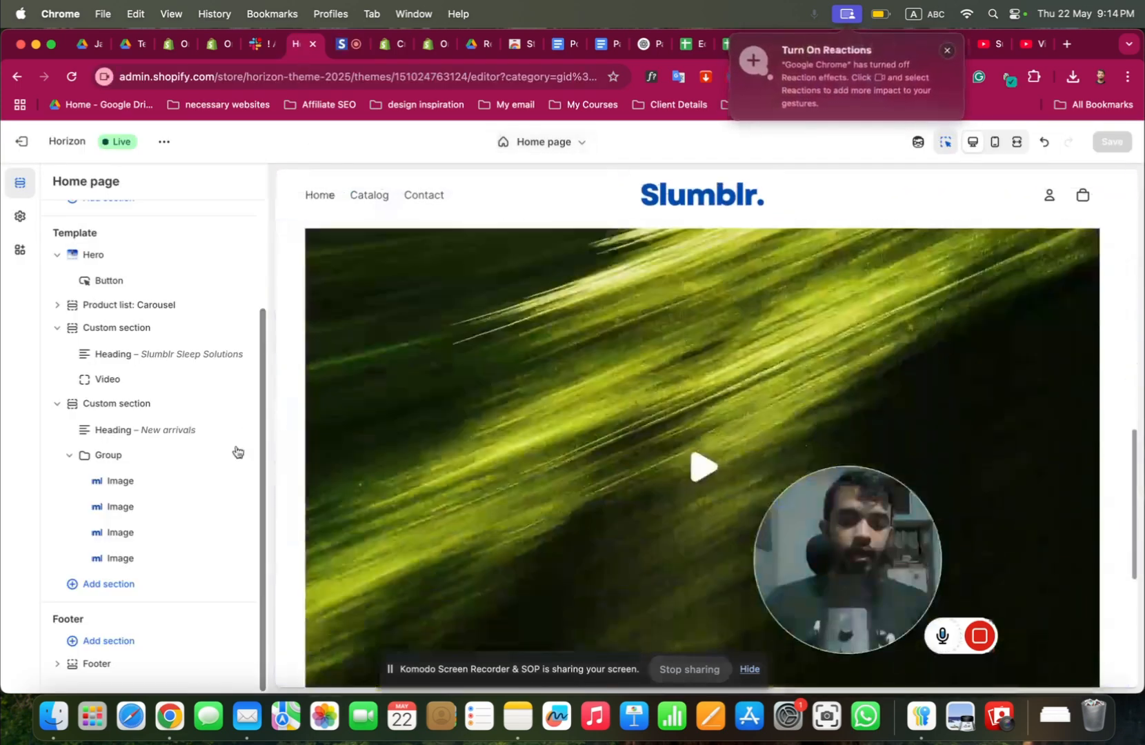
scroll(460, 455, down, 4)
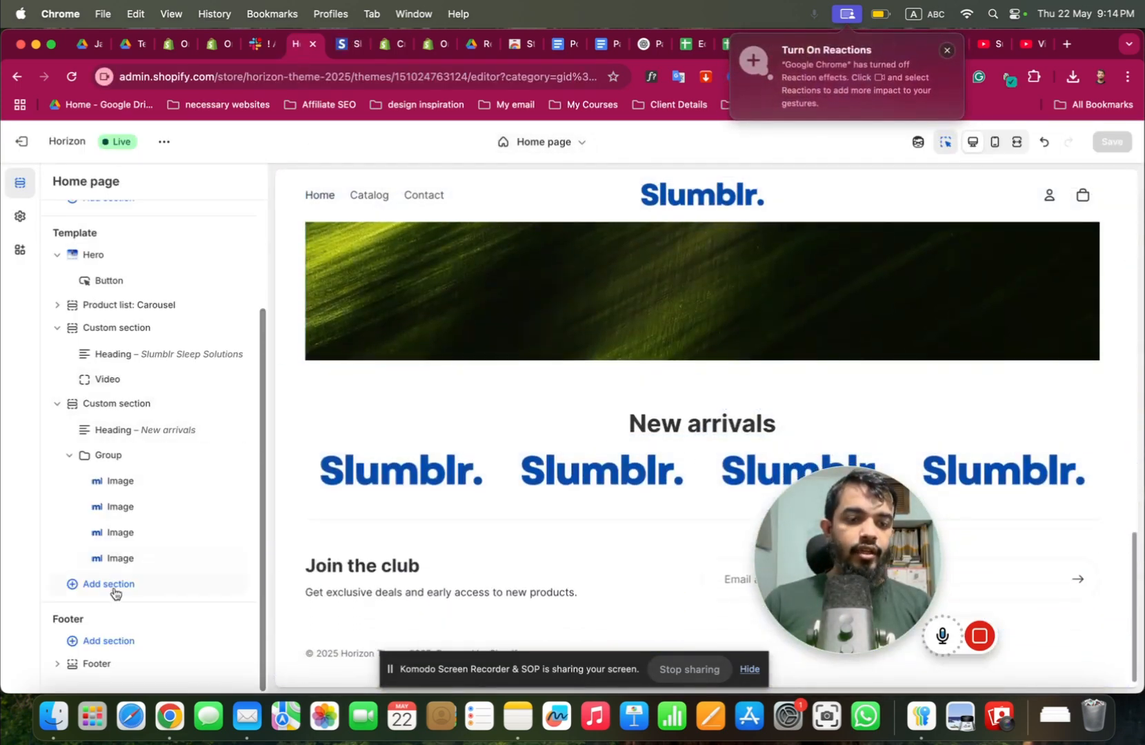
click(111, 590)
scroll(360, 518, down, 10)
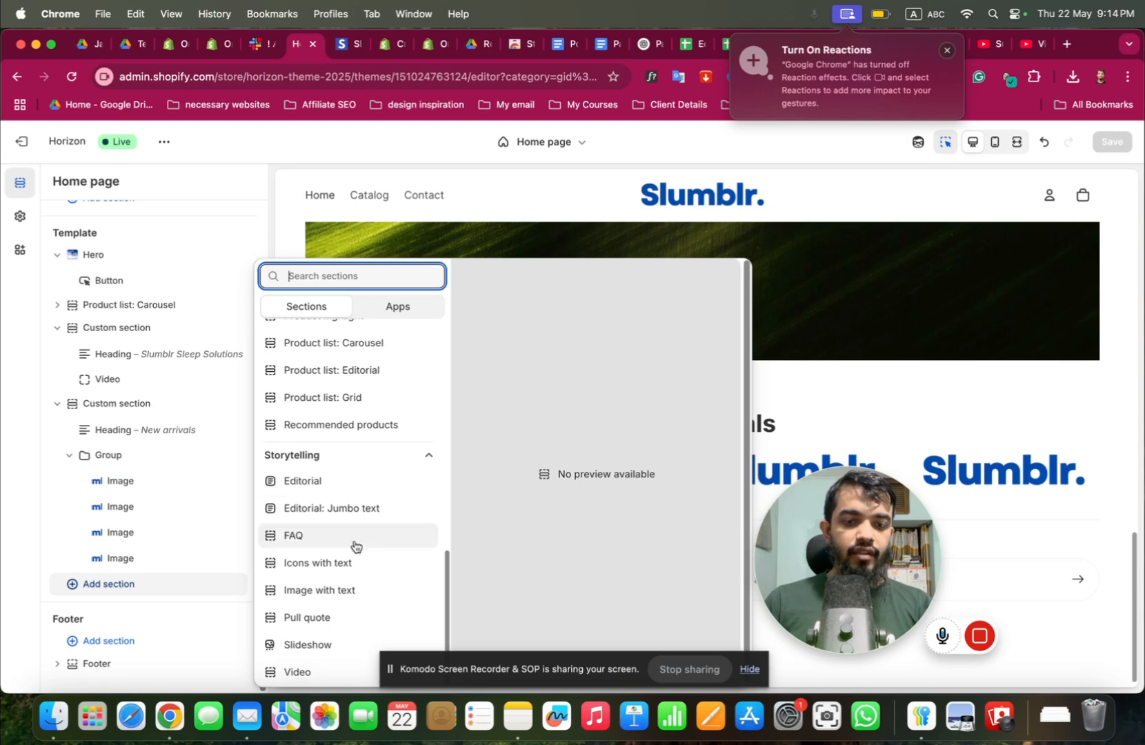
click(350, 591)
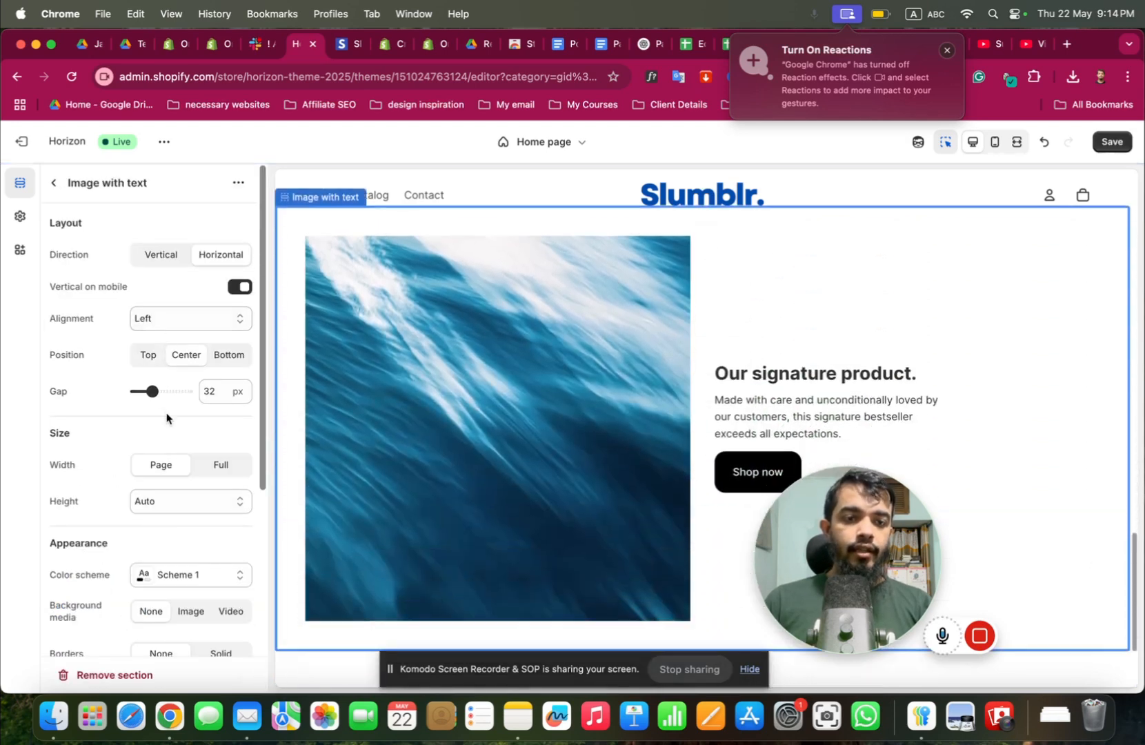
scroll(166, 416, down, 5)
scroll(166, 416, up, 5)
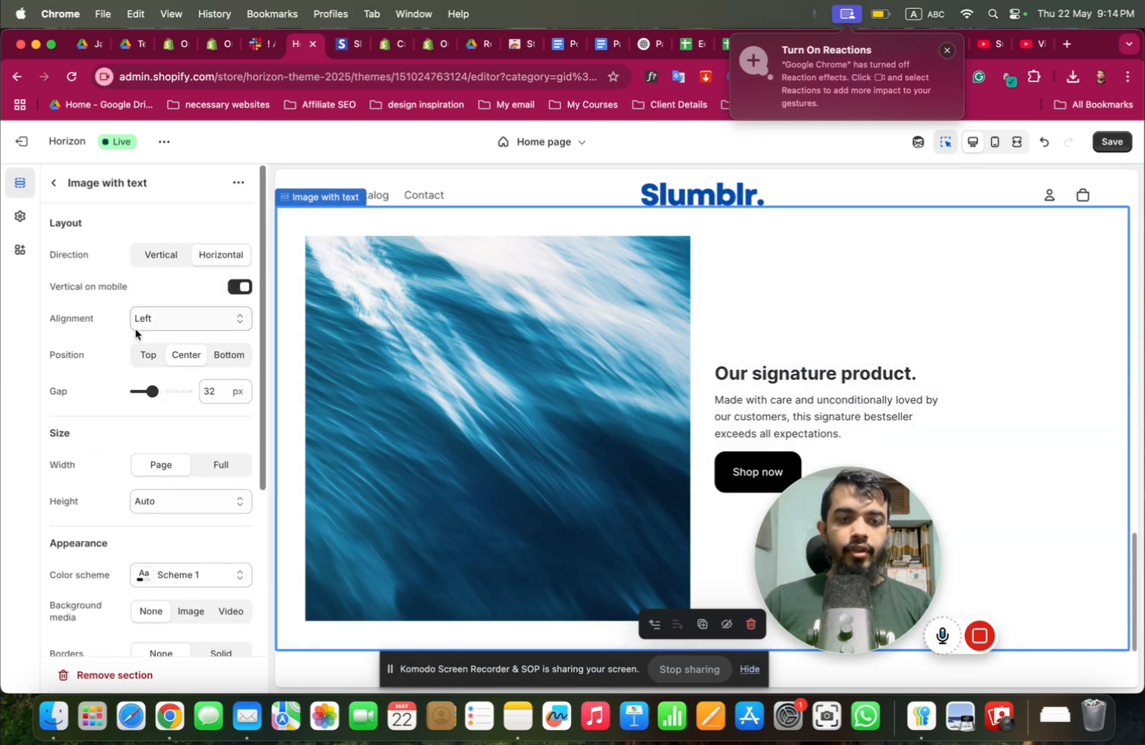
click(53, 183)
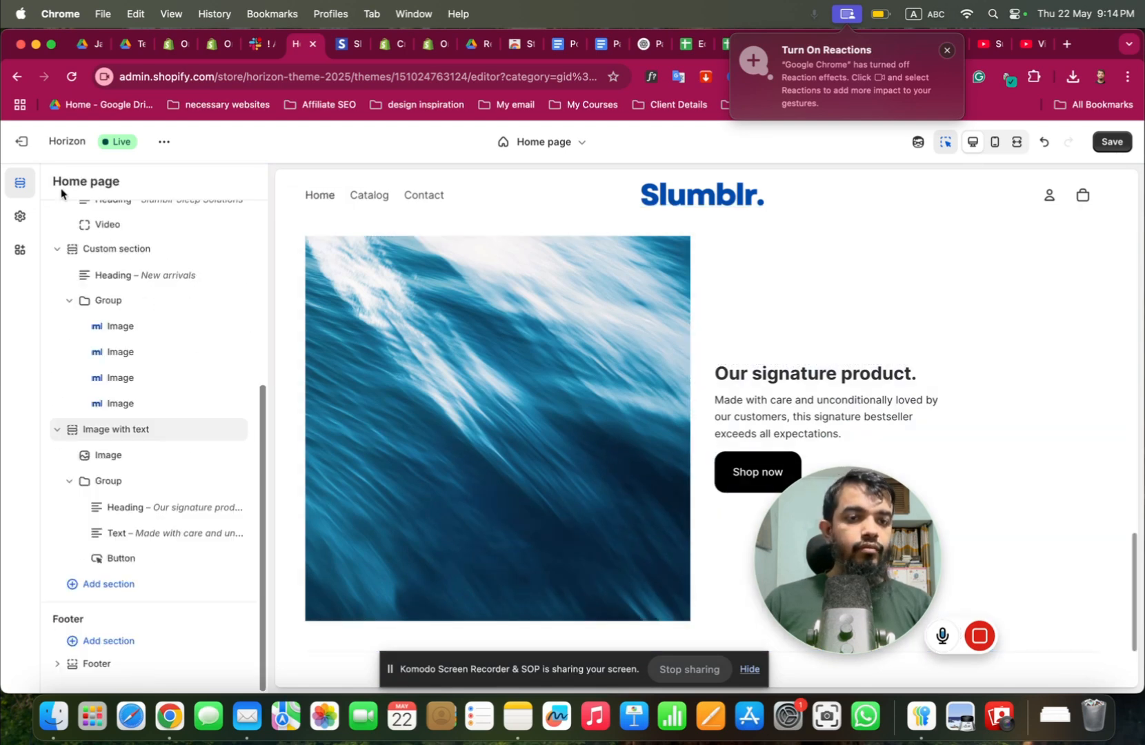
Compare the Image with text section's image block settings with the media beside the Tired Of Bad Sleep text on the live Slumblr store.
click(144, 455)
click(348, 44)
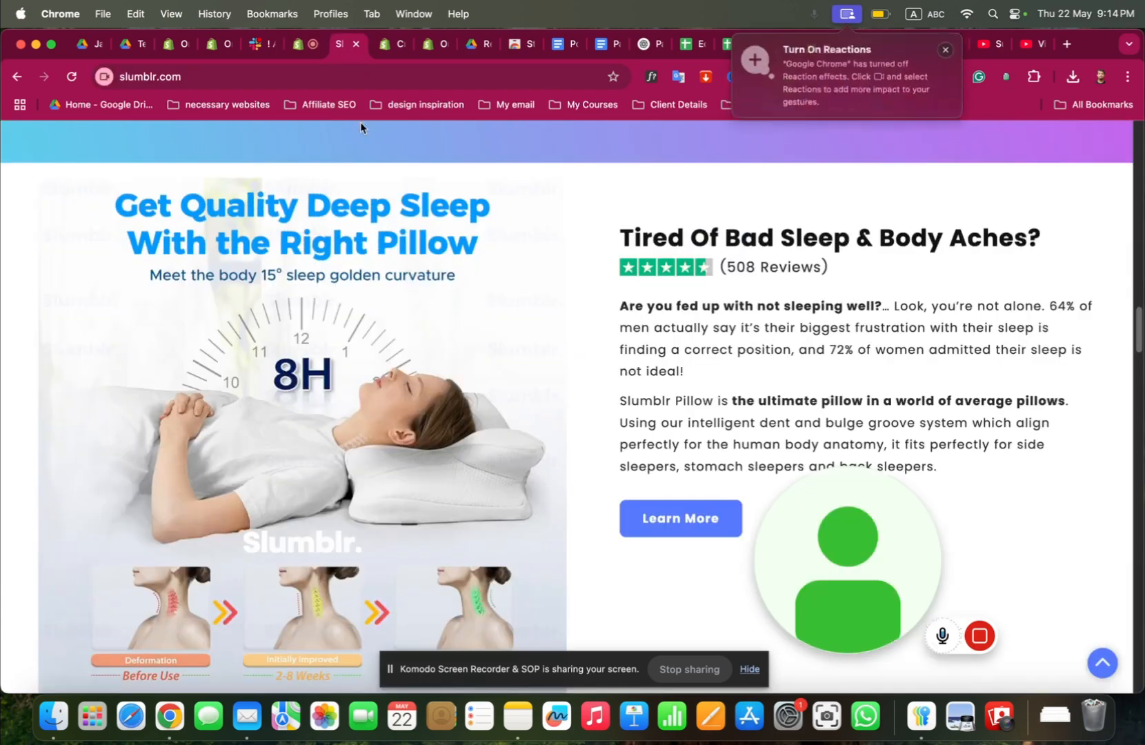
right_click(380, 216)
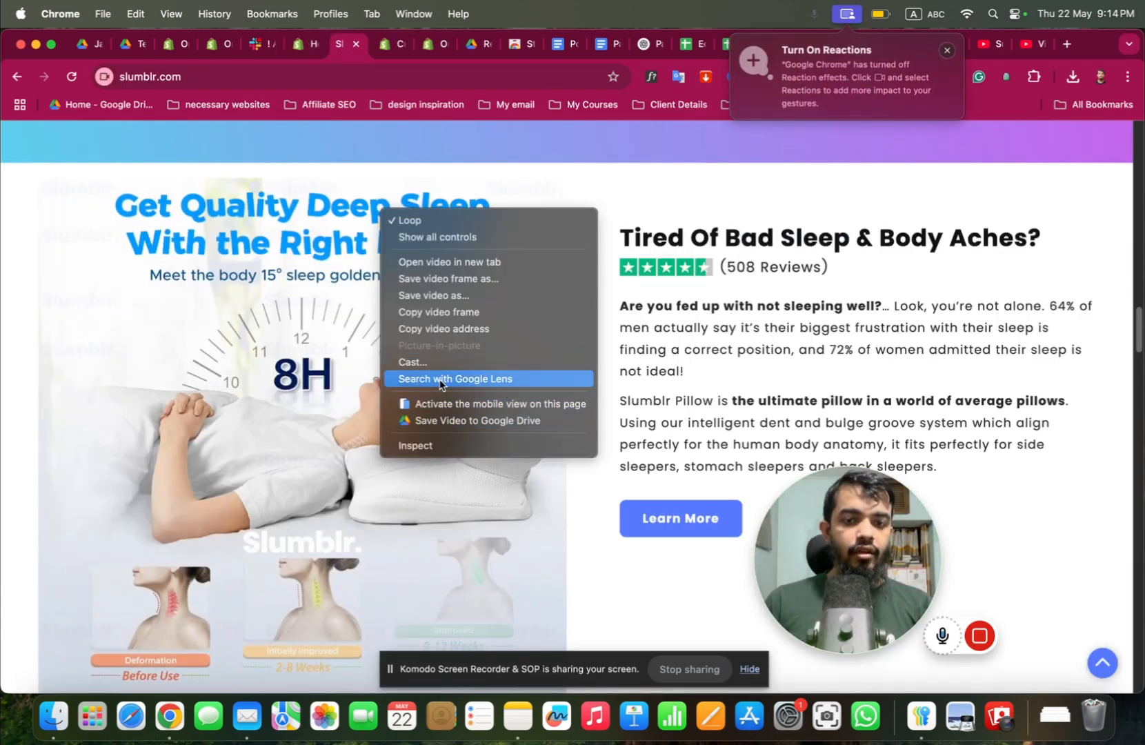
right_click(273, 336)
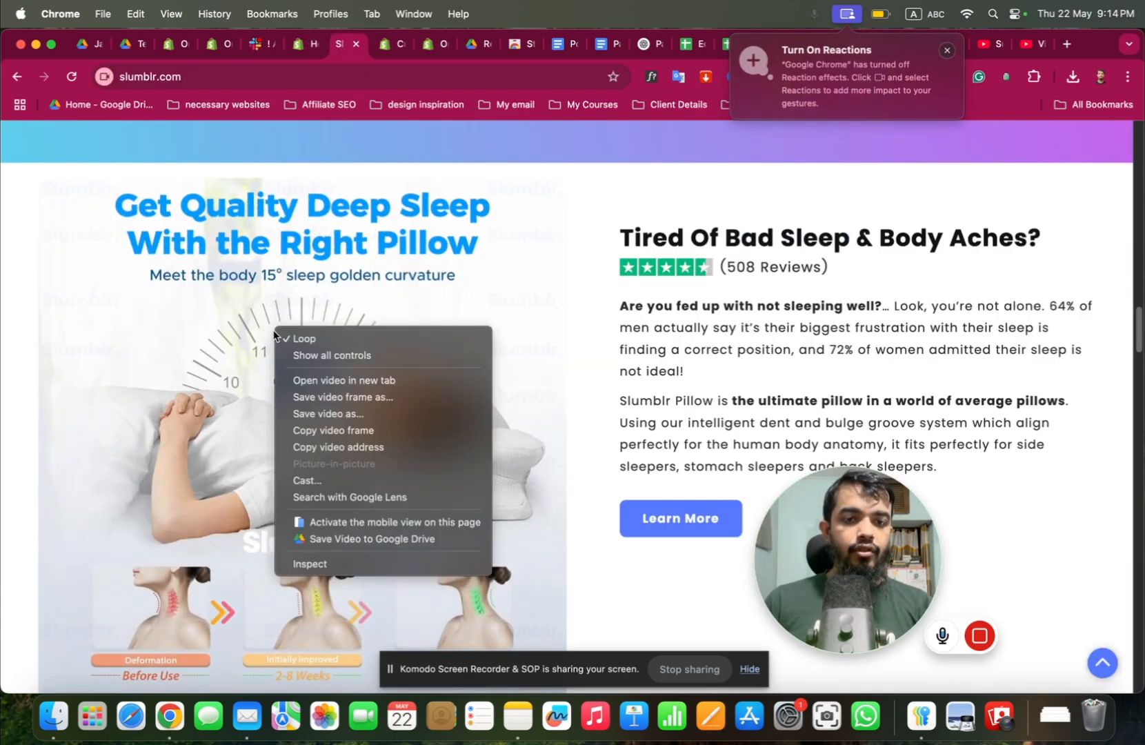
click(309, 44)
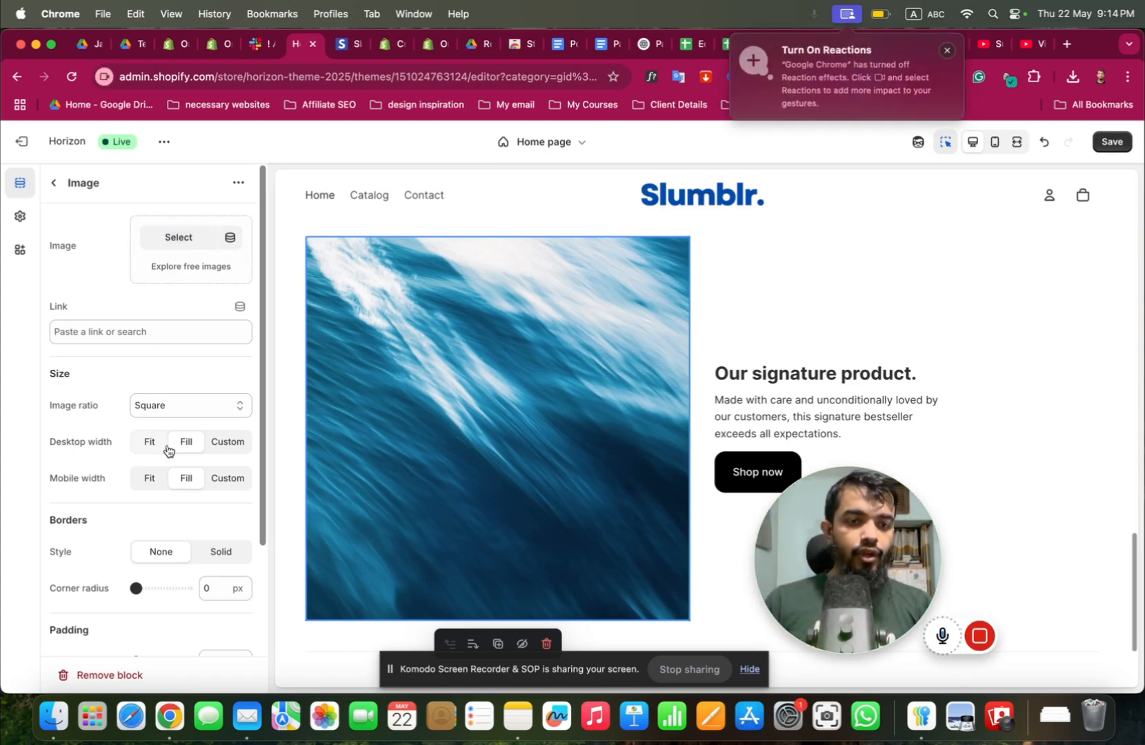
scroll(169, 462, down, 3)
scroll(597, 401, up, 1)
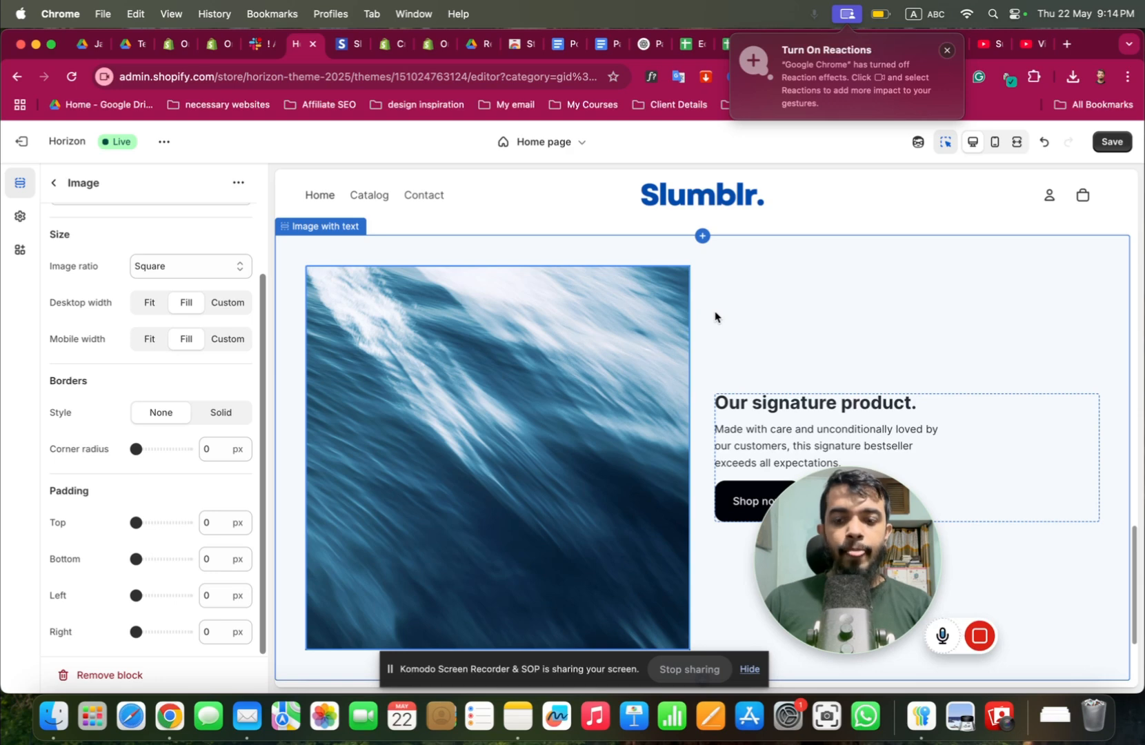
scroll(714, 317, up, 4)
click(56, 184)
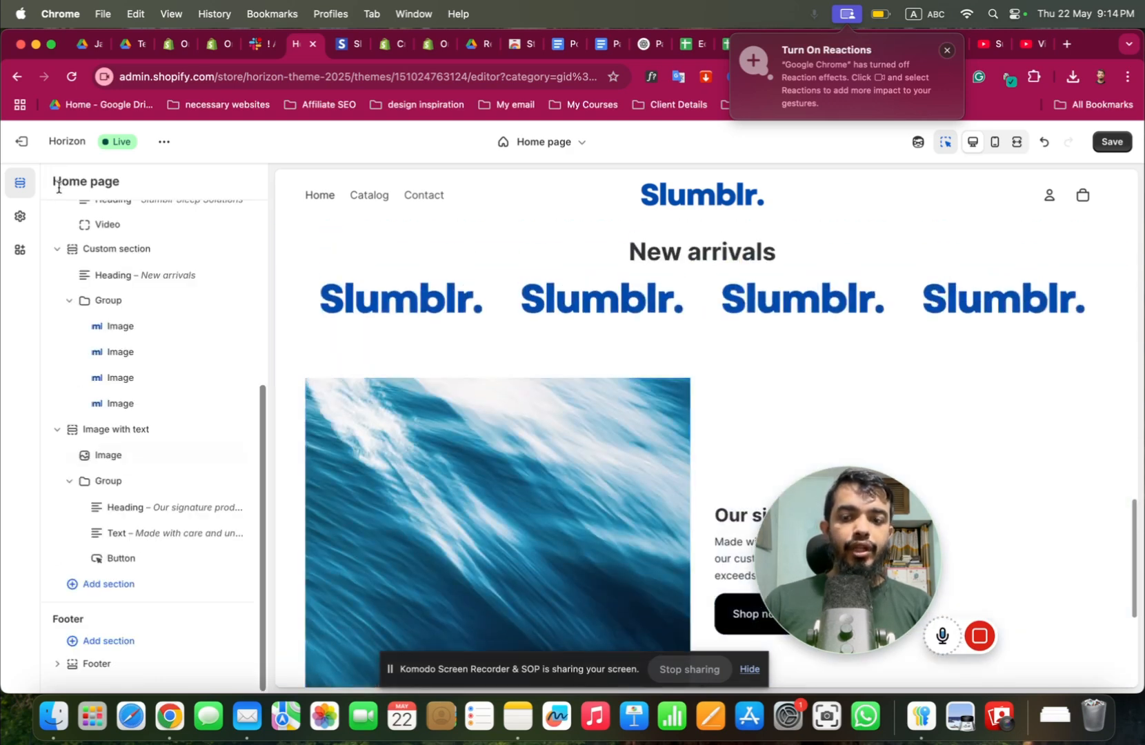
Fill the Image with text section's image block with the library picture of the sleeping couple captioned Keep Your Mouth Shut for Better Sleep.
click(135, 456)
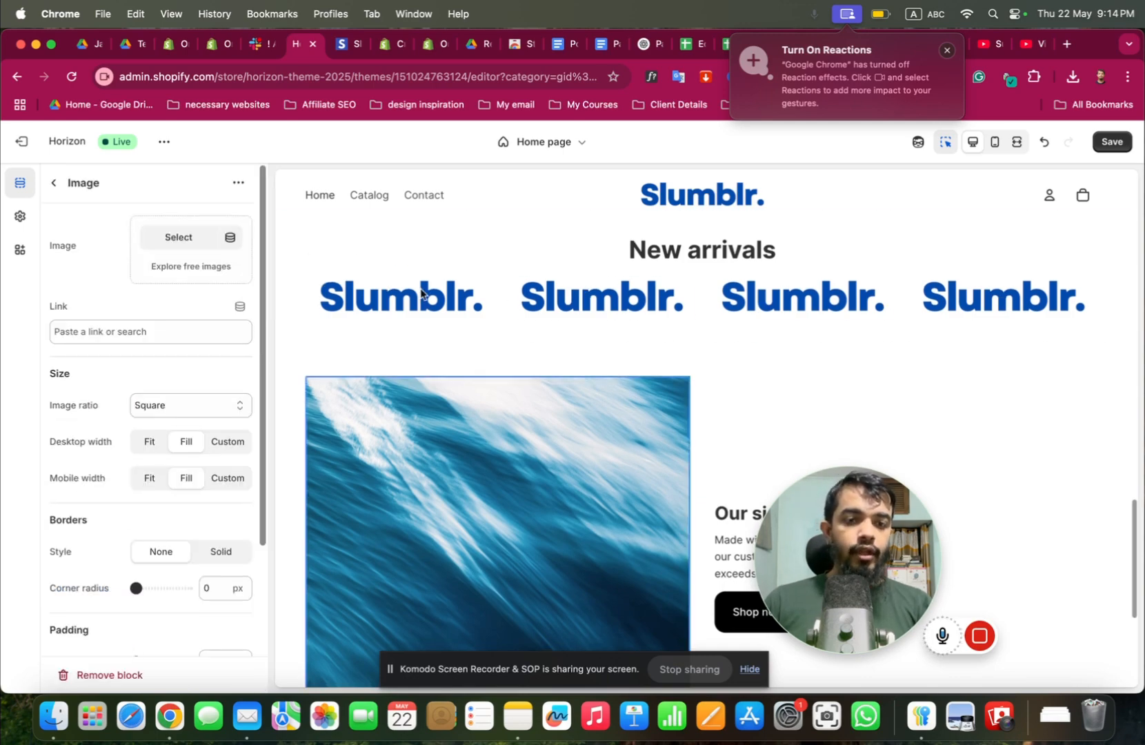
click(181, 238)
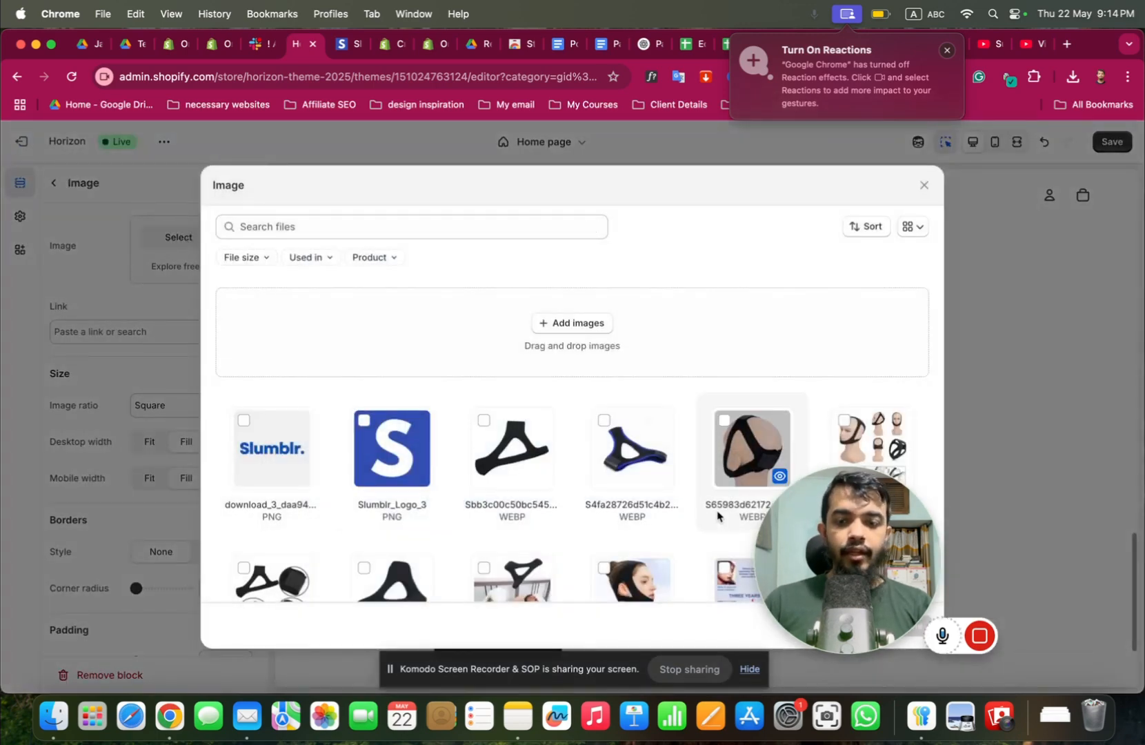
scroll(689, 483, down, 10)
scroll(688, 529, up, 2)
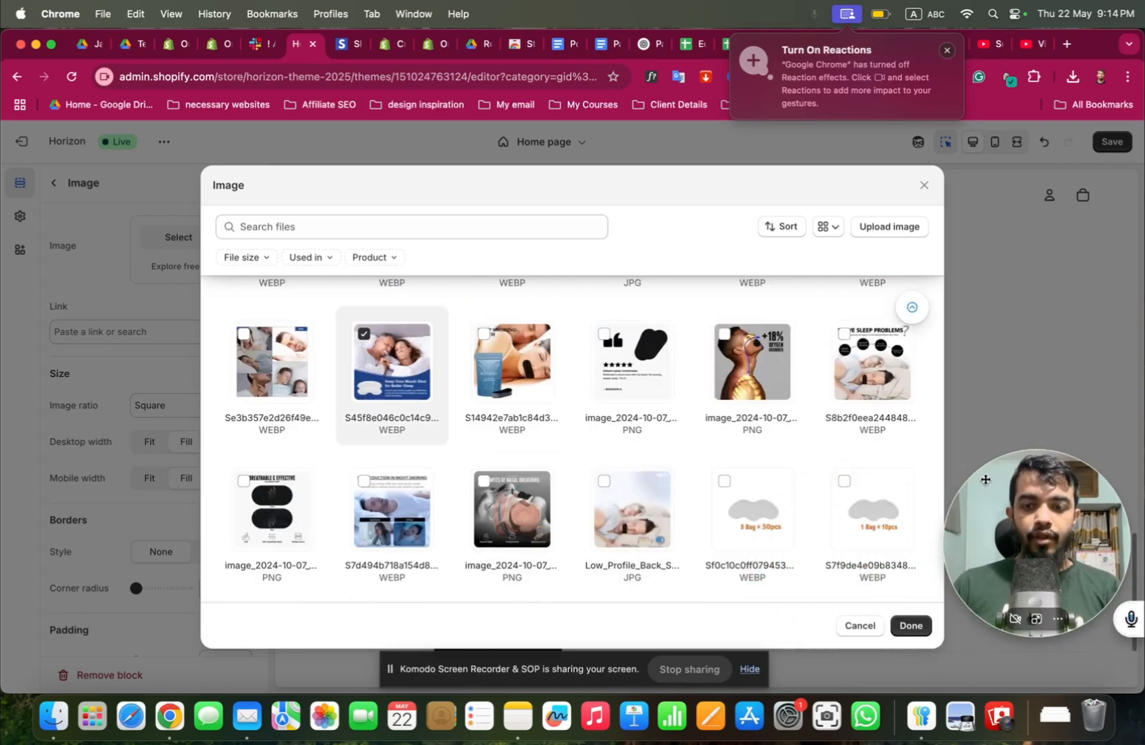
click(909, 626)
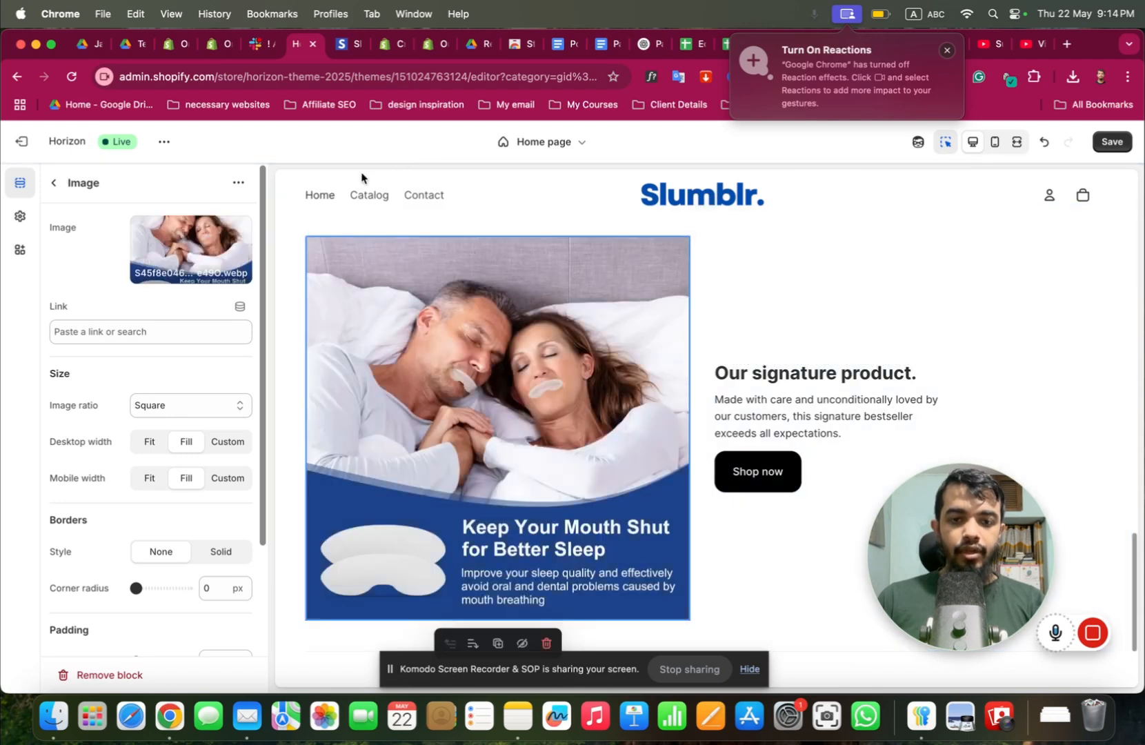
Compare the section's content with the live Slumblr store and browse the blocks insertable between its heading and text, without adding one.
click(349, 45)
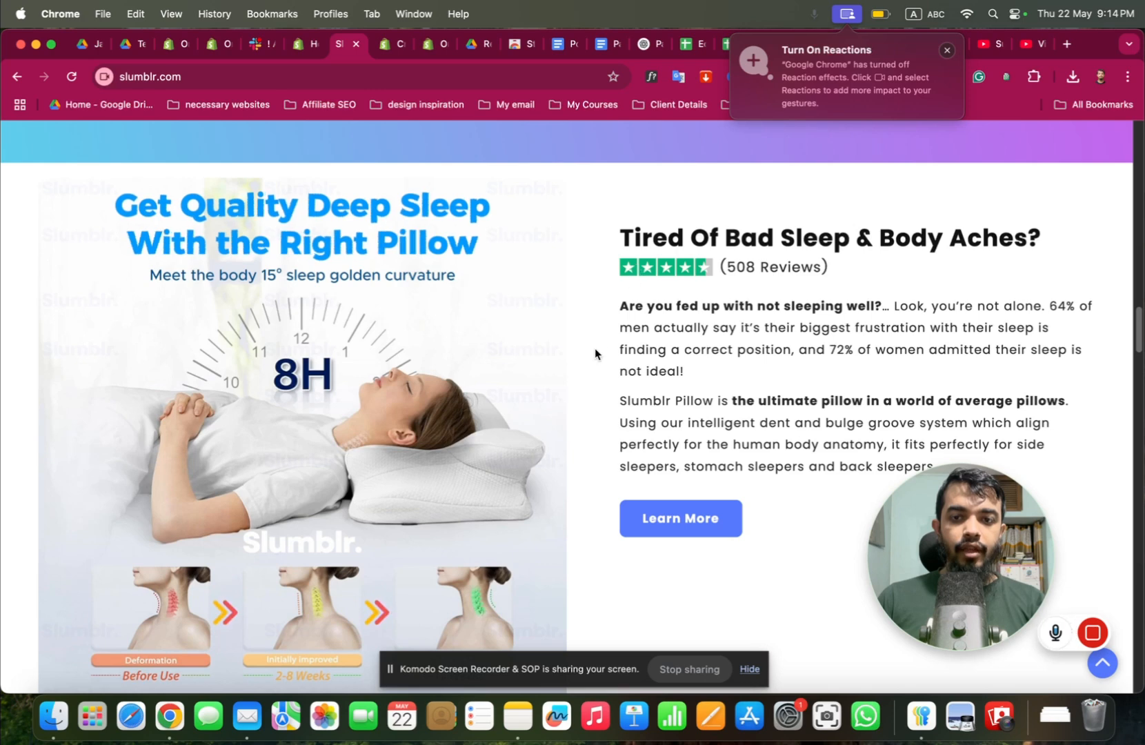
click(302, 44)
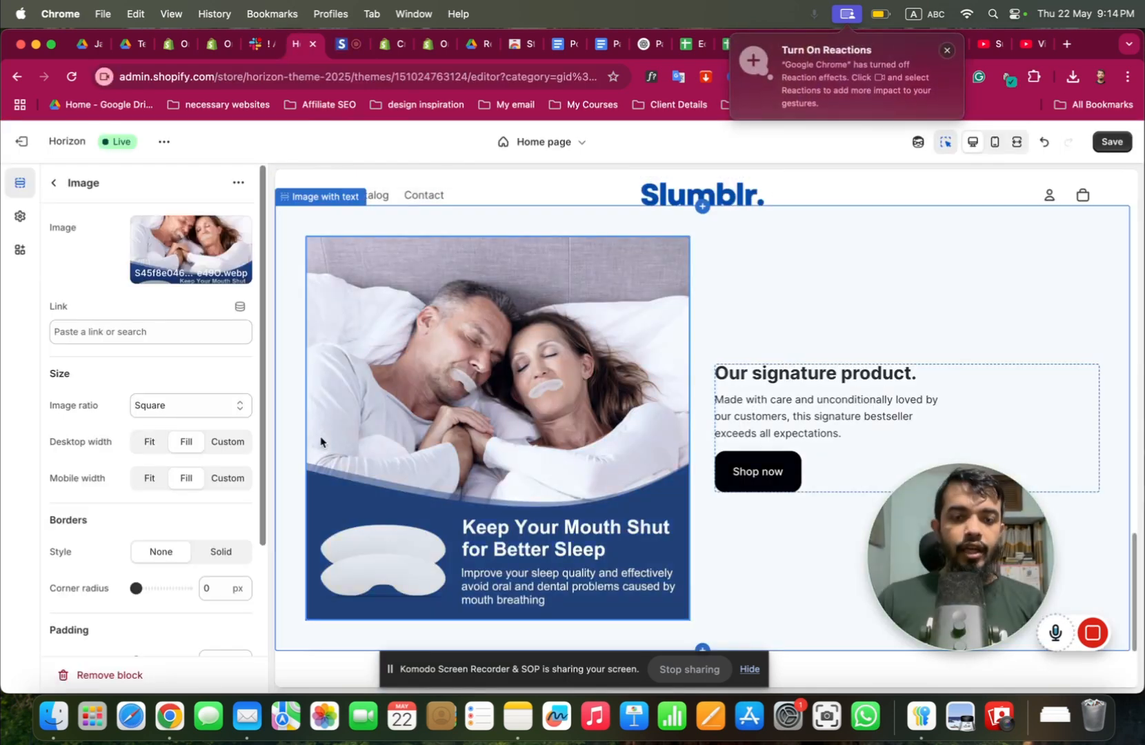
click(57, 184)
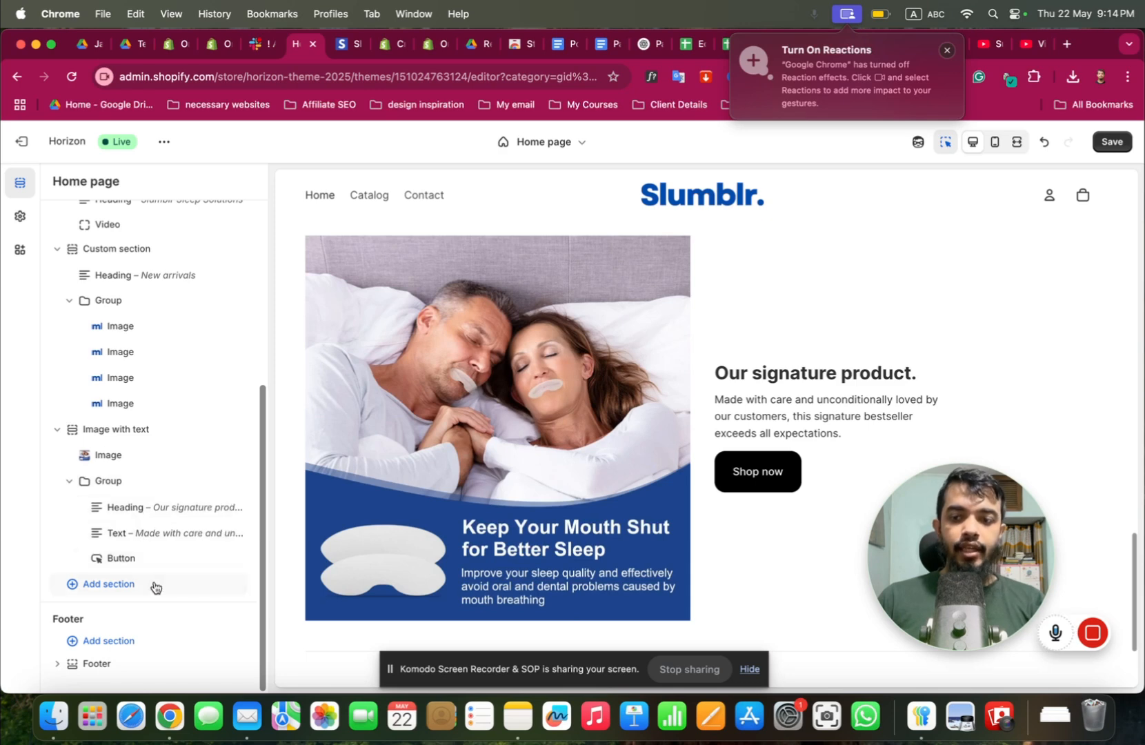
click(167, 519)
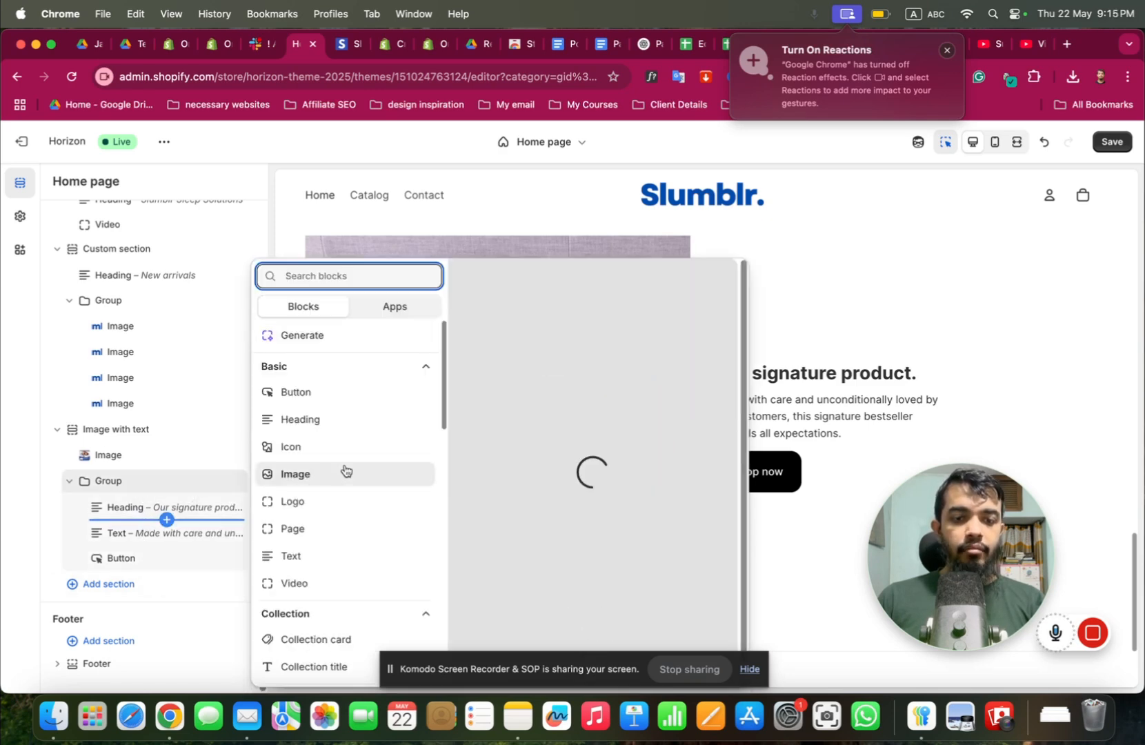
click(349, 43)
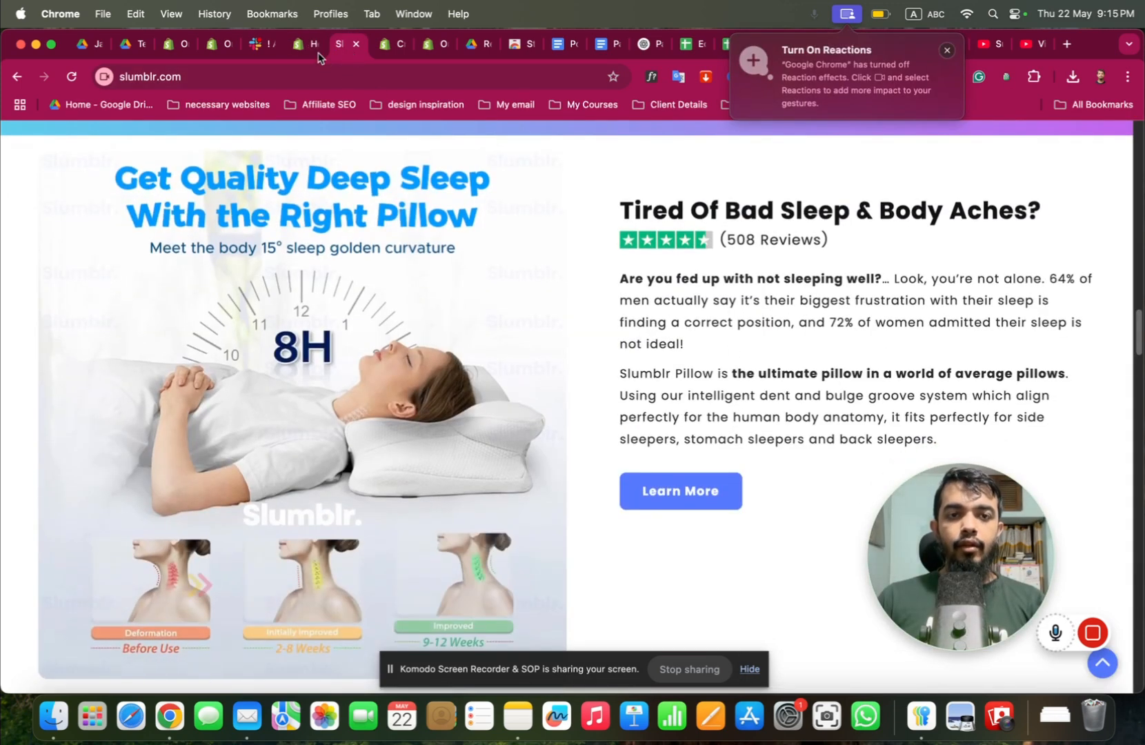
click(297, 44)
click(812, 438)
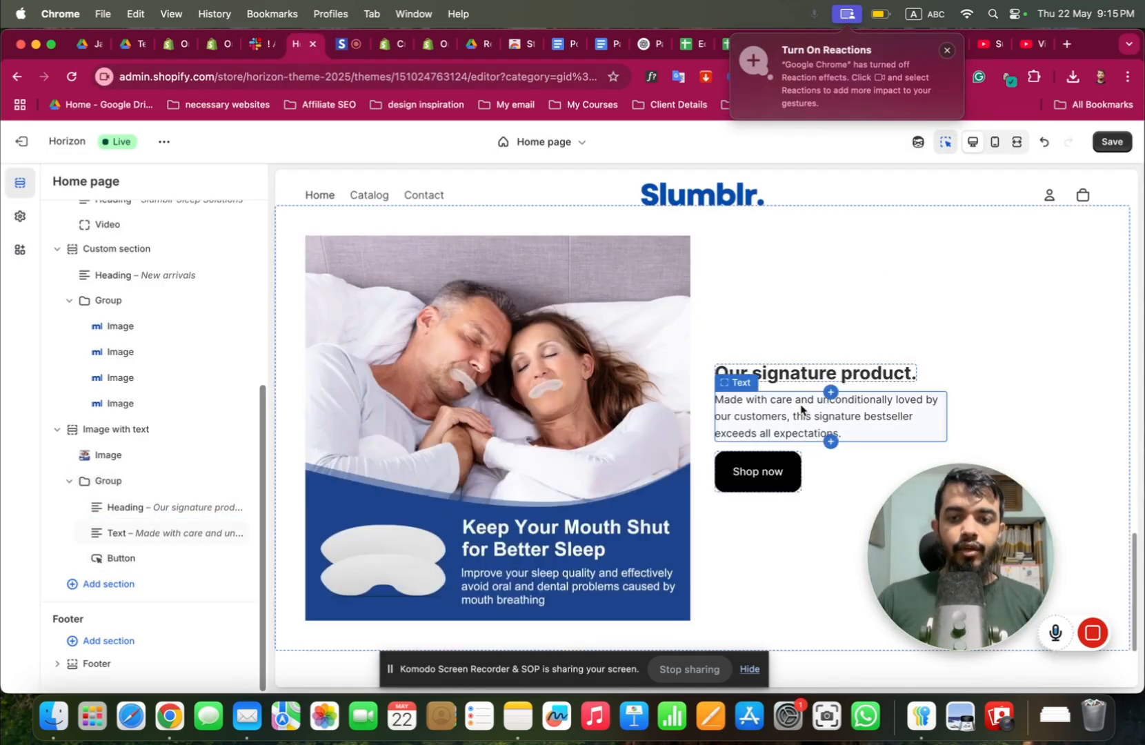
scroll(802, 412, down, 2)
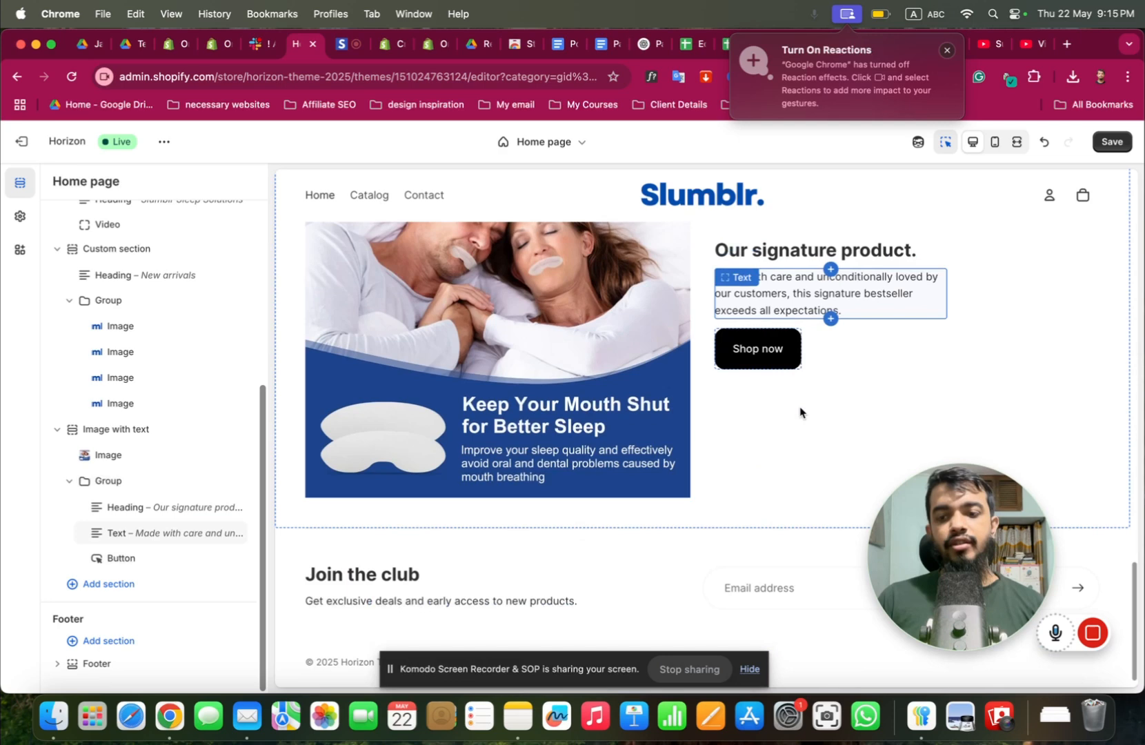
Set the typography preset of the Image with text section's description text to Custom.
click(886, 307)
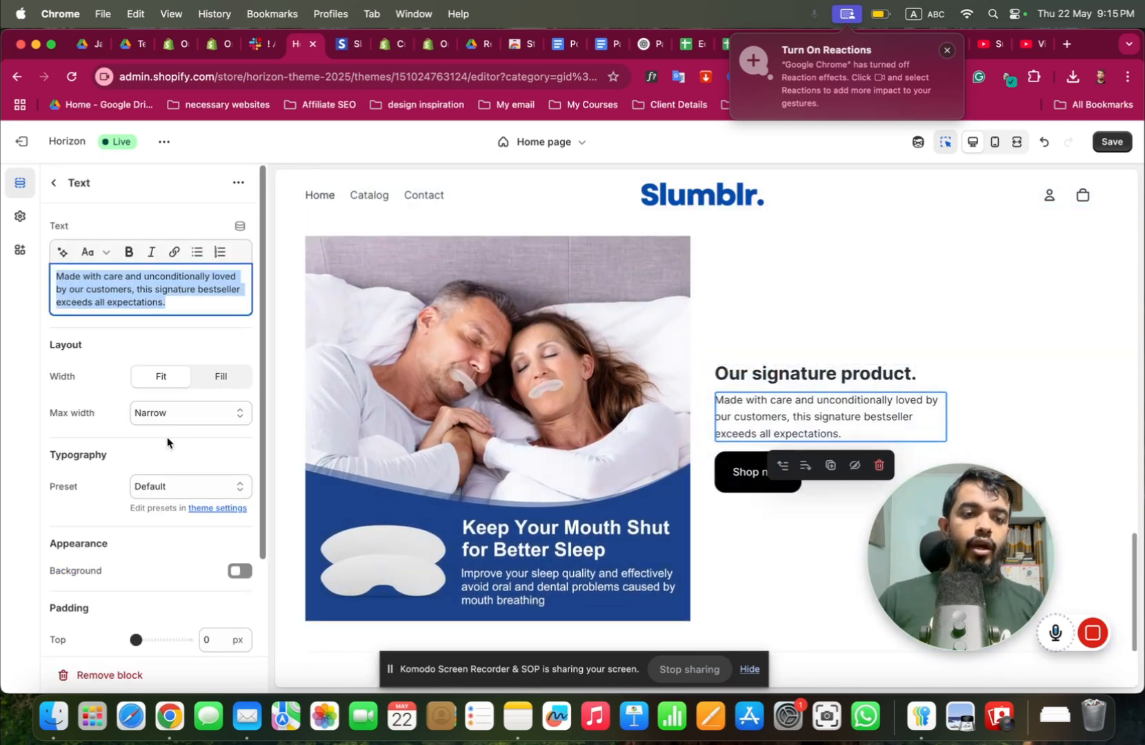
scroll(166, 441, down, 3)
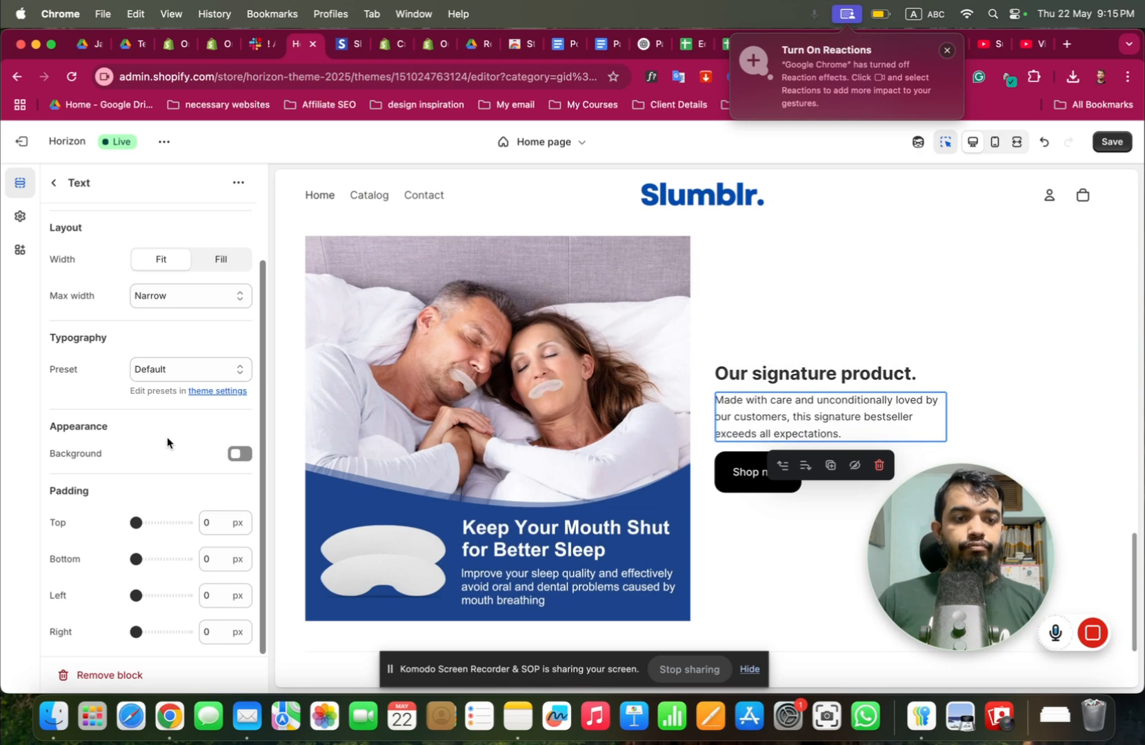
click(158, 367)
click(164, 391)
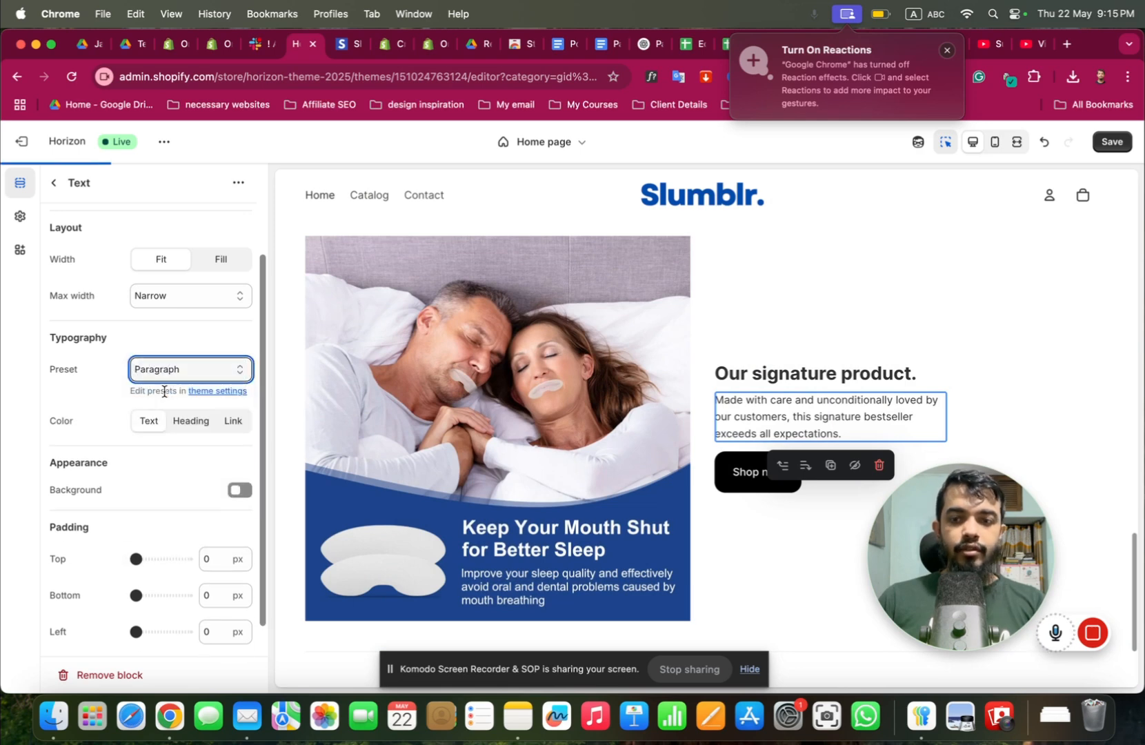
click(131, 379)
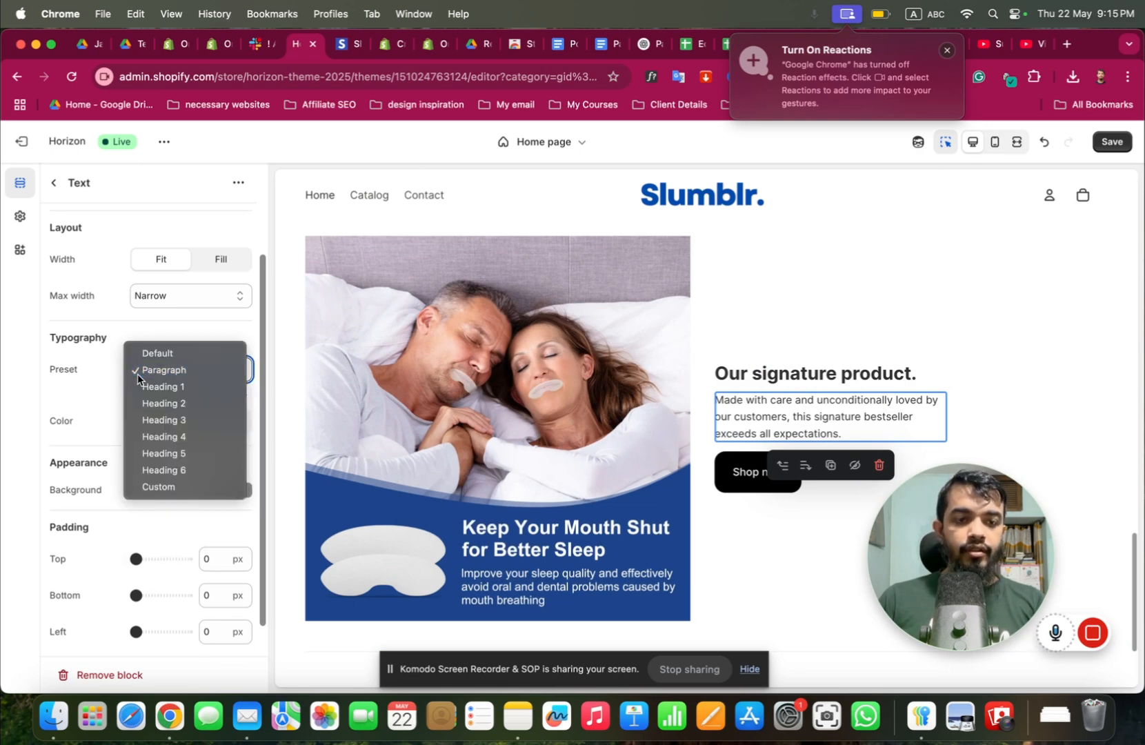
click(138, 378)
click(141, 375)
click(159, 486)
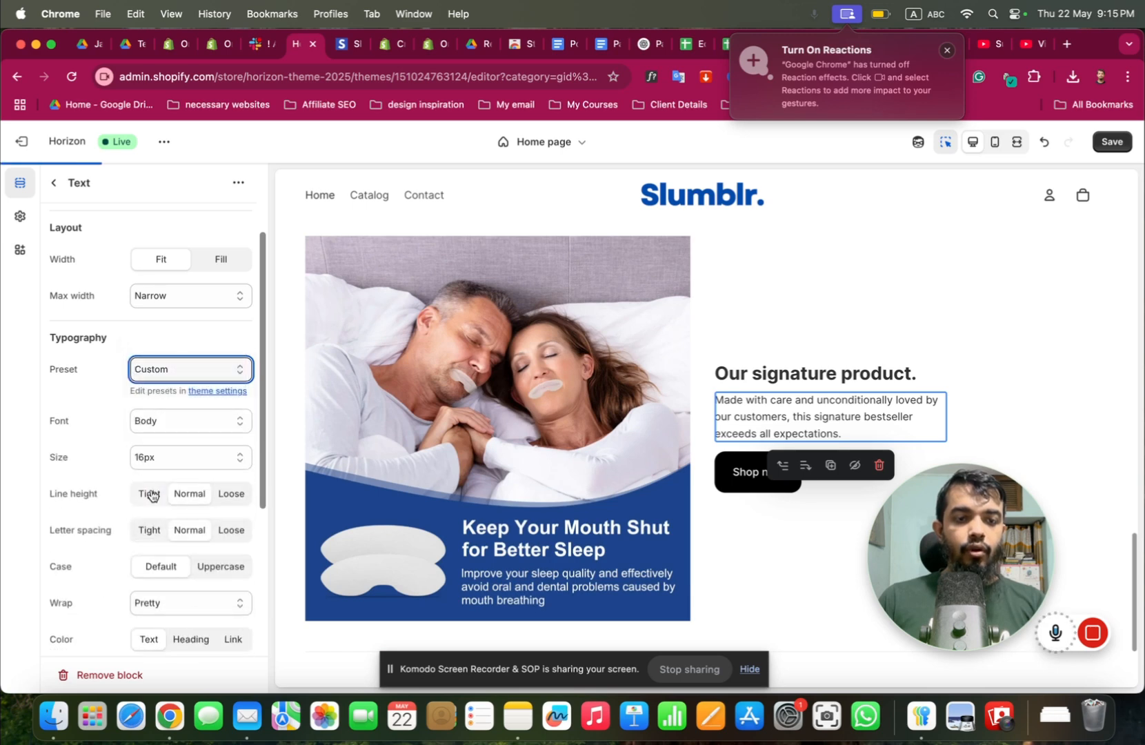
Try a 24px size for the description text, and settle on 18px.
scroll(151, 482, down, 2)
click(148, 439)
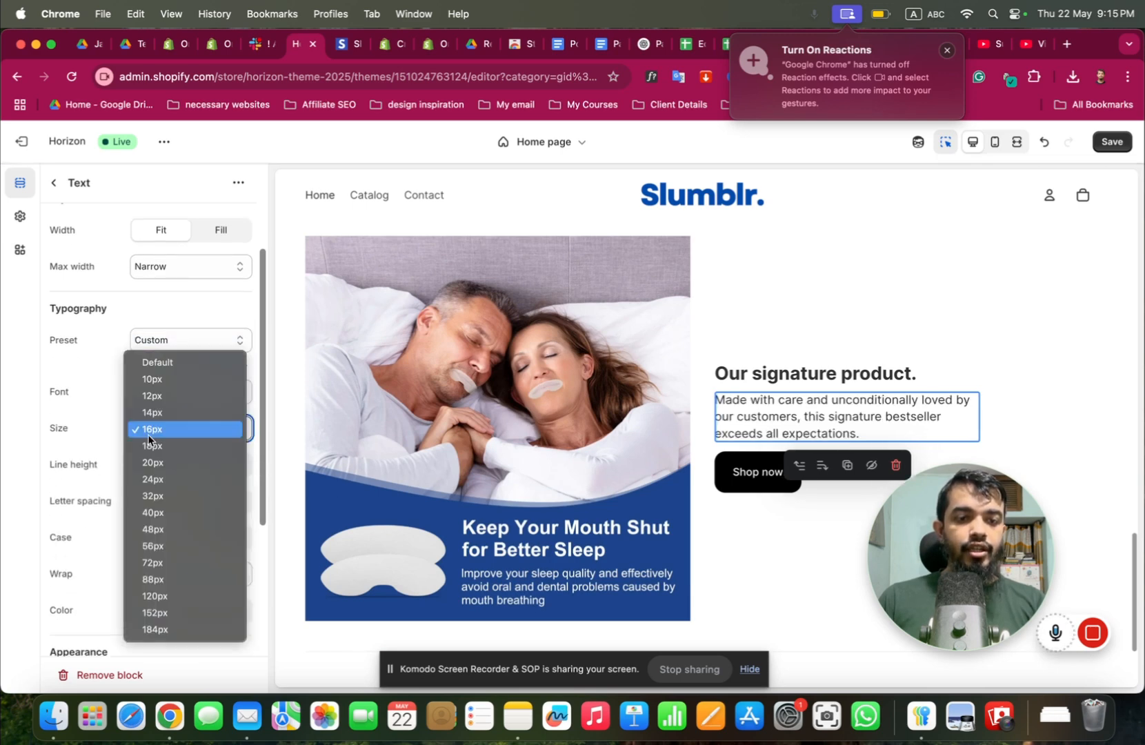
click(154, 482)
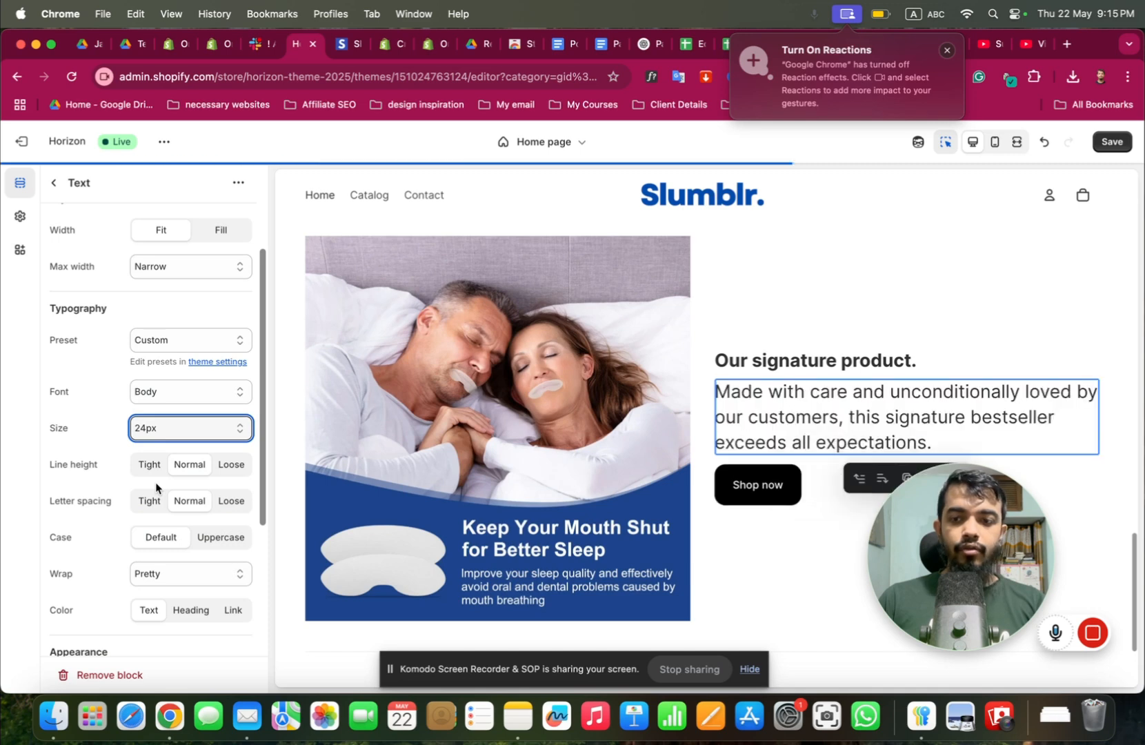
click(168, 434)
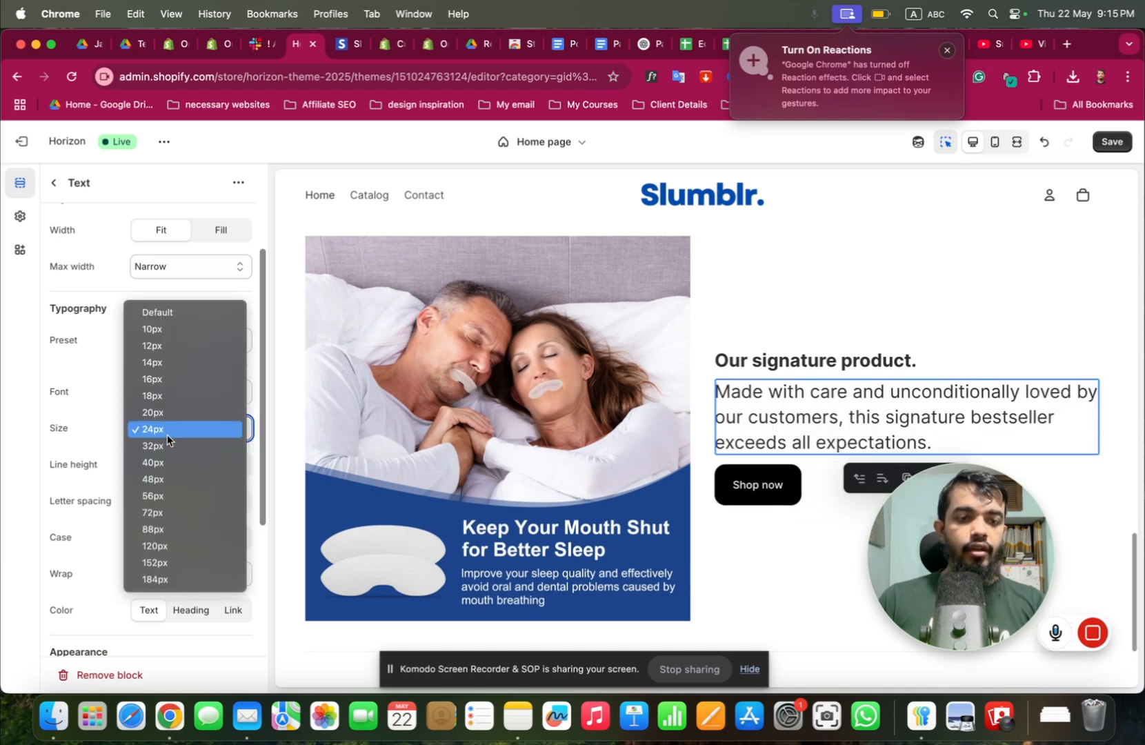
click(166, 398)
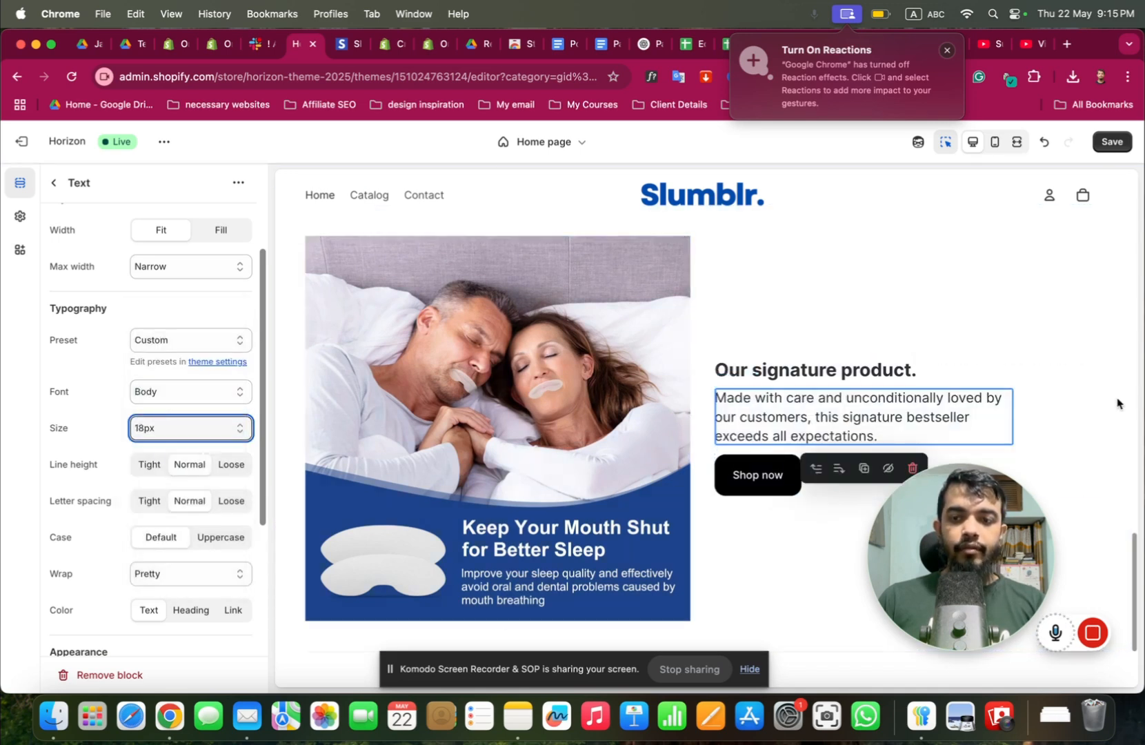
Set the typography preset of the Our signature product heading to Heading 2.
click(958, 373)
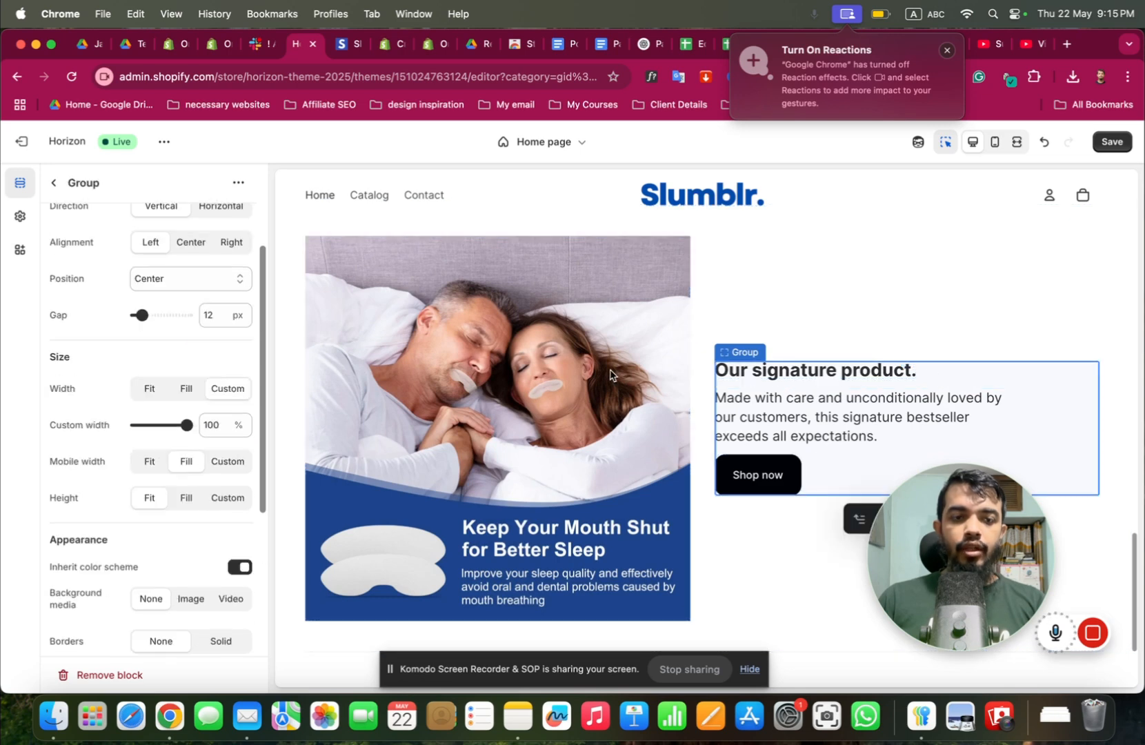
click(778, 378)
click(183, 338)
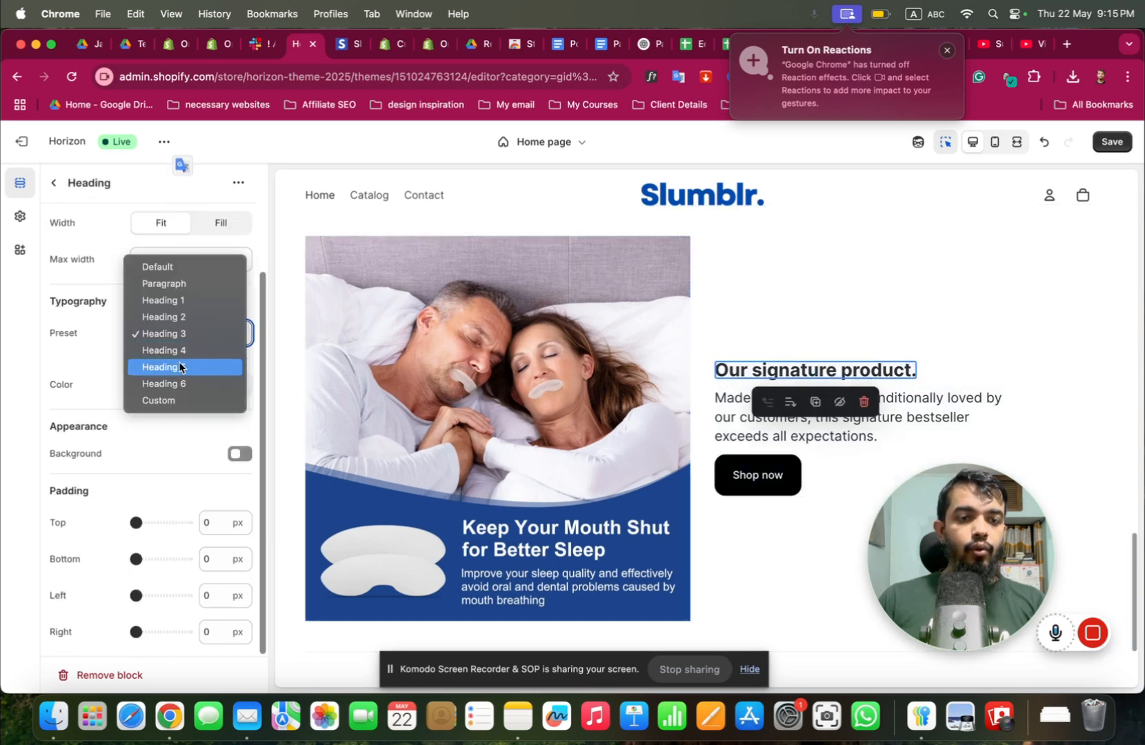
click(187, 320)
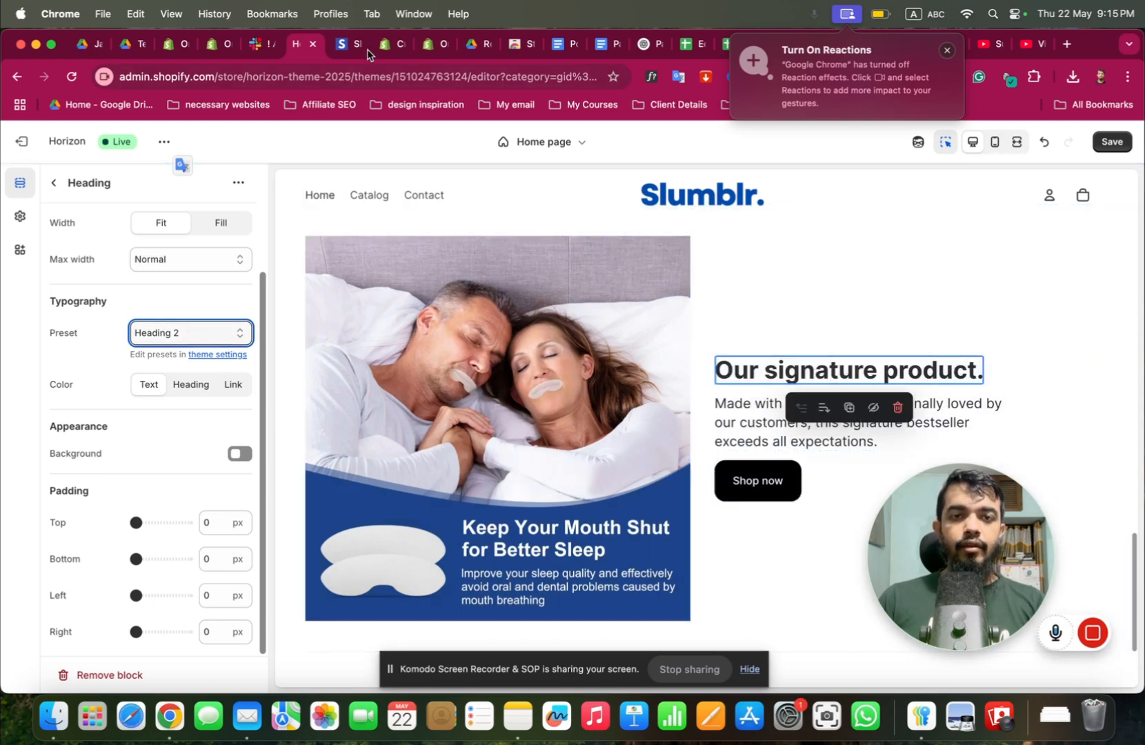
Preview the page on mobile and test turning Vertical on mobile off and back on for the Image with text section.
click(993, 144)
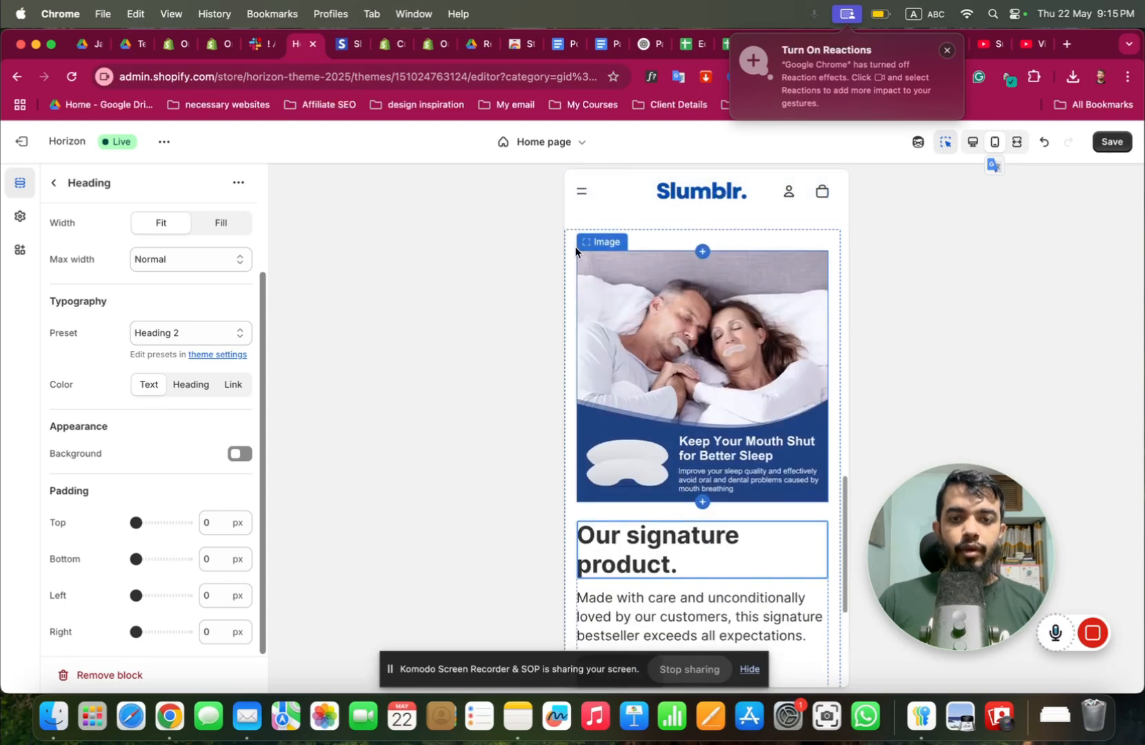
click(570, 242)
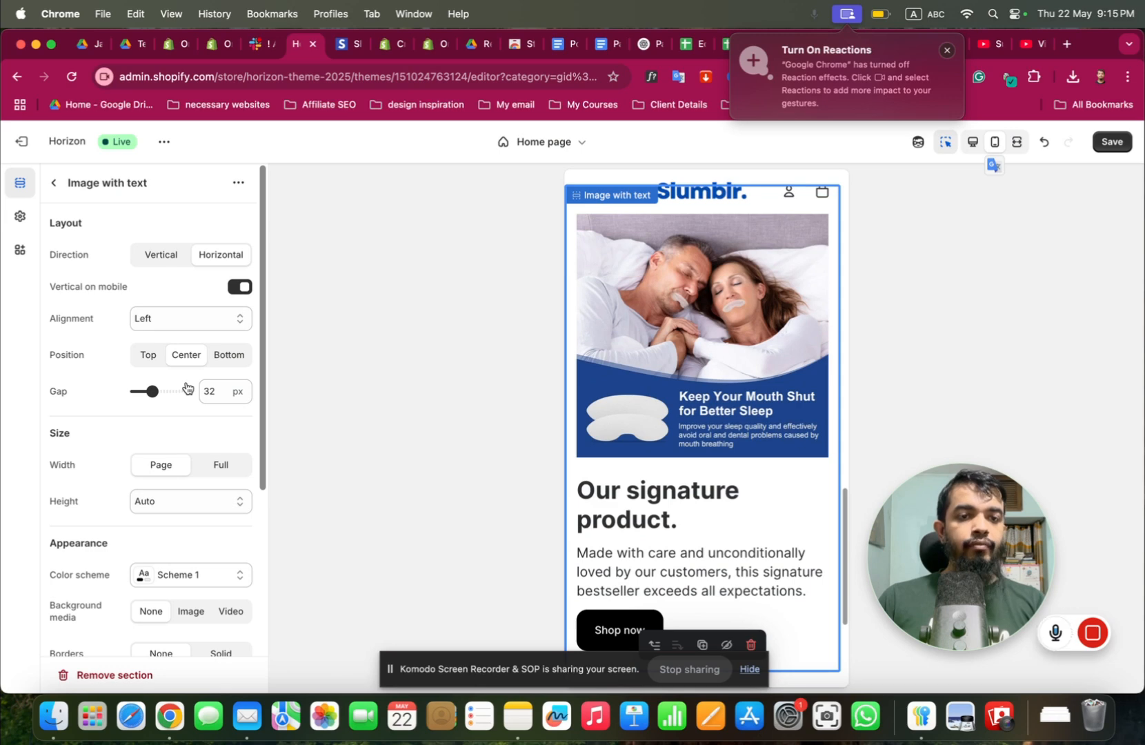
click(236, 286)
click(237, 286)
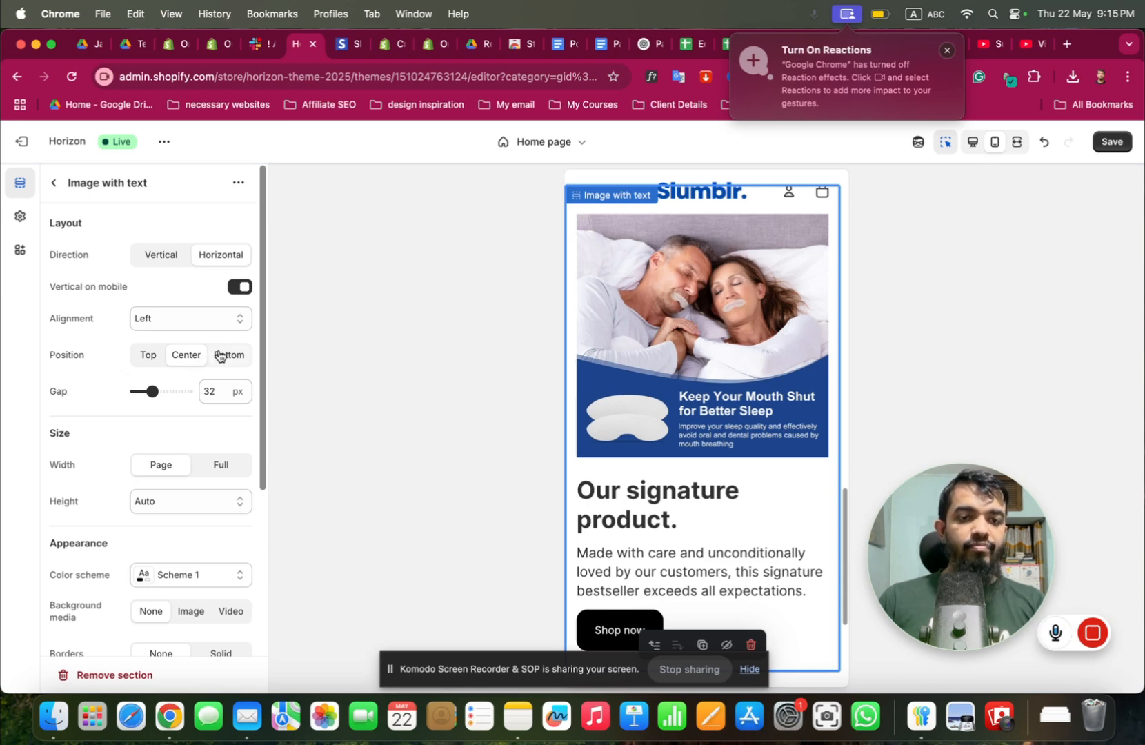
Try Center alignment for the Image with text section, and return it to Left.
click(167, 318)
click(167, 319)
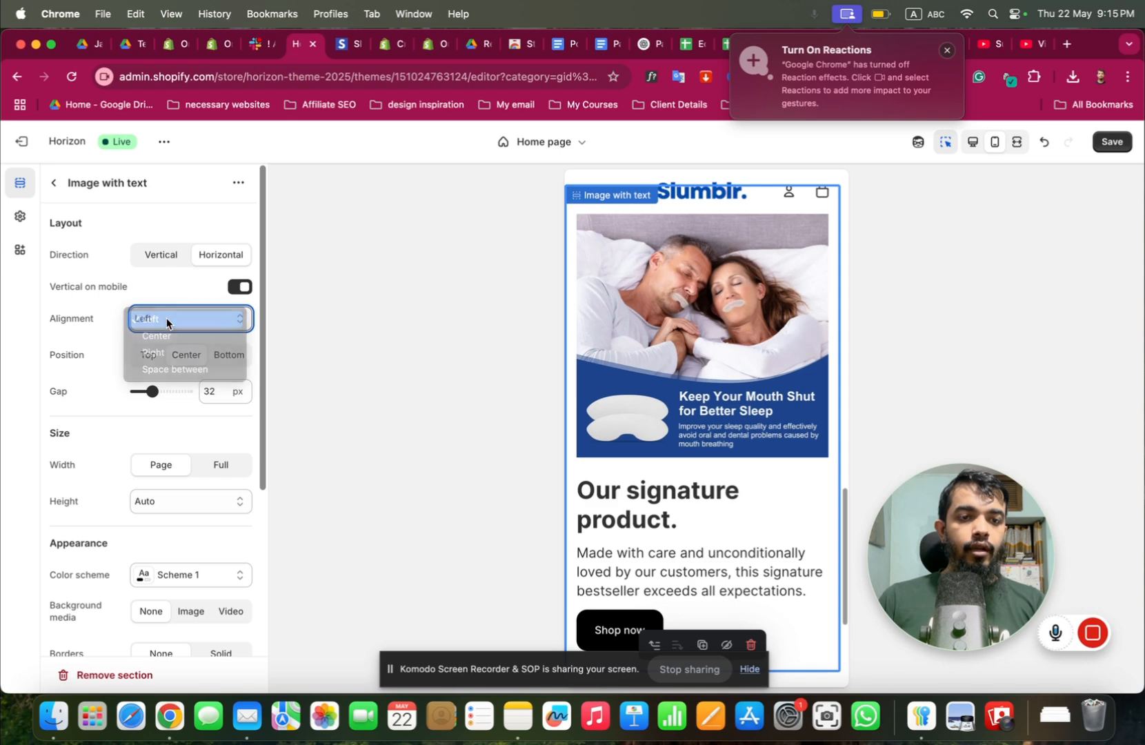
click(166, 319)
click(164, 336)
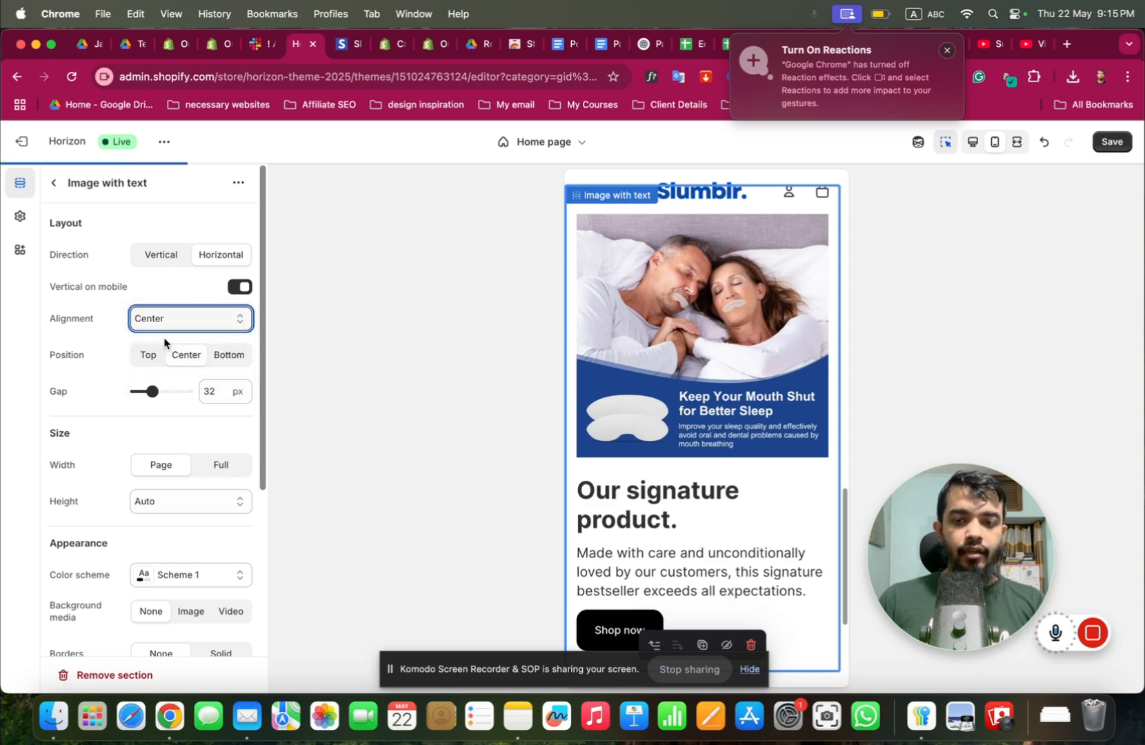
click(169, 319)
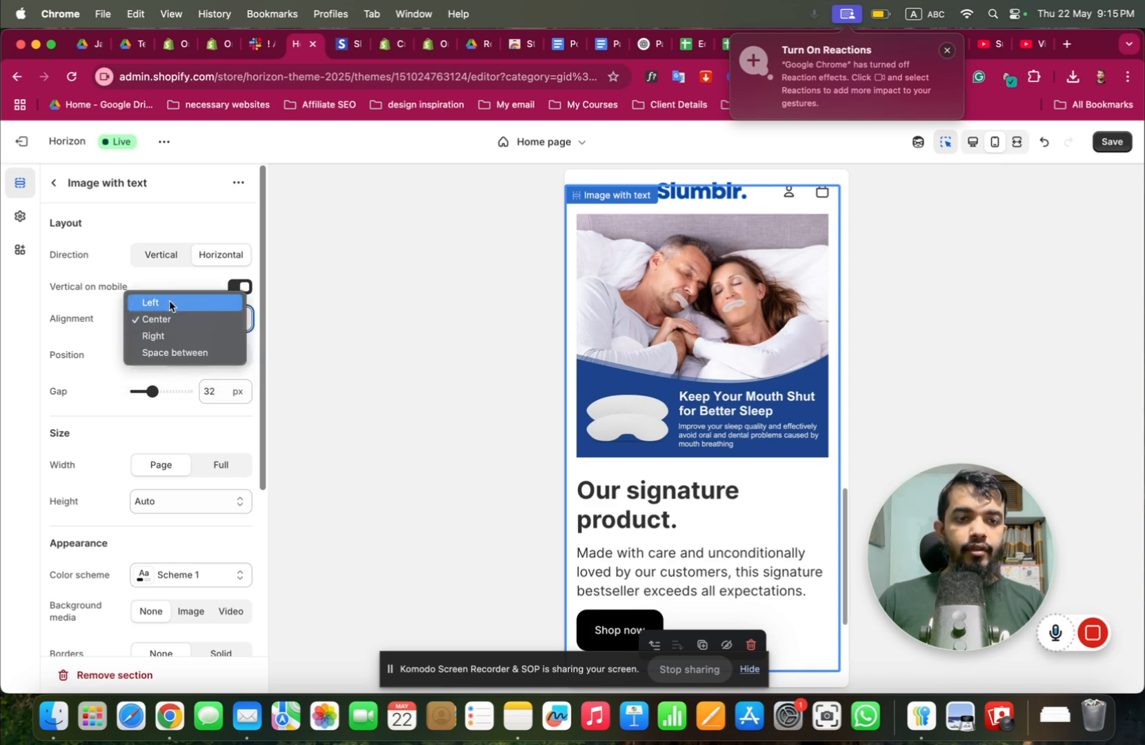
click(169, 304)
scroll(125, 424, down, 7)
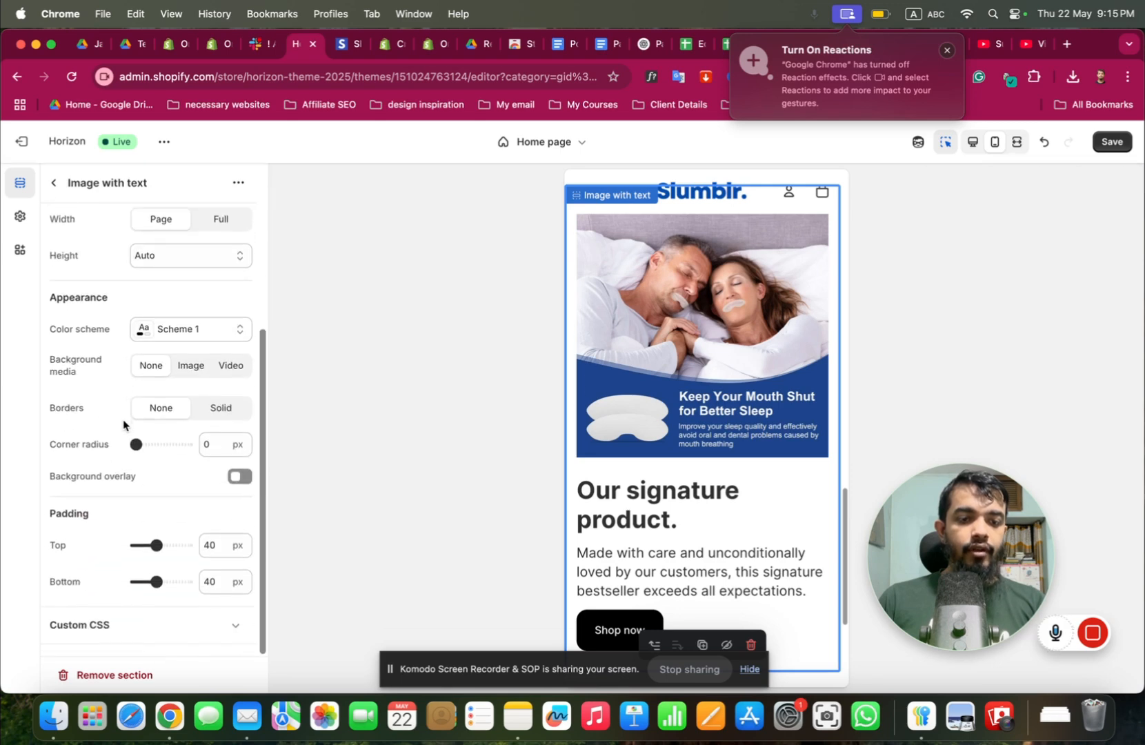
scroll(124, 424, up, 5)
Try Center alignment for the text group in the Image with text section, and check it in the desktop preview.
click(62, 184)
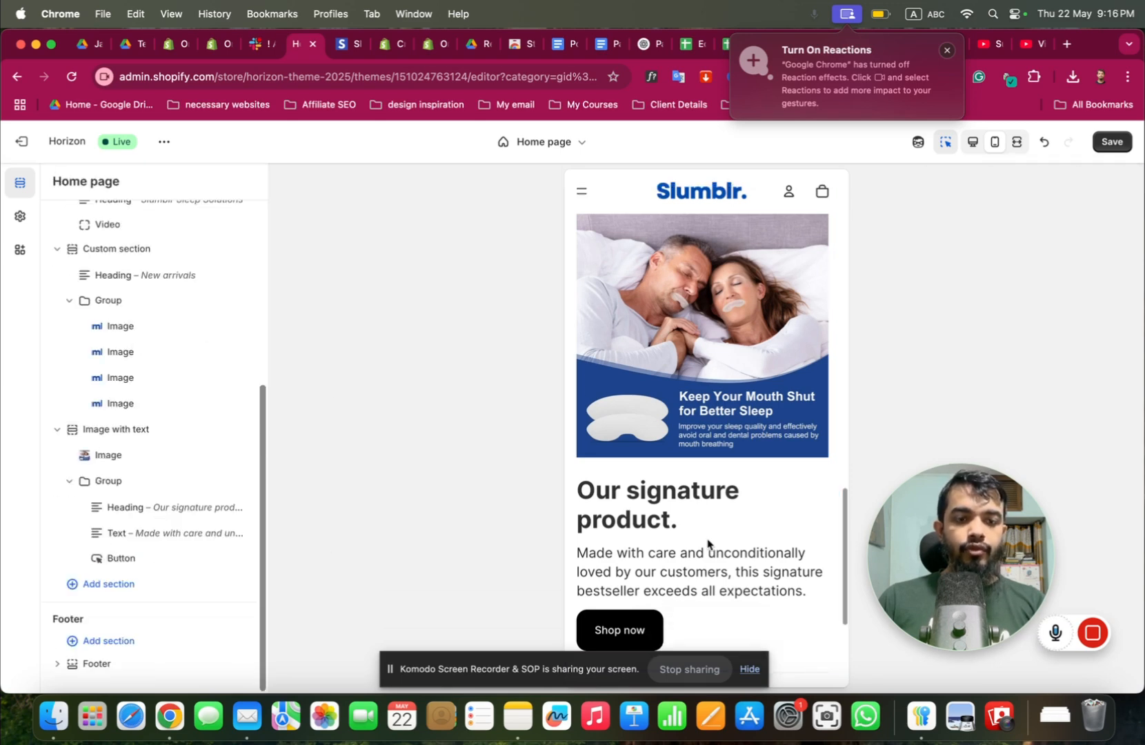
click(139, 483)
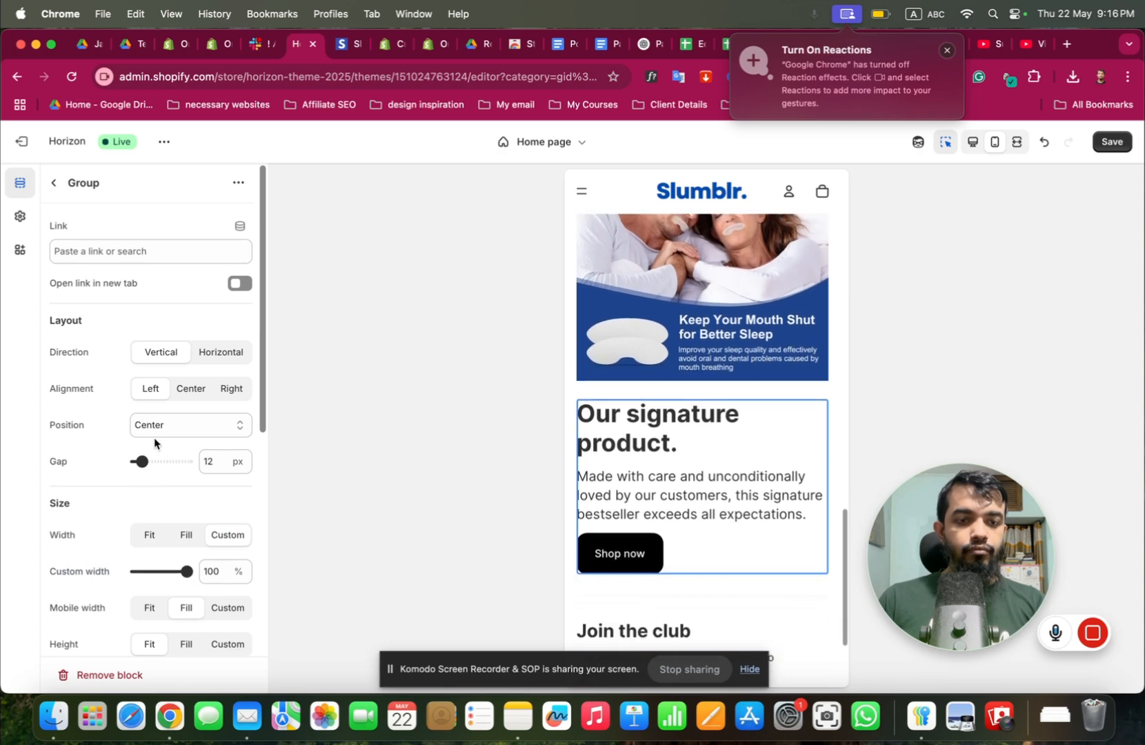
click(185, 390)
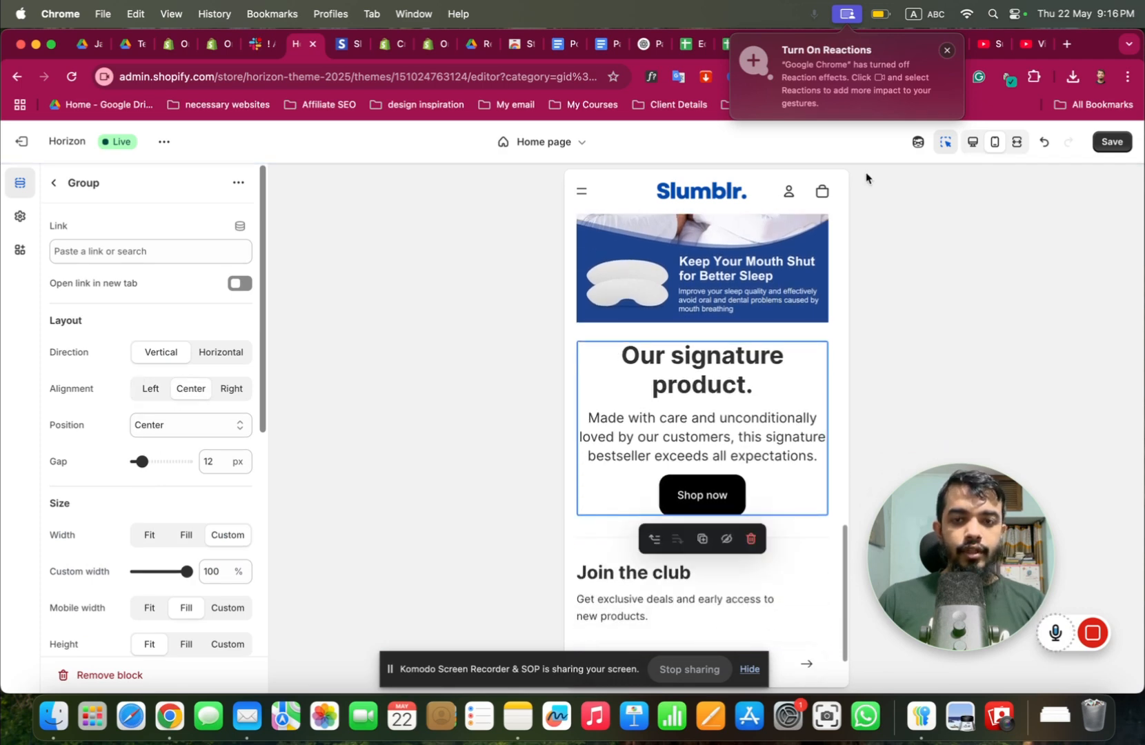
click(973, 142)
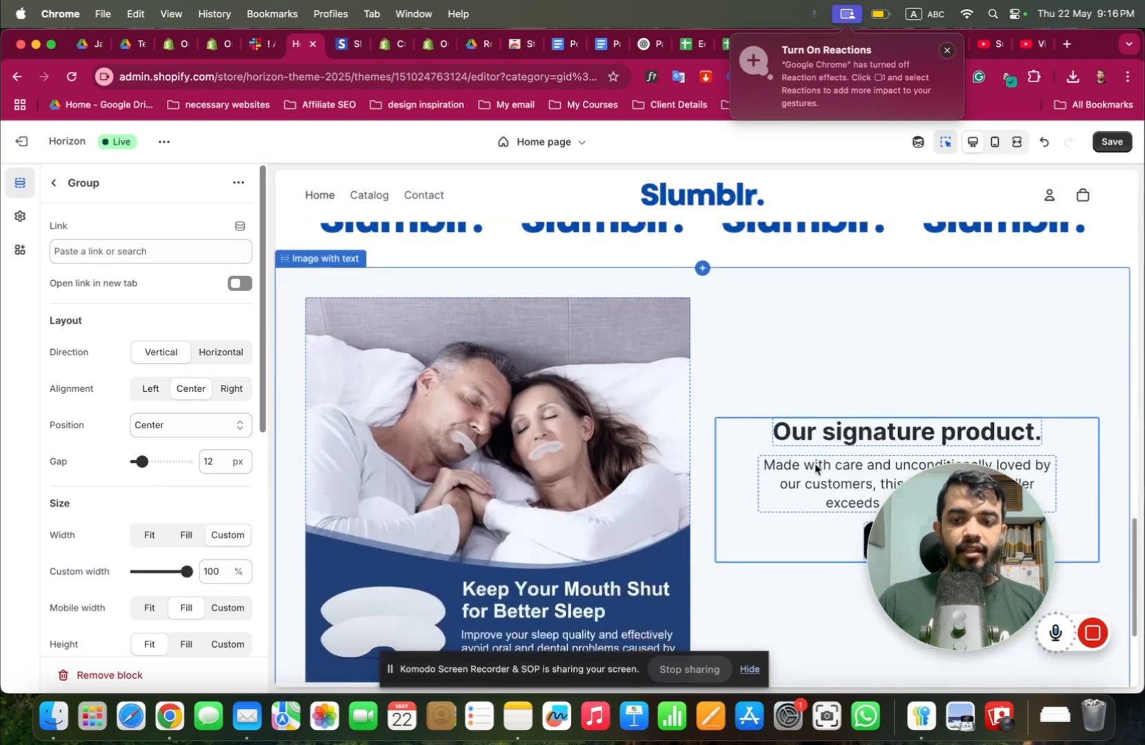
Set the text group's alignment back to Left and save the theme changes.
click(153, 390)
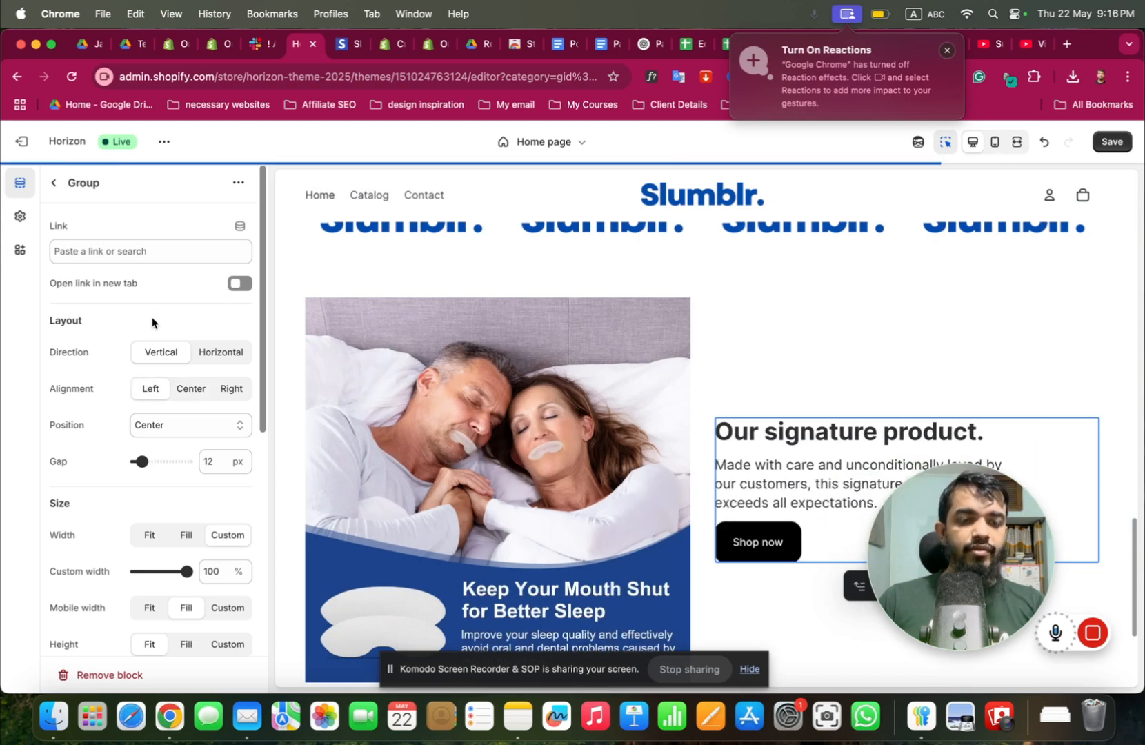
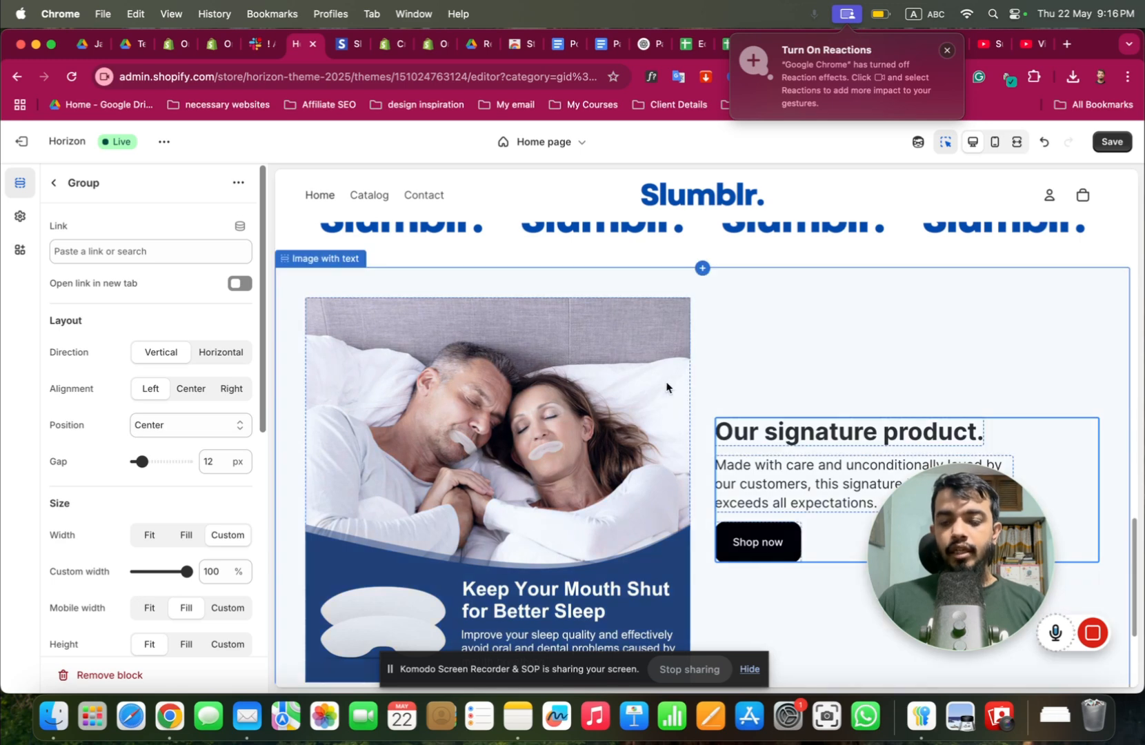
scroll(831, 427, down, 3)
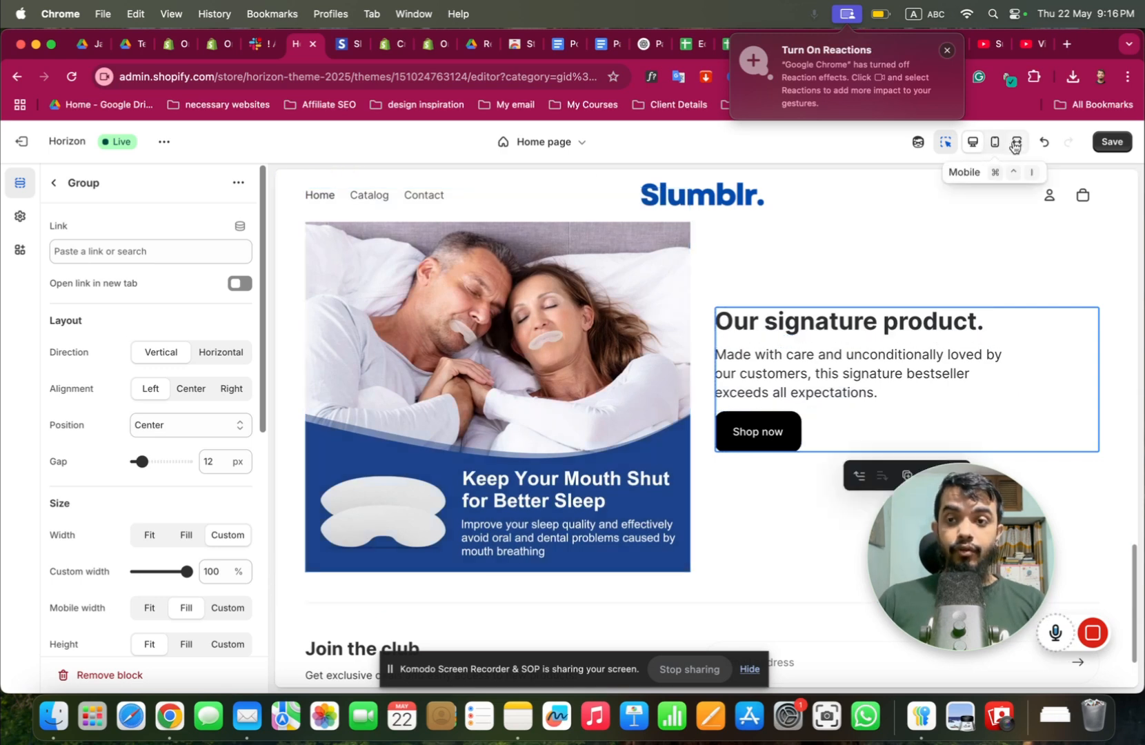
click(1102, 150)
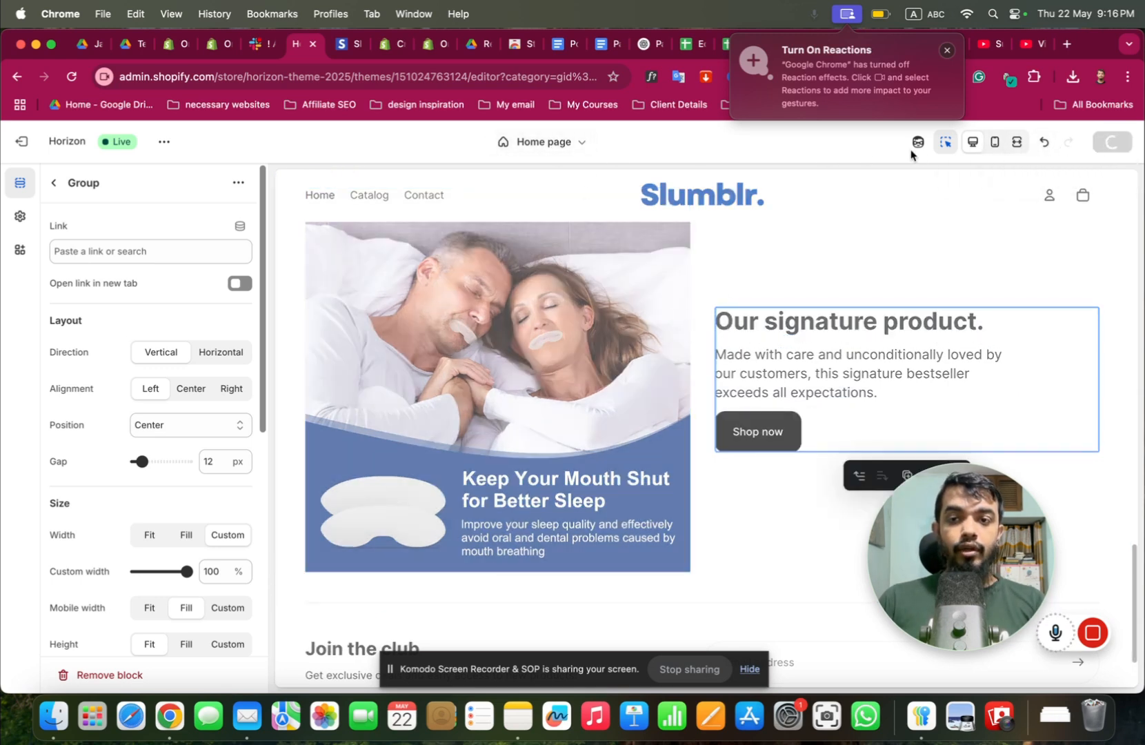
Switch to the live Slumblr store and examine the Premium Memory Foam section with its text and video.
click(335, 47)
scroll(554, 418, down, 10)
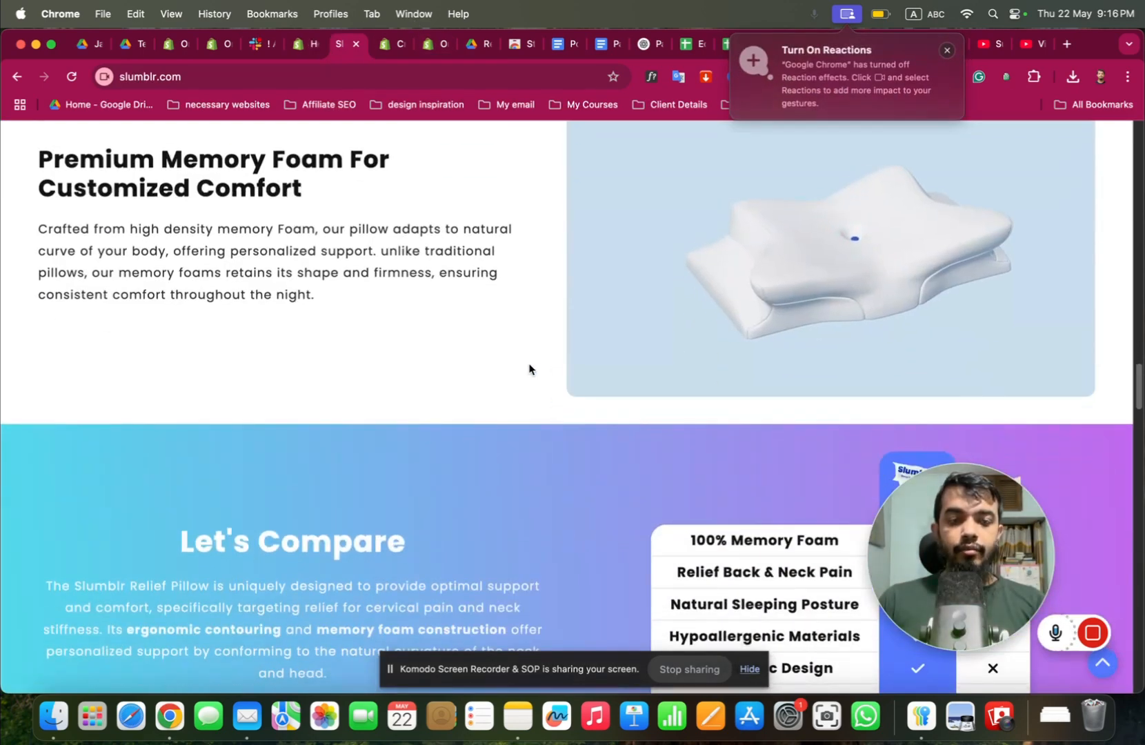
scroll(483, 338, up, 2)
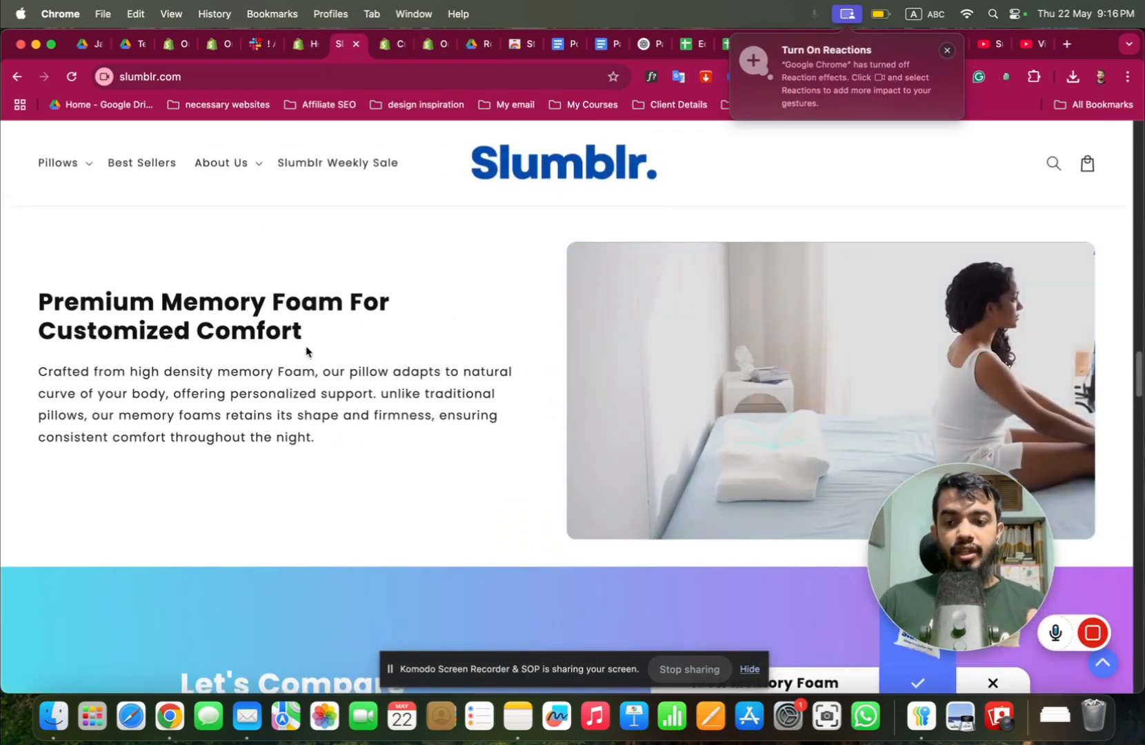
right_click(765, 365)
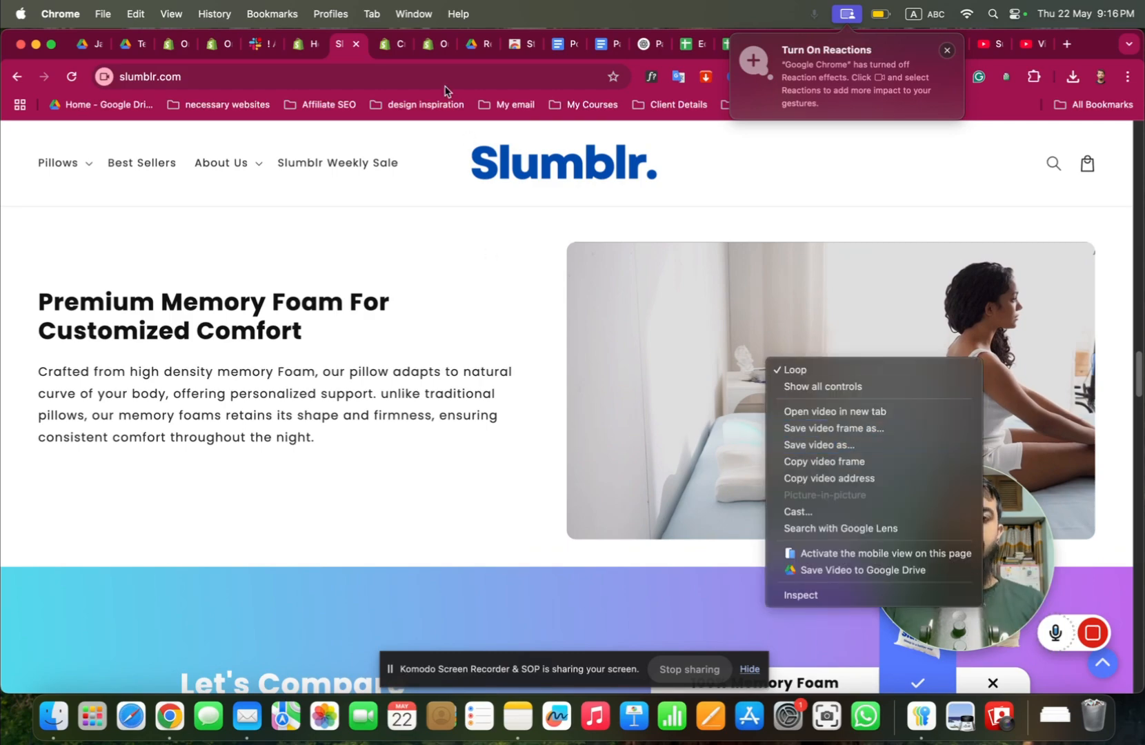
click(320, 50)
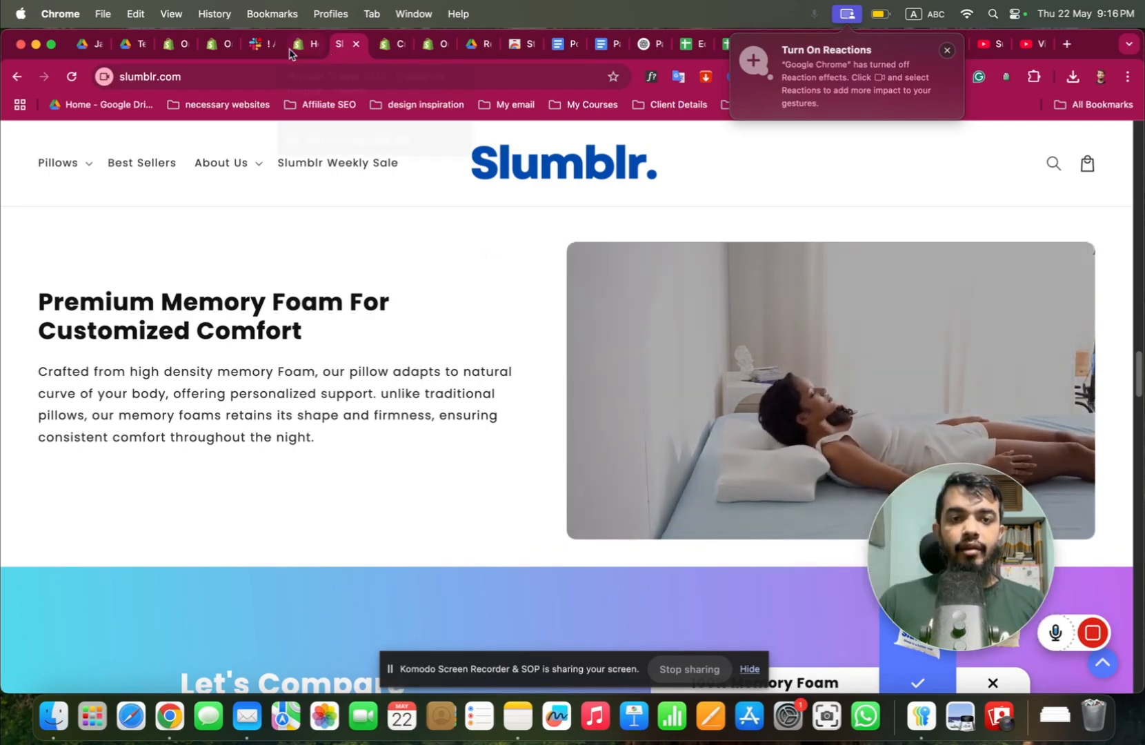
Return to the theme editor and add a Custom section directly above the Image with text section.
click(290, 47)
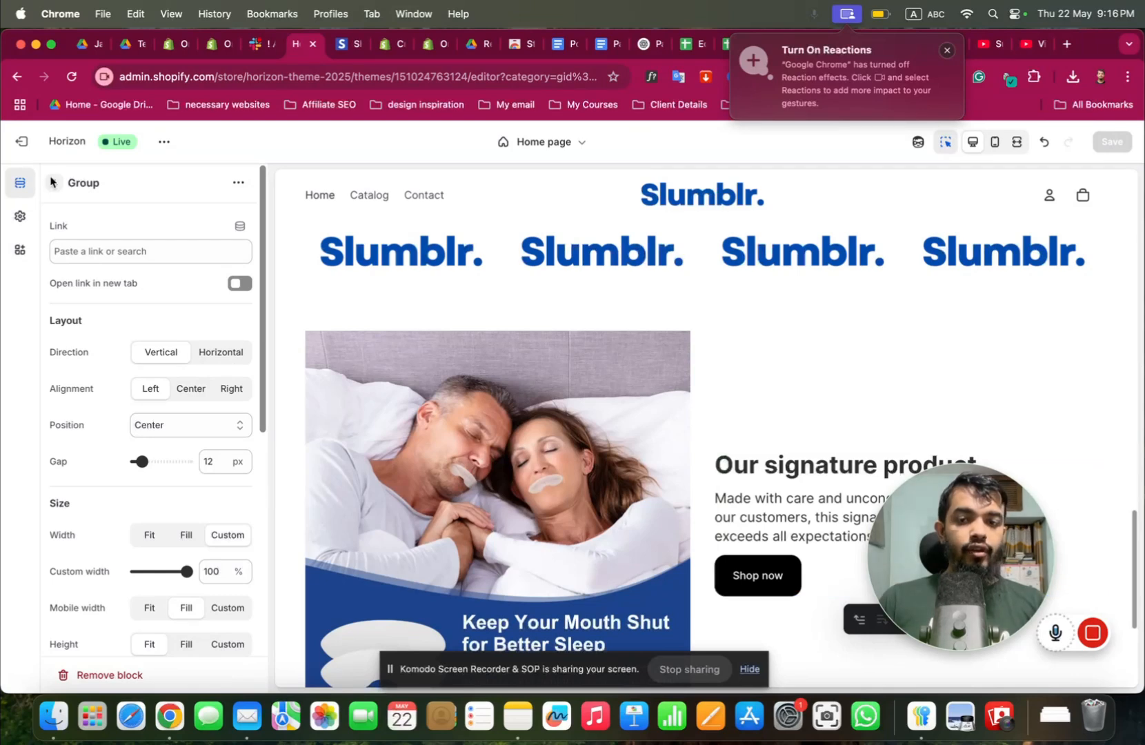
click(790, 417)
scroll(763, 402, down, 1)
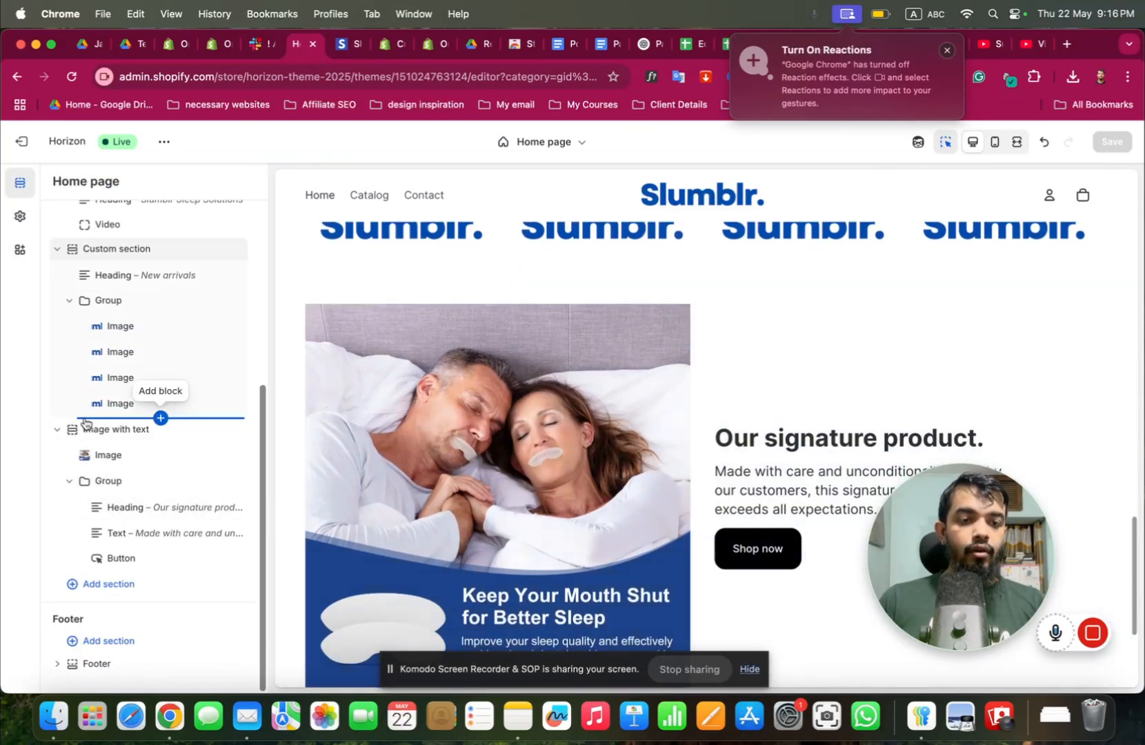
click(69, 422)
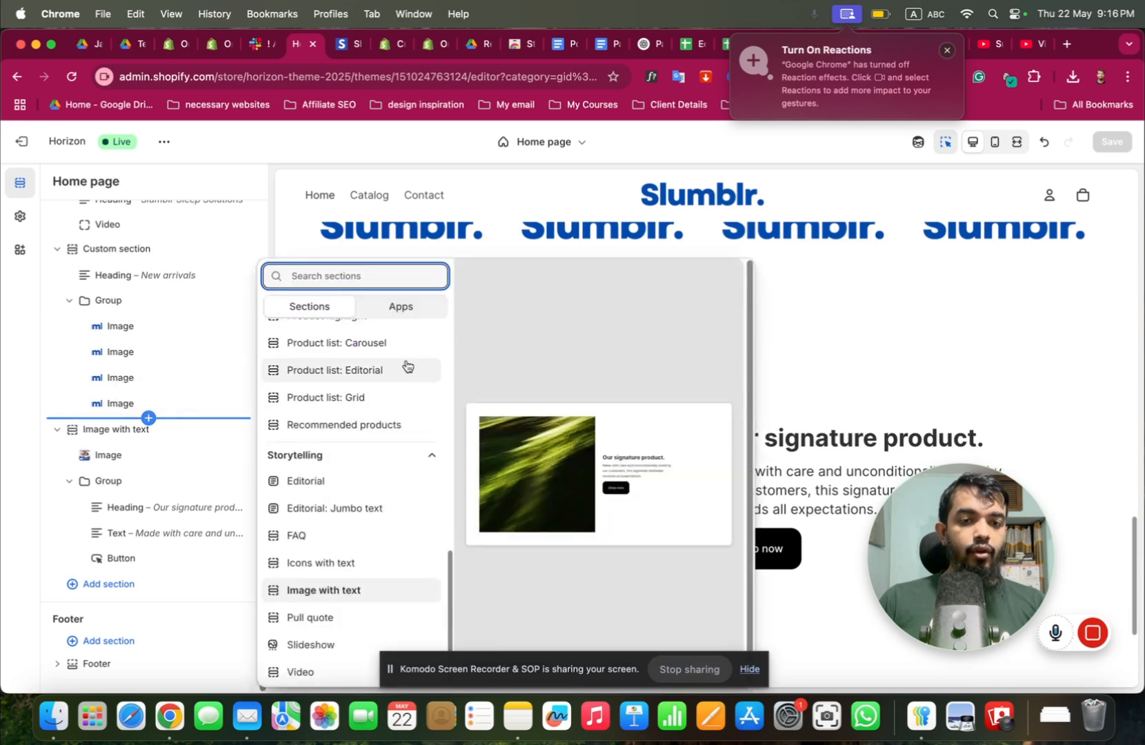
scroll(324, 448, up, 5)
click(346, 337)
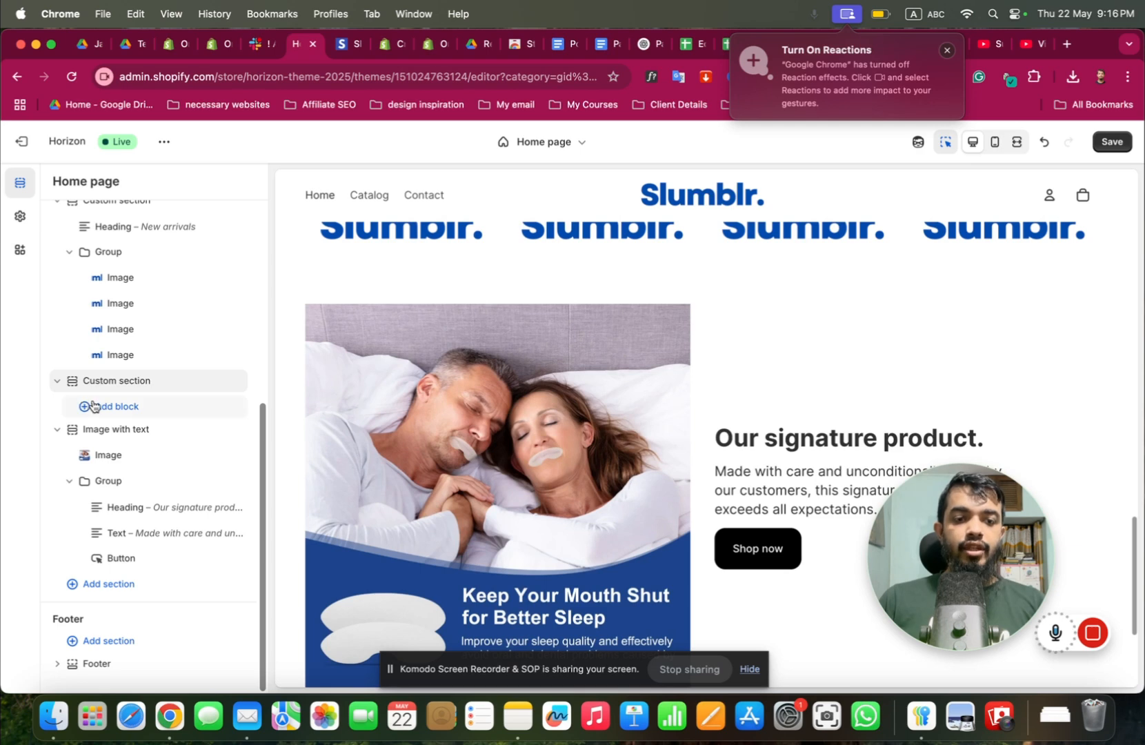
Add a Video block followed by a Group block to the new Custom section.
click(99, 406)
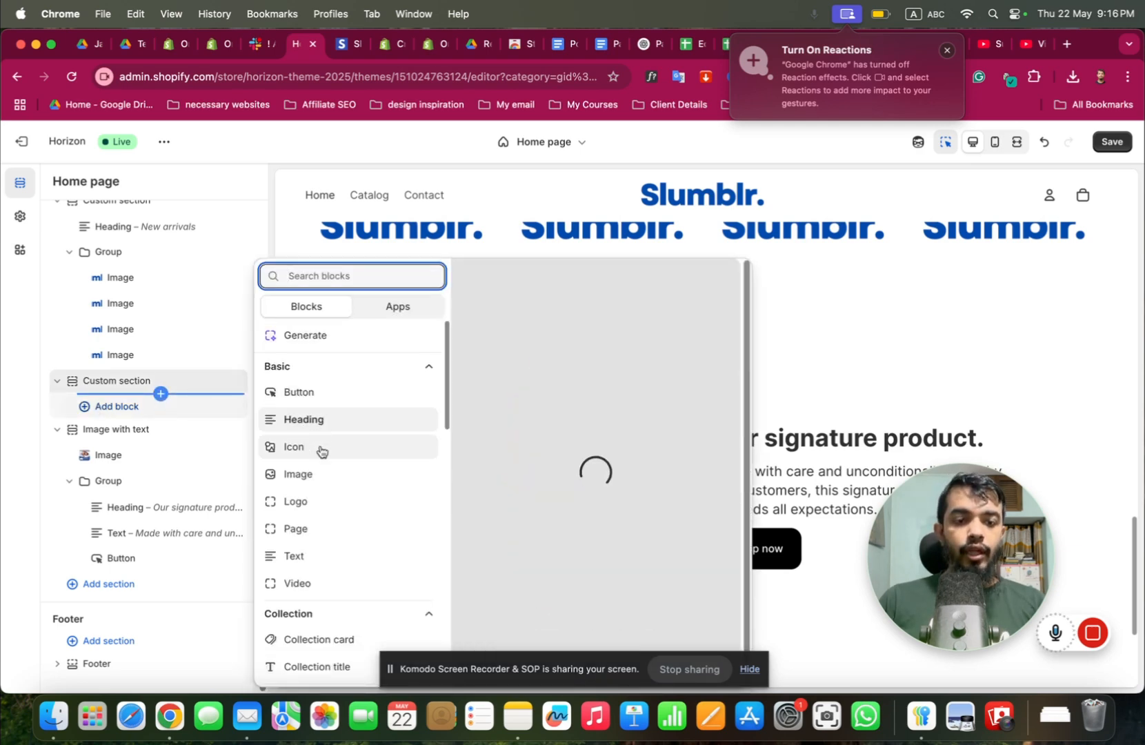
click(327, 583)
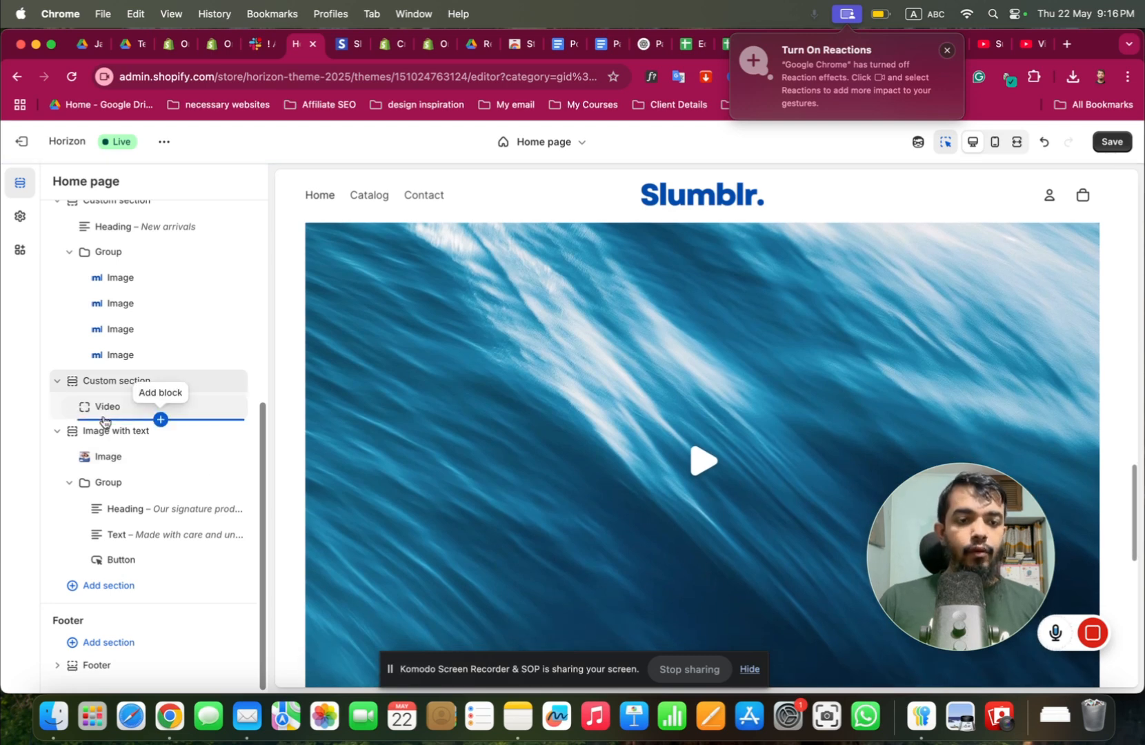
click(160, 419)
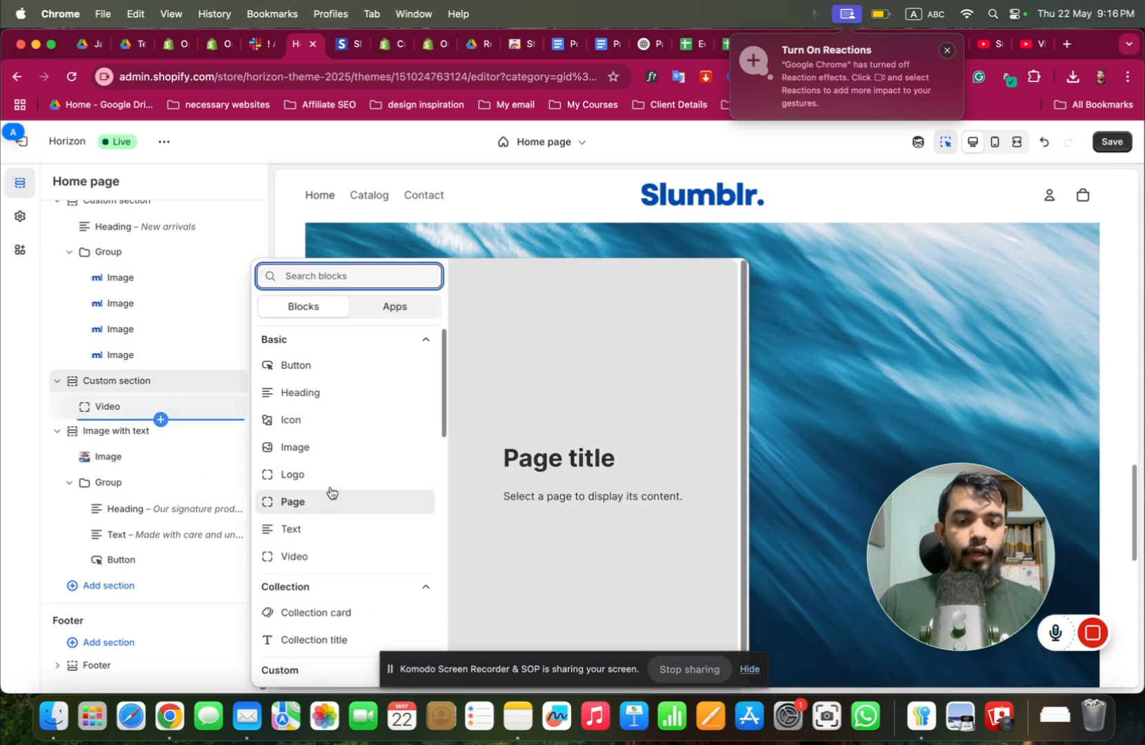
scroll(324, 524, down, 10)
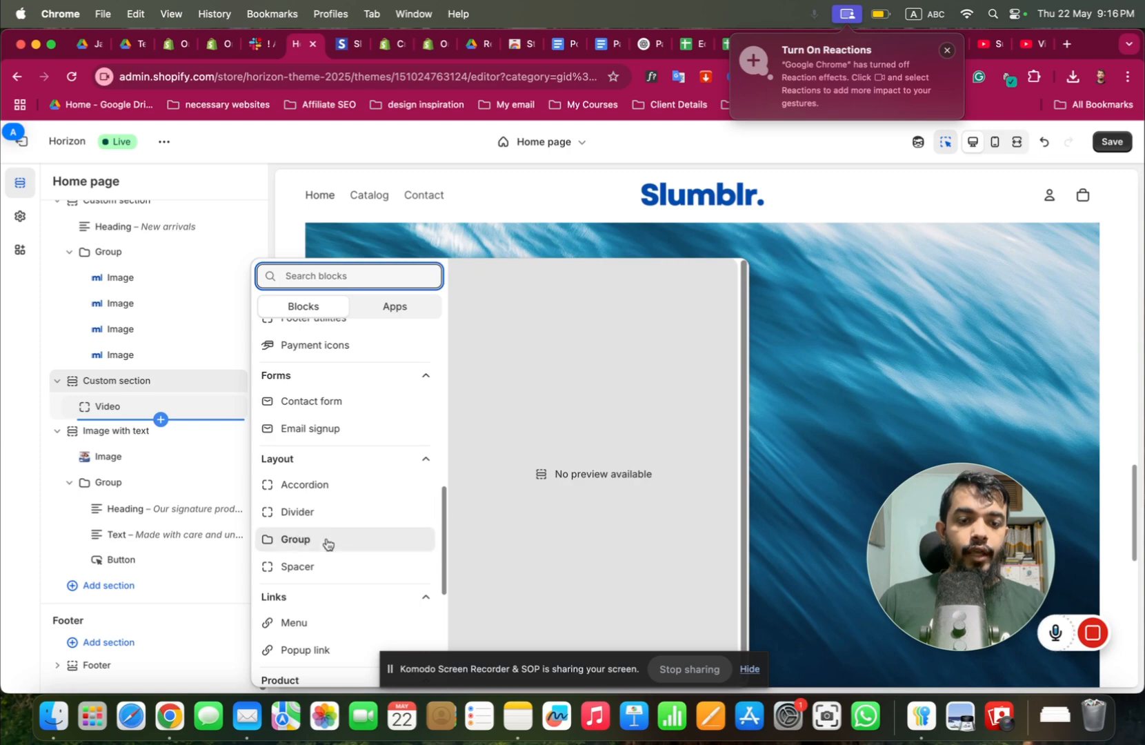
click(324, 540)
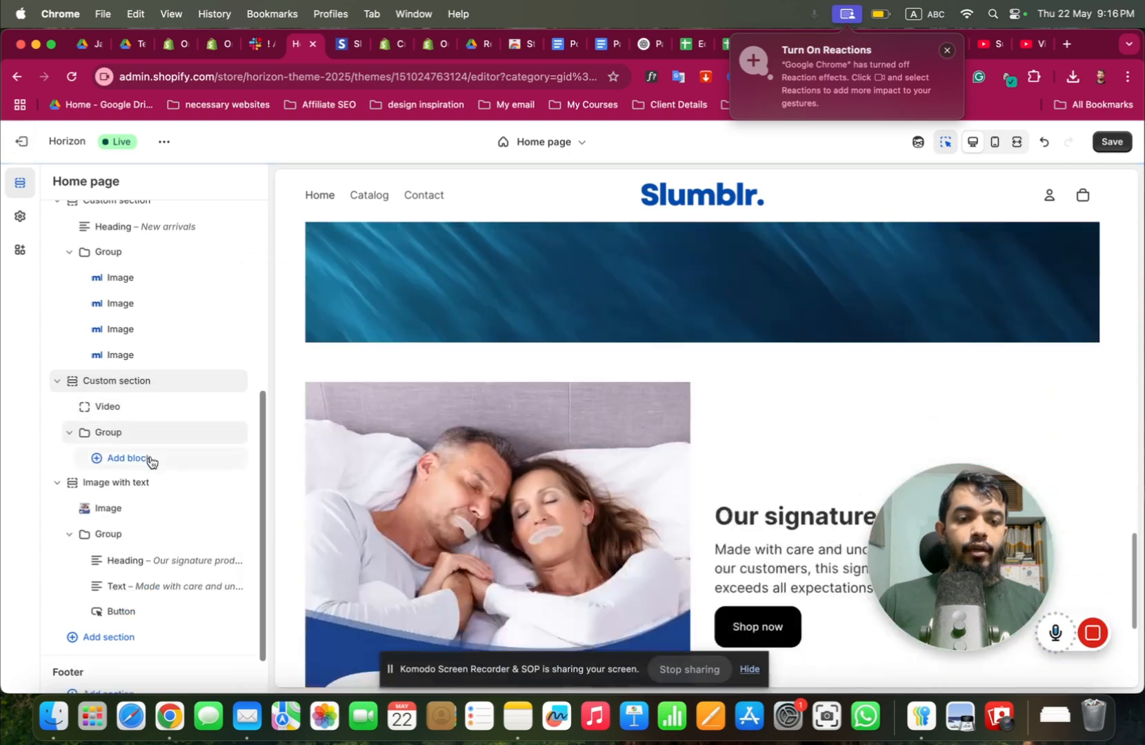
Add a Heading block and a Text block inside the new section's Group.
click(151, 459)
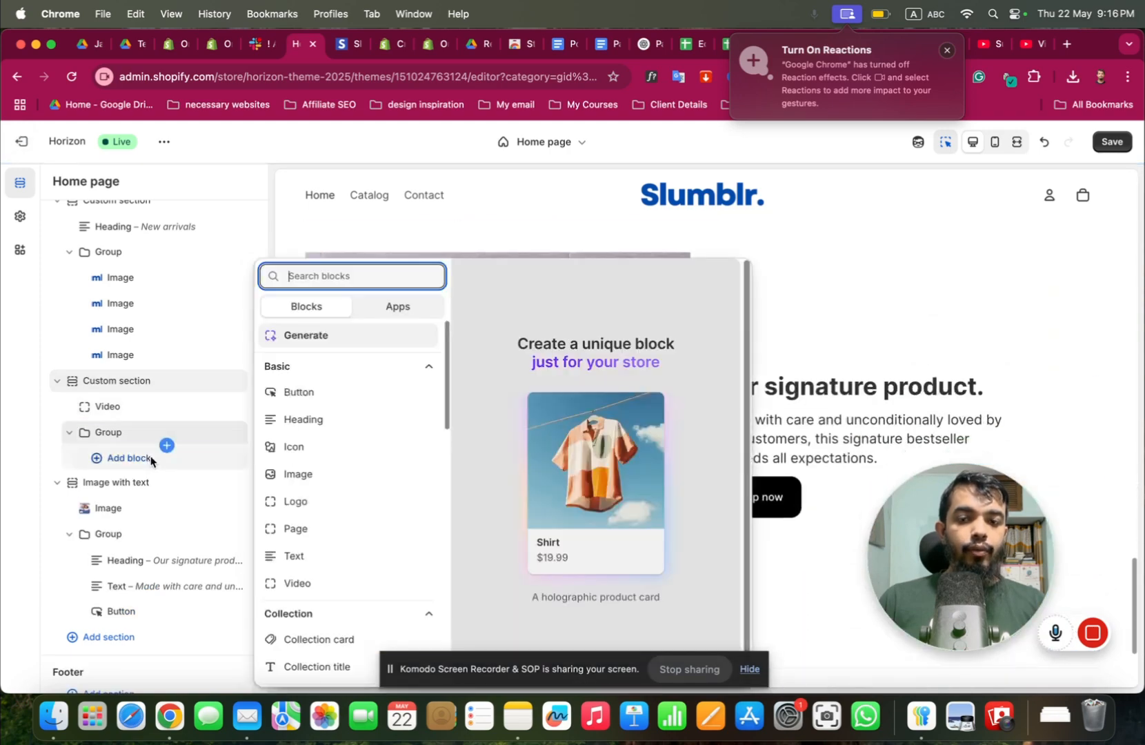
click(306, 420)
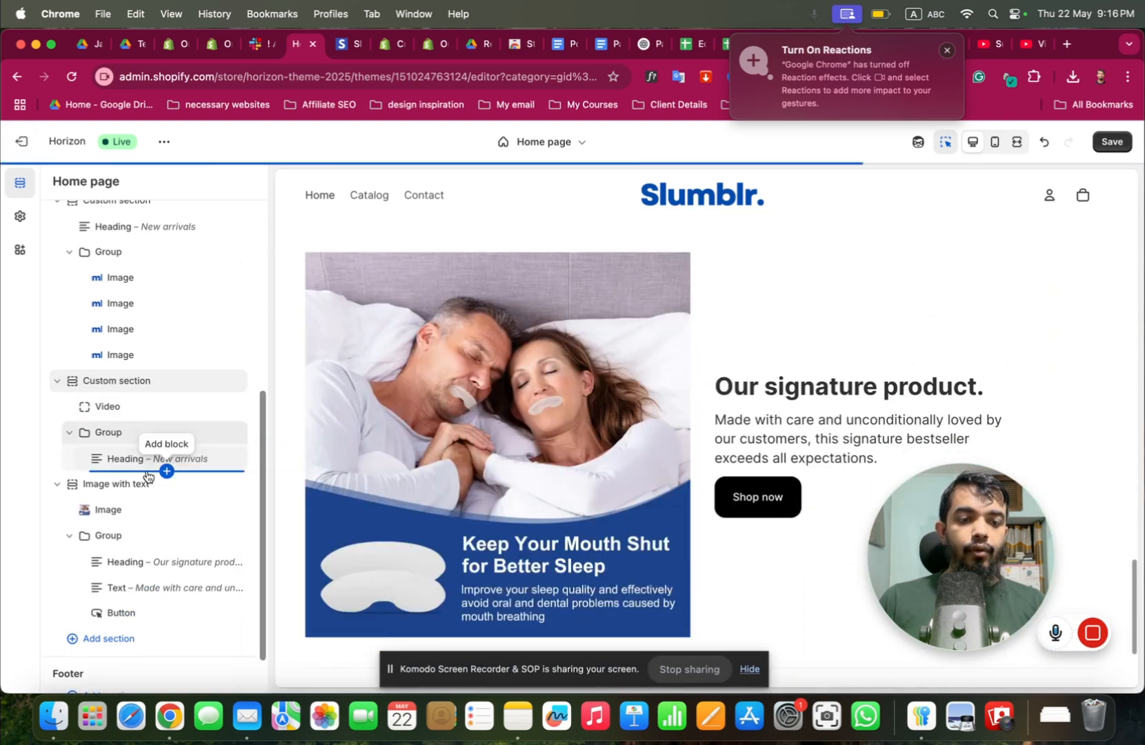
click(166, 471)
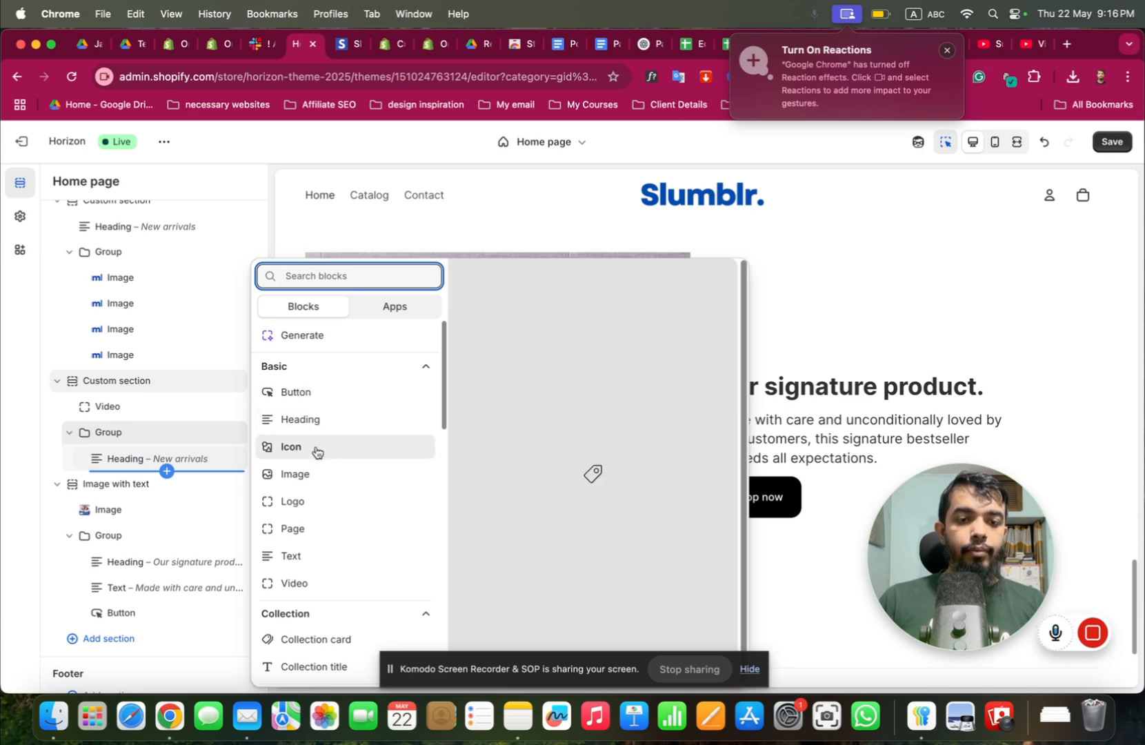
click(315, 557)
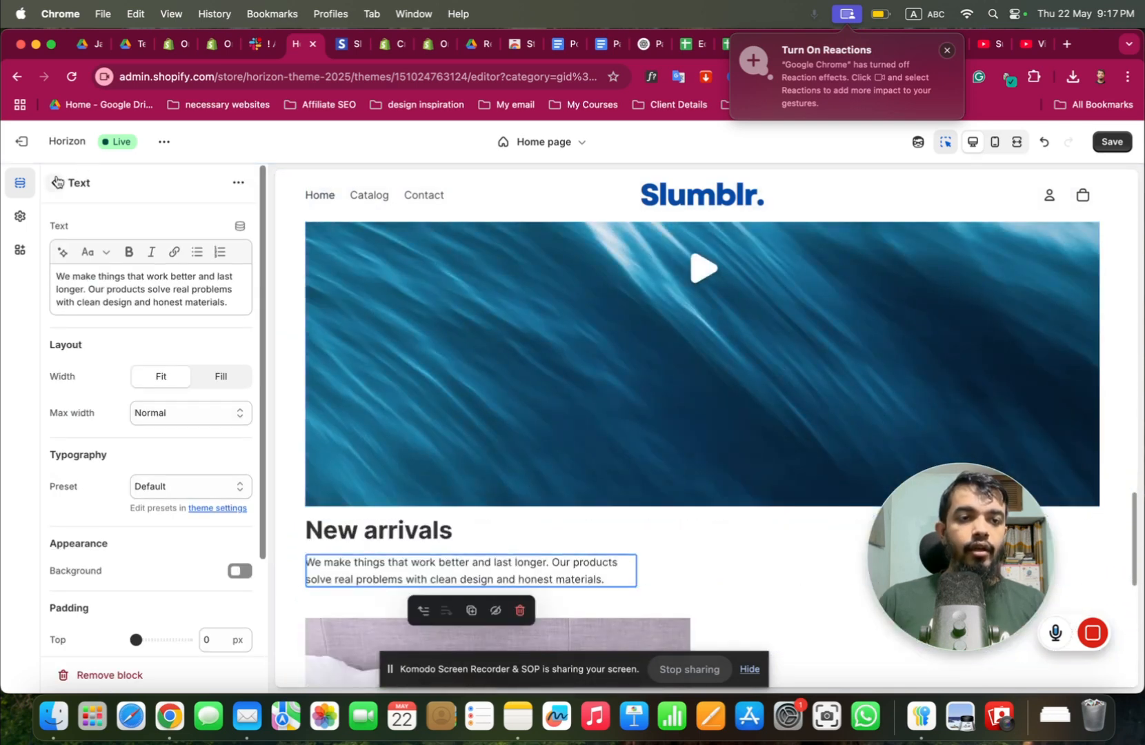
Set the new Custom section's direction to Horizontal, and test its Full width before returning it to Page.
click(56, 182)
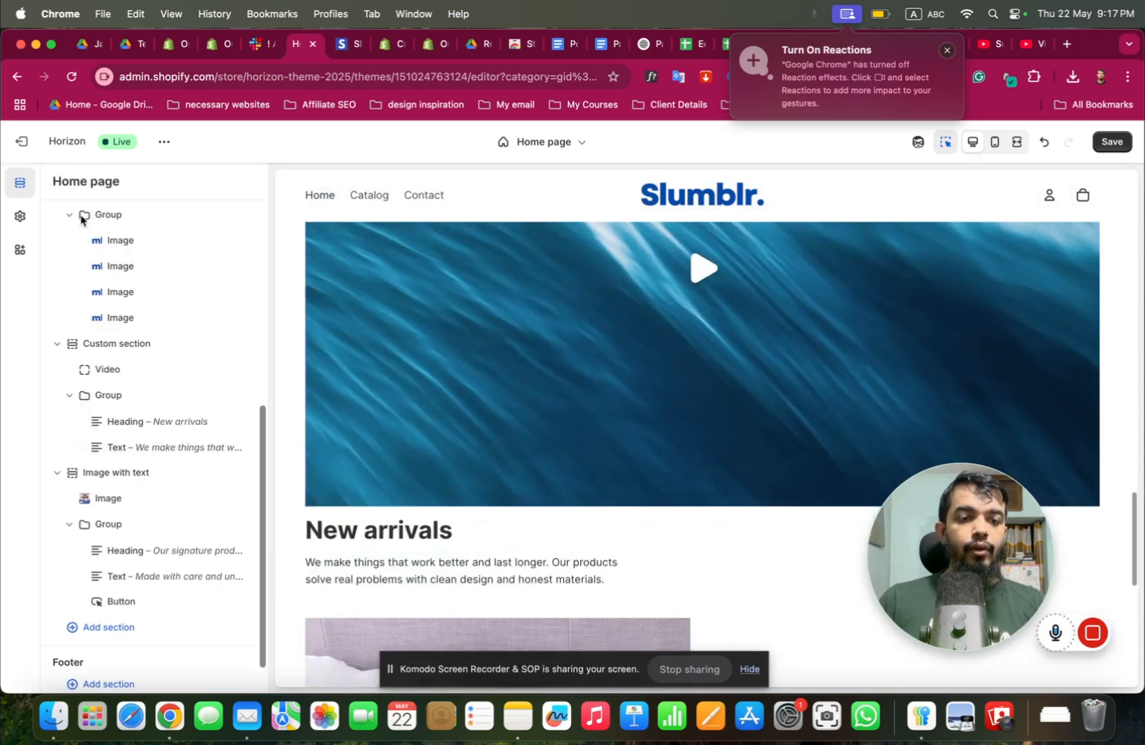
click(128, 344)
click(230, 262)
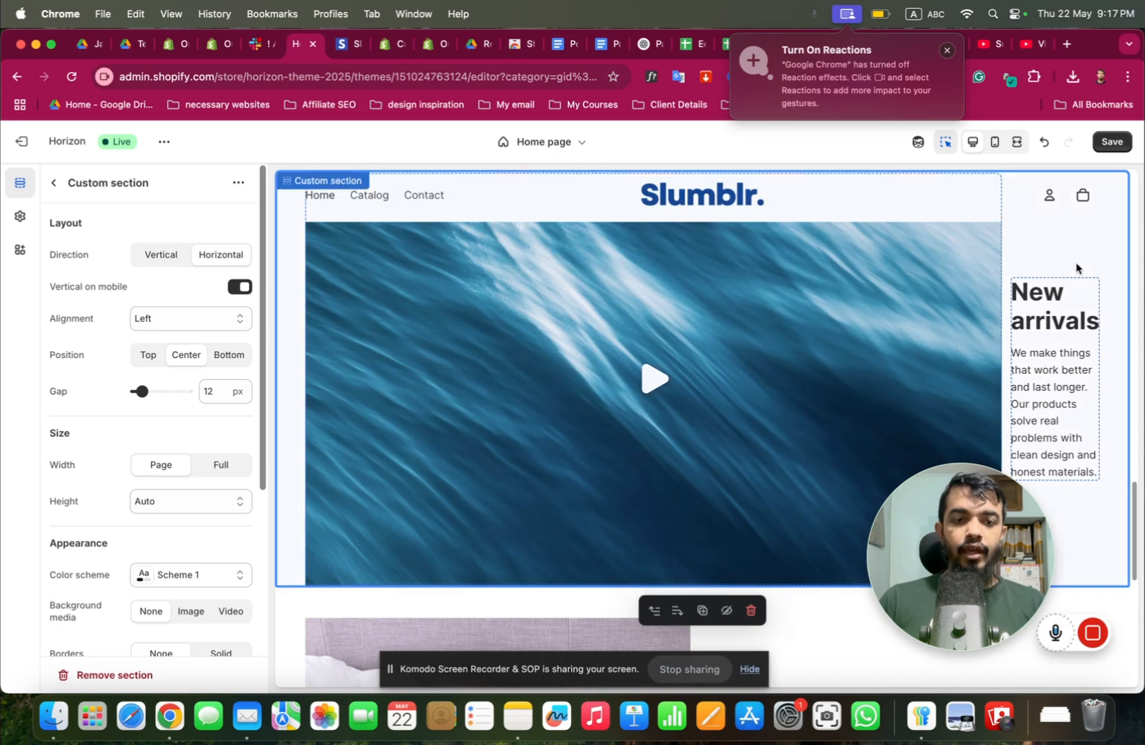
scroll(903, 366, up, 1)
scroll(902, 361, up, 3)
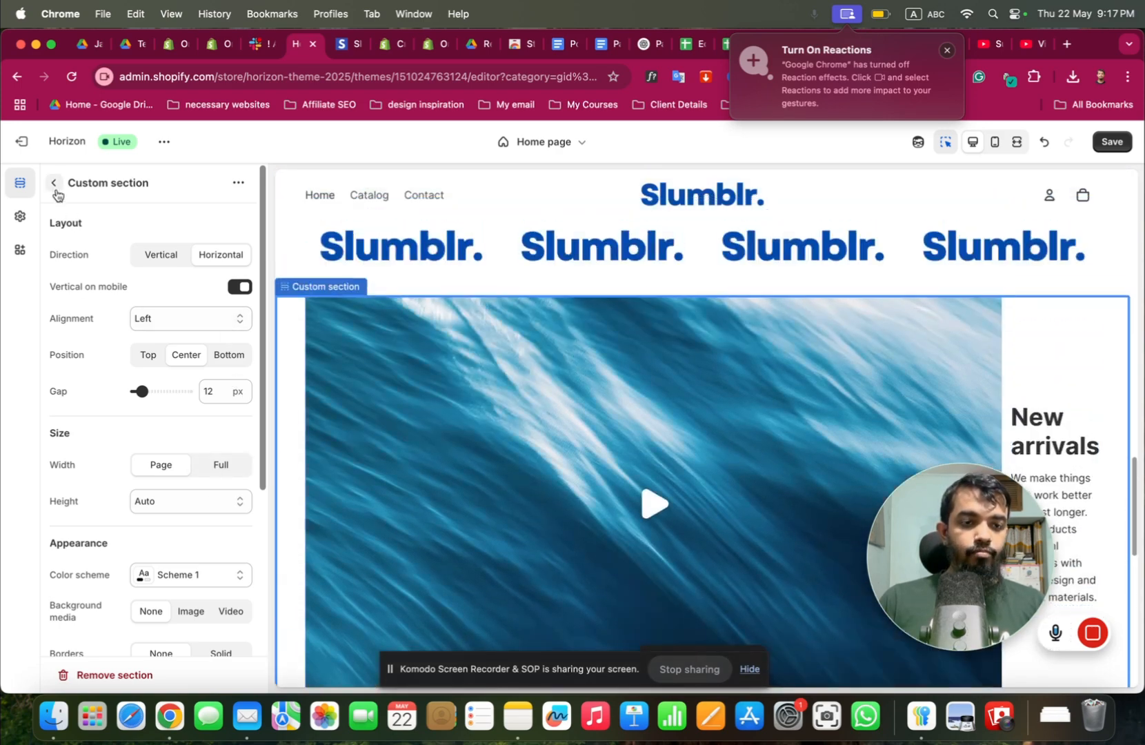
click(230, 470)
click(180, 467)
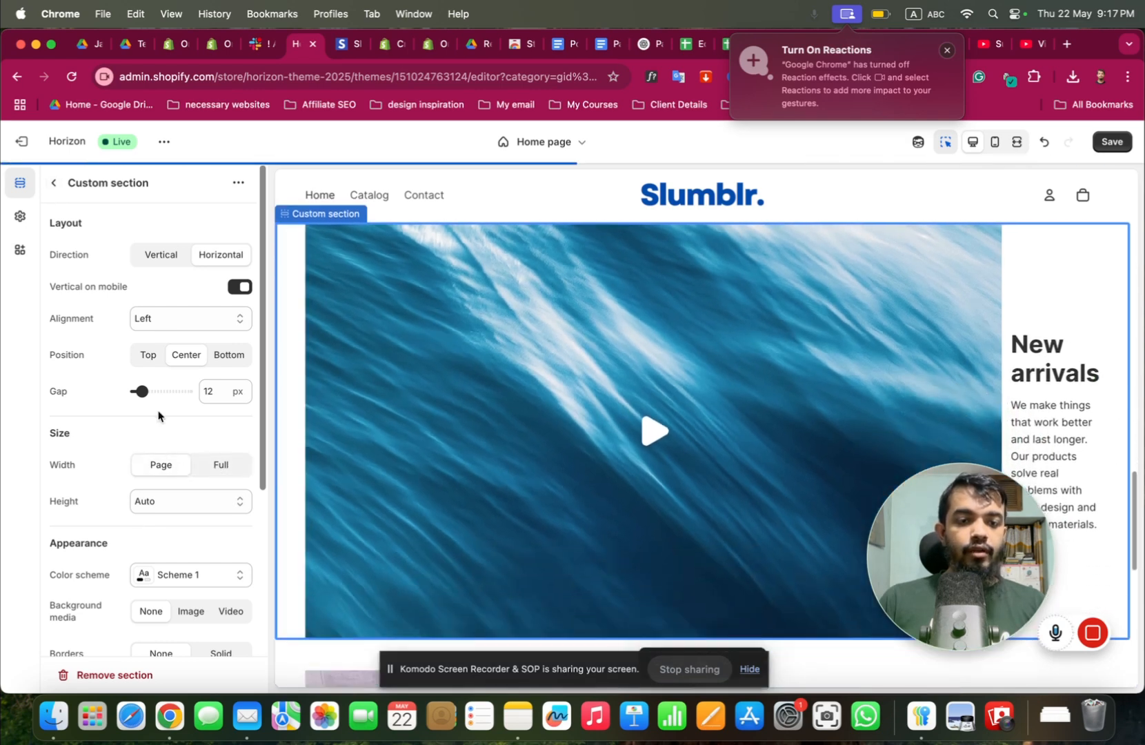
Set the new section's Video block width to 49% and check it in the mobile preview.
click(54, 182)
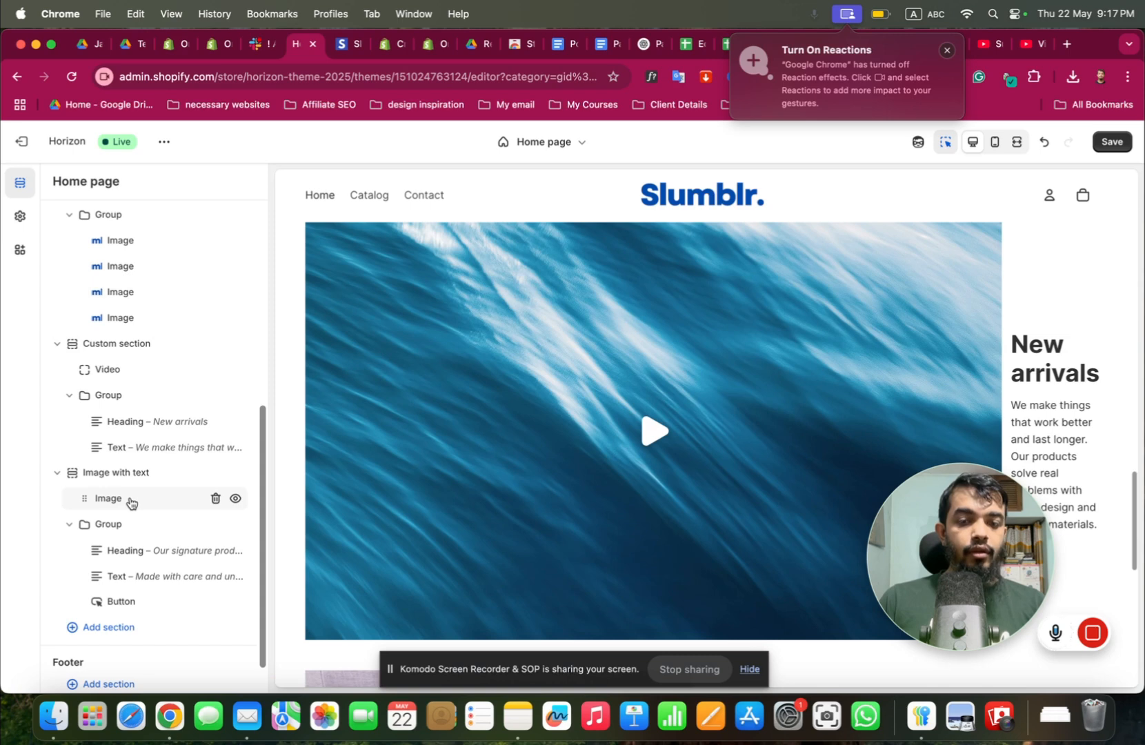
click(135, 372)
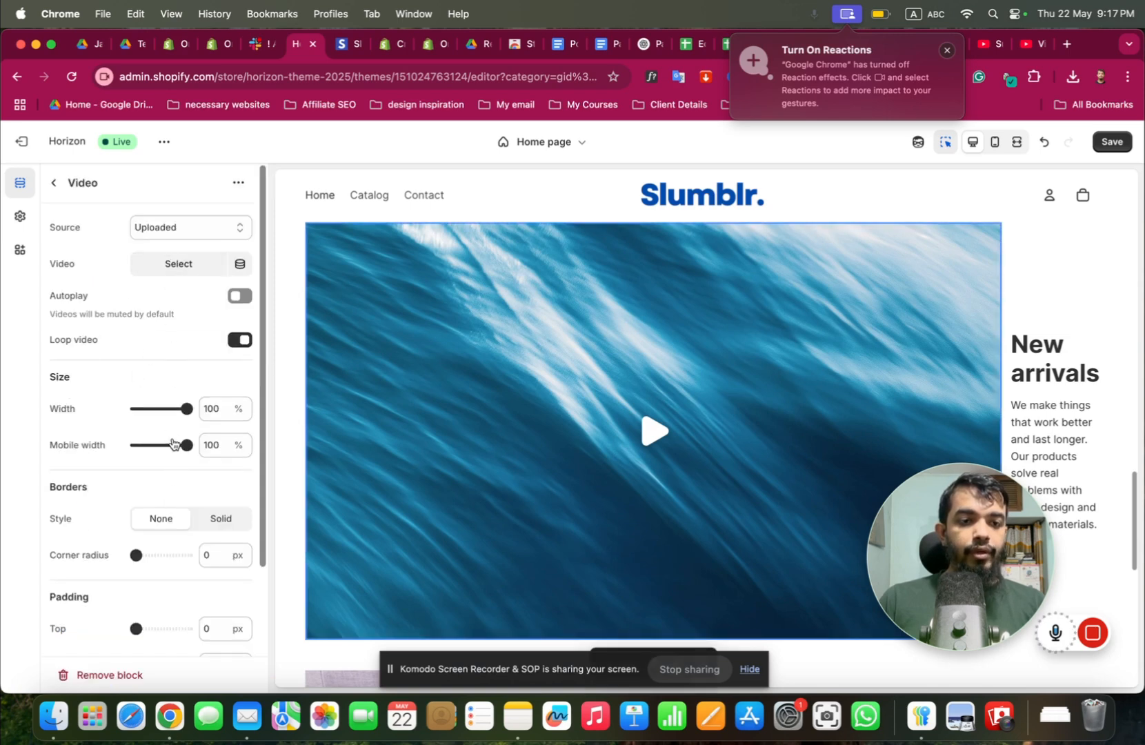
drag(189, 410, 160, 409)
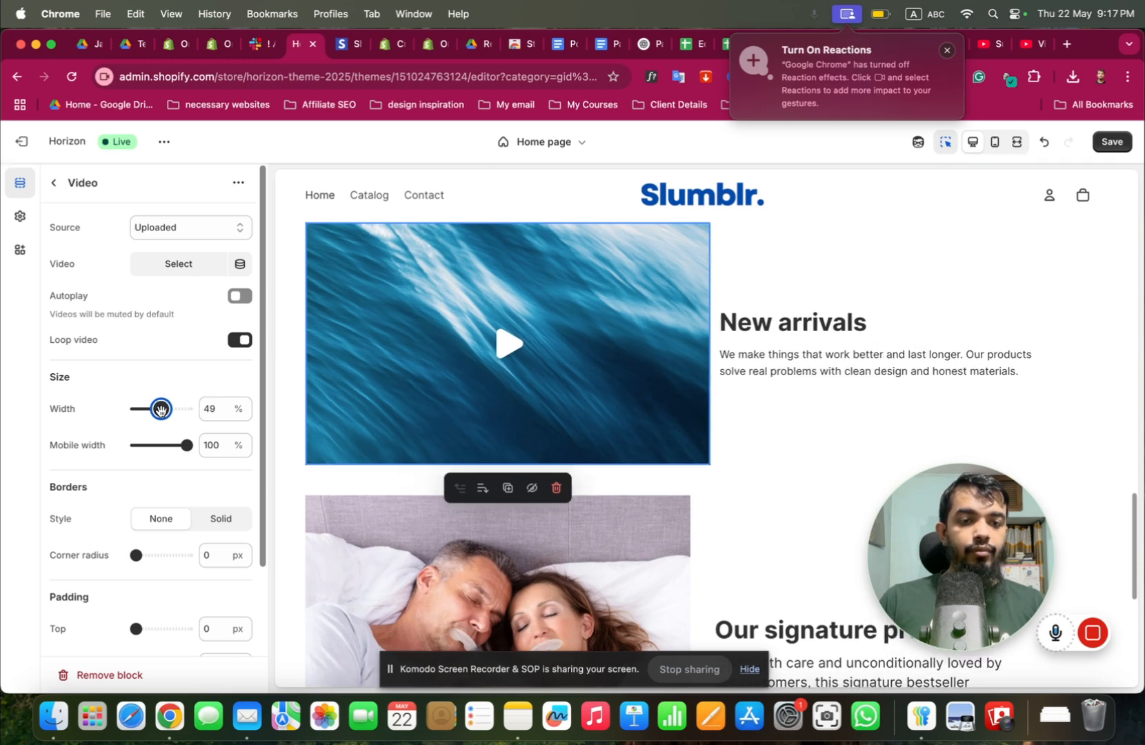
drag(160, 410, 158, 410)
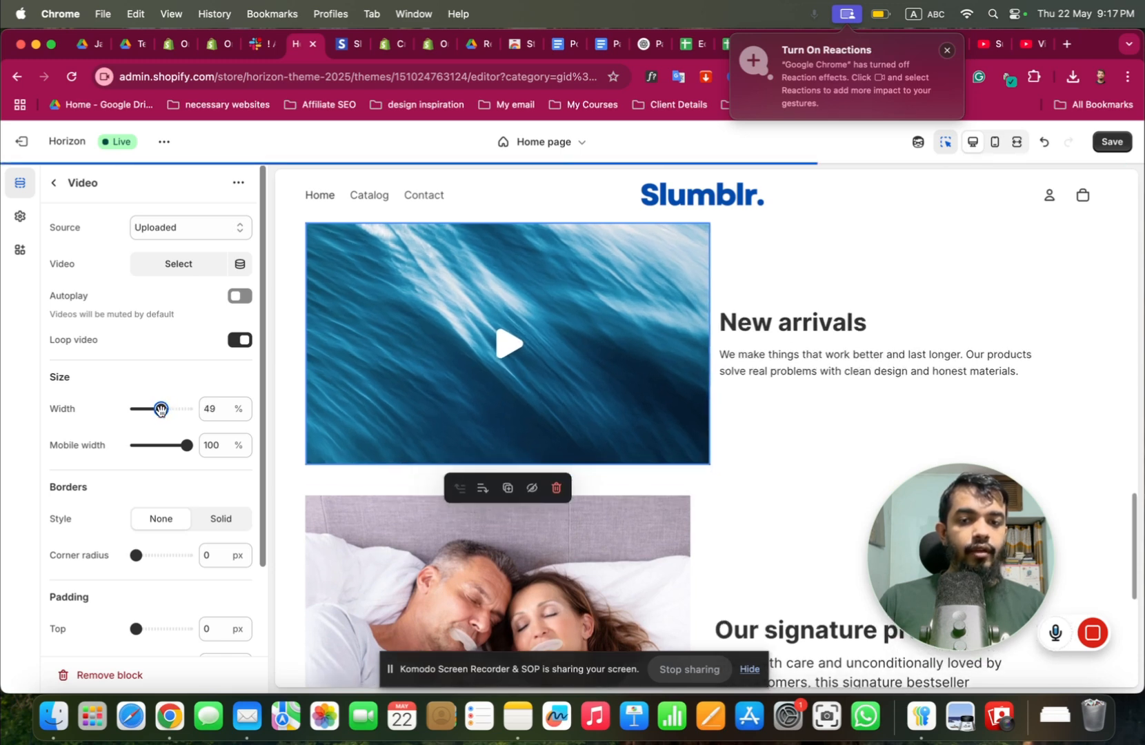
click(994, 143)
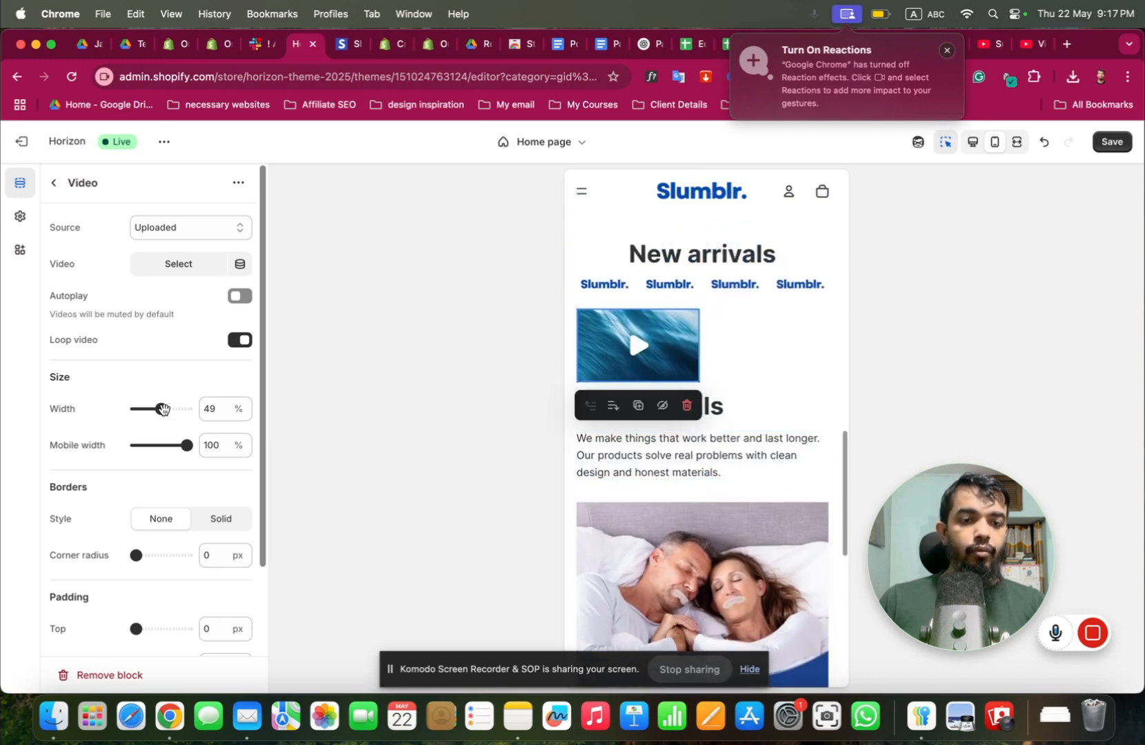
drag(195, 450, 293, 460)
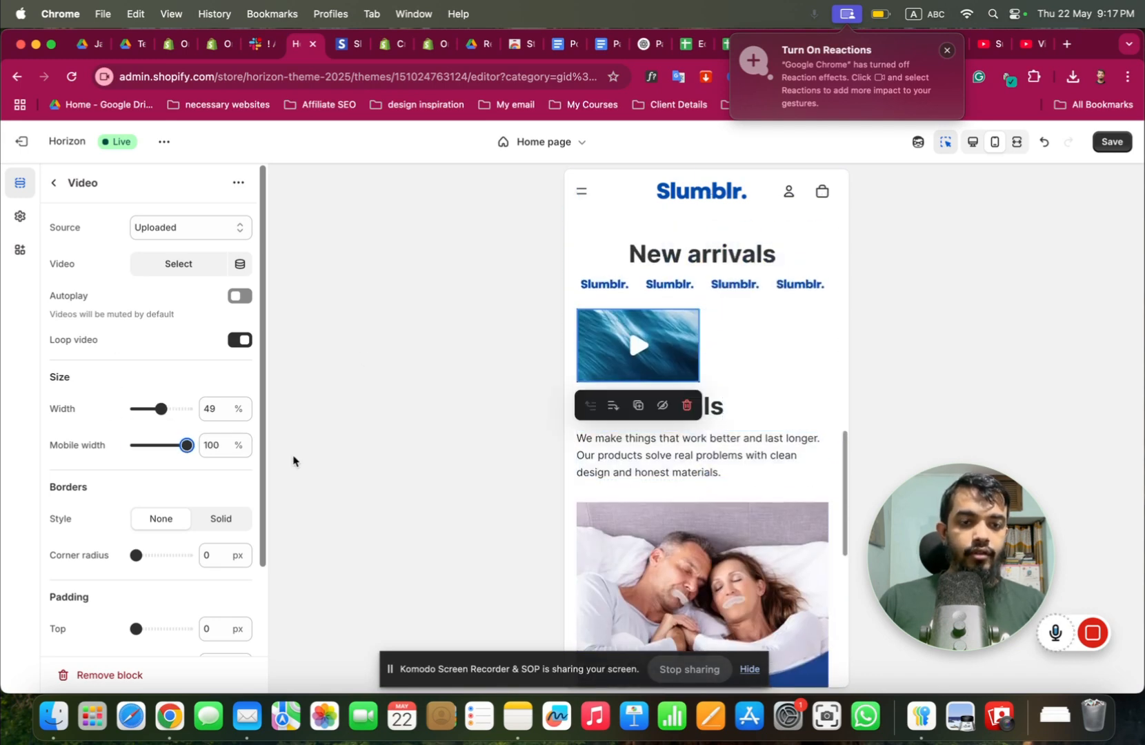
Test the Custom section's Vertical direction in mobile and desktop previews, then restore the Horizontal direction with Vertical on mobile enabled.
click(761, 373)
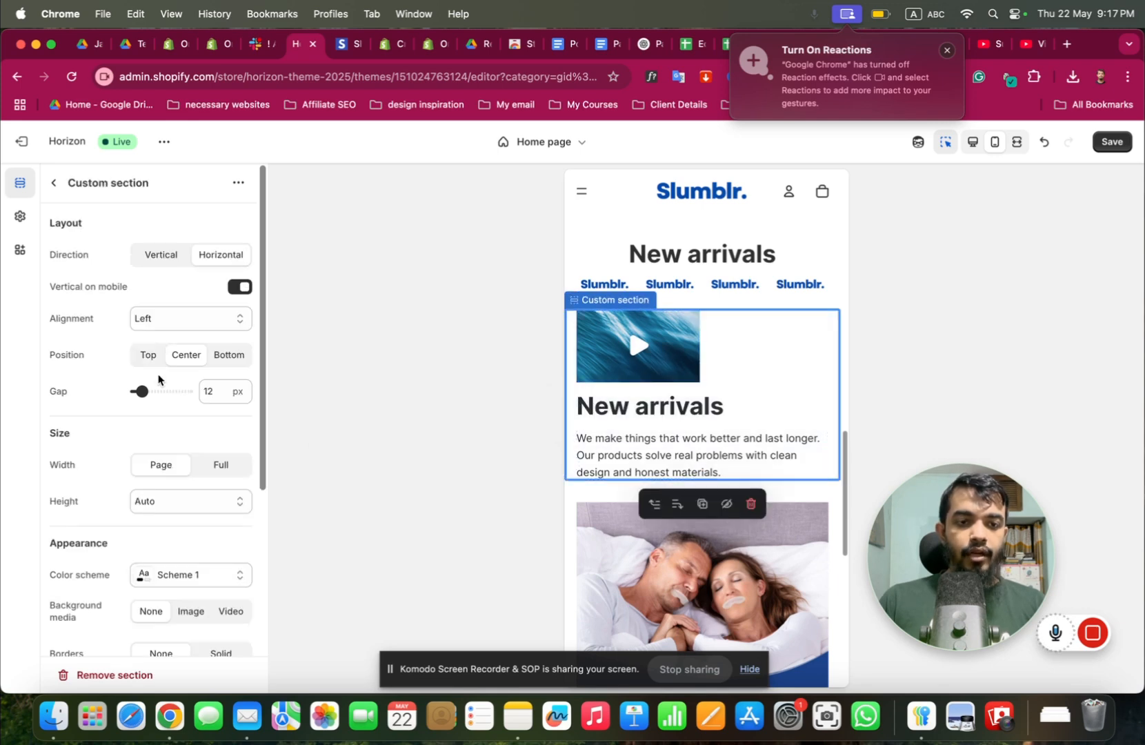
click(166, 252)
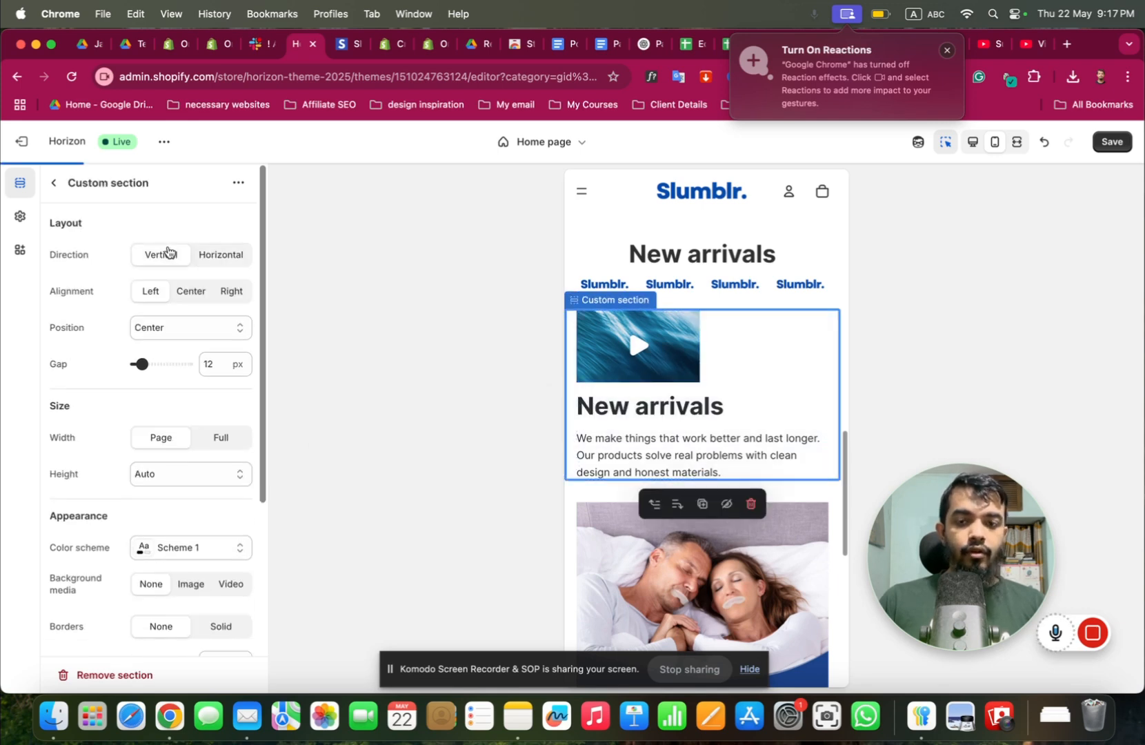
click(214, 256)
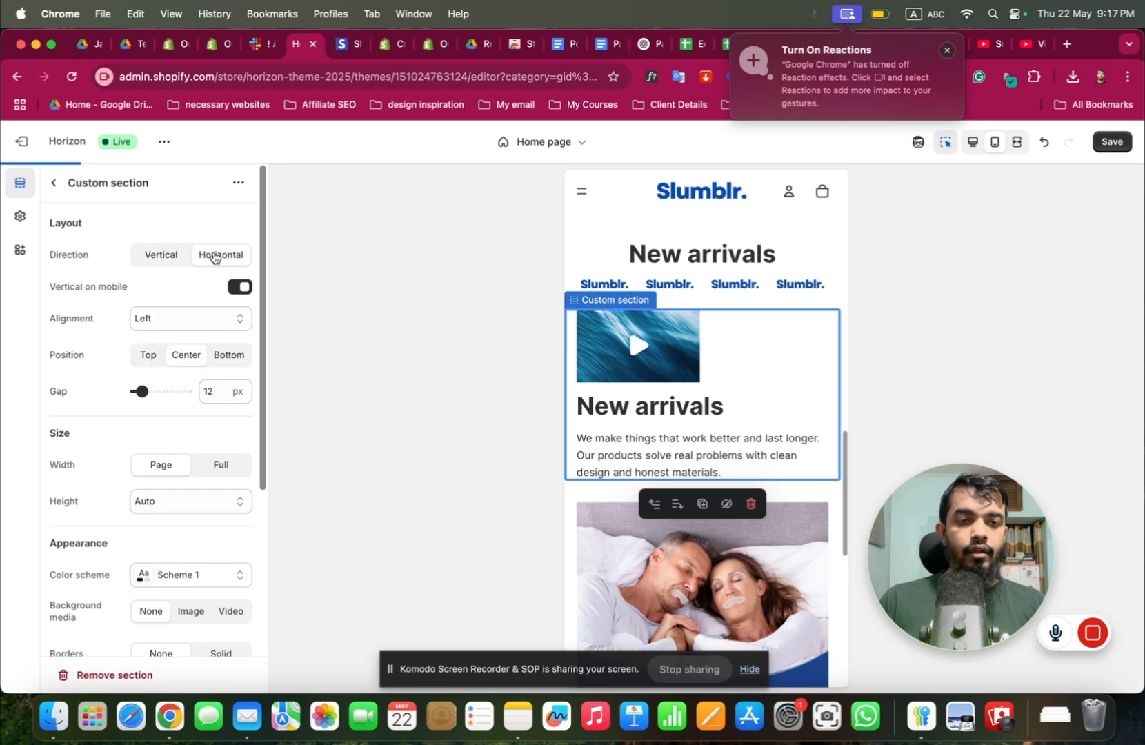
click(241, 288)
click(173, 256)
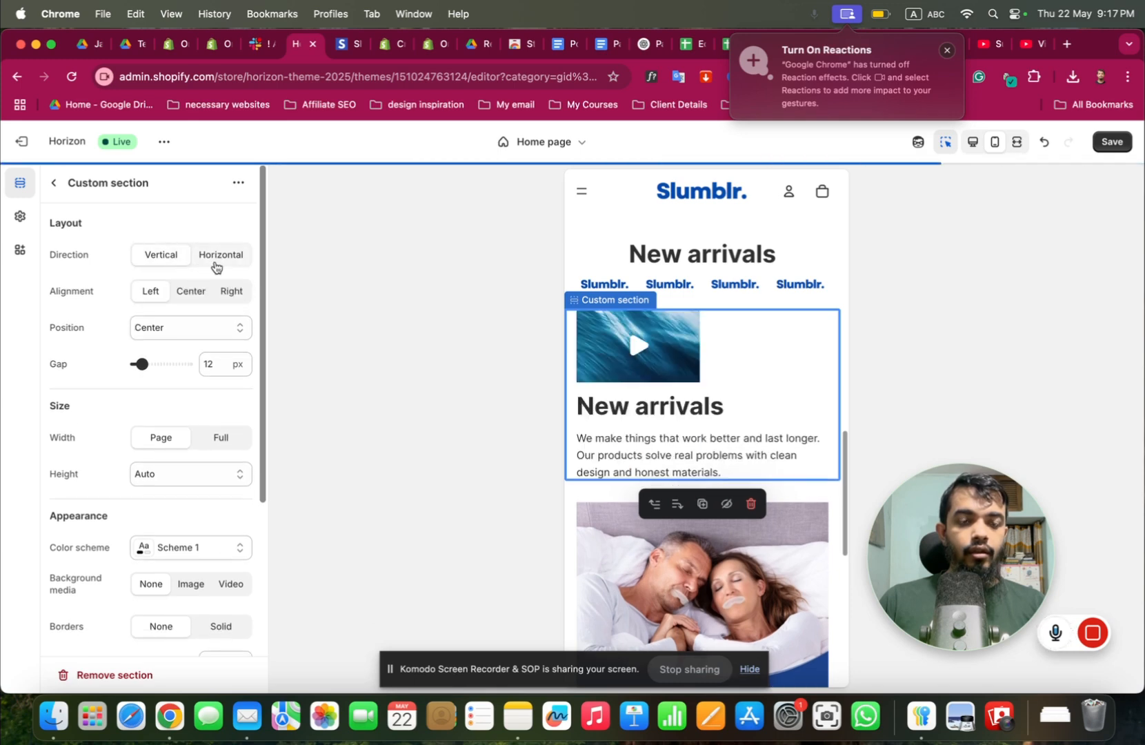
click(972, 143)
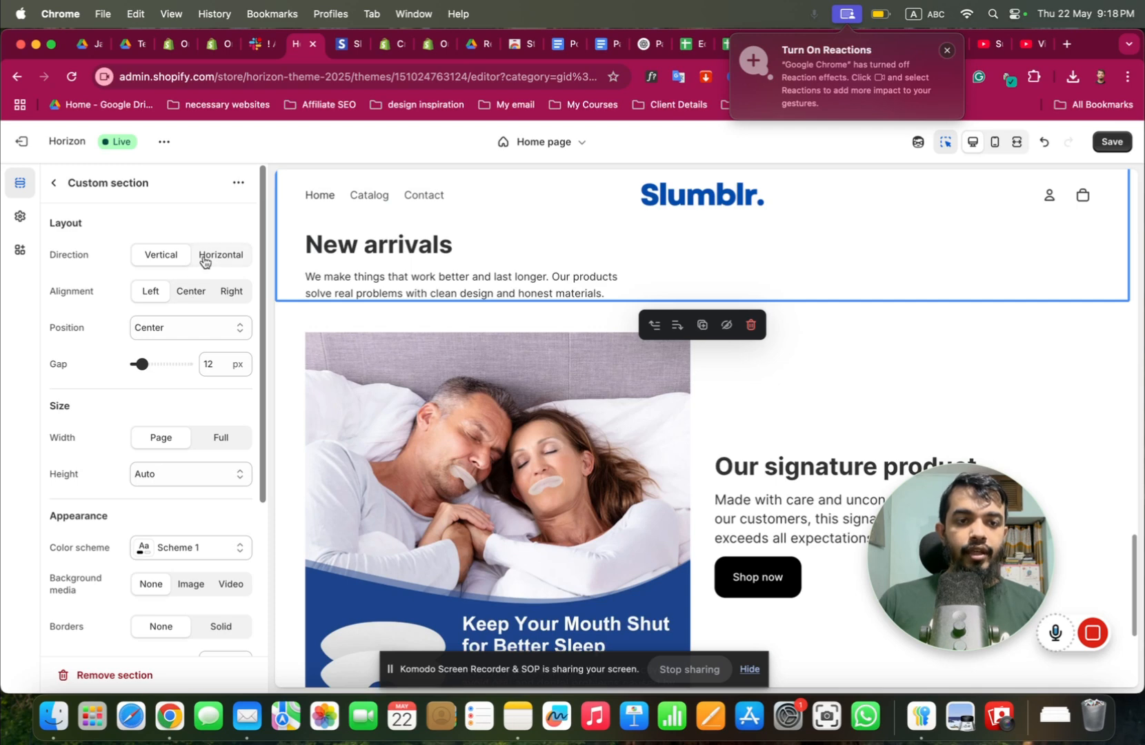
click(219, 255)
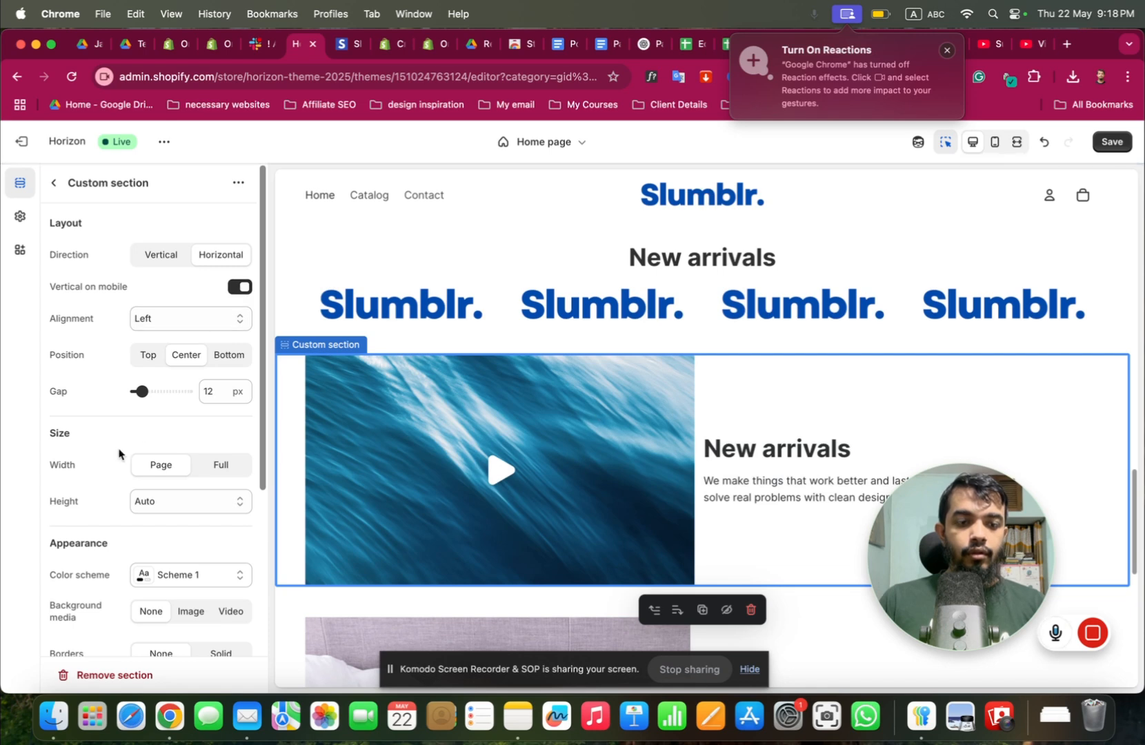
Try reducing the Video block's mobile width in the mobile preview, then return it to 100%.
click(585, 468)
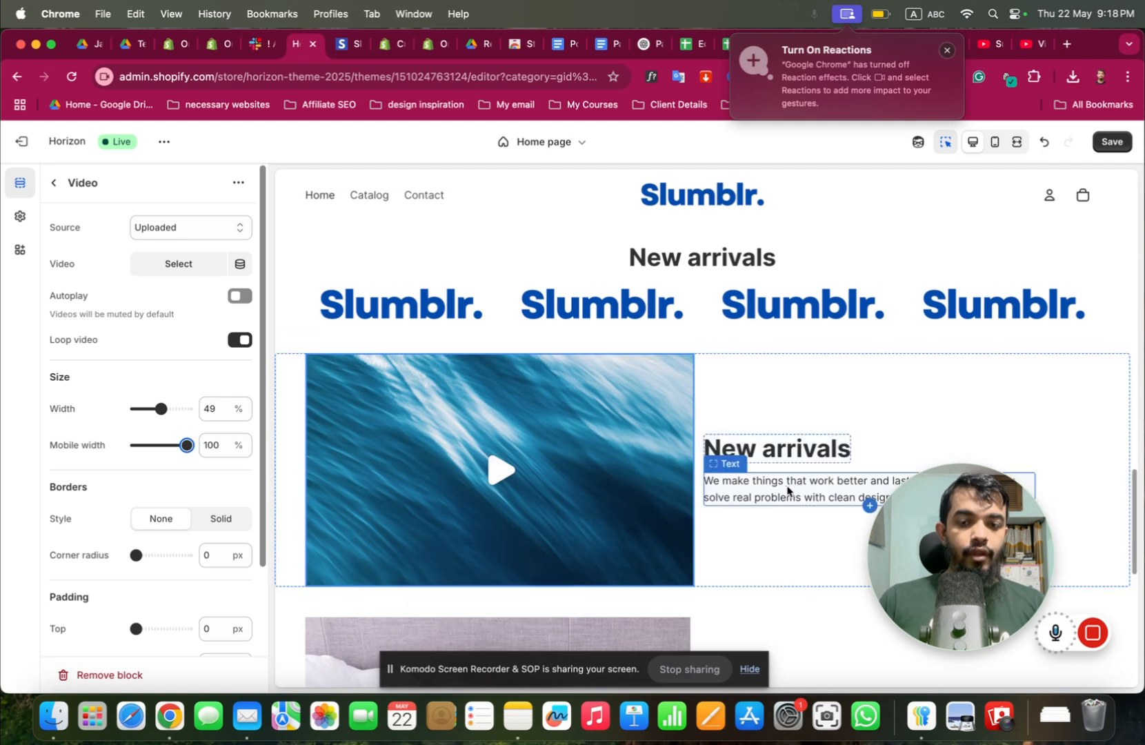
click(995, 142)
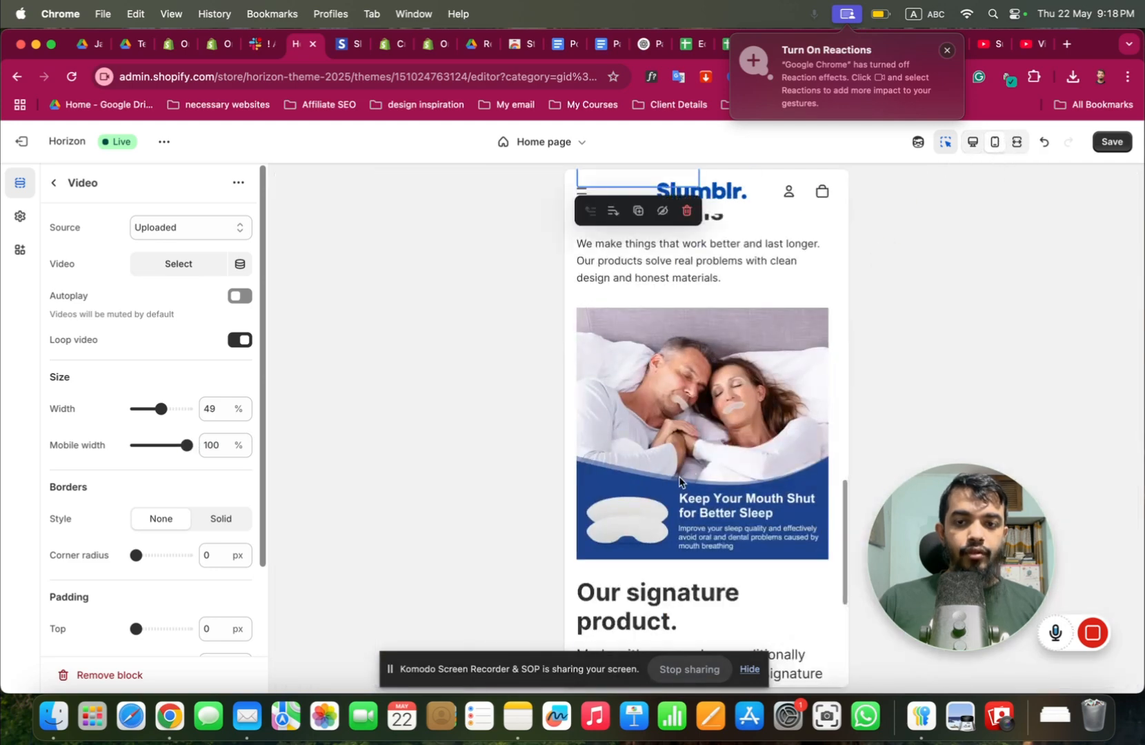
scroll(678, 478, up, 5)
click(749, 438)
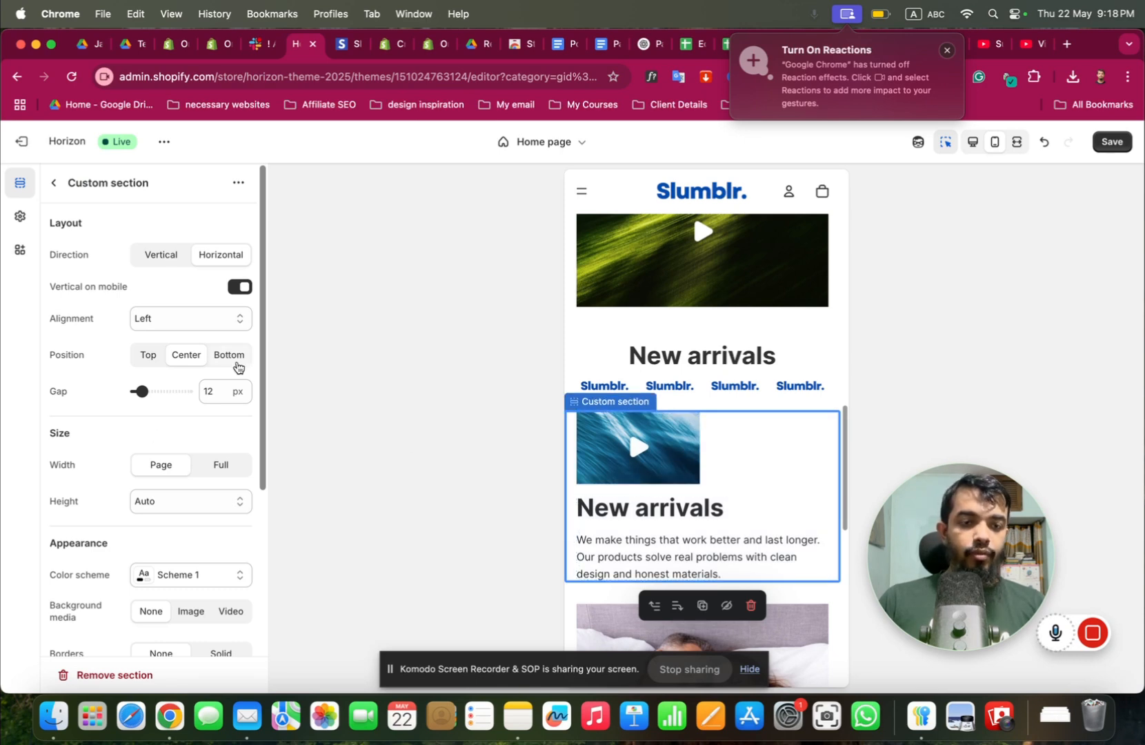
click(684, 457)
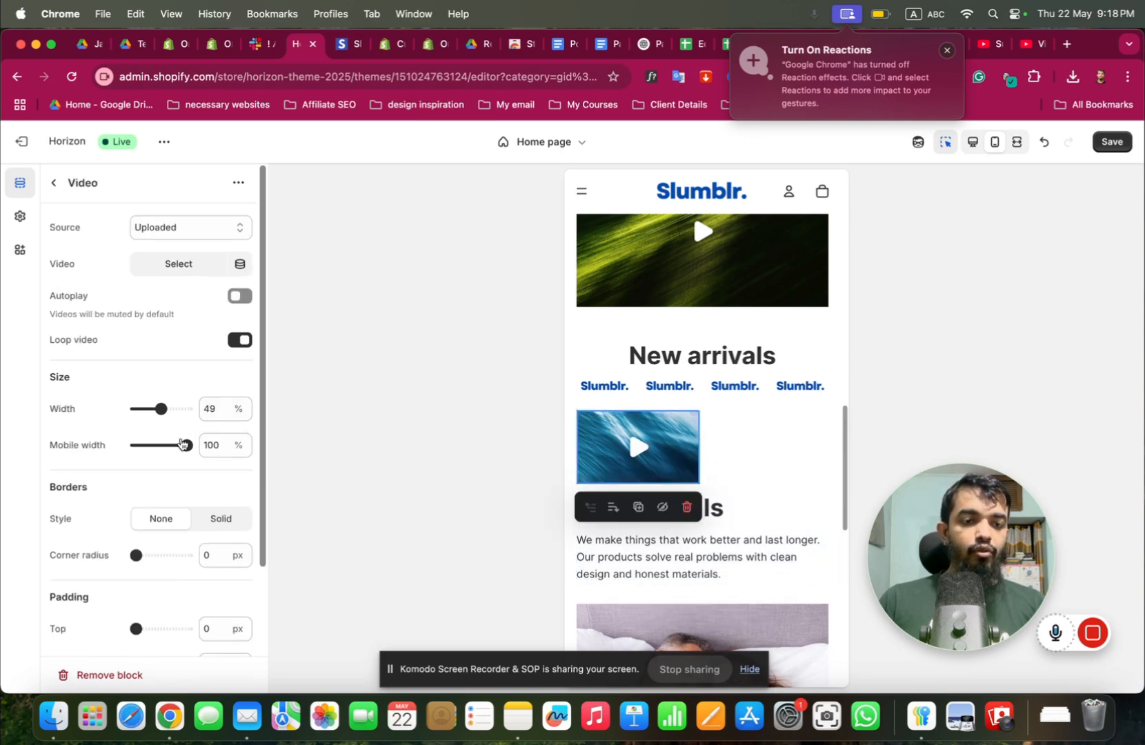
drag(181, 443, 113, 440)
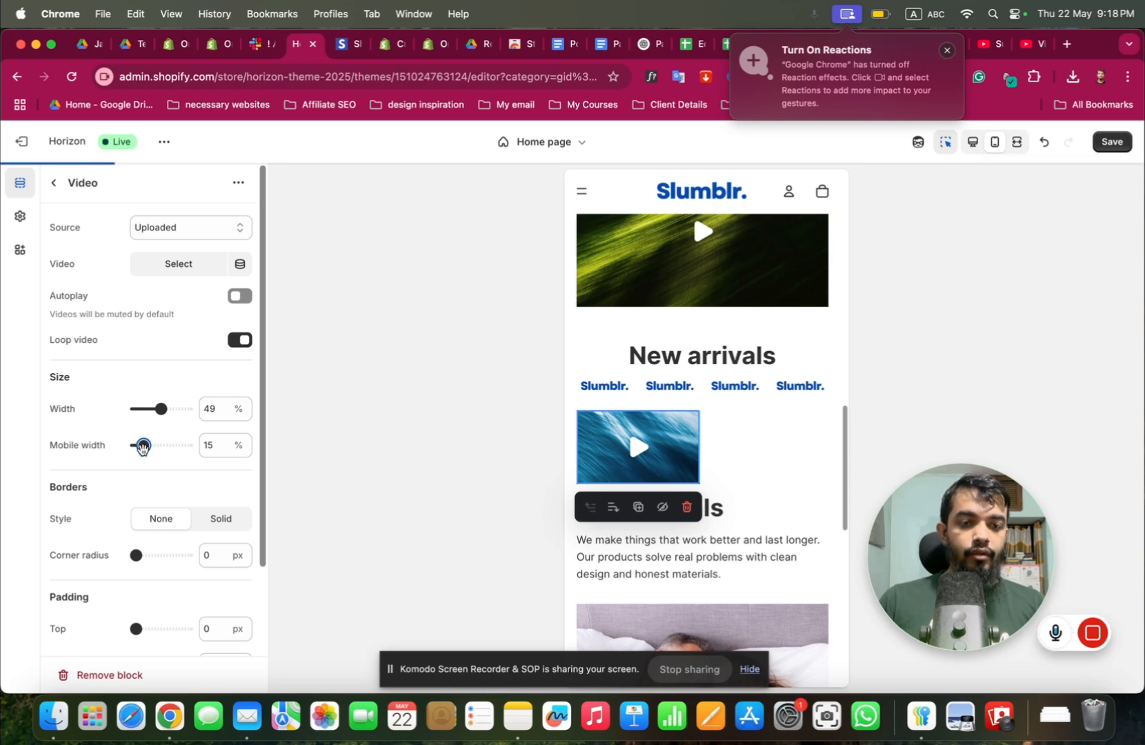
drag(142, 448, 196, 449)
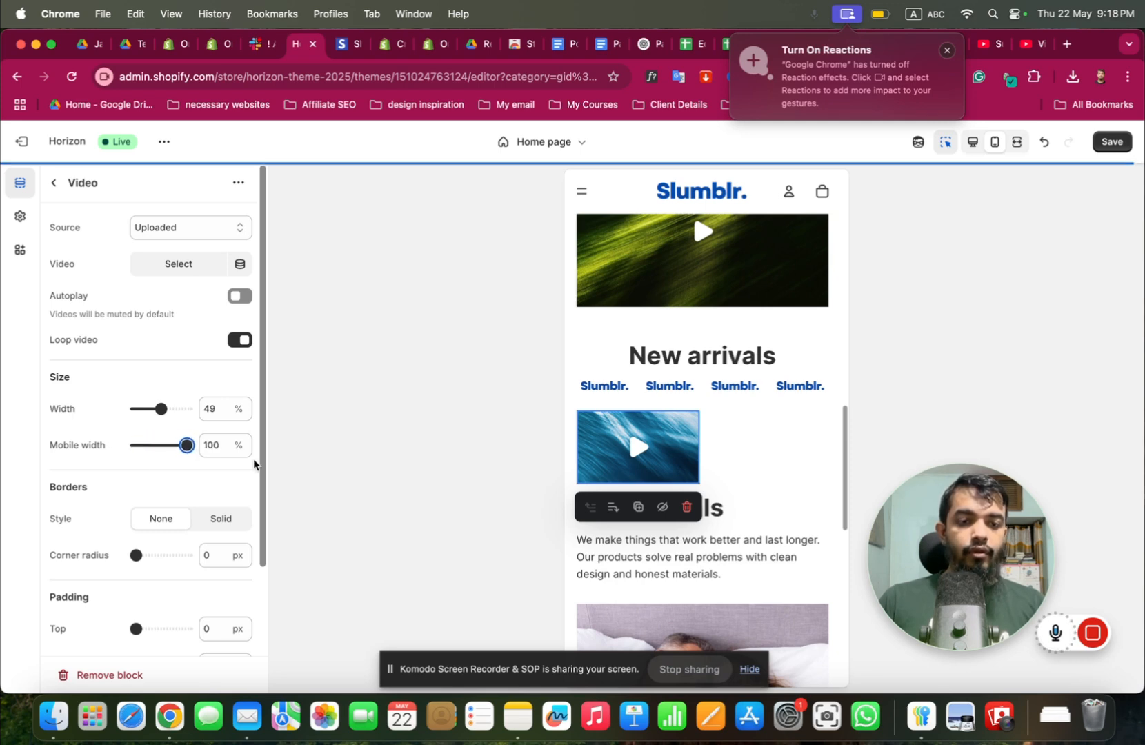
scroll(230, 502, down, 3)
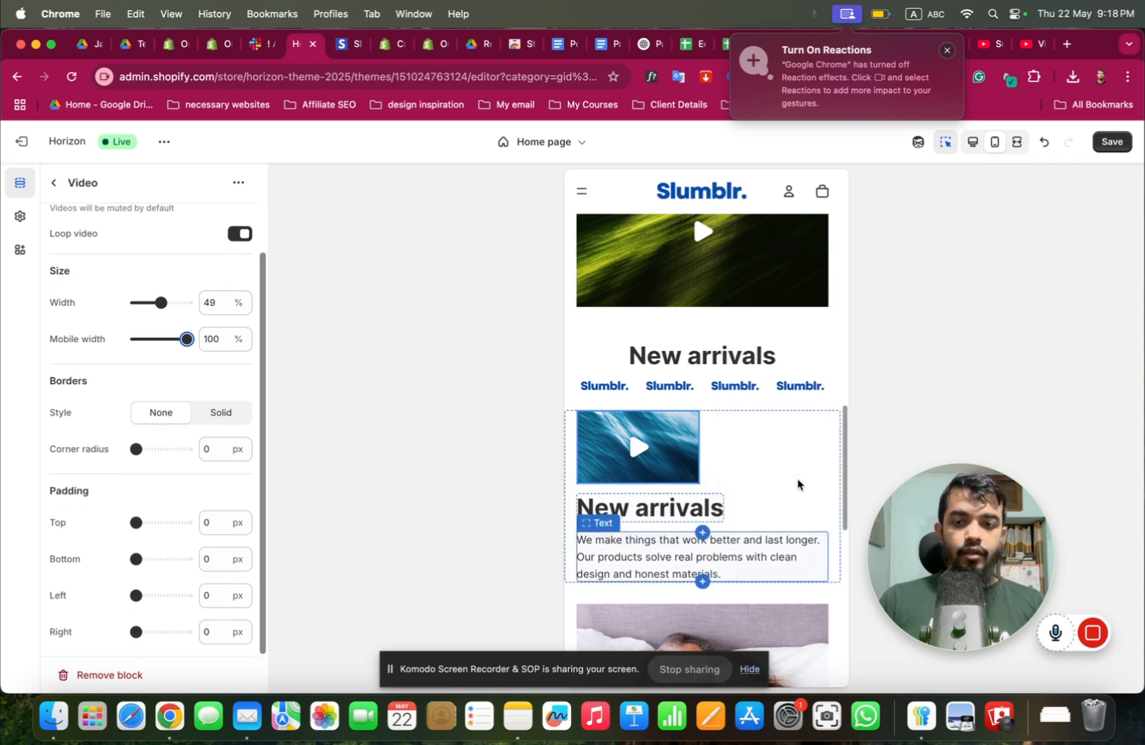
Set the new Custom section's top and bottom padding to 32 px.
click(568, 441)
scroll(180, 512, down, 3)
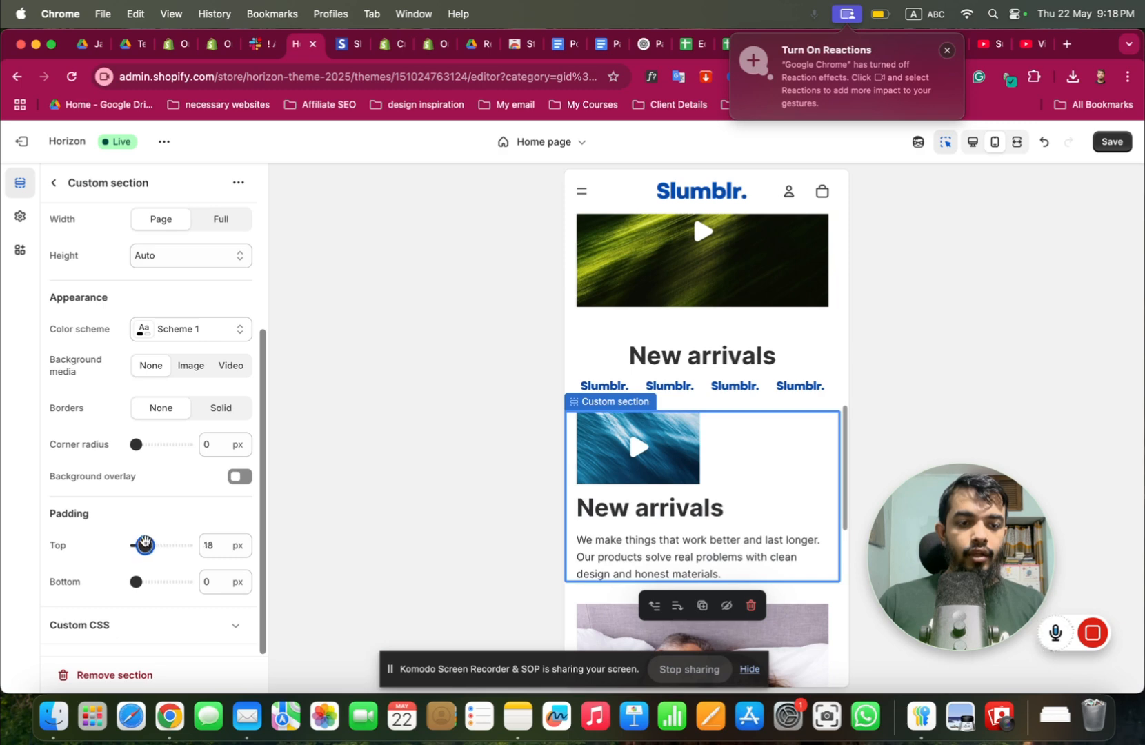
drag(136, 581, 149, 582)
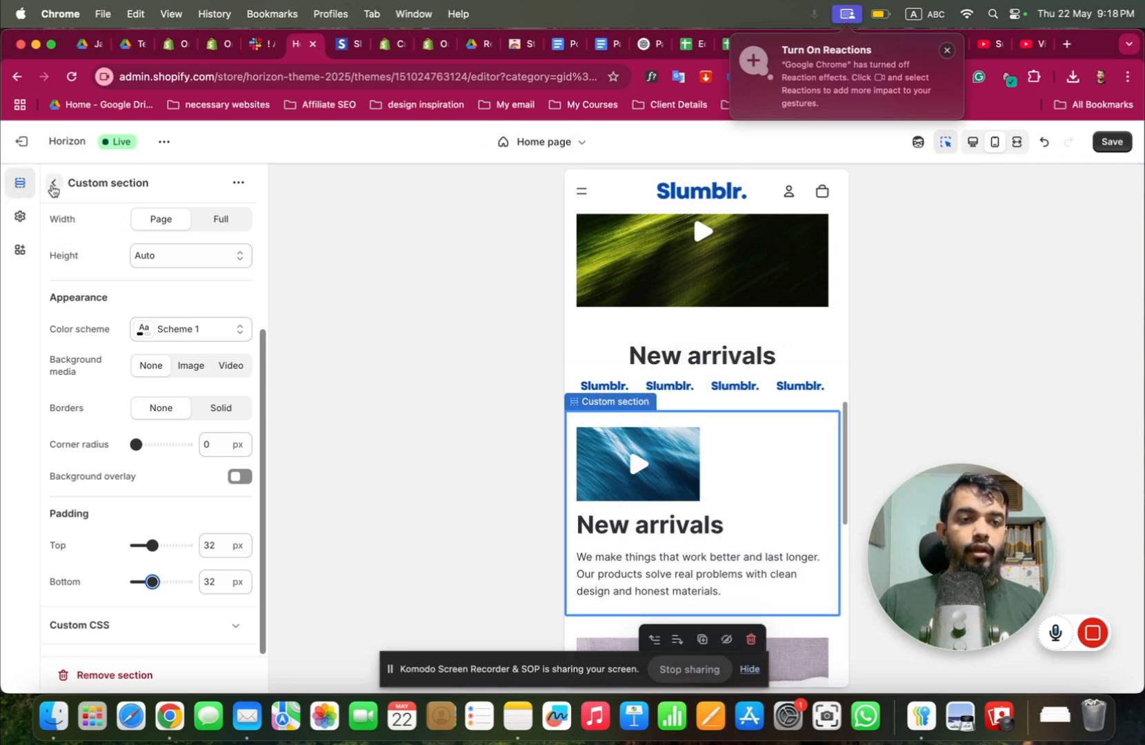
Examine the layout and size settings of the Group holding the heading and text in the new section.
click(54, 183)
scroll(148, 573, down, 1)
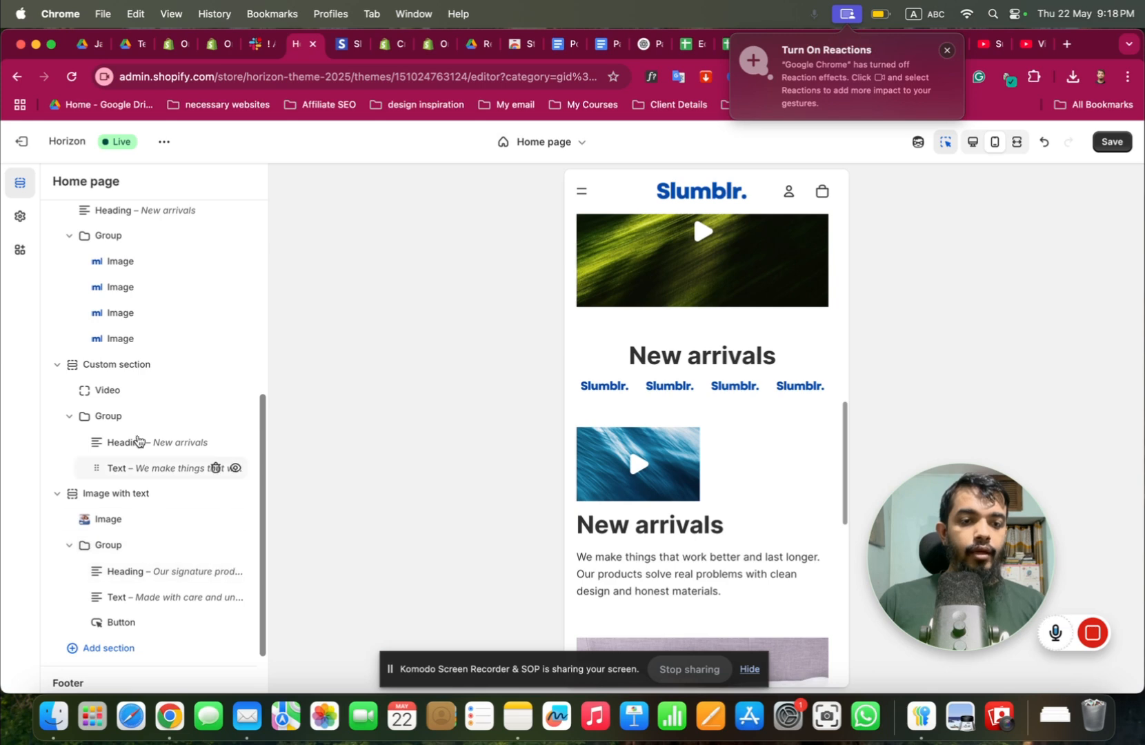
click(122, 418)
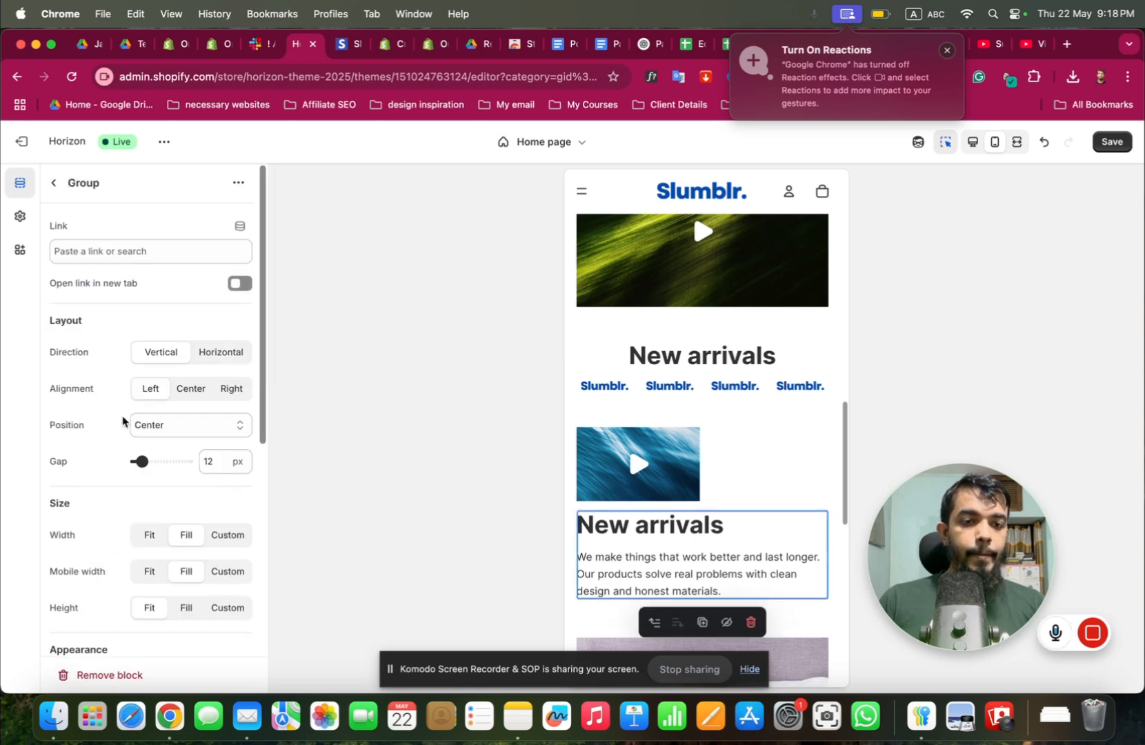
scroll(135, 431, down, 5)
scroll(148, 386, up, 3)
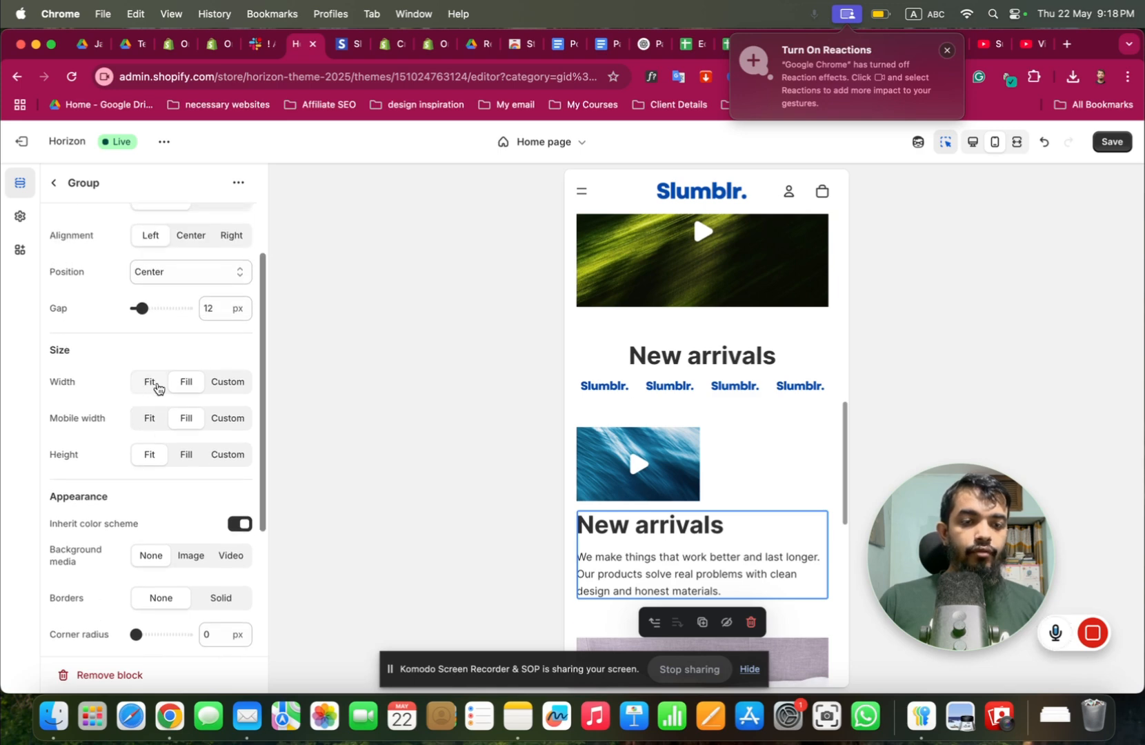
Set the Video block's width back to 100% and show the page in the desktop preview.
click(807, 482)
click(638, 463)
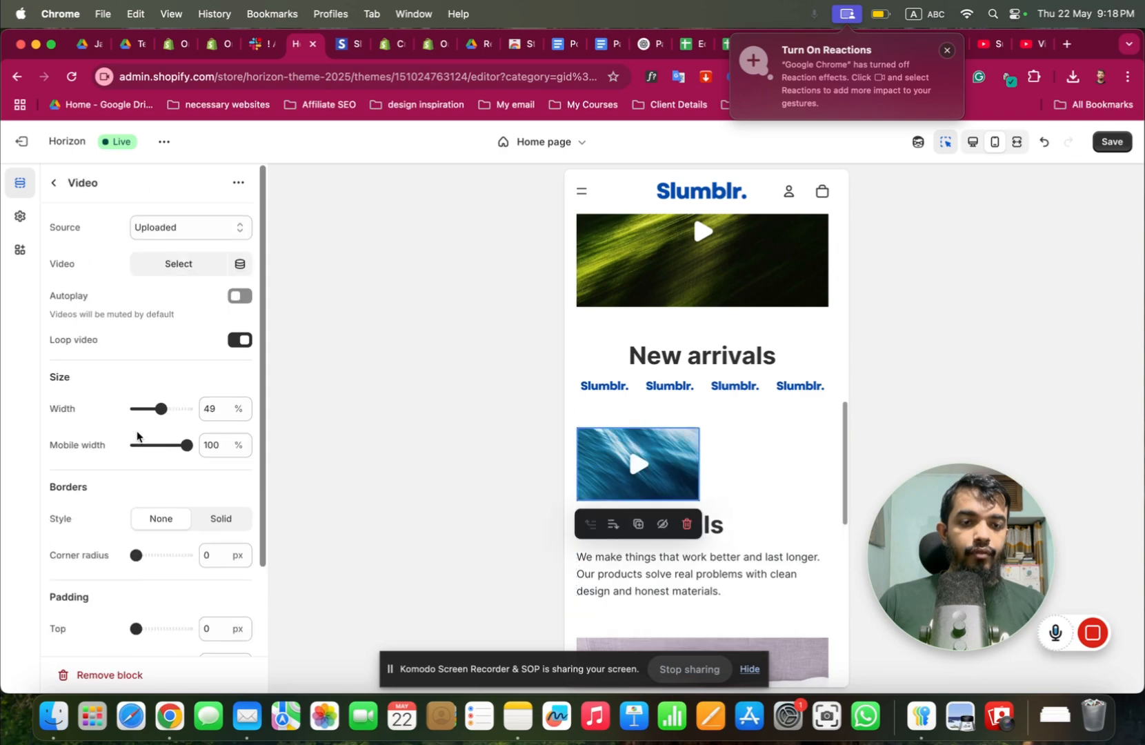
click(971, 143)
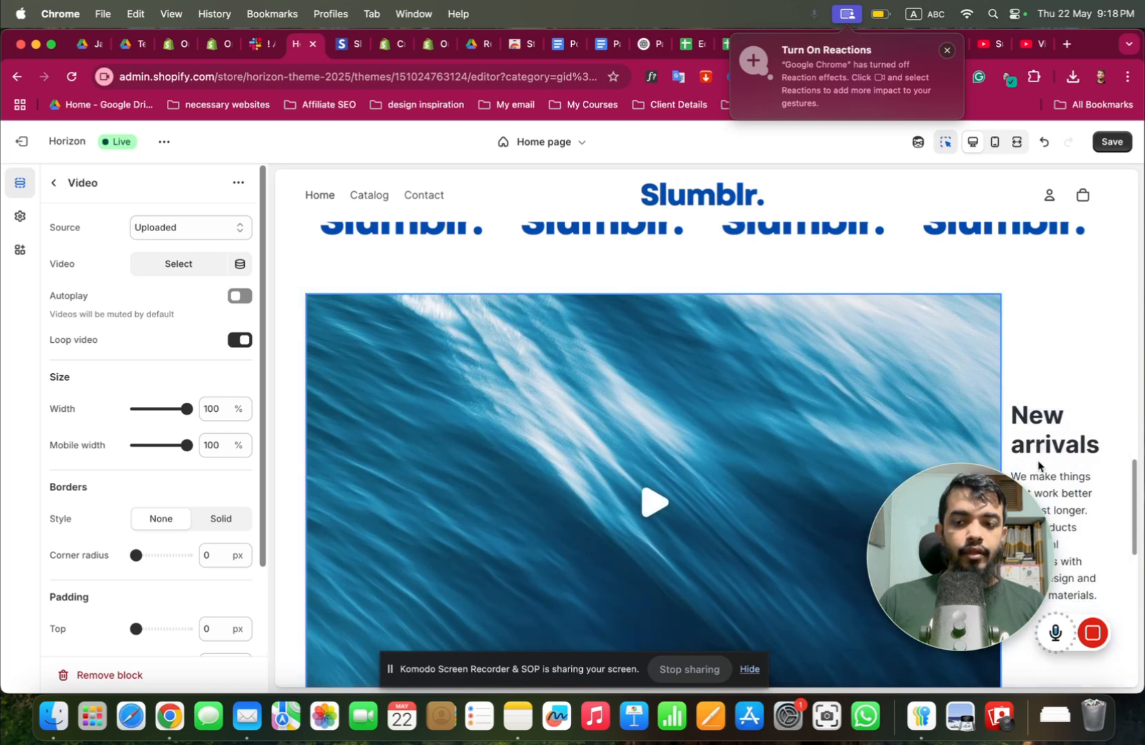
Try the Fit width on the new section's Group, then set its width to Custom at 100%.
click(53, 183)
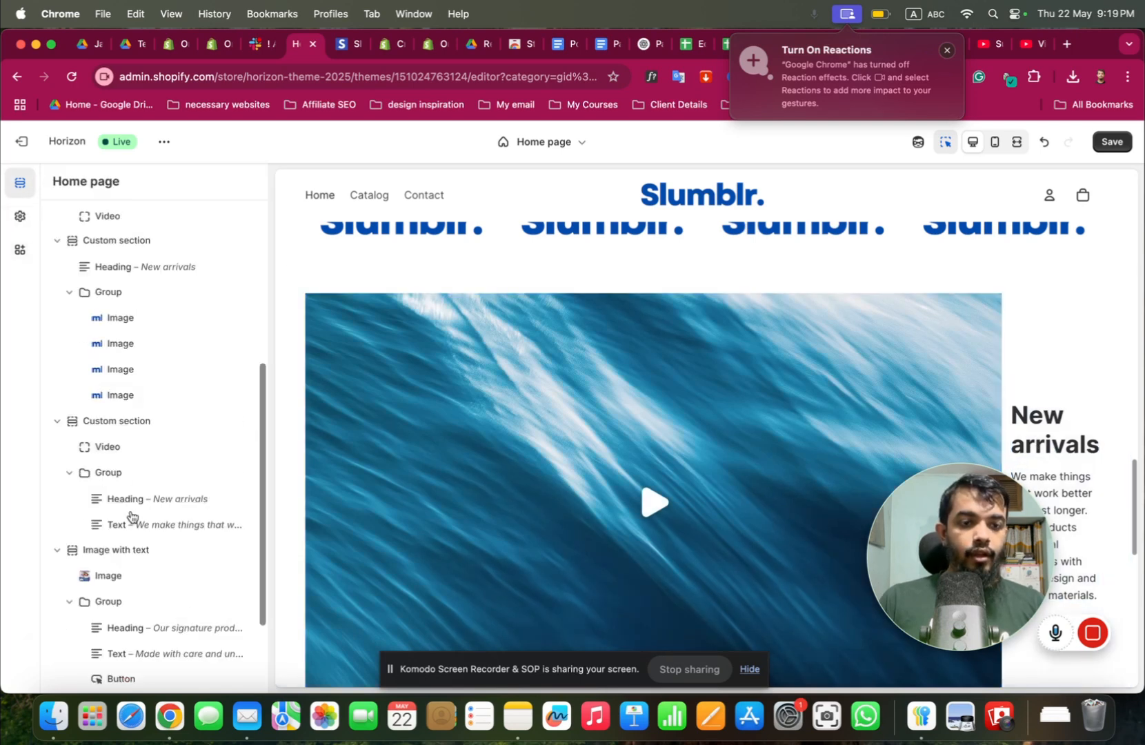
click(142, 477)
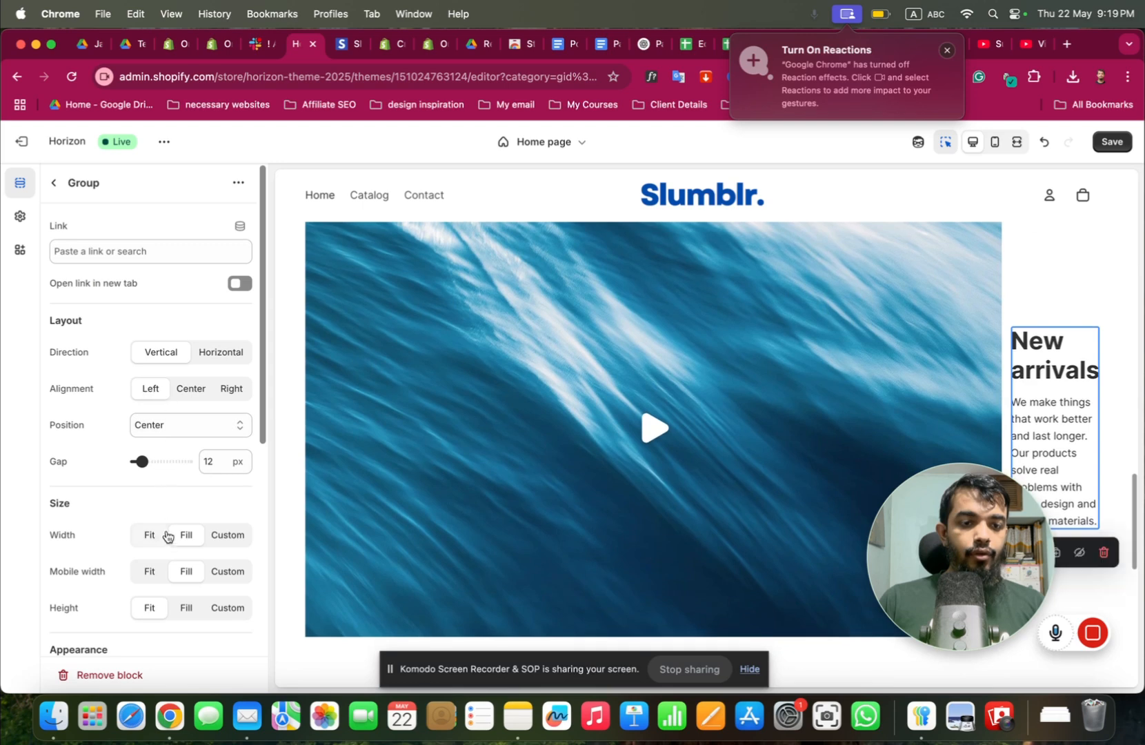
click(165, 539)
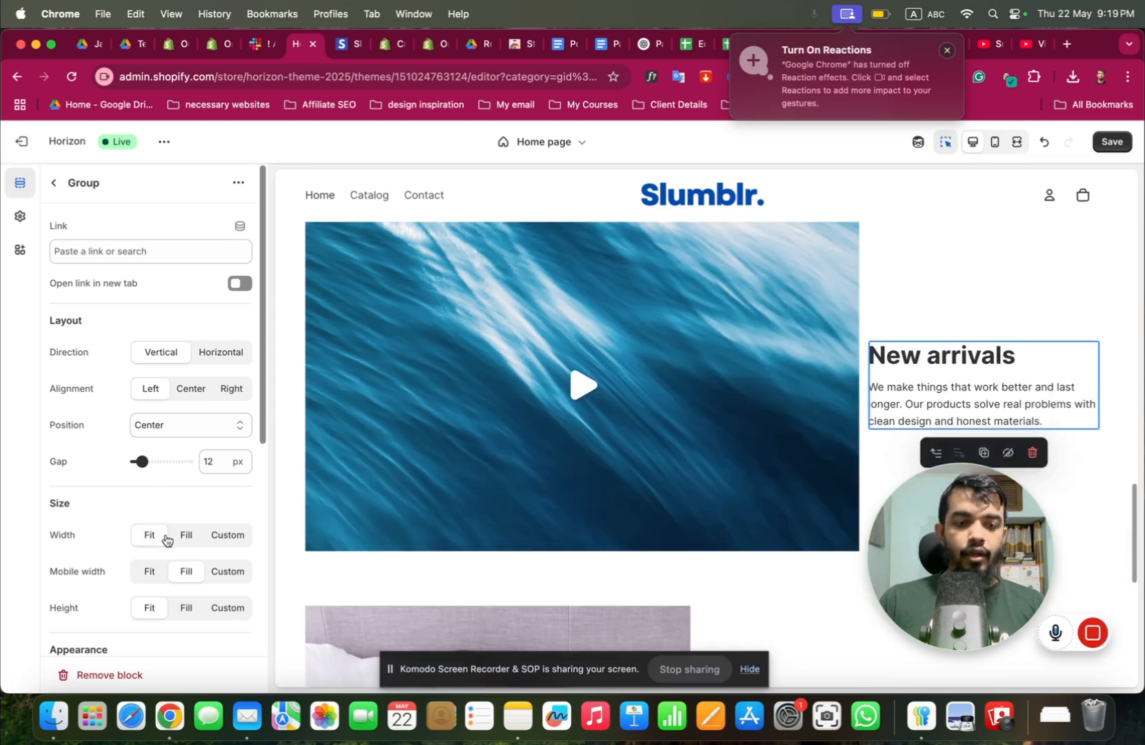
click(226, 535)
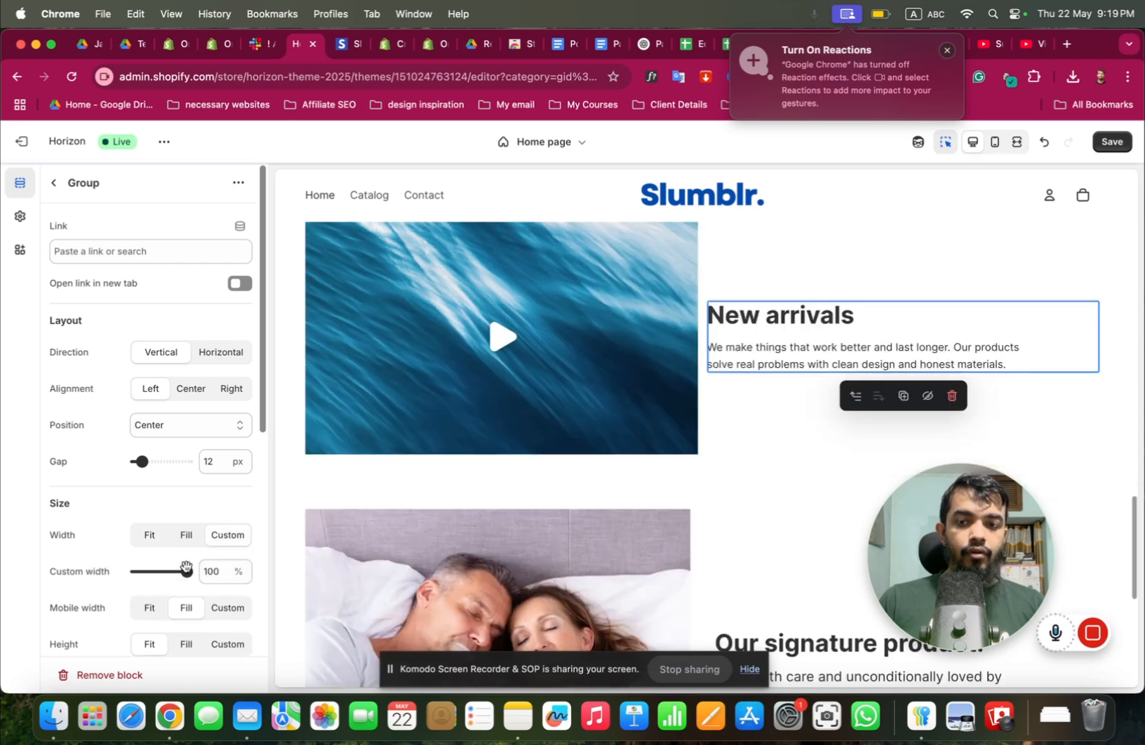
Check the Custom section in the desktop and mobile previews, then save the theme changes.
click(779, 444)
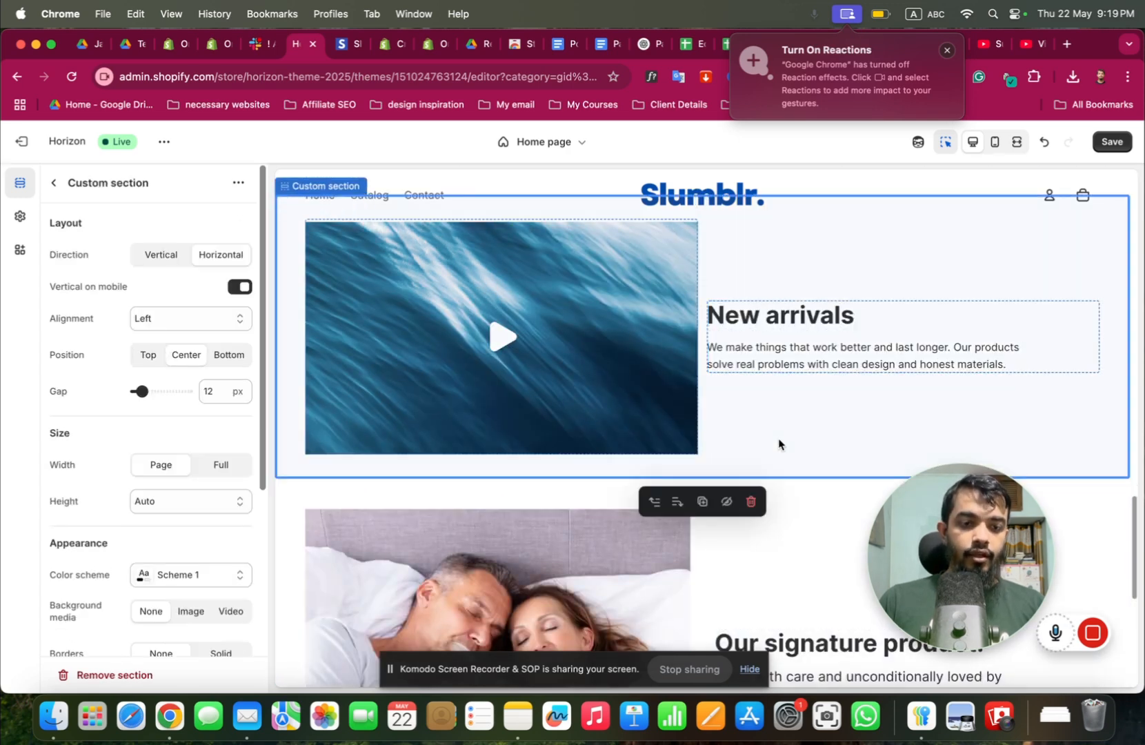
scroll(779, 444, up, 1)
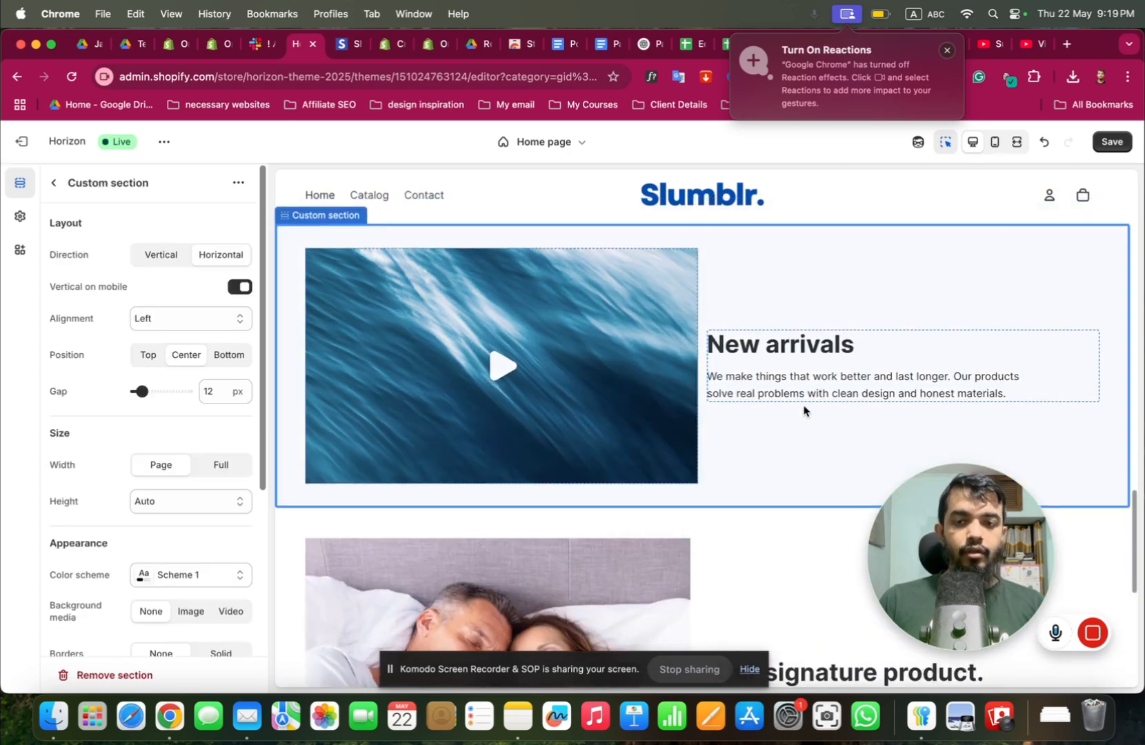
click(995, 142)
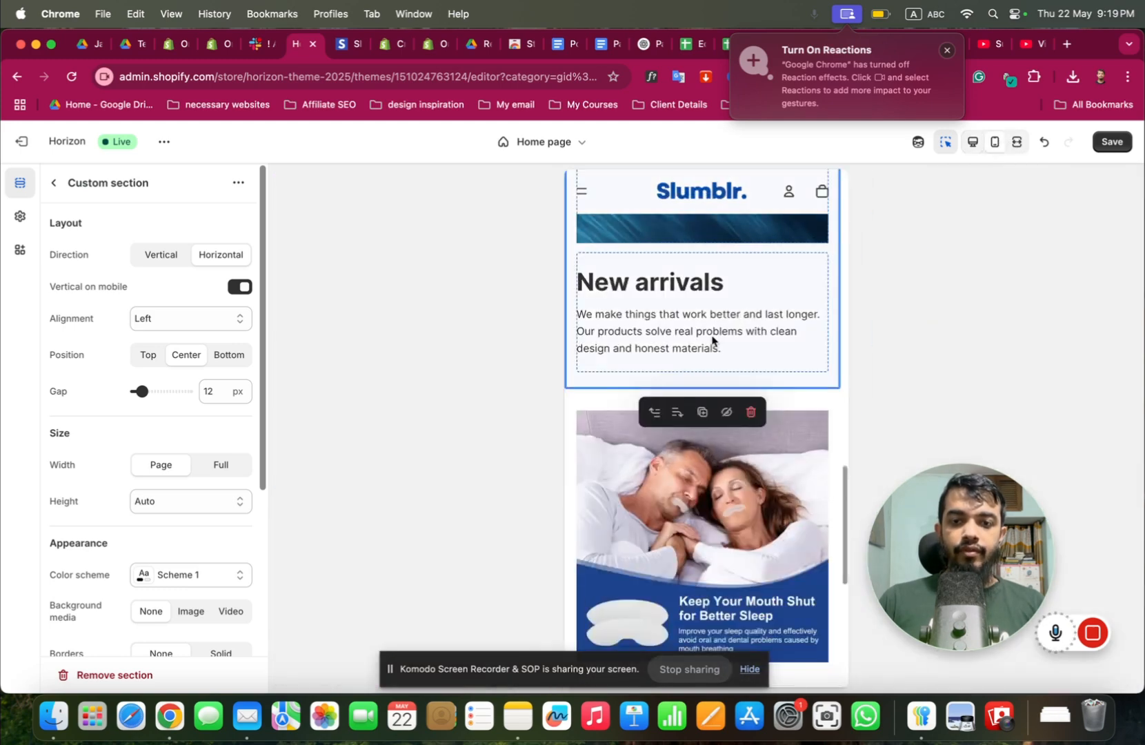
scroll(713, 340, up, 5)
scroll(702, 376, down, 5)
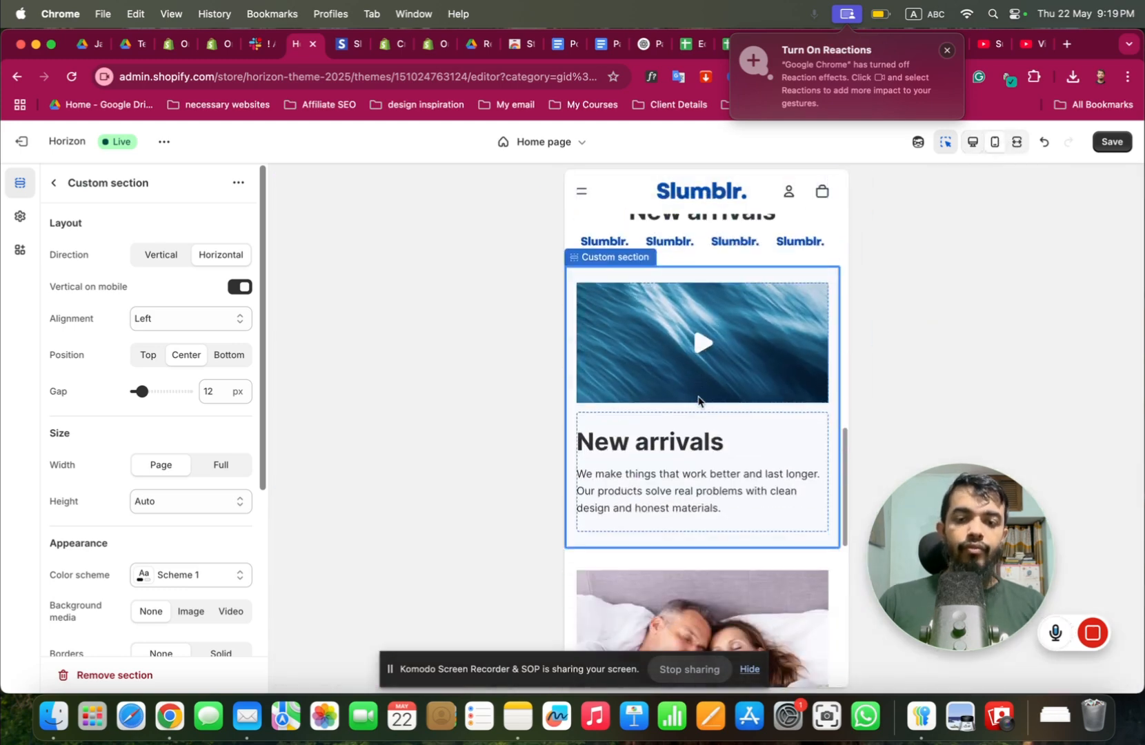
click(1120, 142)
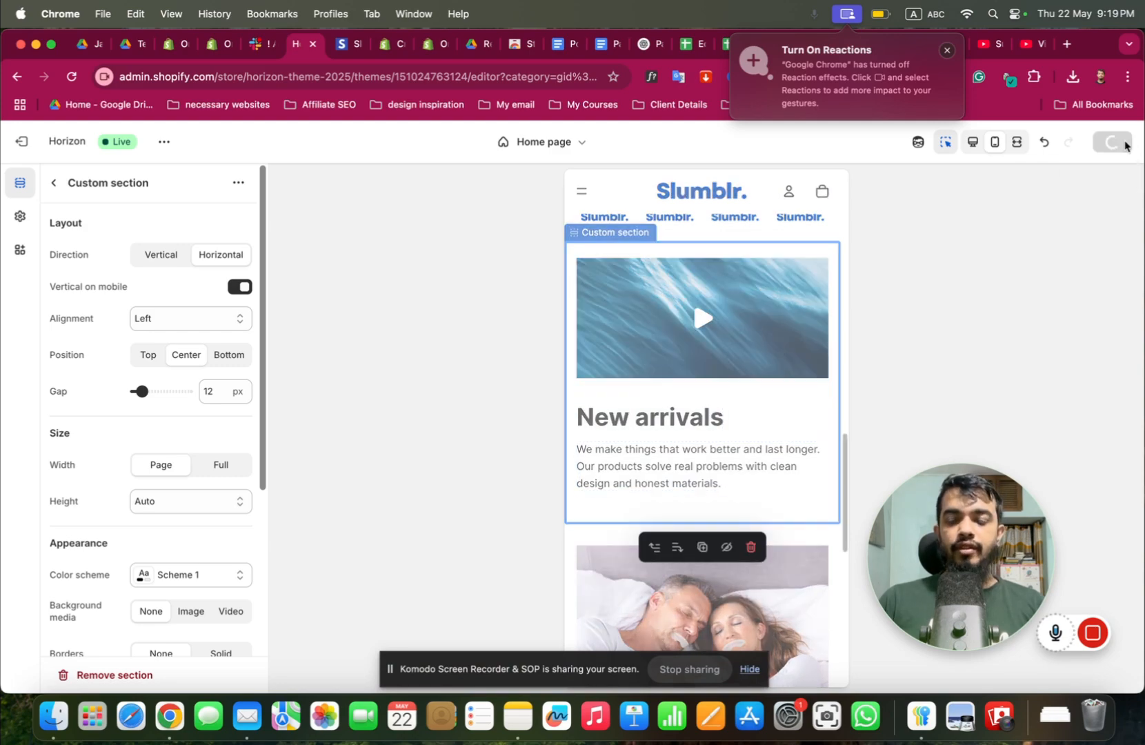
Return to the desktop preview and duplicate the Custom section that holds the video and text.
click(971, 145)
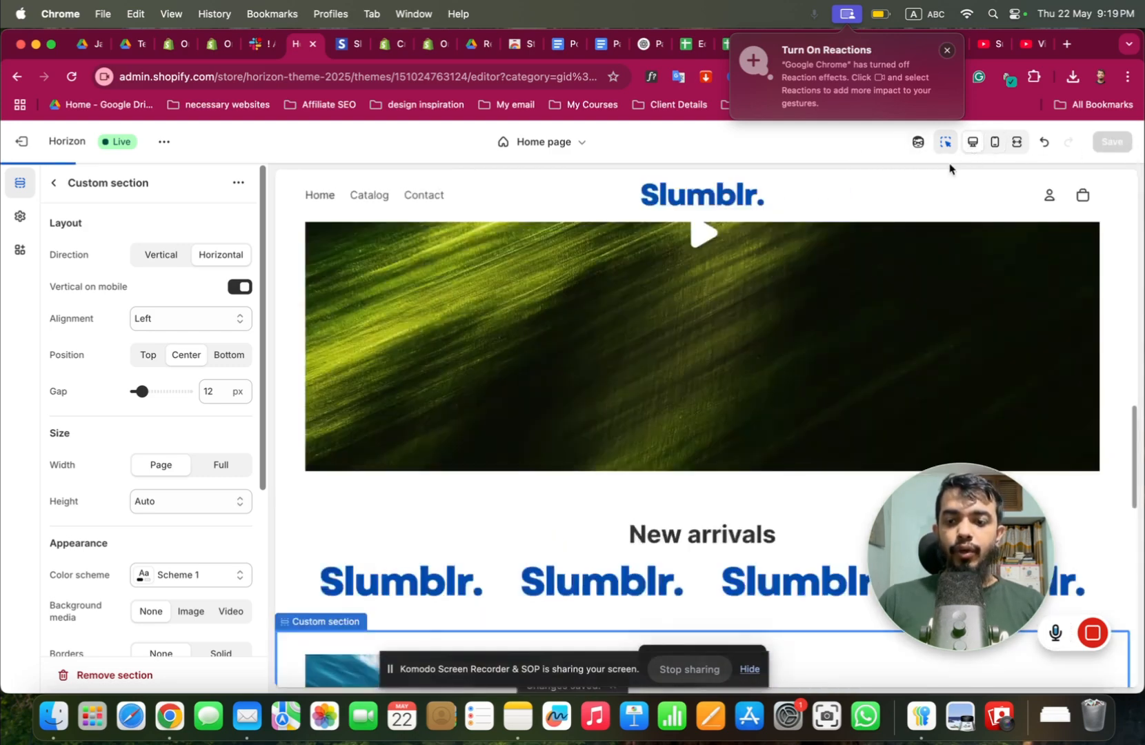
scroll(711, 414, down, 10)
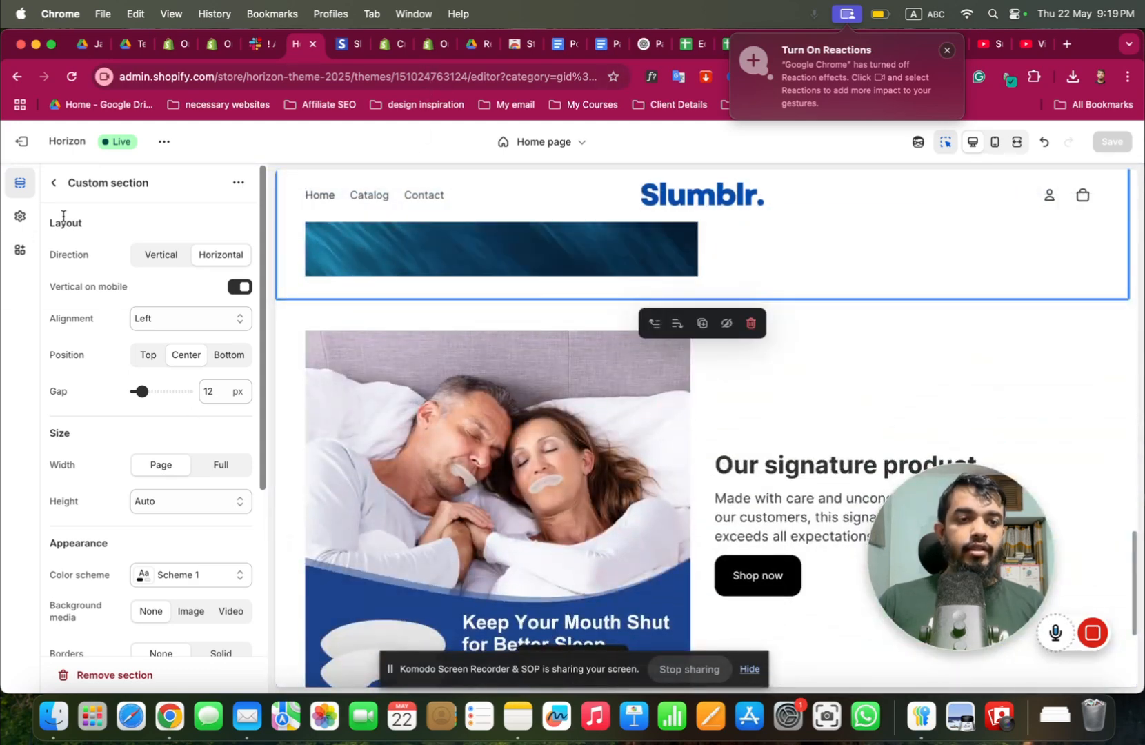
click(54, 184)
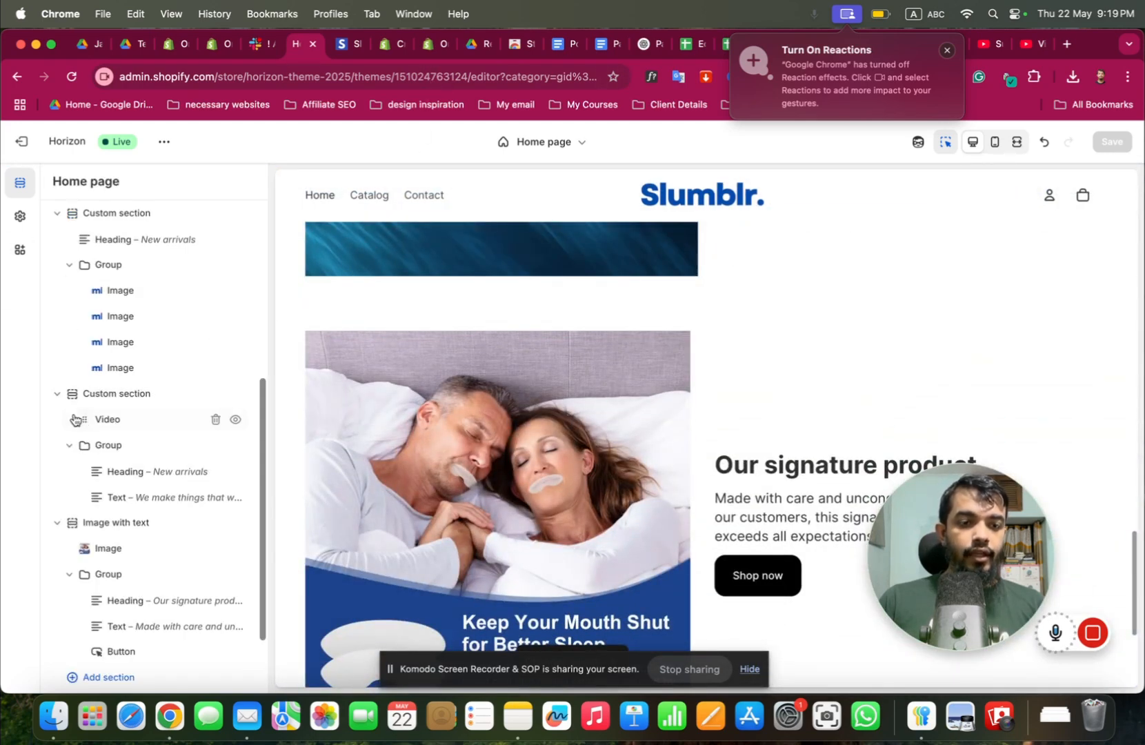
click(58, 398)
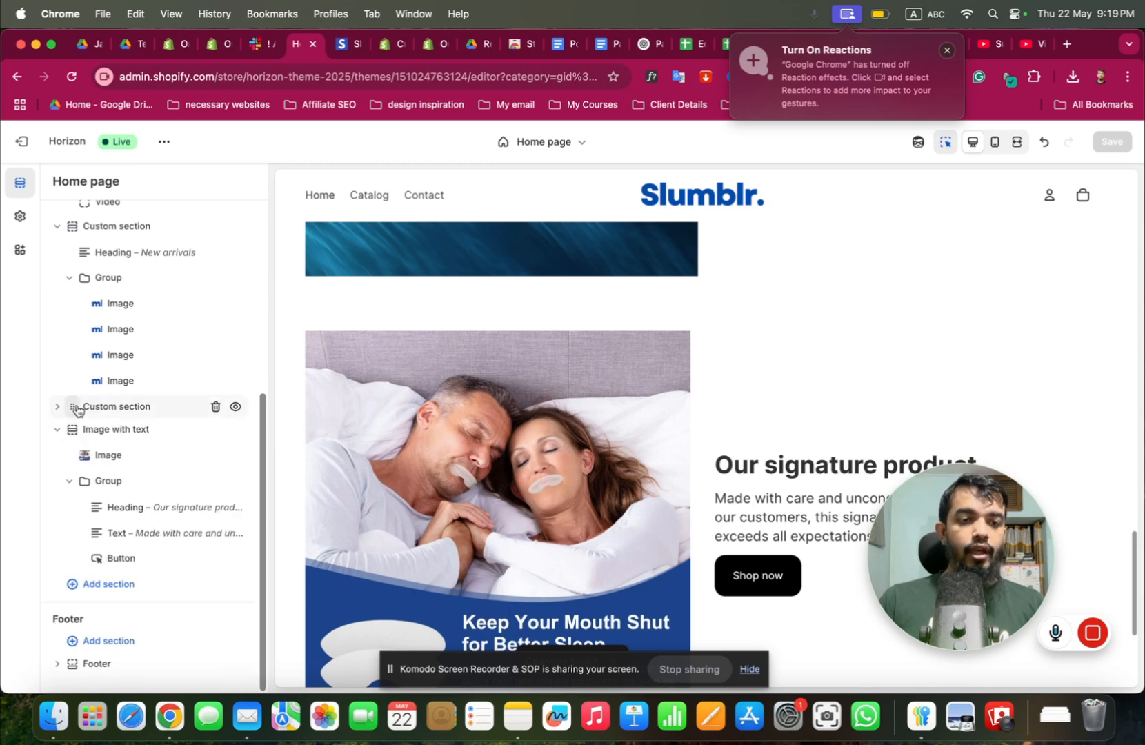
scroll(535, 434, up, 4)
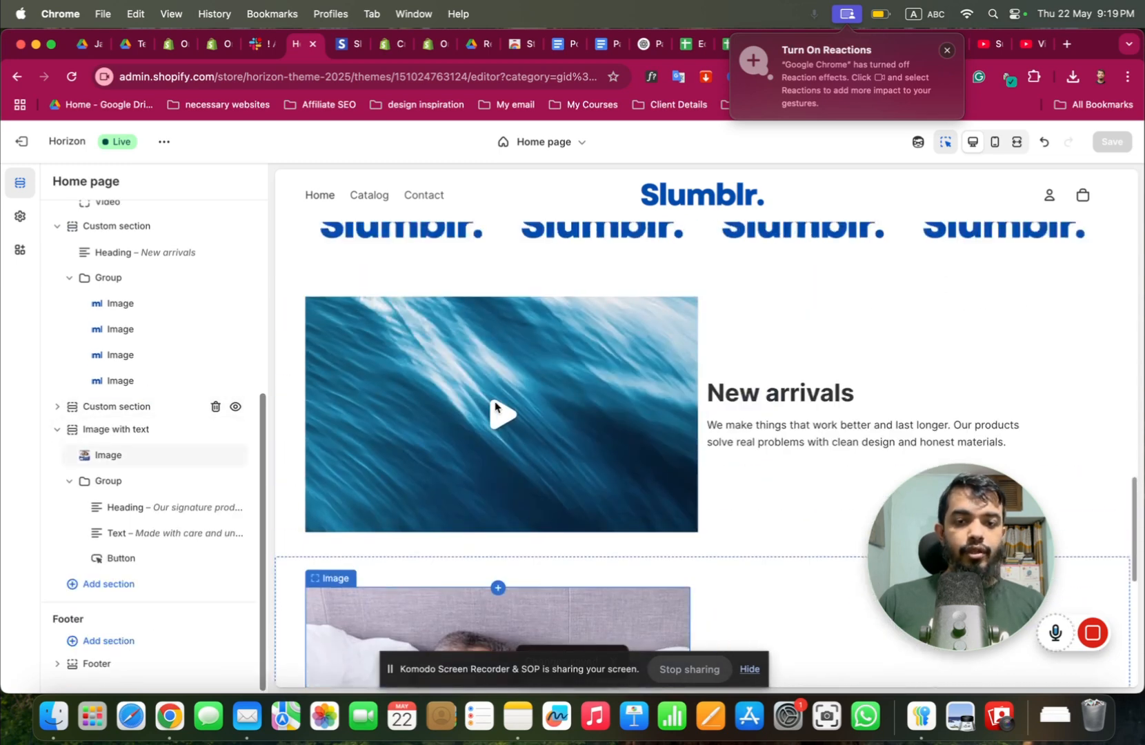
right_click(116, 407)
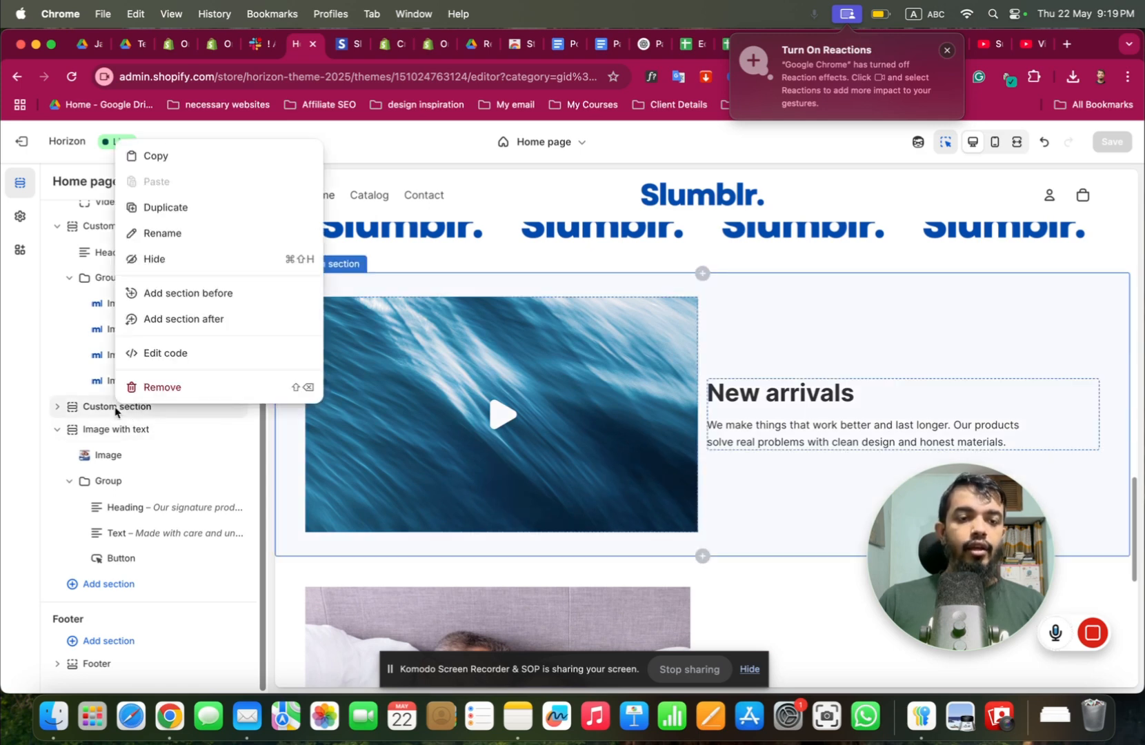
click(204, 219)
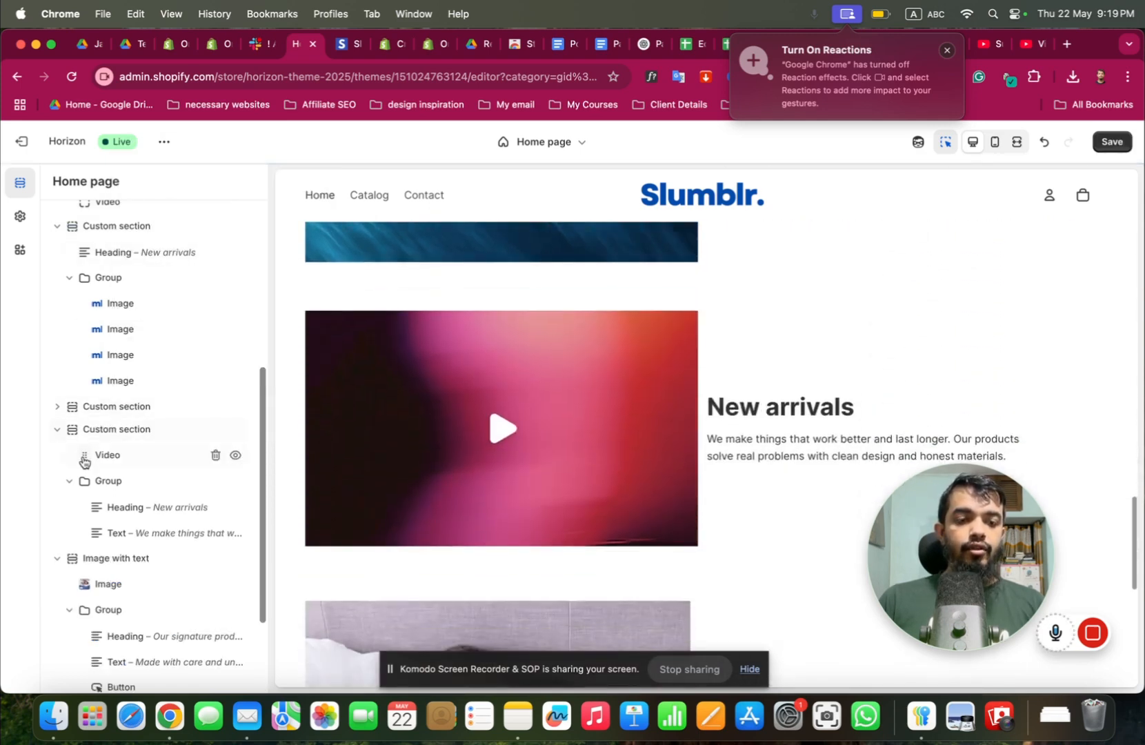
Move the Video block below the Group in the duplicated Custom section.
click(70, 481)
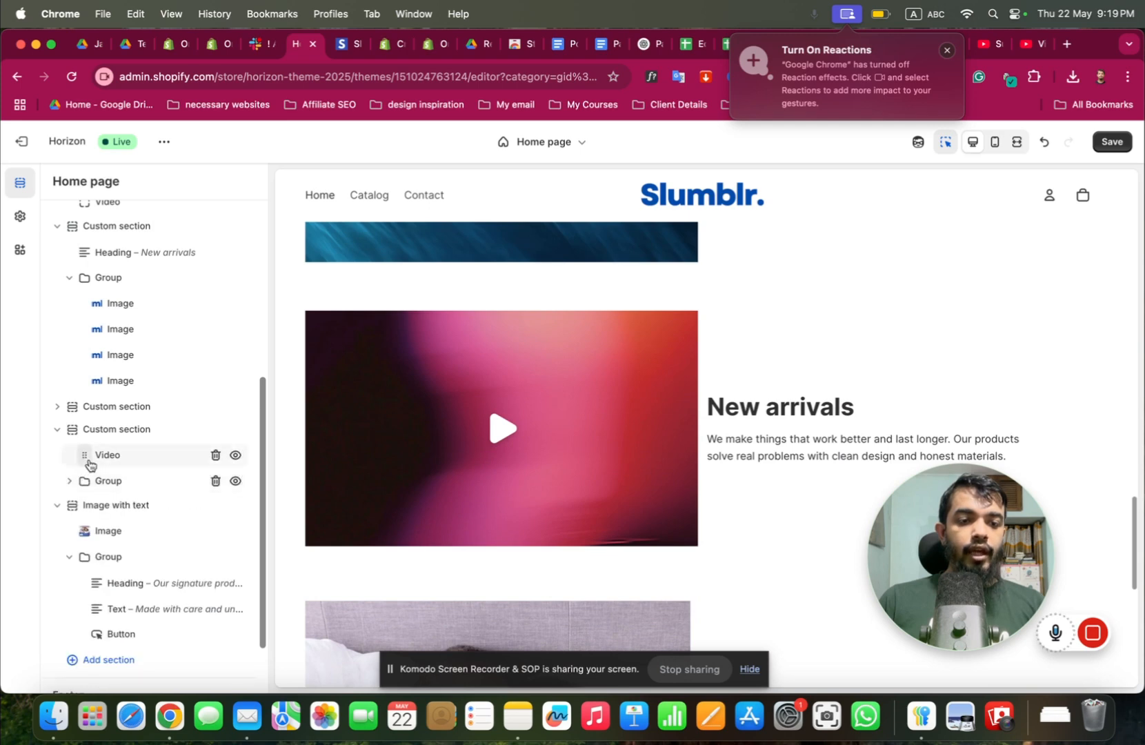
drag(84, 454, 61, 541)
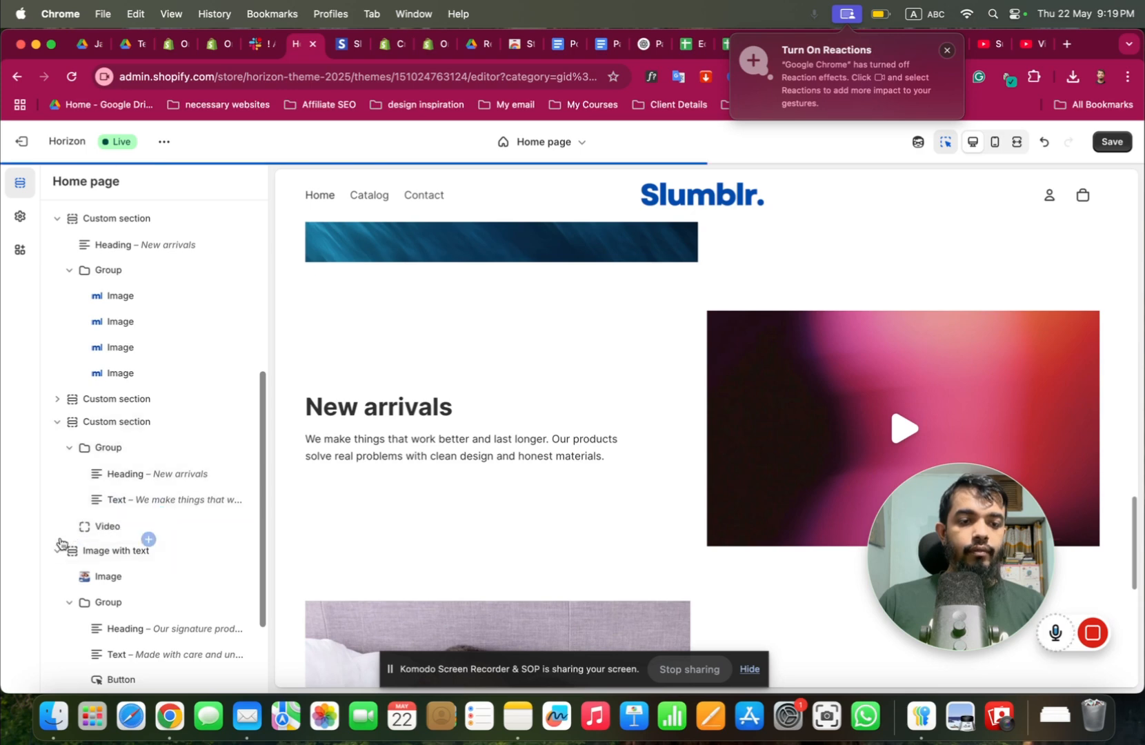
click(69, 449)
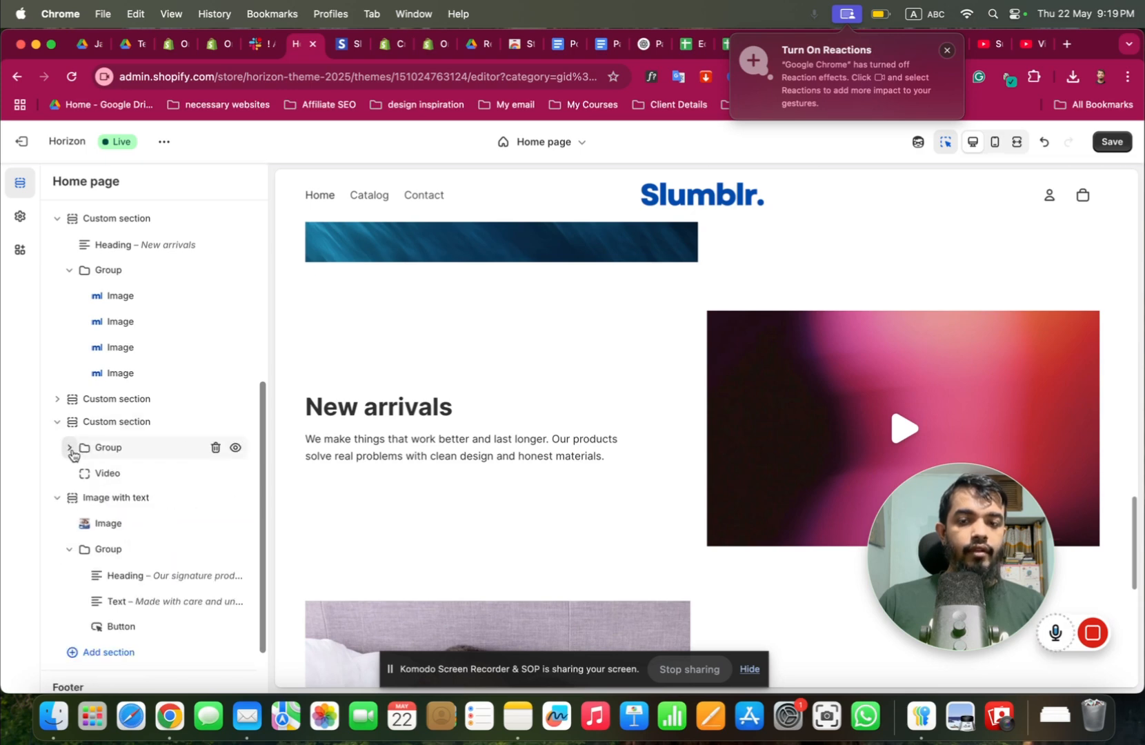
Try the Vertical direction on the duplicated Custom section and compare it with the original in the mobile preview.
click(651, 317)
click(991, 142)
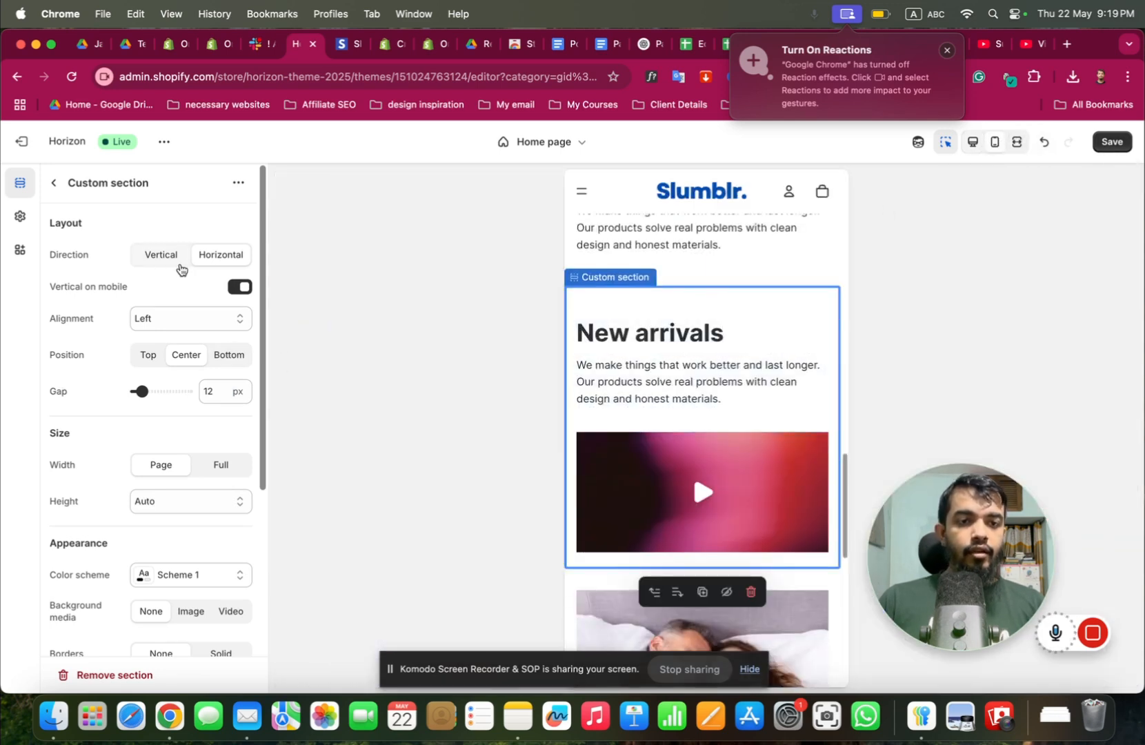
click(177, 259)
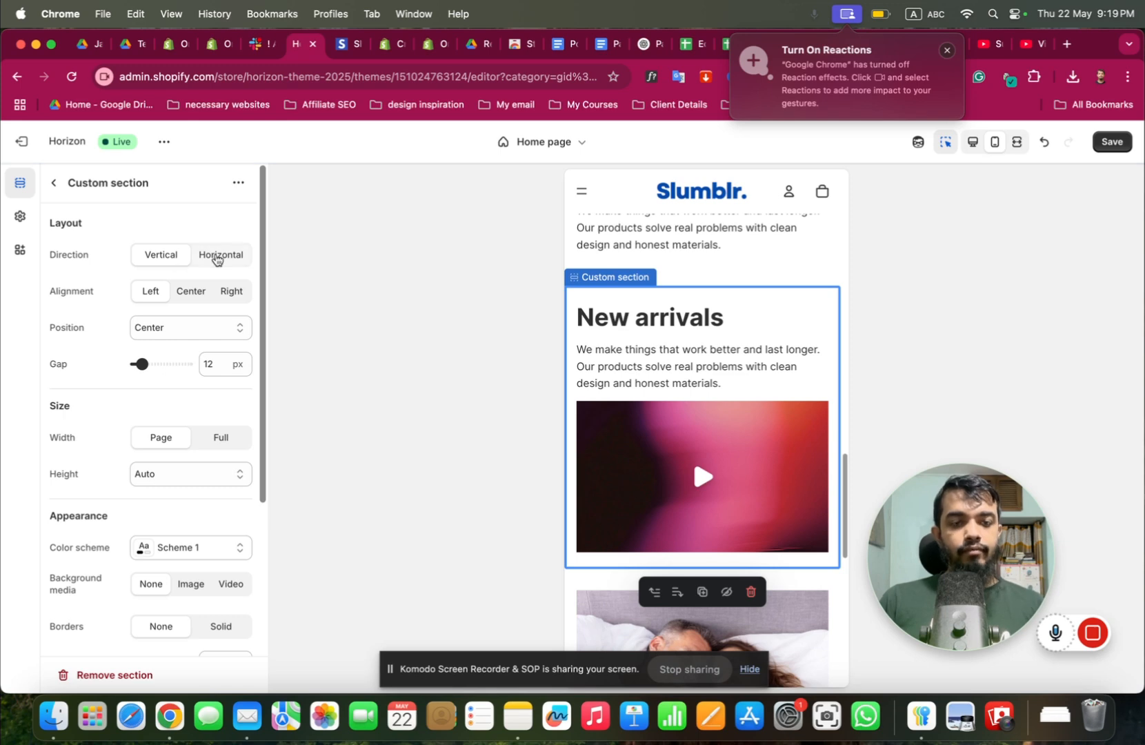
click(211, 261)
click(169, 256)
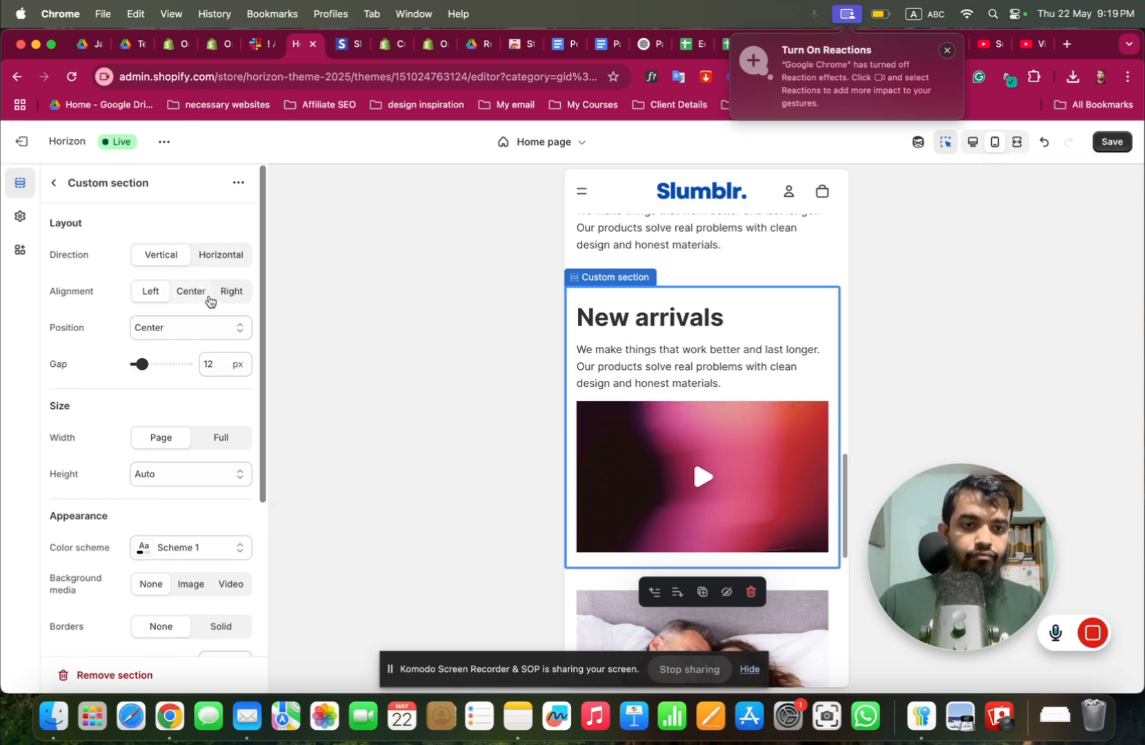
scroll(184, 386, down, 5)
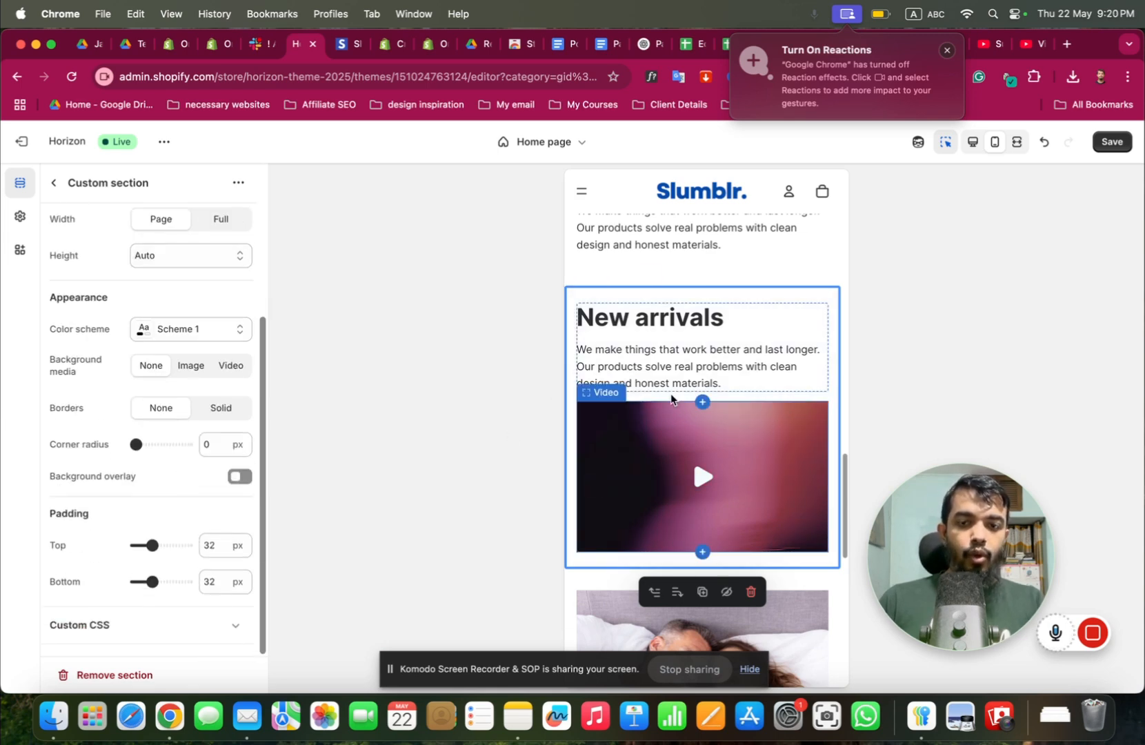
scroll(672, 394, down, 5)
scroll(673, 392, up, 6)
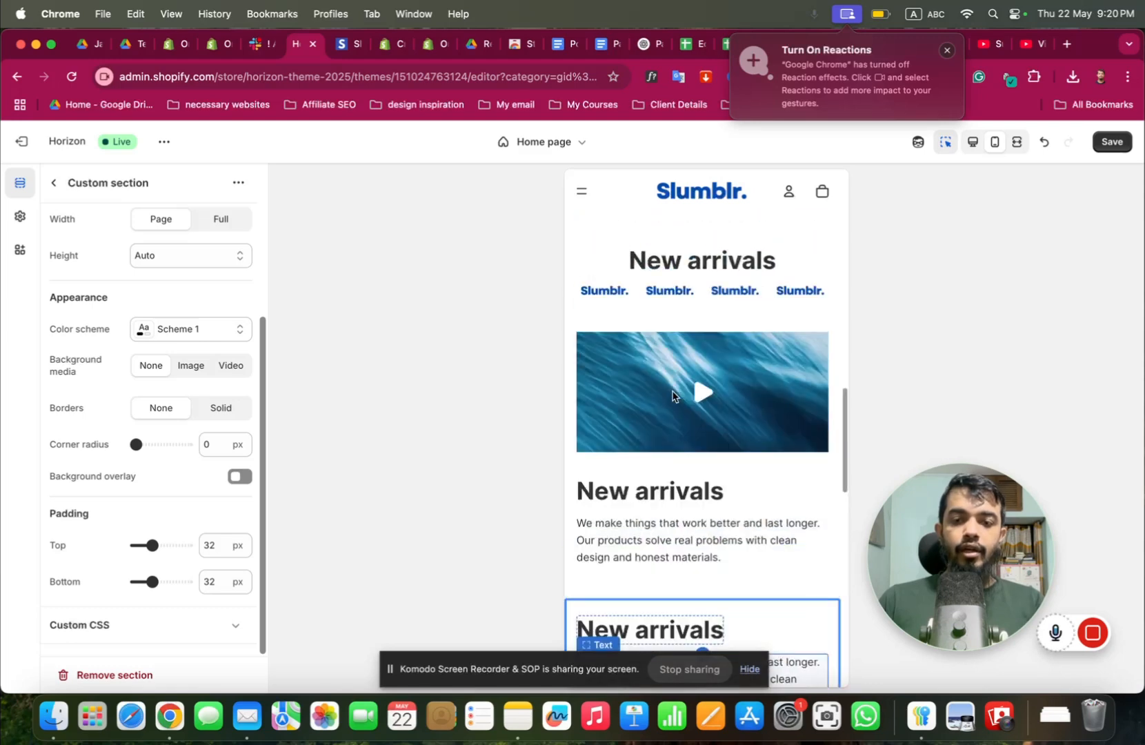
scroll(567, 358, down, 2)
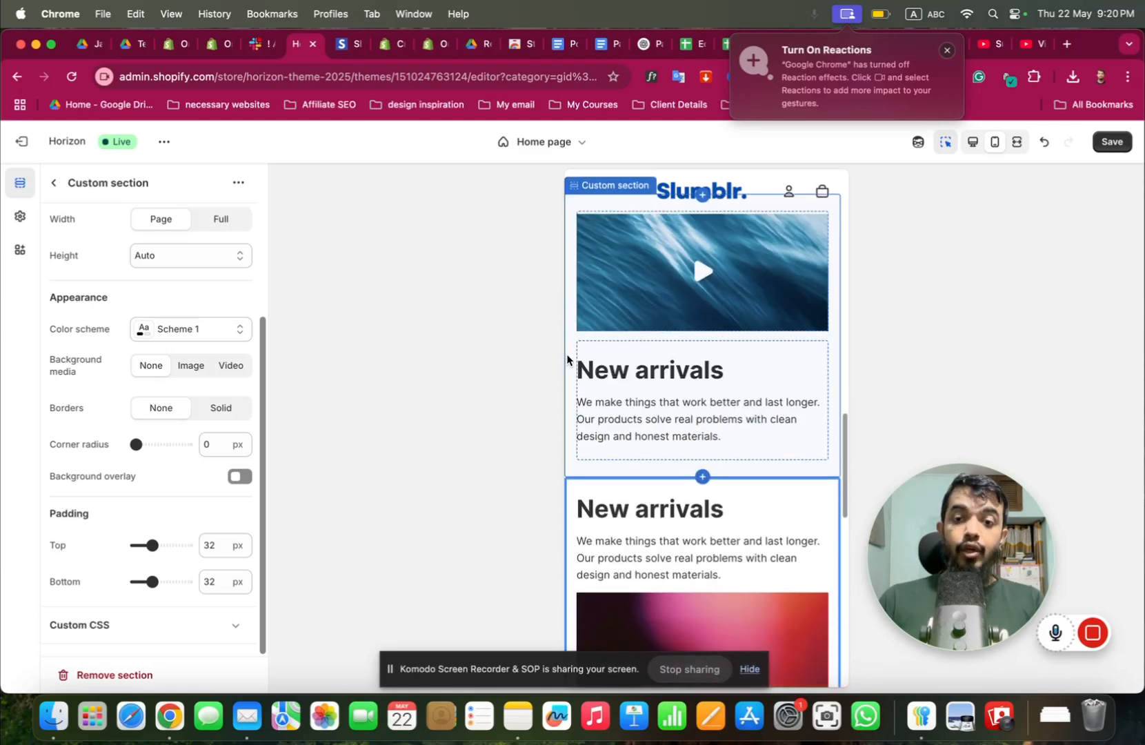
scroll(566, 358, down, 5)
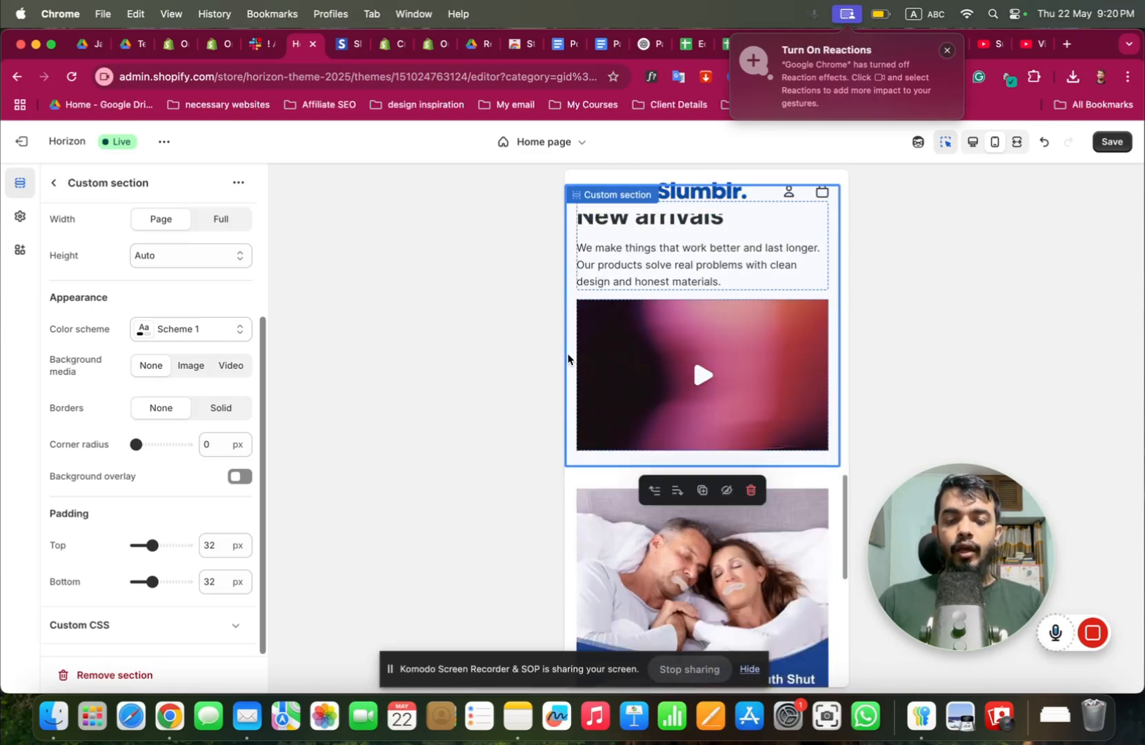
scroll(566, 357, up, 2)
Check the duplicated Custom section in the desktop preview, set its direction back to Horizontal and save the theme.
click(972, 143)
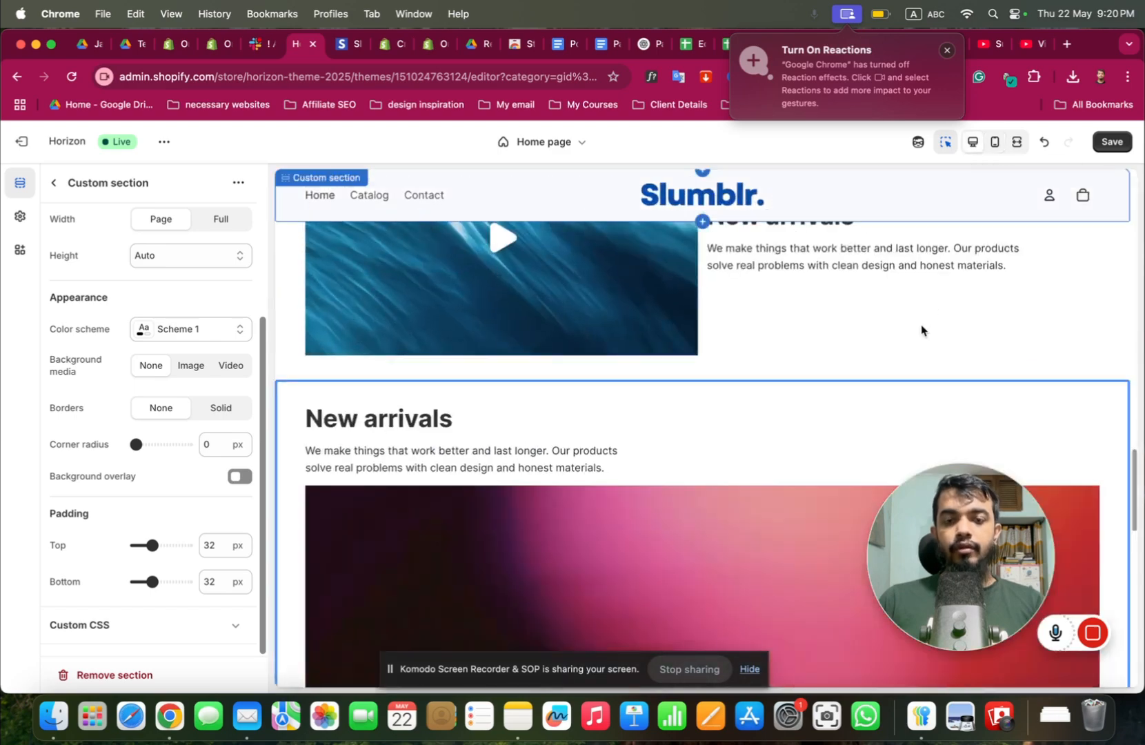
scroll(874, 380, down, 5)
scroll(874, 380, up, 8)
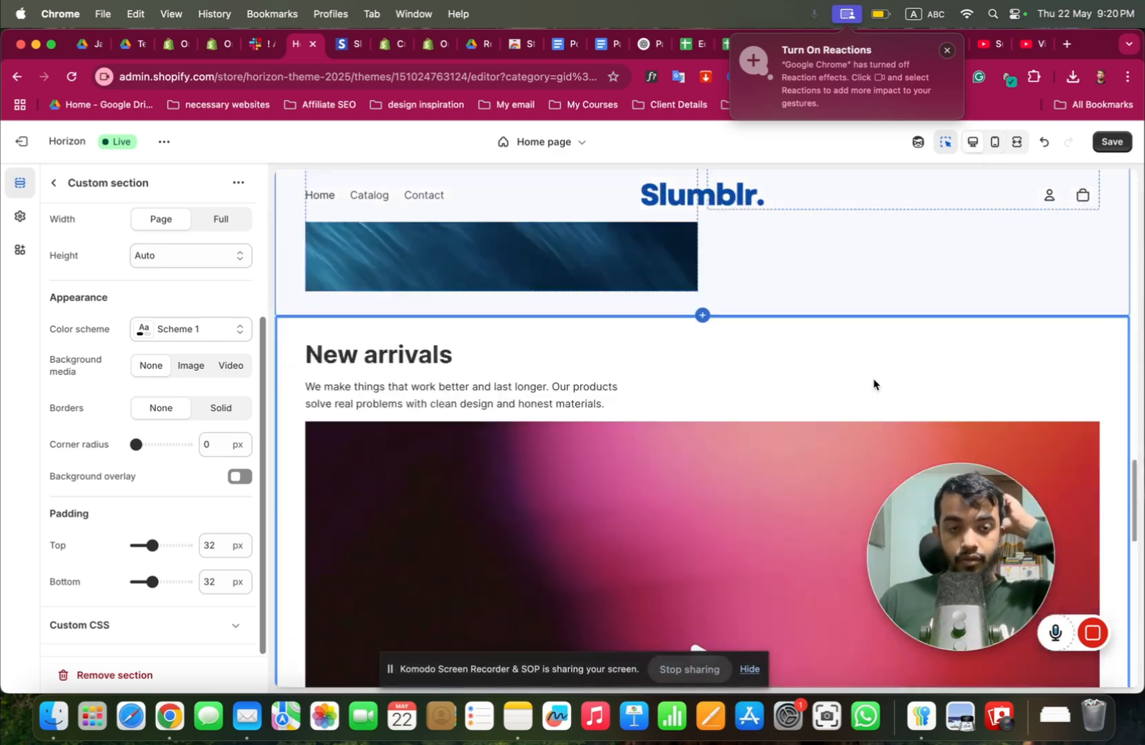
scroll(594, 473, down, 3)
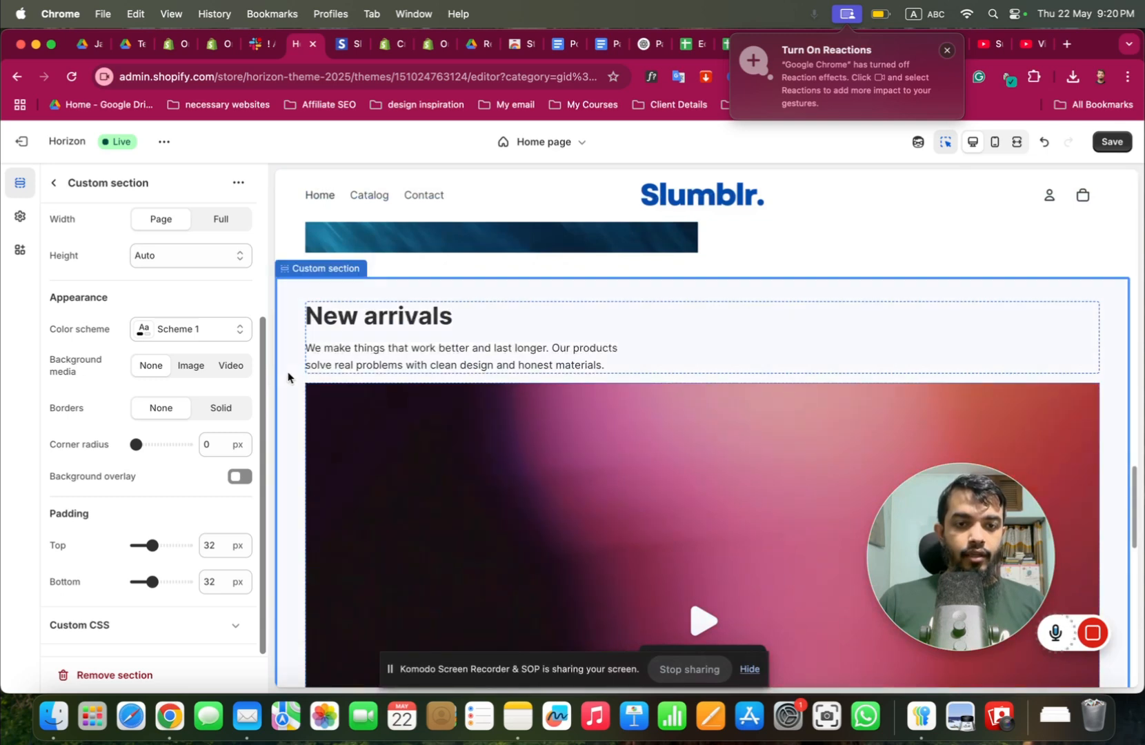
scroll(129, 331, up, 4)
click(199, 257)
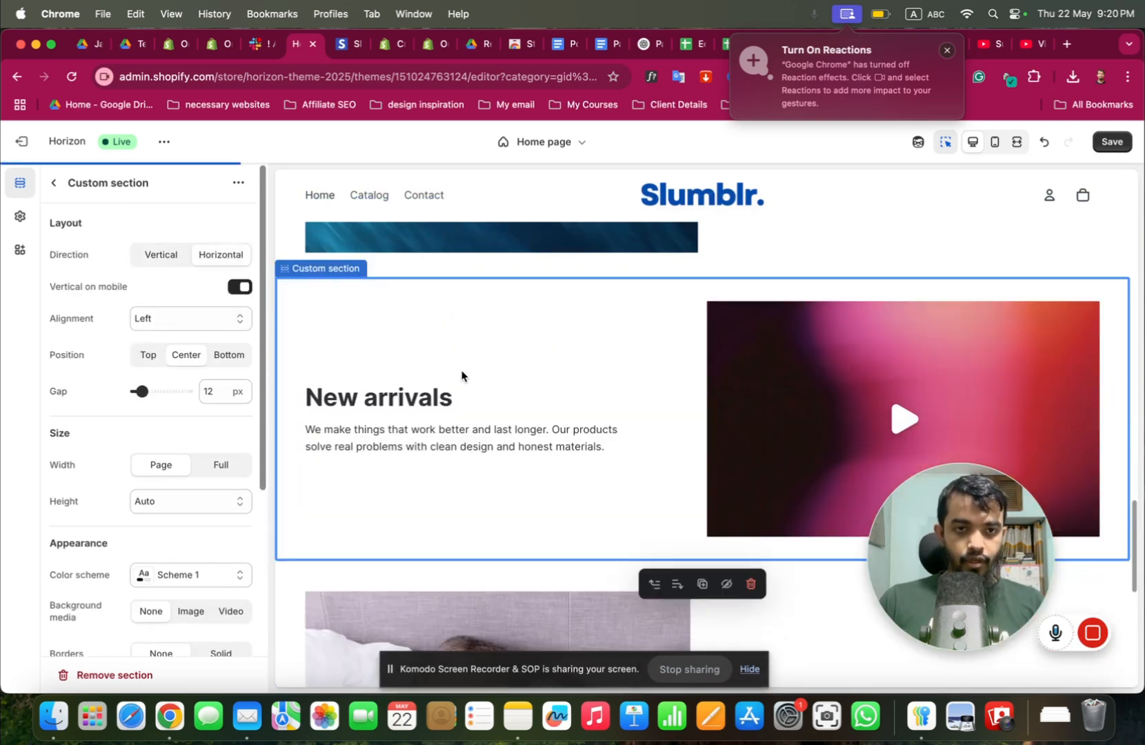
click(1111, 141)
Examine the live Slumblr store's home page, especially the Let's Compare table and the customer survey section below it.
click(350, 45)
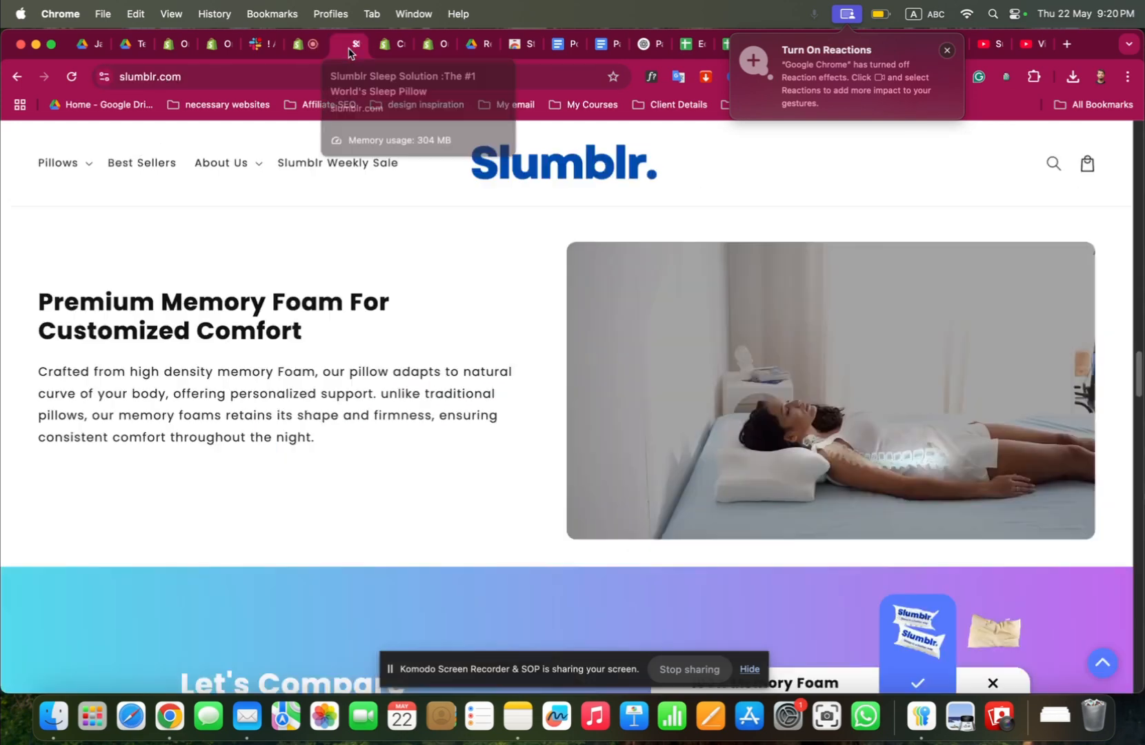
scroll(507, 435, down, 5)
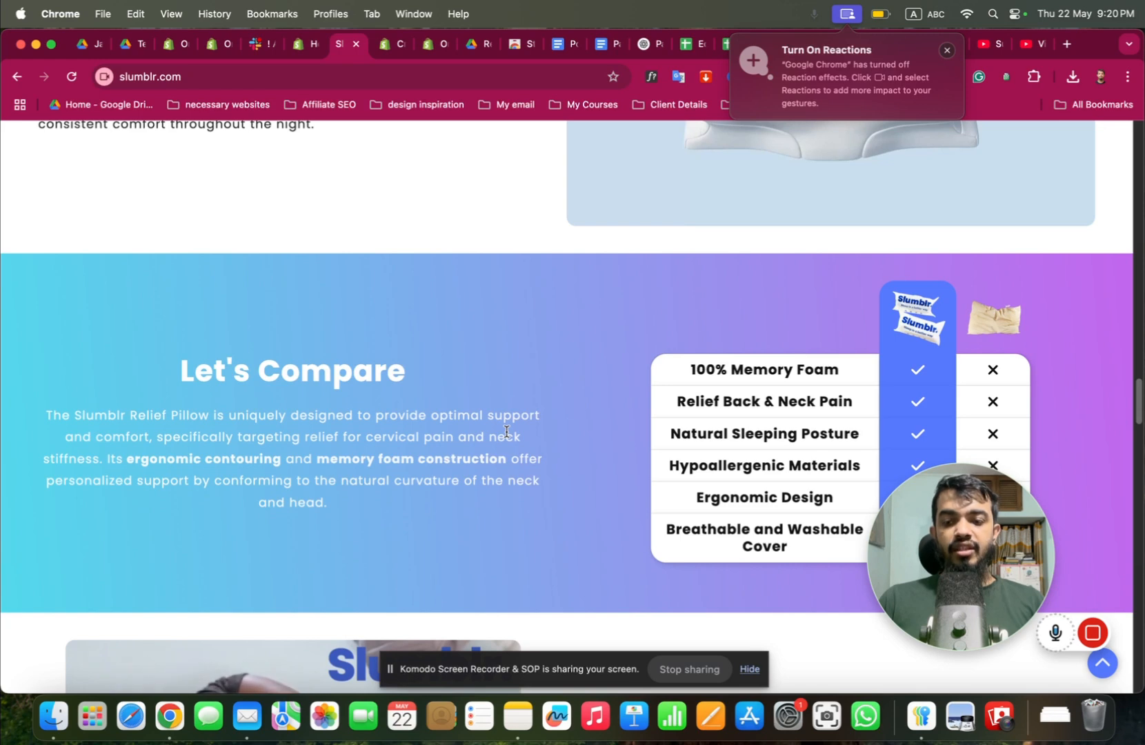
drag(1022, 531, 790, 573)
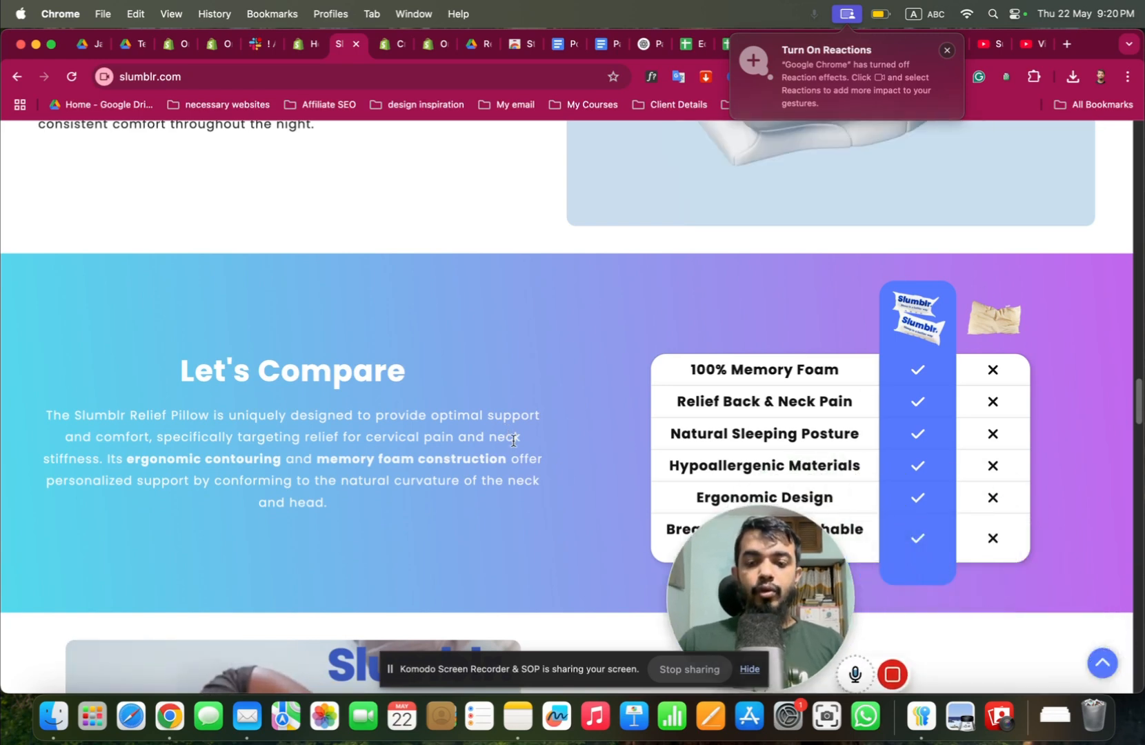
scroll(513, 440, up, 15)
scroll(512, 445, up, 10)
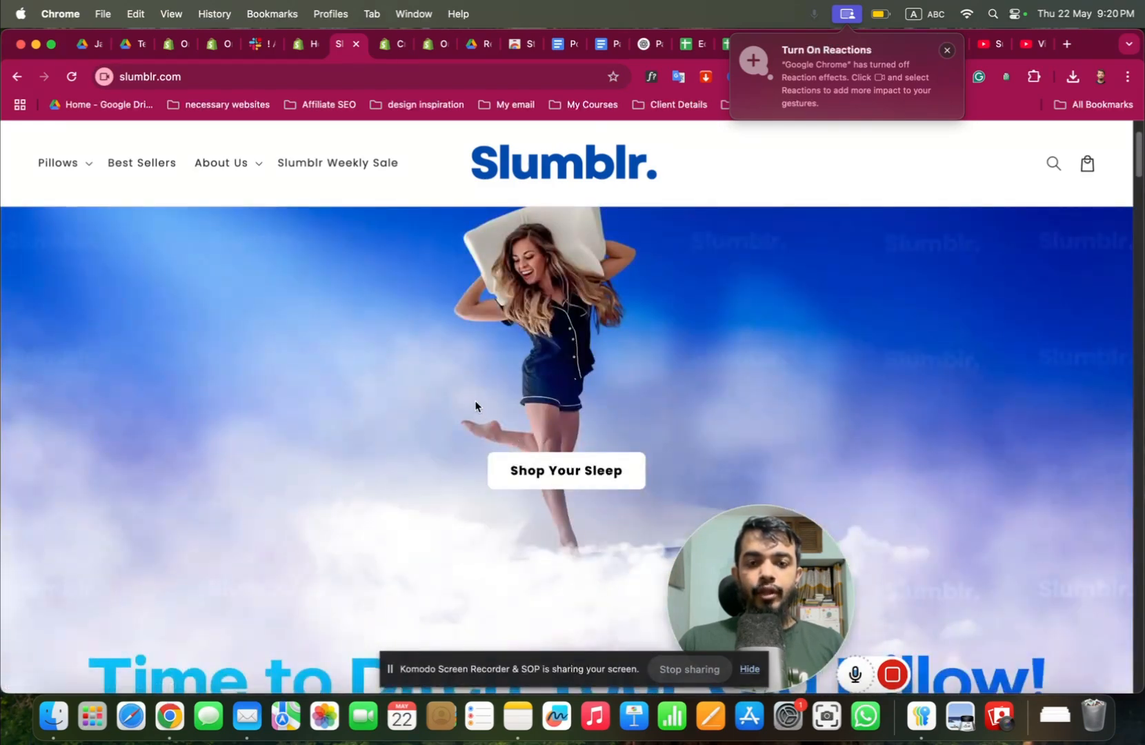
scroll(475, 406, down, 20)
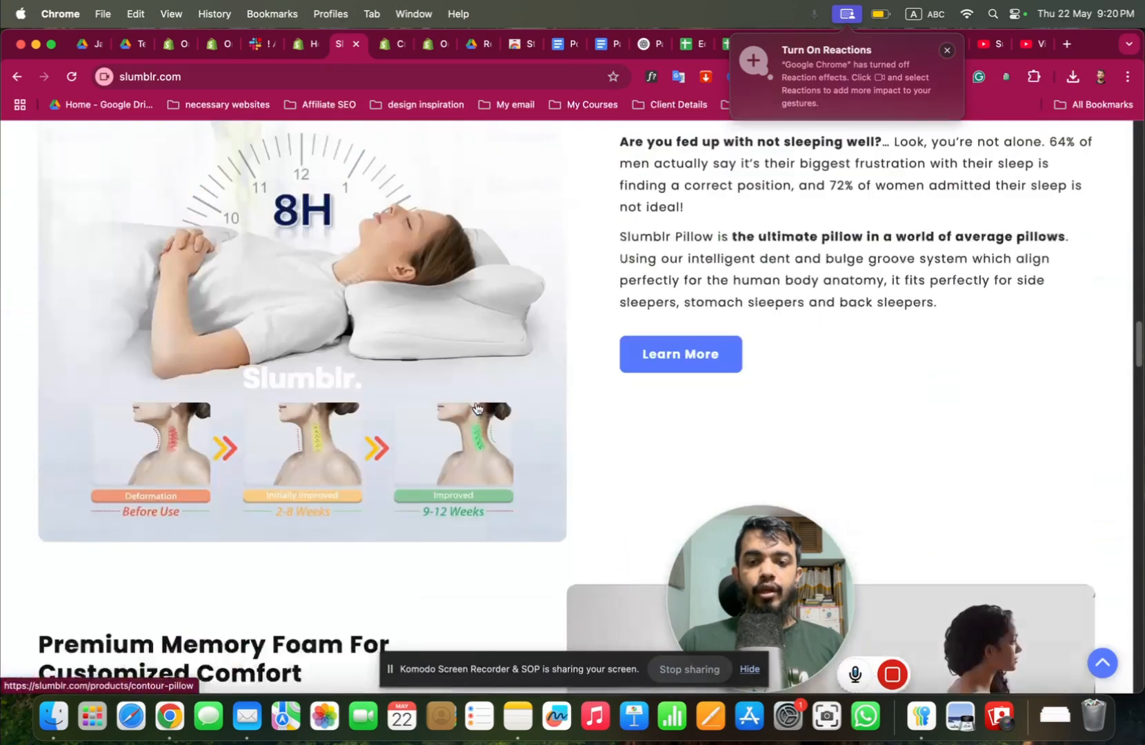
scroll(475, 407, down, 10)
scroll(475, 407, up, 6)
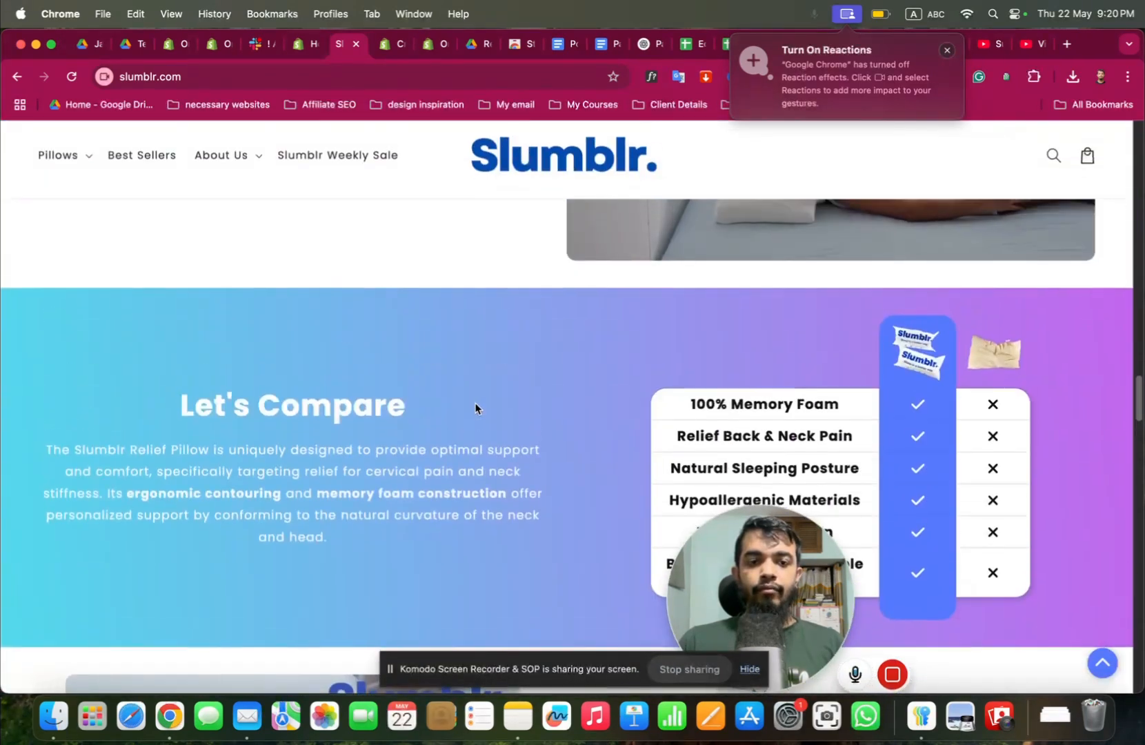
scroll(321, 412, down, 1)
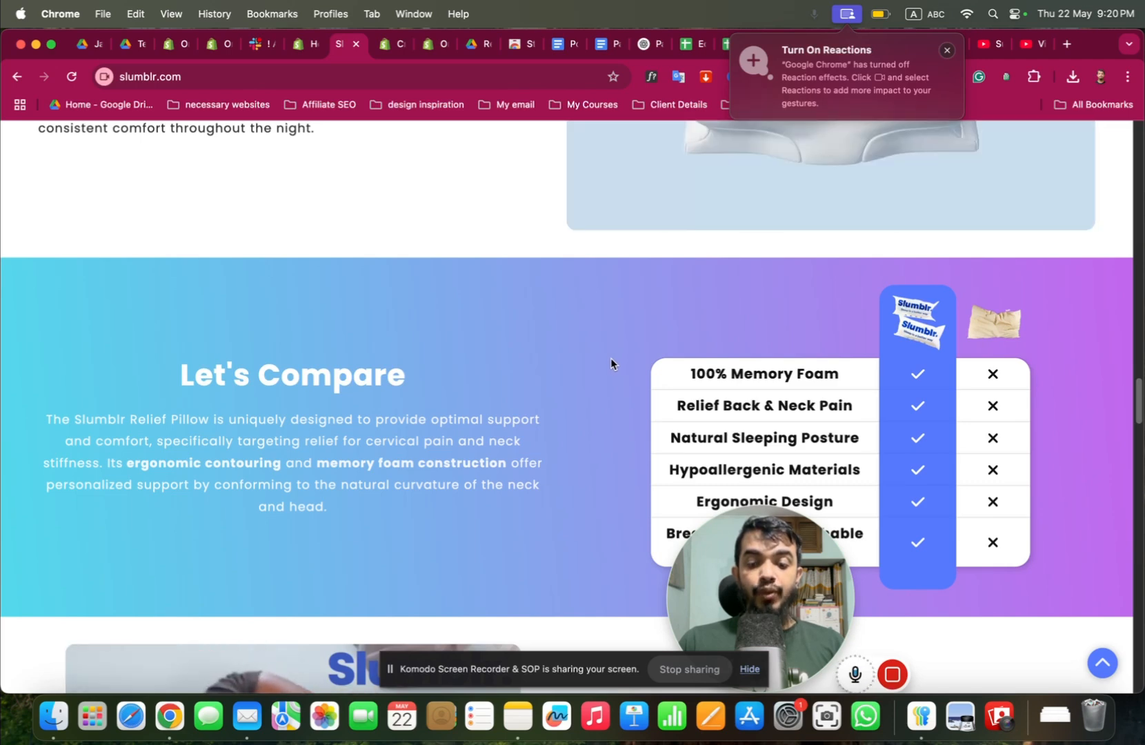
scroll(645, 359, down, 7)
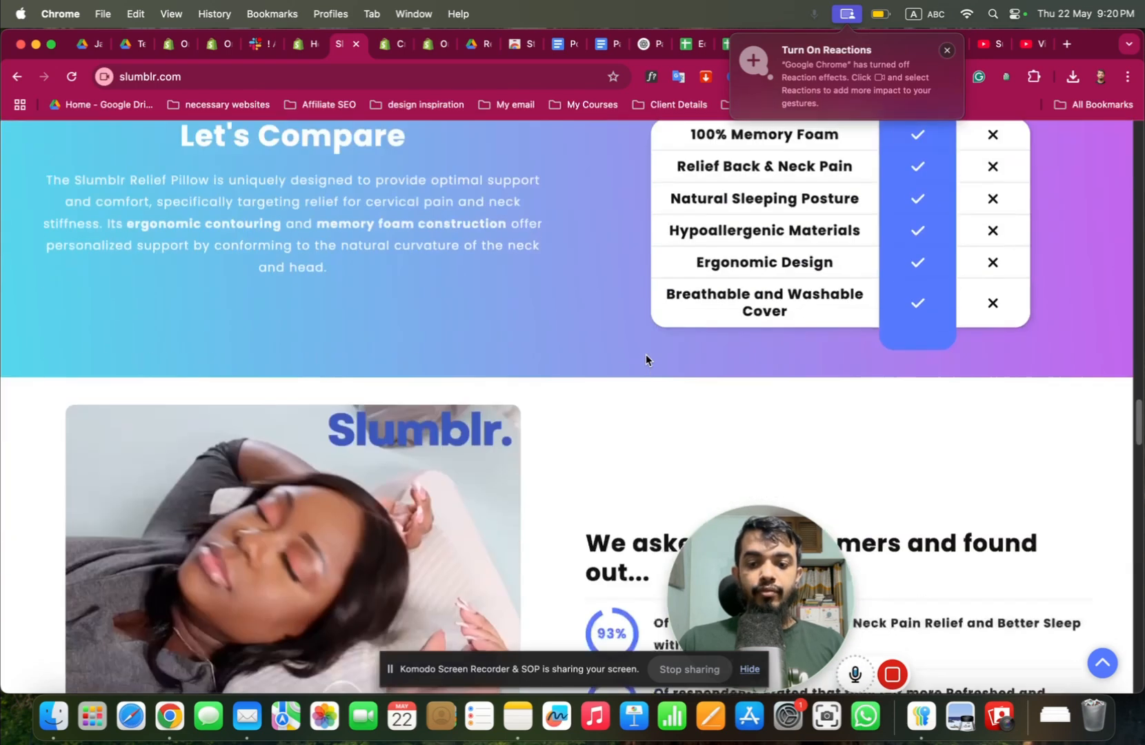
drag(837, 581, 723, 479)
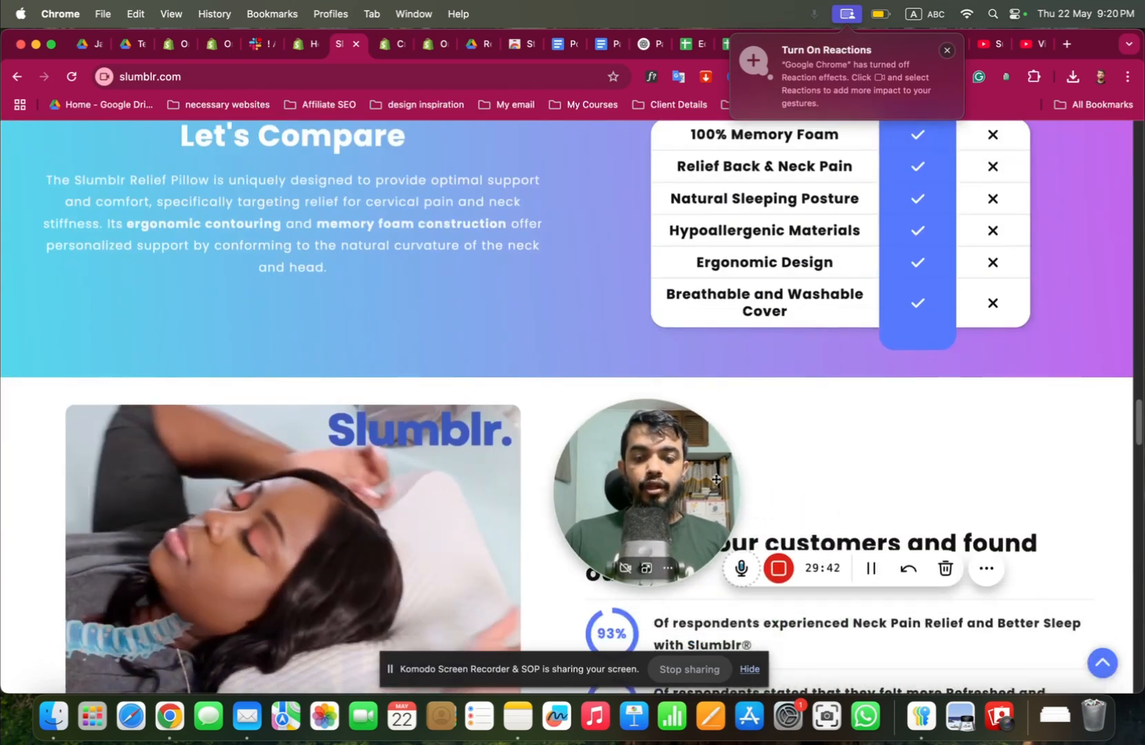